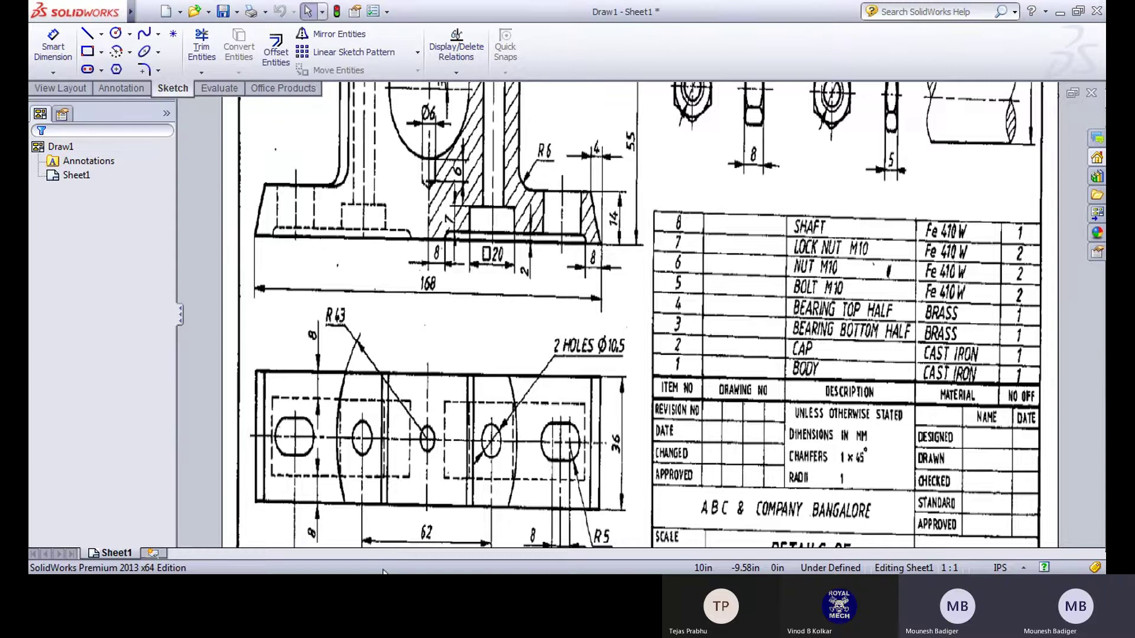
Step: Open both the Part-1 and Part-2 files from the Plummer Block folder
key(ctrl+Tab)
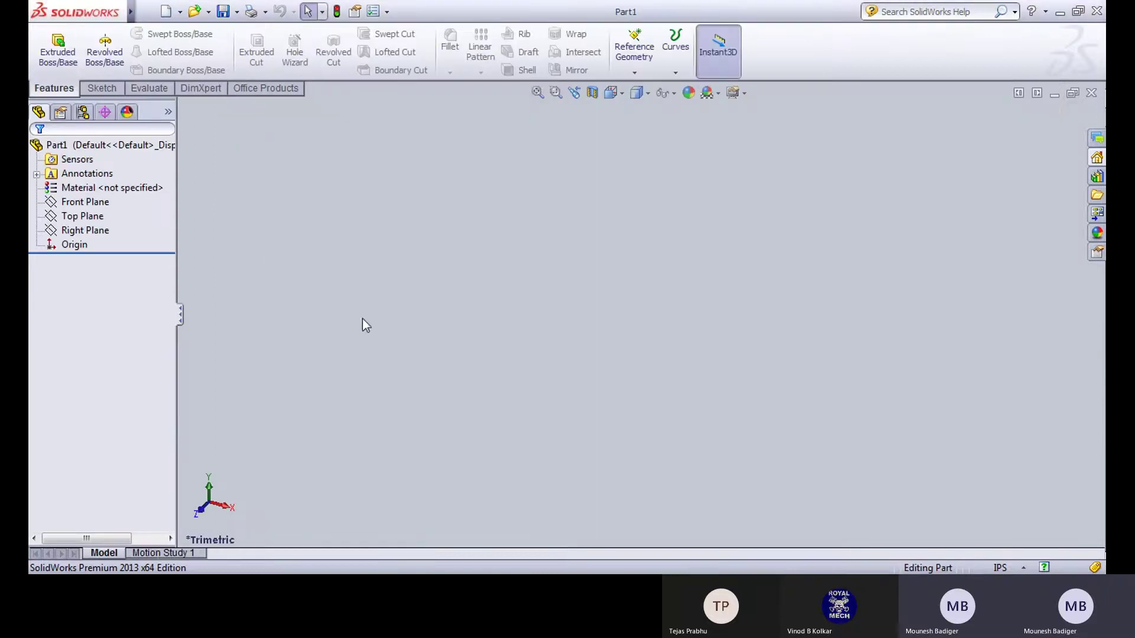
click(192, 12)
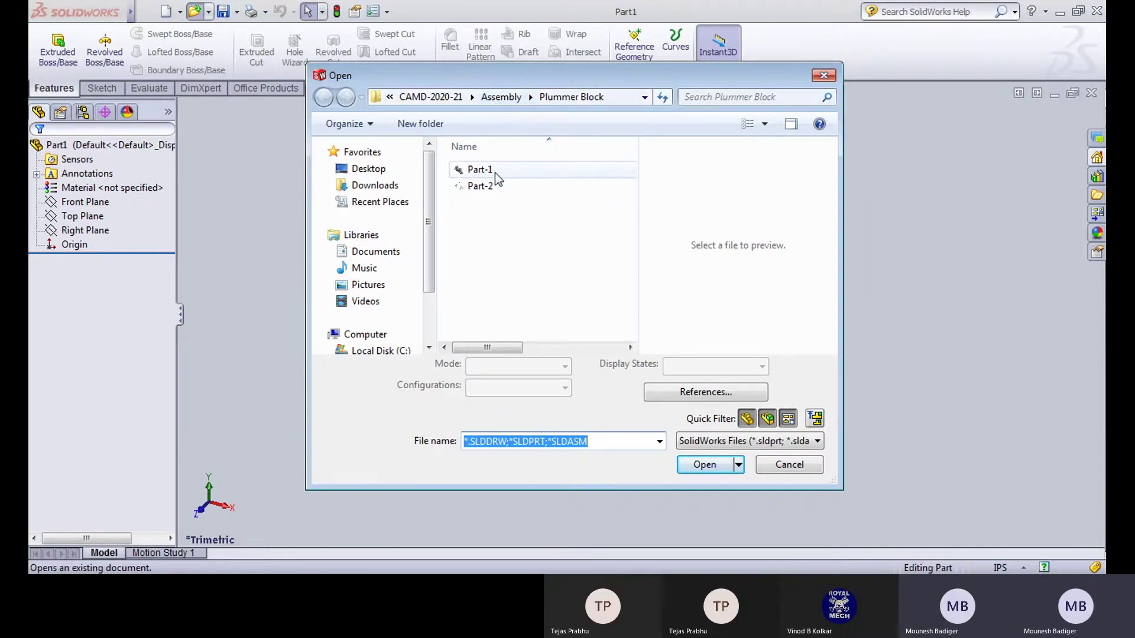
click(493, 210)
drag(493, 212, 492, 166)
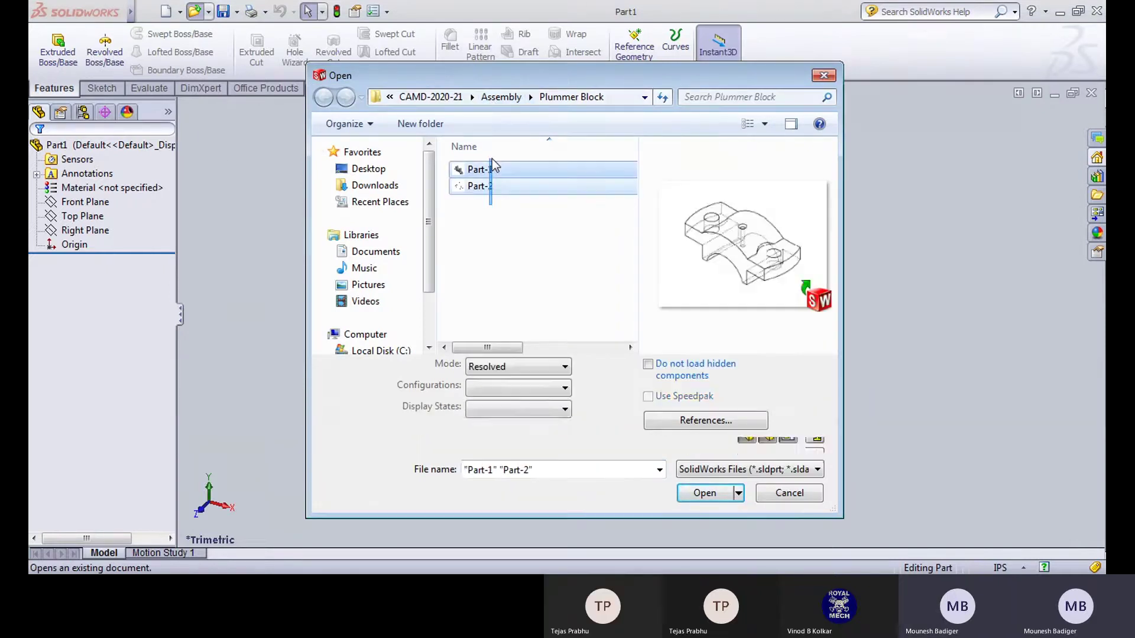
click(711, 492)
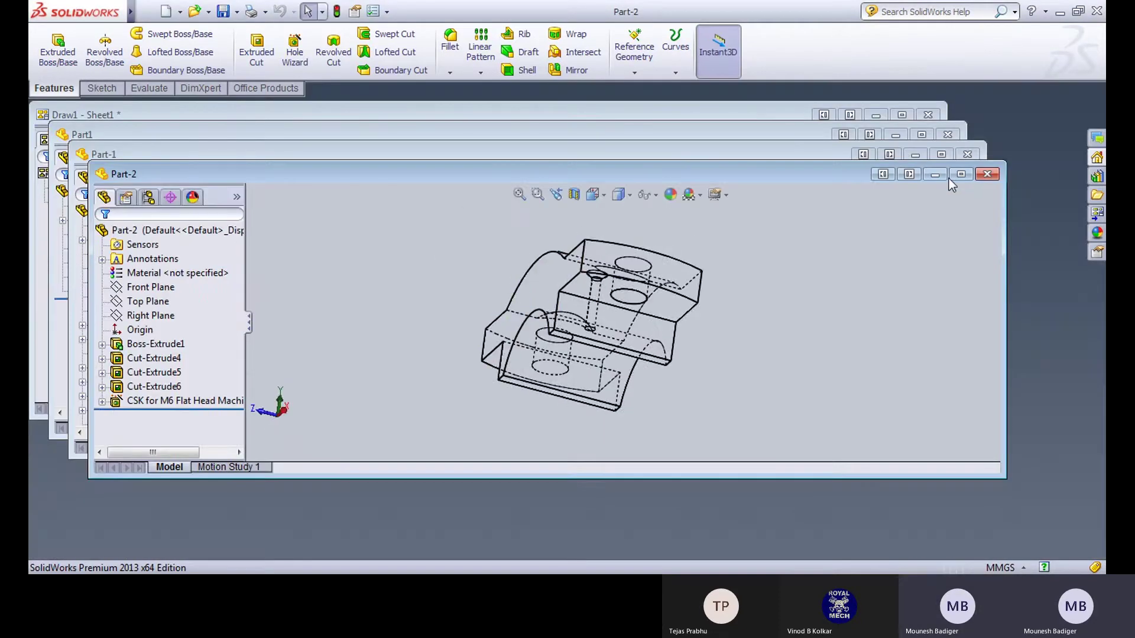
Step: Bring the Part-2 document to the front of the cascaded windows and maximize it
click(764, 116)
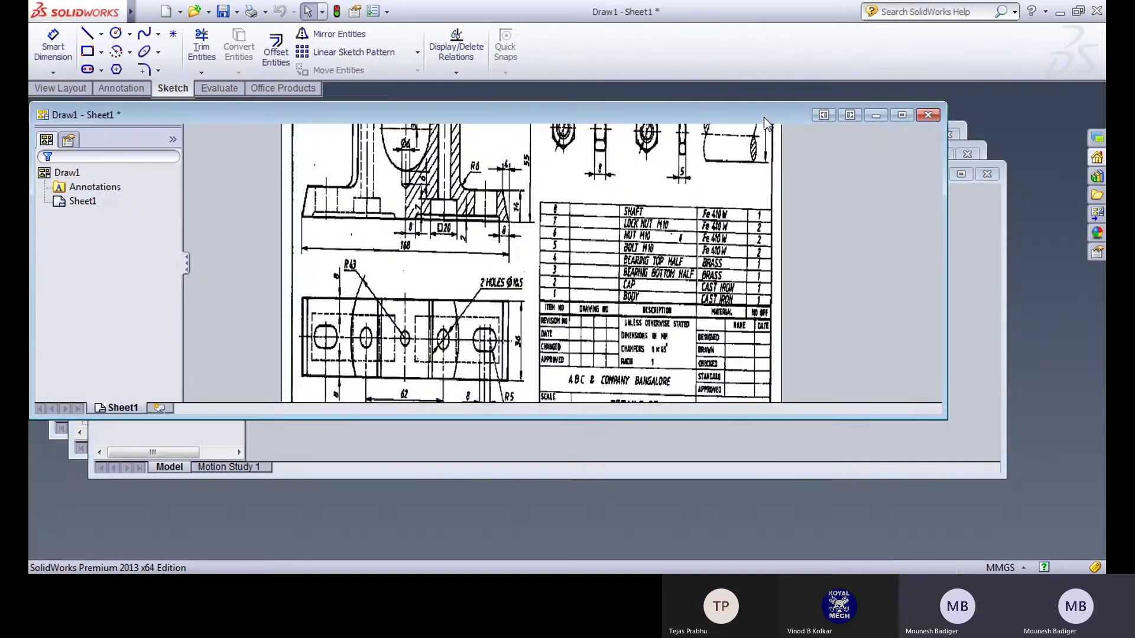
click(903, 115)
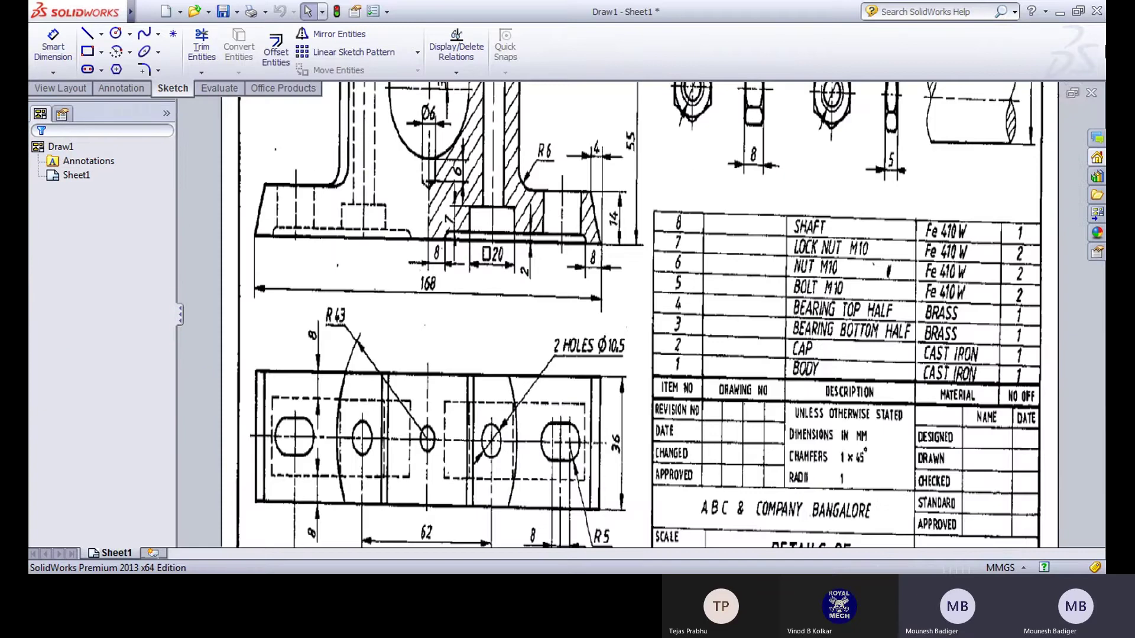
click(1070, 93)
click(962, 178)
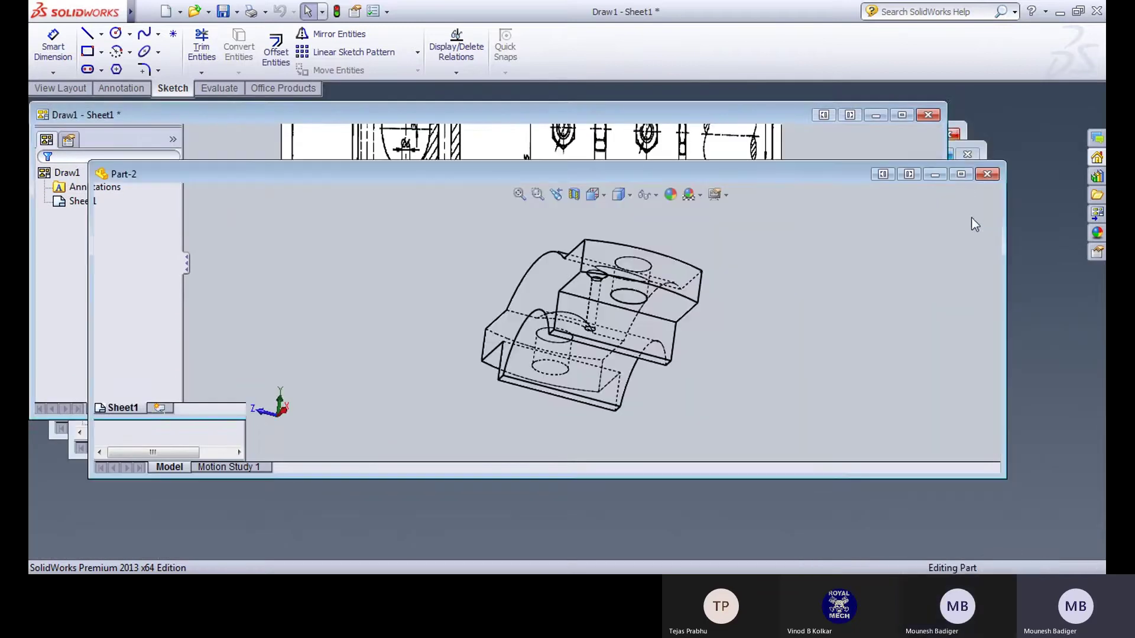
click(962, 174)
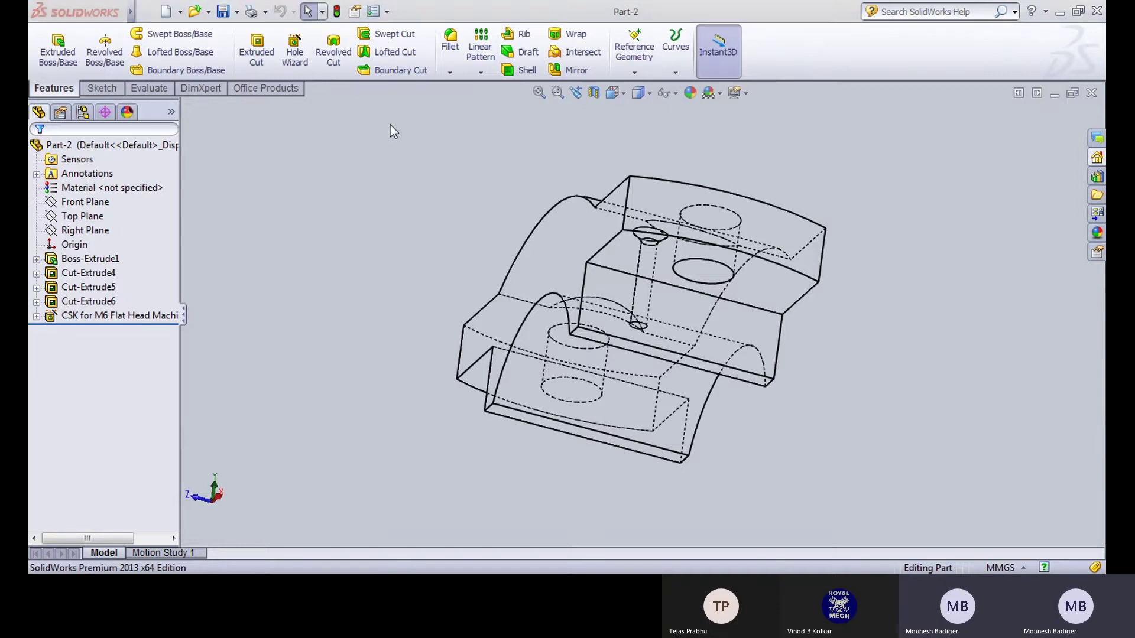
Step: Show the Part-2 cap shaded with edges and inspect it from below and above
key(z)
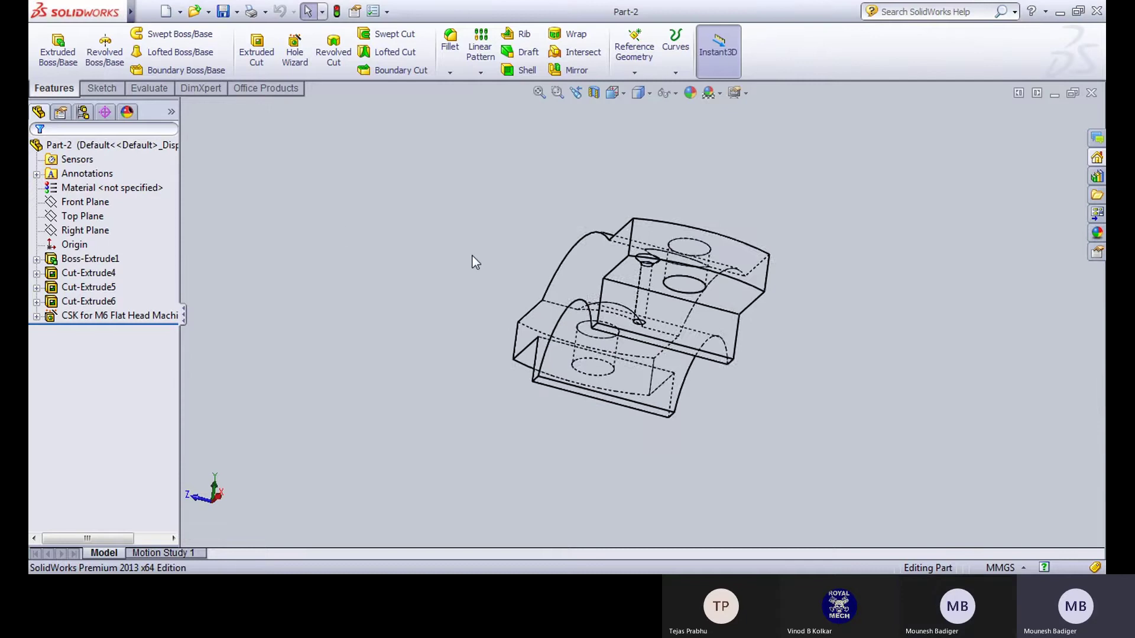
scroll(485, 259, down, 3)
middle_drag(504, 260, 658, 149)
scroll(658, 149, down, 2)
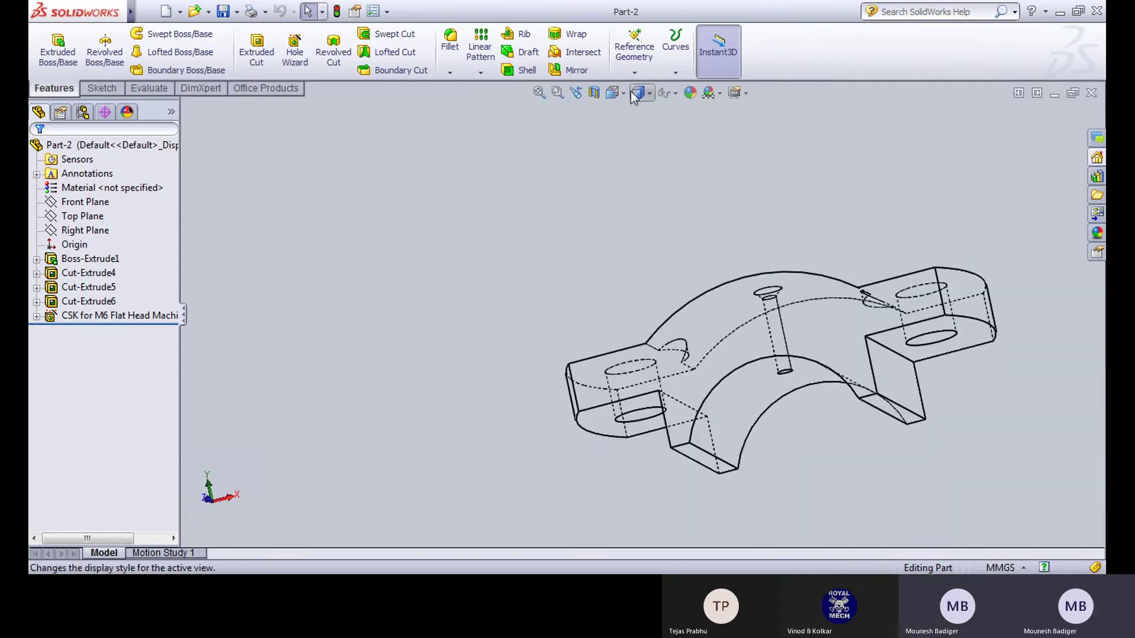
click(647, 92)
click(644, 116)
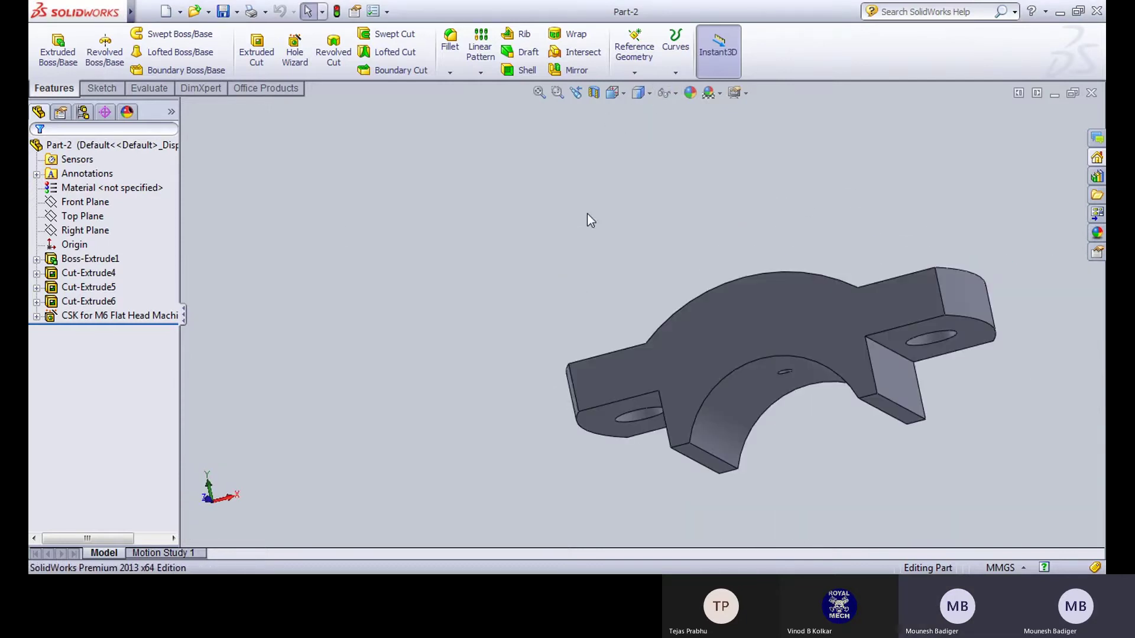
scroll(587, 214, up, 2)
middle_drag(587, 214, 644, 331)
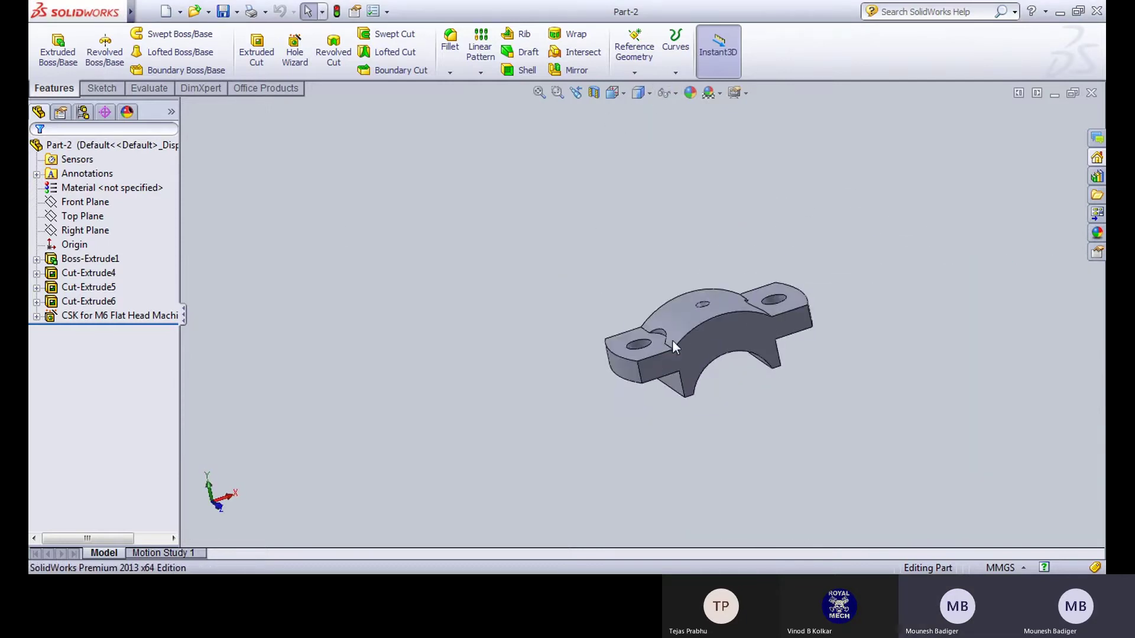
Step: Close Part-2 and bring the Part-1 document up maximized
click(1091, 95)
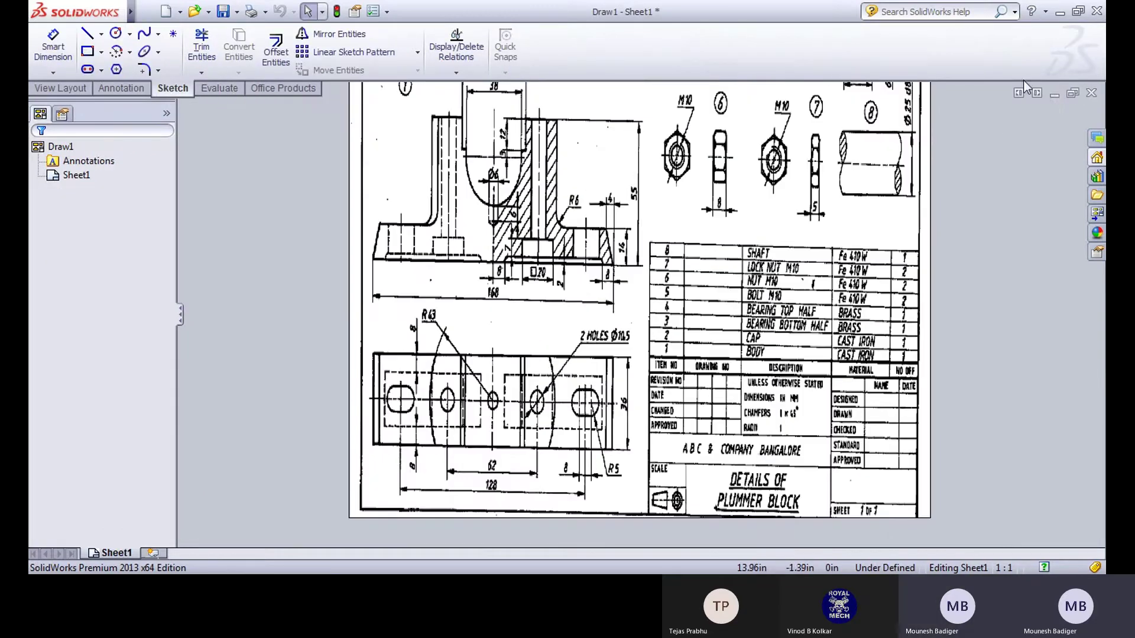
click(1056, 94)
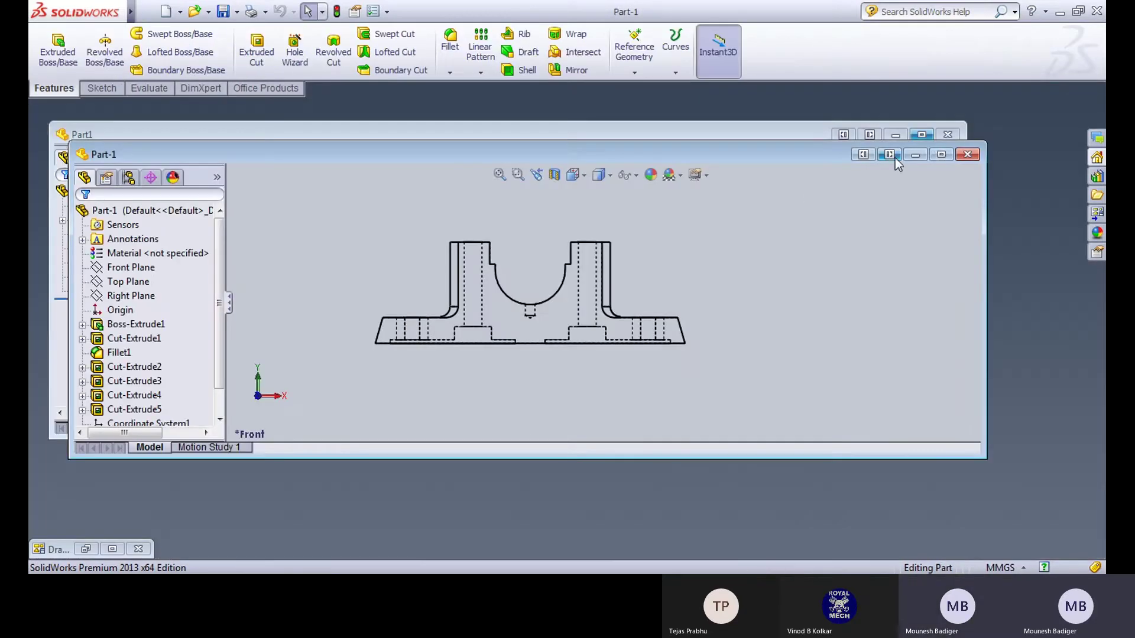
click(941, 154)
Step: Show the Part-1 body shaded with edges and inspect its bearing seat, bolt holes and base slots
key(ctrl+7)
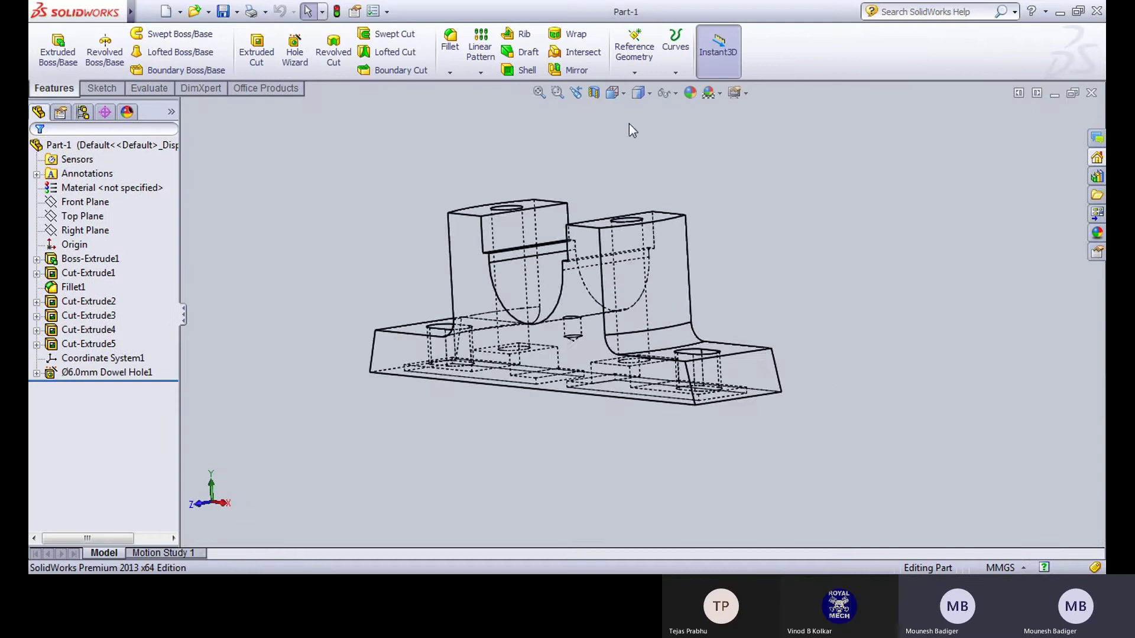
click(648, 93)
click(640, 120)
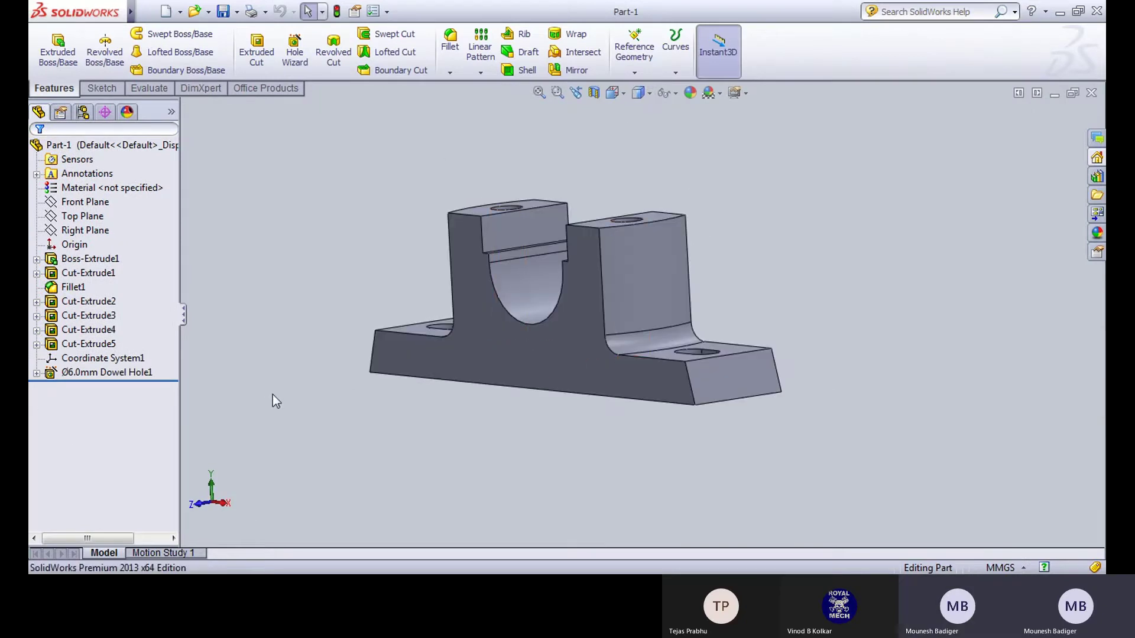
middle_drag(272, 396, 562, 522)
middle_drag(557, 233, 471, 216)
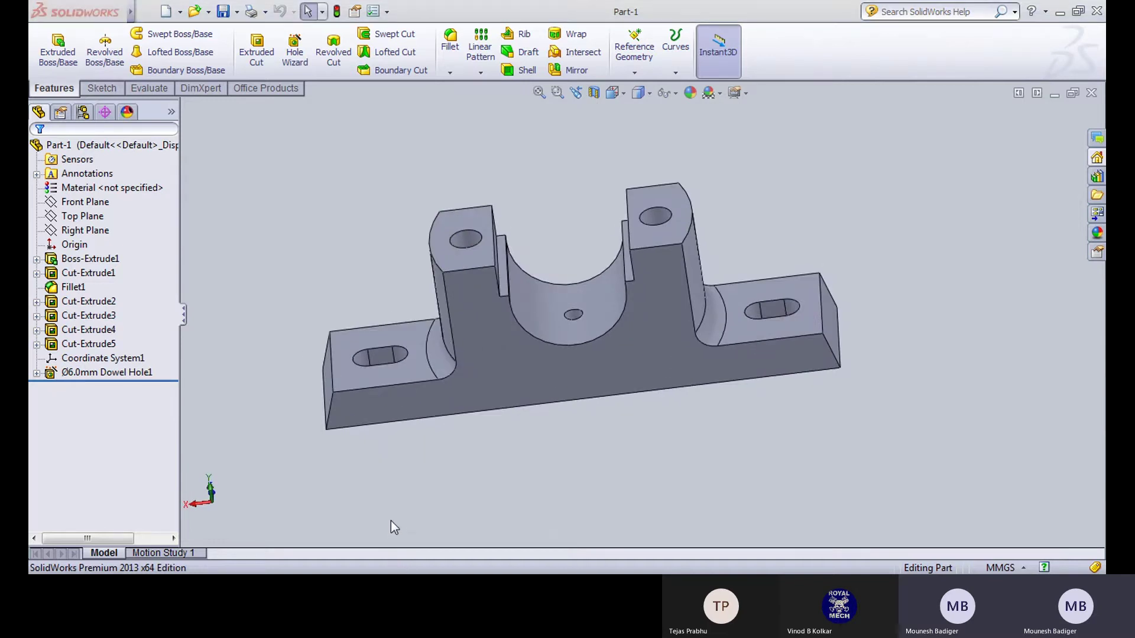
Step: Examine the plummer block detail drawing, covering the body, cap, bearing halves, bolt, nuts, shaft and parts list
key(ctrl+Tab)
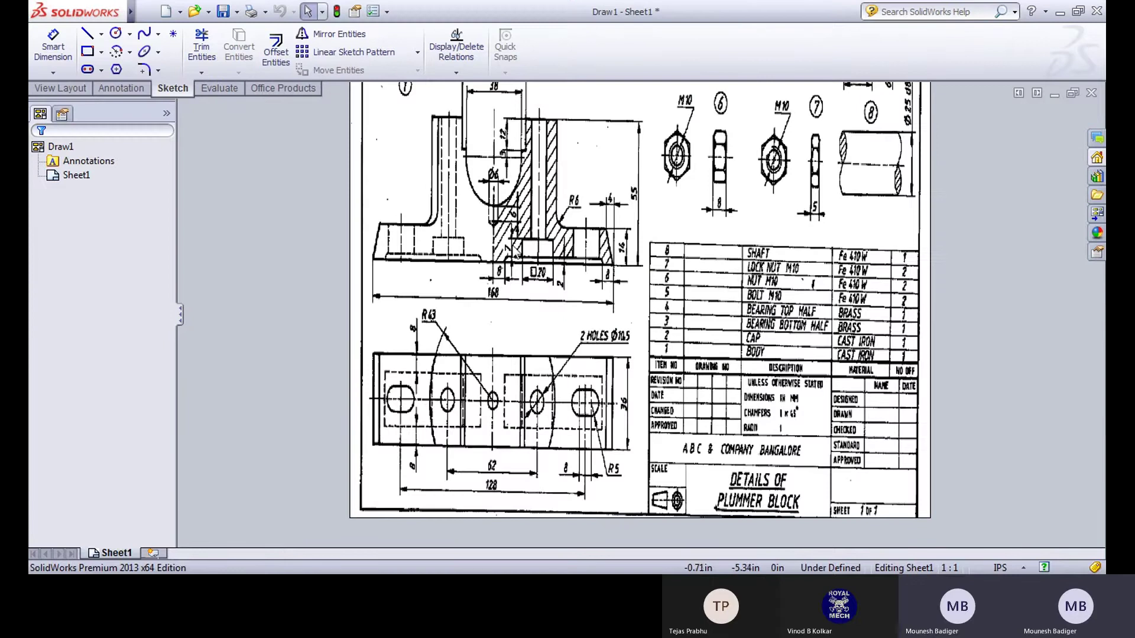
ctrl+middle_drag(516, 188, 431, 209)
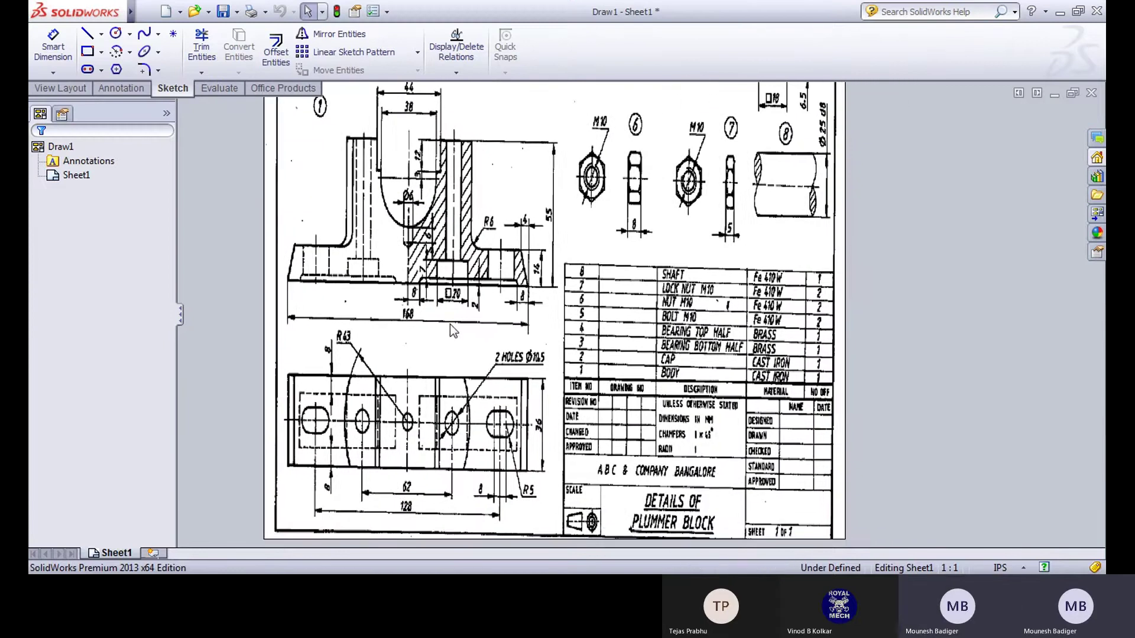
ctrl+middle_drag(452, 330, 413, 323)
scroll(413, 323, down, 2)
mouse_move(439, 208)
ctrl+middle_down()
mouse_move(407, 321)
mouse_move(410, 376)
ctrl+middle_up()
mouse_move(390, 417)
ctrl+middle_down()
mouse_move(353, 447)
mouse_move(343, 505)
ctrl+middle_up()
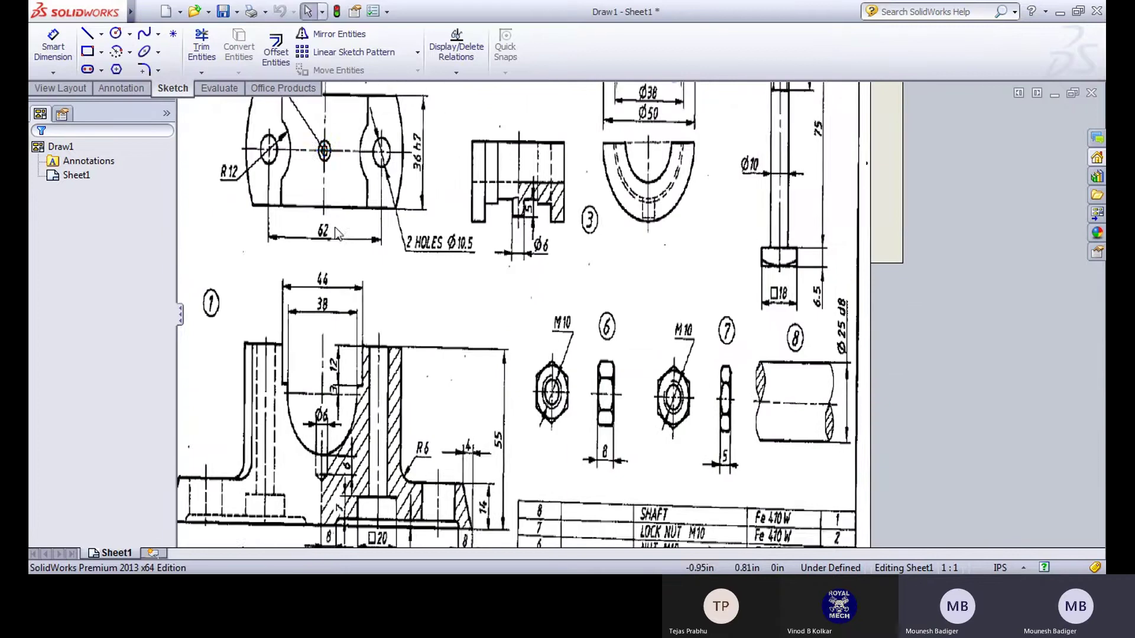
mouse_move(325, 178)
ctrl+middle_down()
mouse_move(343, 258)
mouse_move(332, 246)
mouse_move(334, 286)
ctrl+middle_up()
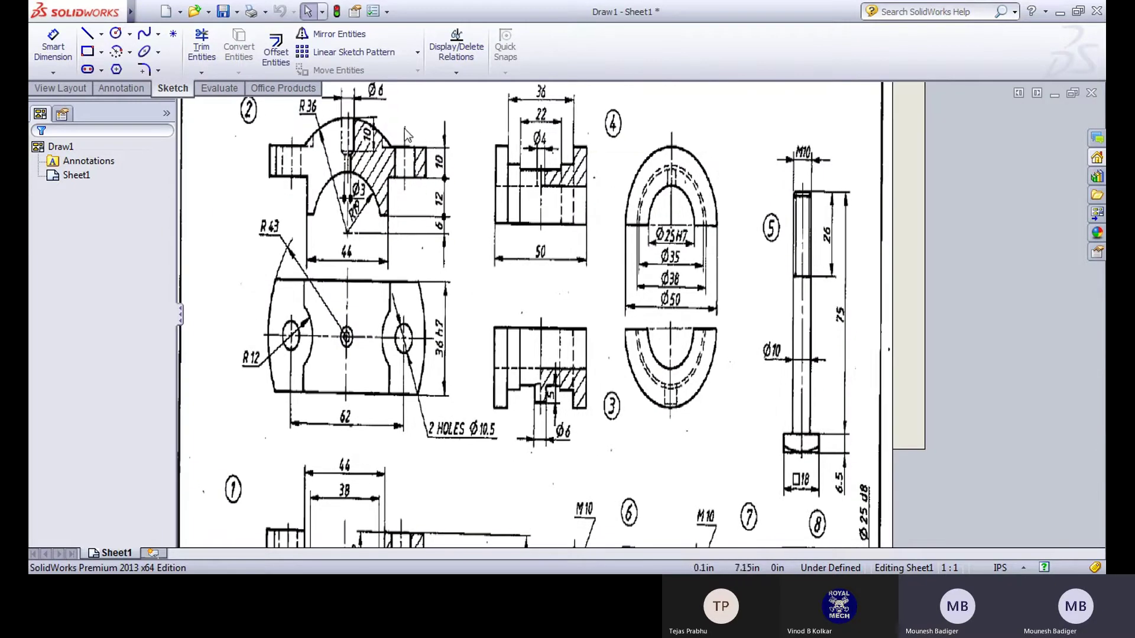
mouse_move(612, 473)
ctrl+middle_down()
mouse_move(397, 302)
mouse_move(394, 340)
mouse_move(424, 385)
ctrl+middle_up()
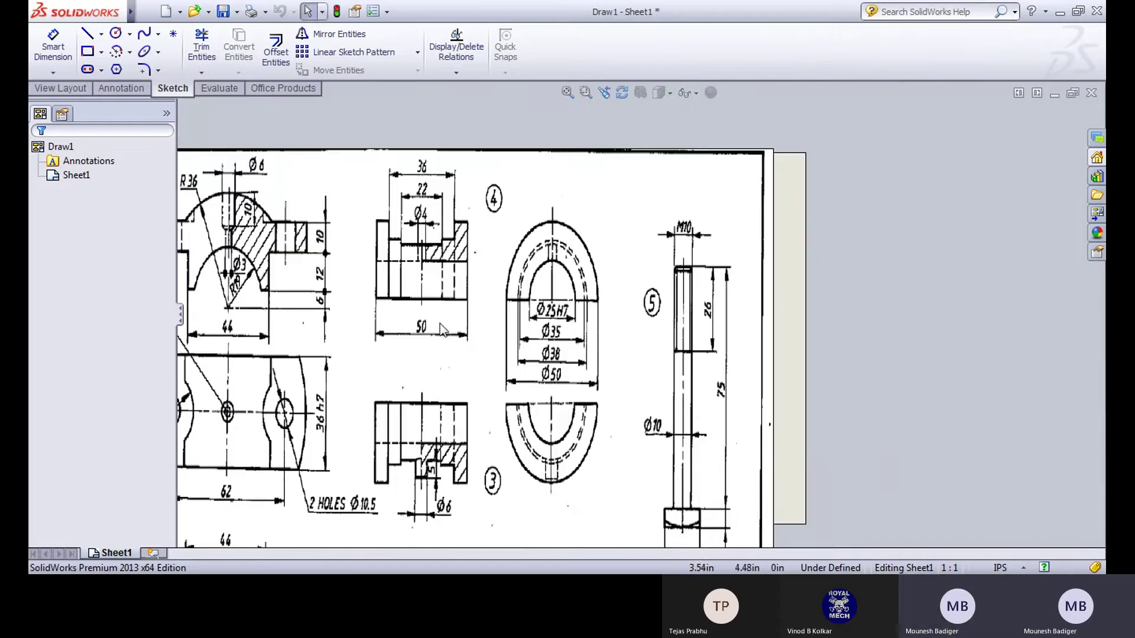
mouse_move(434, 434)
ctrl+middle_down()
mouse_move(408, 356)
mouse_move(475, 386)
mouse_move(458, 381)
ctrl+middle_up()
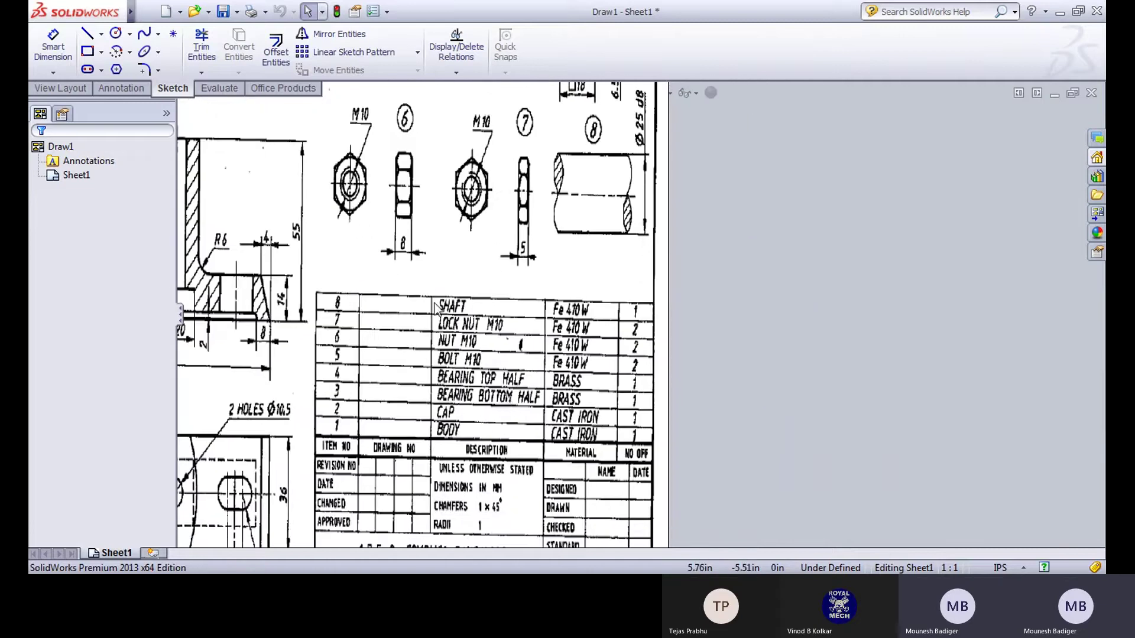
ctrl+middle_drag(438, 310, 467, 423)
key(Escape)
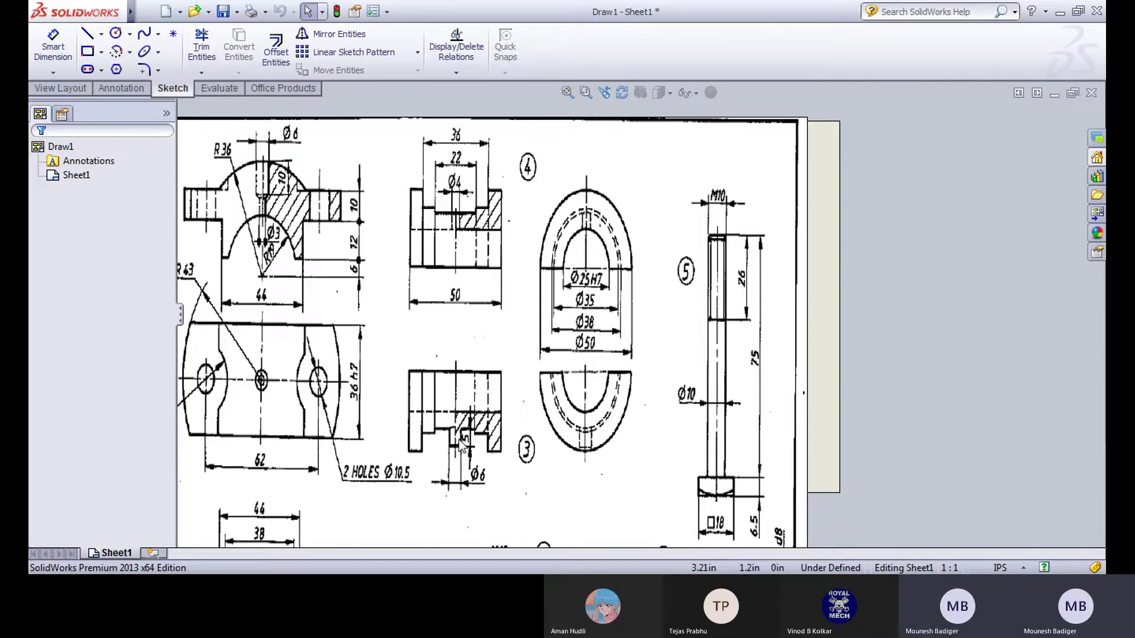
Step: Examine the dimensions of bearing bottom half, item 3, together with those of bearing top half, item 4
scroll(495, 476, down, 2)
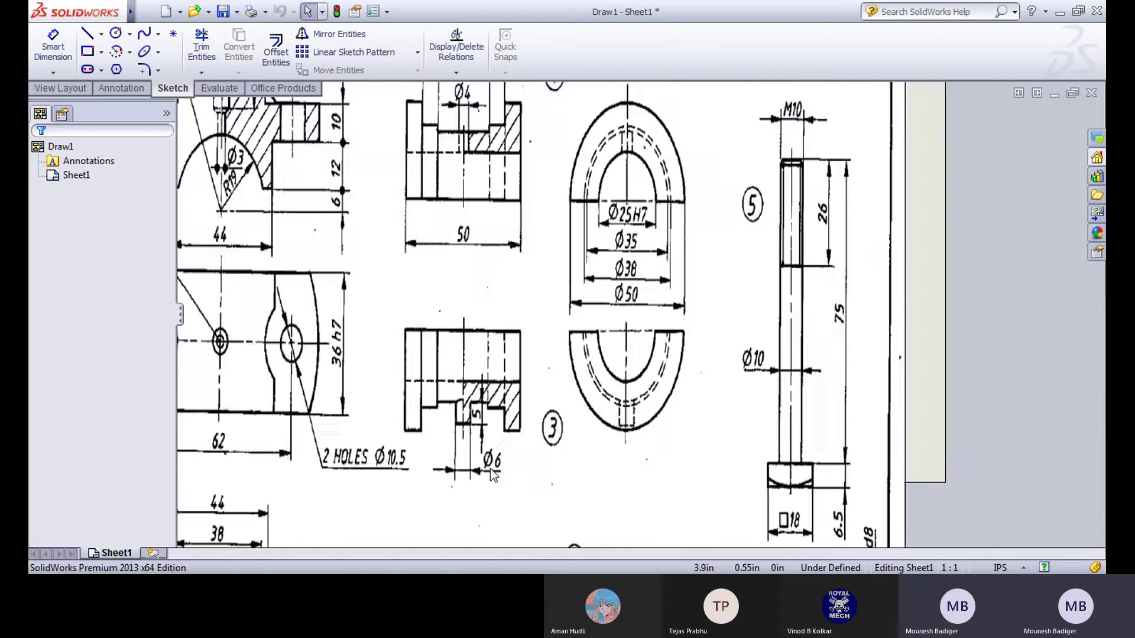
scroll(495, 475, down, 2)
scroll(532, 471, up, 3)
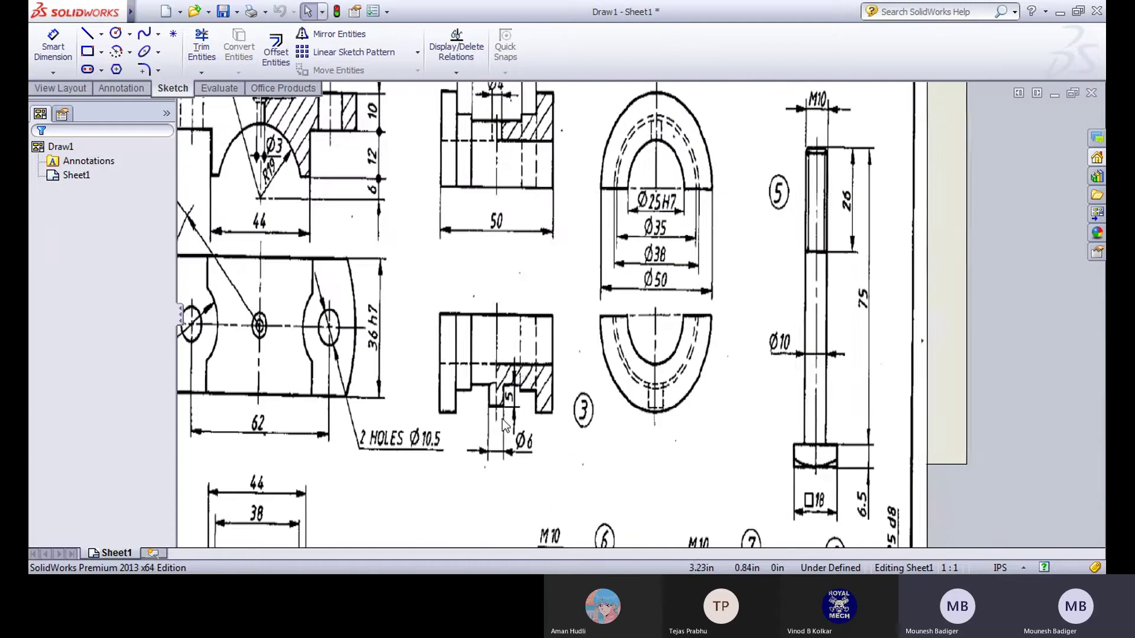
scroll(504, 424, down, 1)
scroll(450, 416, up, 1)
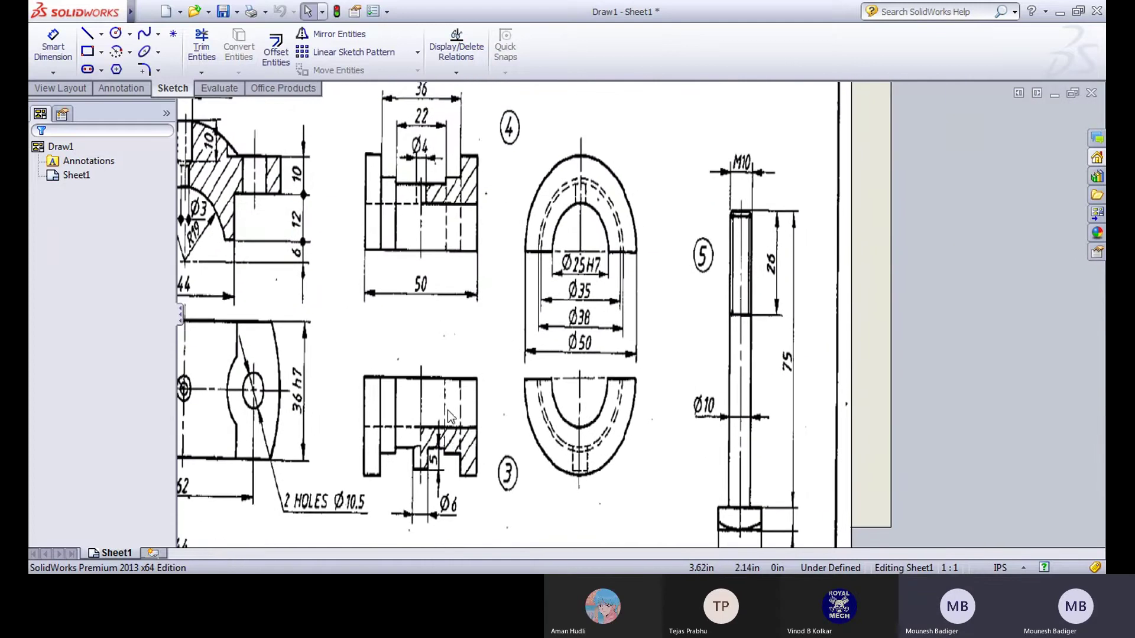
scroll(449, 415, down, 1)
scroll(442, 485, up, 1)
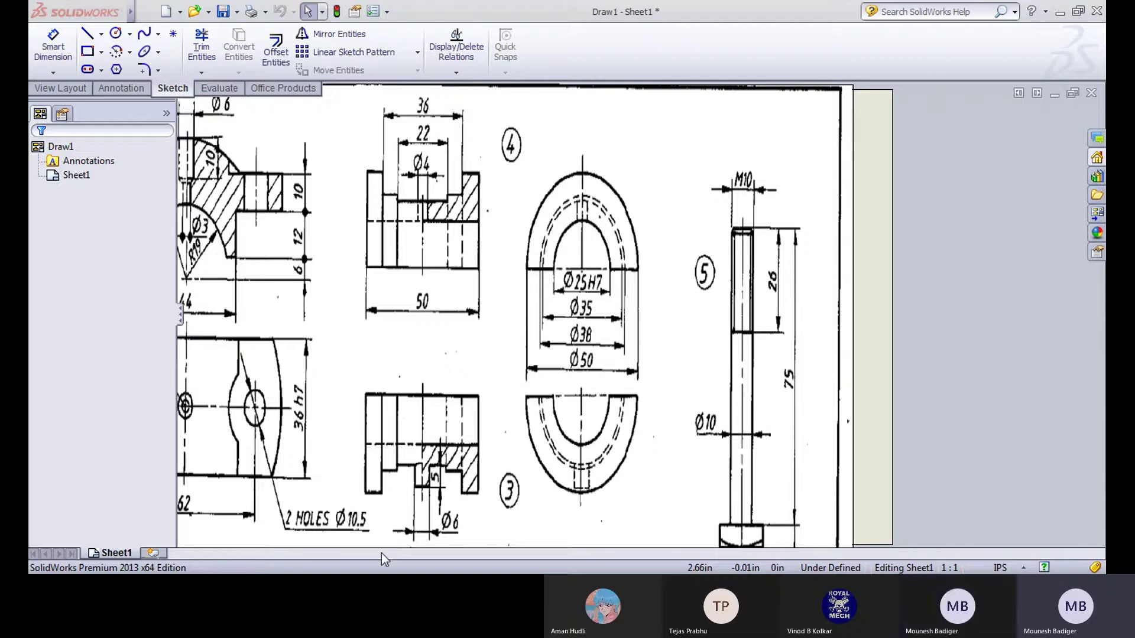
Step: Close the Part-1 body model and switch to the empty Part1 document
key(ctrl+Tab)
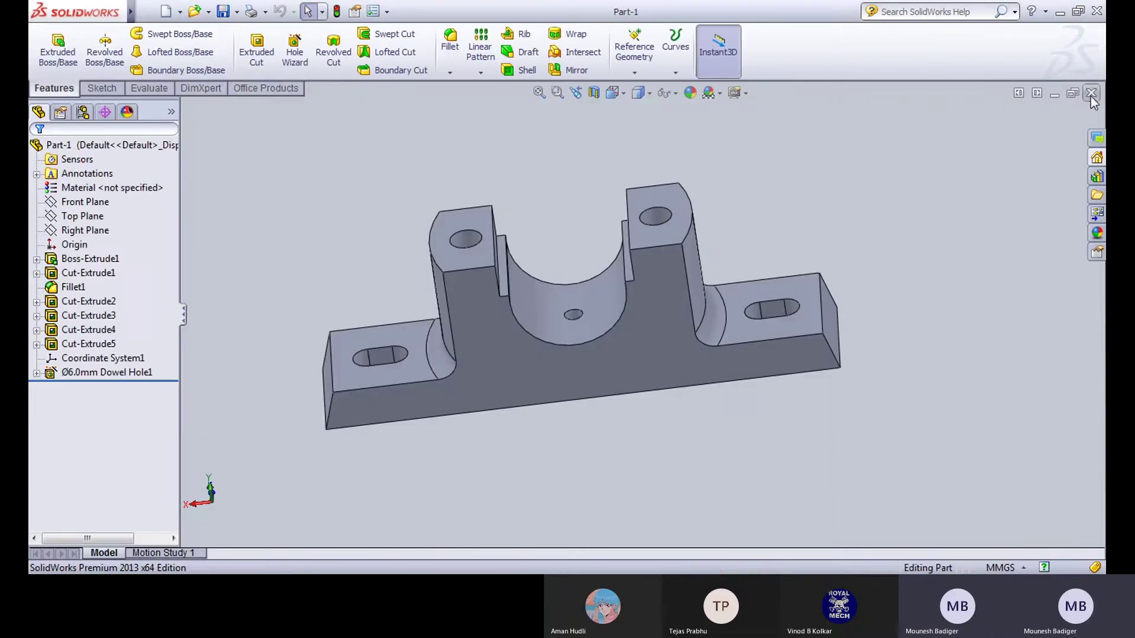
click(1091, 97)
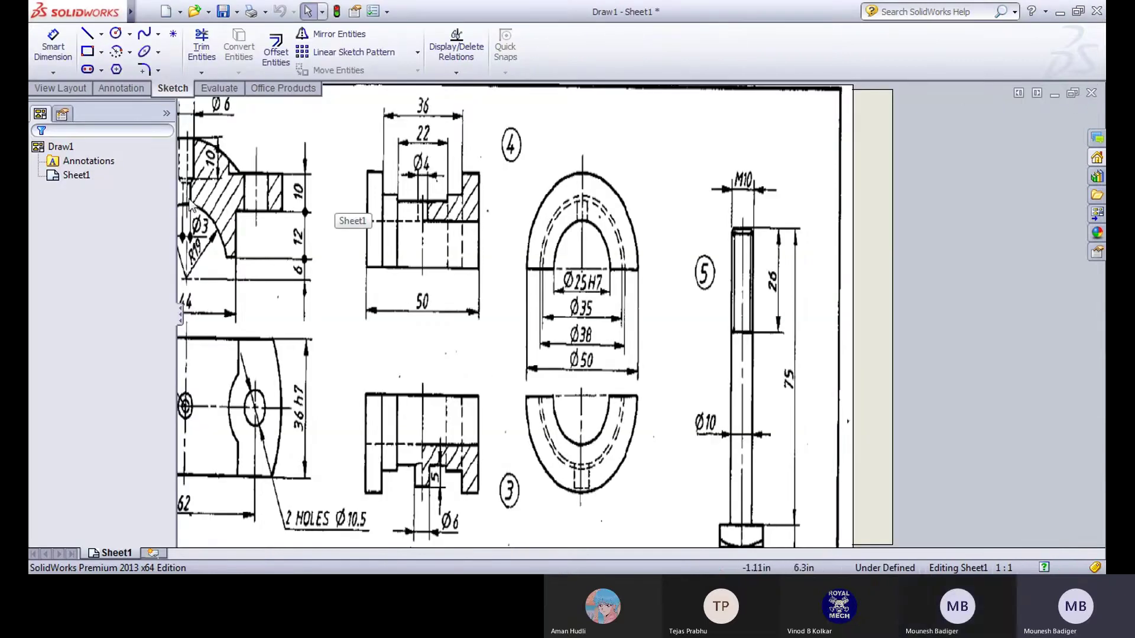
key(ctrl+Tab)
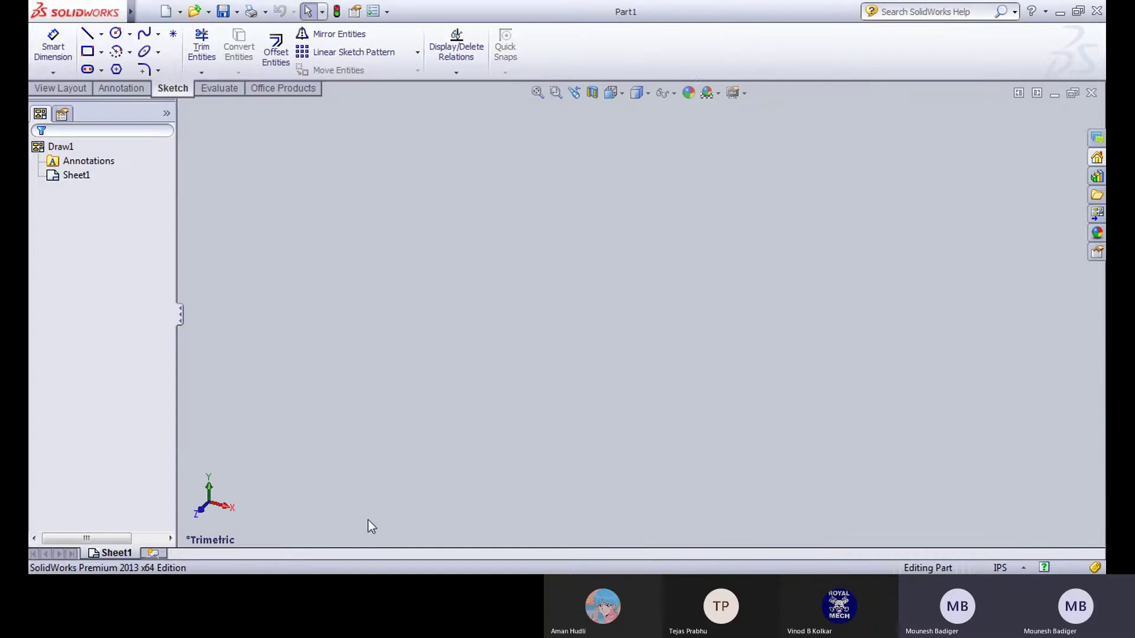
click(180, 11)
click(286, 180)
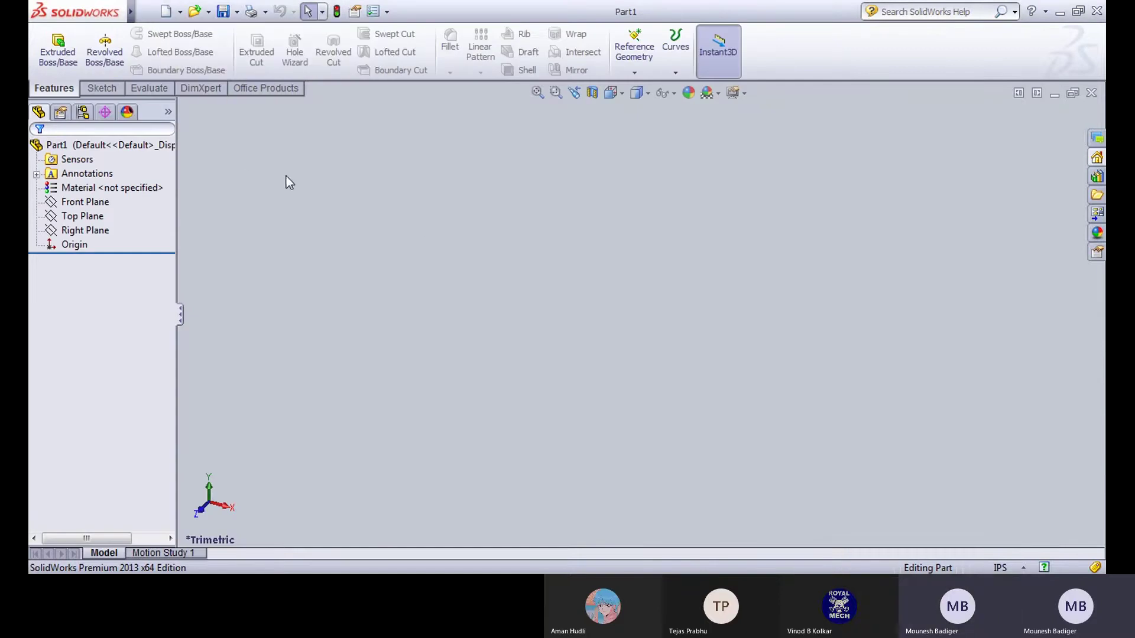
Step: Start a sketch on the Front Plane and draw a horizontal centerline about 8.03 in long through the origin
click(102, 88)
click(52, 45)
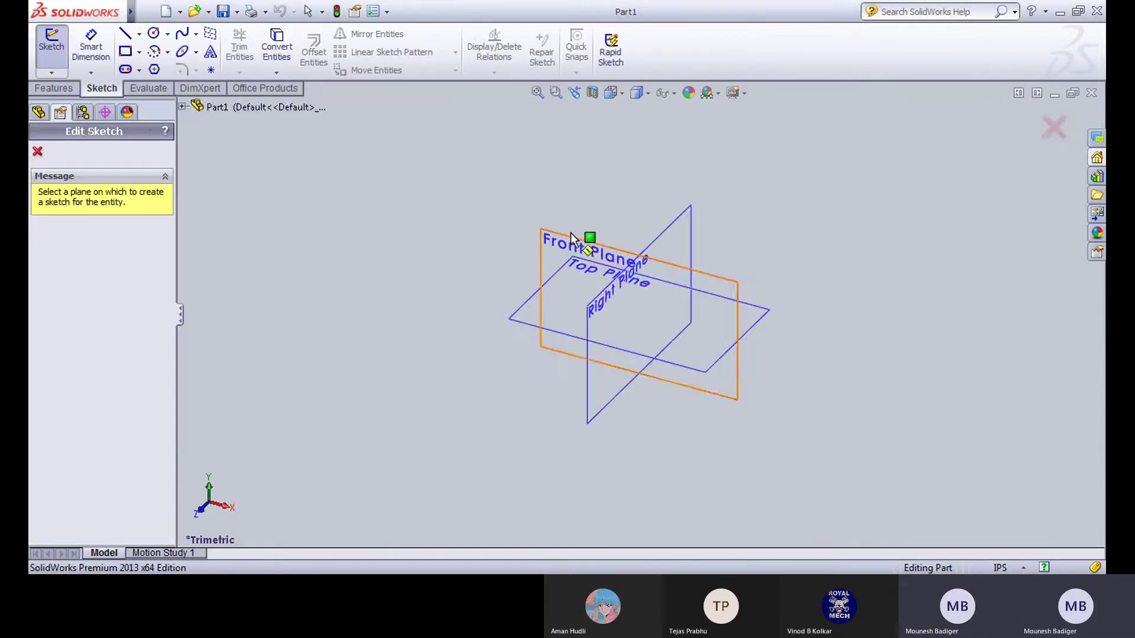
click(570, 232)
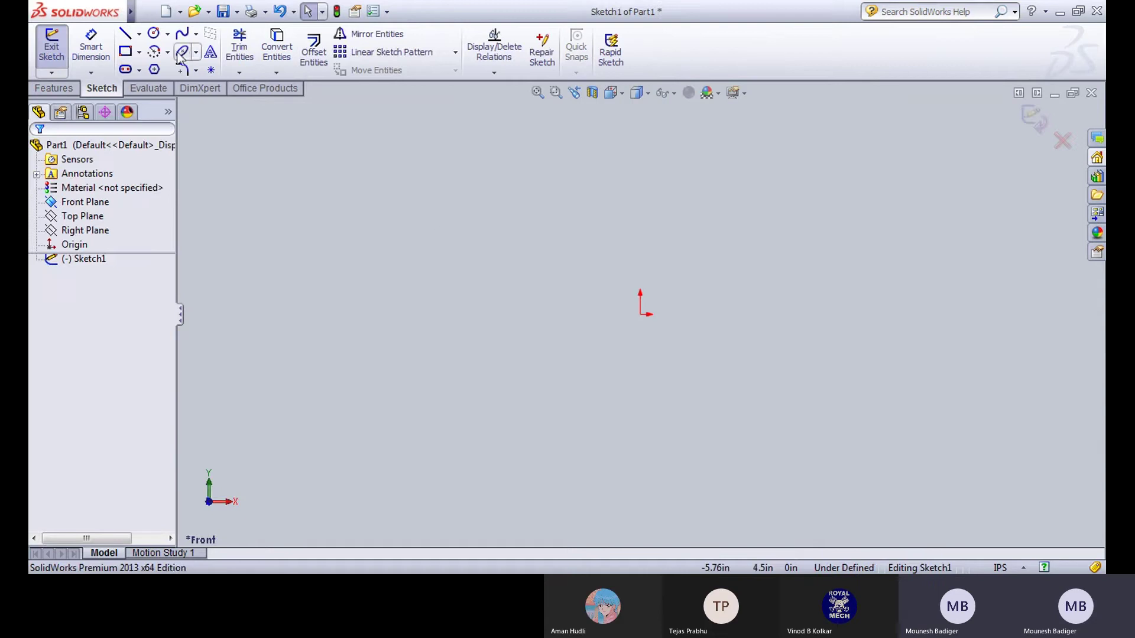
click(139, 34)
click(149, 69)
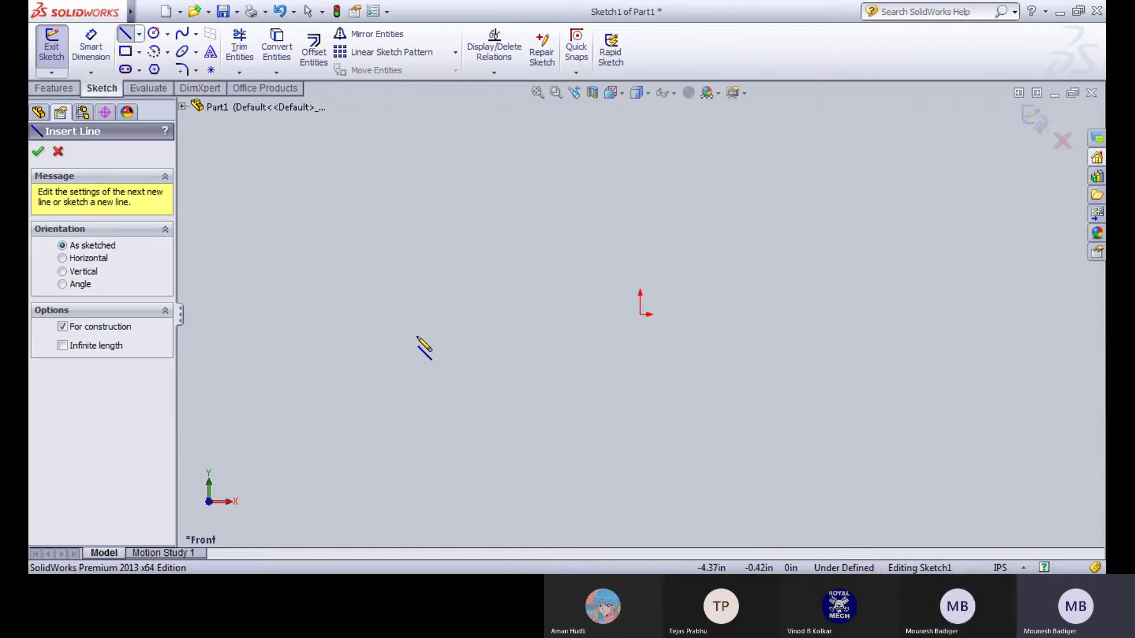
click(463, 314)
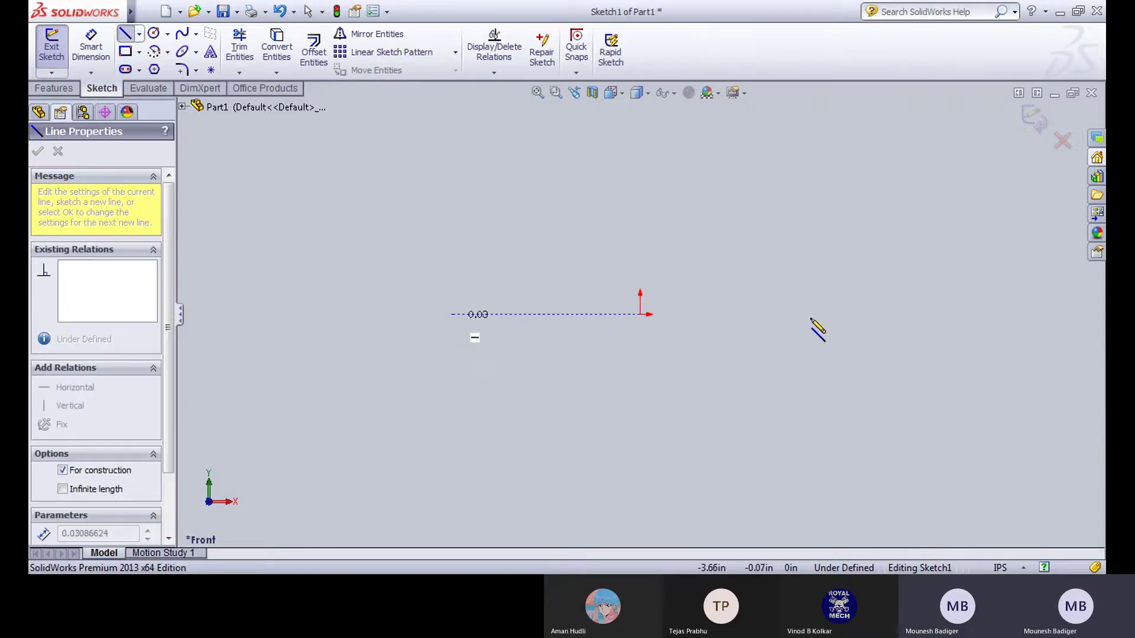
double_click(862, 314)
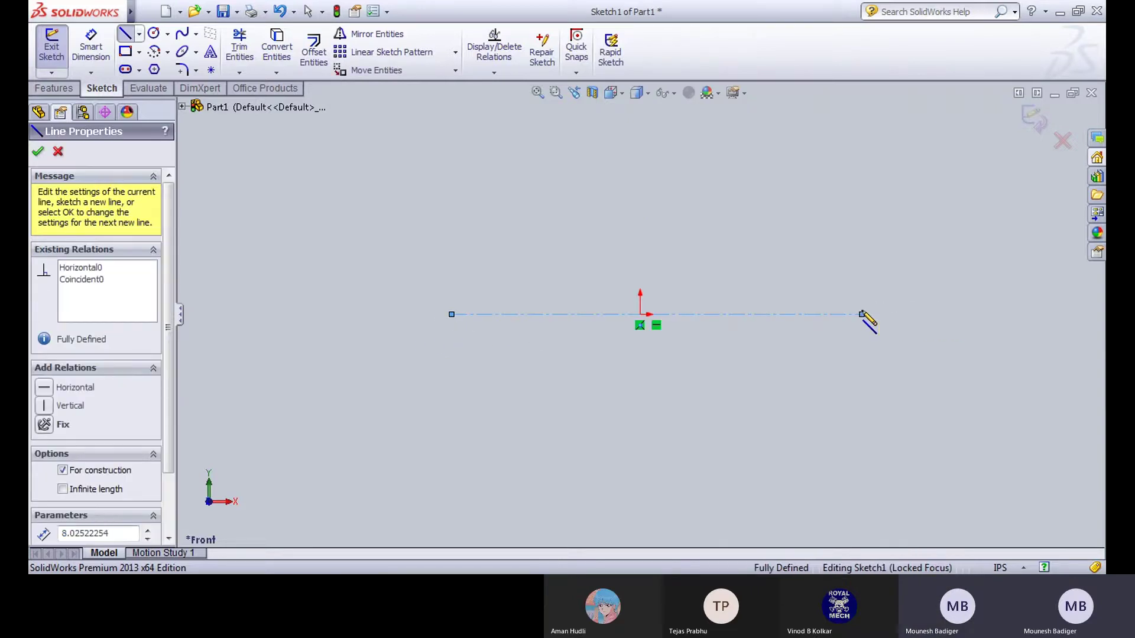
key(Escape)
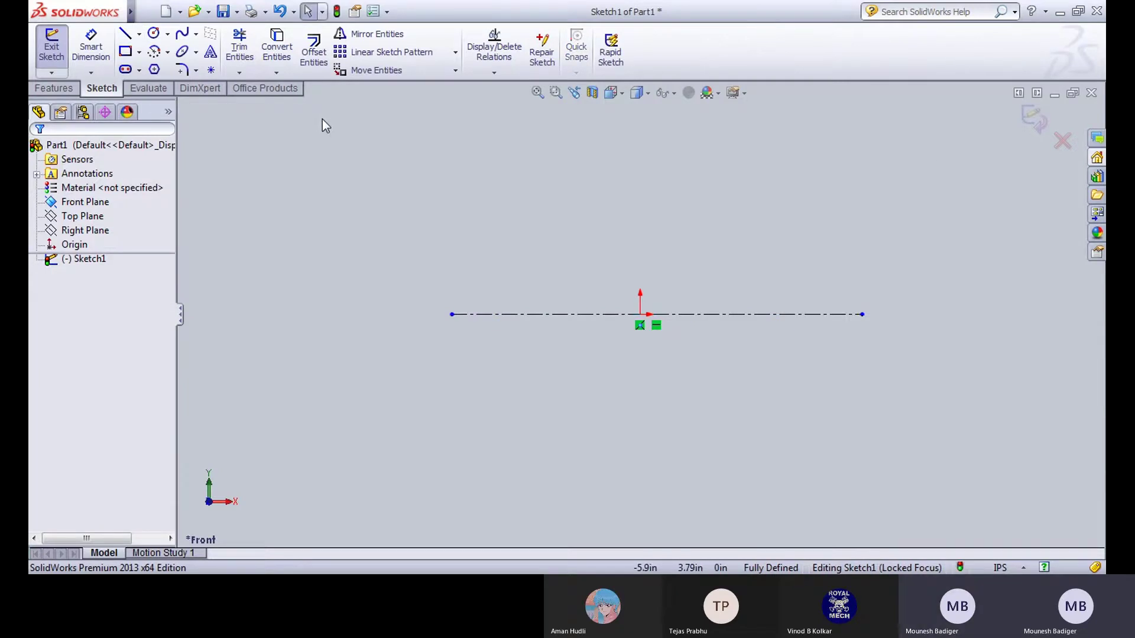
Step: Dimension the horizontal centerline's length, placing the dimension below it
click(521, 314)
click(521, 382)
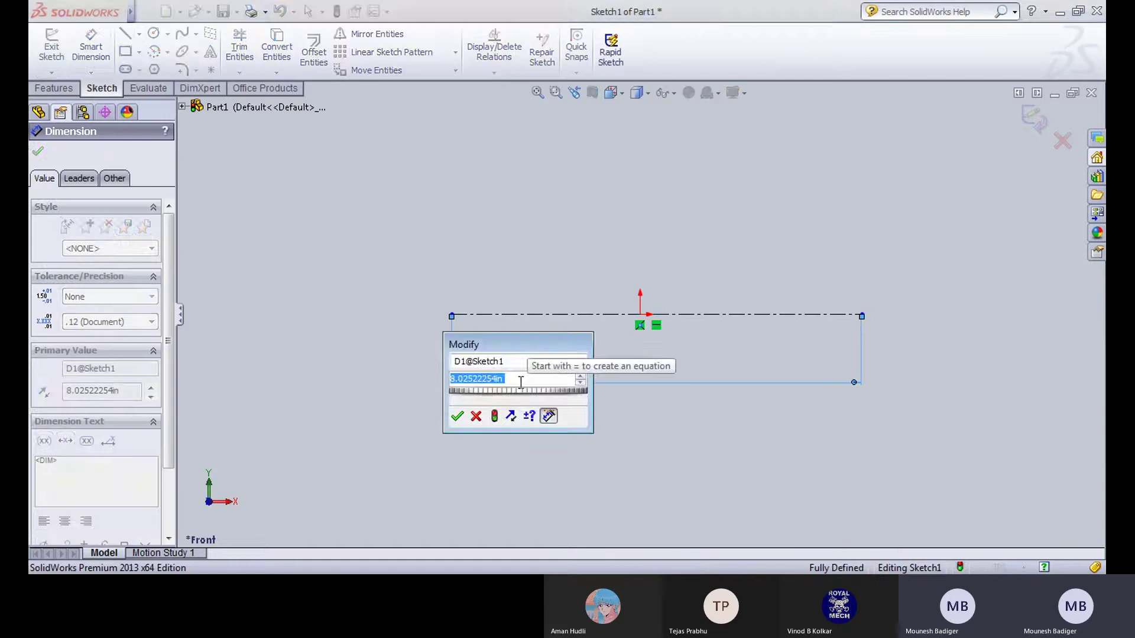
key(Return)
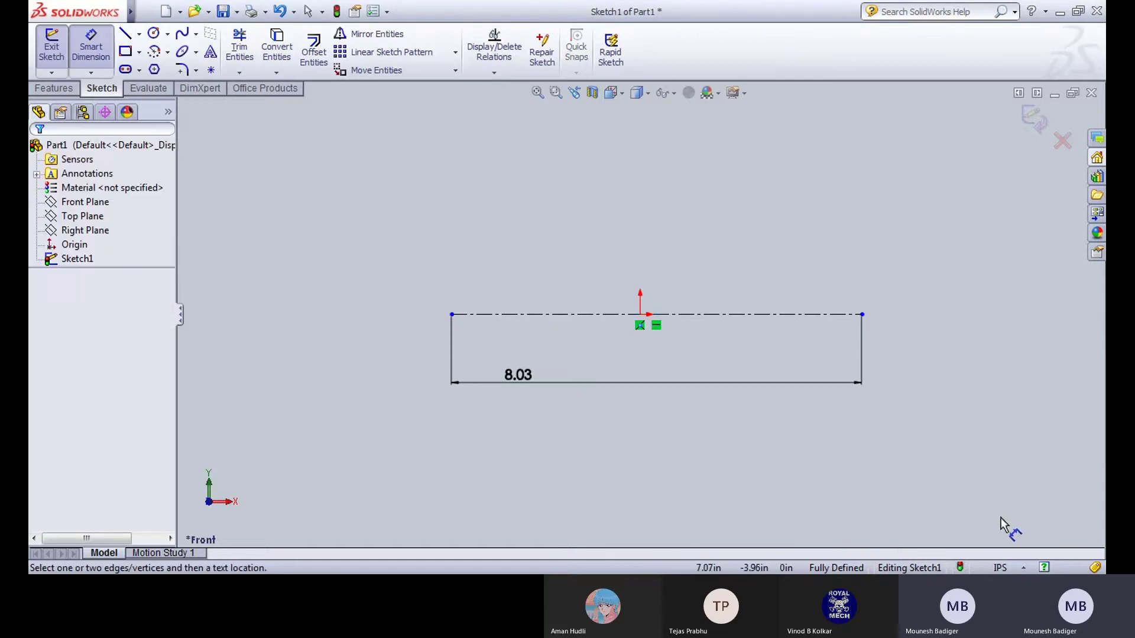
Step: Switch the document units to MMGS (millimeter, gram, second) and reopen the centerline sketch for editing
click(1010, 568)
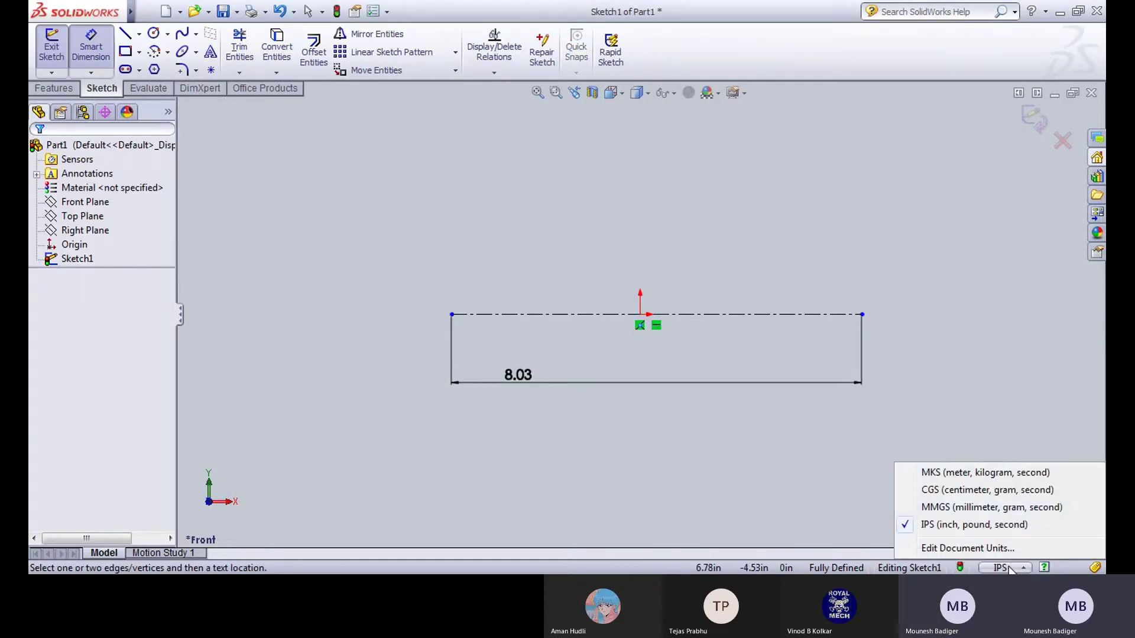
click(1003, 509)
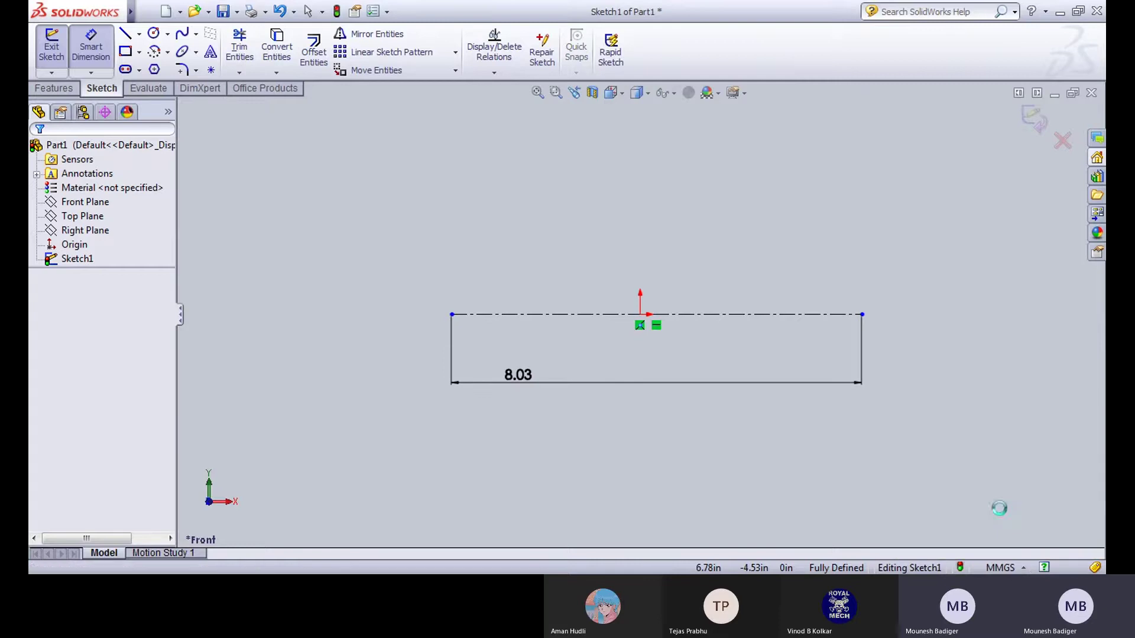
click(53, 47)
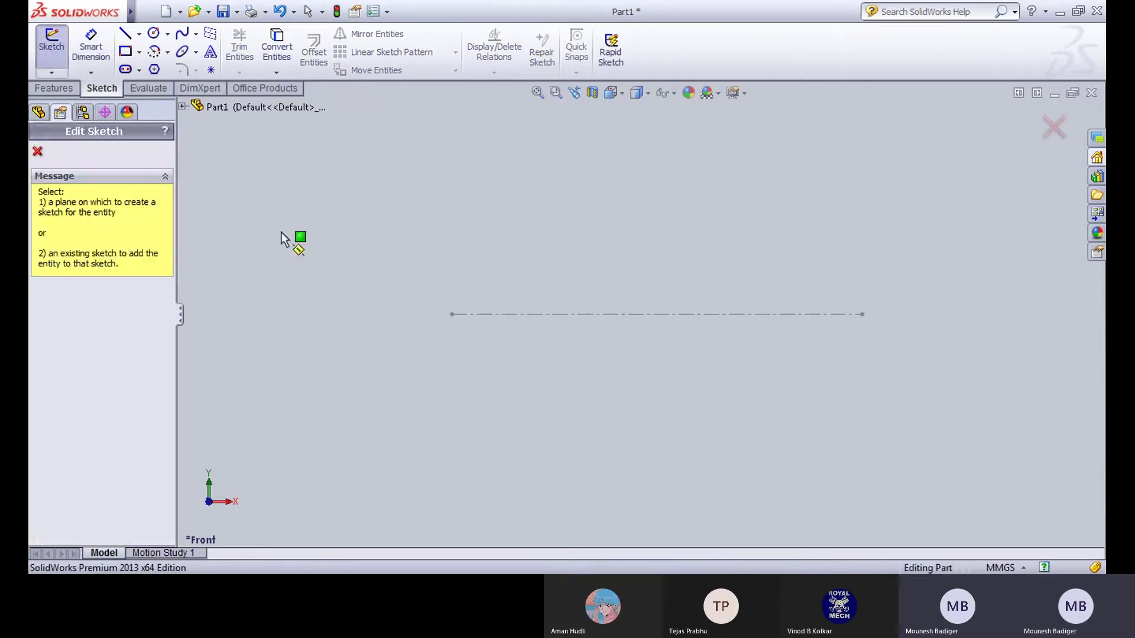
click(506, 315)
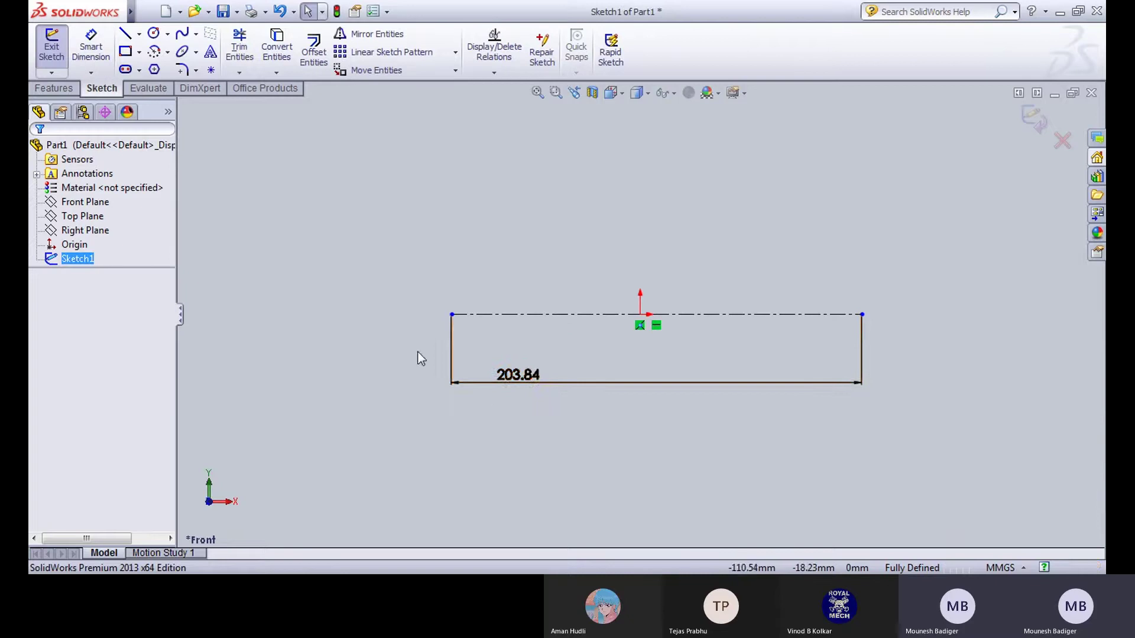
Step: Set the horizontal centerline's length to 50 mm
double_click(533, 377)
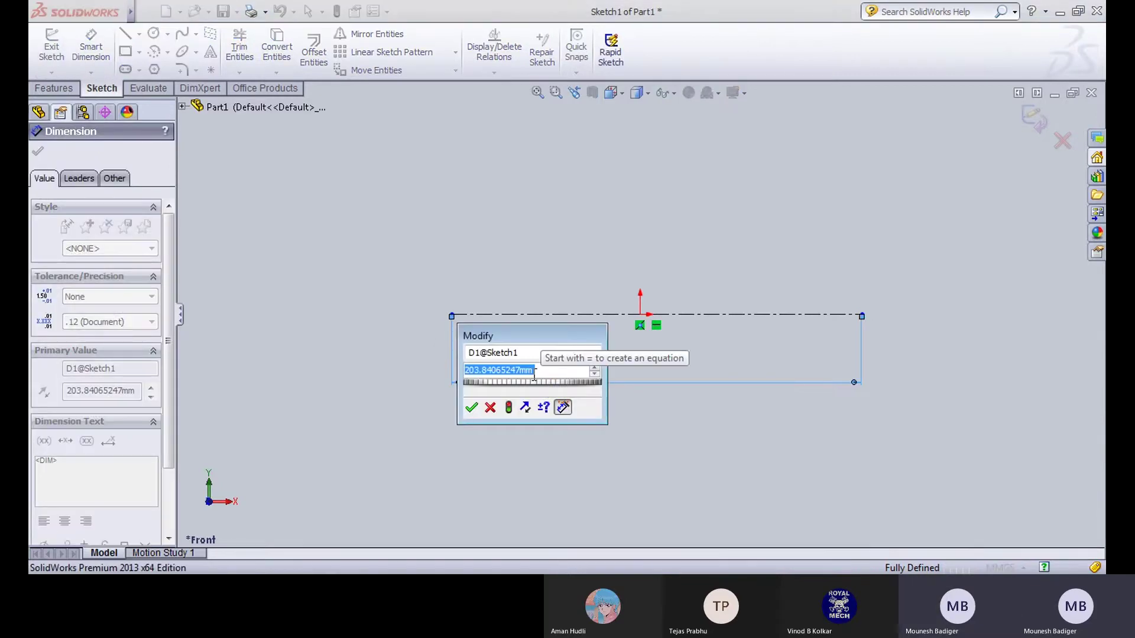
text(50)
key(Return)
click(617, 247)
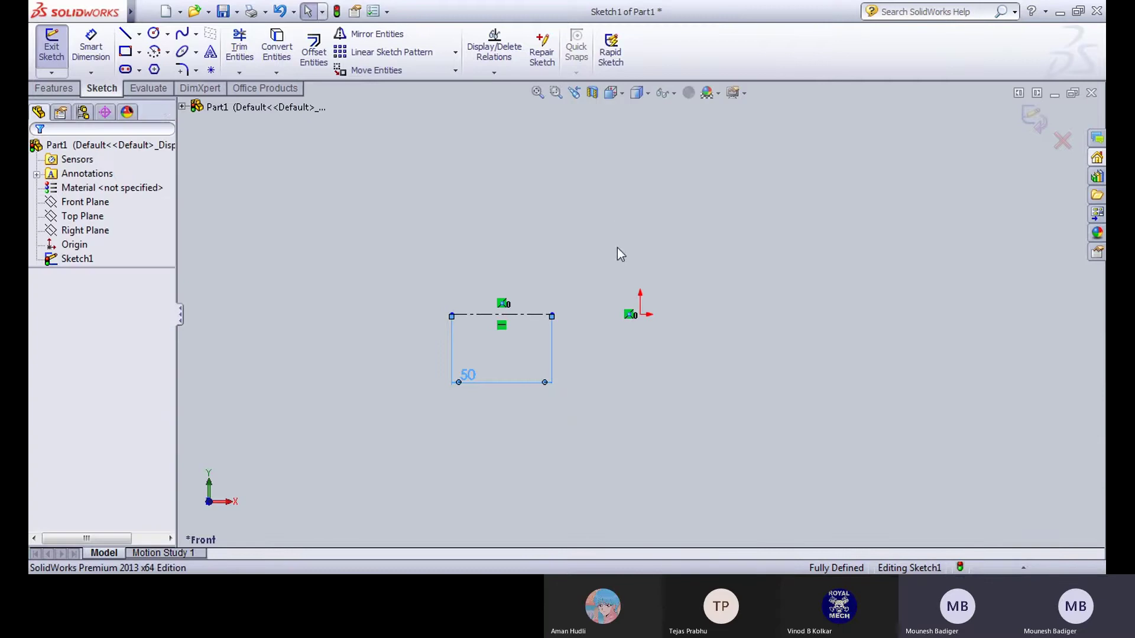
Step: Shift the horizontal centerline along its own direction until it spans the origin
click(452, 315)
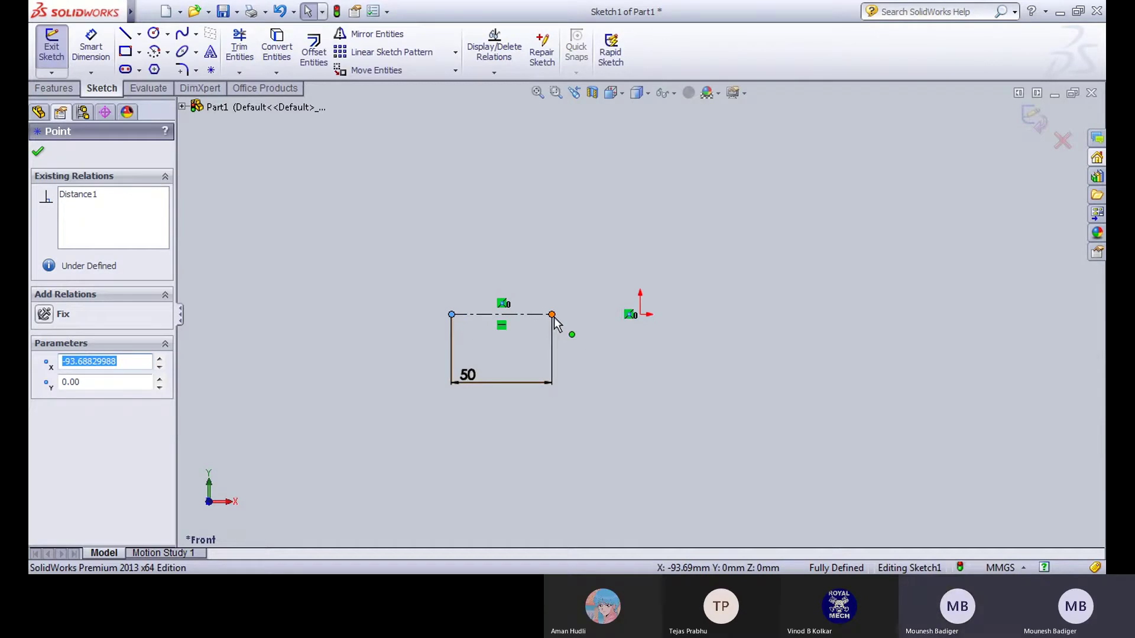
click(621, 325)
click(441, 271)
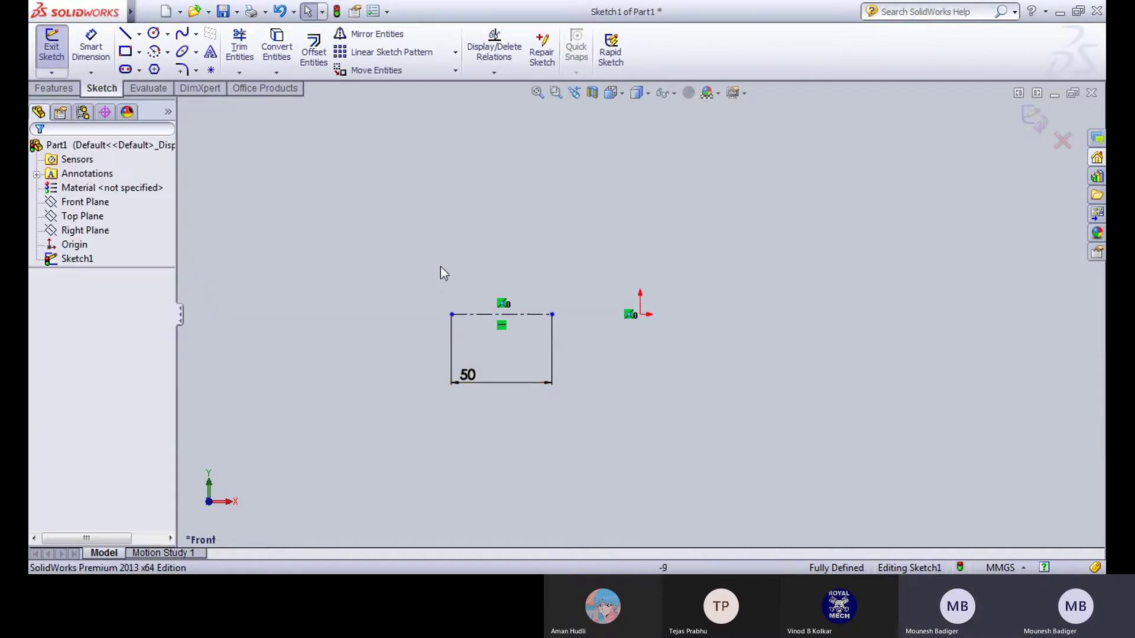
drag(555, 315, 701, 322)
scroll(760, 263, down, 5)
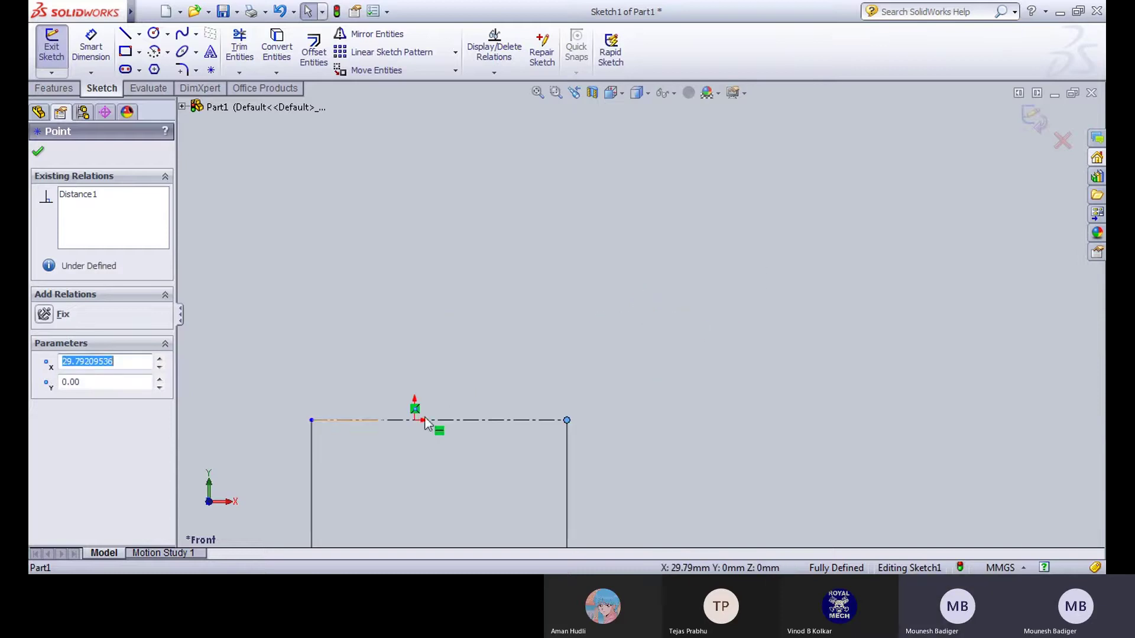
scroll(407, 449, down, 3)
click(188, 171)
scroll(399, 315, up, 1)
key(d)
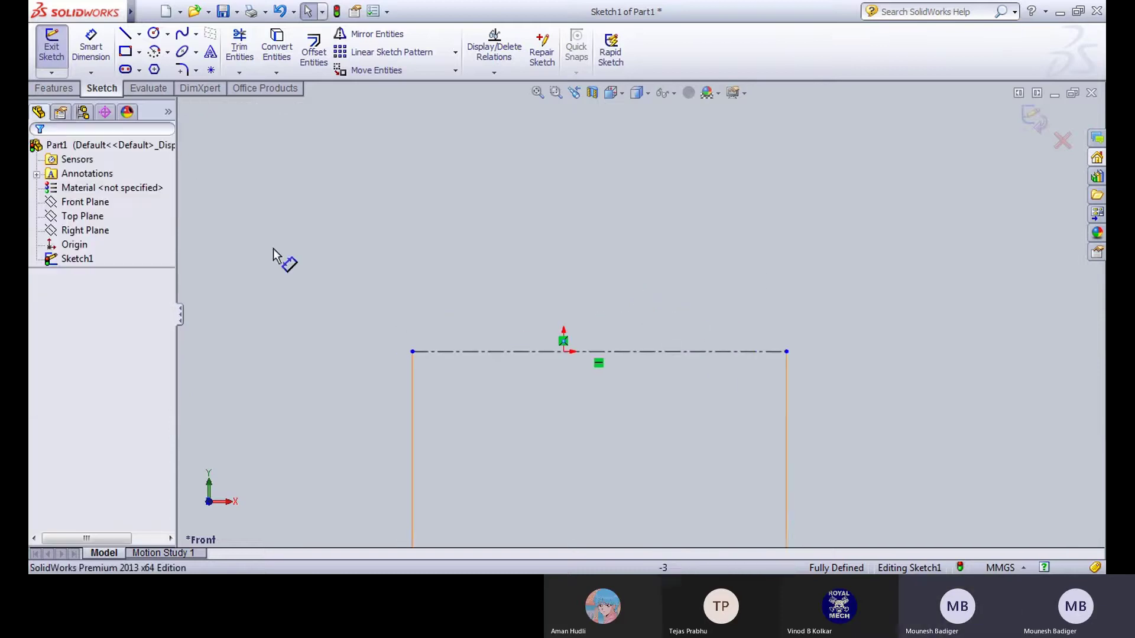
key(Escape)
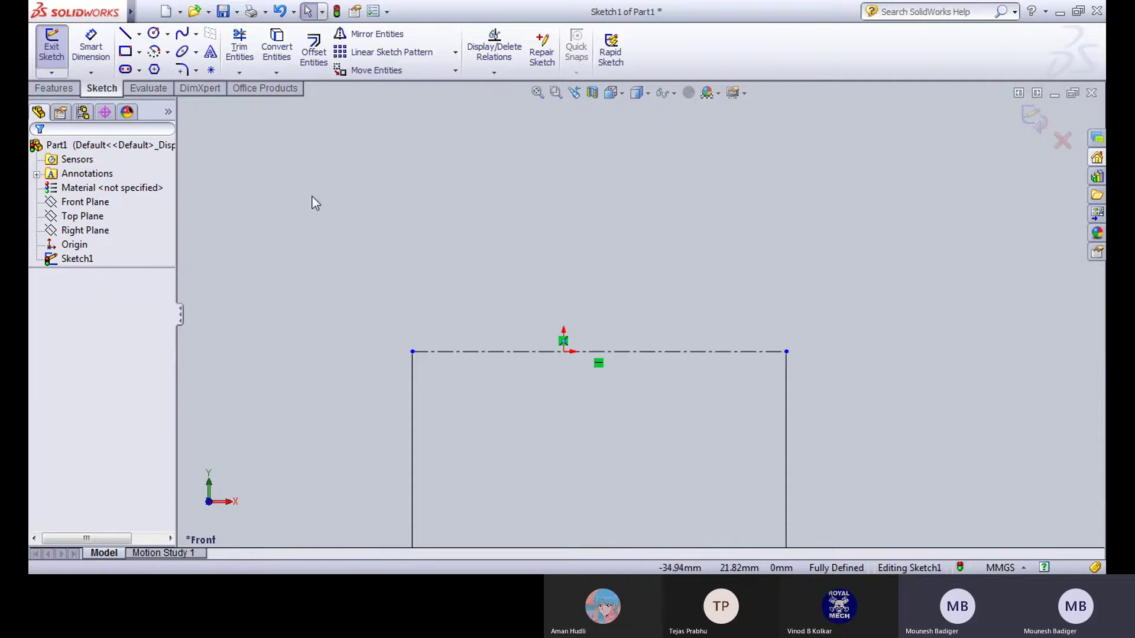
click(413, 352)
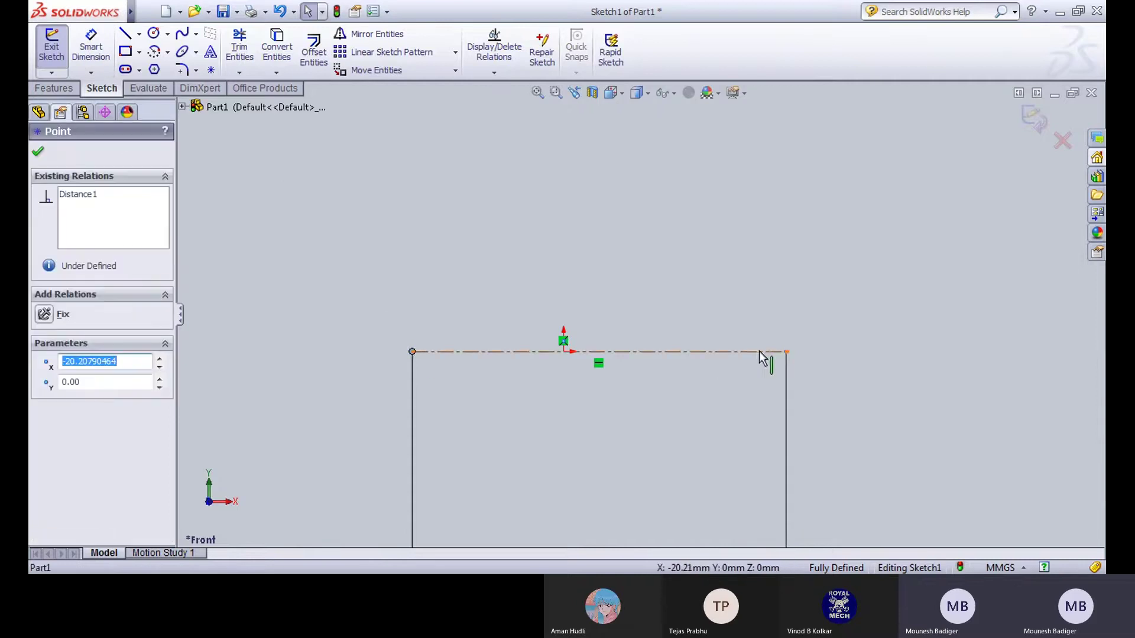
ctrl+click(786, 352)
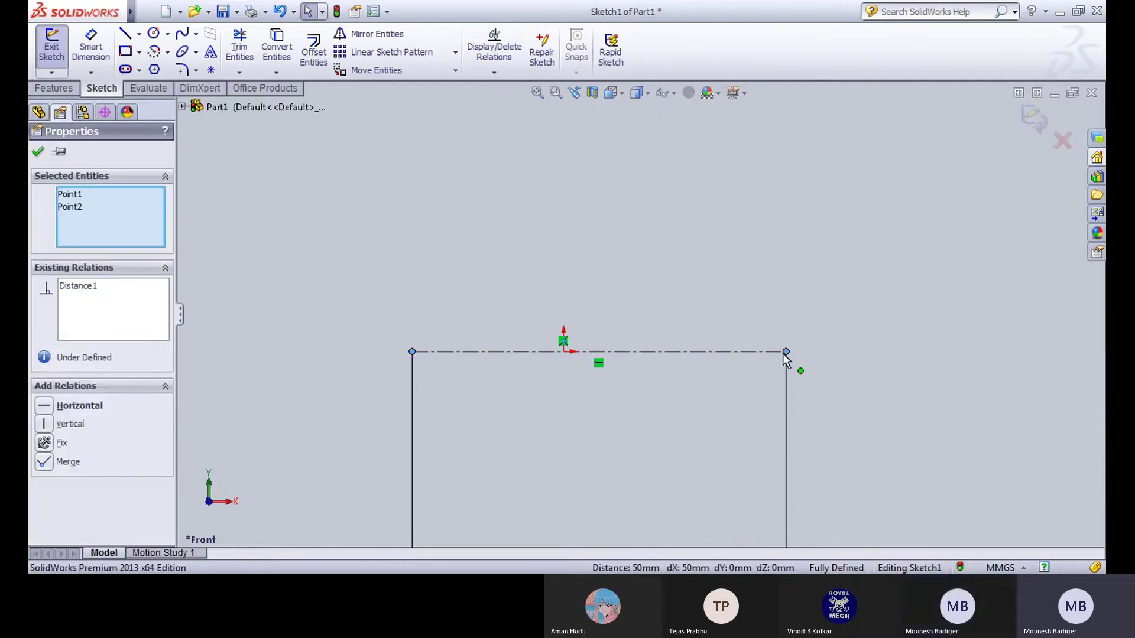
ctrl+click(563, 352)
click(462, 209)
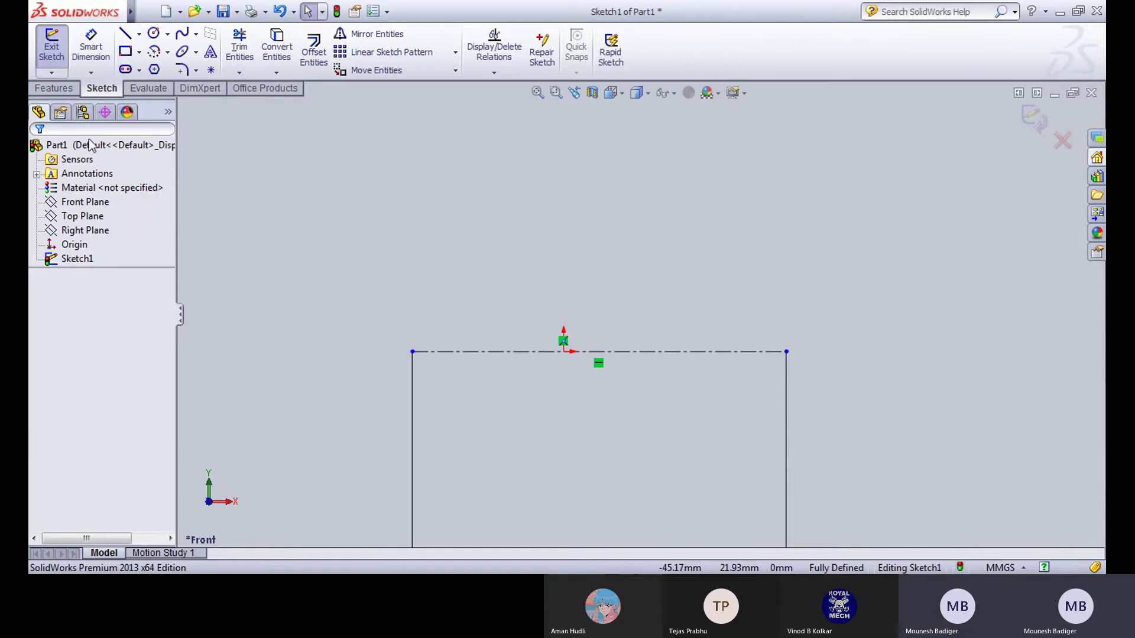
Step: Draw a vertical centerline about 33 mm long through the origin, crossing the horizontal centerline
click(141, 34)
click(166, 67)
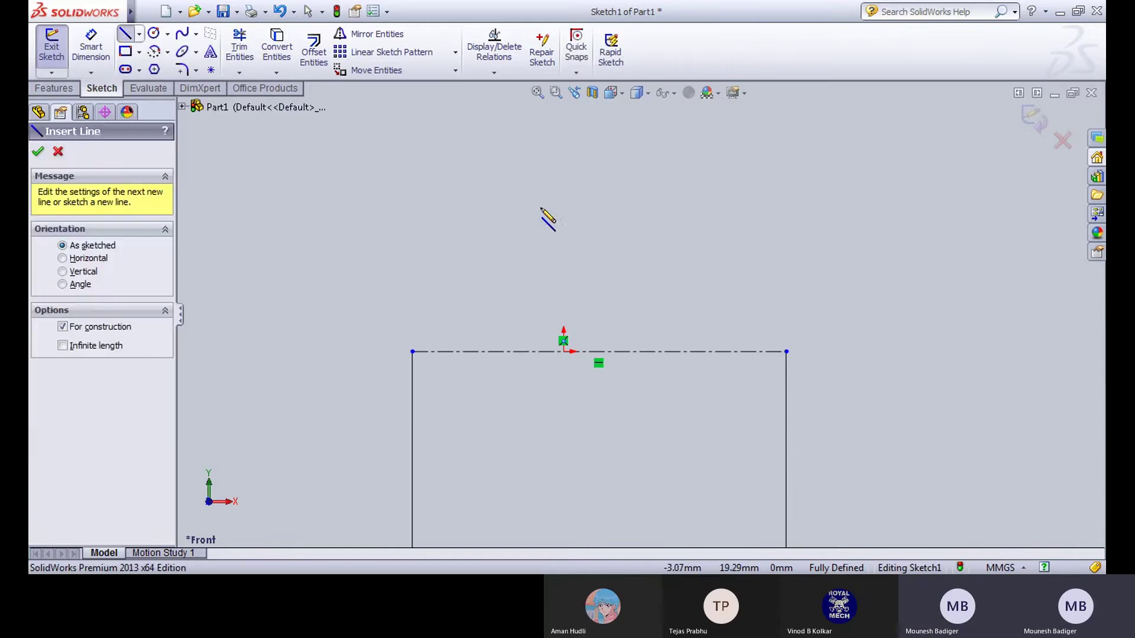
click(563, 219)
double_click(563, 466)
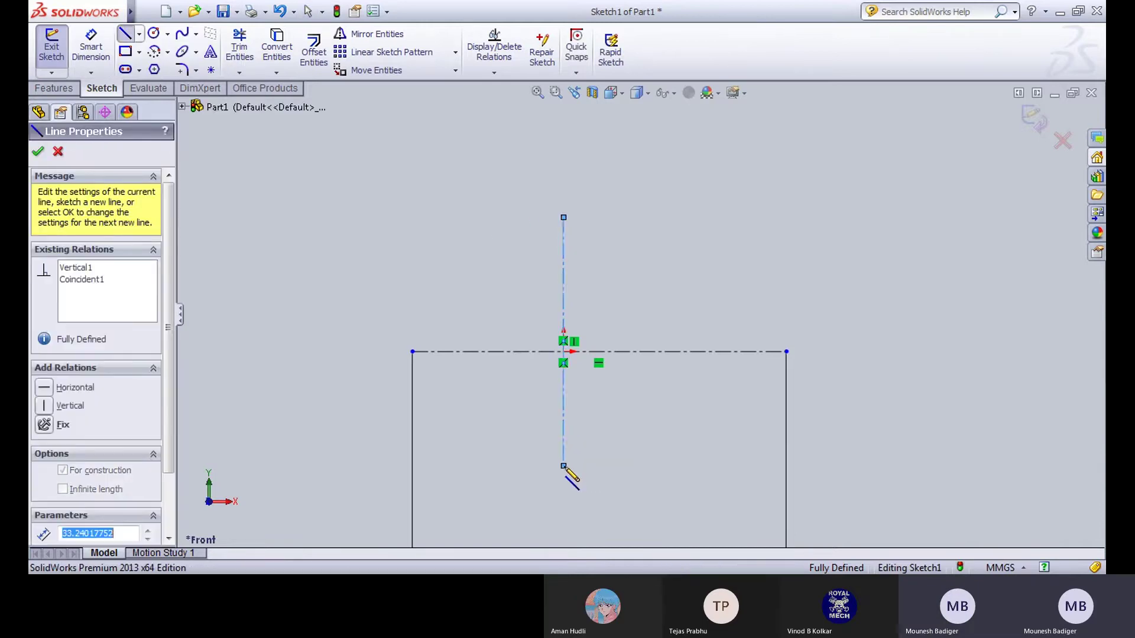
key(Escape)
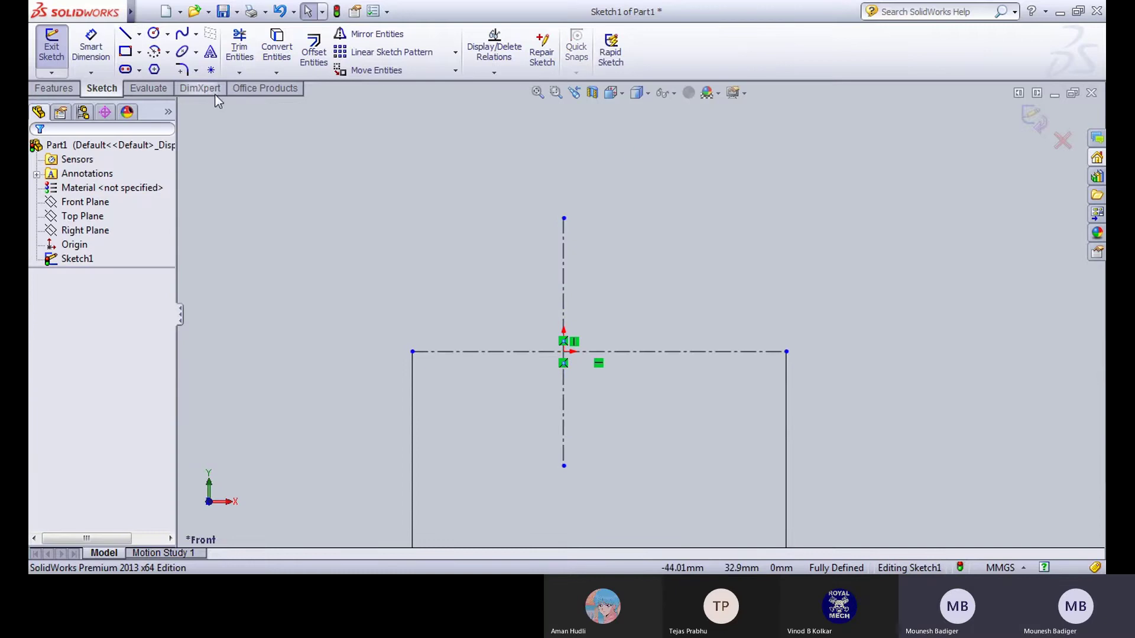
Step: Make the horizontal centerline's two endpoints symmetric about the vertical centerline
click(412, 352)
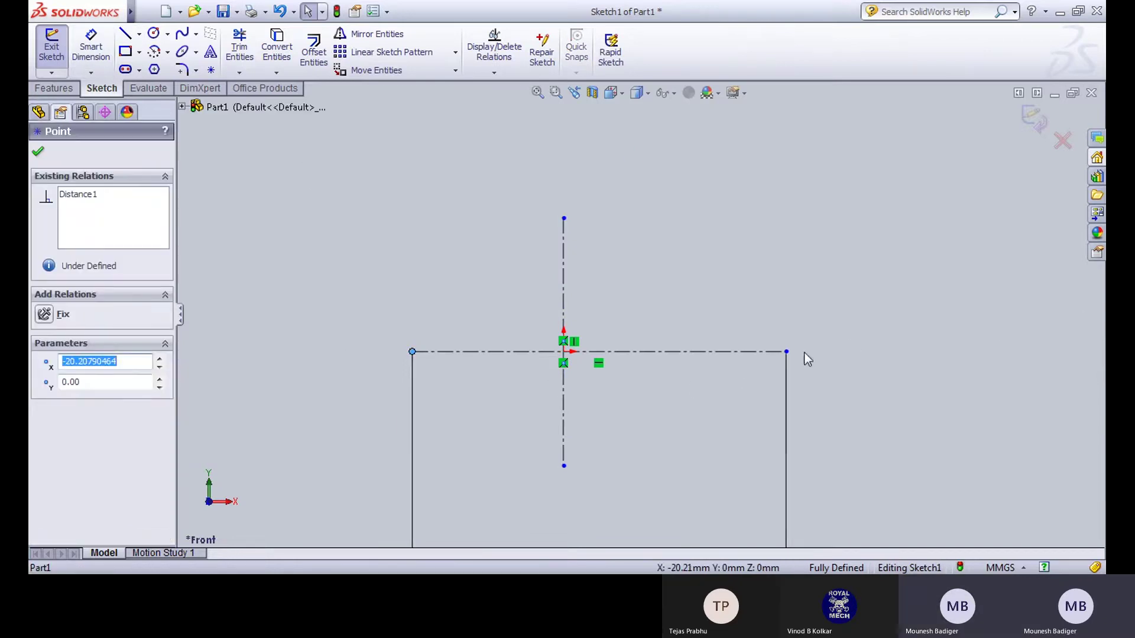
ctrl+click(786, 351)
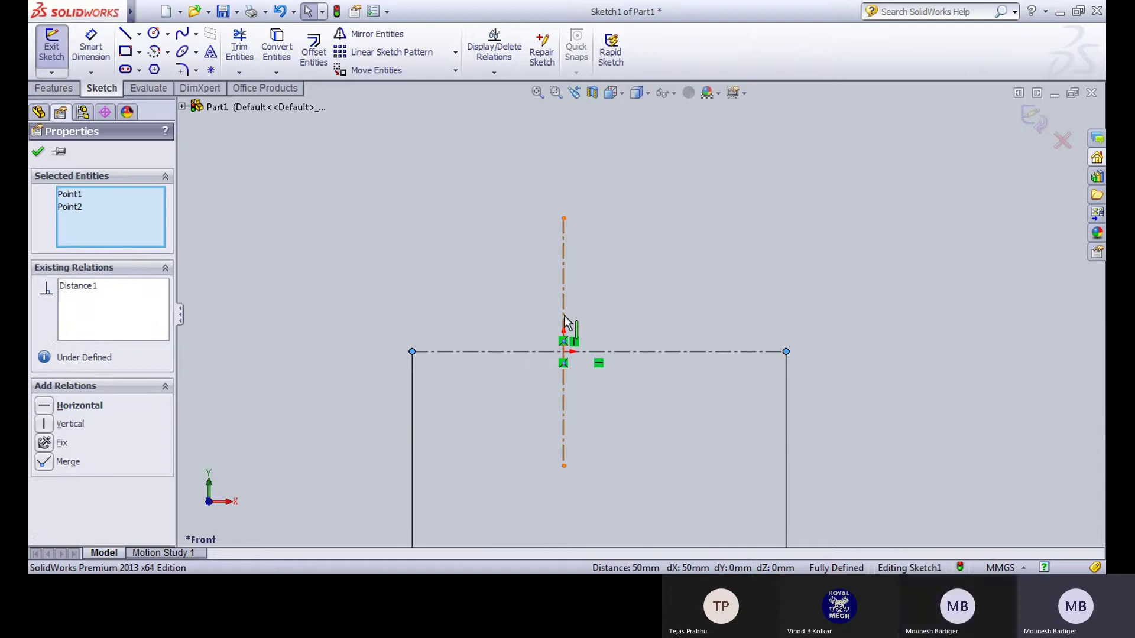
ctrl+click(563, 322)
click(45, 406)
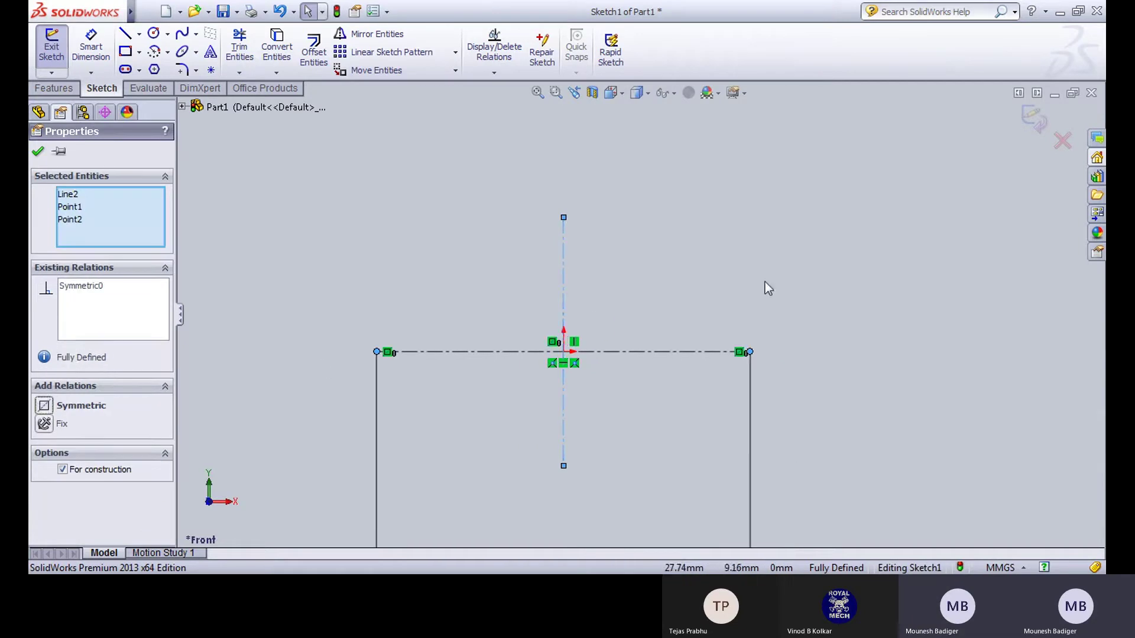
click(695, 301)
scroll(642, 316, up, 1)
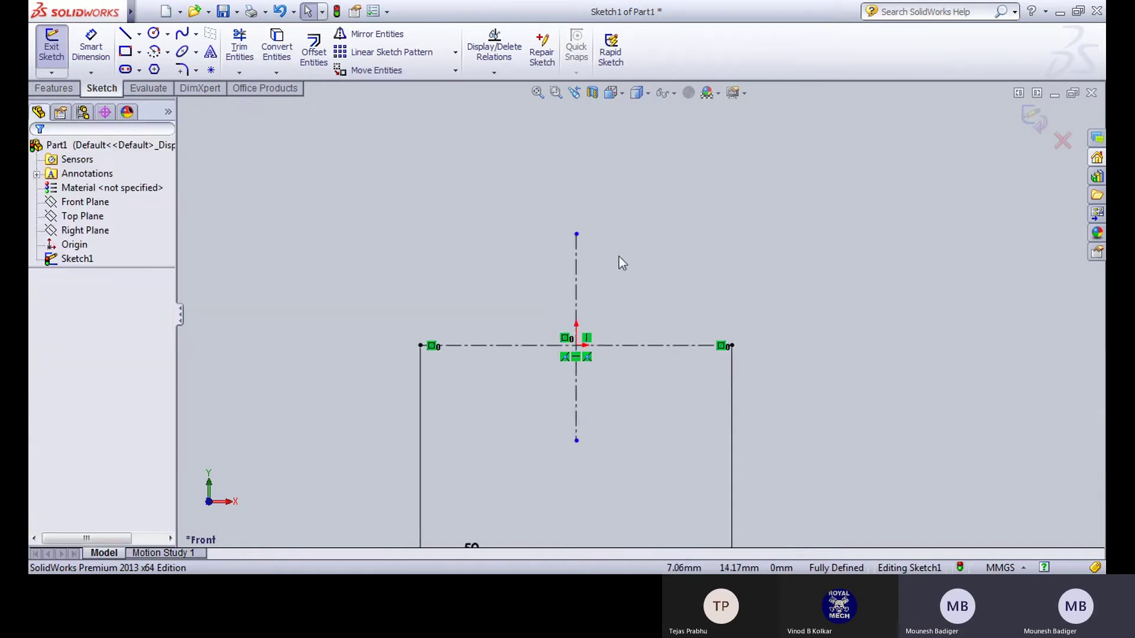
Step: Make the vertical centerline's two endpoints symmetric about the horizontal centerline
click(576, 235)
ctrl+click(577, 441)
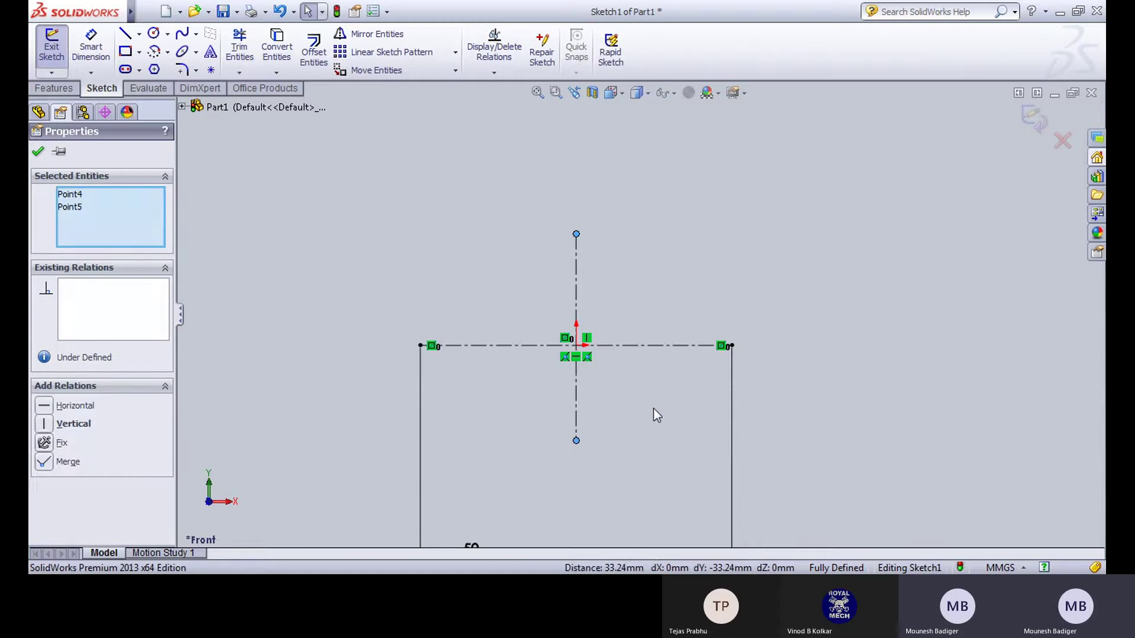
ctrl+click(648, 348)
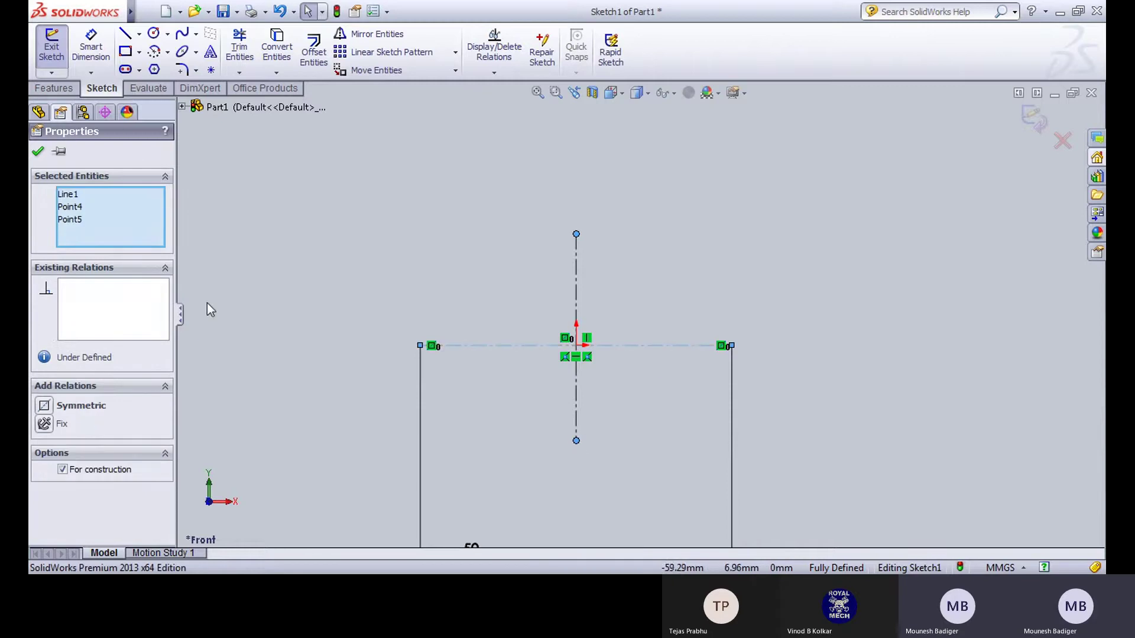
click(44, 406)
click(735, 406)
scroll(712, 407, down, 2)
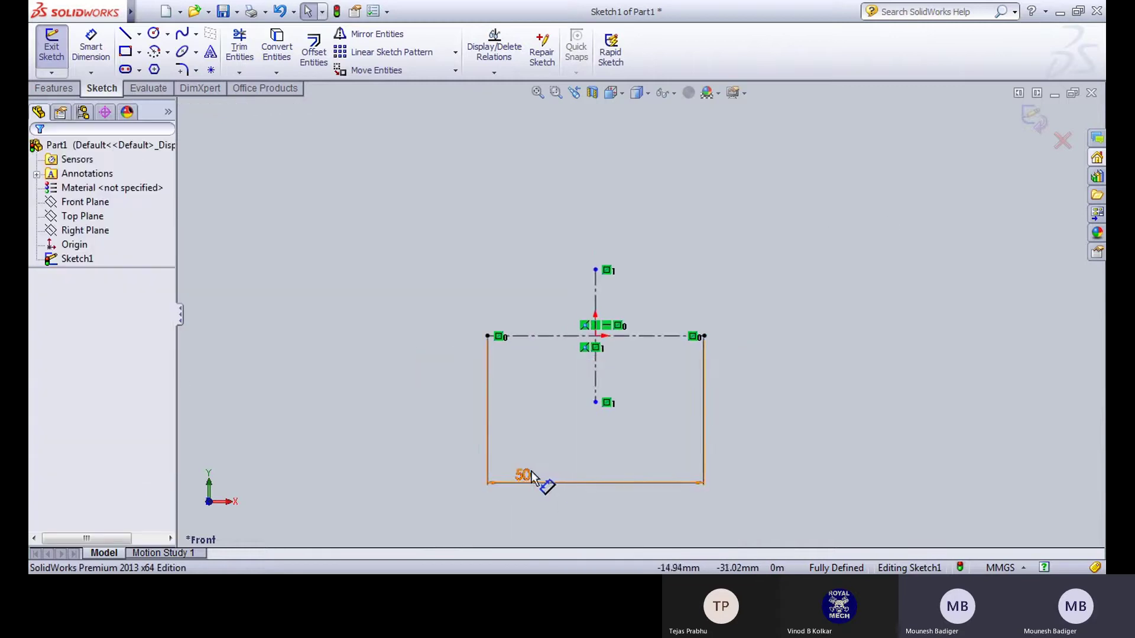
Step: Move the 50 mm dimension closer to the horizontal centerline and centre its text
drag(590, 473, 603, 438)
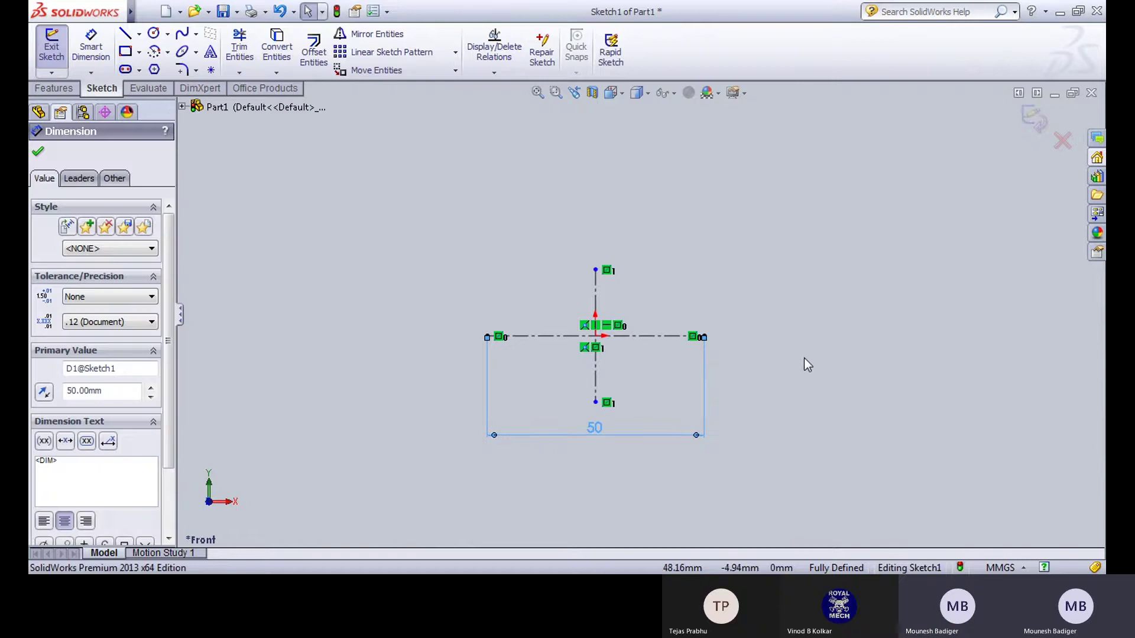
click(806, 362)
scroll(599, 368, down, 3)
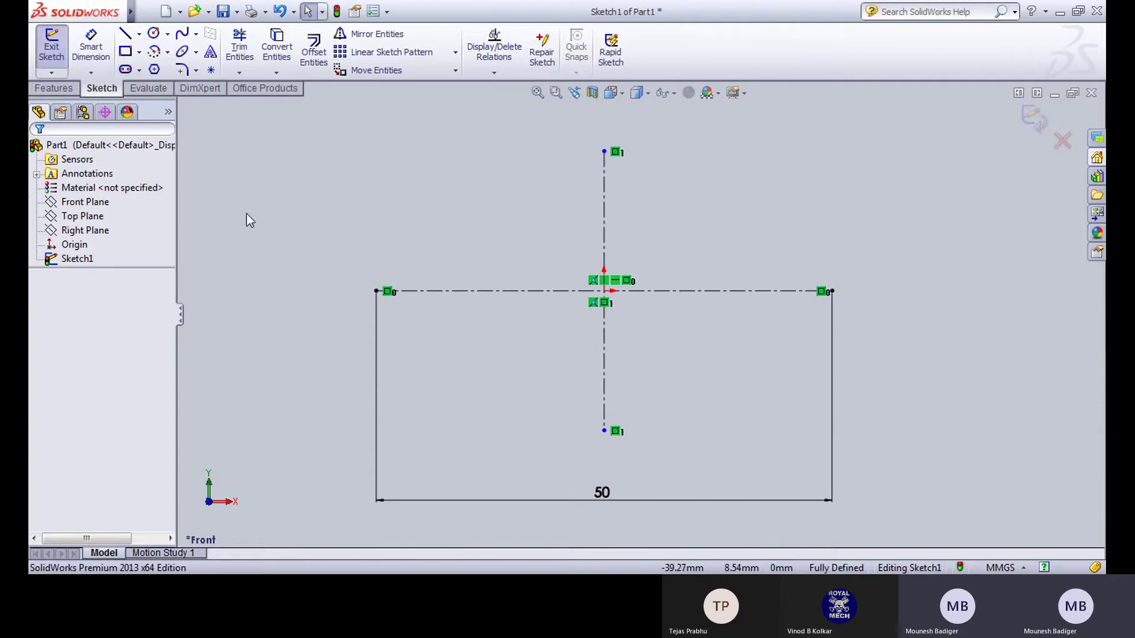
Step: Draw a stepped line chain from the horizontal centerline's left endpoint, up about 14 mm, then down two steps to end on the vertical centerline
click(139, 35)
click(160, 50)
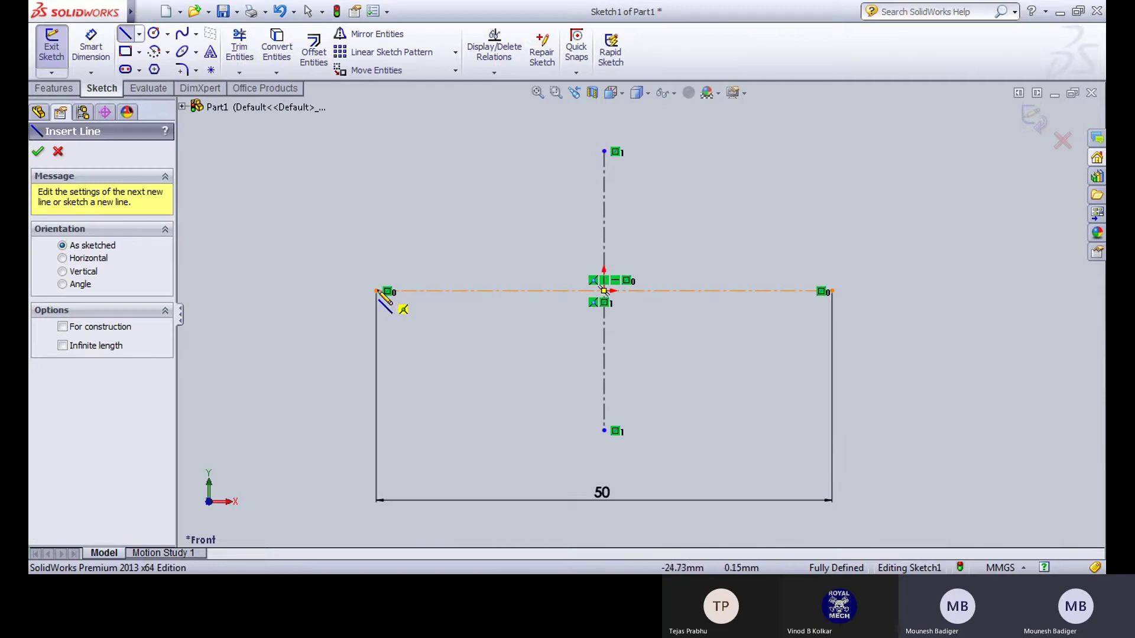
click(375, 291)
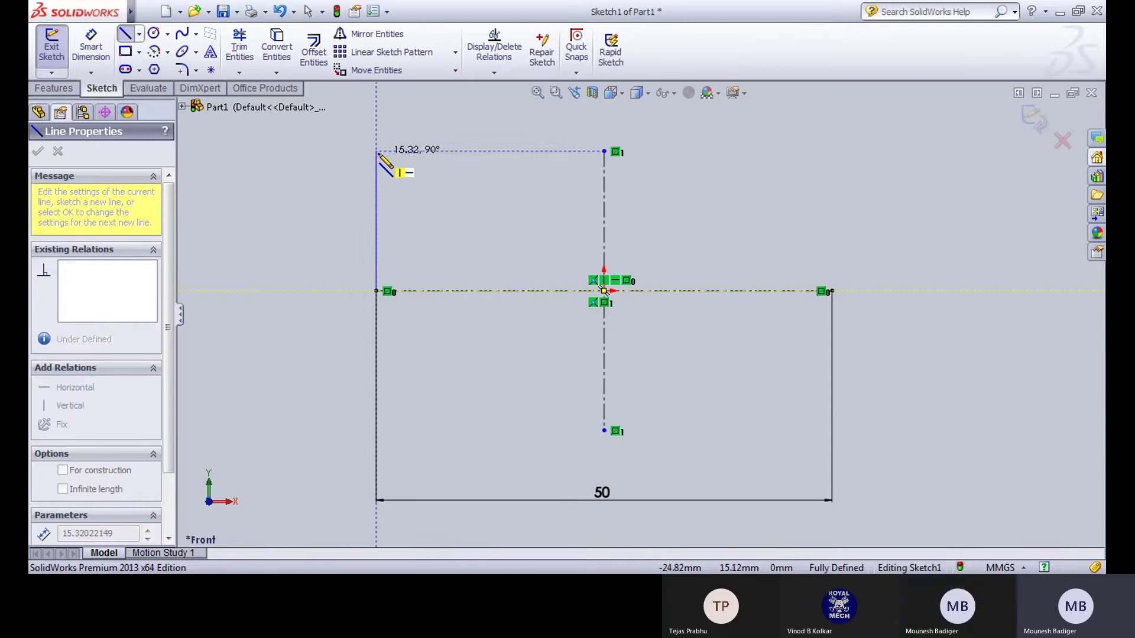
click(376, 165)
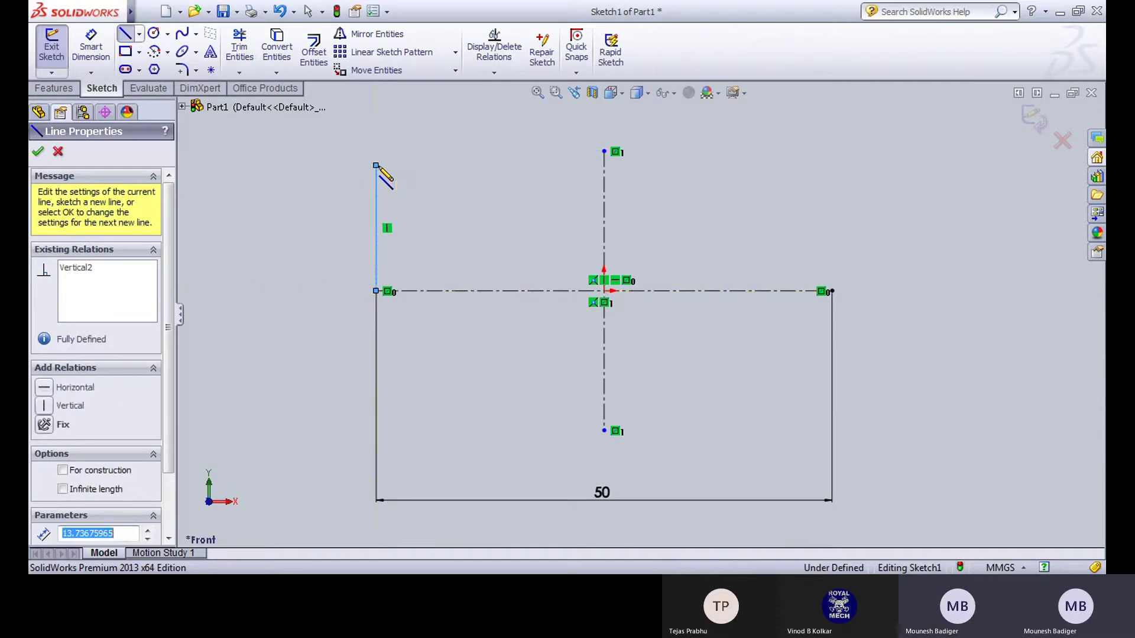
click(413, 165)
click(413, 198)
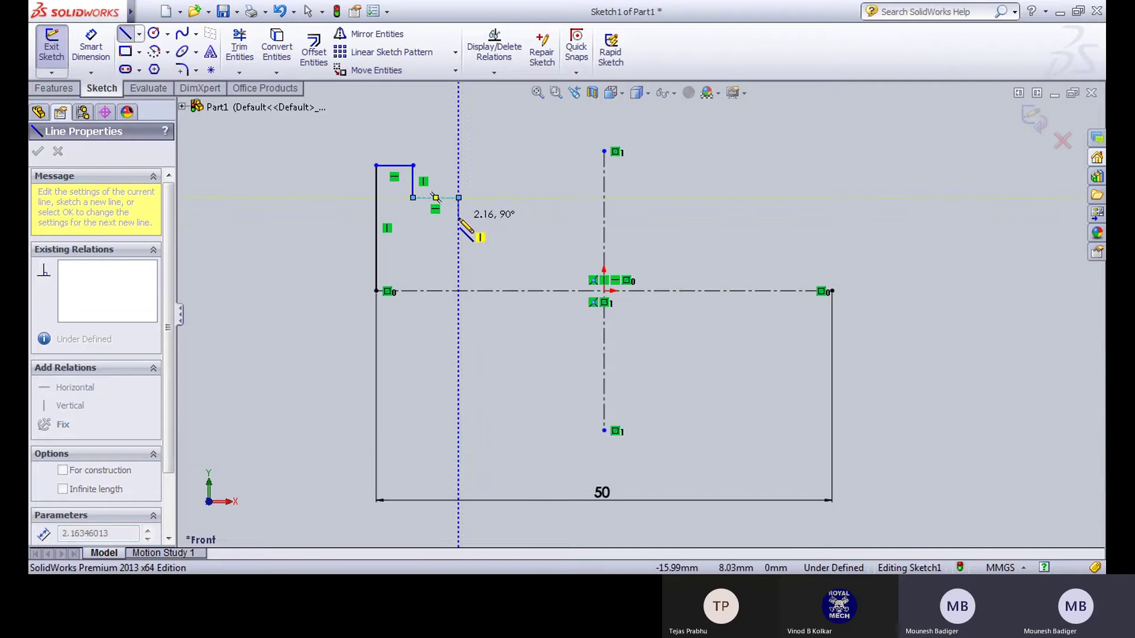
click(459, 218)
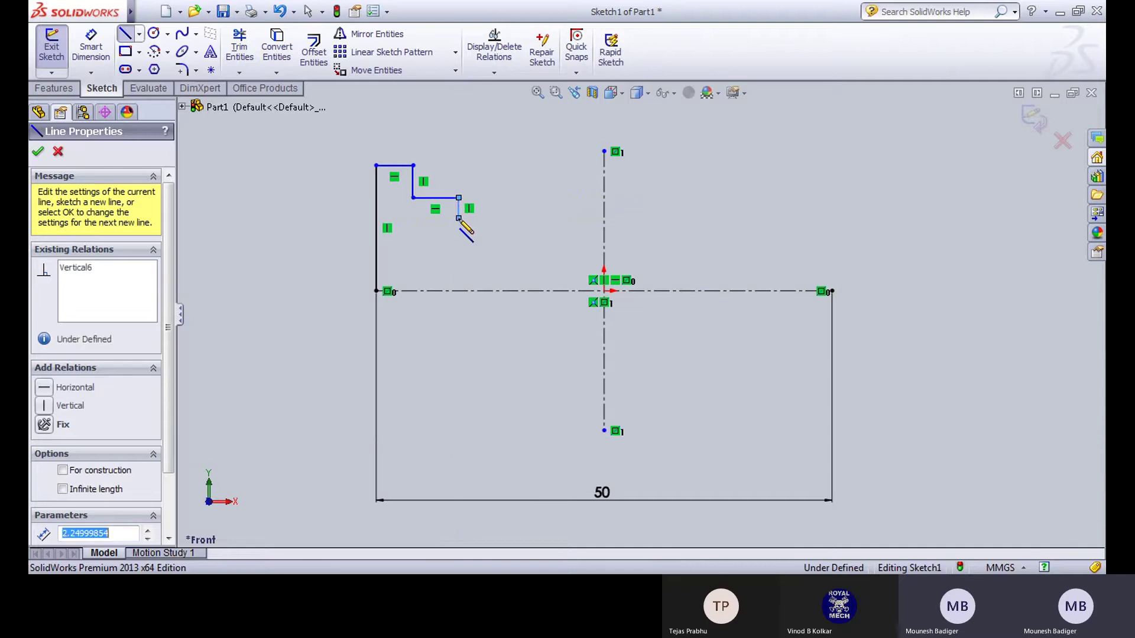
double_click(606, 220)
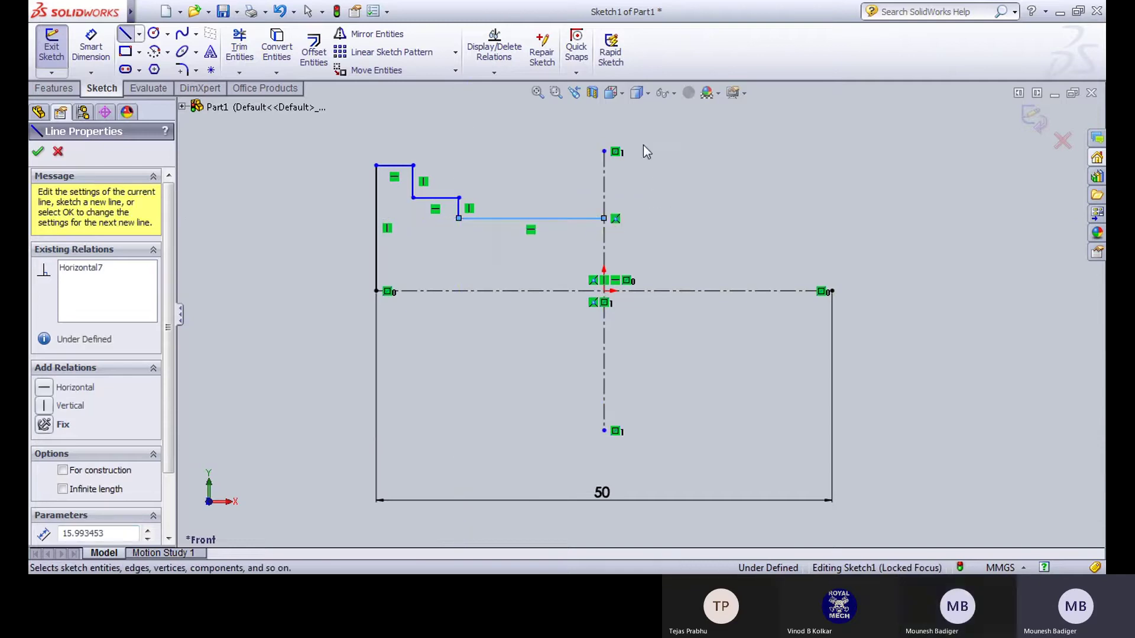
key(Escape)
Step: Dimension the upper step's short vertical line from the vertical centerline and set the distance to 36/2 mm
key(d)
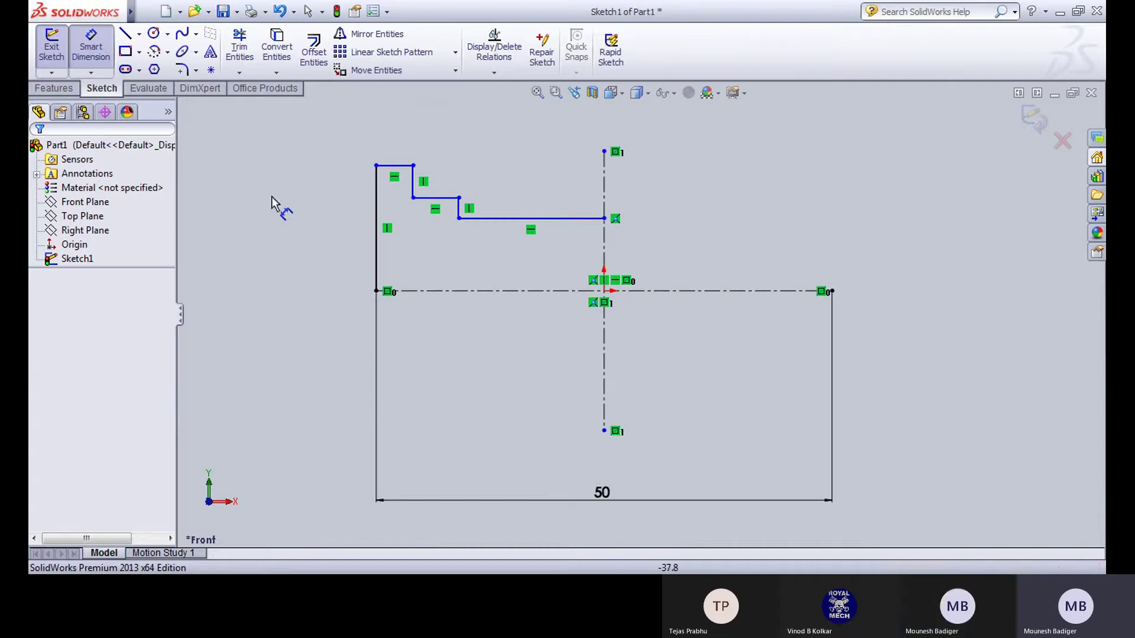
click(379, 224)
click(473, 139)
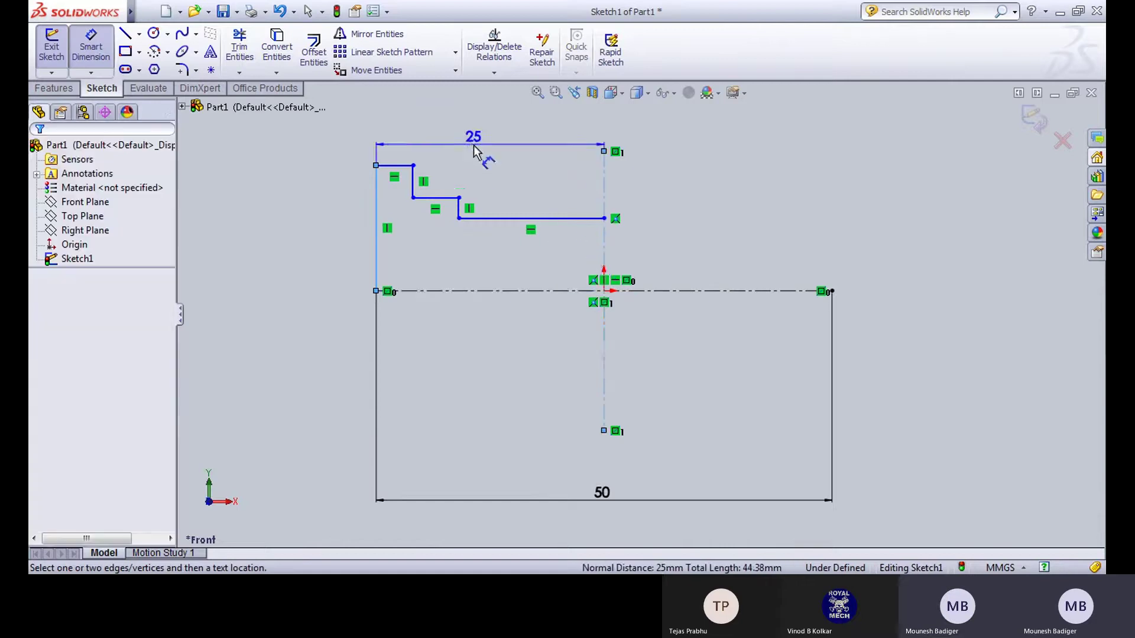
click(674, 316)
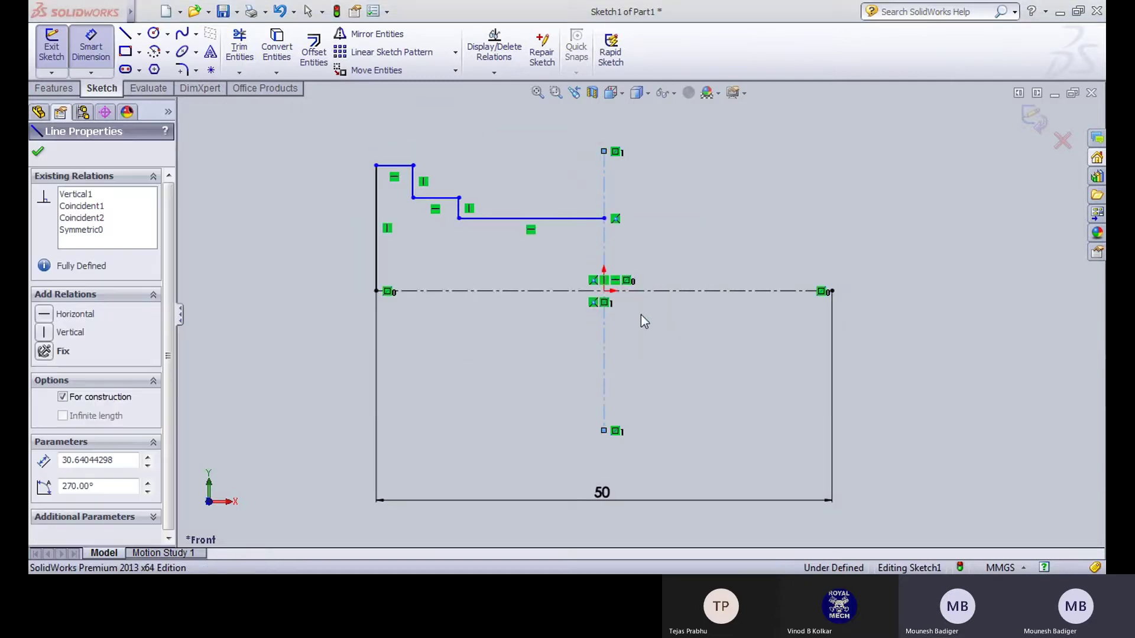
click(413, 182)
click(542, 182)
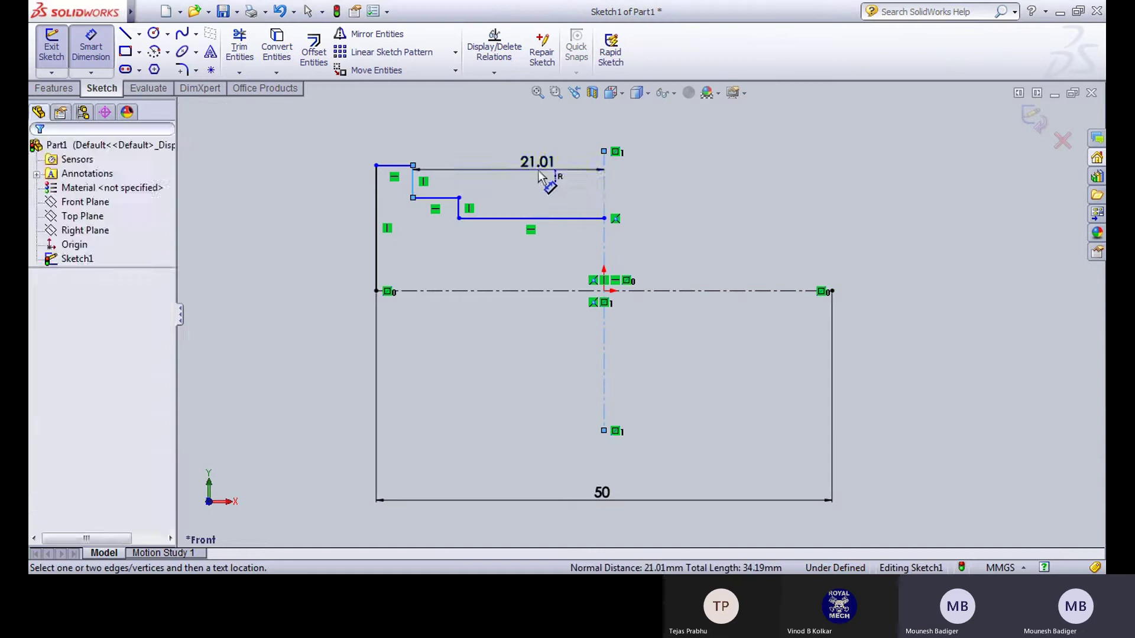
text(36/)
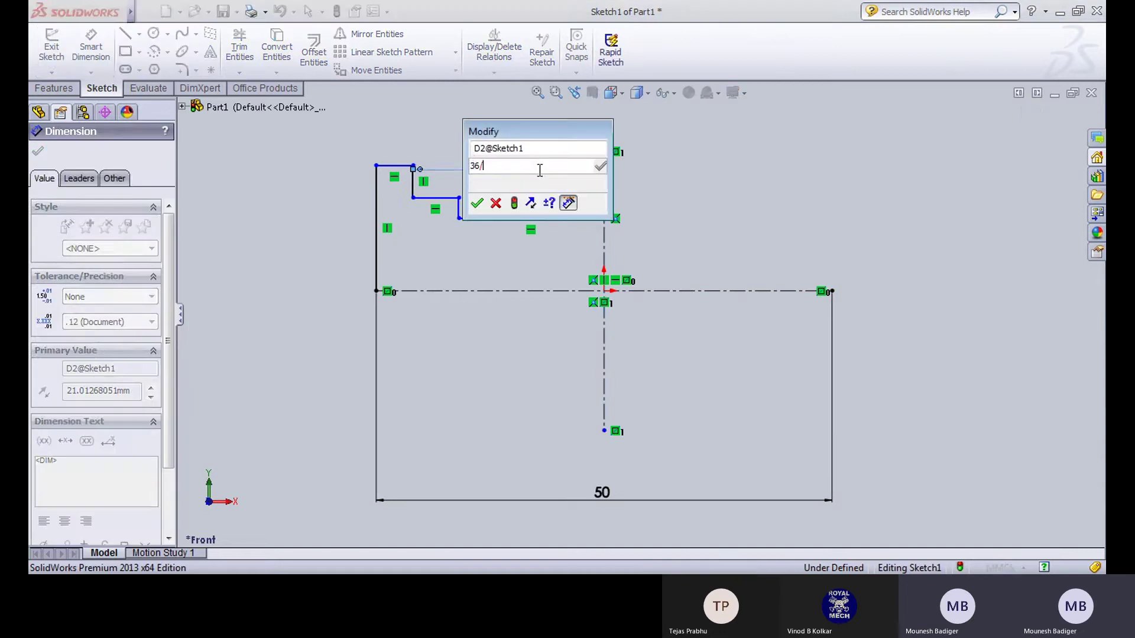
text(2)
key(Return)
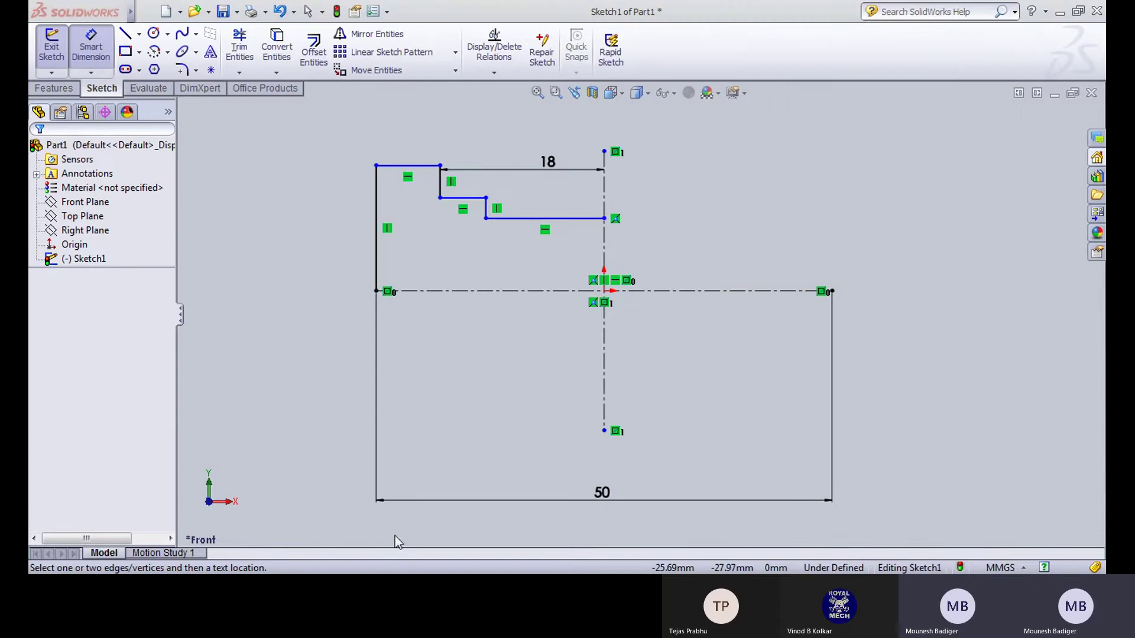
Step: Consult the reference drawing and dimension the lower step's vertical line from the vertical centerline at 22/2 mm
key(ctrl+Tab)
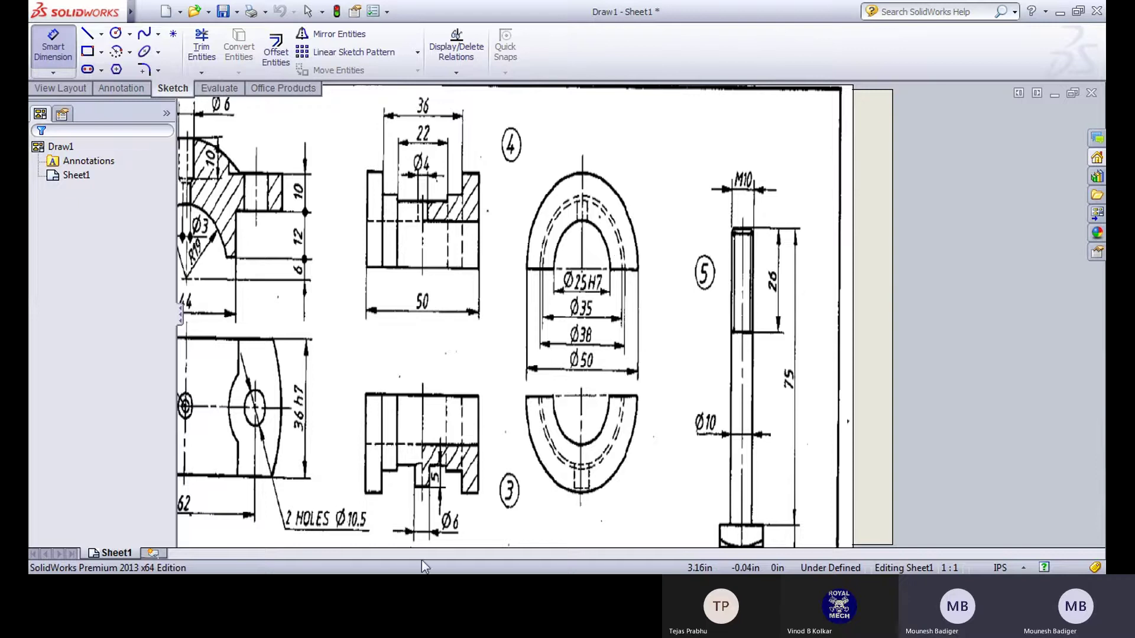
key(ctrl+Tab)
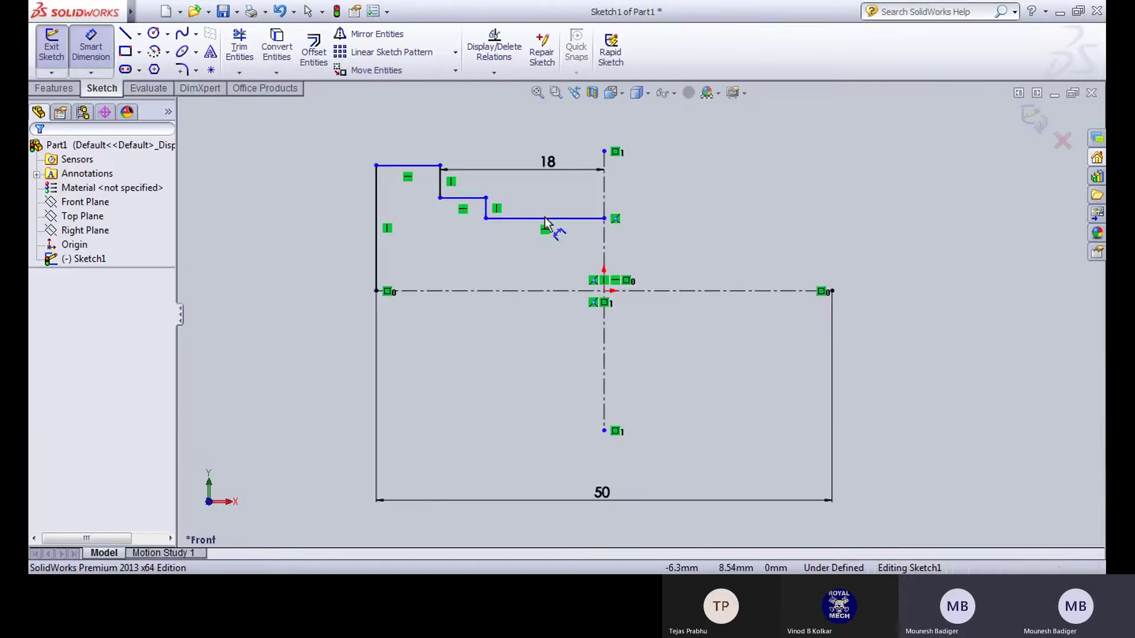
click(486, 198)
click(485, 219)
click(604, 203)
click(485, 208)
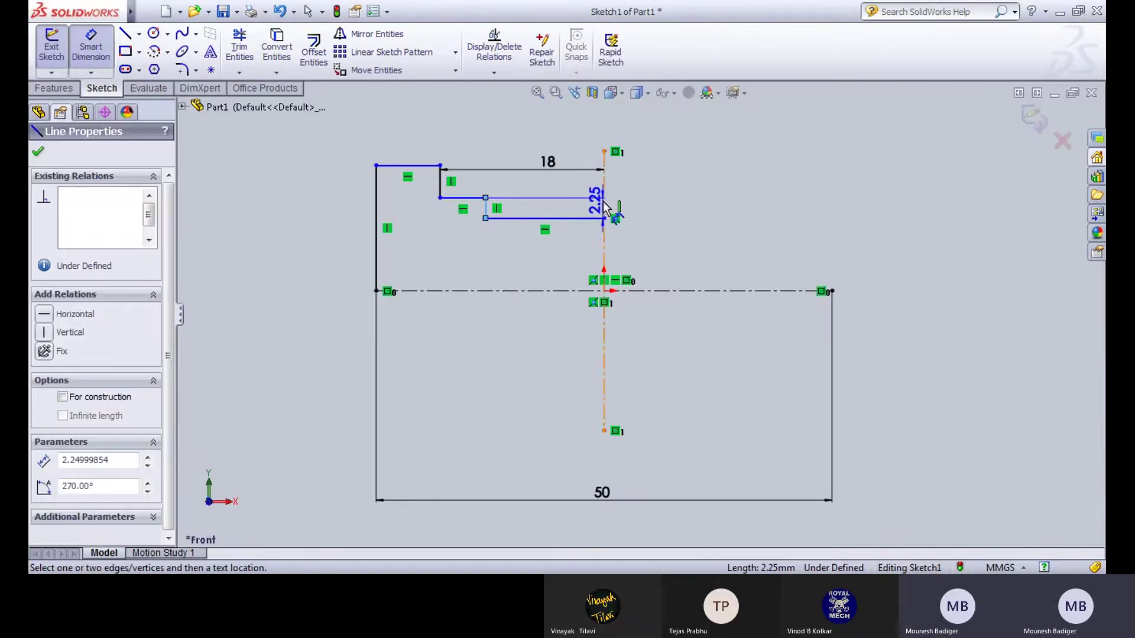
click(568, 201)
text(22/2)
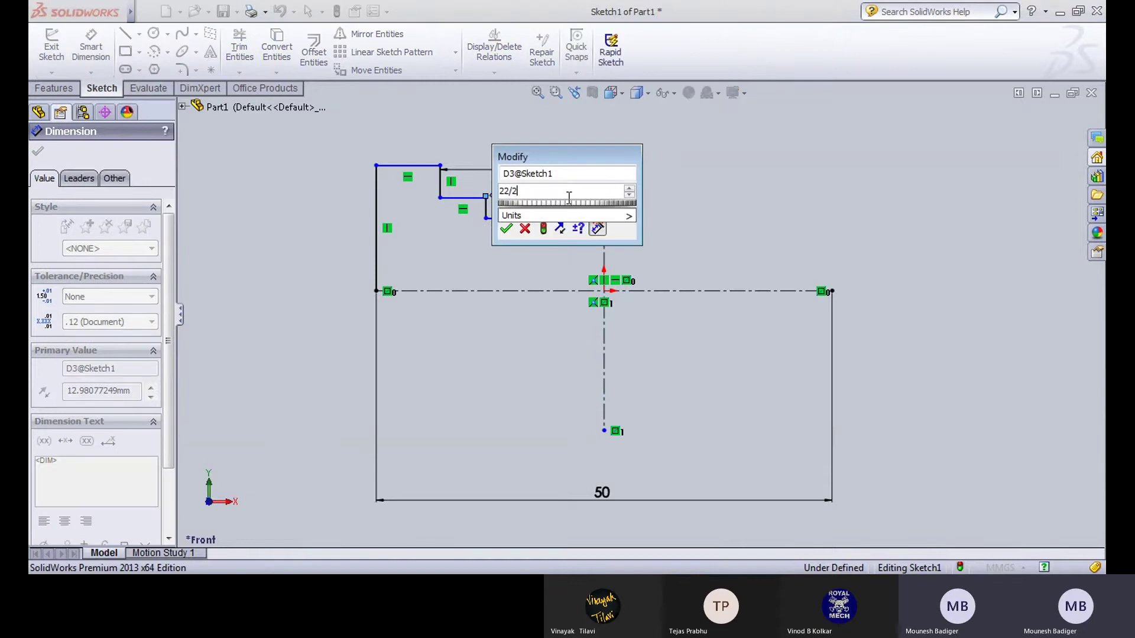
key(Return)
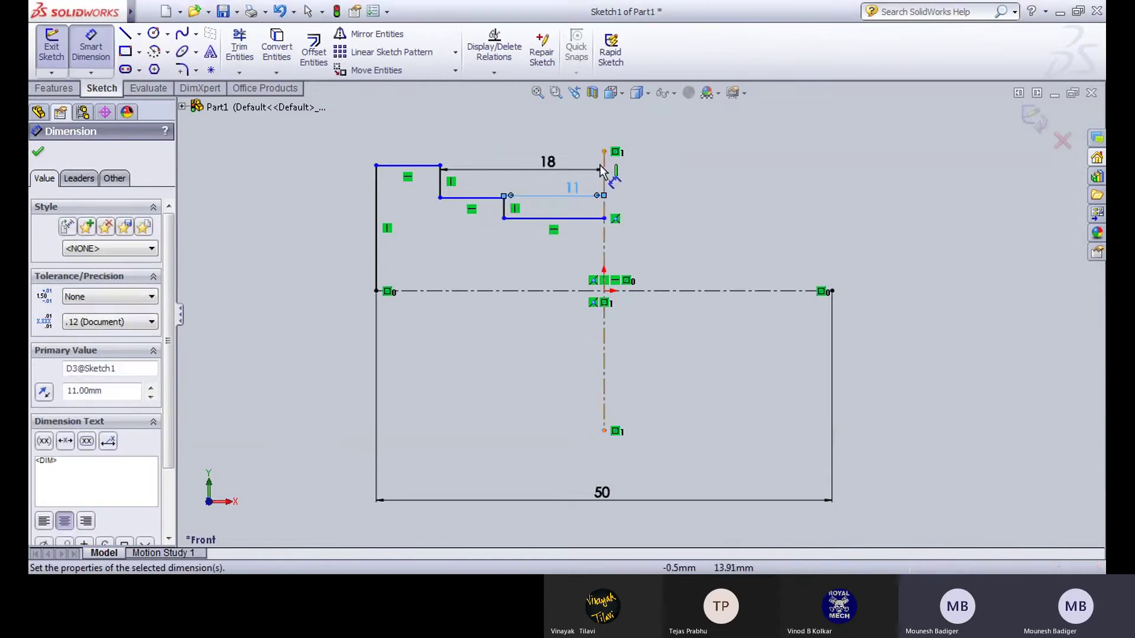
click(744, 215)
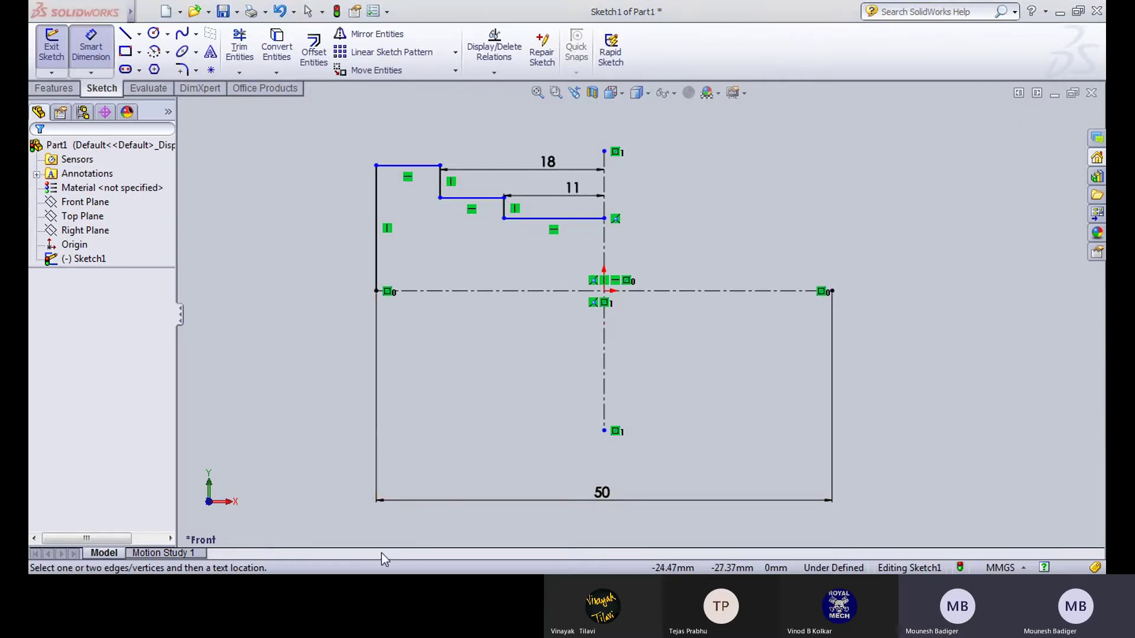
Step: Consult the reference drawing and dimension the profile's top line from the horizontal centerline at 25 mm
key(ctrl+Tab)
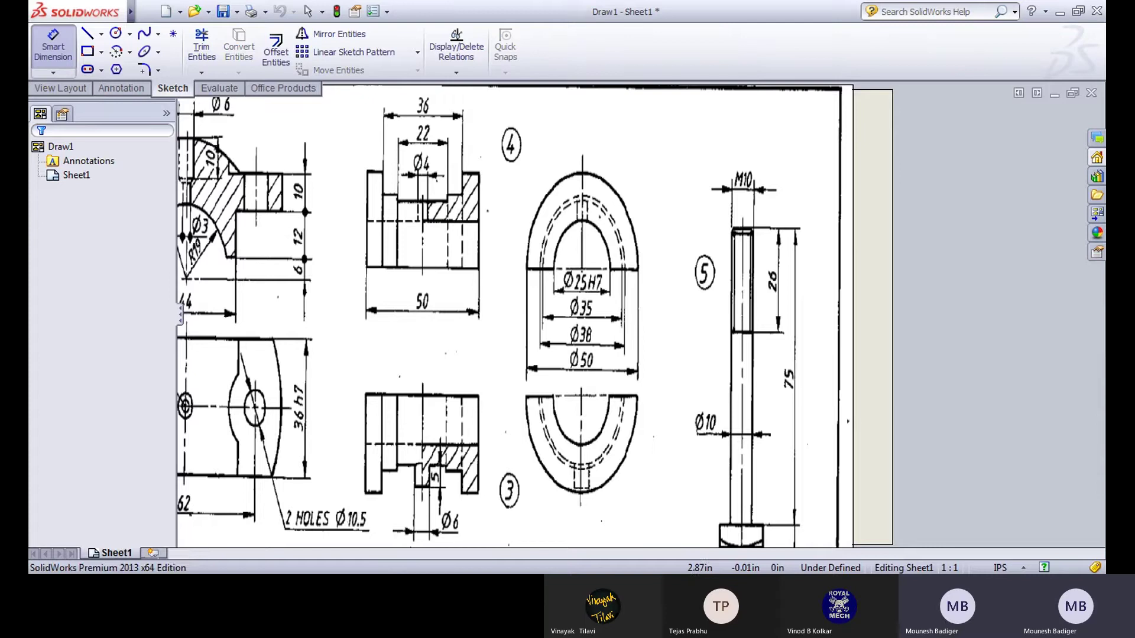
key(ctrl+Tab)
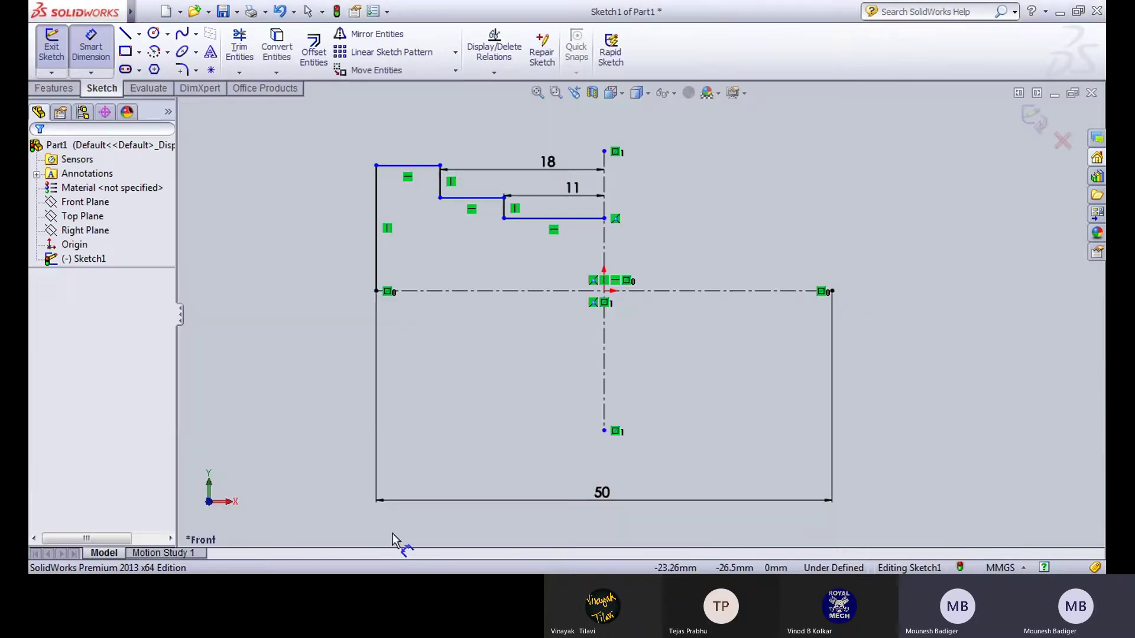
click(411, 168)
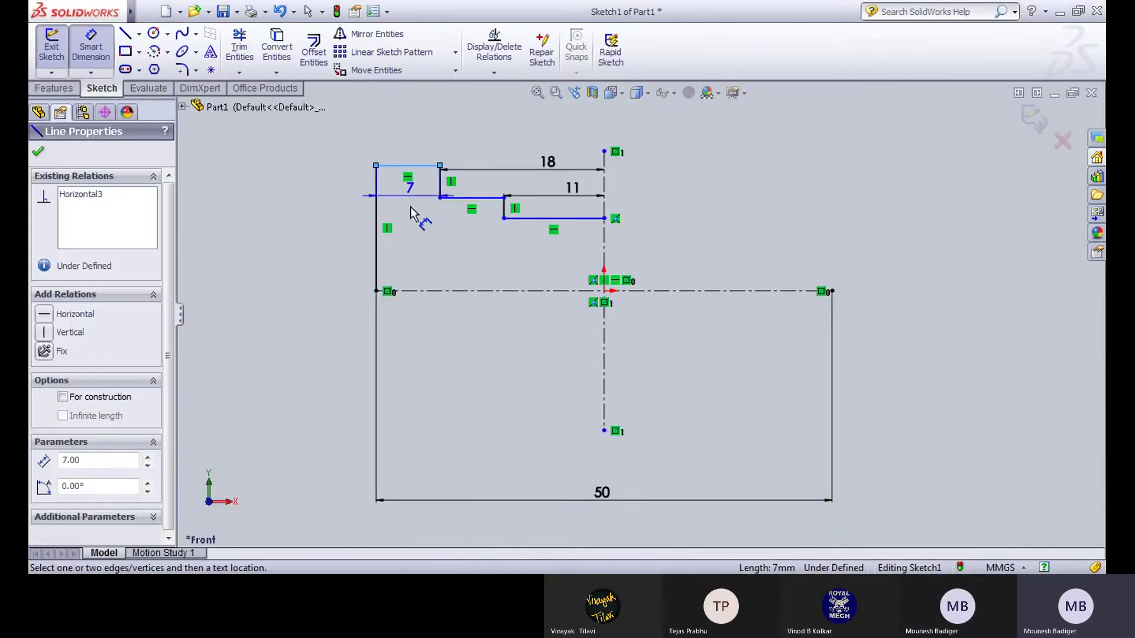
click(396, 292)
click(268, 273)
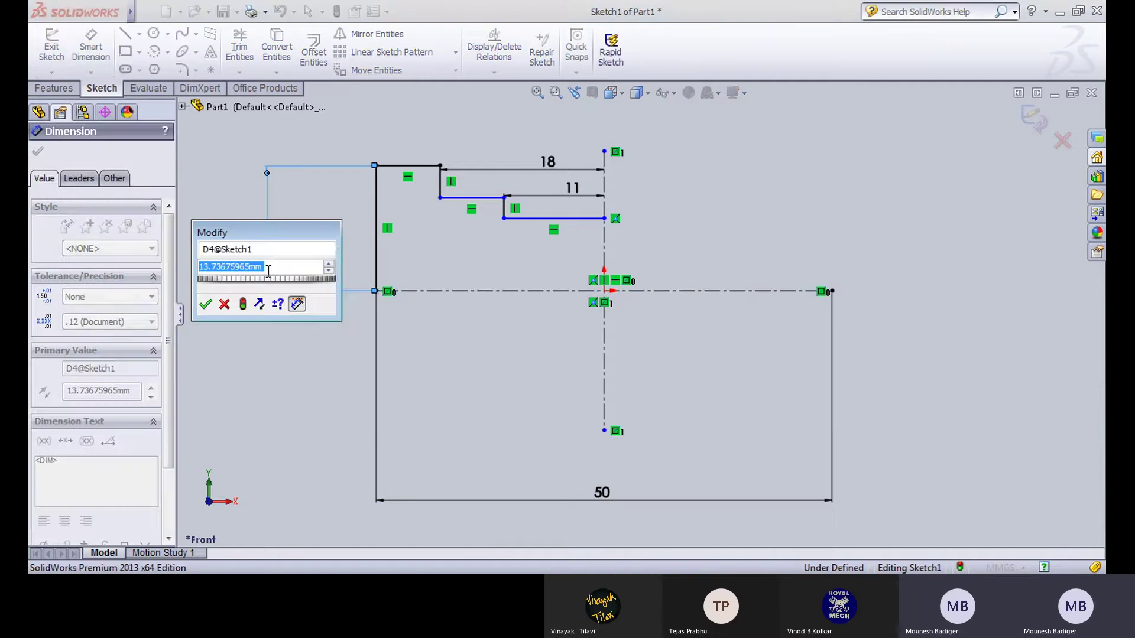
text(25)
key(Return)
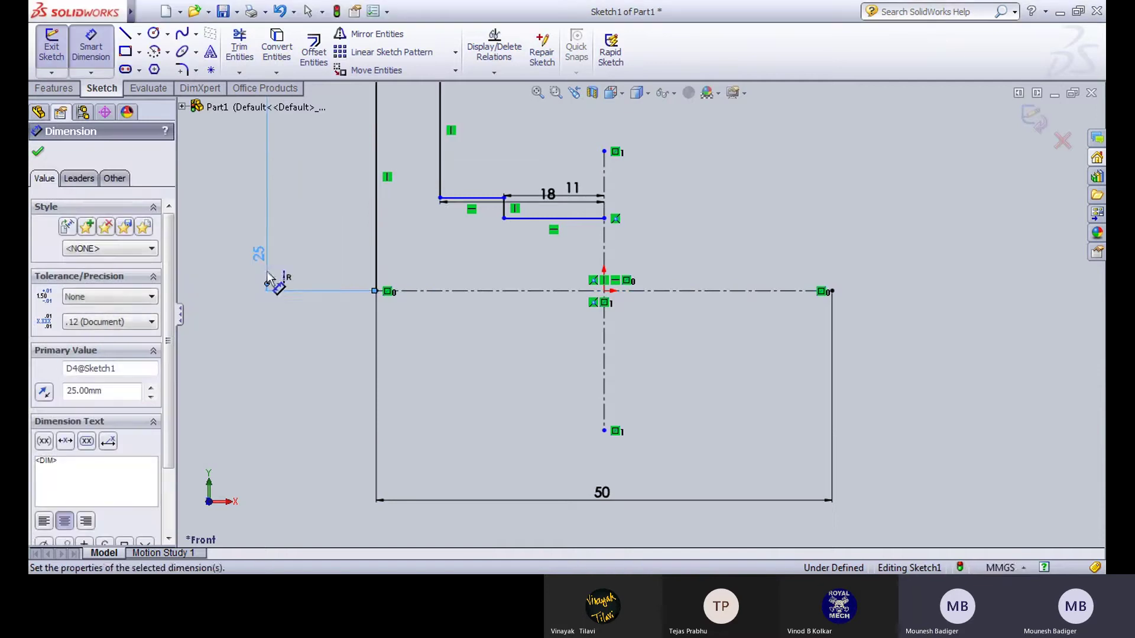
click(798, 253)
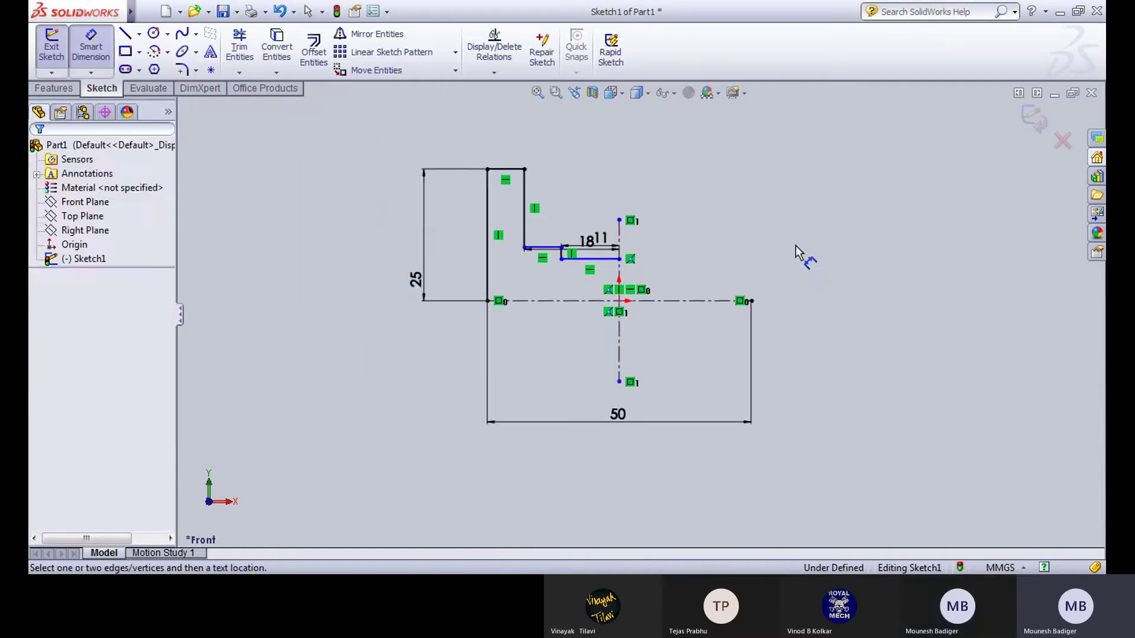
scroll(792, 261, down, 3)
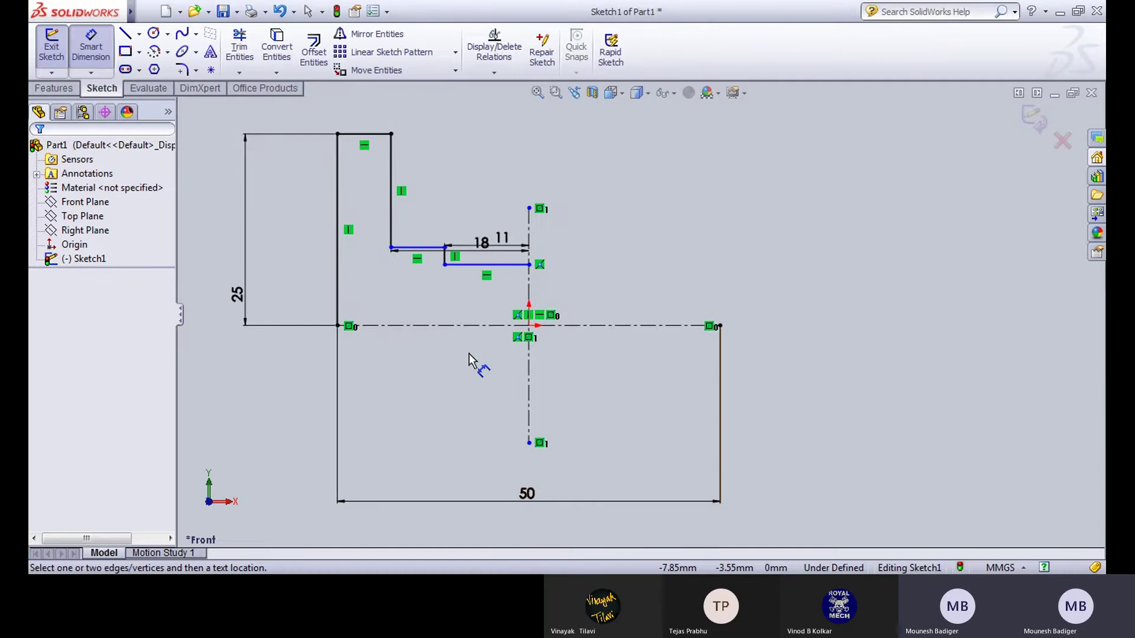
Step: Dimension the middle step's horizontal line from the horizontal centerline, consult the reference drawing, and set the height to 38/2 mm
click(429, 249)
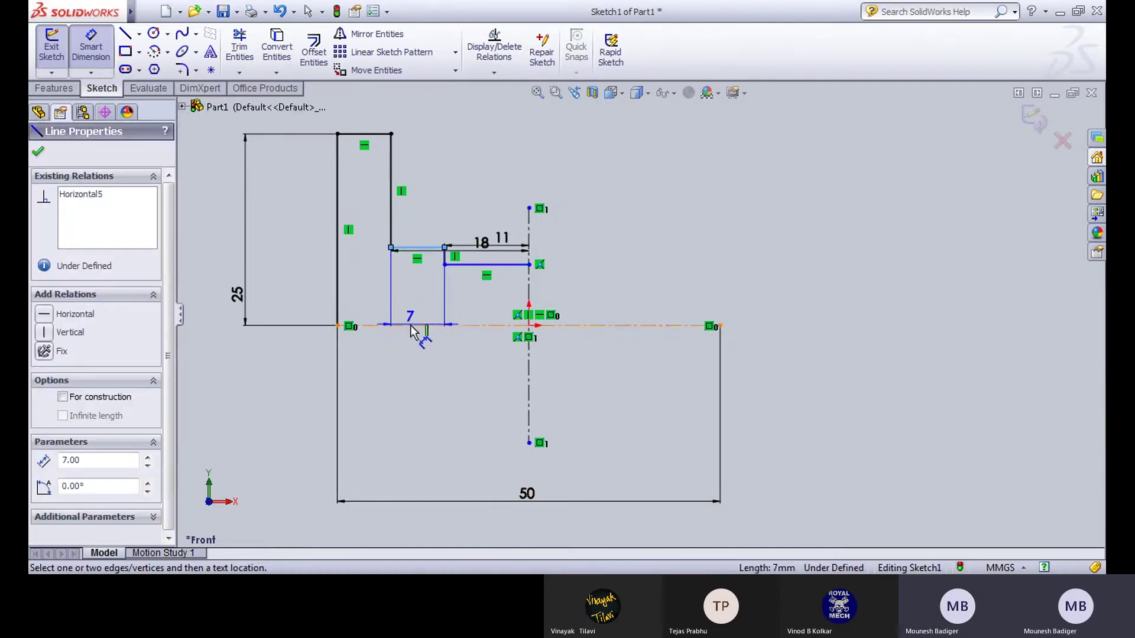
click(415, 324)
click(416, 302)
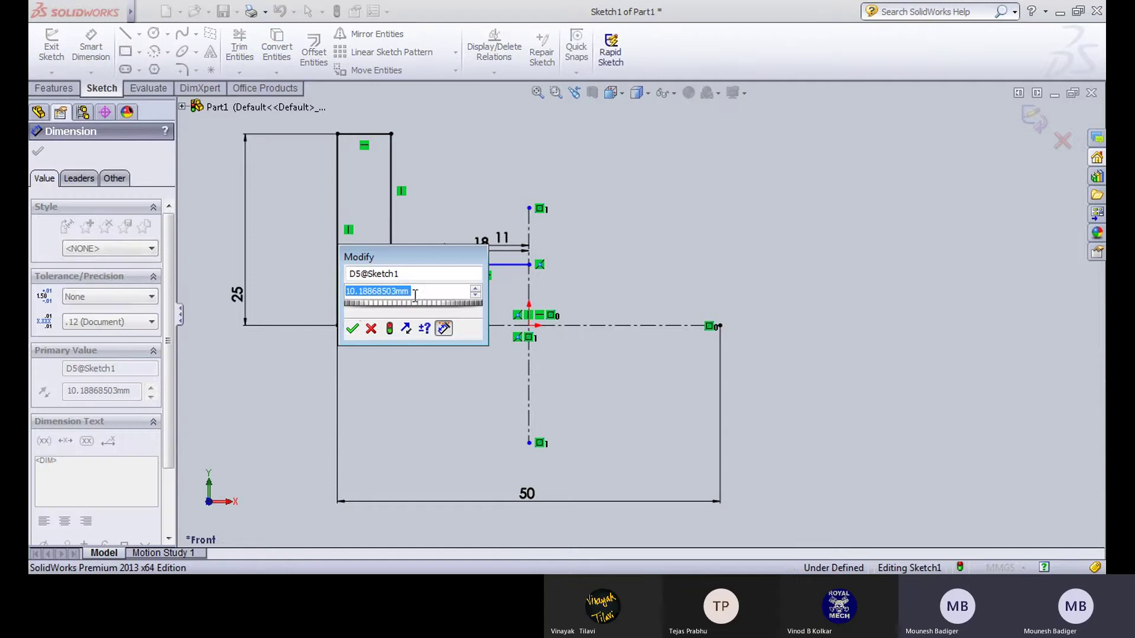
click(354, 329)
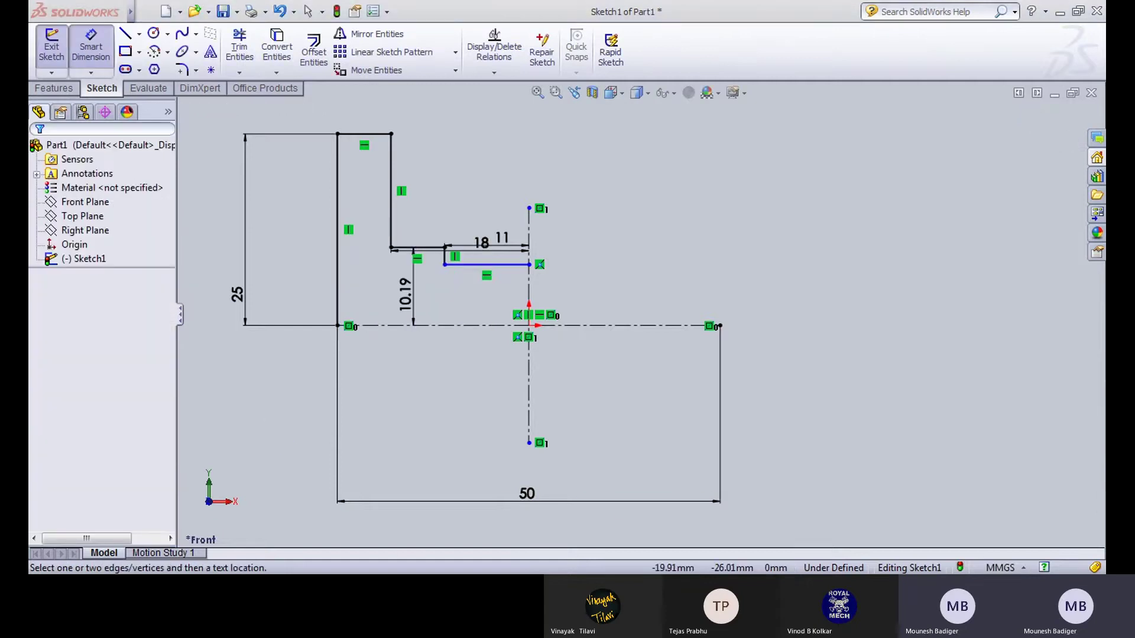
key(ctrl+Tab)
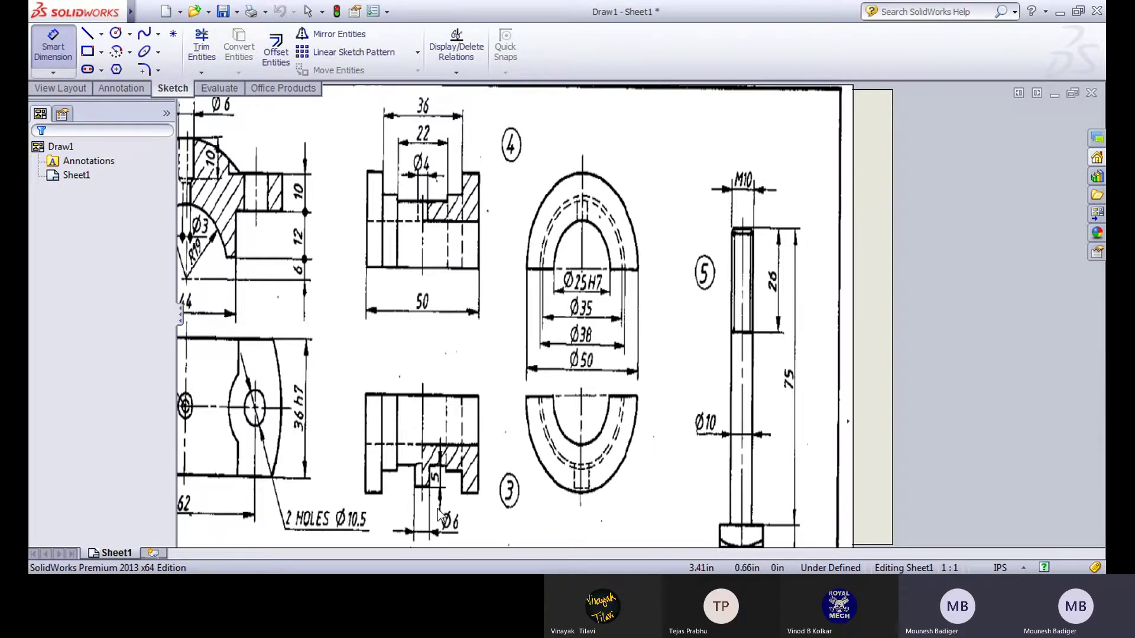
key(ctrl+Tab)
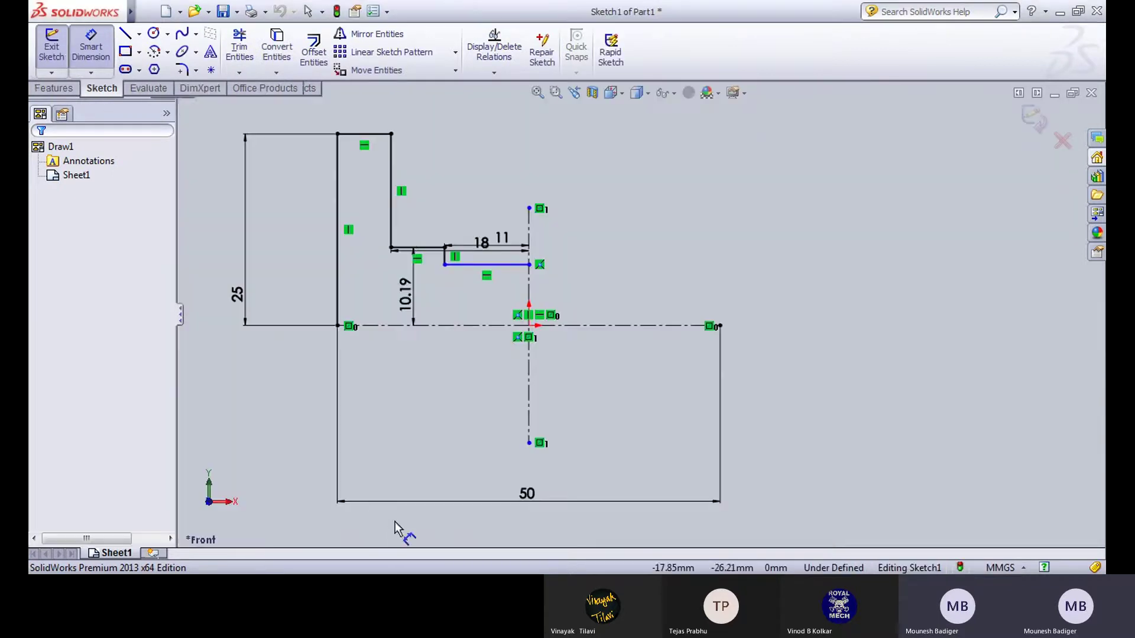
double_click(406, 296)
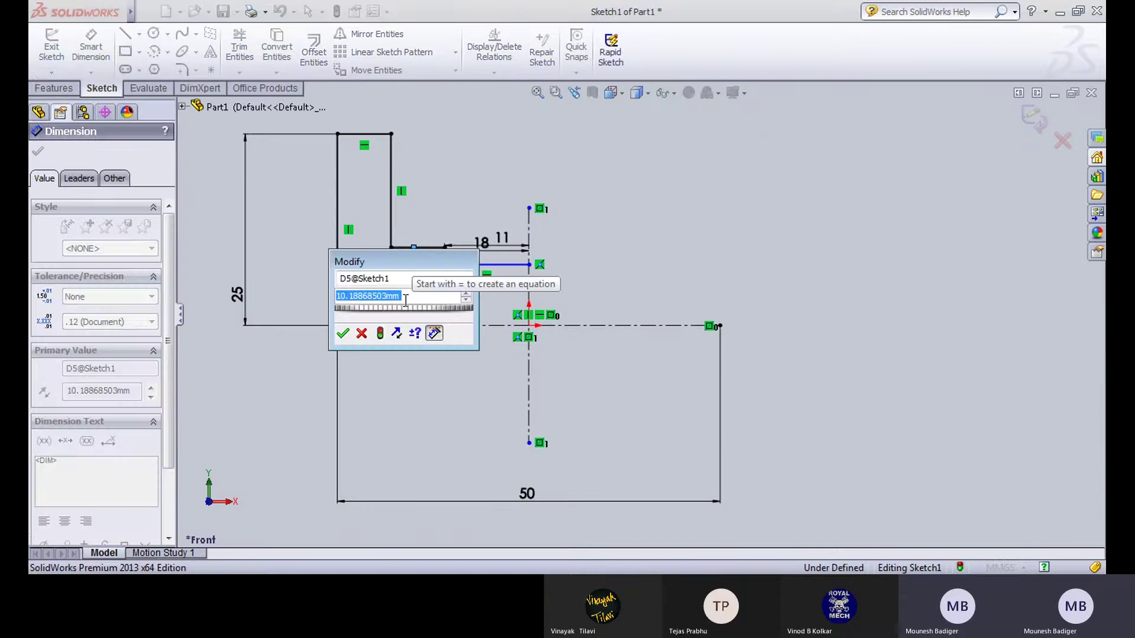
text(38/)
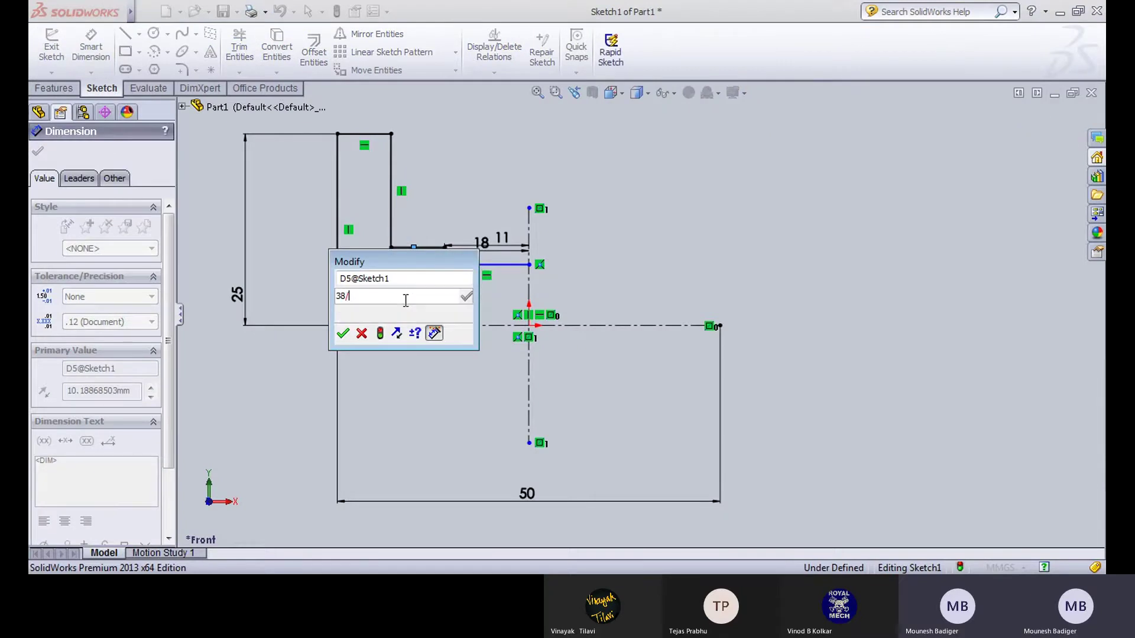
text(2)
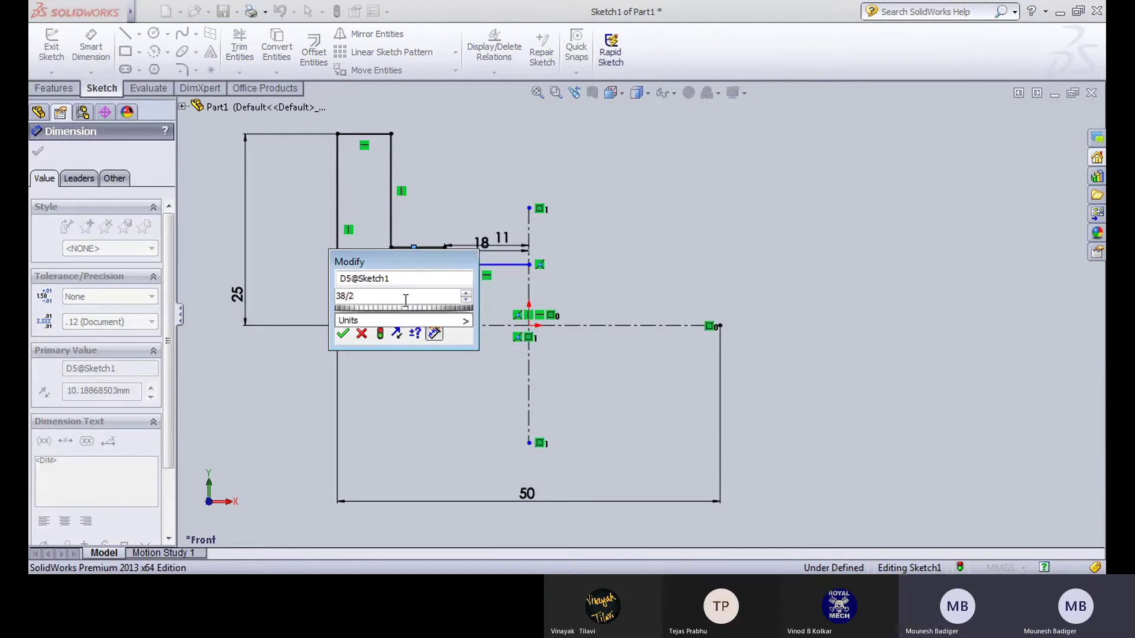
key(Return)
click(655, 211)
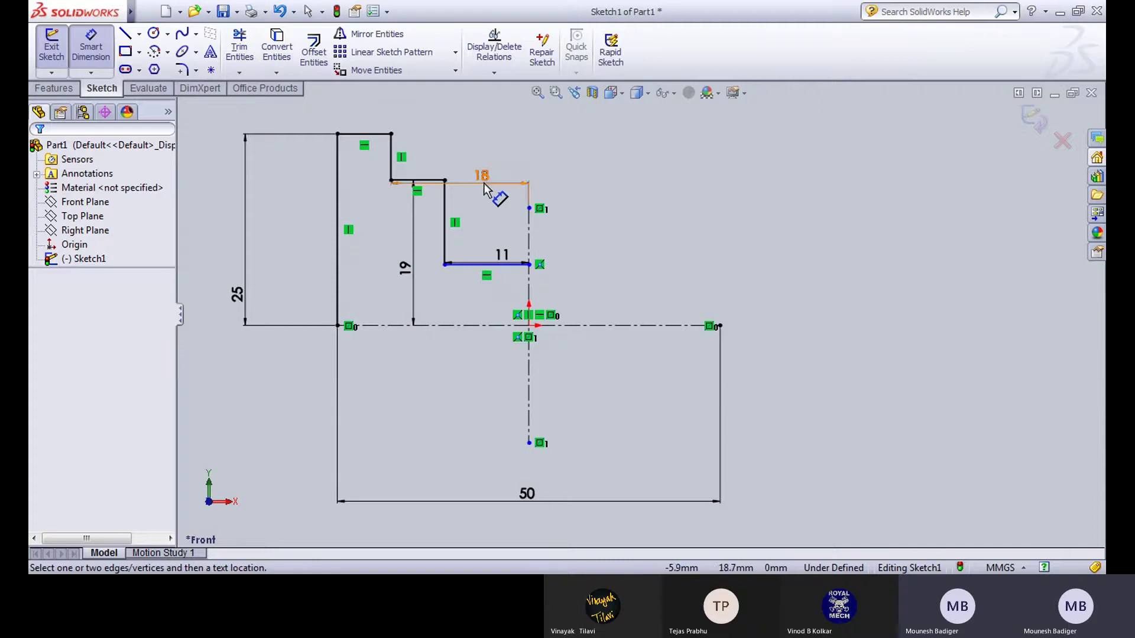
Step: Move the 18 mm dimension higher above the middle step, clear of the profile lines
drag(483, 177, 484, 151)
click(607, 190)
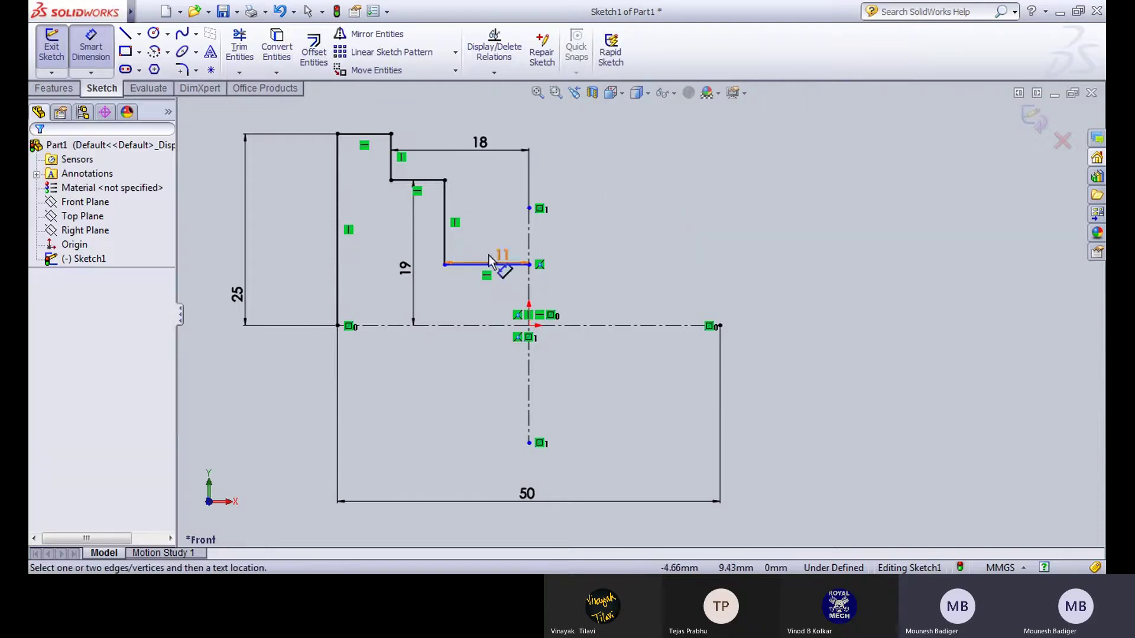
Step: Move the 11 mm dimension higher, clear of the lowest step's horizontal line
drag(500, 260, 504, 232)
click(253, 392)
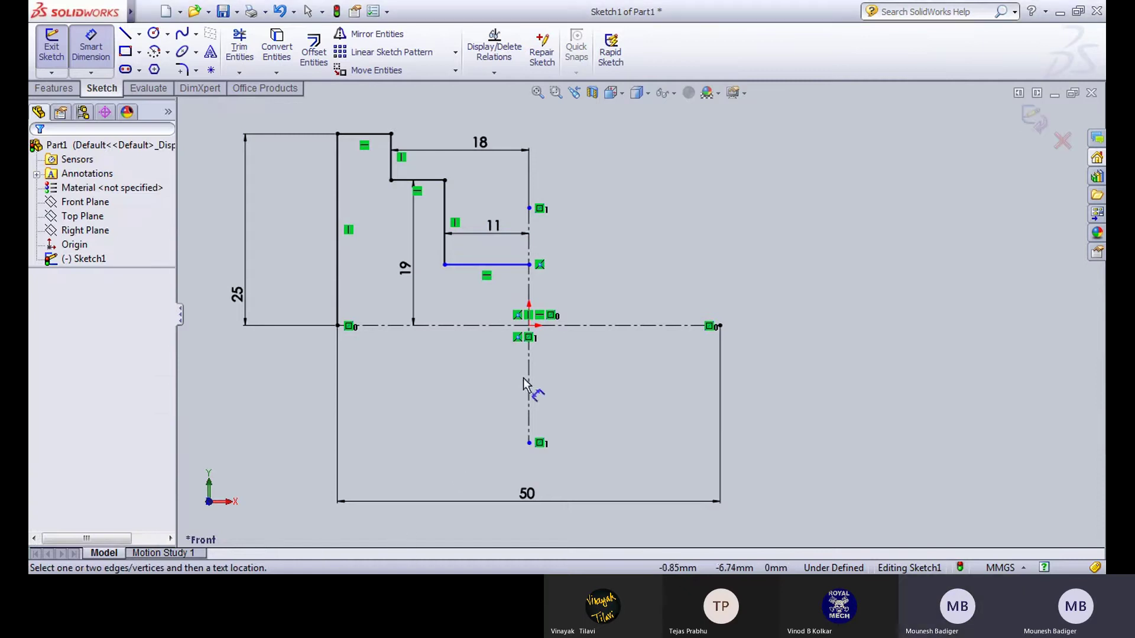
Step: Consult the reference drawing and dimension the lowest step's horizontal line from the horizontal centerline at 17.5 mm
key(ctrl+Tab)
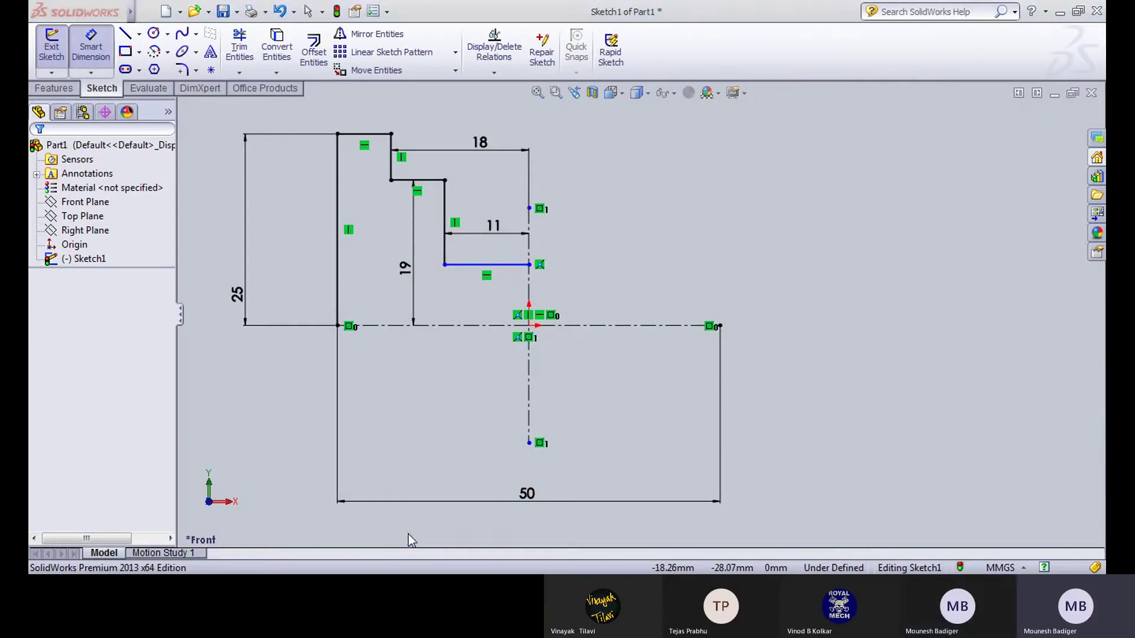
key(ctrl+Tab)
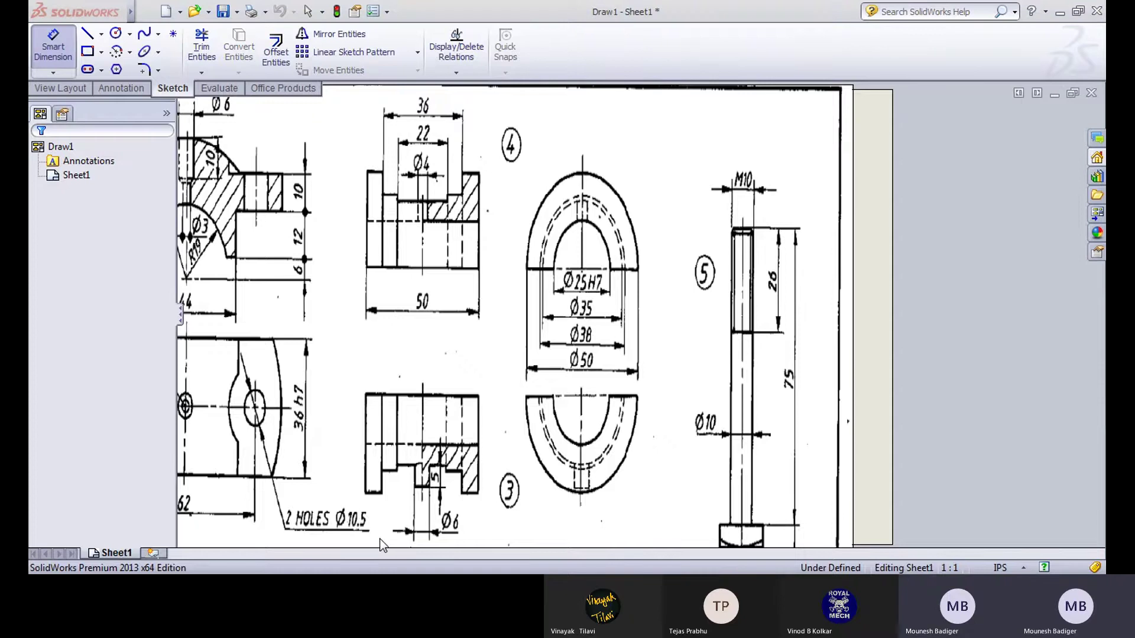
key(ctrl+Tab)
click(476, 264)
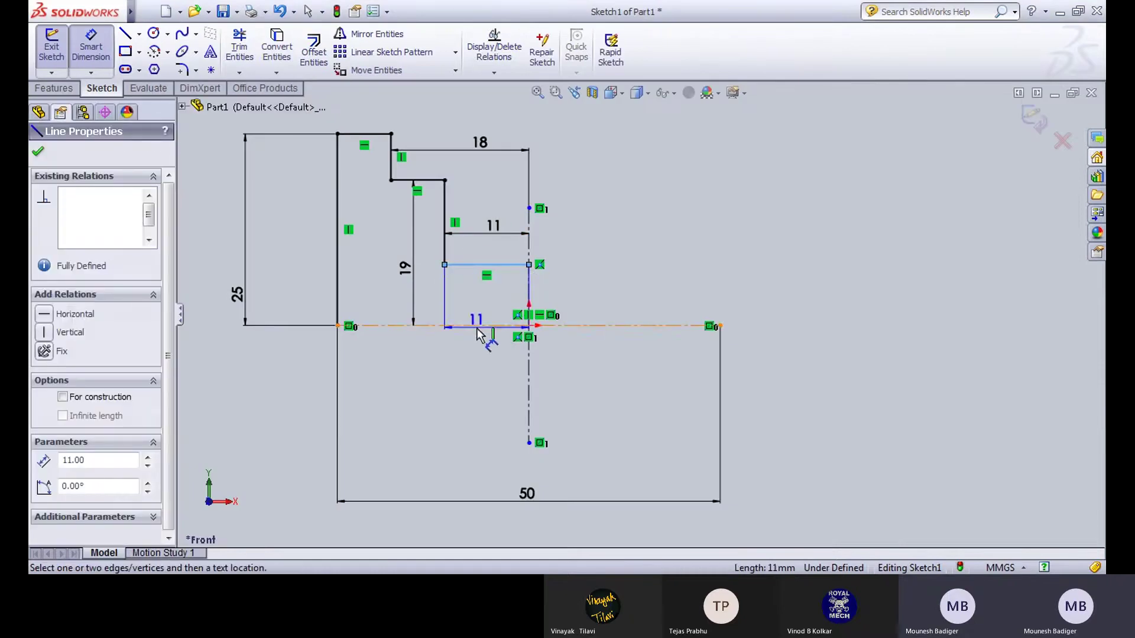
click(480, 325)
click(477, 311)
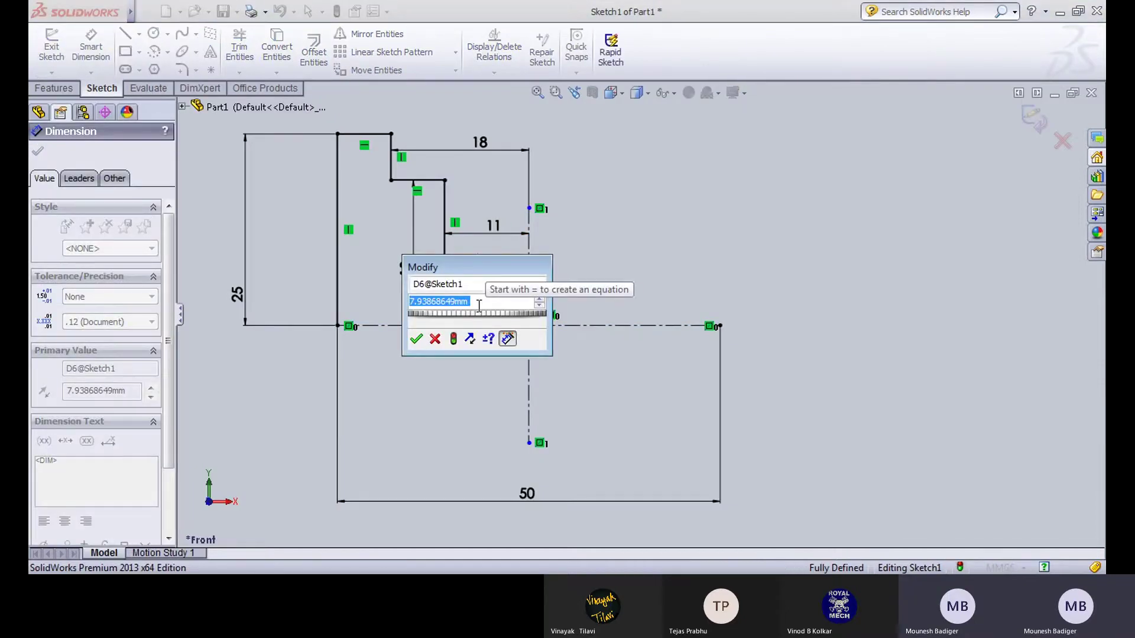
text(17.5)
key(Return)
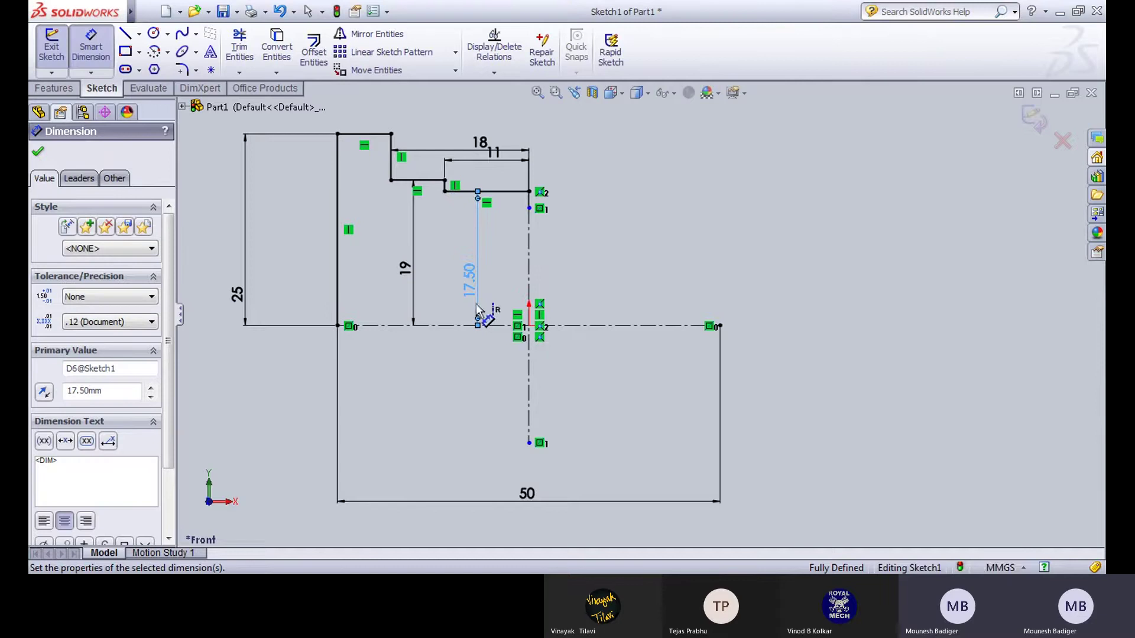
click(618, 246)
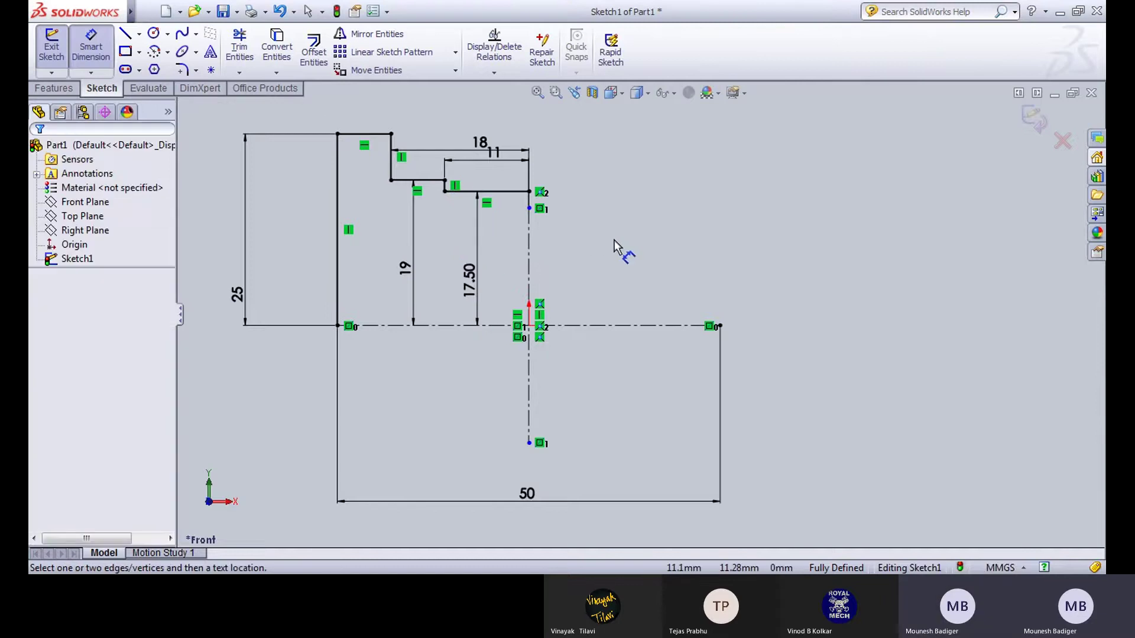
Step: Mirror the stepped half-profile about the vertical centerline, keeping the original lines
scroll(615, 246, up, 1)
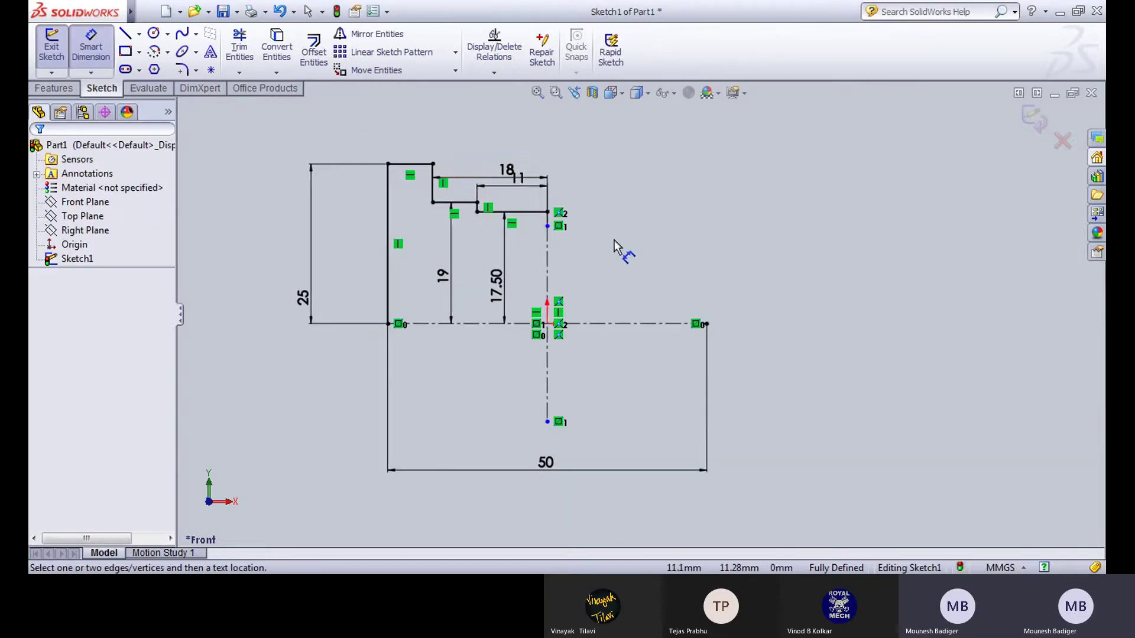
click(385, 40)
mouse_move(372, 154)
mouse_down()
mouse_move(431, 283)
mouse_move(573, 359)
mouse_up()
click(106, 357)
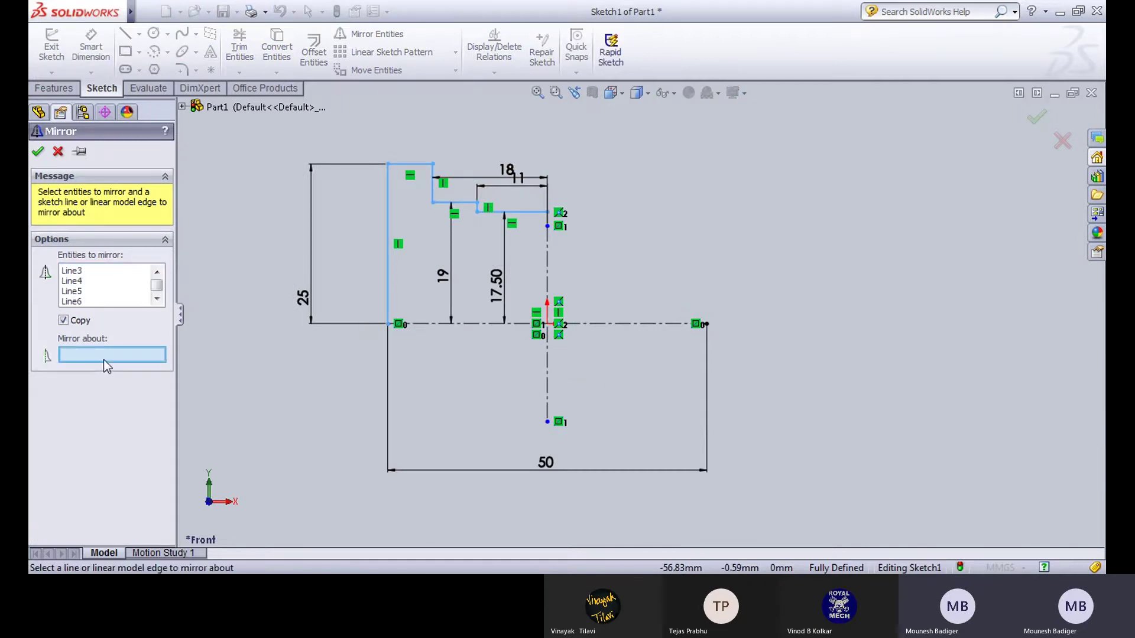
click(548, 381)
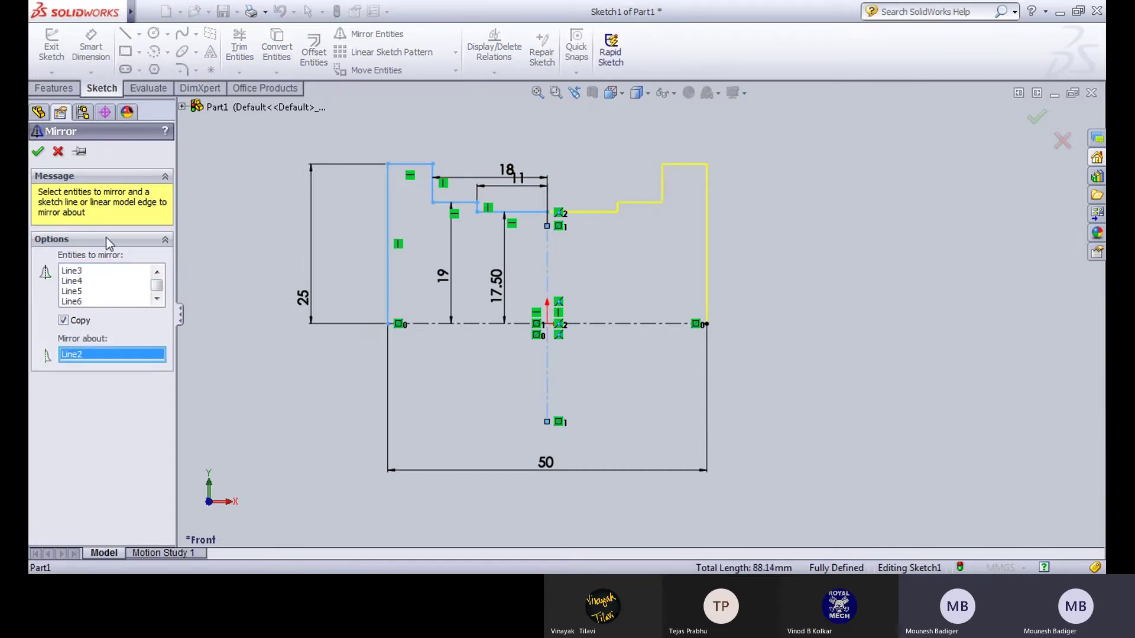
click(37, 153)
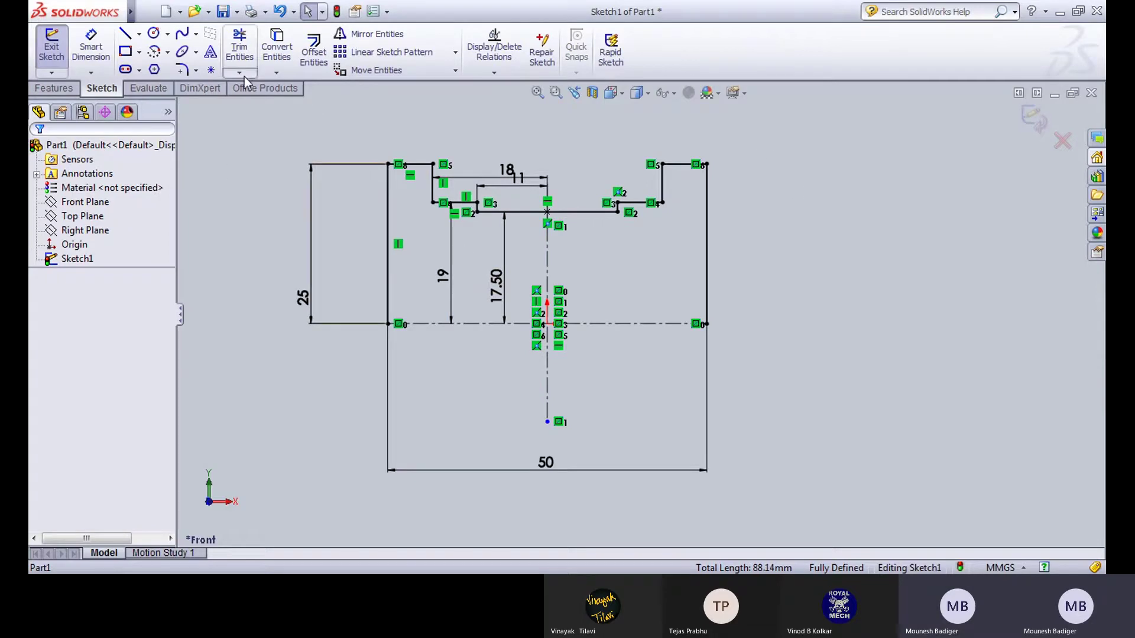
Step: Exit the sketch and revolve the profile 180 degrees about the horizontal centerline, closing the open sketch automatically
click(53, 53)
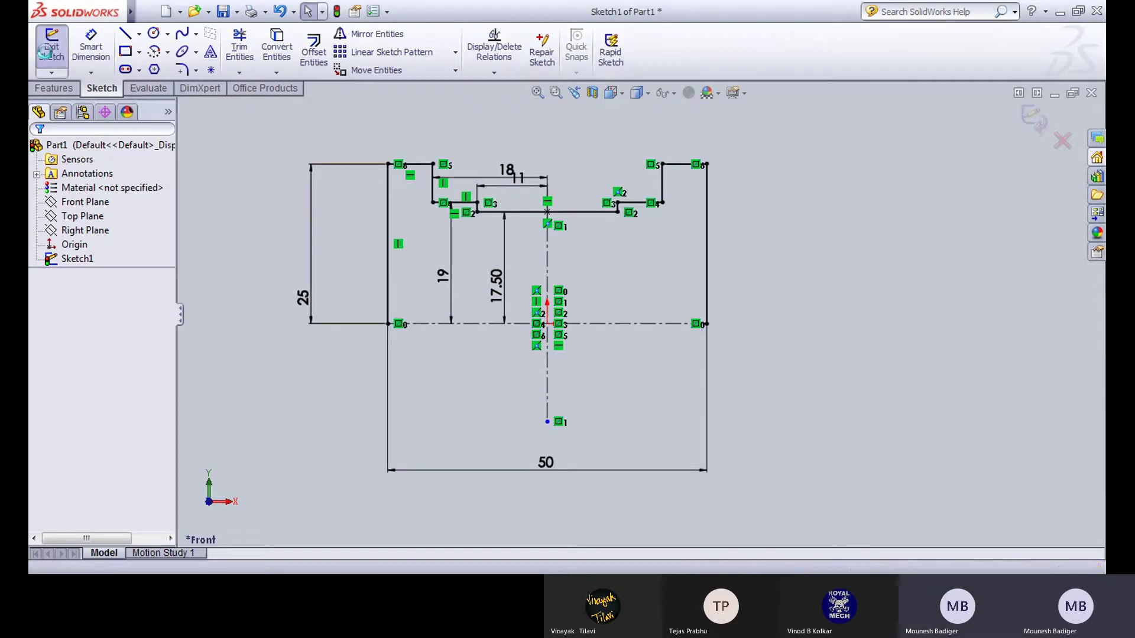
click(70, 91)
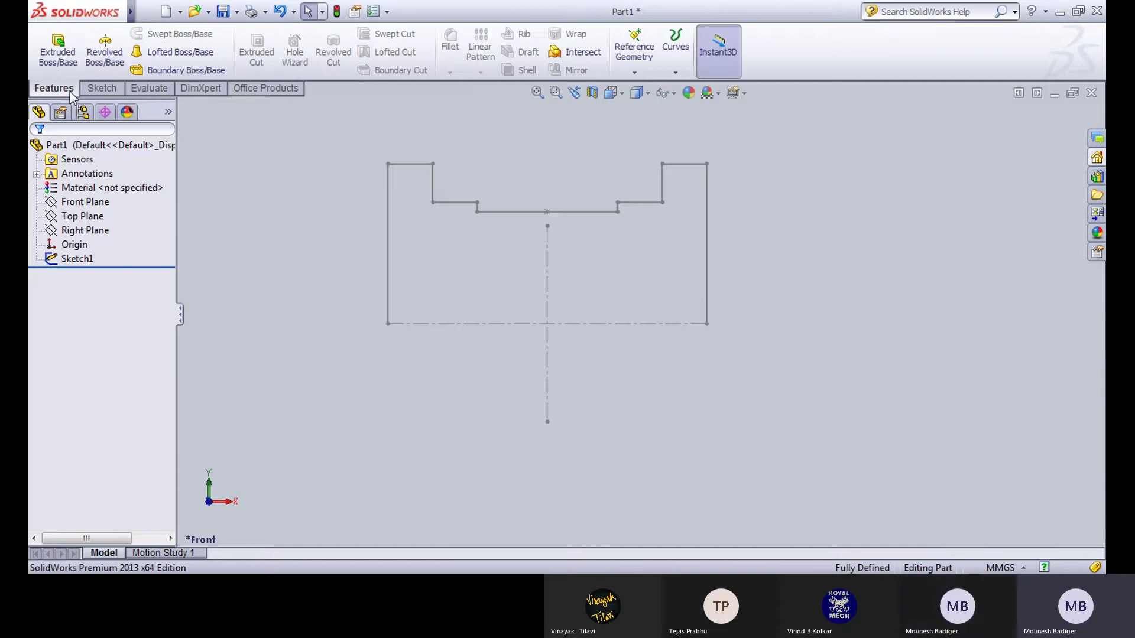
click(115, 57)
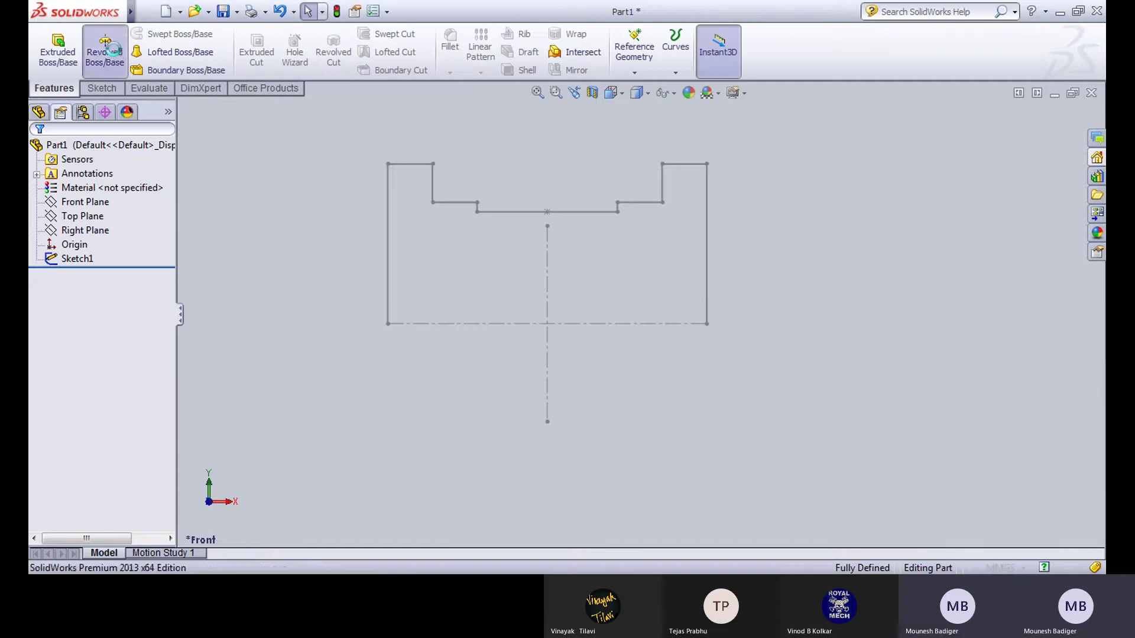
click(461, 325)
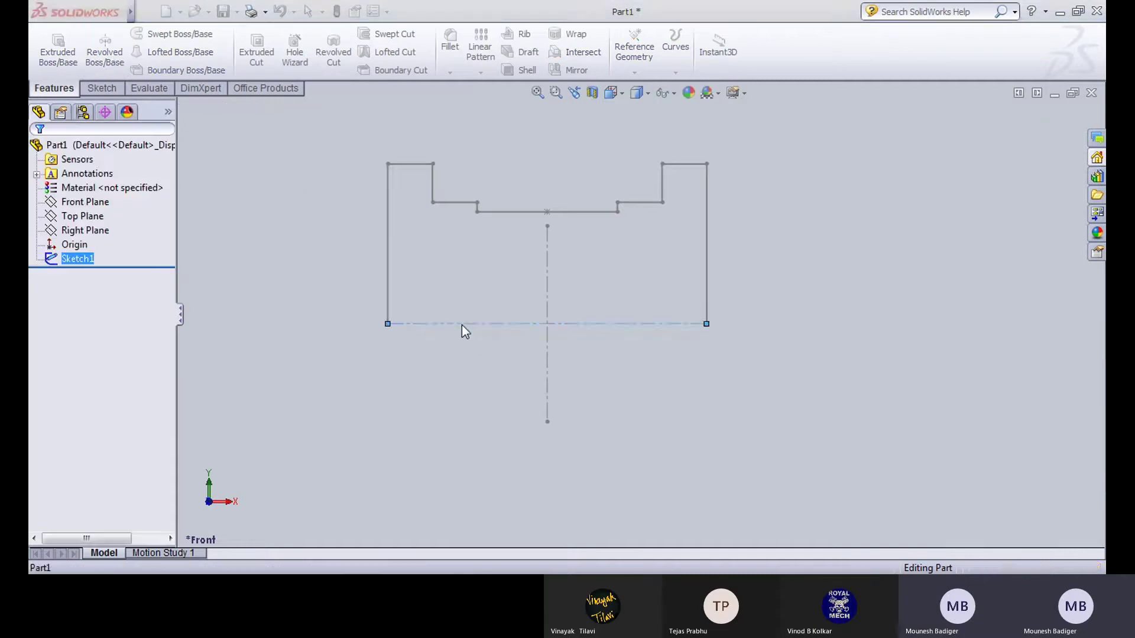
click(615, 306)
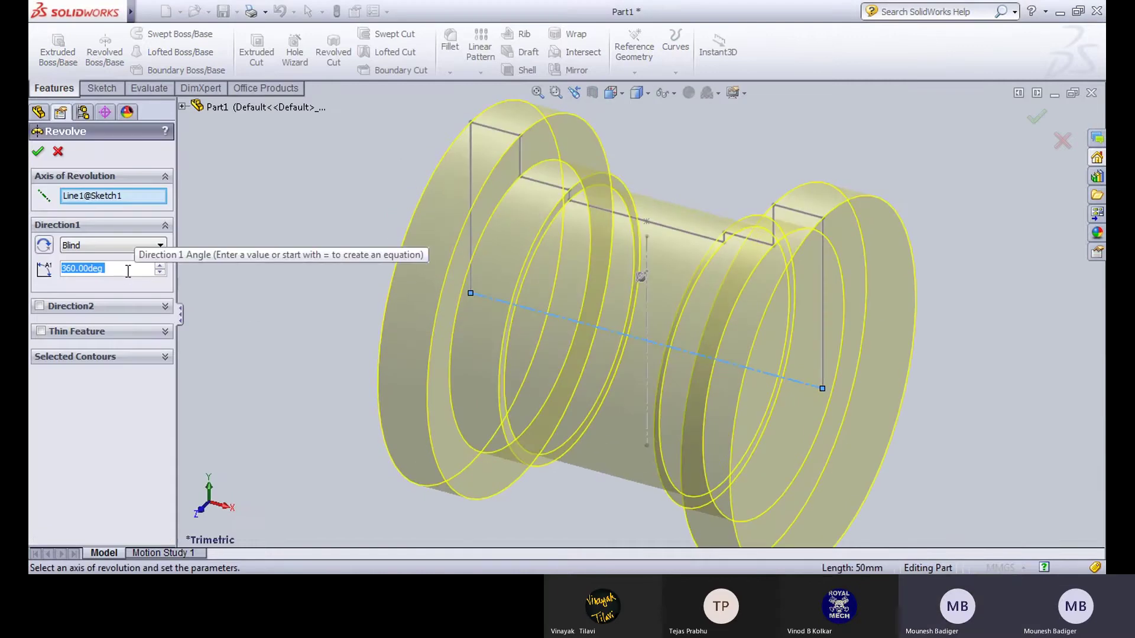
text(180)
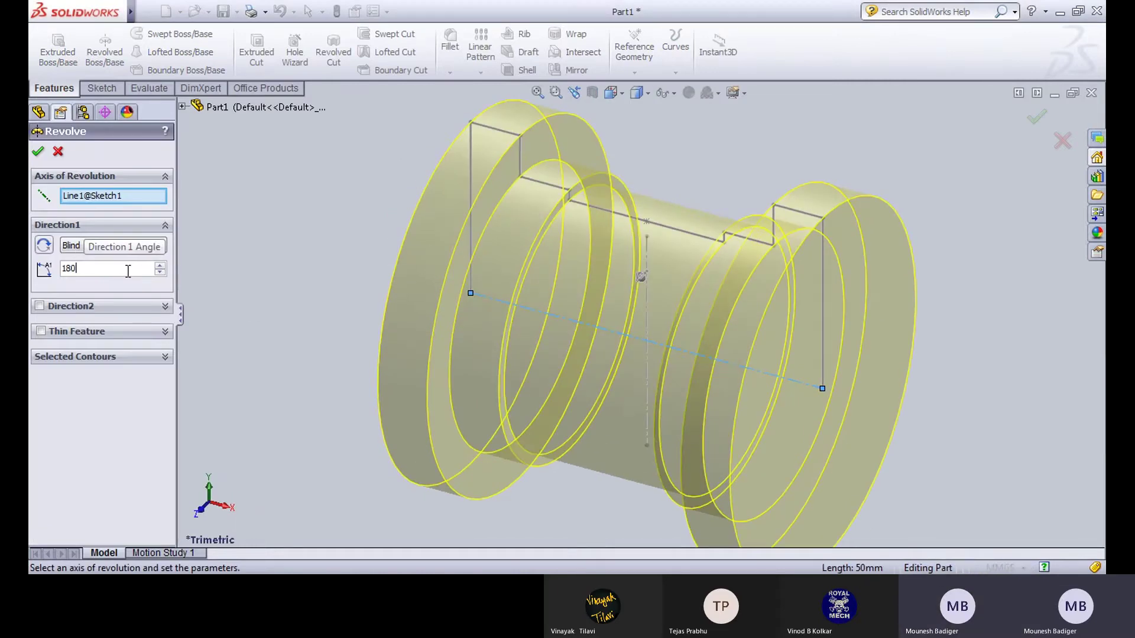
key(Return)
middle_drag(324, 314, 520, 414)
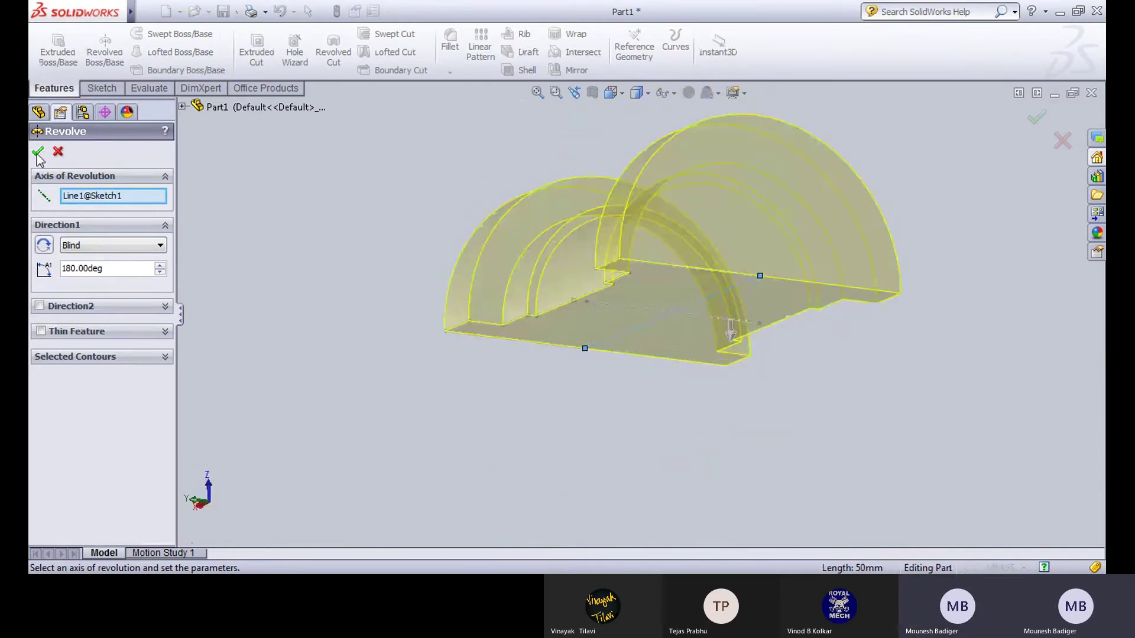
click(38, 155)
Step: Consult the reference drawing, then start a new sketch on the semicircular end face and view it face-on
middle_drag(359, 289, 387, 339)
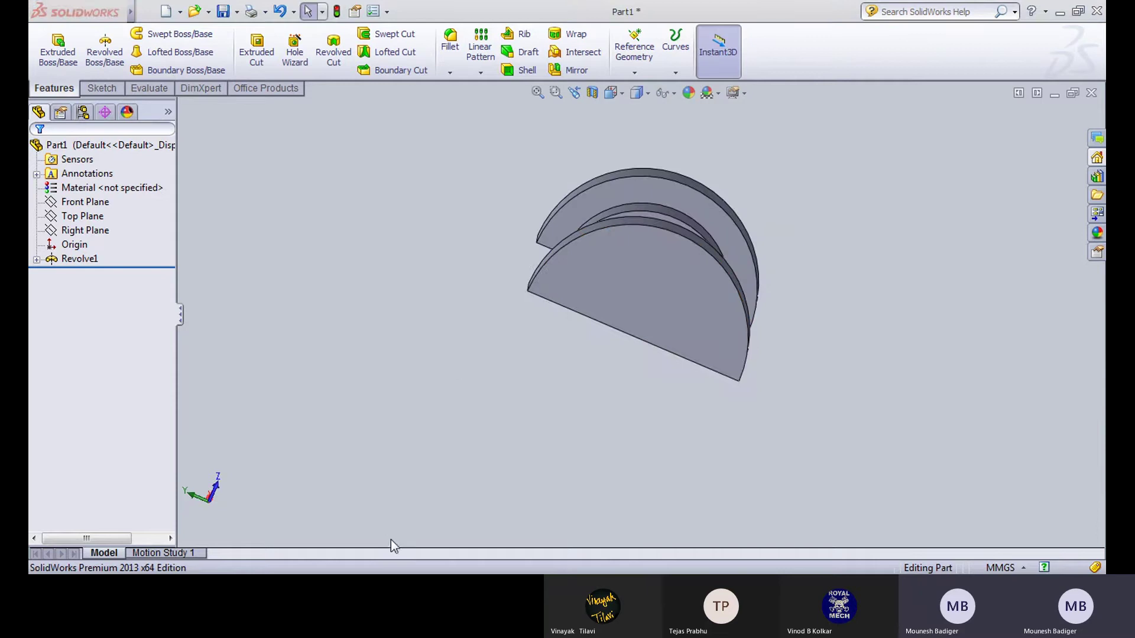
key(ctrl+Tab)
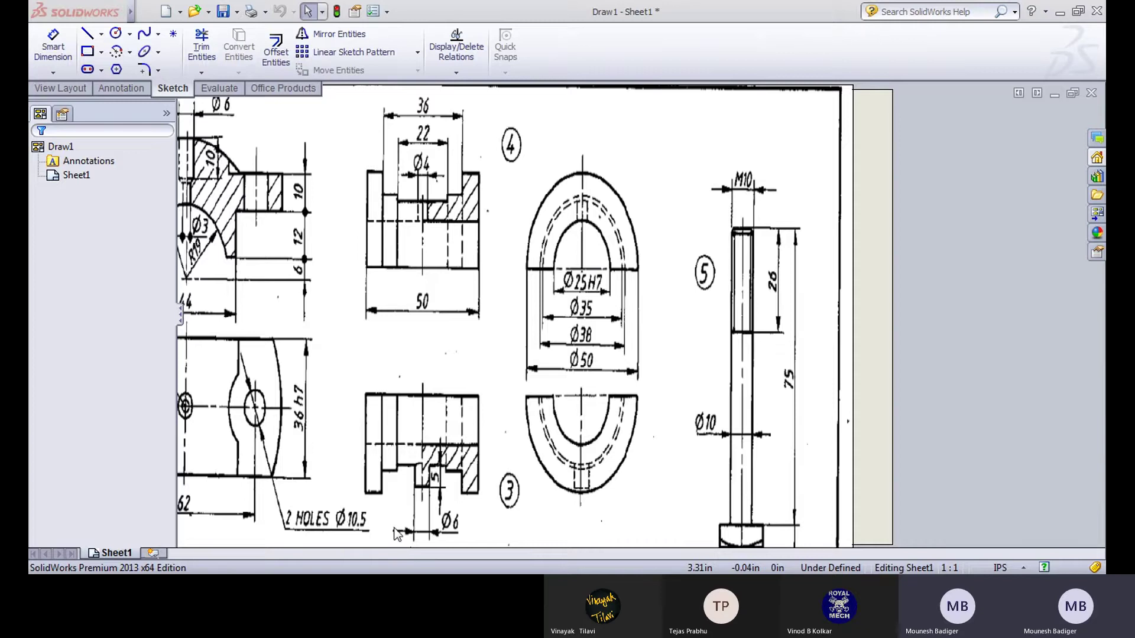
key(ctrl+Tab)
click(672, 310)
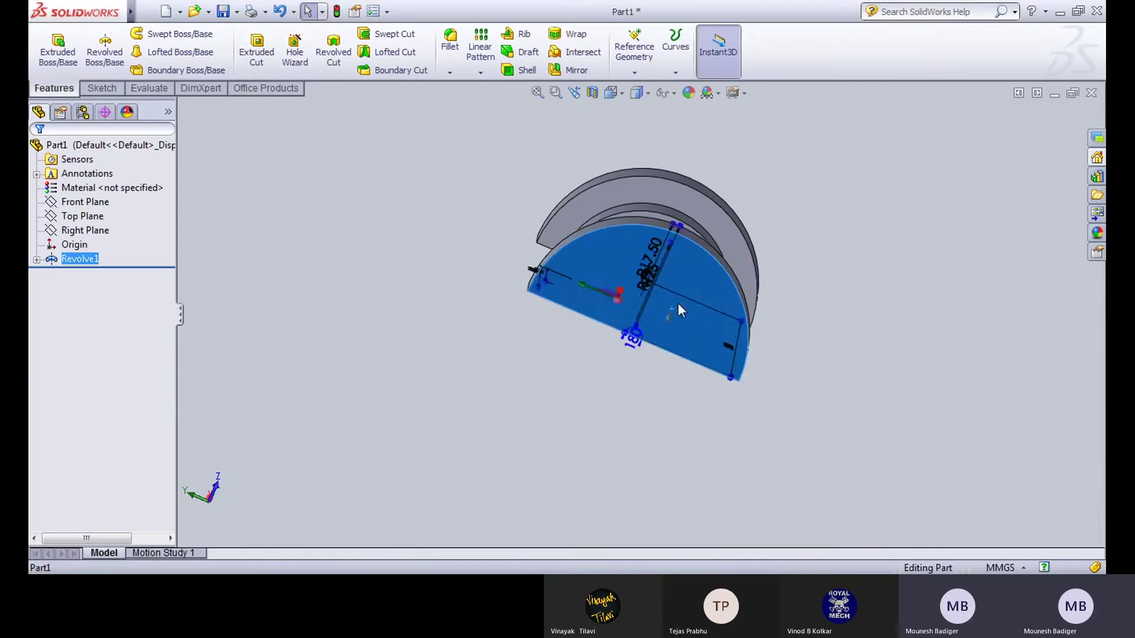
click(735, 263)
click(614, 93)
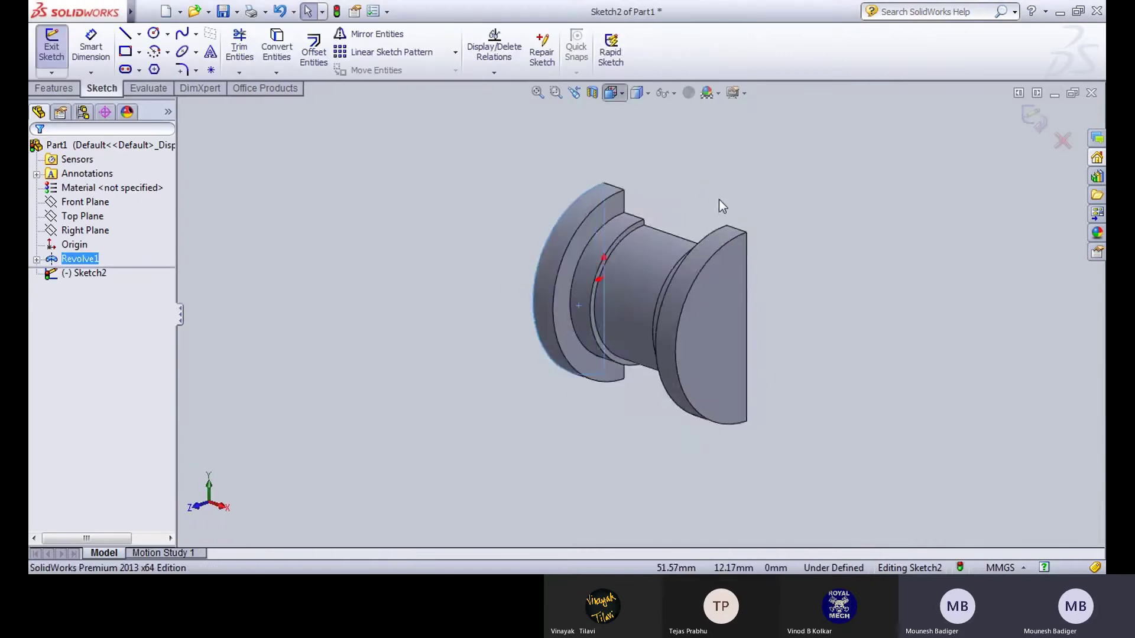
click(690, 172)
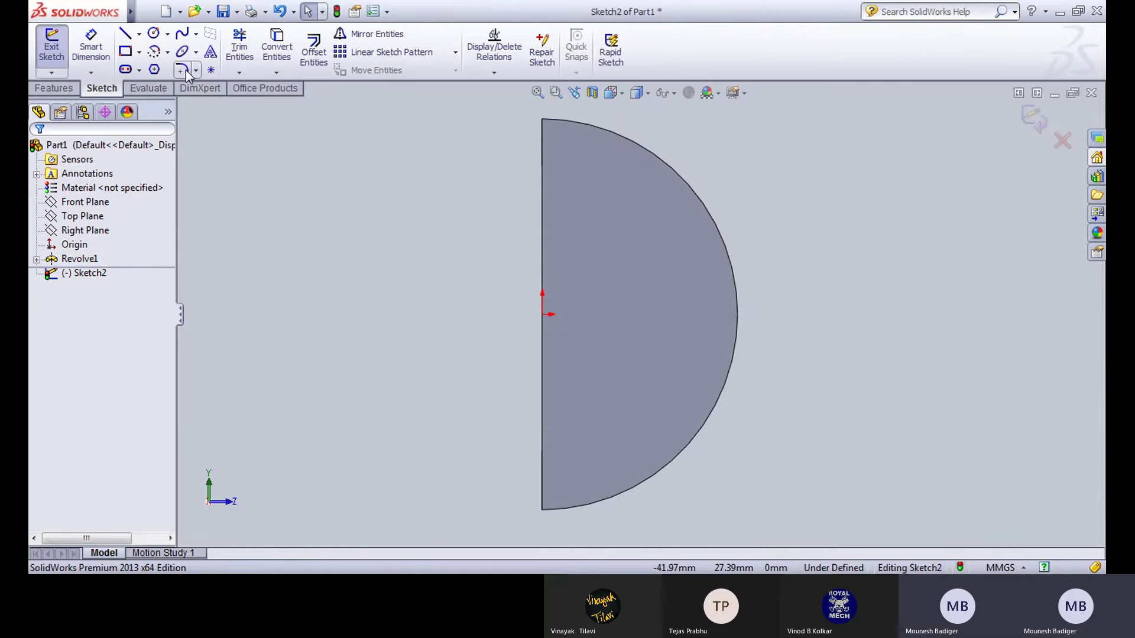
click(167, 34)
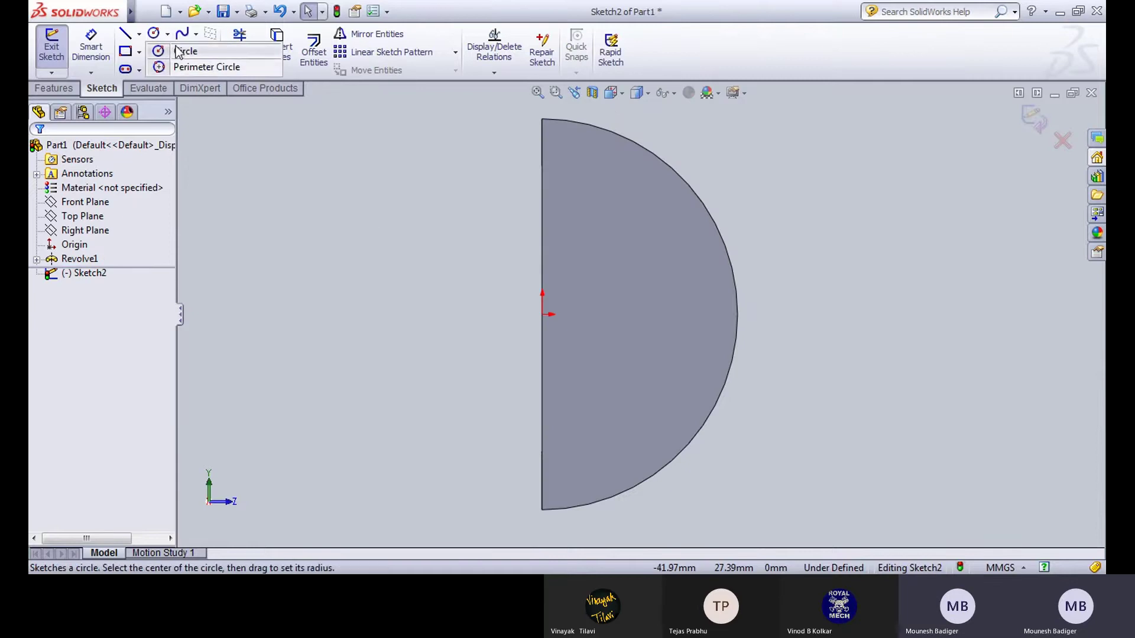
click(168, 52)
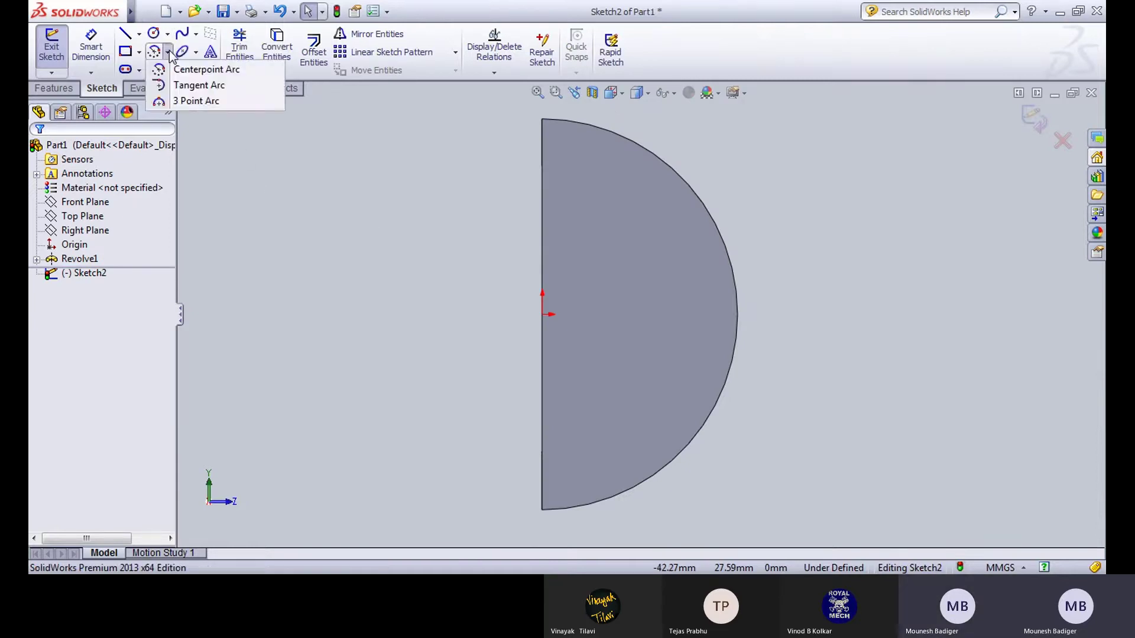
click(180, 70)
click(542, 314)
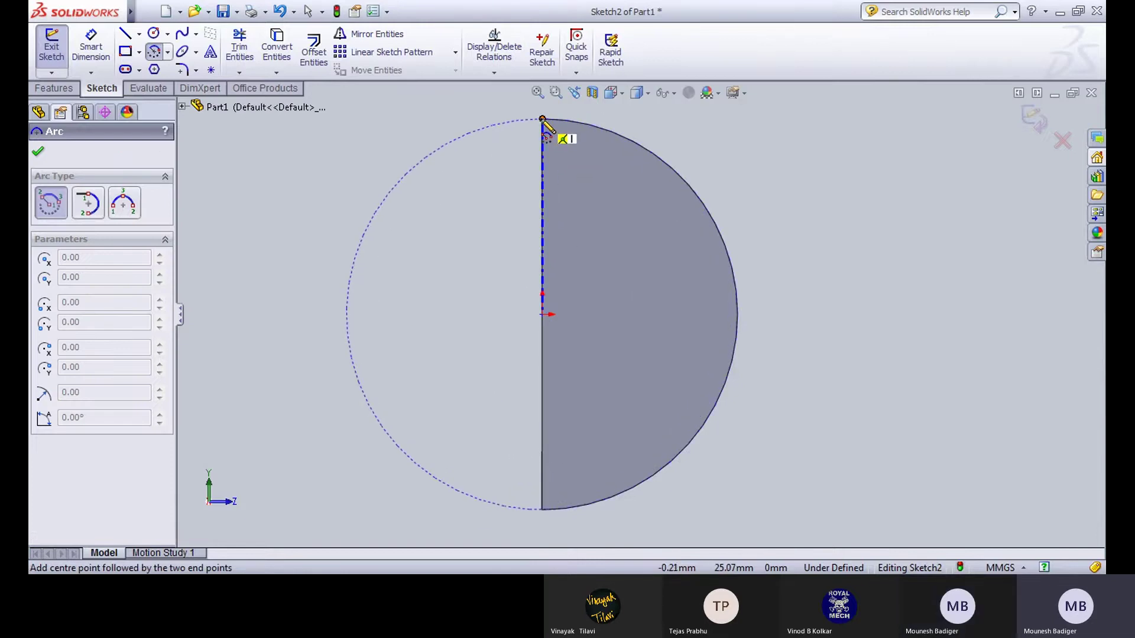
key(Escape)
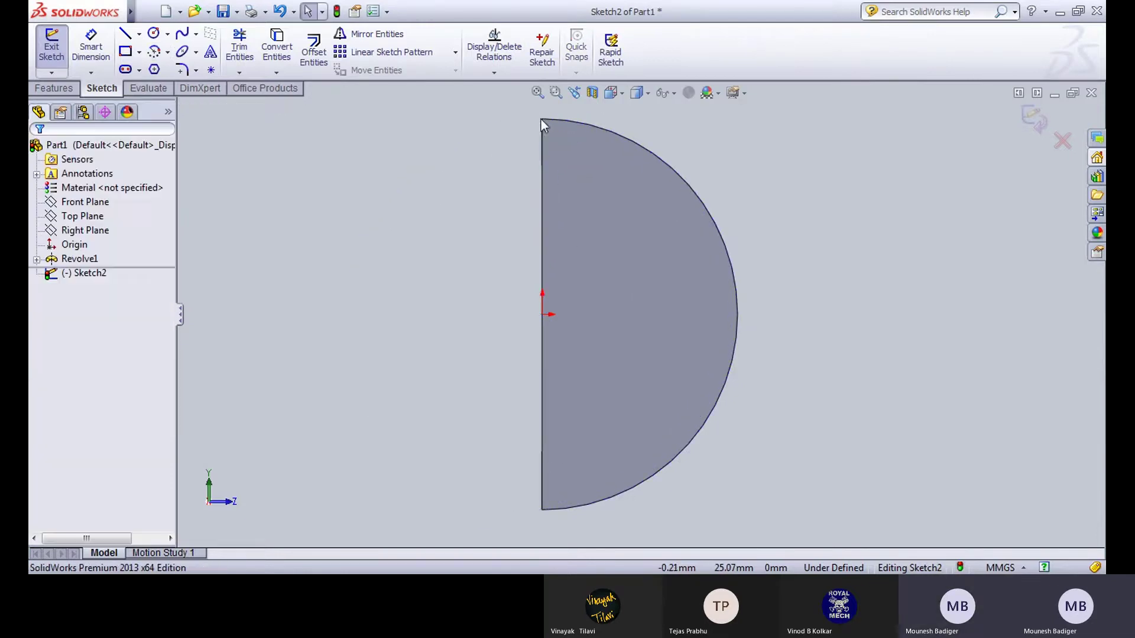
Step: Sketch a centerpoint half-circle arc of about 12 mm radius around the origin and close it with a vertical line along the straight edge
click(167, 52)
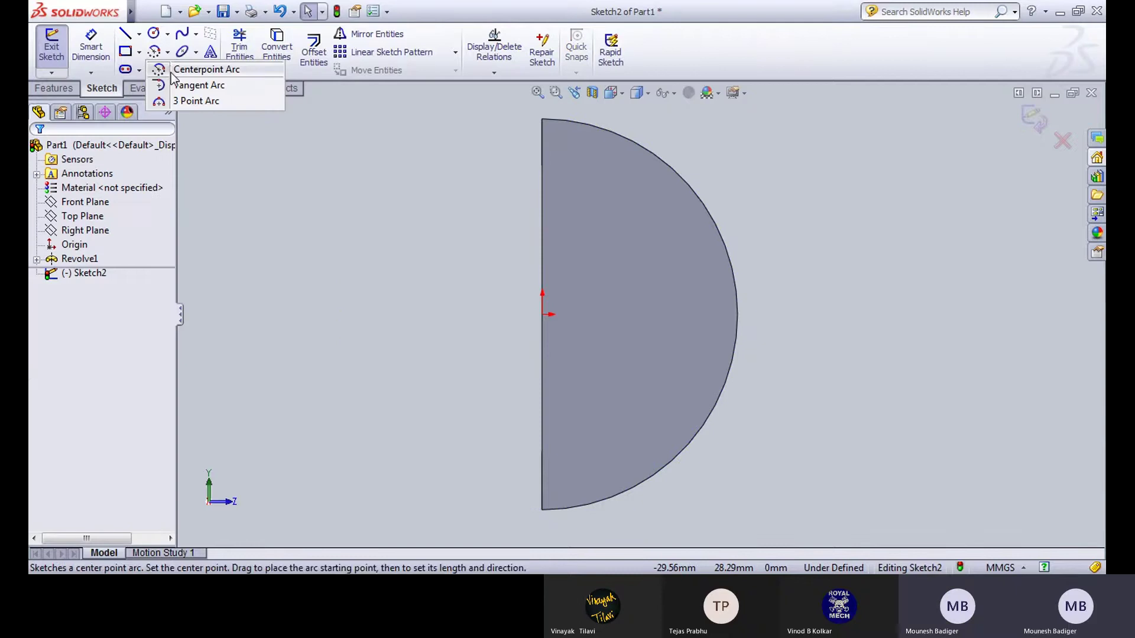
click(171, 71)
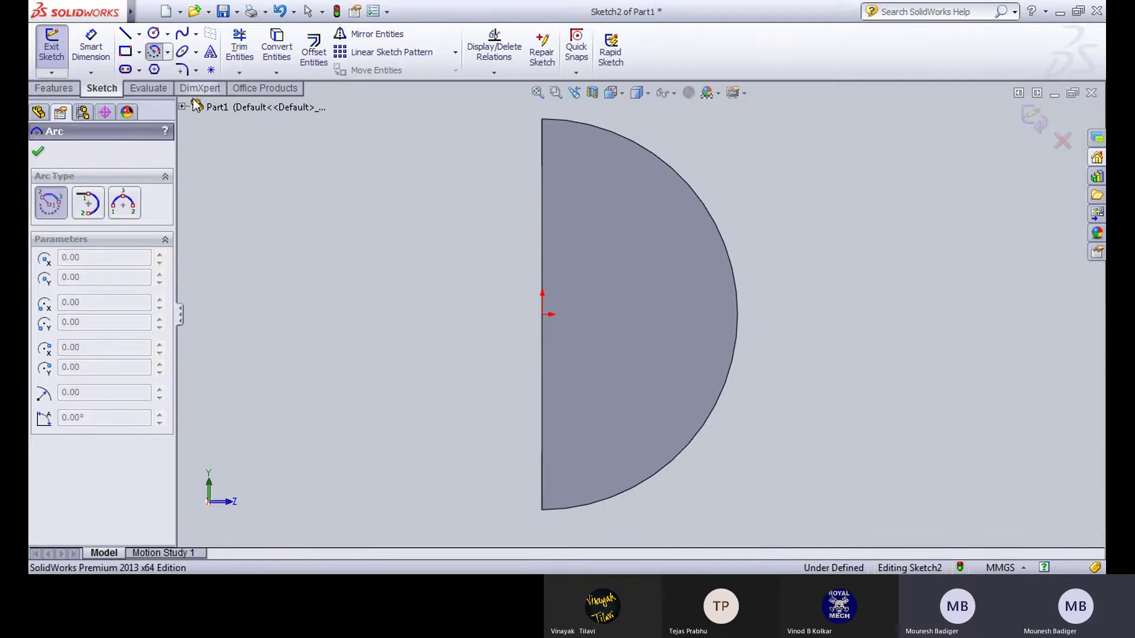
click(543, 314)
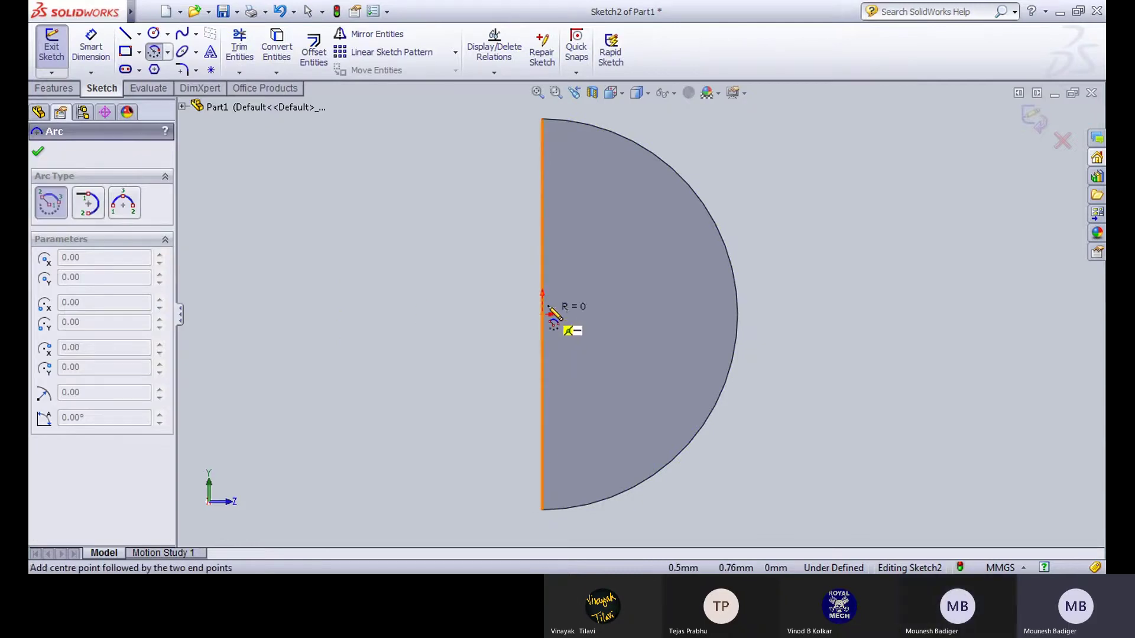
click(542, 220)
click(542, 409)
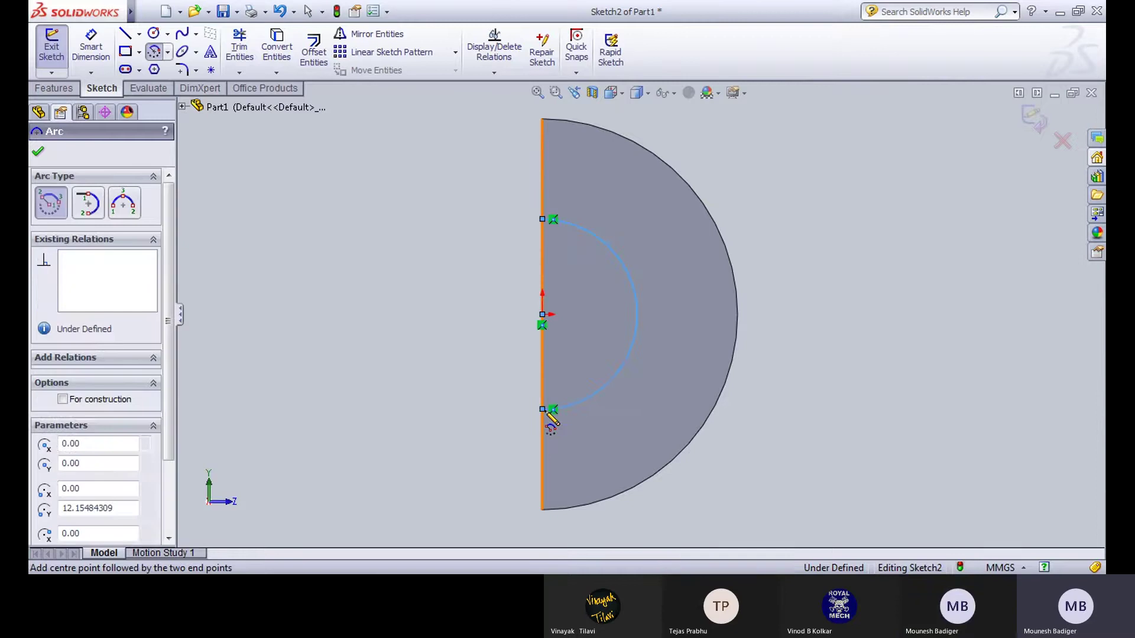
key(l)
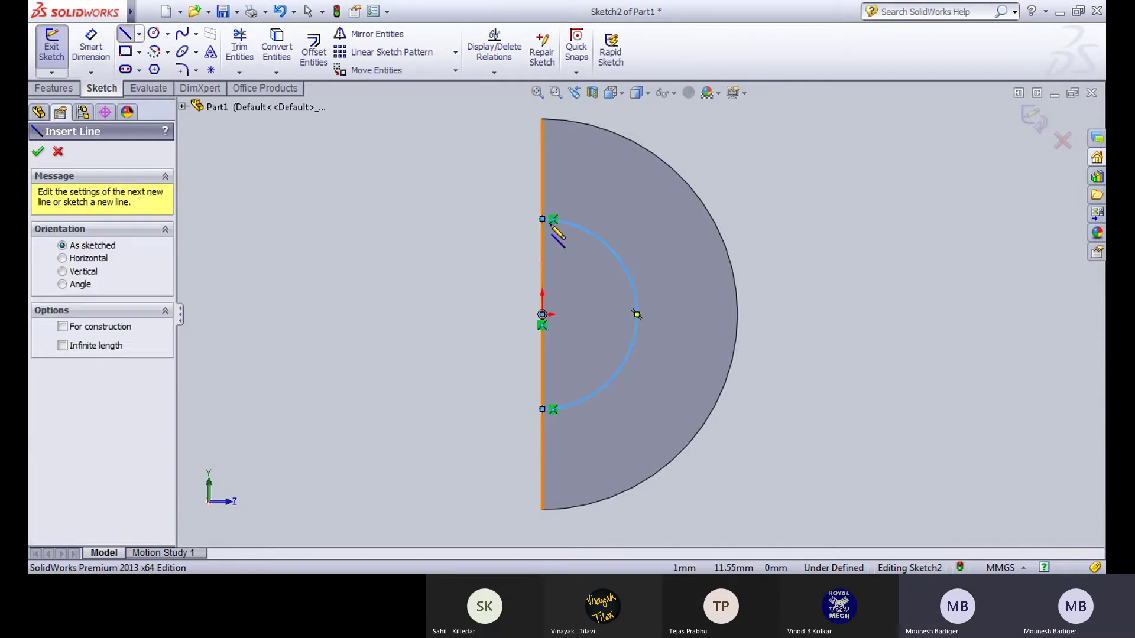
click(542, 219)
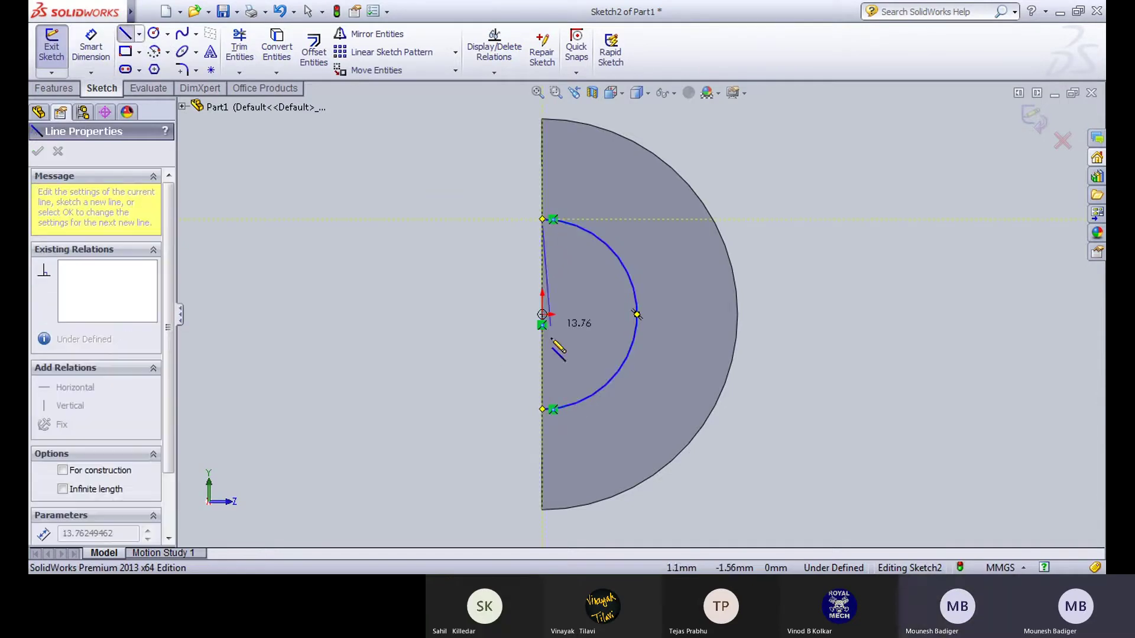
click(543, 410)
Step: Dimension the half-circle arc's radius at 25/2 (12.5 mm)
click(91, 48)
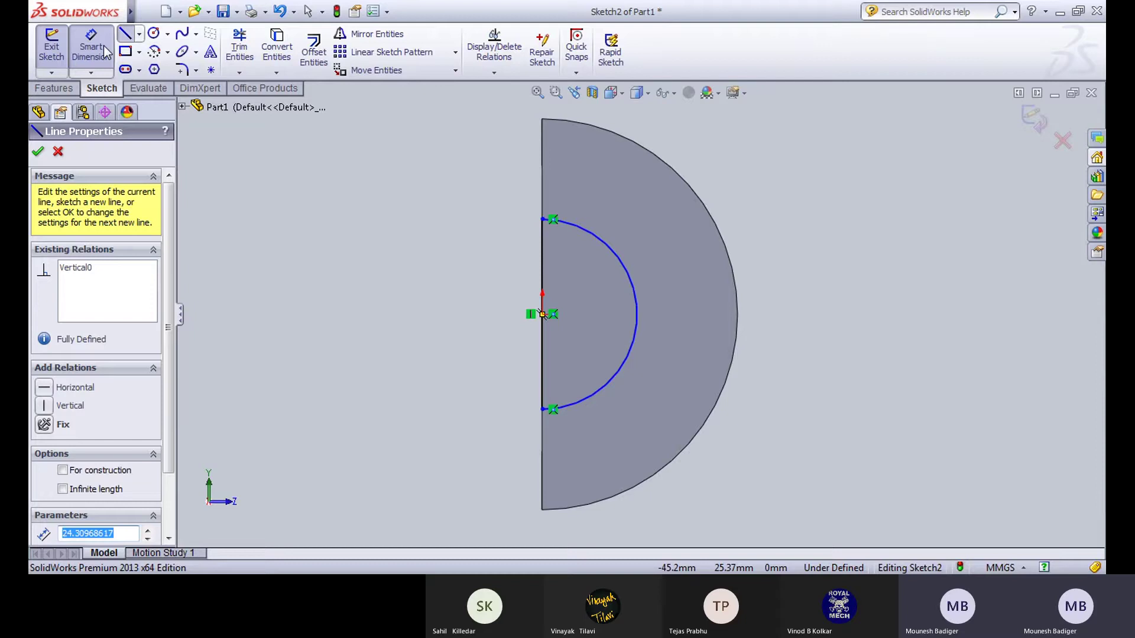
click(617, 258)
click(748, 163)
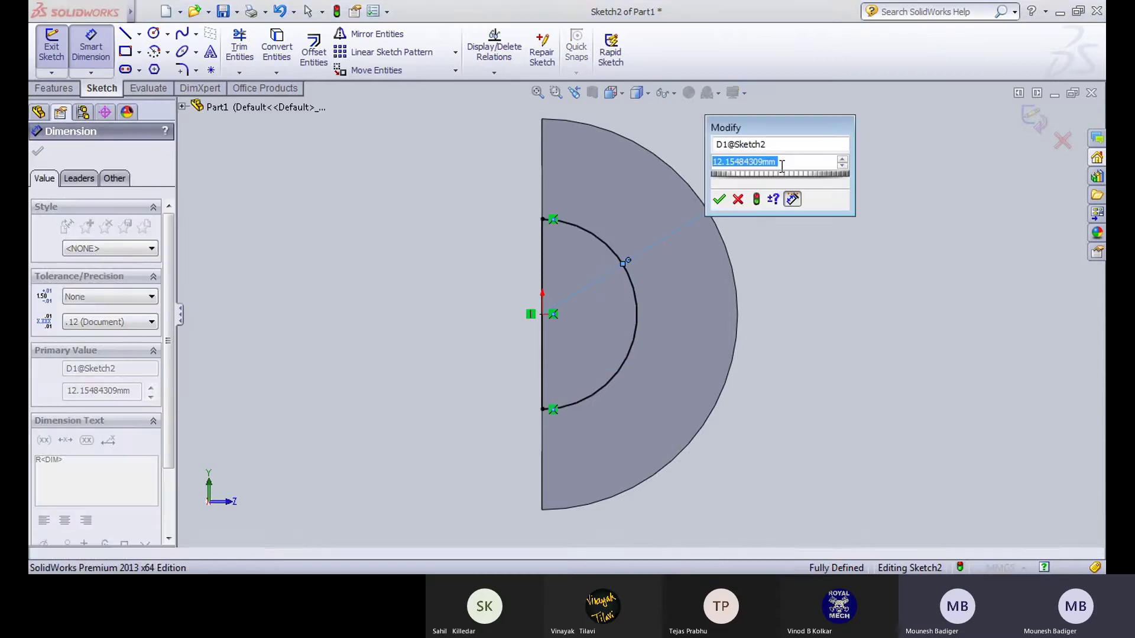
text(25/2)
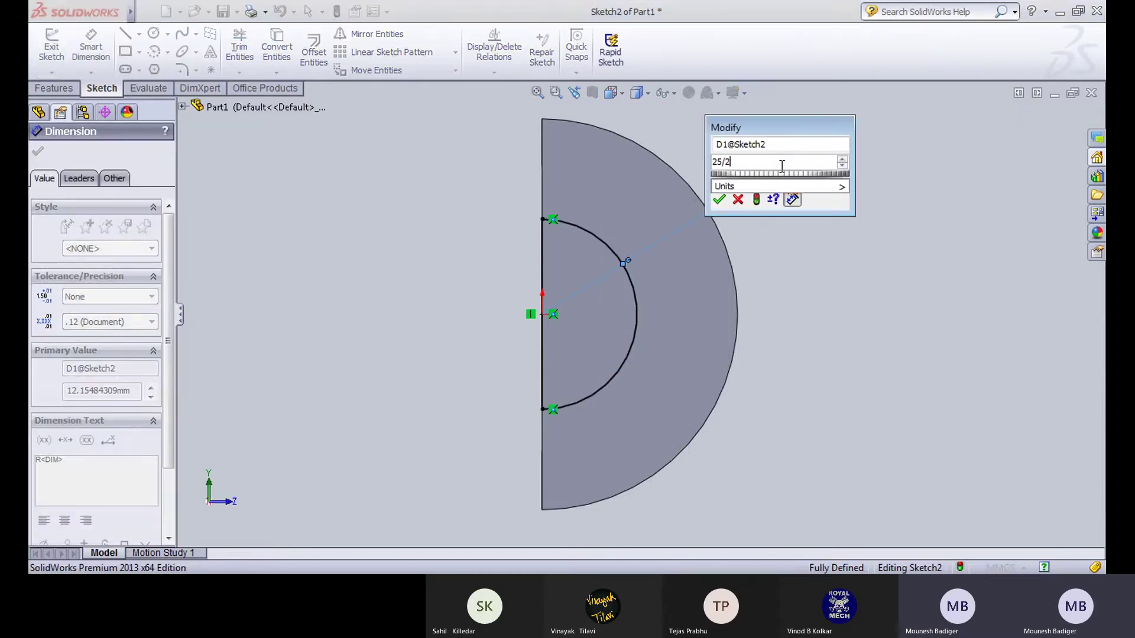
key(Return)
key(Escape)
key(f)
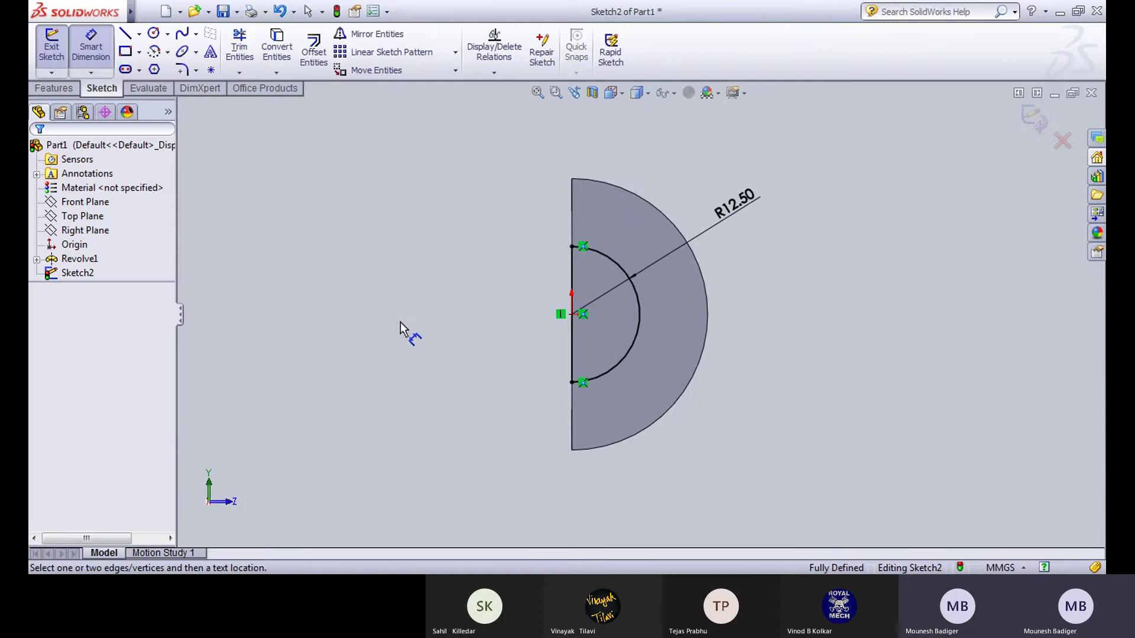
Step: Exit the sketch and extrude-cut the half-circle profile with the Up To Next end condition to form the semicircular bore
click(51, 53)
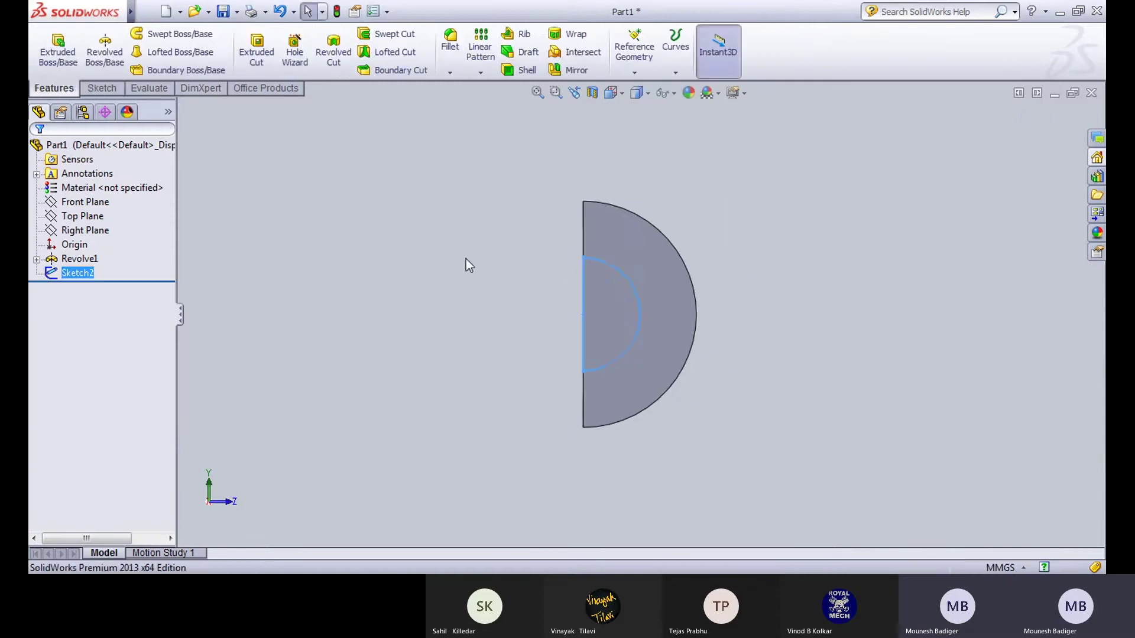
click(268, 61)
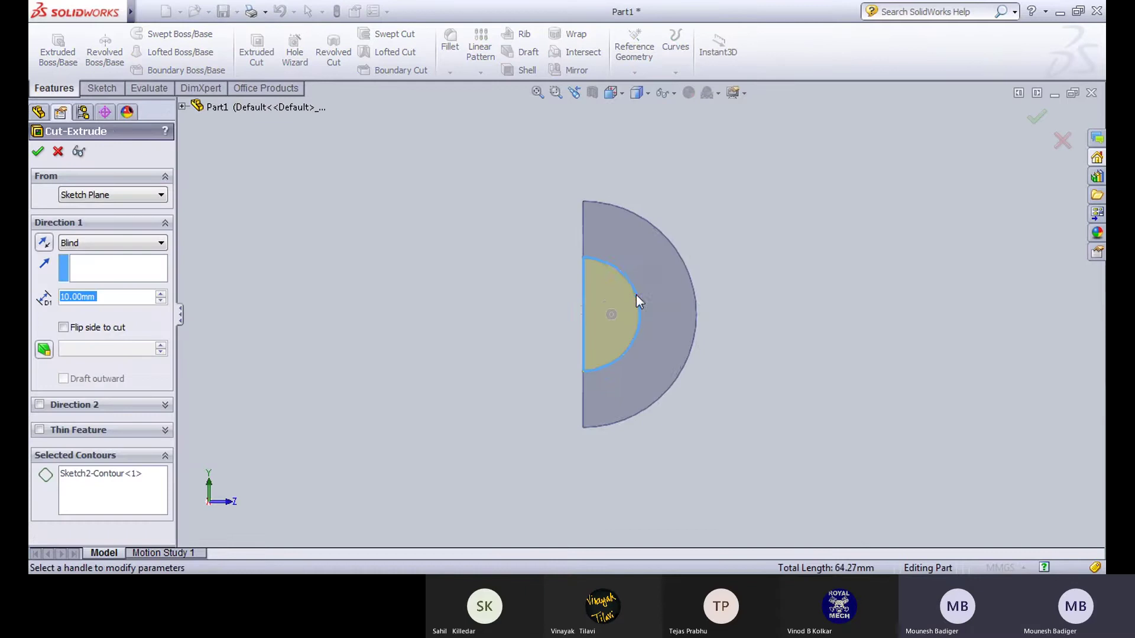
click(89, 241)
click(100, 269)
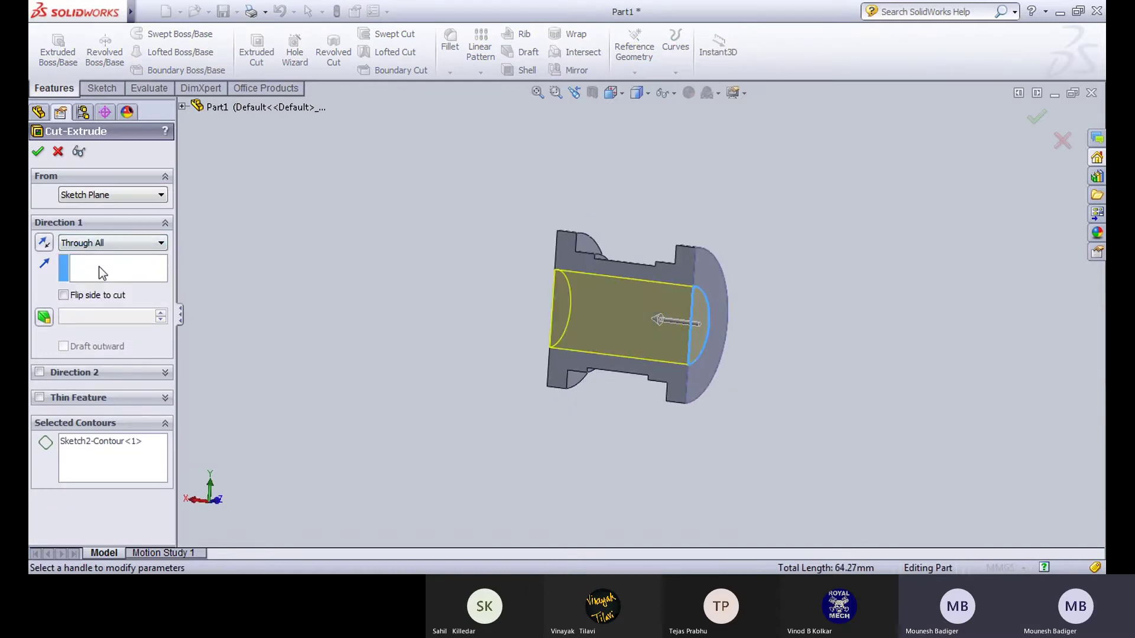
click(95, 247)
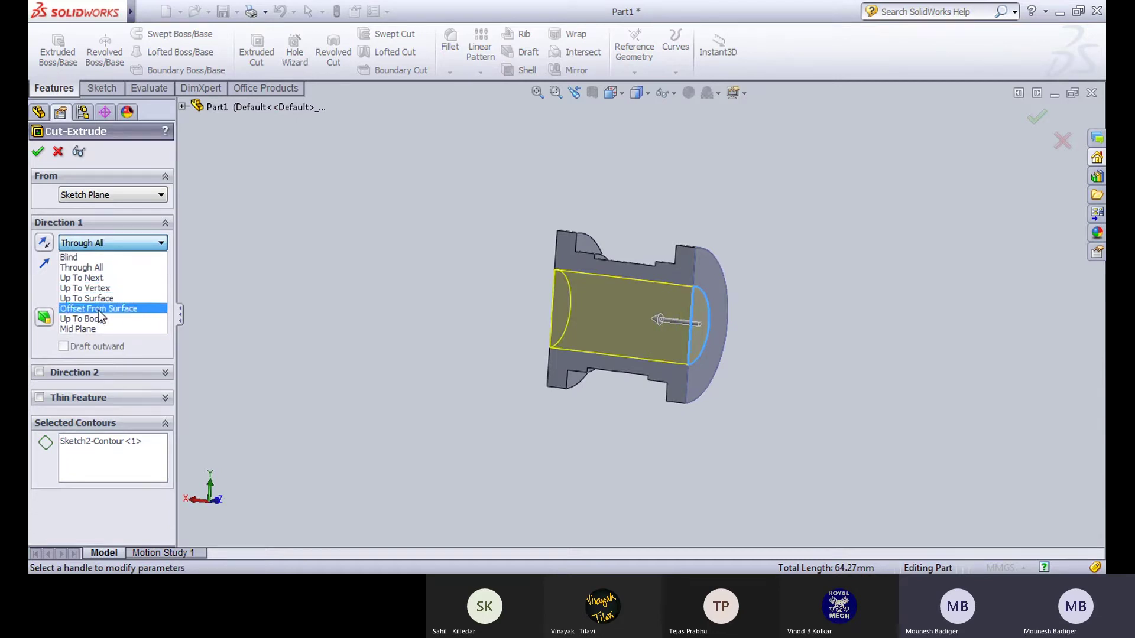
click(105, 274)
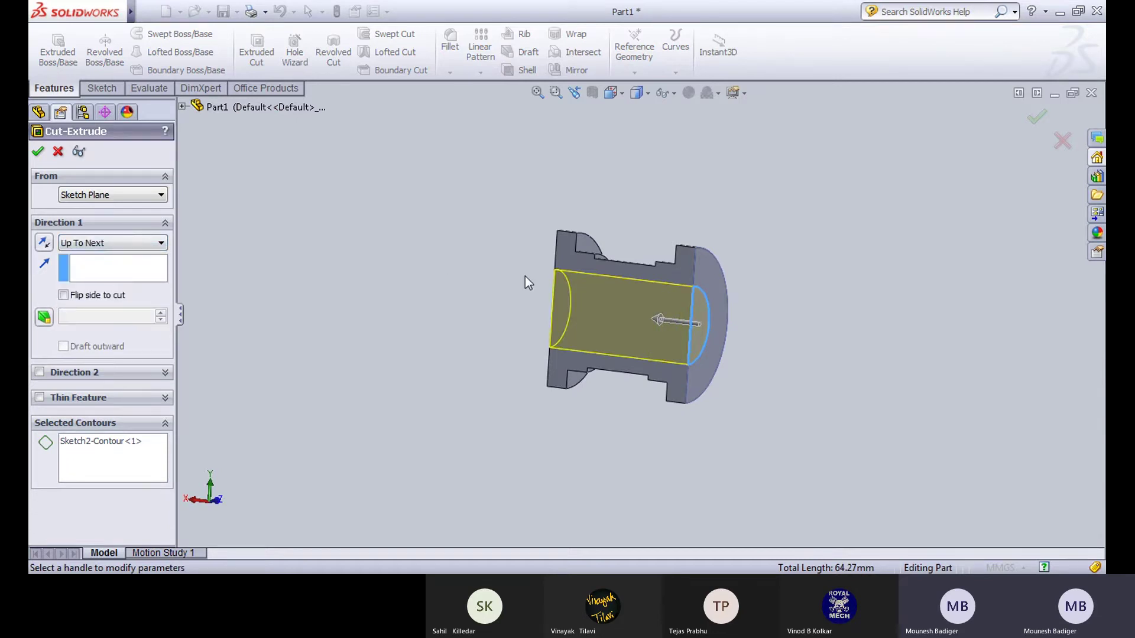
middle_drag(525, 275, 529, 430)
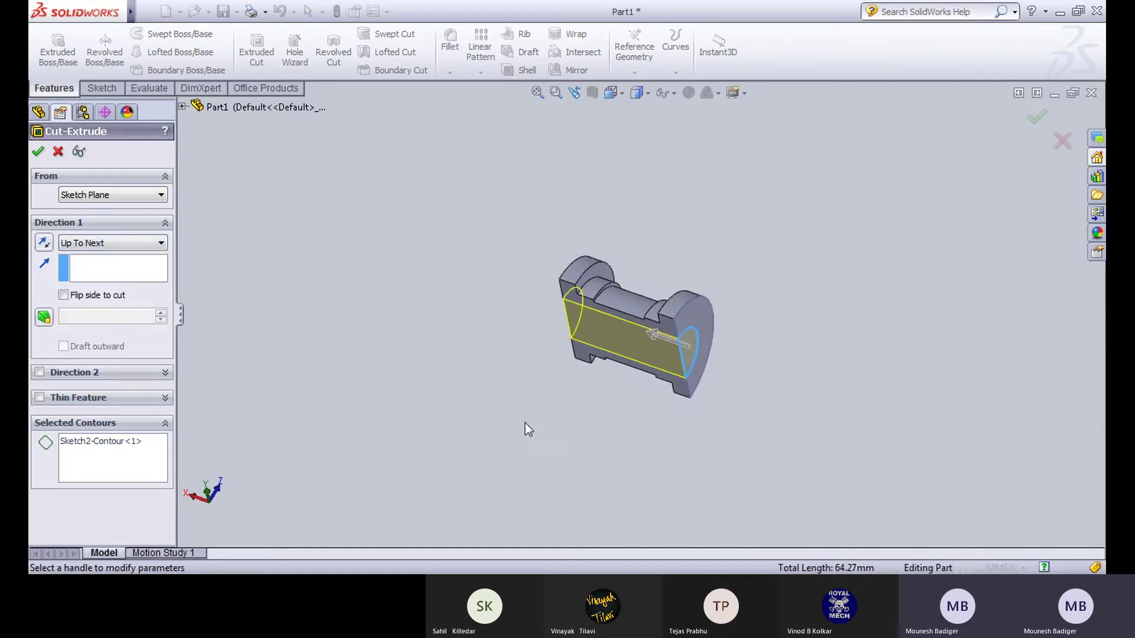
click(39, 153)
click(751, 237)
middle_drag(737, 250, 641, 329)
scroll(888, 413, down, 3)
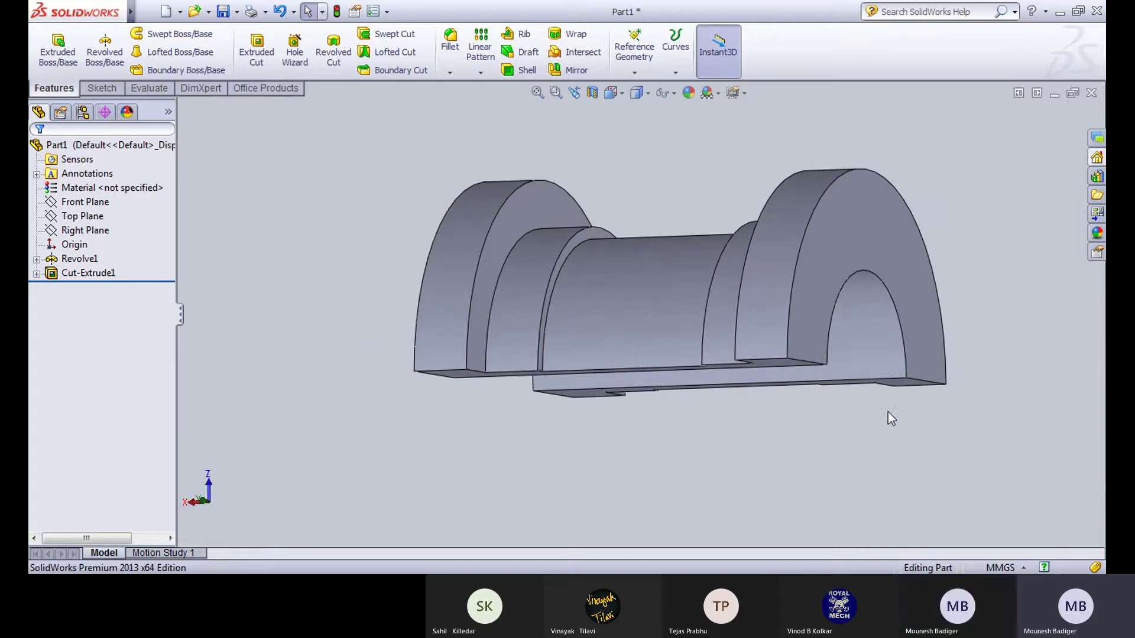
middle_drag(416, 289, 425, 333)
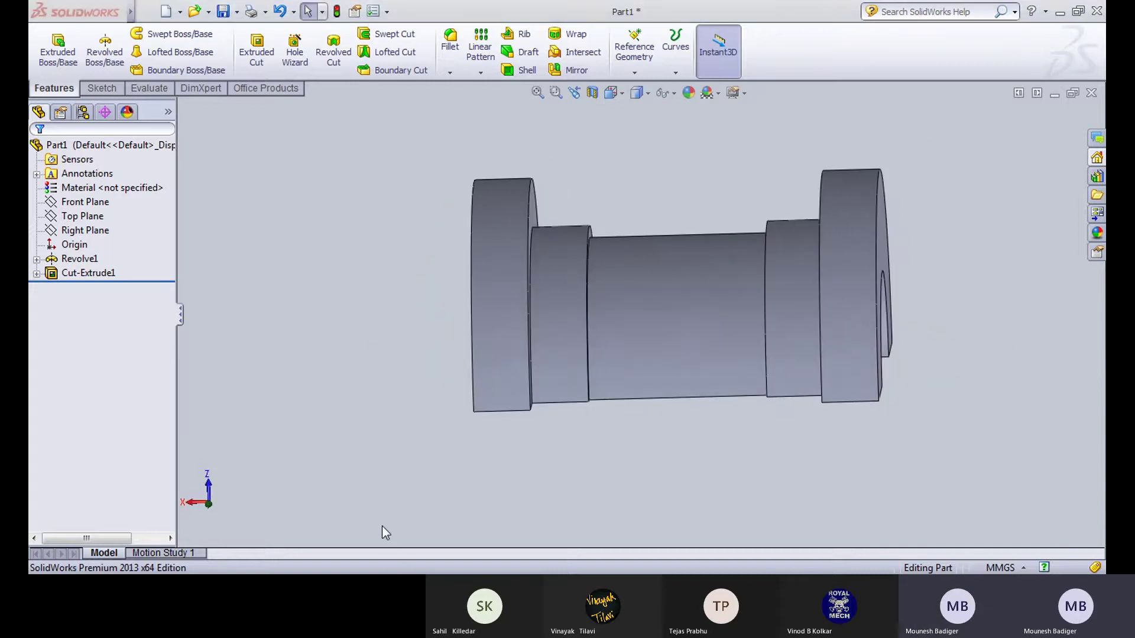
Step: Consult the reference drawing, then create a reference plane offset 35/2 (17.5 mm) from the flat split face, flipped toward the bearing body
key(ctrl+Tab)
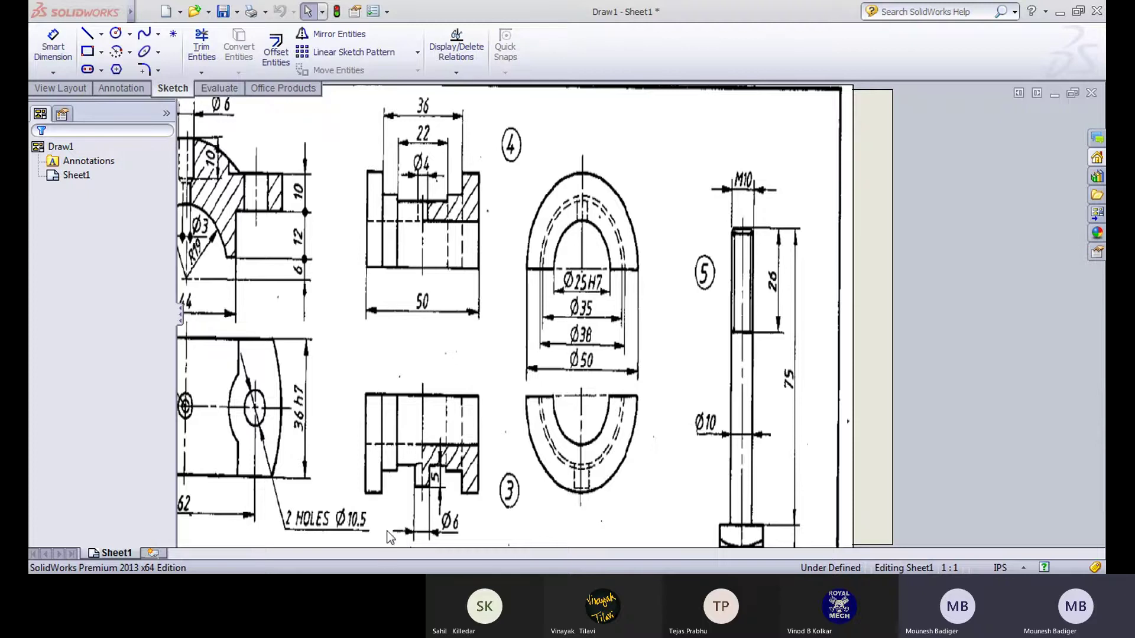
key(ctrl+Tab)
click(631, 73)
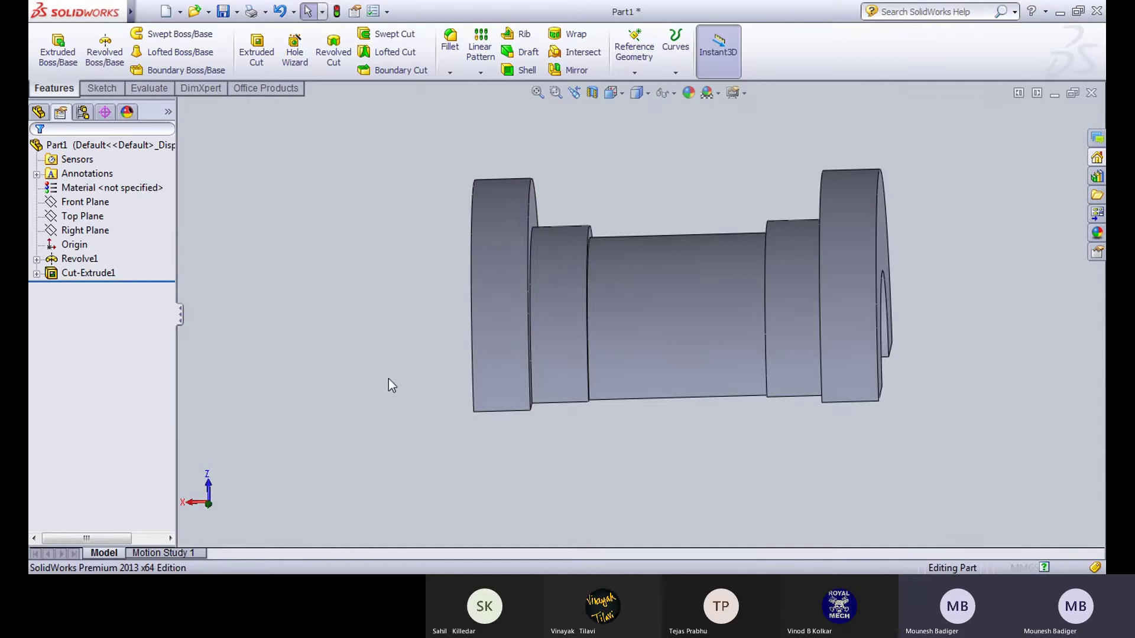
middle_drag(363, 350, 541, 382)
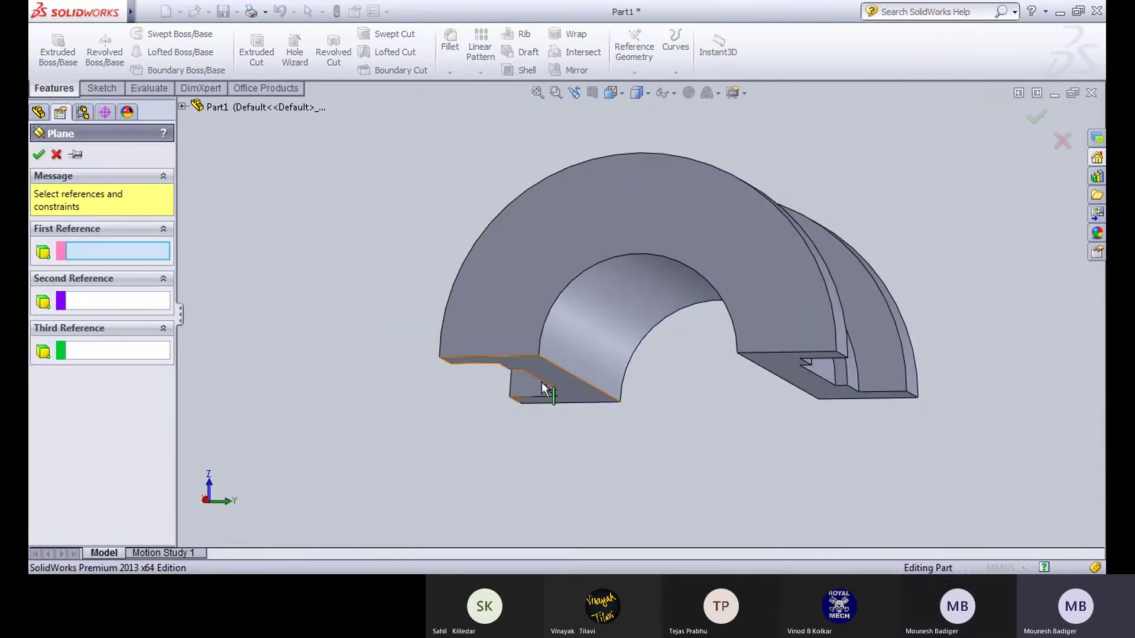
click(556, 382)
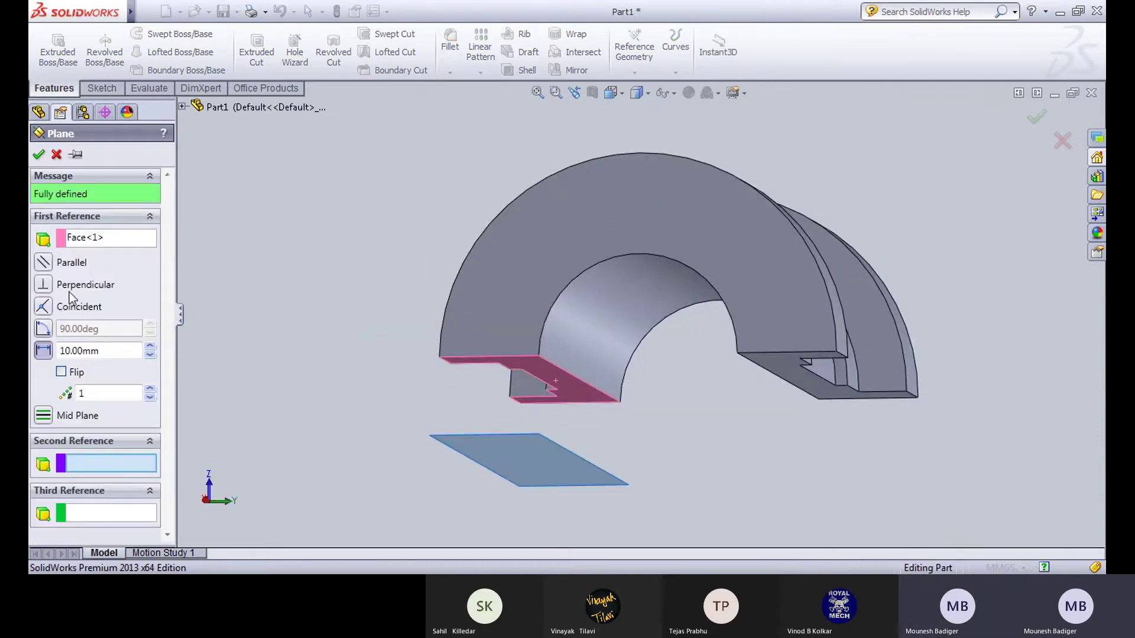
click(62, 372)
key(ctrl+7)
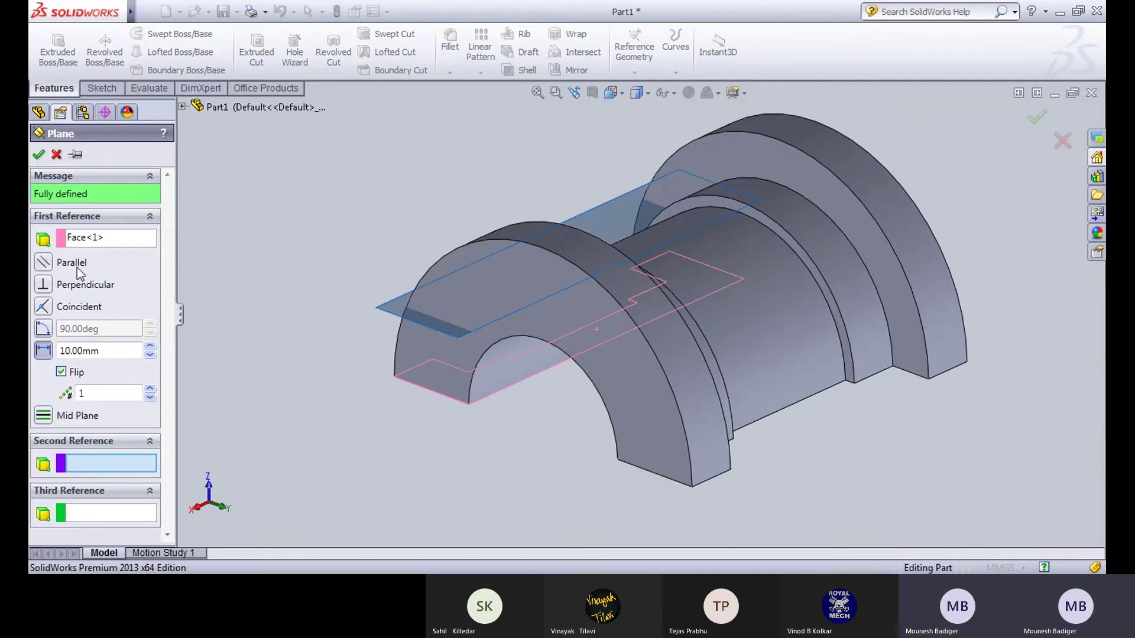
click(121, 353)
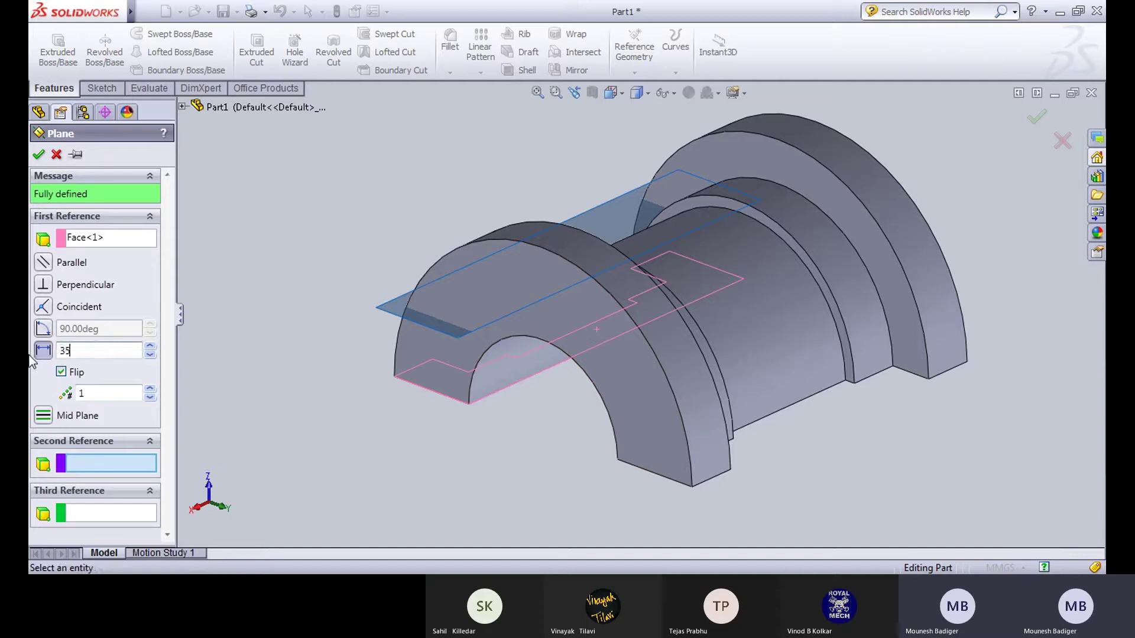
text(35/2)
key(Return)
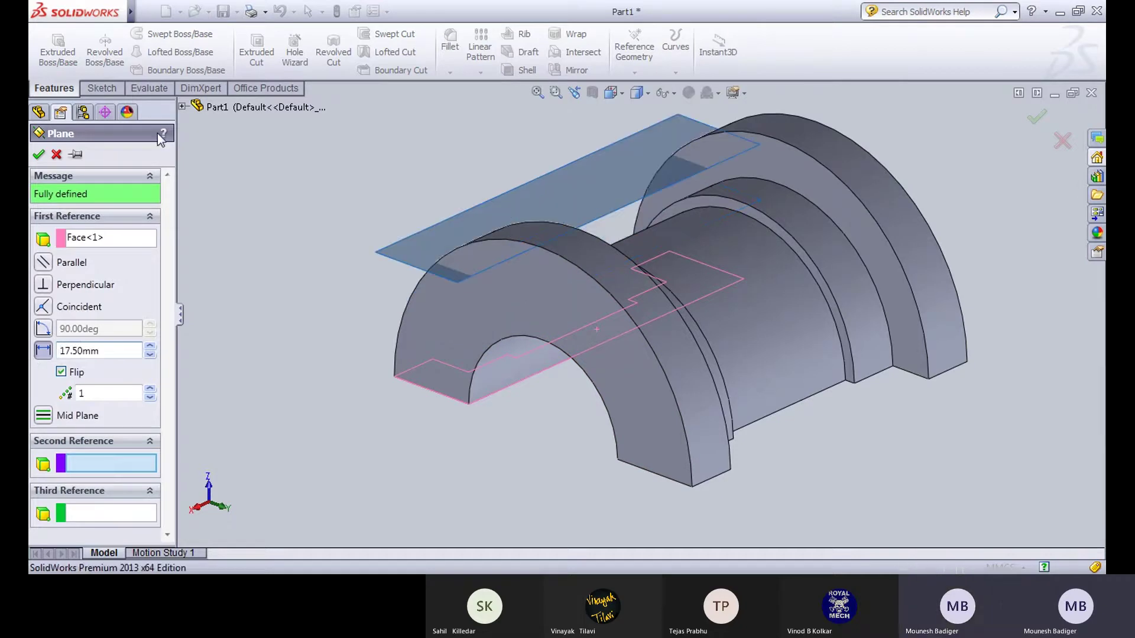
click(38, 156)
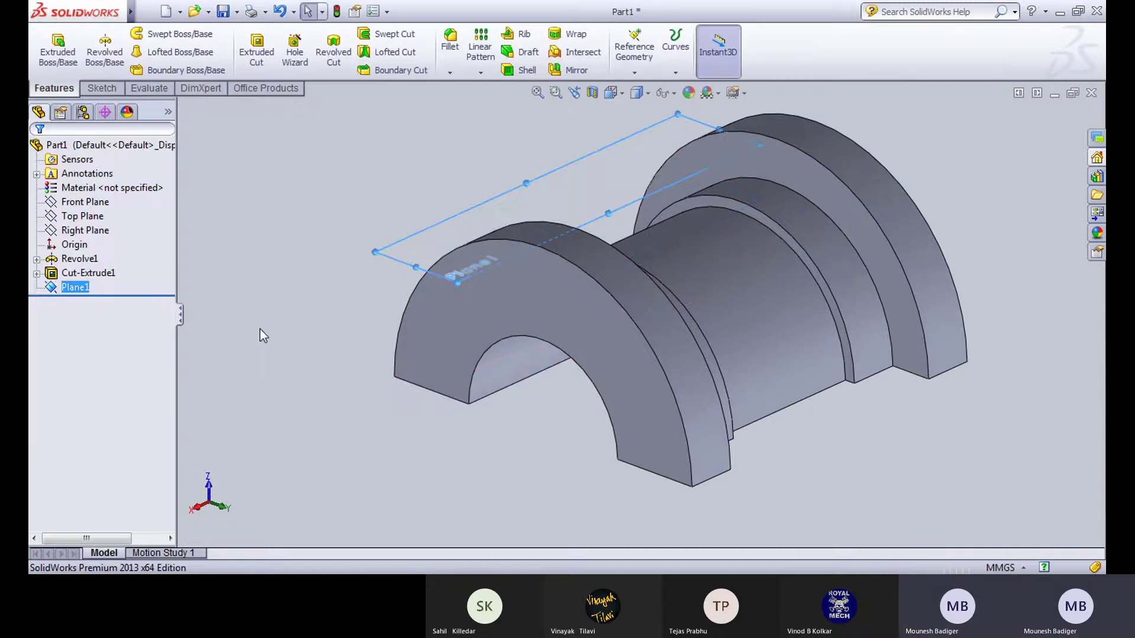
Step: Check the diameters in the reference drawing and set the reference plane's offset to 38/2 (19 mm)
middle_drag(260, 328, 509, 294)
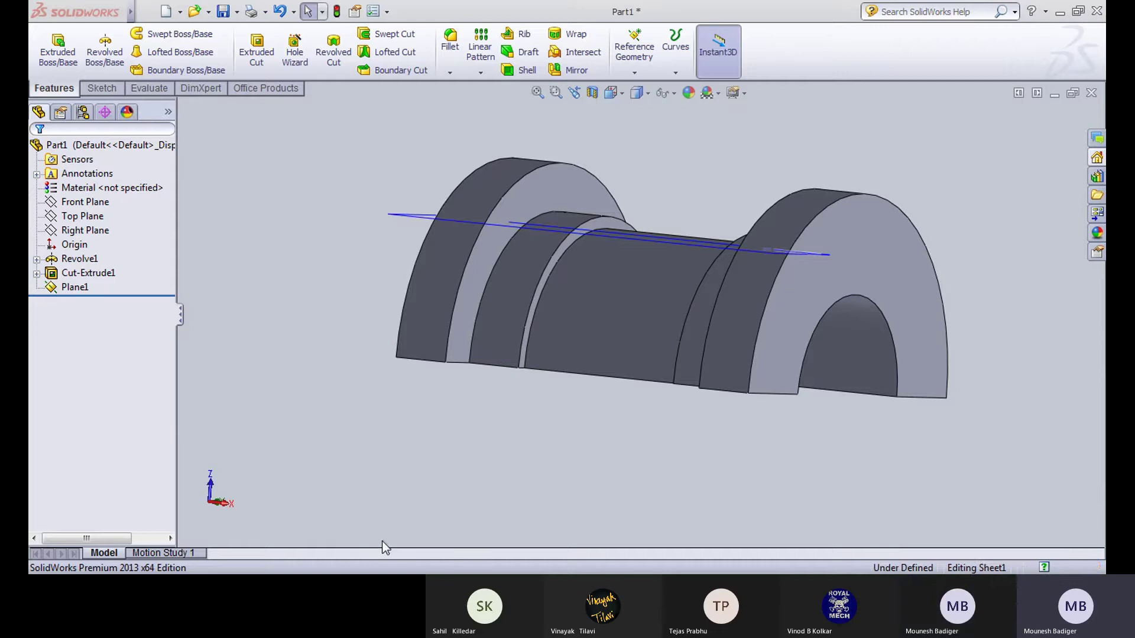
key(ctrl+Tab)
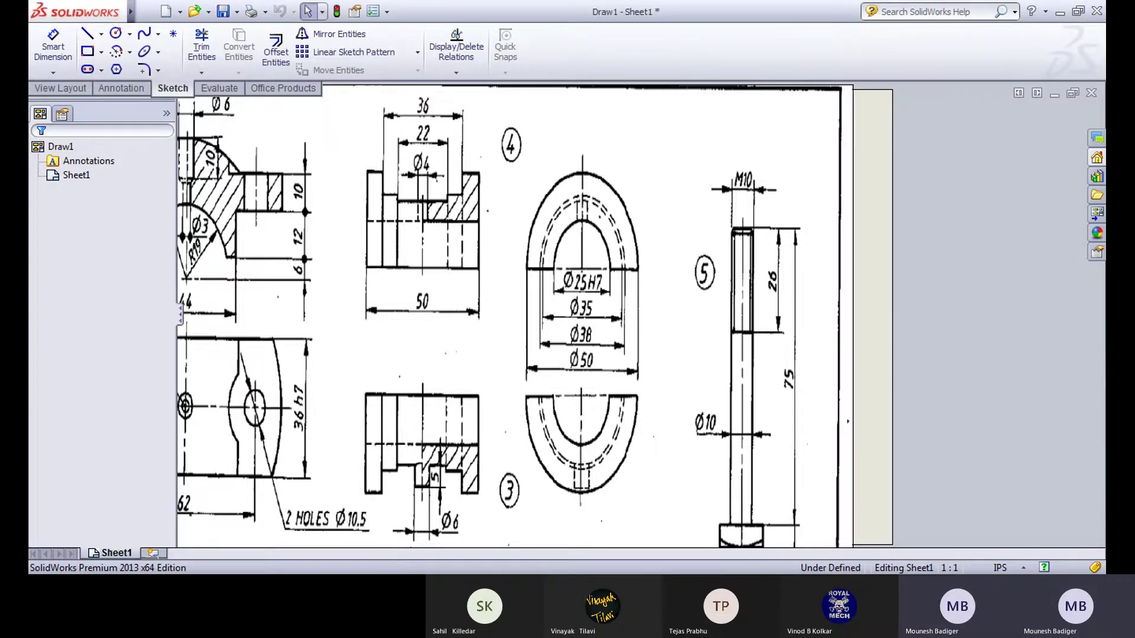
key(ctrl+Tab)
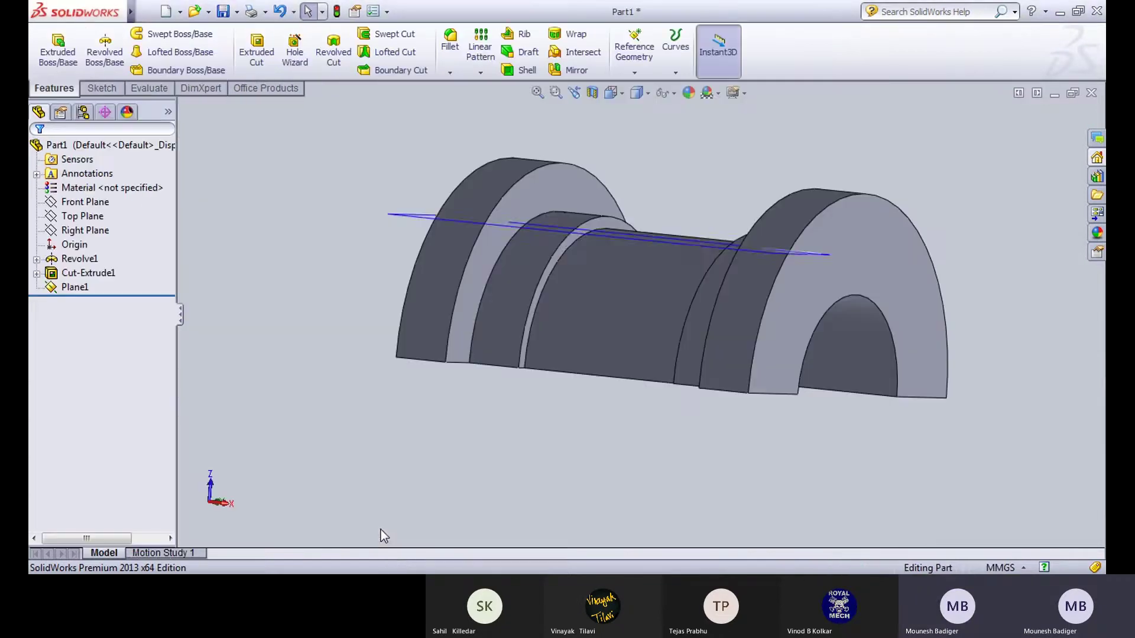
click(566, 233)
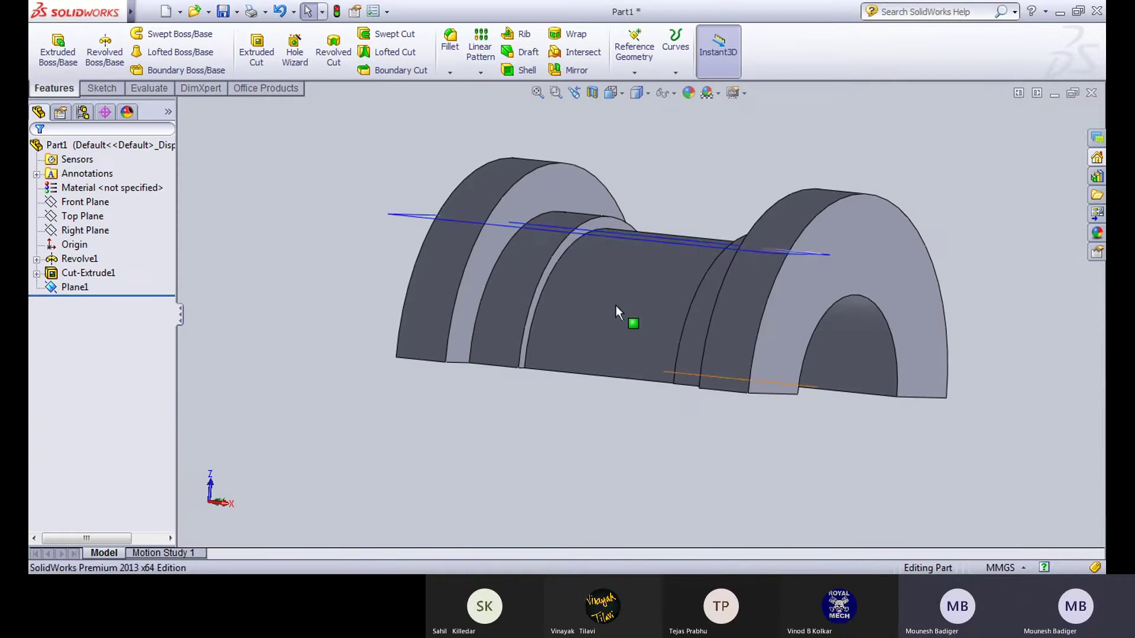
click(647, 241)
double_click(592, 319)
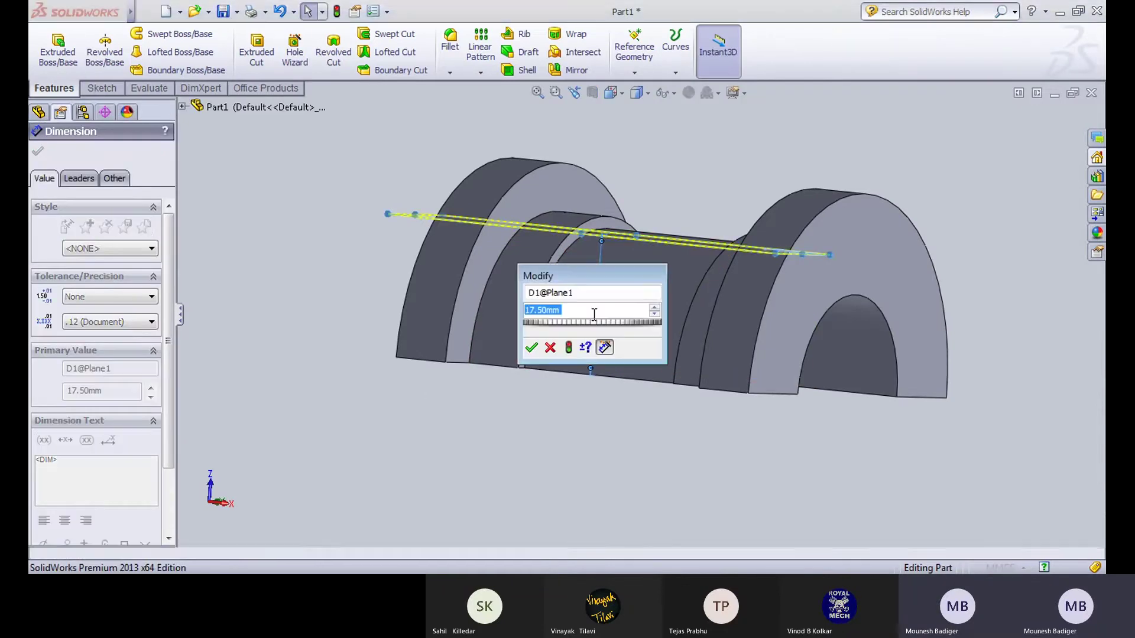
text(38/2)
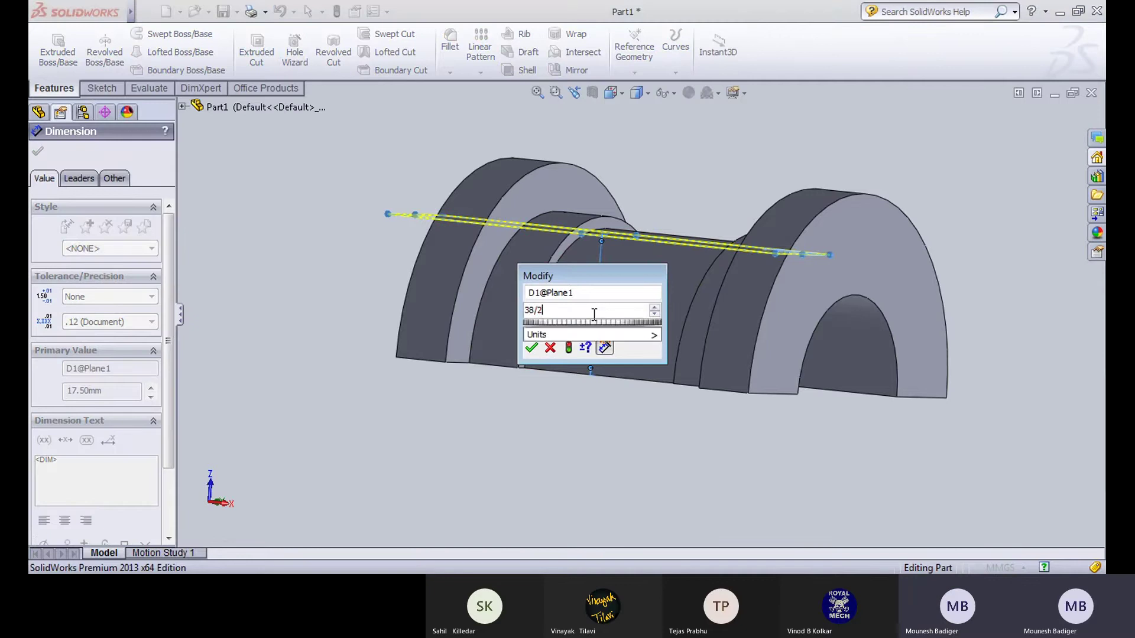
key(Return)
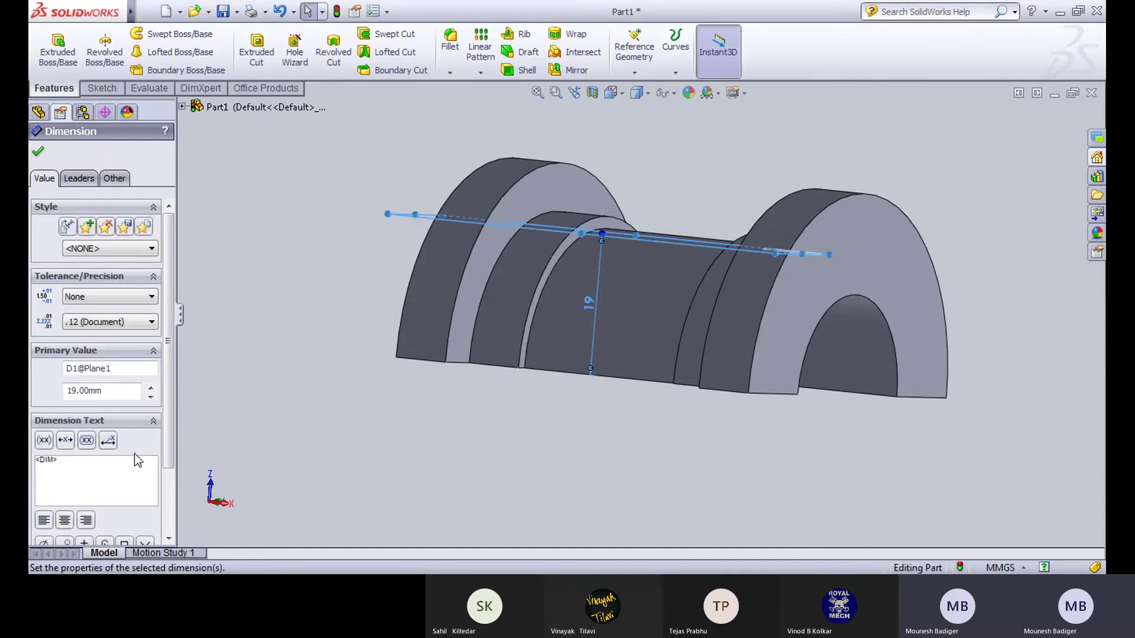
click(278, 292)
Step: Show the bearing half end-on with hidden lines visible to check the offset plane's height against the stepped diameters
middle_drag(317, 304, 450, 242)
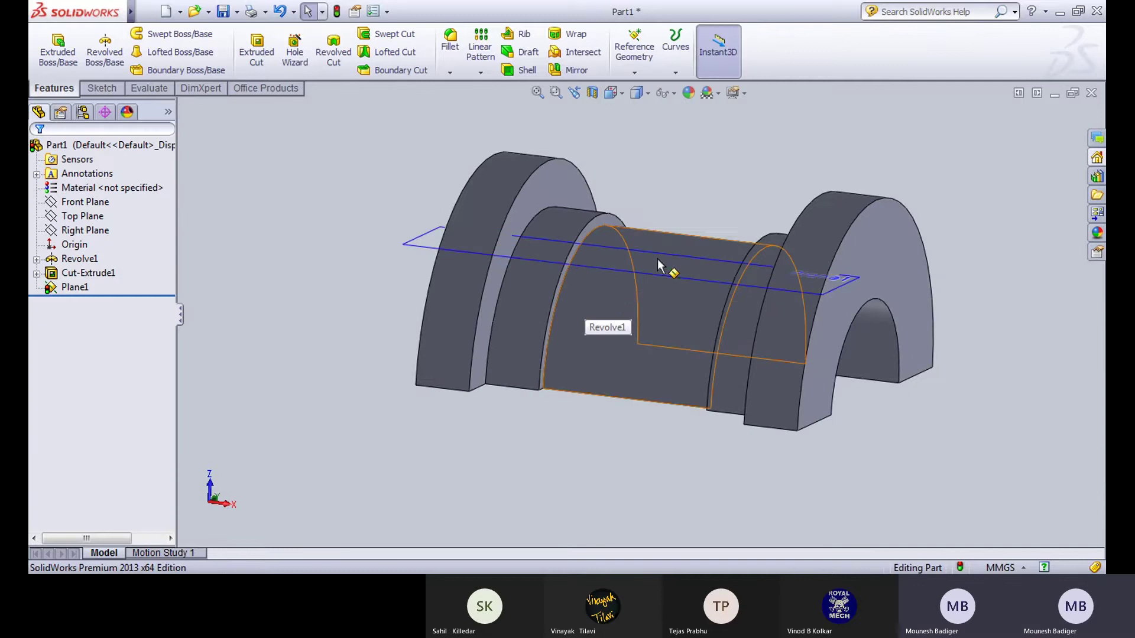
middle_drag(676, 253, 598, 237)
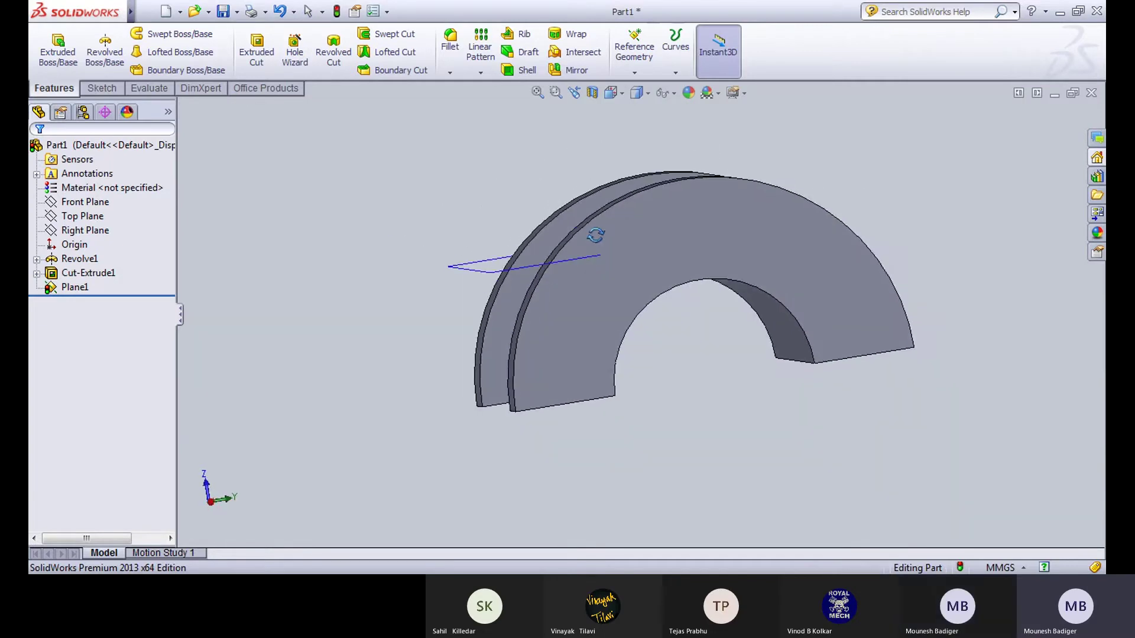
click(620, 92)
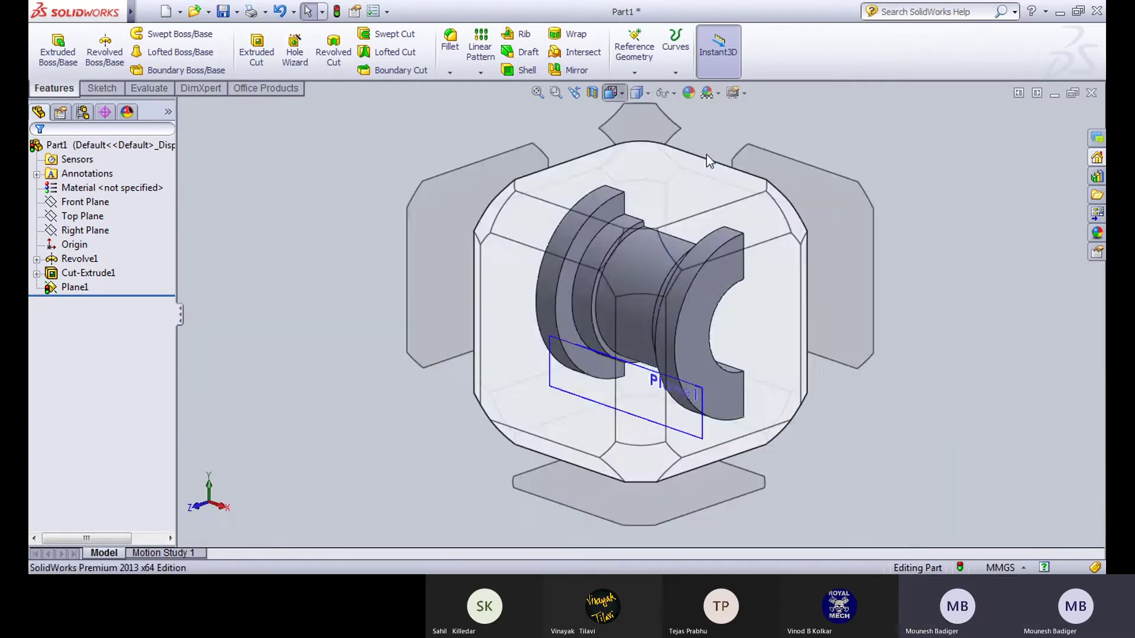
click(698, 163)
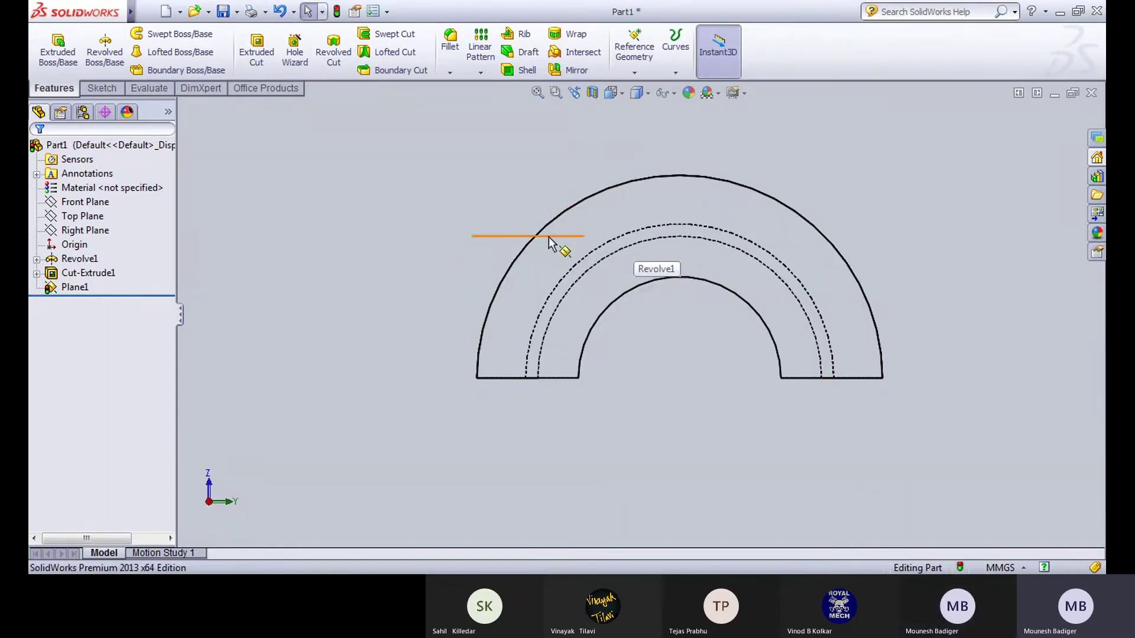
scroll(552, 244, down, 2)
Step: Start a new sketch on the offset plane and view it face-on
click(102, 88)
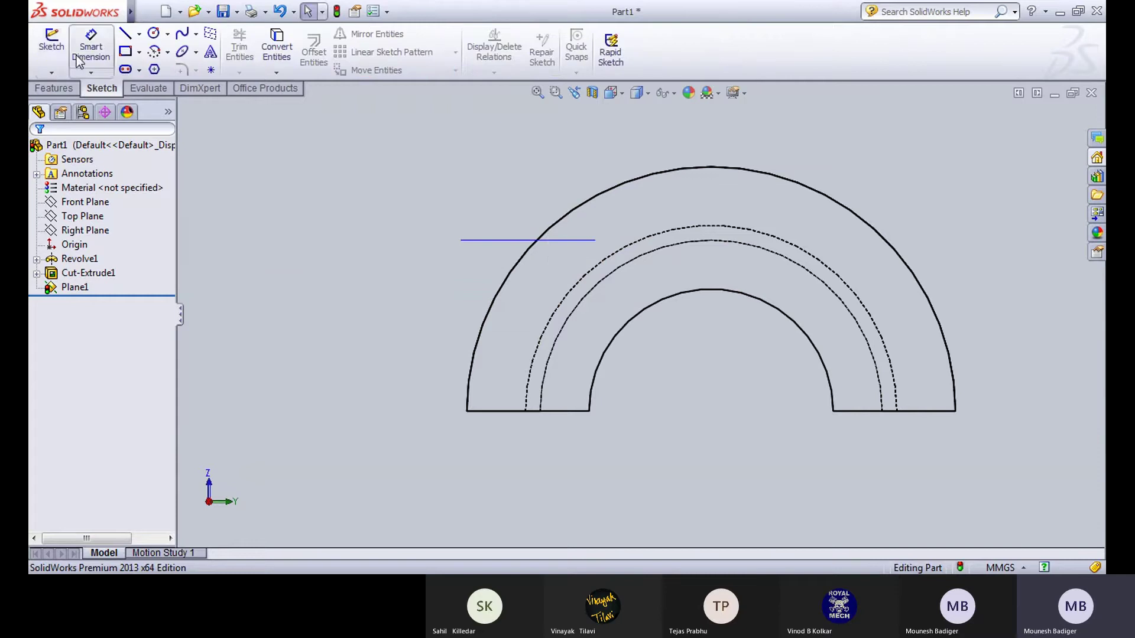
click(51, 44)
click(473, 240)
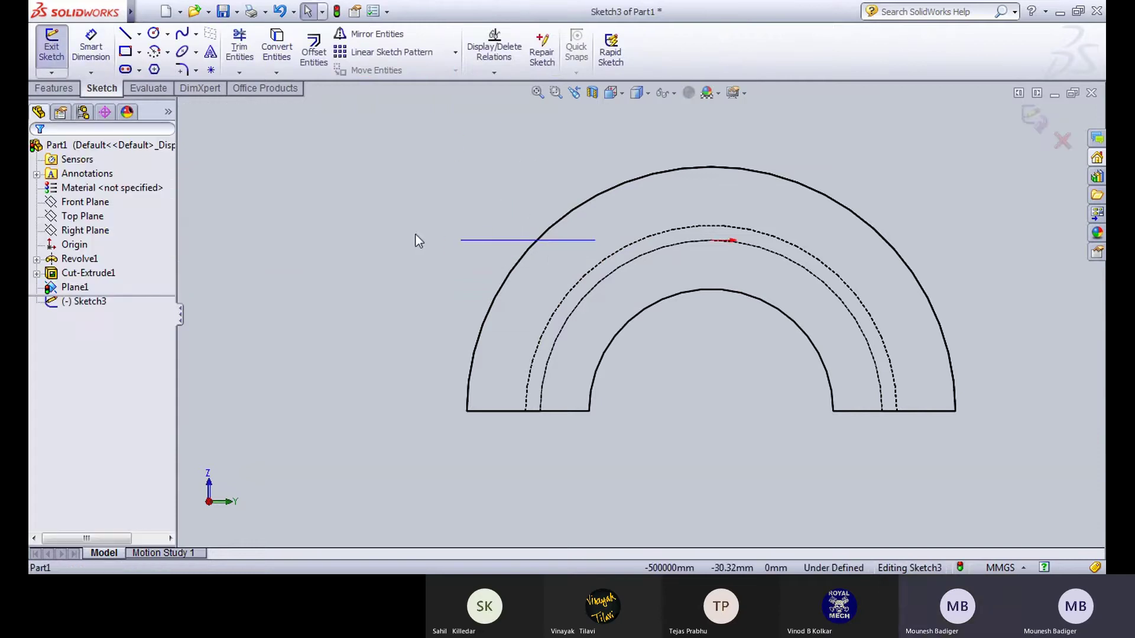
mouse_move(421, 229)
middle_down()
mouse_move(437, 248)
mouse_move(609, 100)
middle_up()
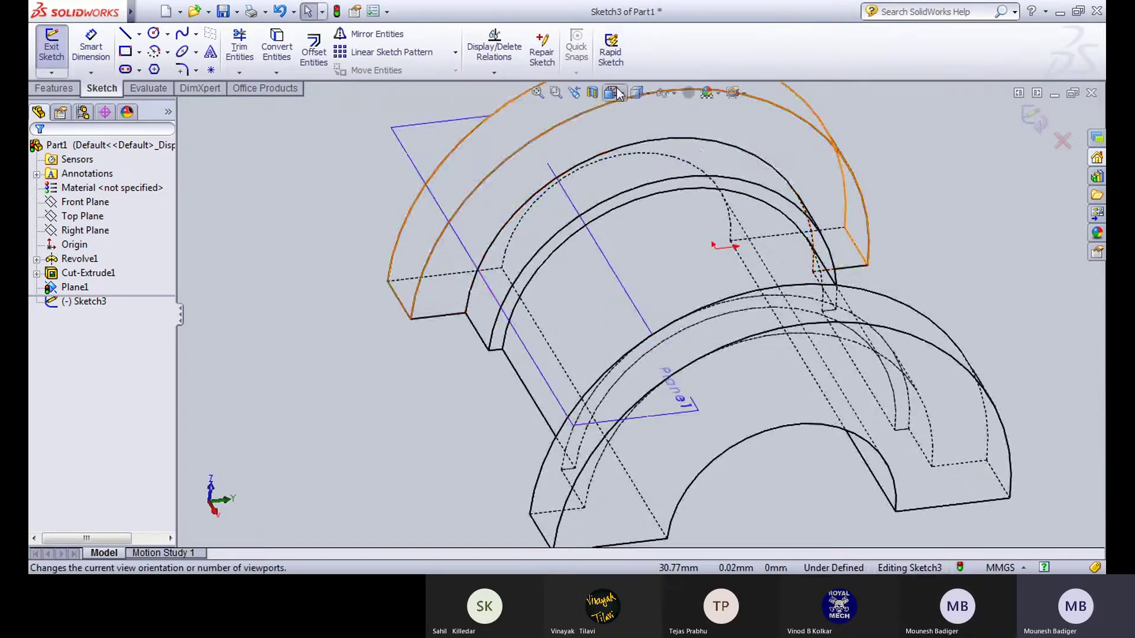
click(614, 92)
click(697, 171)
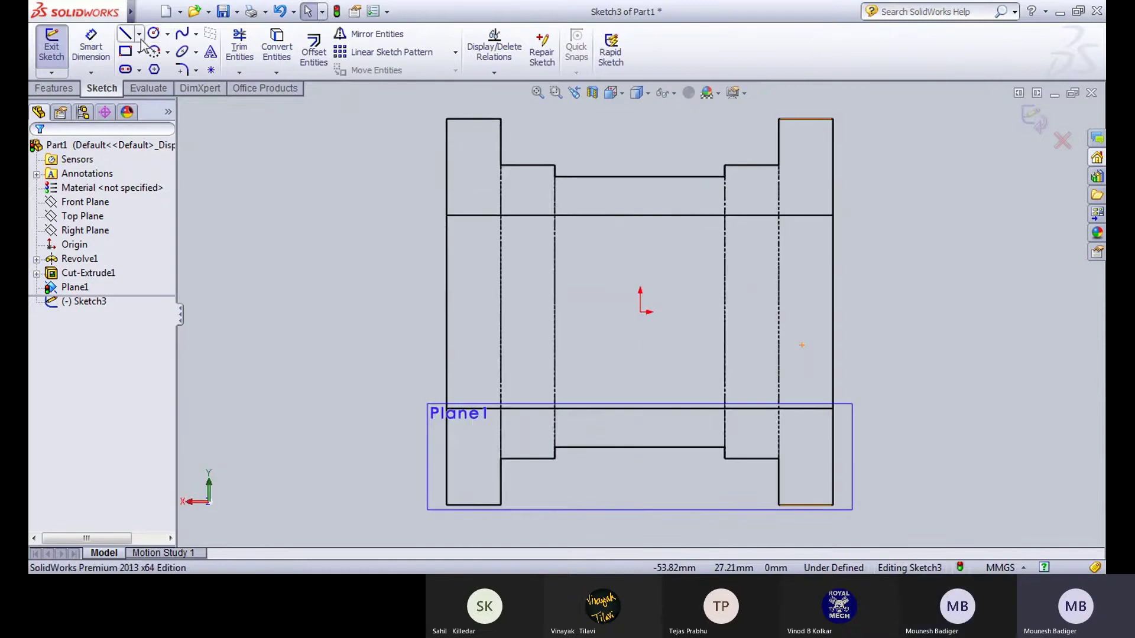
Step: Sketch a circle centred on the origin, set its diameter to 4 mm, and finish the sketch
click(169, 36)
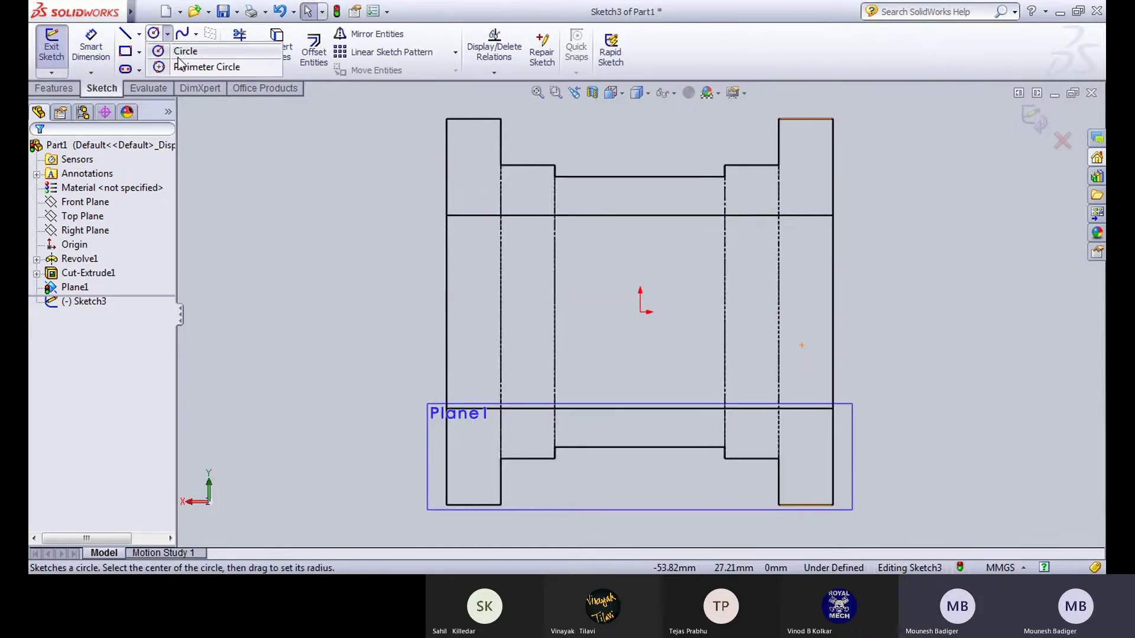
click(179, 58)
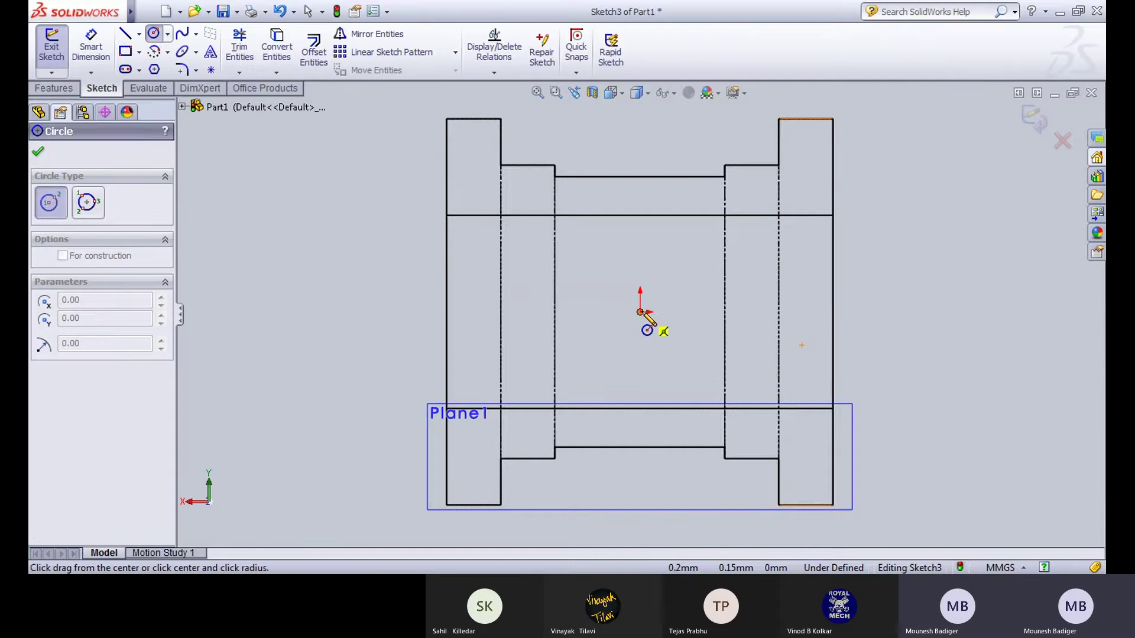
drag(641, 312, 655, 320)
key(d)
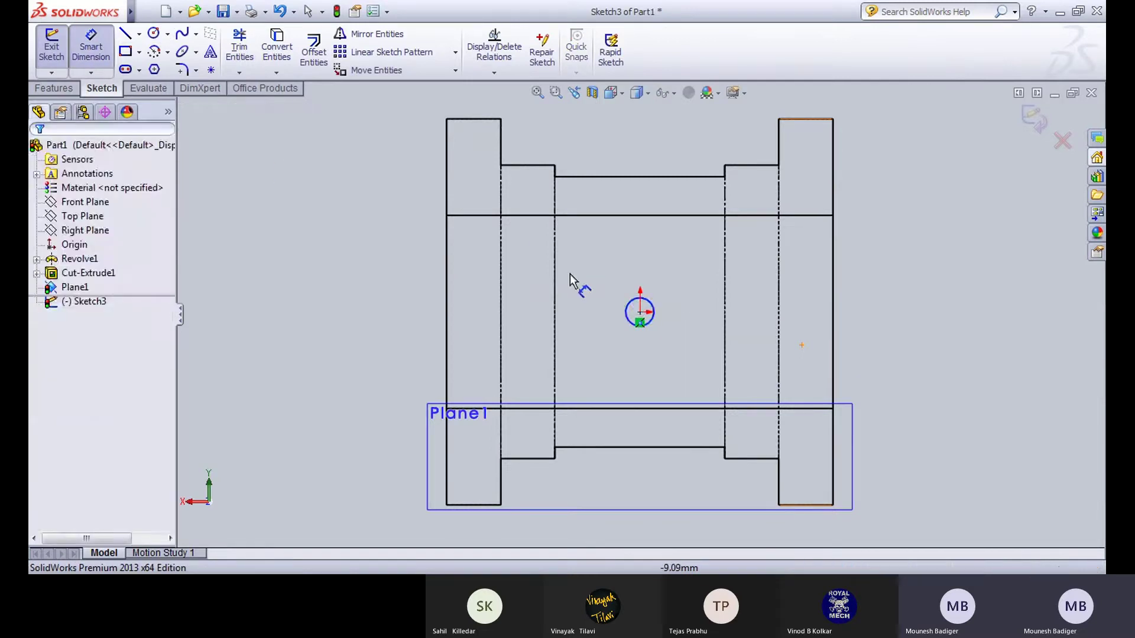
click(644, 302)
click(926, 308)
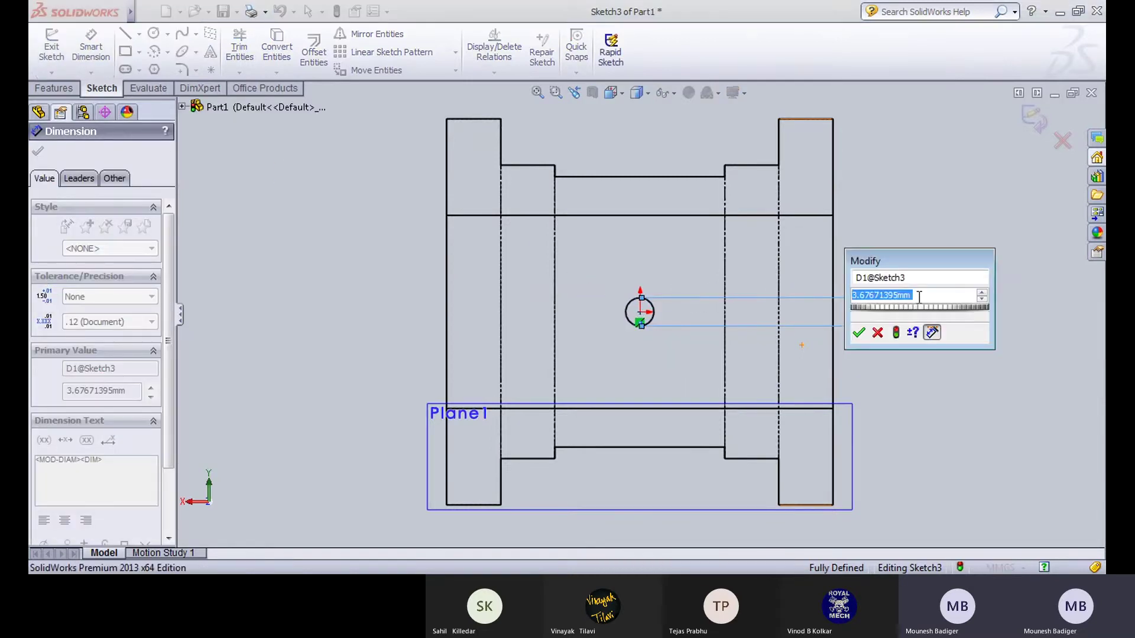
text(4)
key(Return)
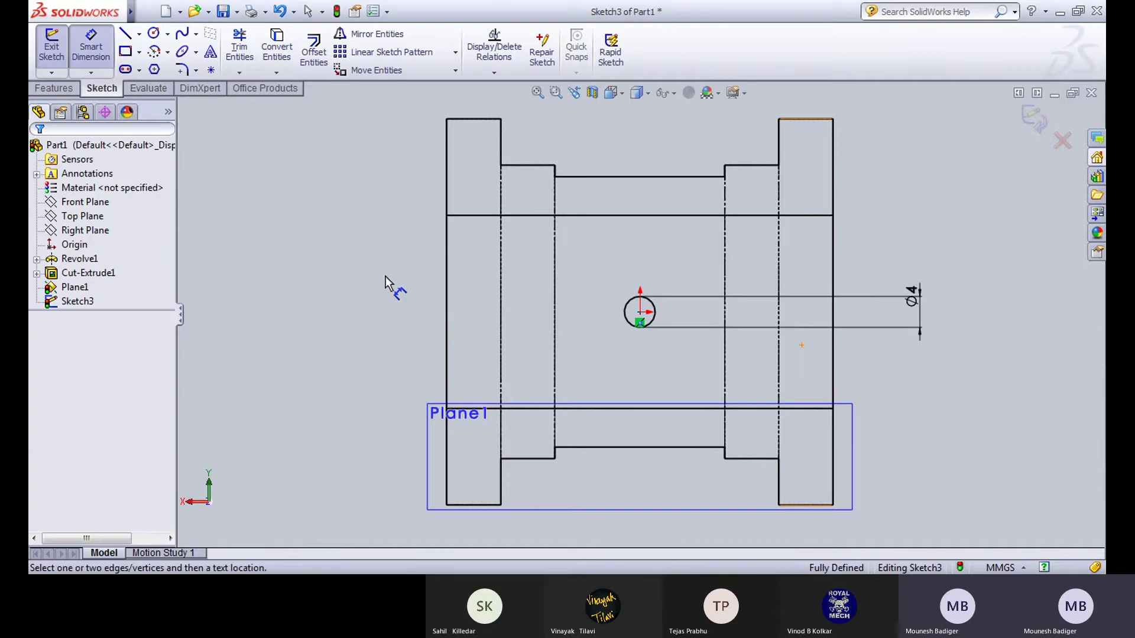
click(52, 44)
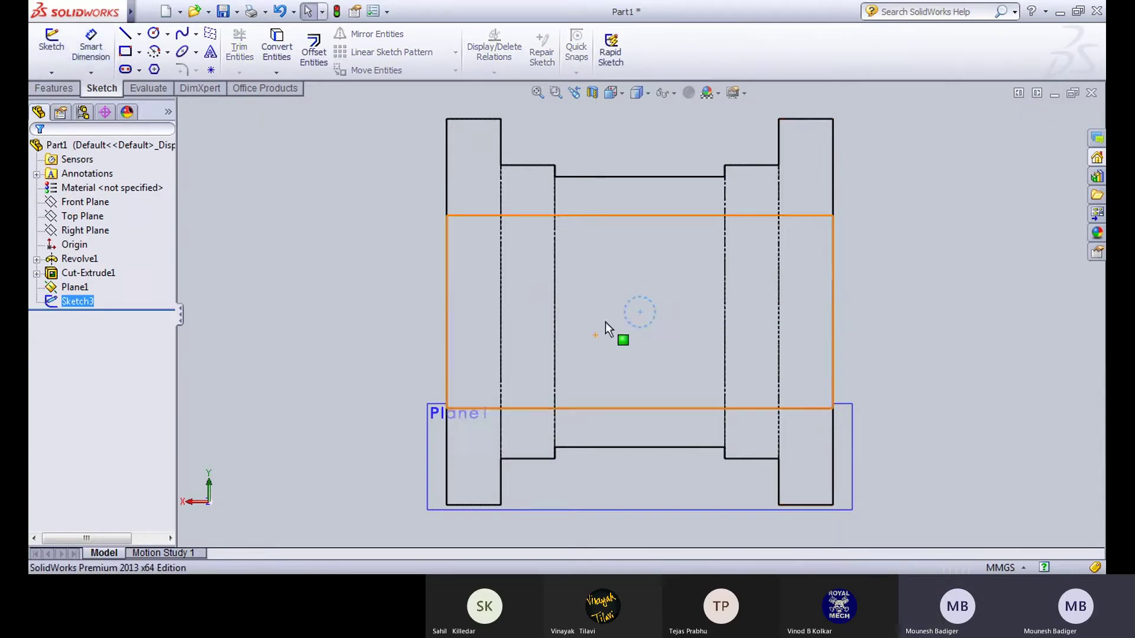
Step: Cut-extrude the 4 mm circle 10 mm blind, reversed into the bearing body, and show the model shaded with edges
mouse_move(400, 260)
middle_down()
mouse_move(495, 400)
mouse_move(542, 423)
mouse_move(551, 354)
mouse_move(617, 266)
middle_up()
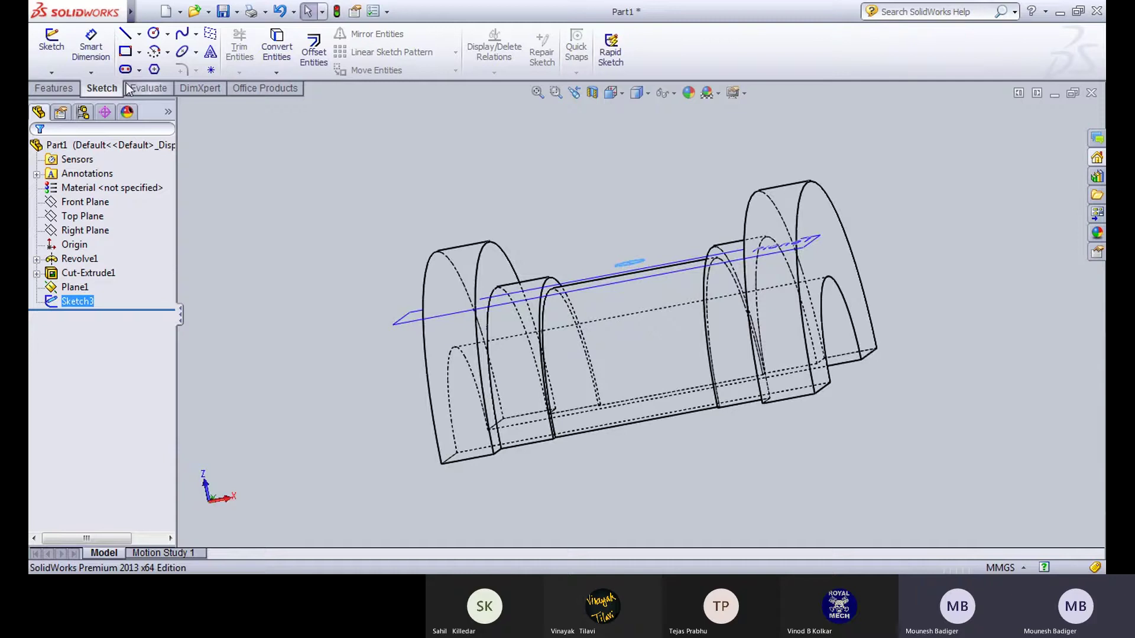
click(62, 92)
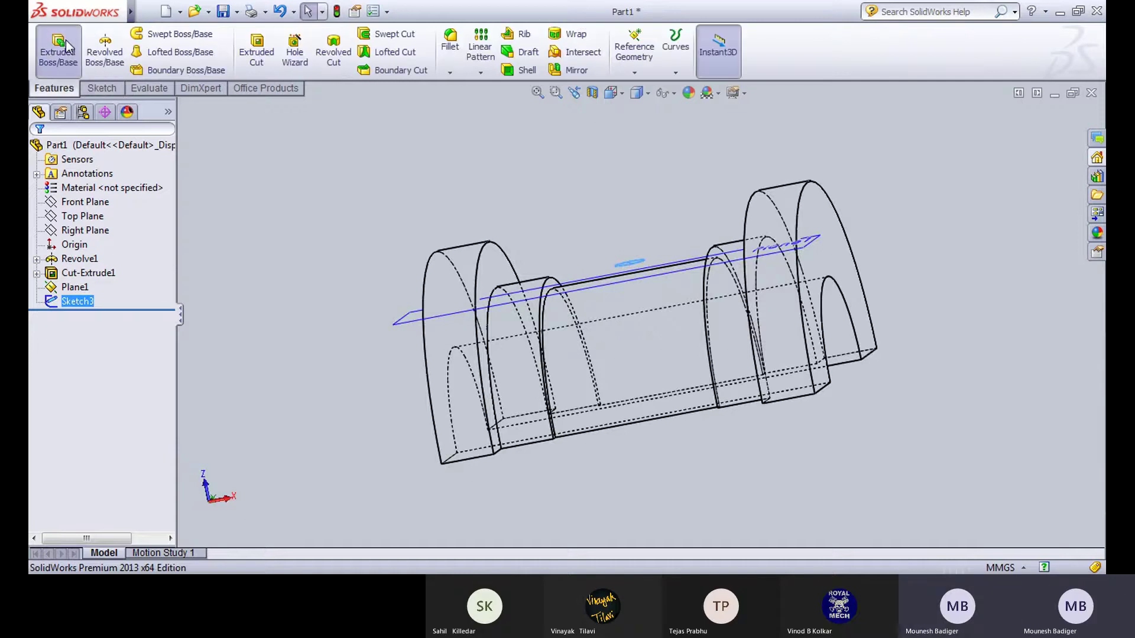
click(66, 40)
click(58, 151)
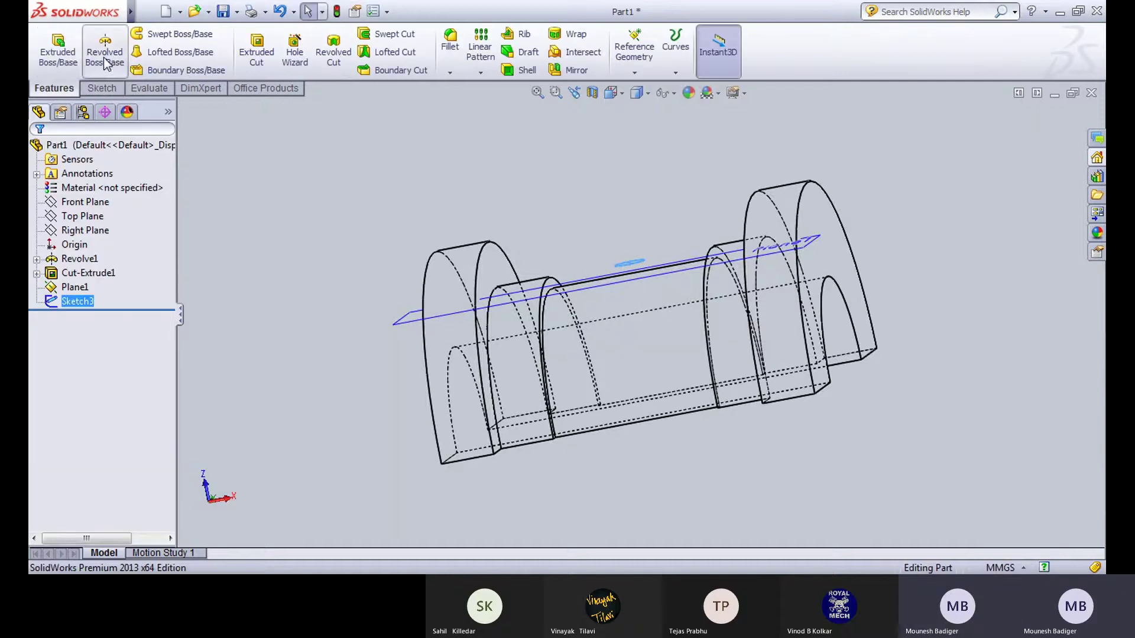
click(269, 50)
click(637, 92)
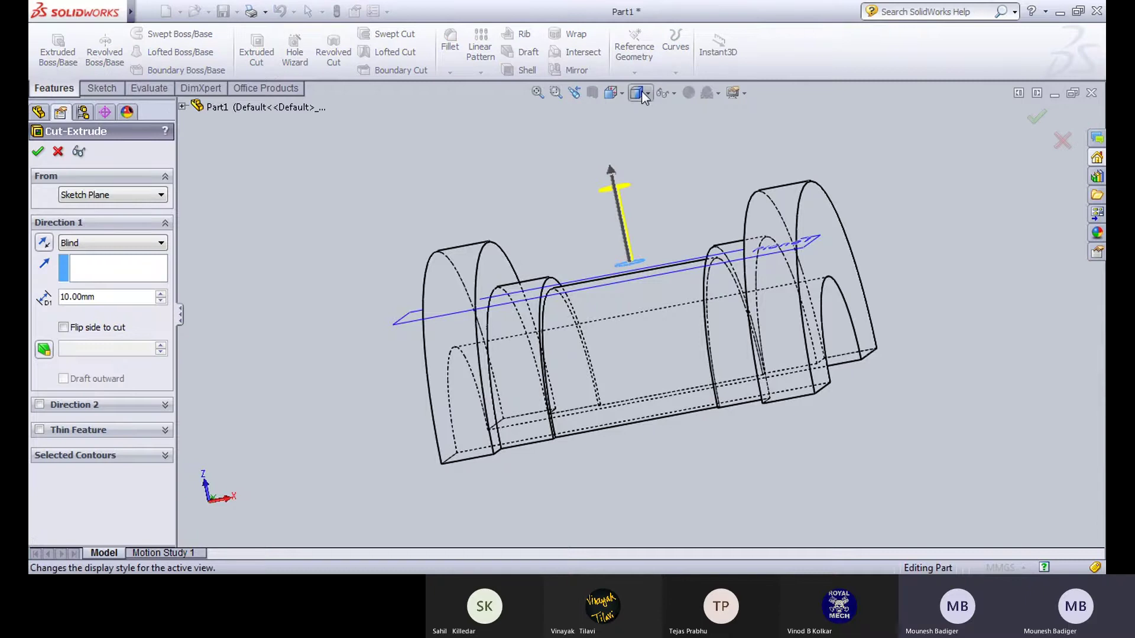
click(640, 113)
middle_drag(469, 191, 469, 202)
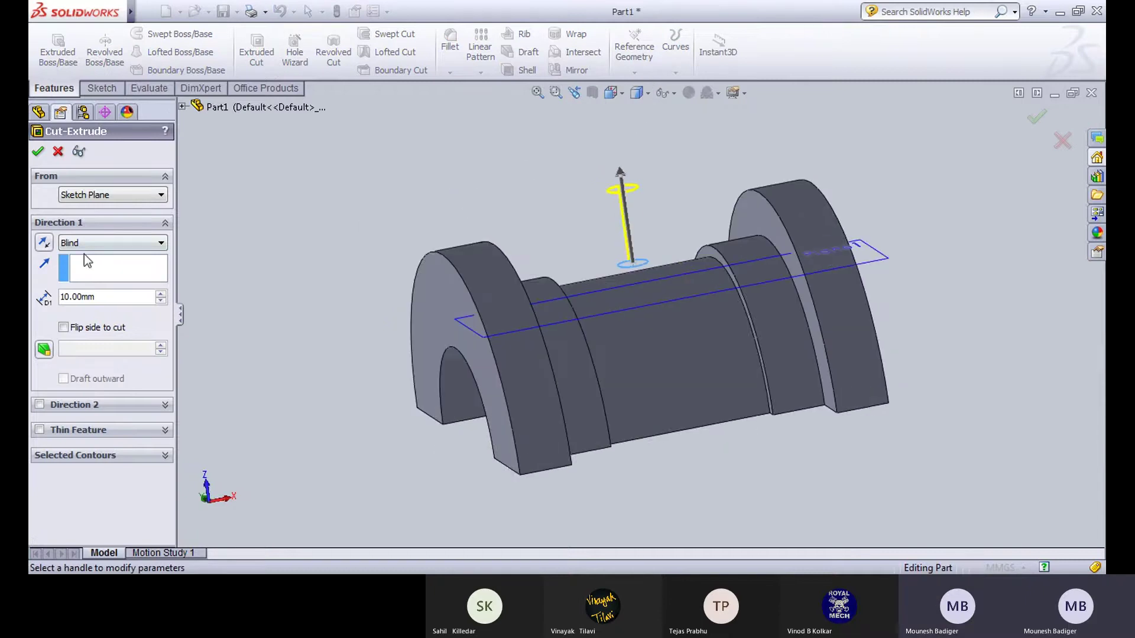
click(44, 243)
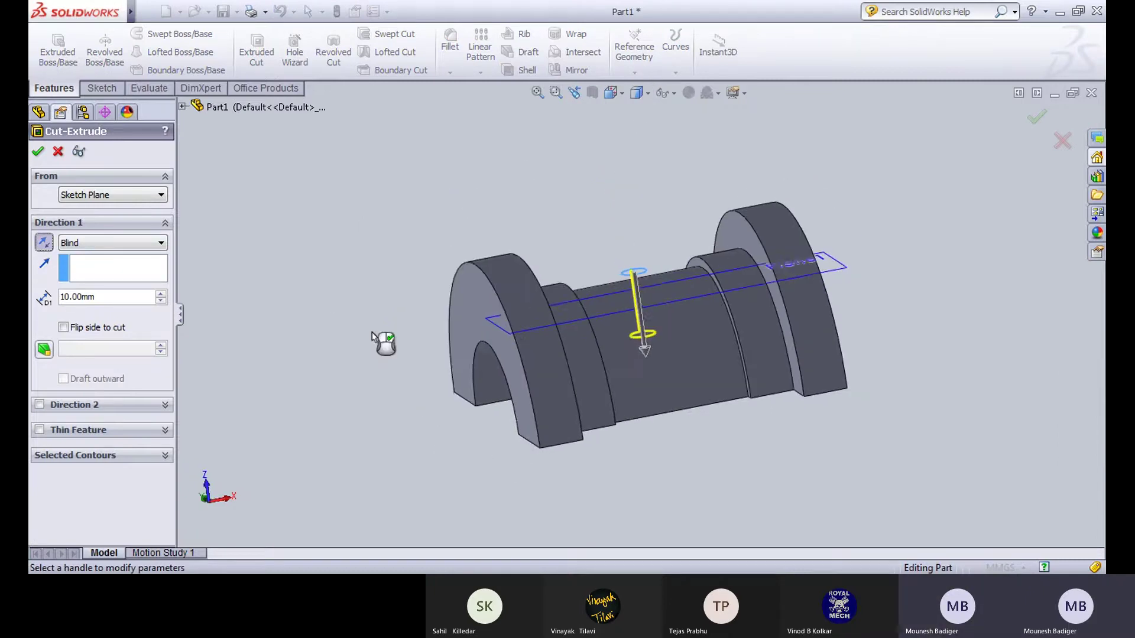
middle_drag(380, 341, 489, 284)
click(37, 151)
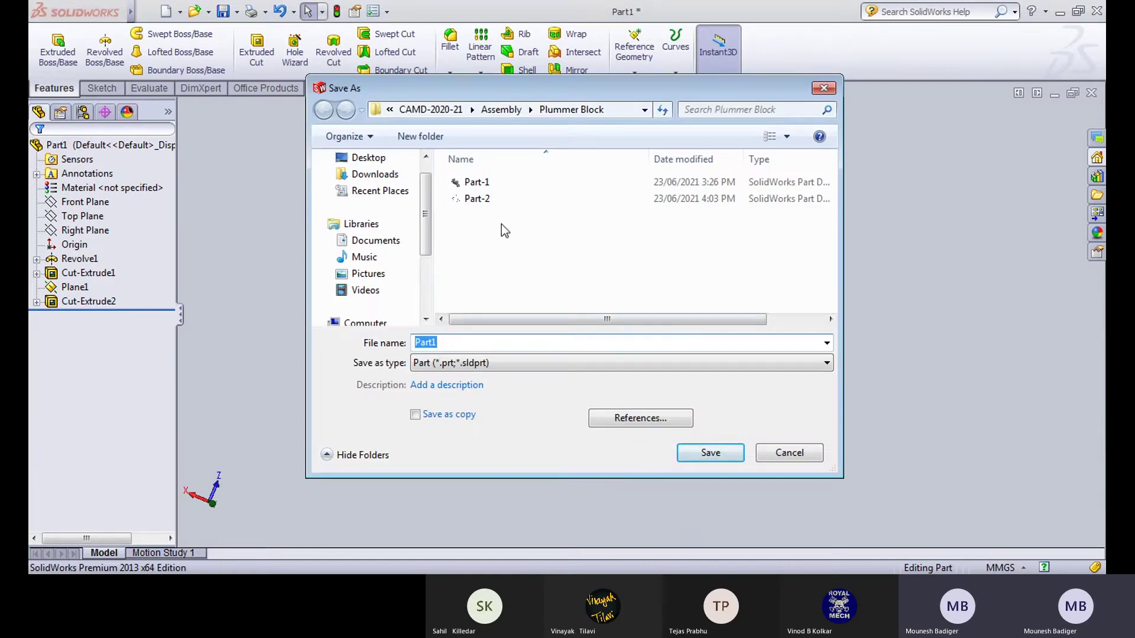
Step: Save the bearing half with the hole as Part-4 in the Plummer Block folder
click(500, 206)
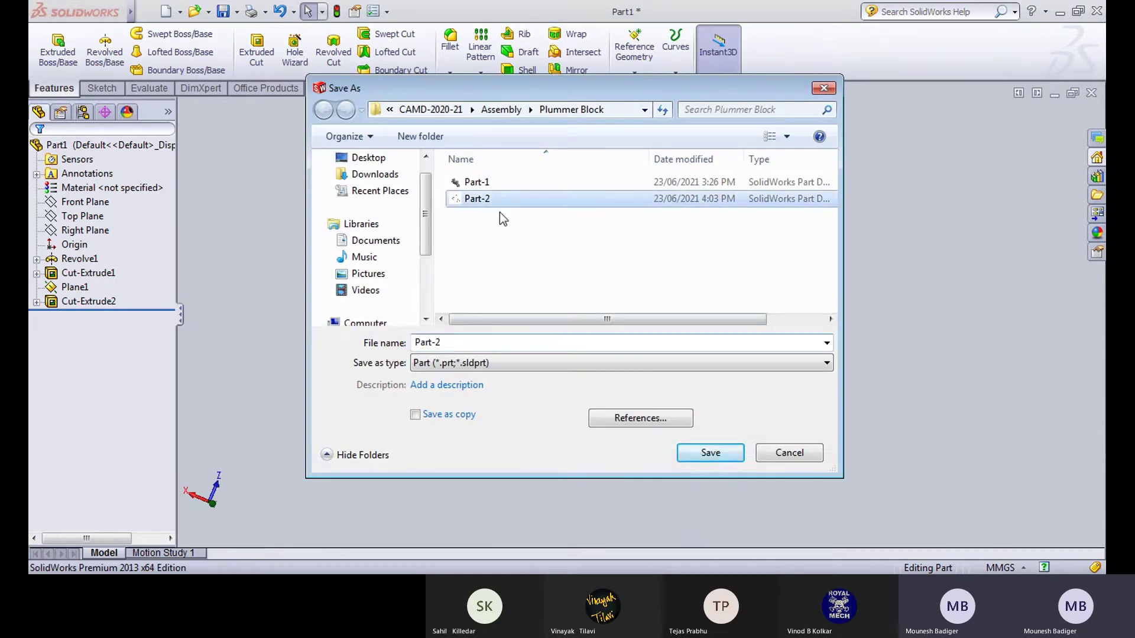
click(499, 347)
click(499, 347)
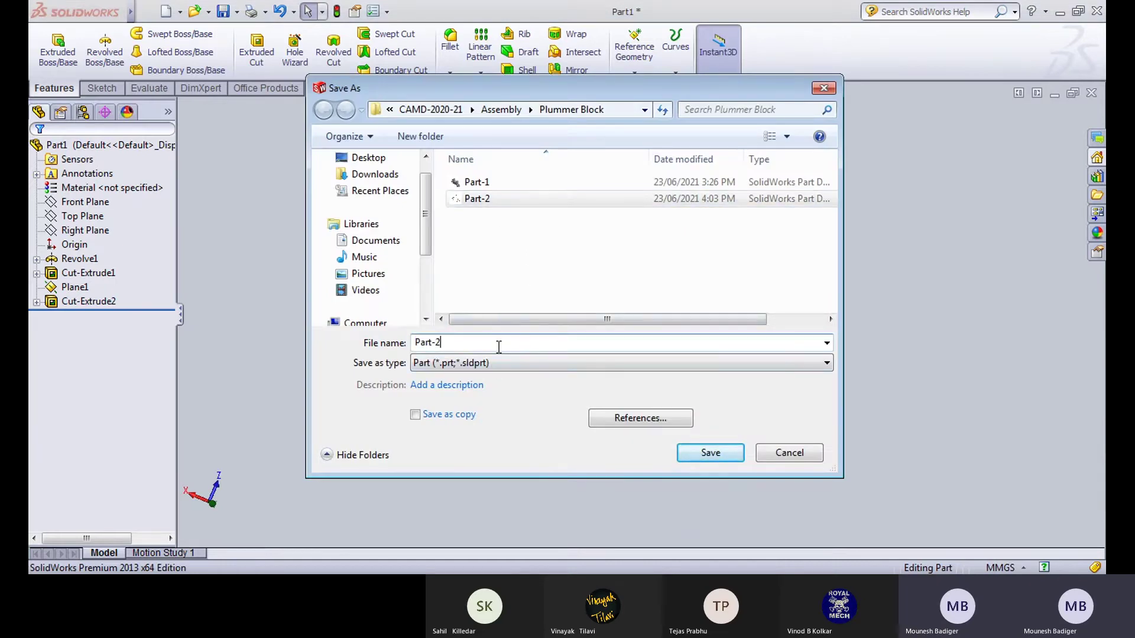
key(BackSpace)
text(3)
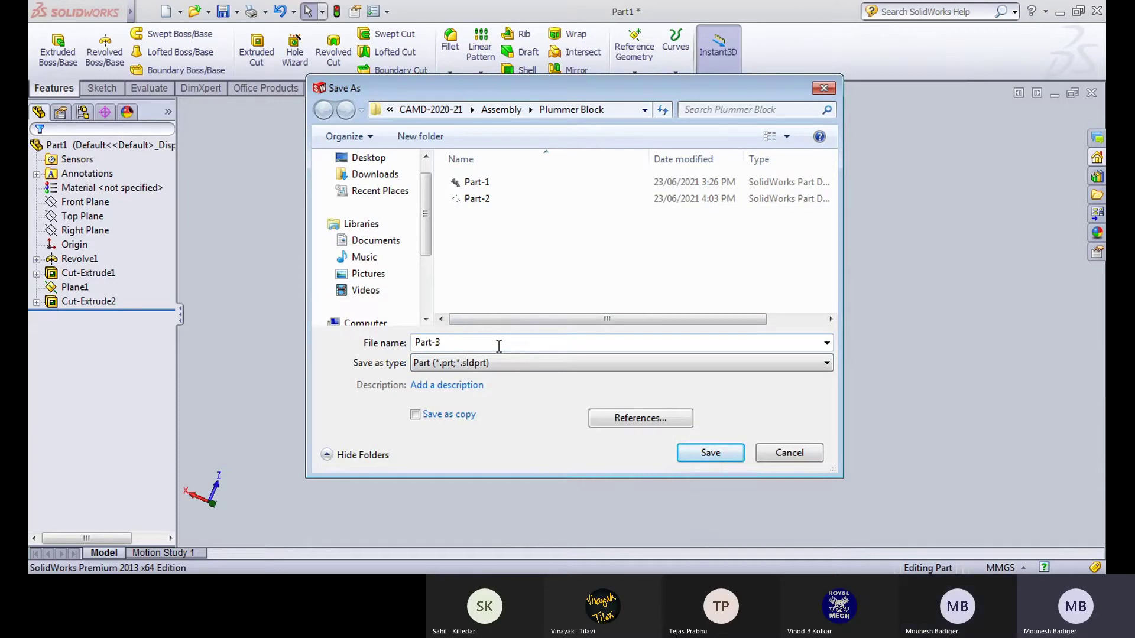
key(BackSpace)
text(4)
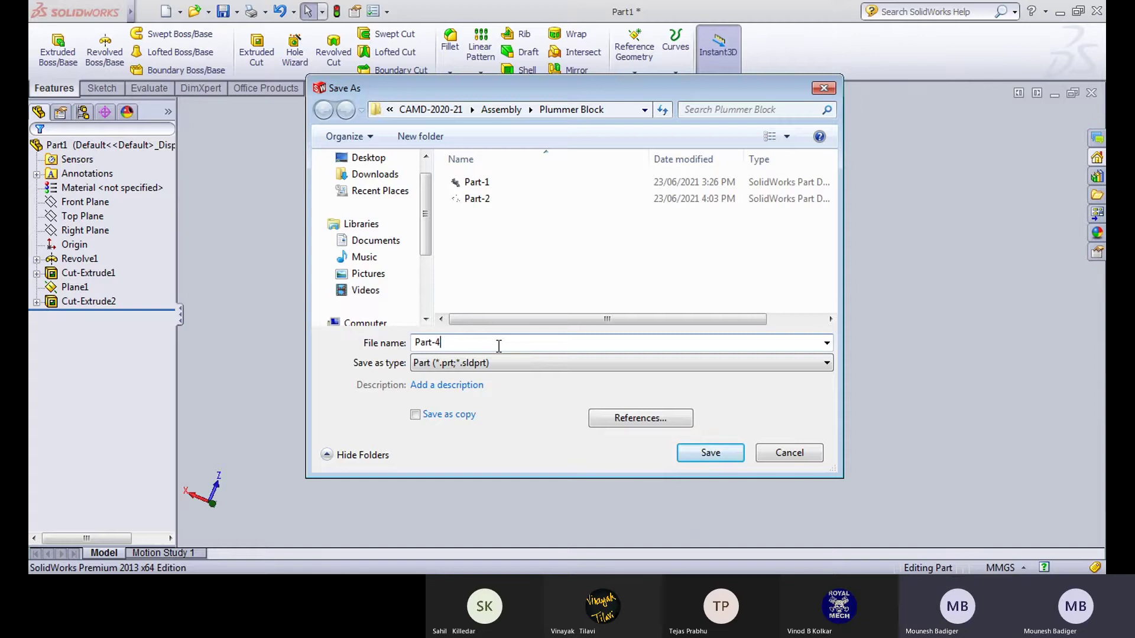
key(Return)
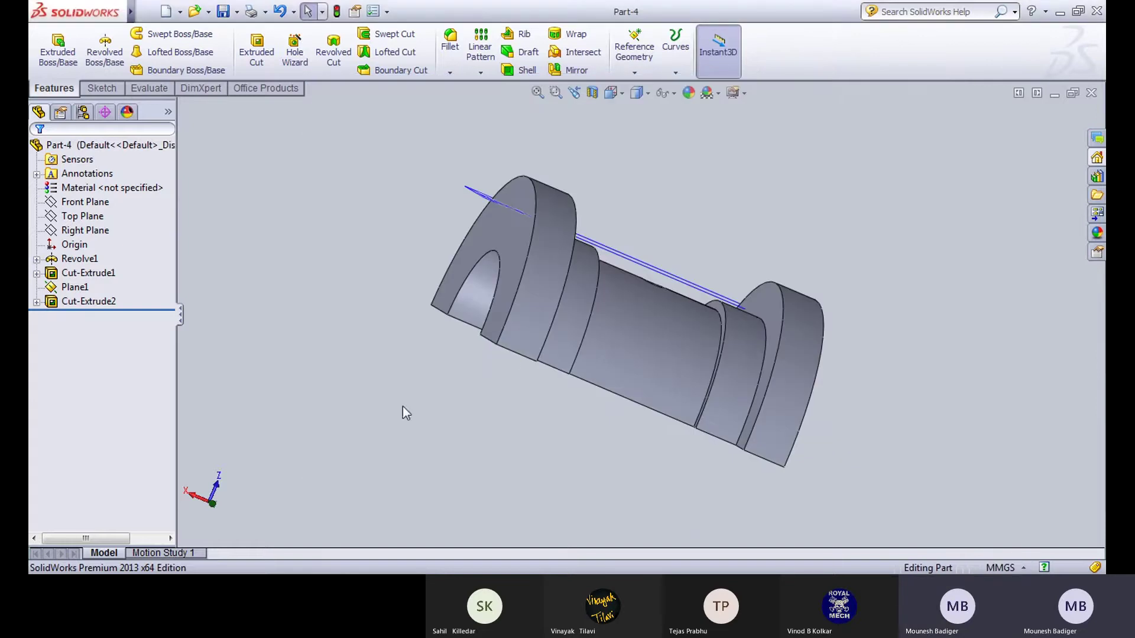
Step: Save the part under the new name Part-3 in the same Plummer Block folder
click(237, 12)
click(266, 41)
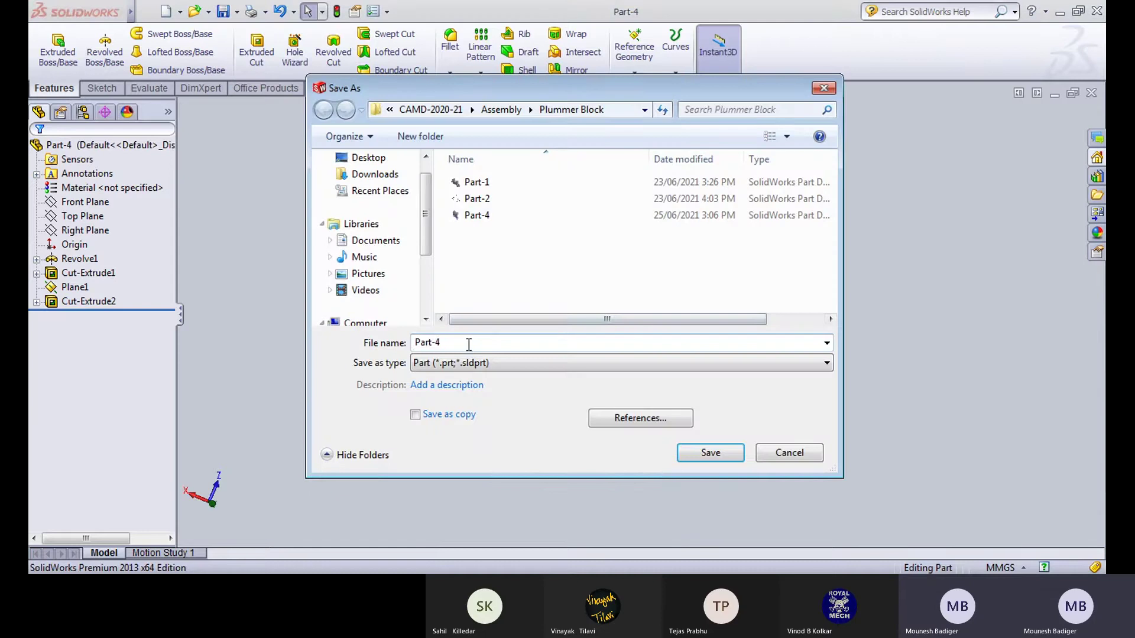
key(BackSpace)
text(3)
click(714, 454)
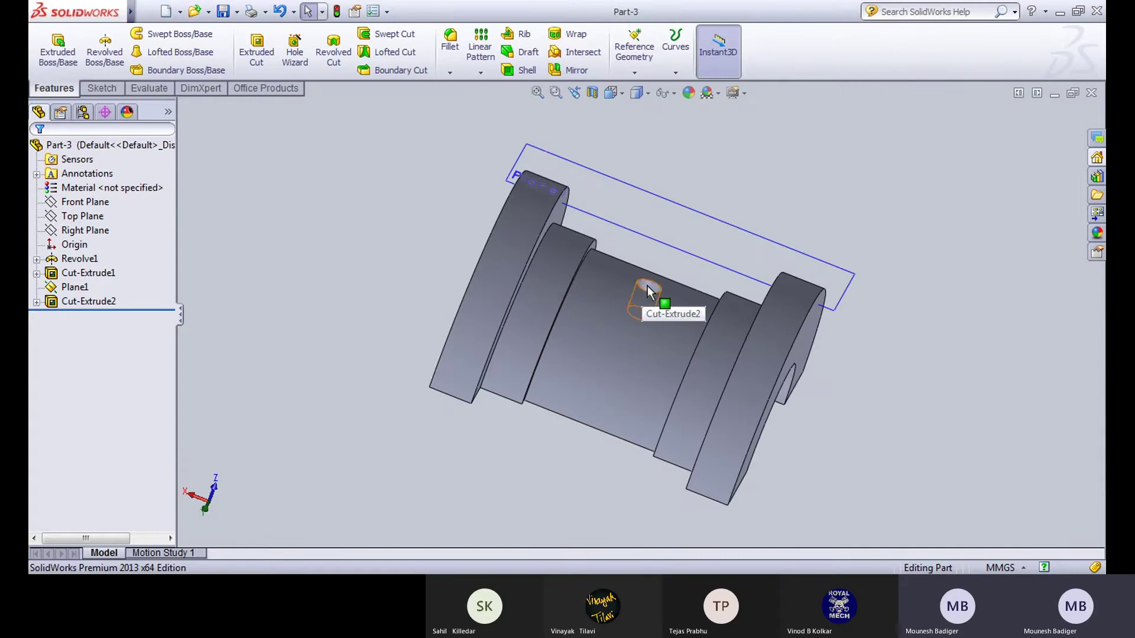
Step: Review the small hole's cut definition and its sketch relative to the offset plane, then close the sketch
click(650, 291)
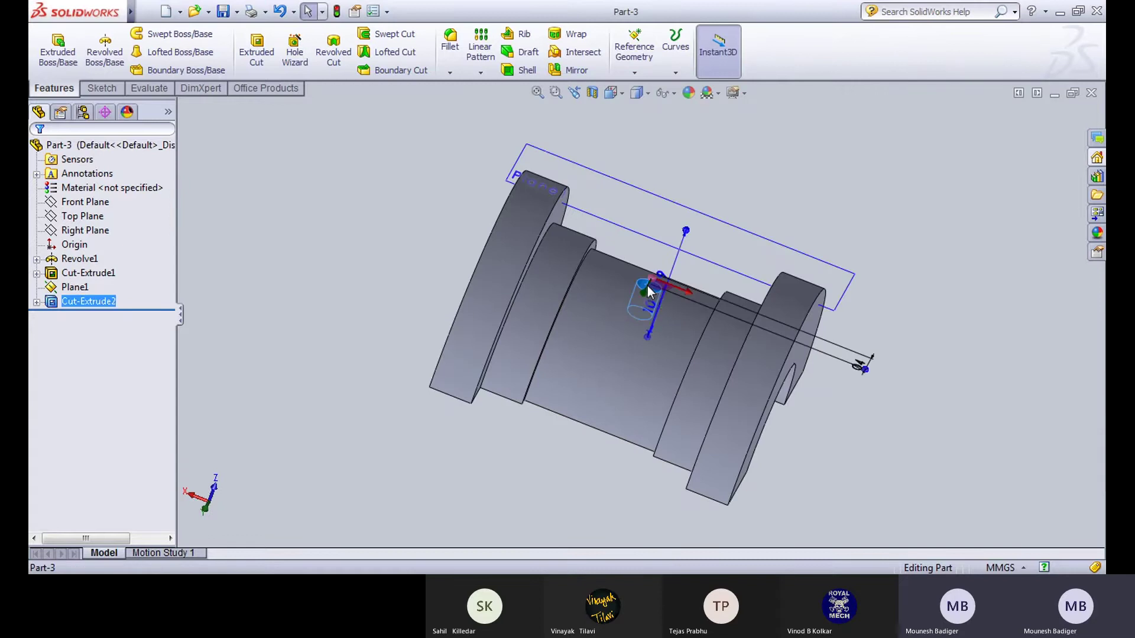
click(701, 228)
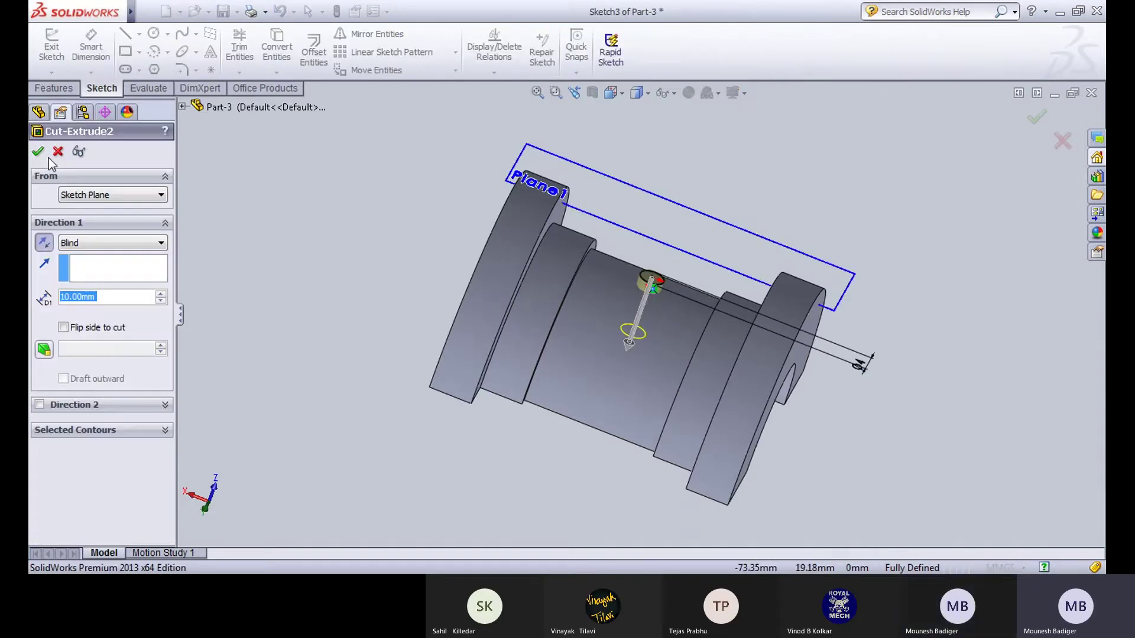
click(37, 151)
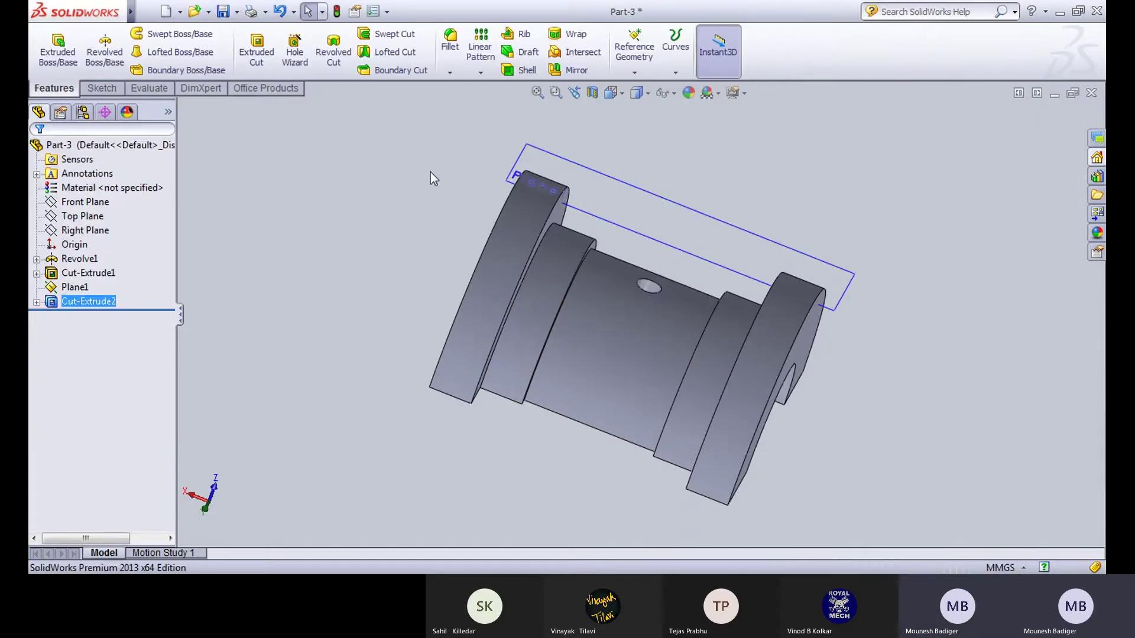
click(648, 283)
click(717, 213)
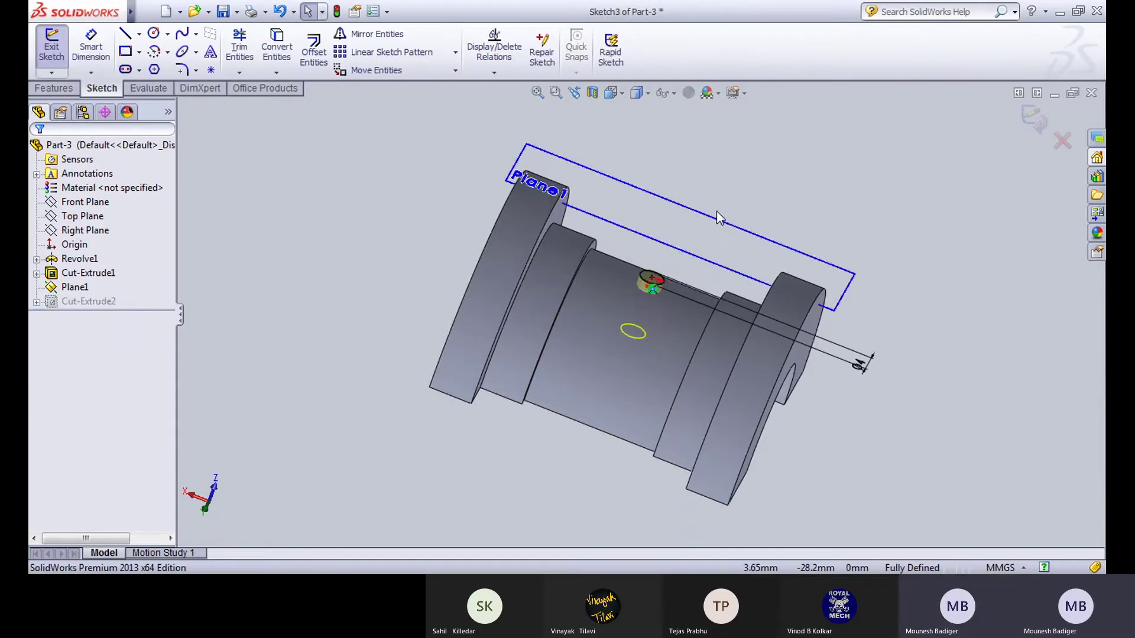
middle_drag(467, 252, 503, 299)
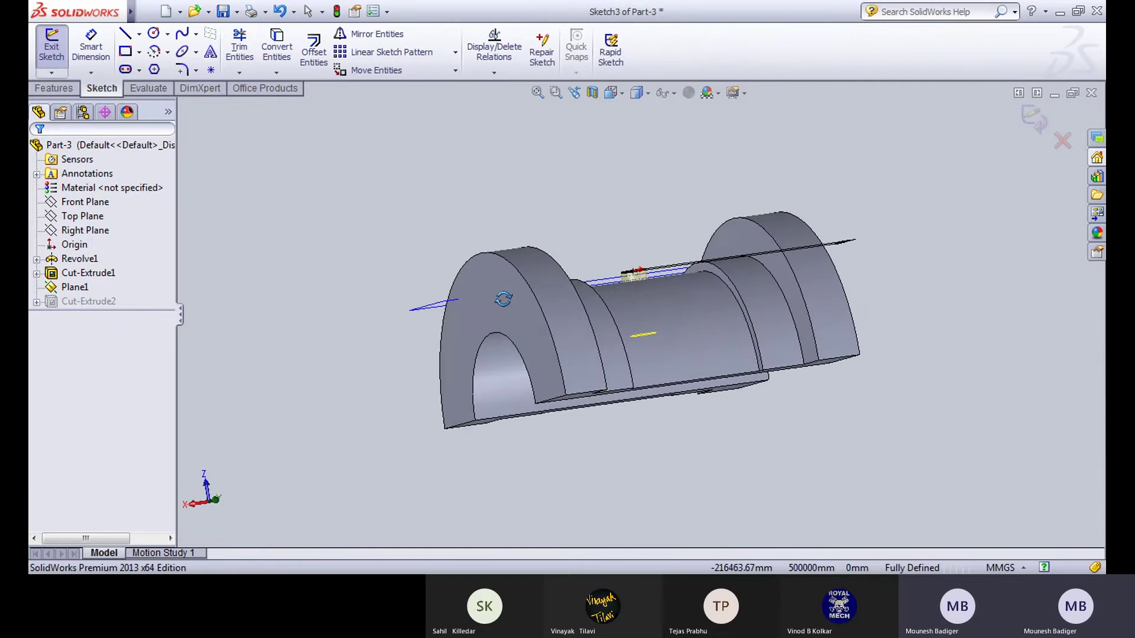
click(51, 47)
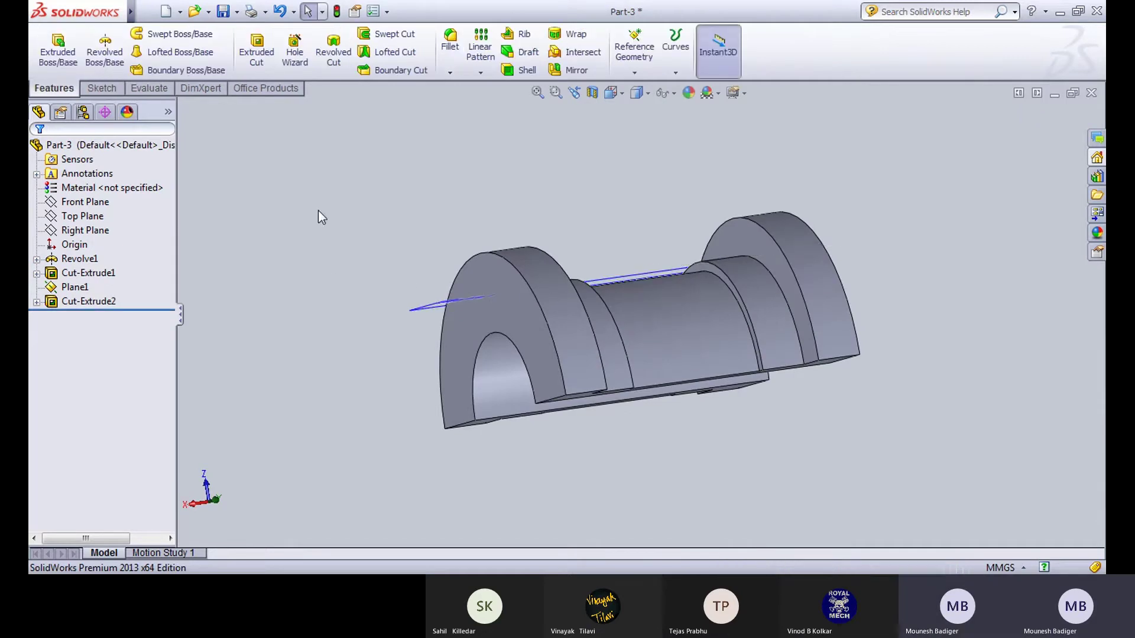
Step: Delete the small hole's extruded cut from Part-3 while keeping its circle sketch
key(ctrl+7)
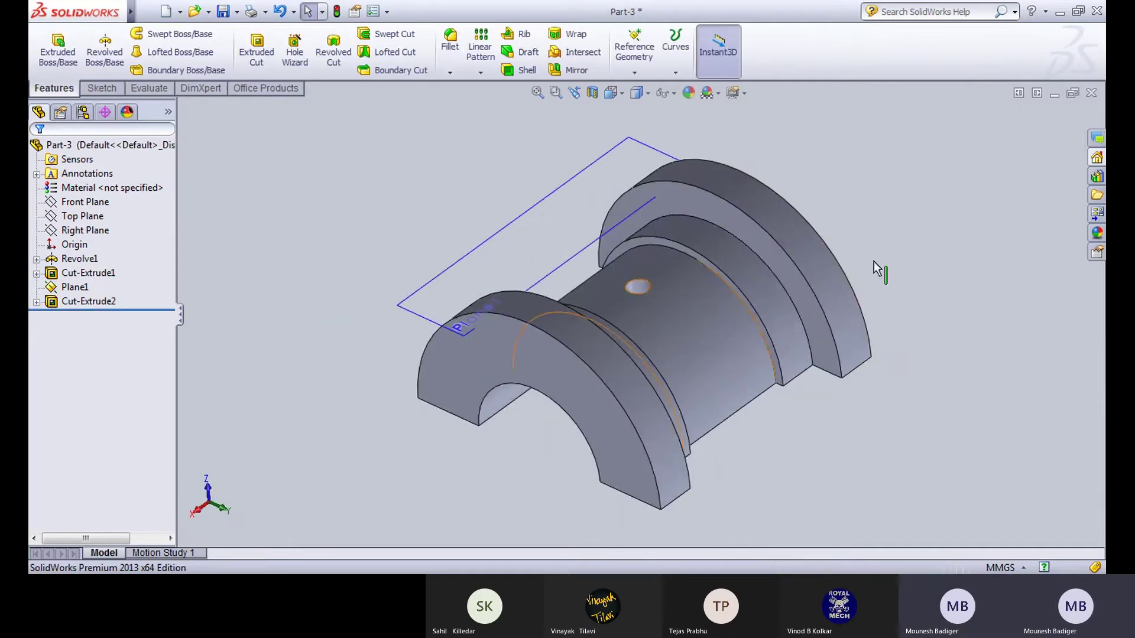
click(638, 290)
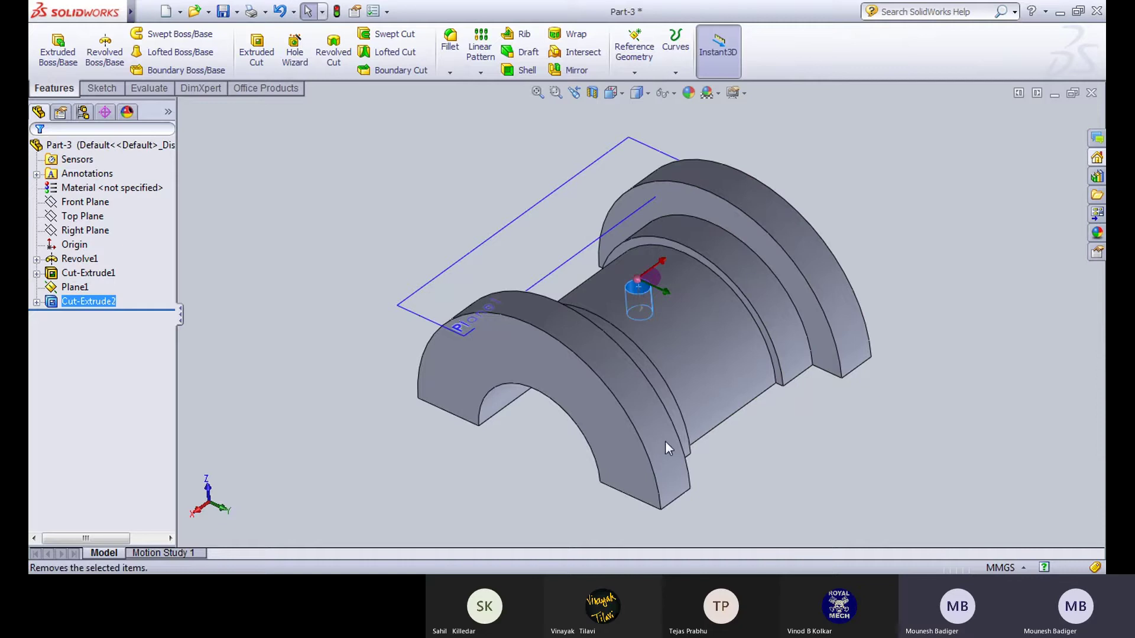
key(Delete)
click(665, 205)
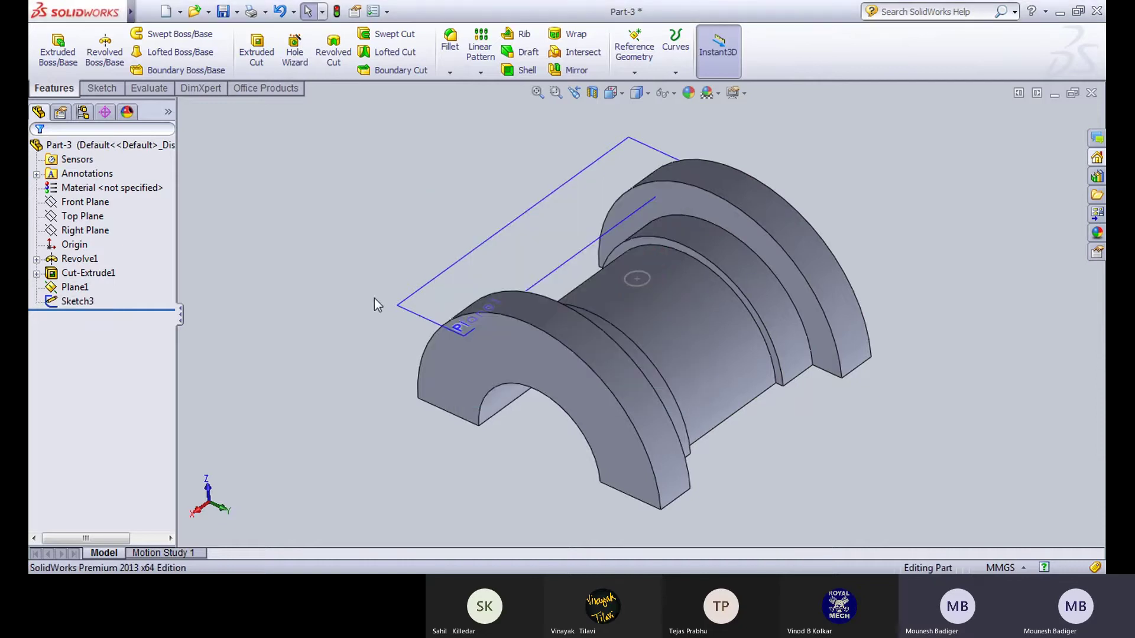
Step: Inspect the remaining circle sketch on the body, then check the locating pin's diameter and height on part 3 in the reference drawing
mouse_move(342, 312)
middle_down()
mouse_move(408, 230)
mouse_move(410, 197)
mouse_move(387, 273)
middle_up()
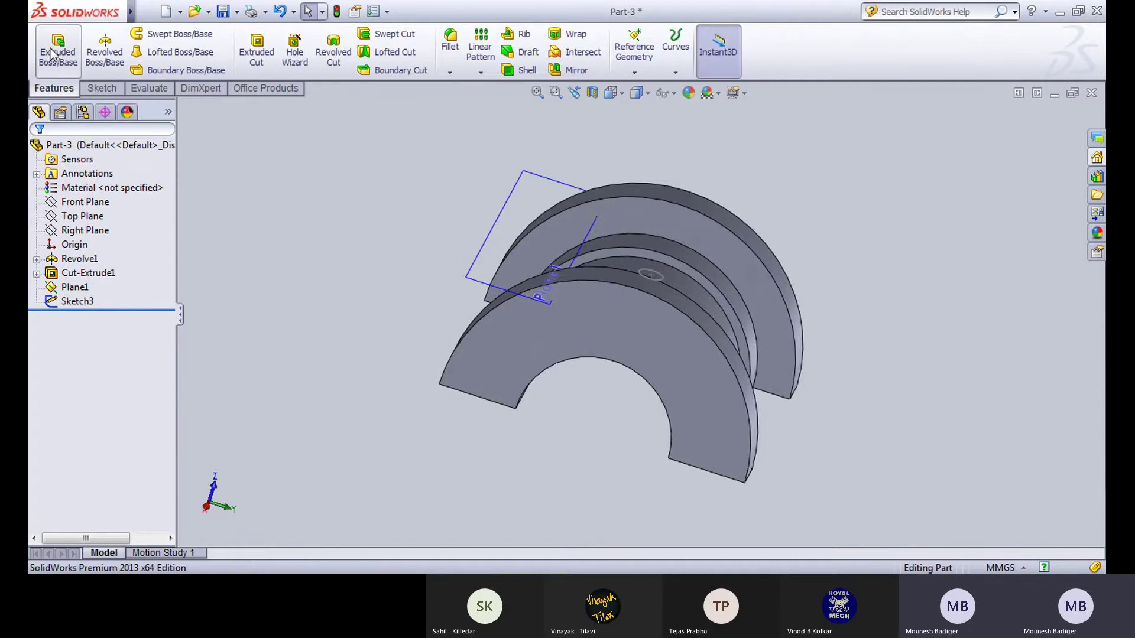
middle_drag(421, 260, 496, 271)
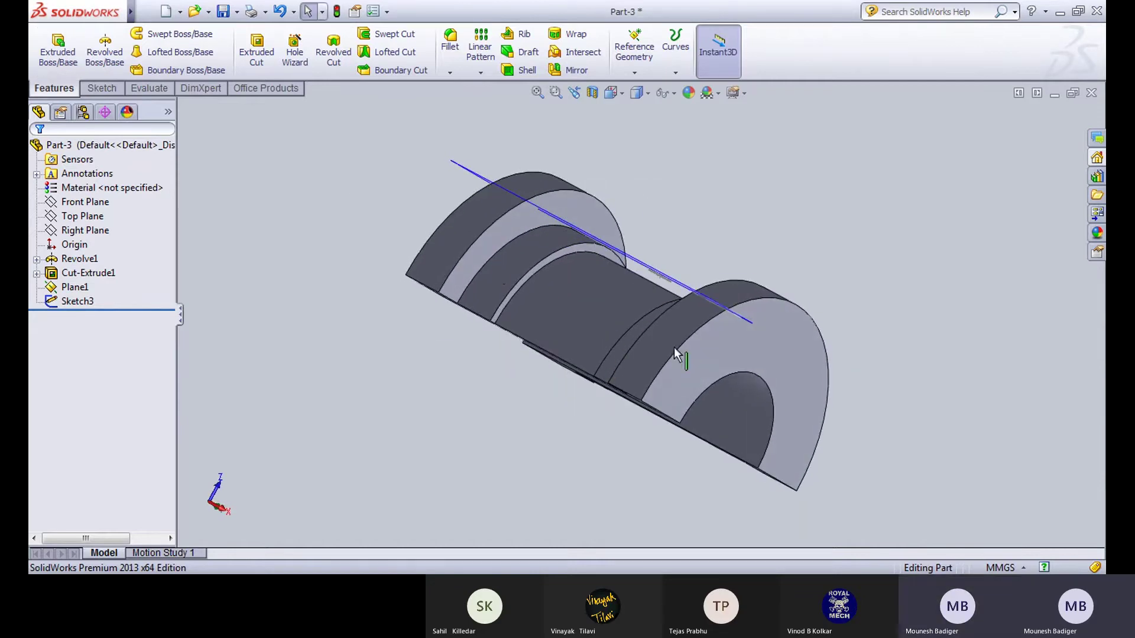
scroll(602, 336, down, 4)
scroll(620, 357, up, 6)
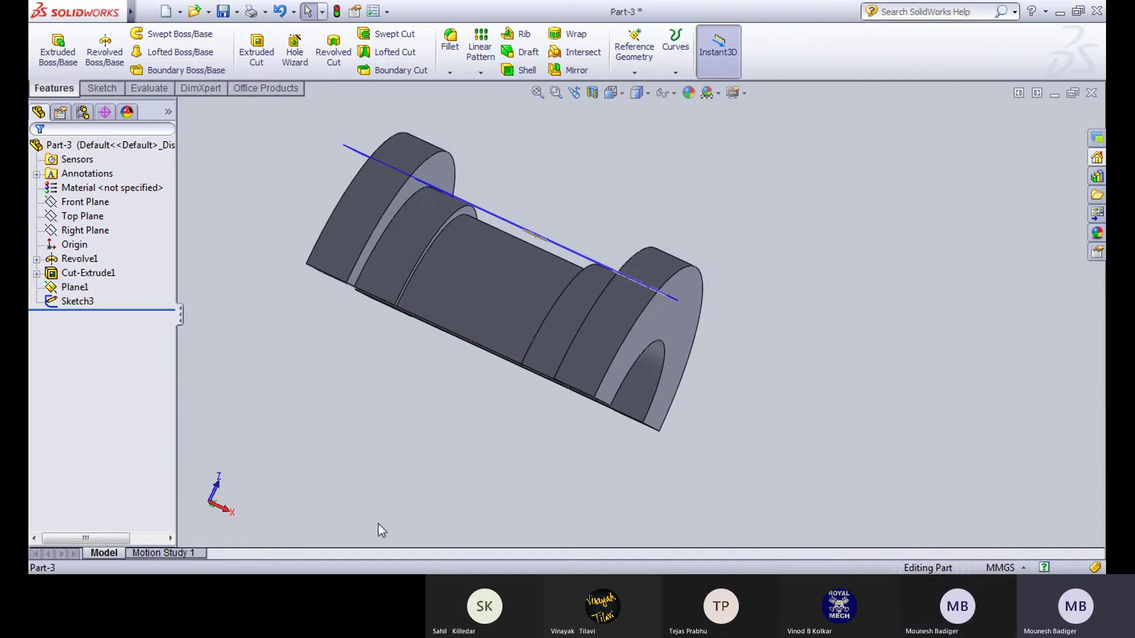
key(ctrl+Tab)
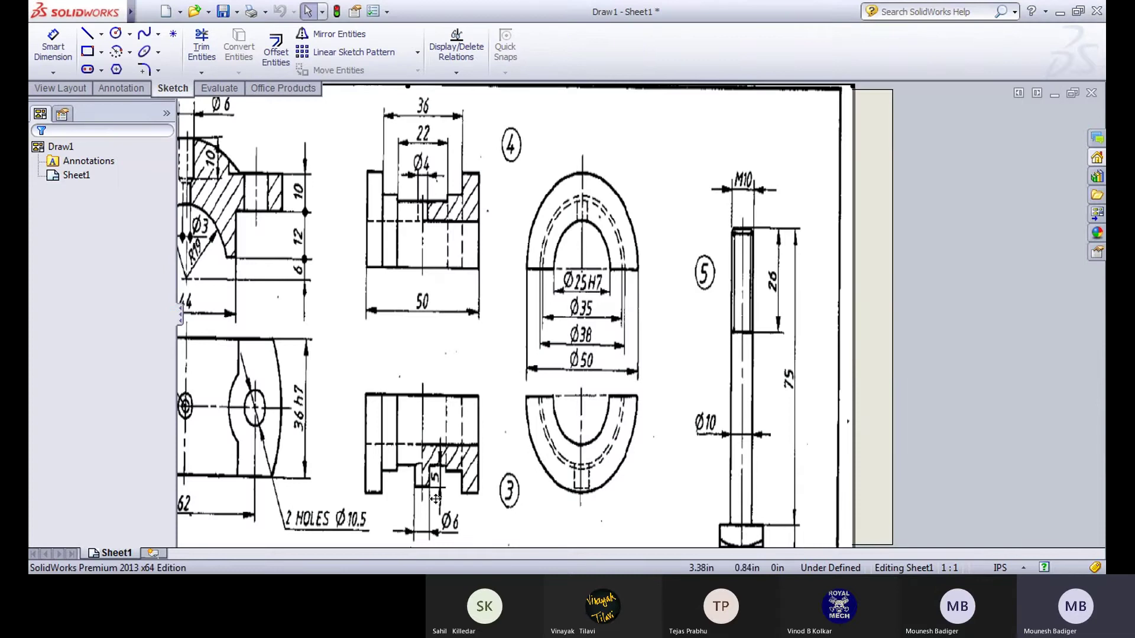
scroll(438, 518, down, 2)
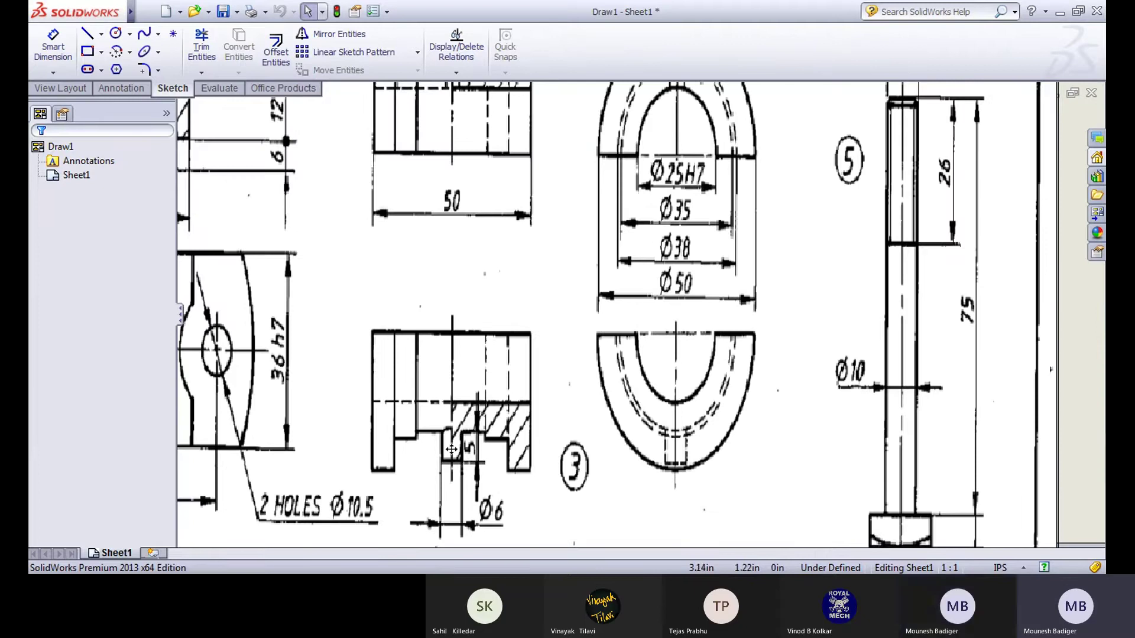
key(z)
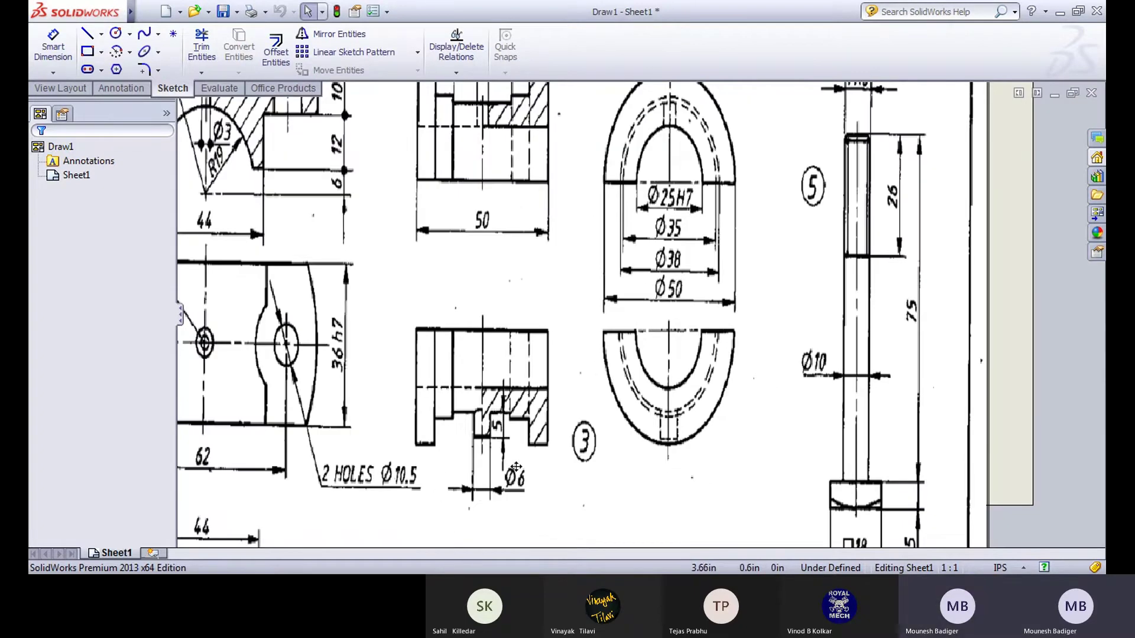
Step: Set the diameter of Part-3's existing circle sketch to 6 mm and close the sketch
key(z)
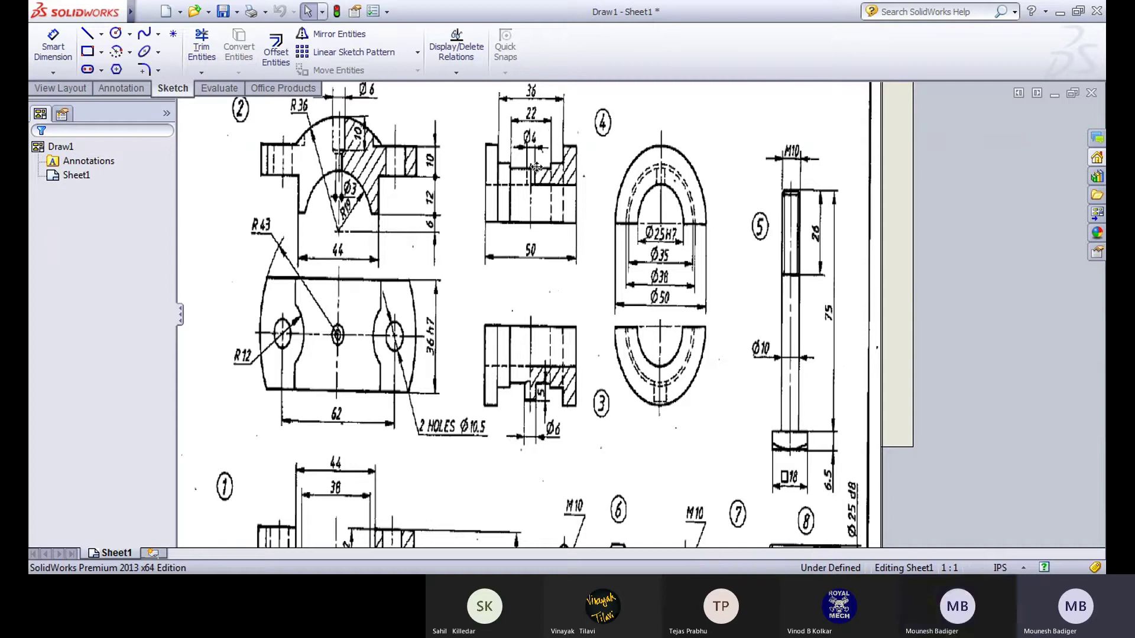
scroll(500, 115, down, 2)
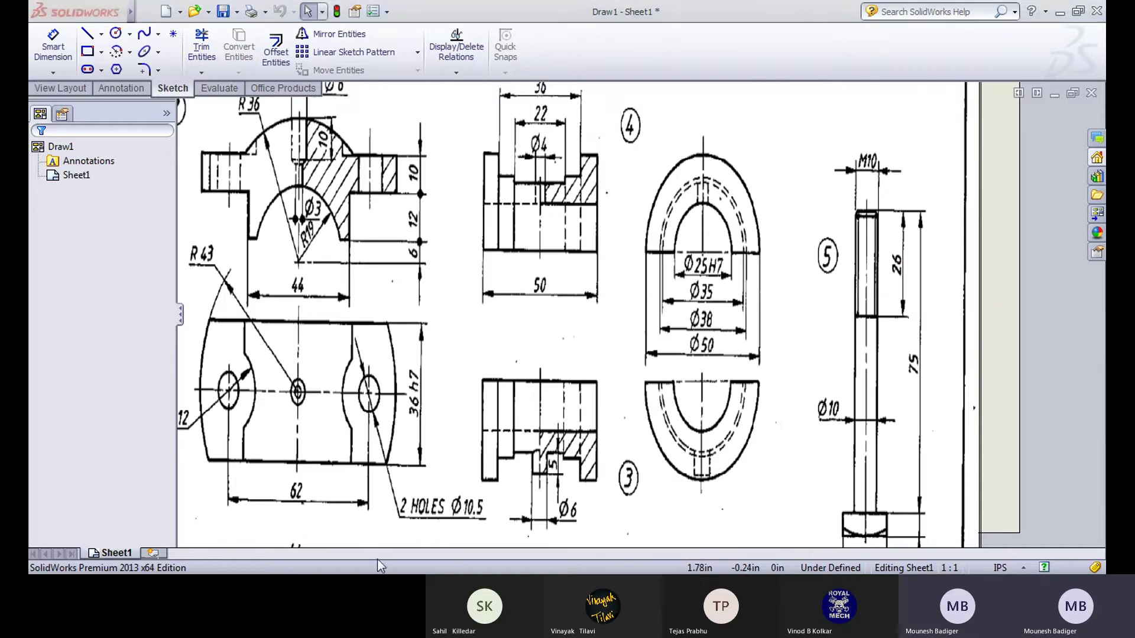
key(ctrl+Tab)
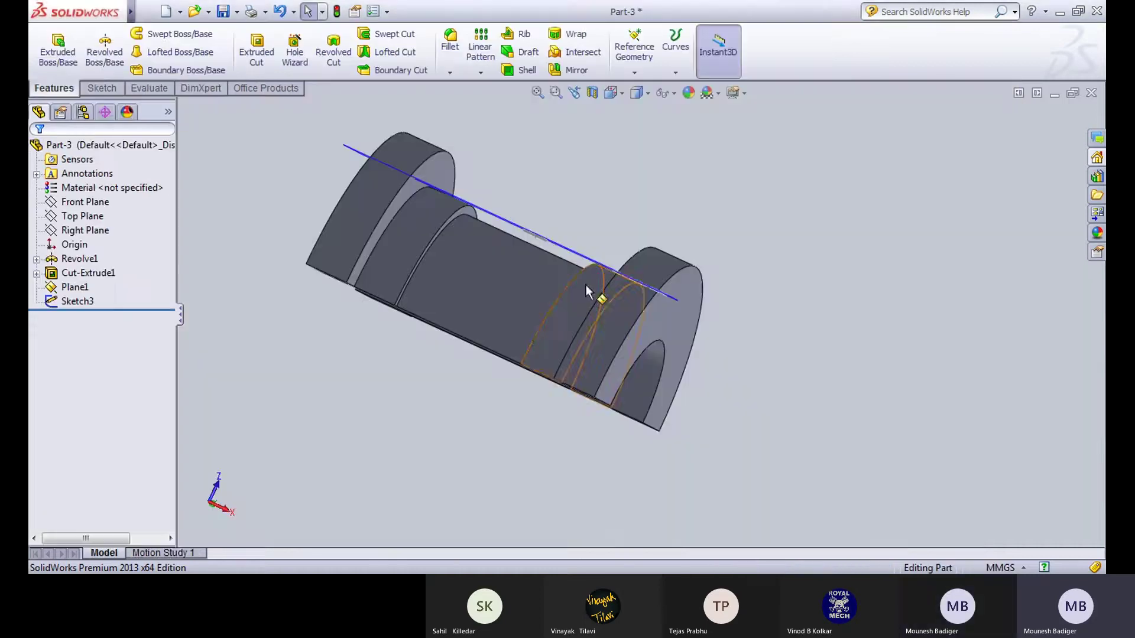
mouse_move(587, 285)
middle_down()
mouse_move(583, 216)
mouse_move(529, 236)
middle_up()
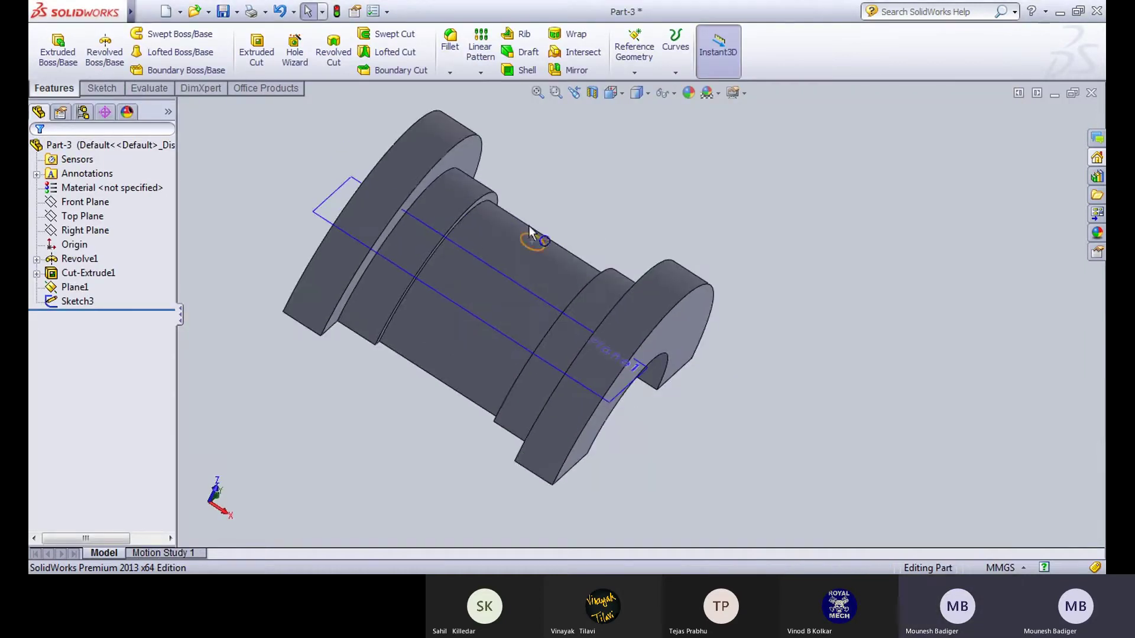
click(102, 88)
click(83, 12)
click(92, 13)
click(52, 39)
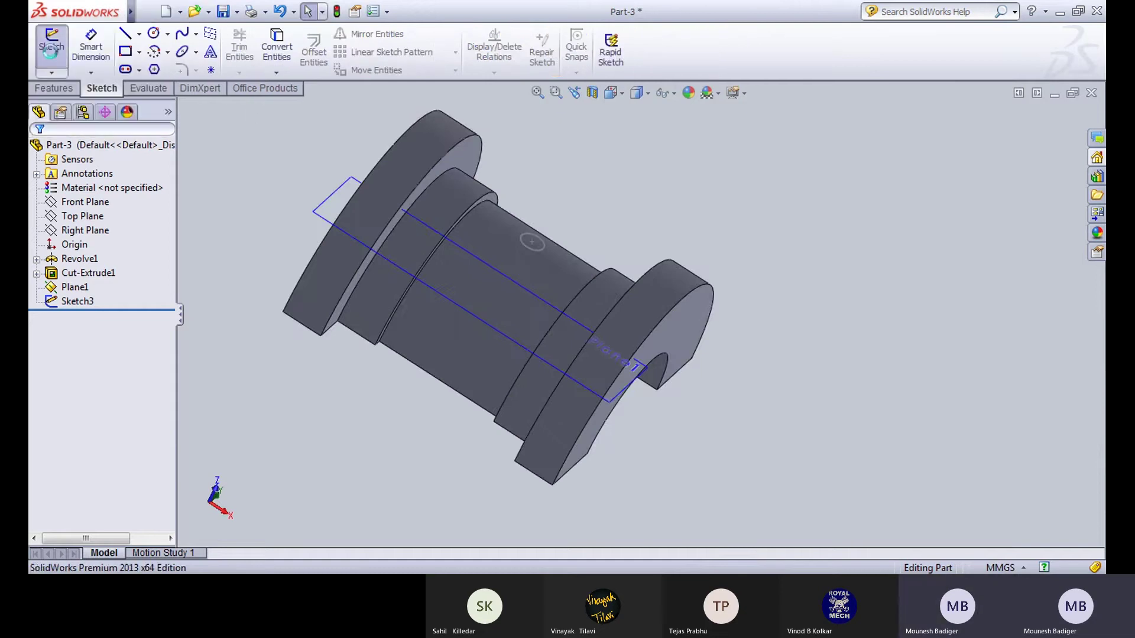
click(528, 250)
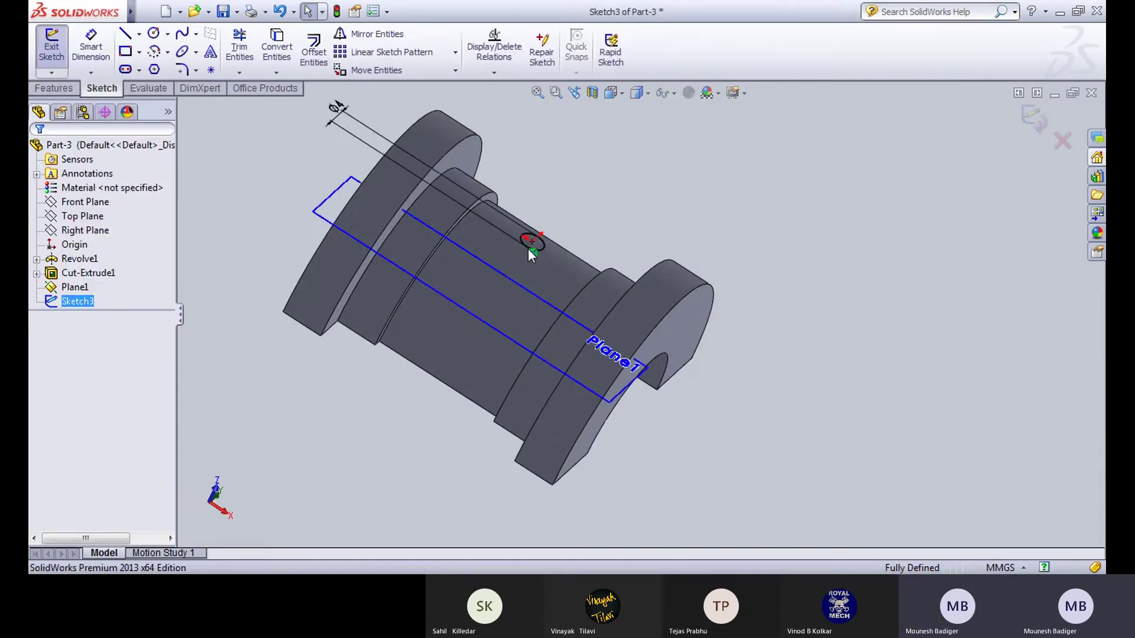
double_click(336, 108)
text(6)
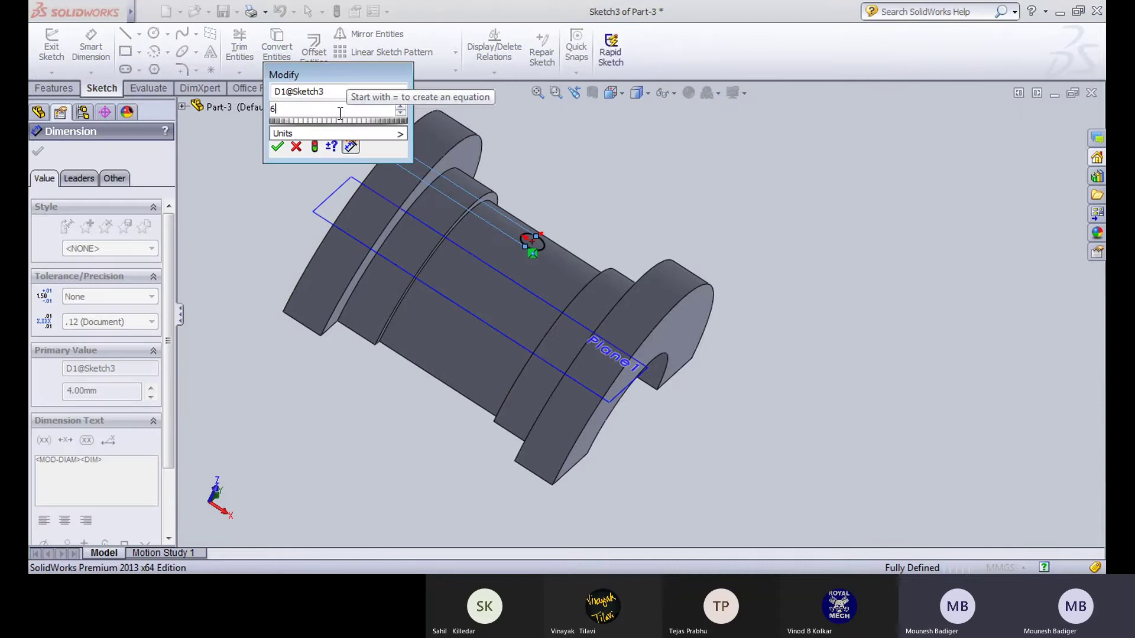
key(Return)
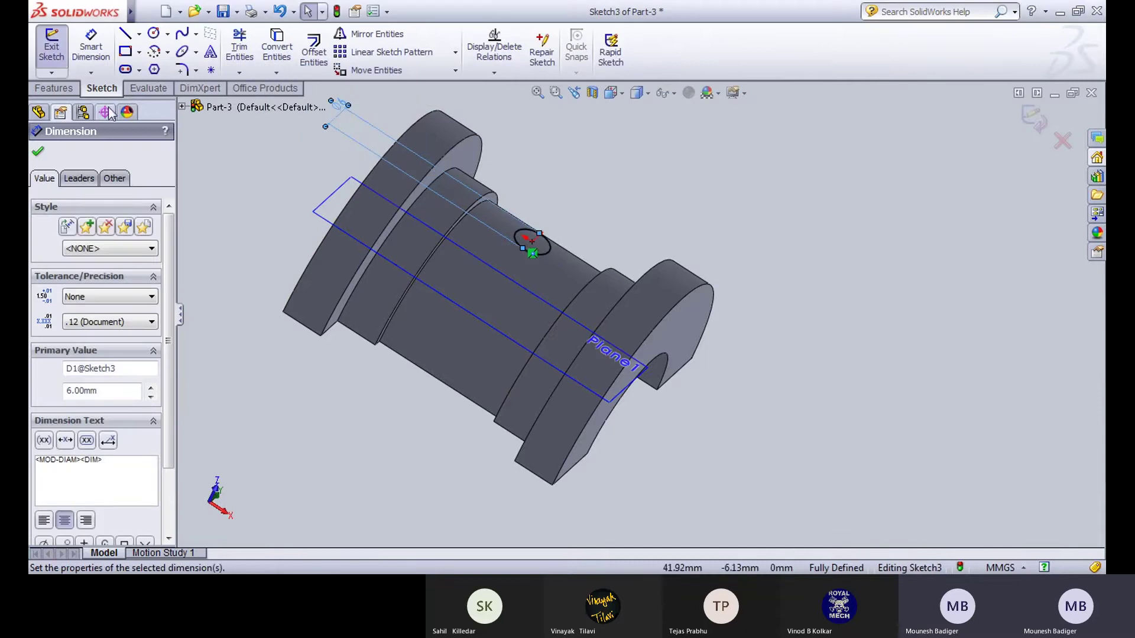
click(51, 48)
middle_drag(264, 231, 545, 258)
click(535, 298)
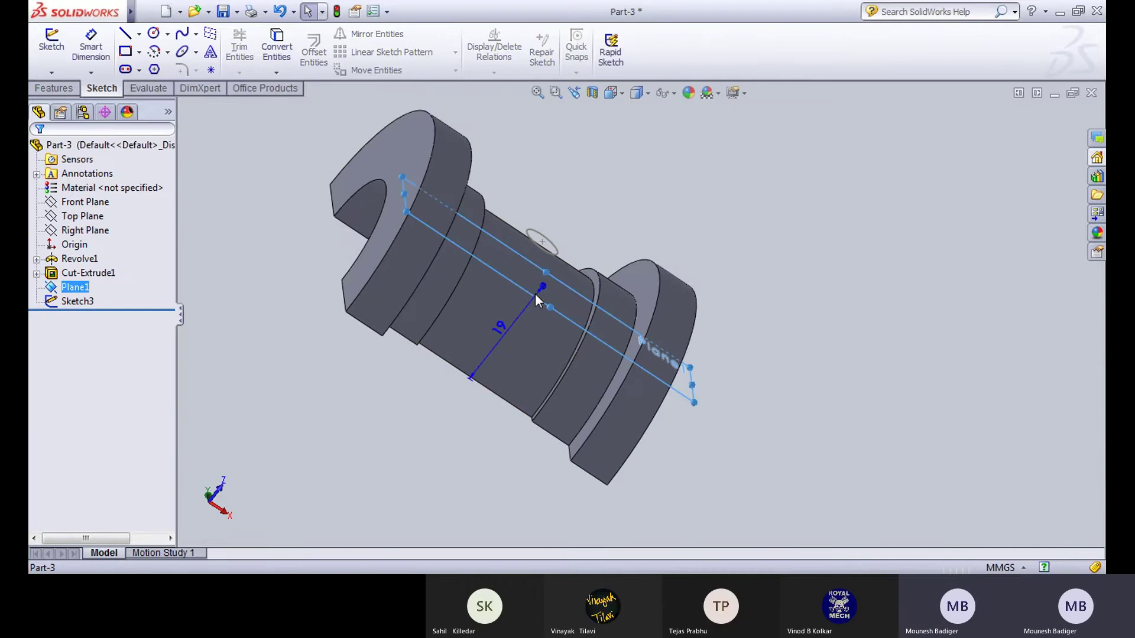
click(599, 240)
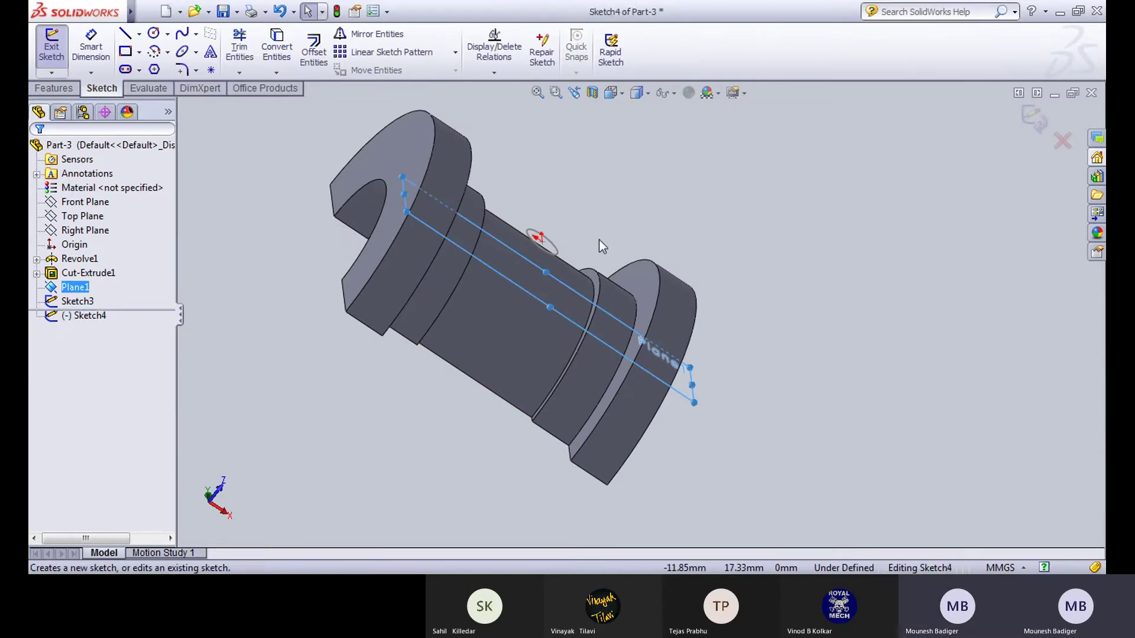
click(52, 47)
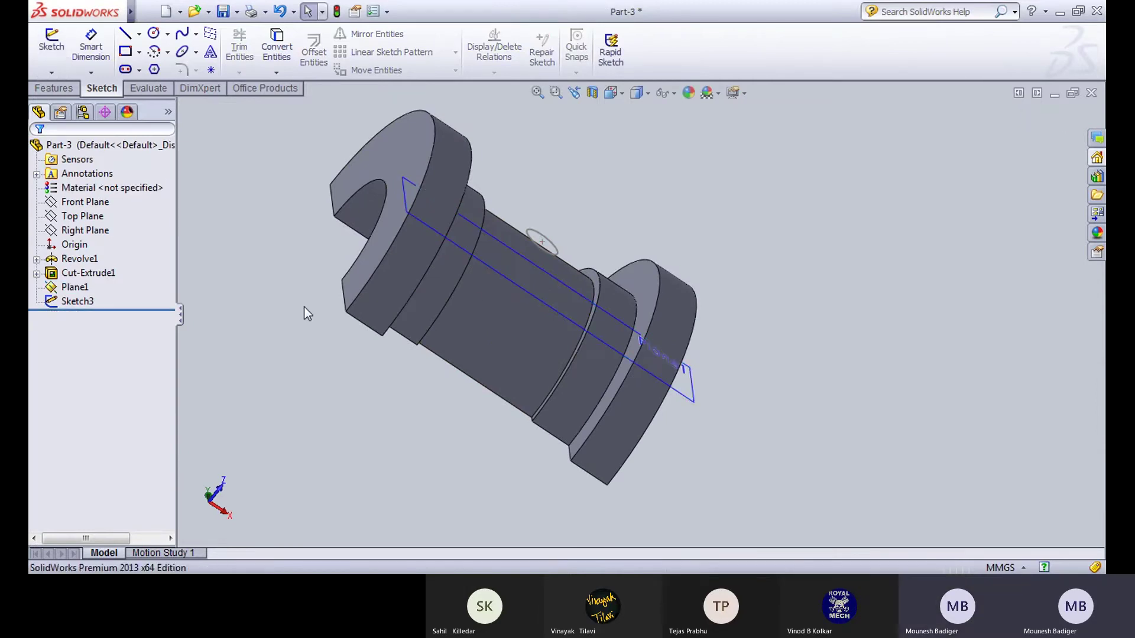
Step: Examine the circle's position on Part-3 relative to the offset plane and the central cylindrical surface from several orientations
middle_drag(324, 380, 287, 352)
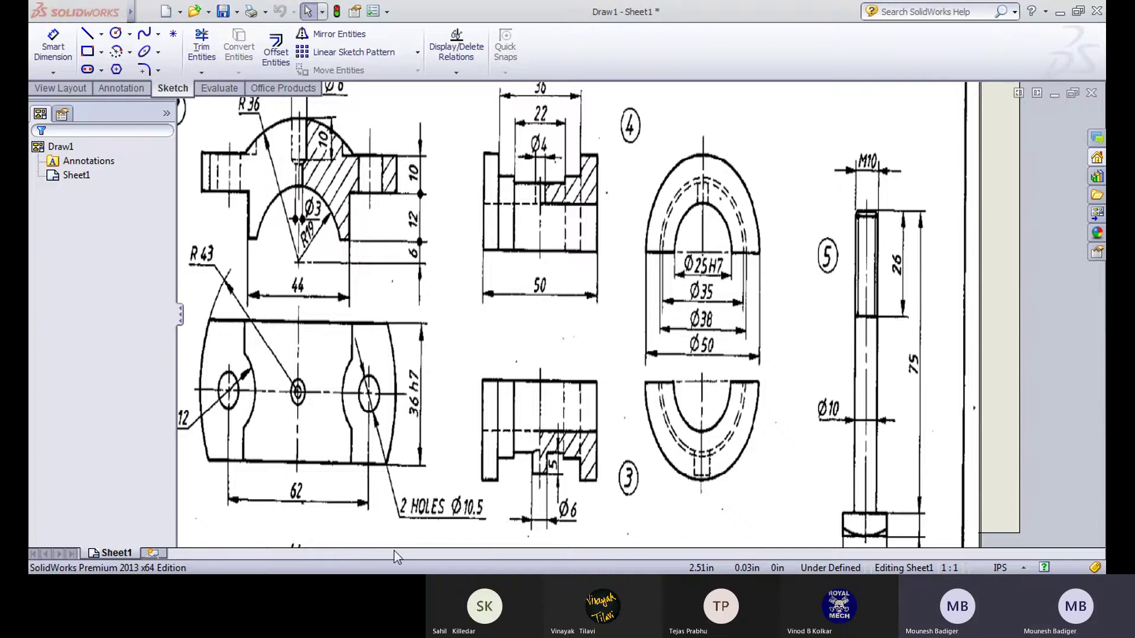
key(ctrl+Tab)
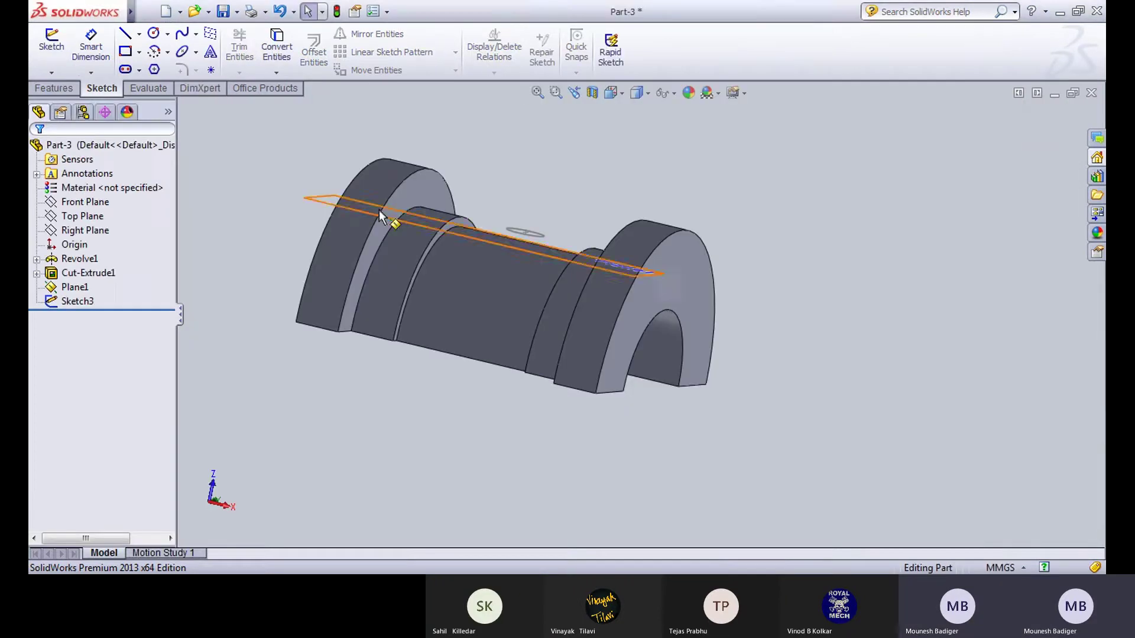
middle_drag(500, 244, 512, 220)
scroll(530, 249, down, 5)
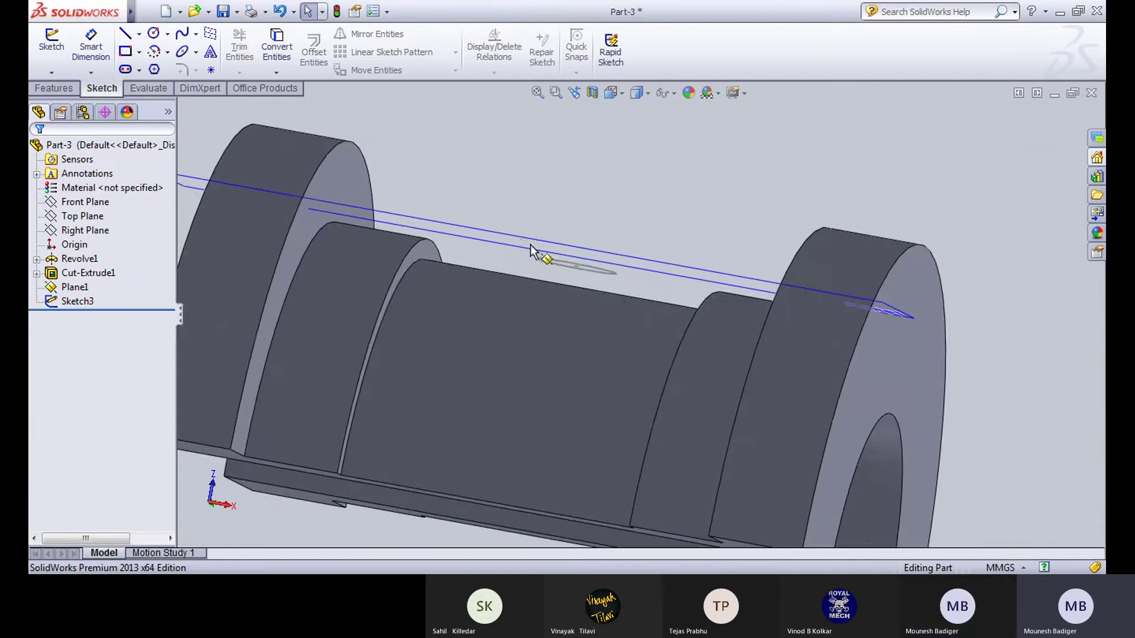
scroll(556, 269, down, 3)
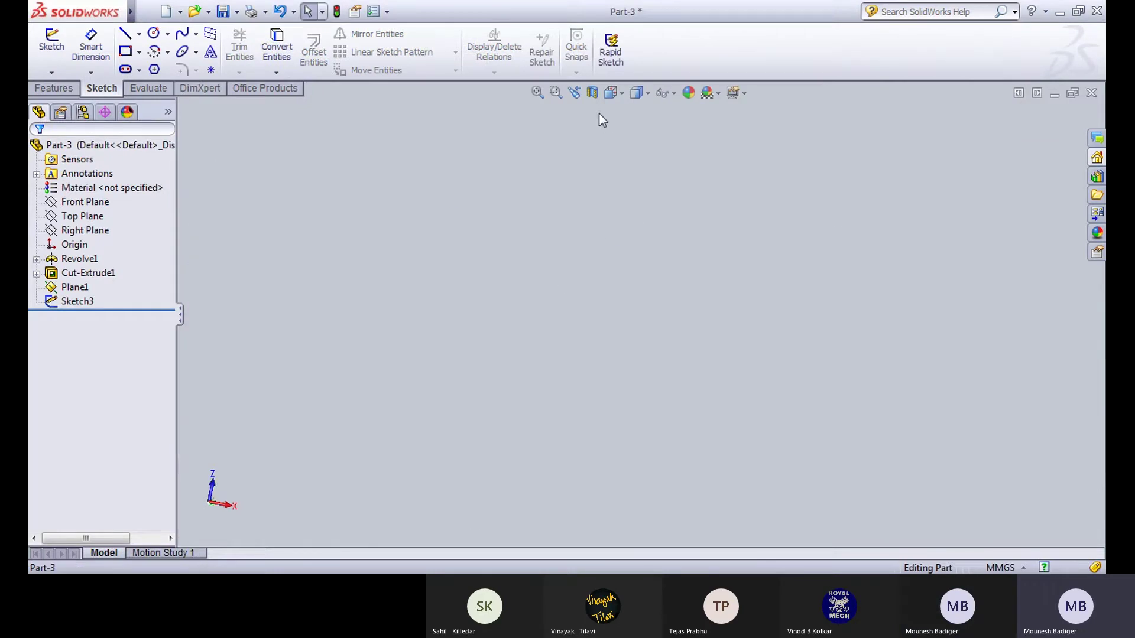
click(623, 103)
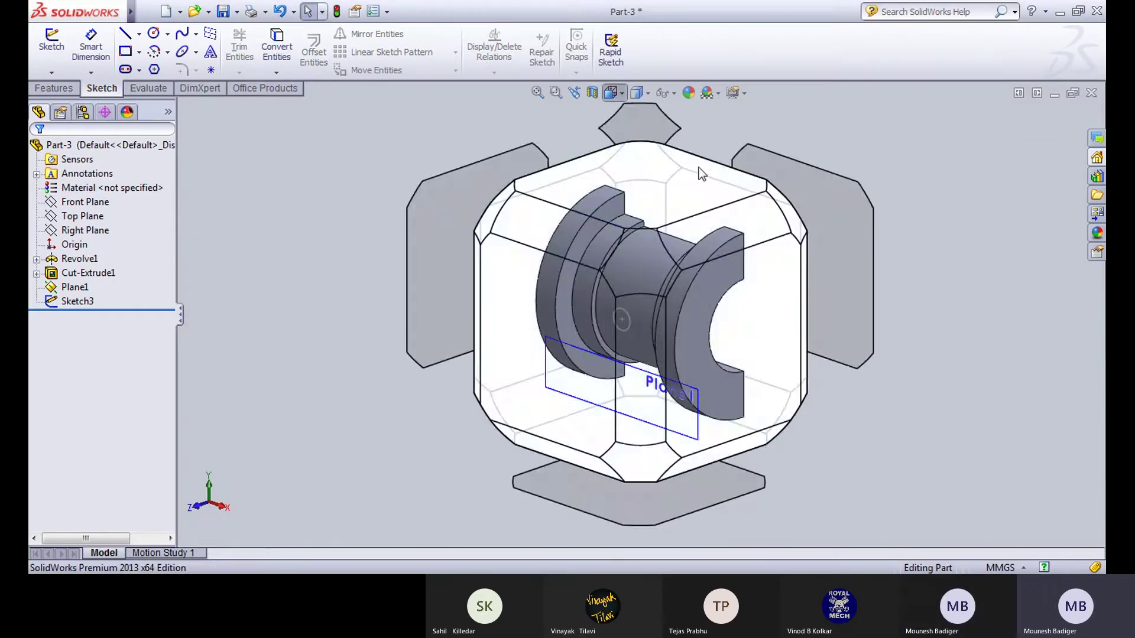
click(699, 169)
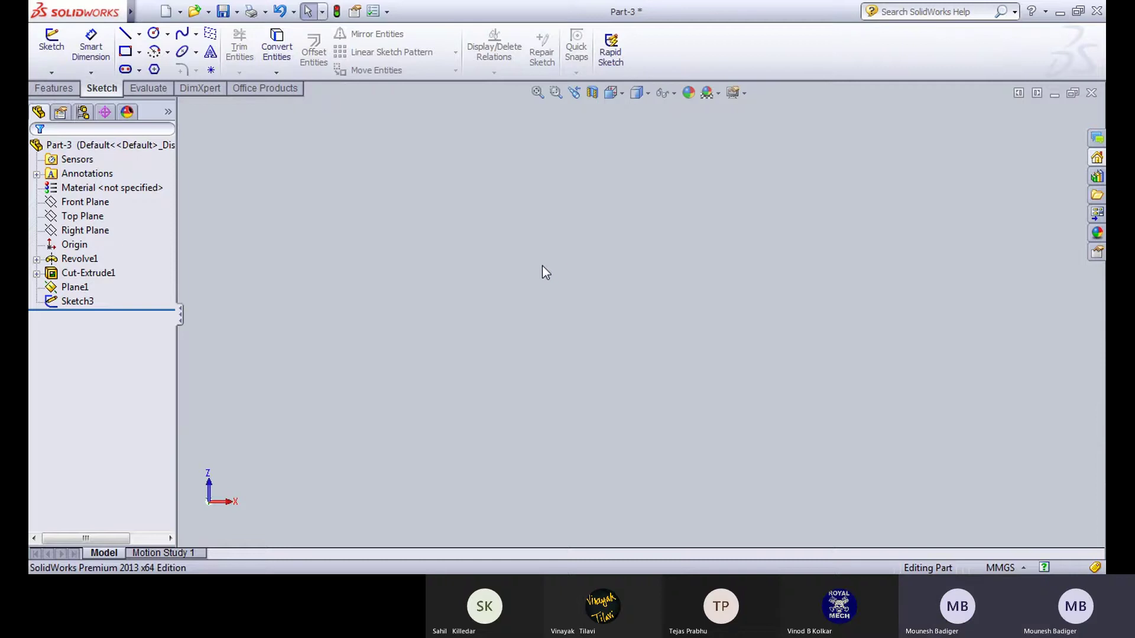
click(615, 94)
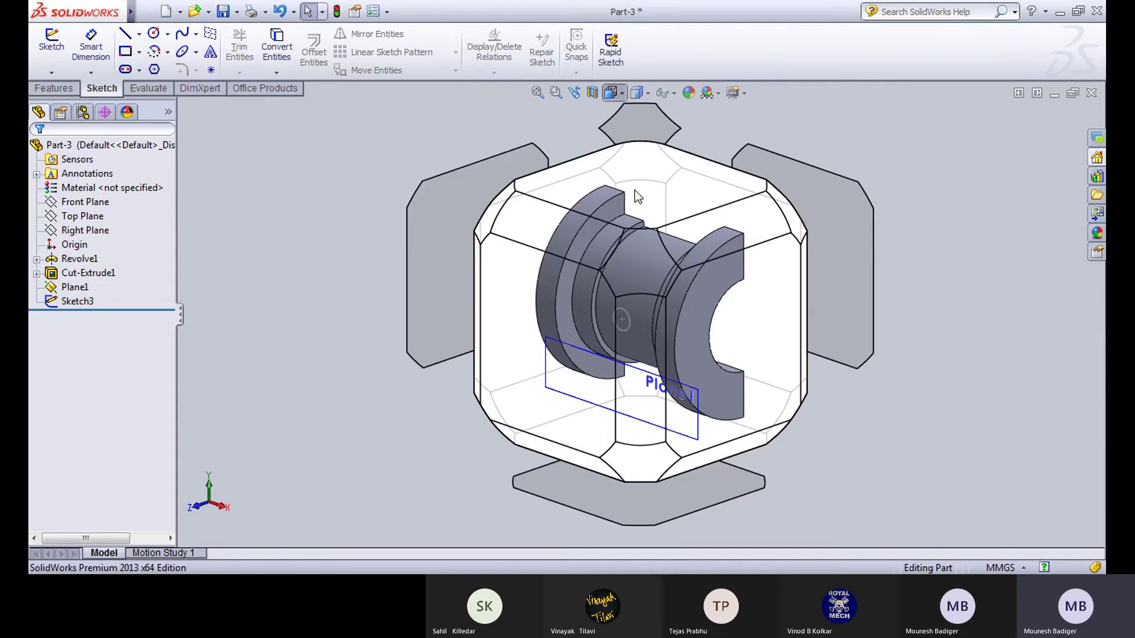
click(633, 158)
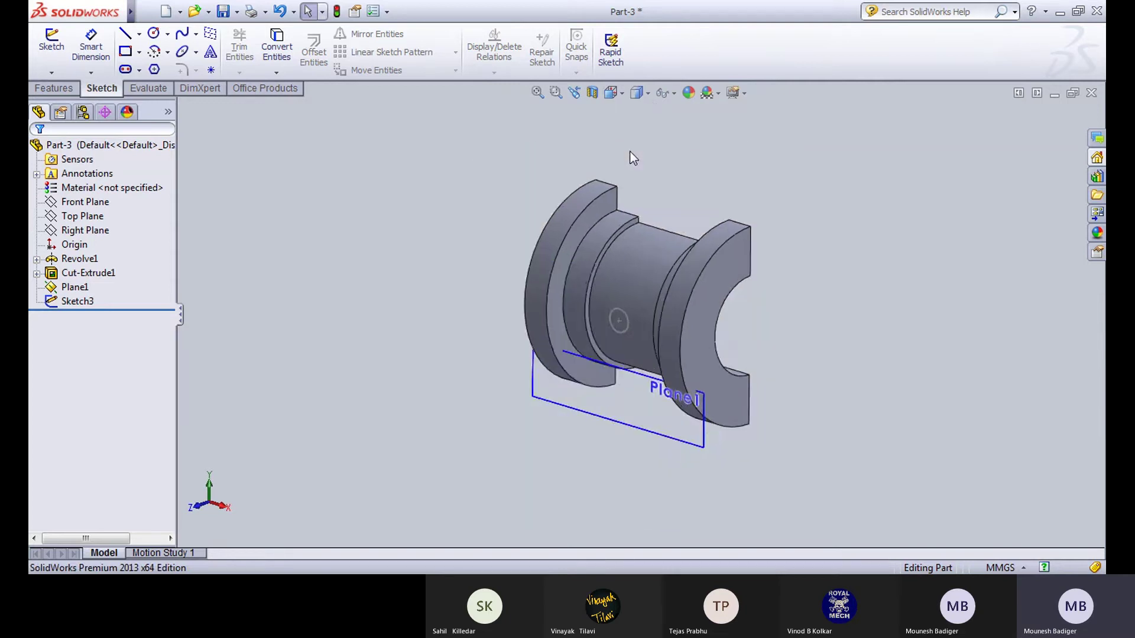
mouse_move(467, 317)
middle_down()
mouse_move(521, 222)
mouse_move(689, 278)
mouse_move(544, 372)
mouse_move(480, 338)
mouse_move(486, 222)
mouse_move(479, 261)
mouse_move(587, 297)
mouse_move(596, 410)
middle_up()
key(Escape)
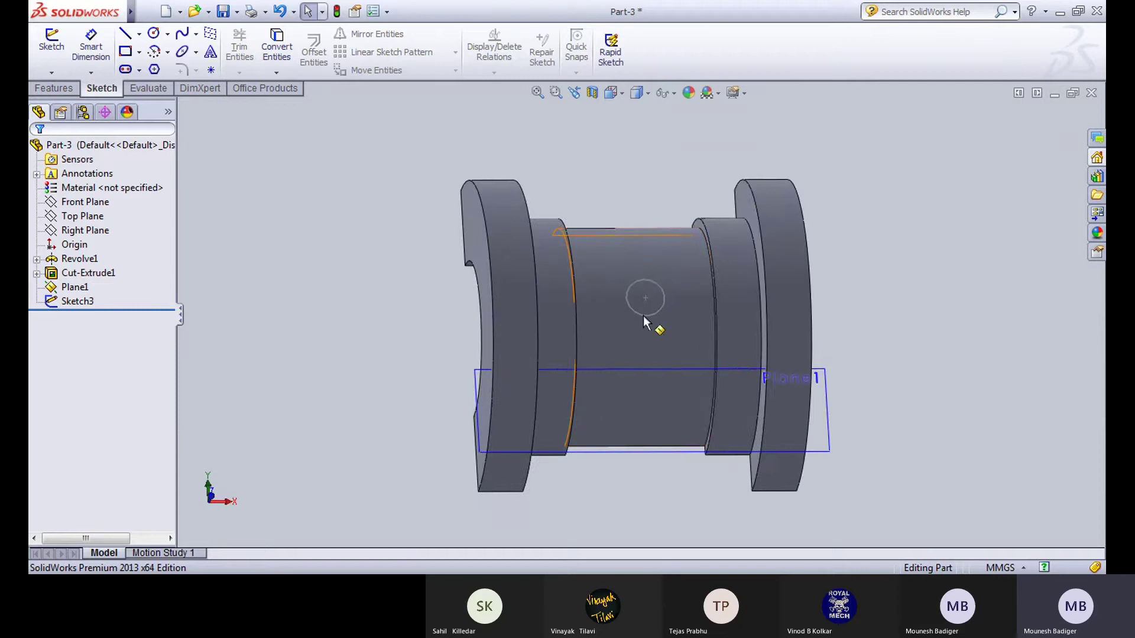
Step: Reopen the circle sketch, inspect it edge-on against the bearing body and the offset plane, then close it
click(51, 42)
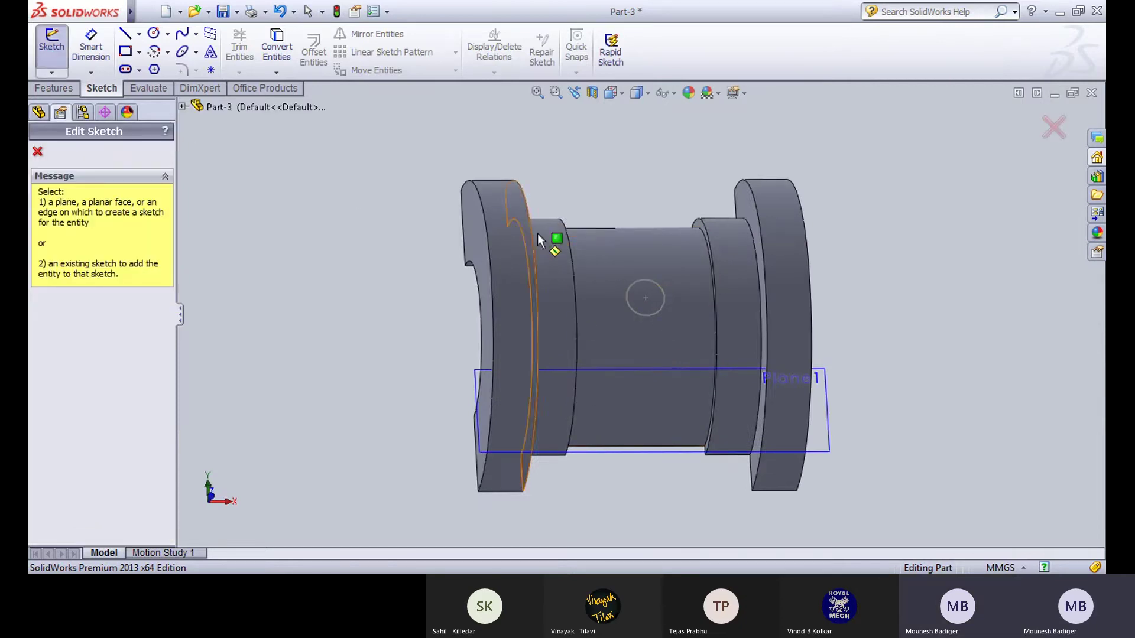
click(641, 311)
mouse_move(318, 375)
middle_down()
mouse_move(466, 249)
mouse_move(426, 398)
mouse_move(350, 416)
middle_up()
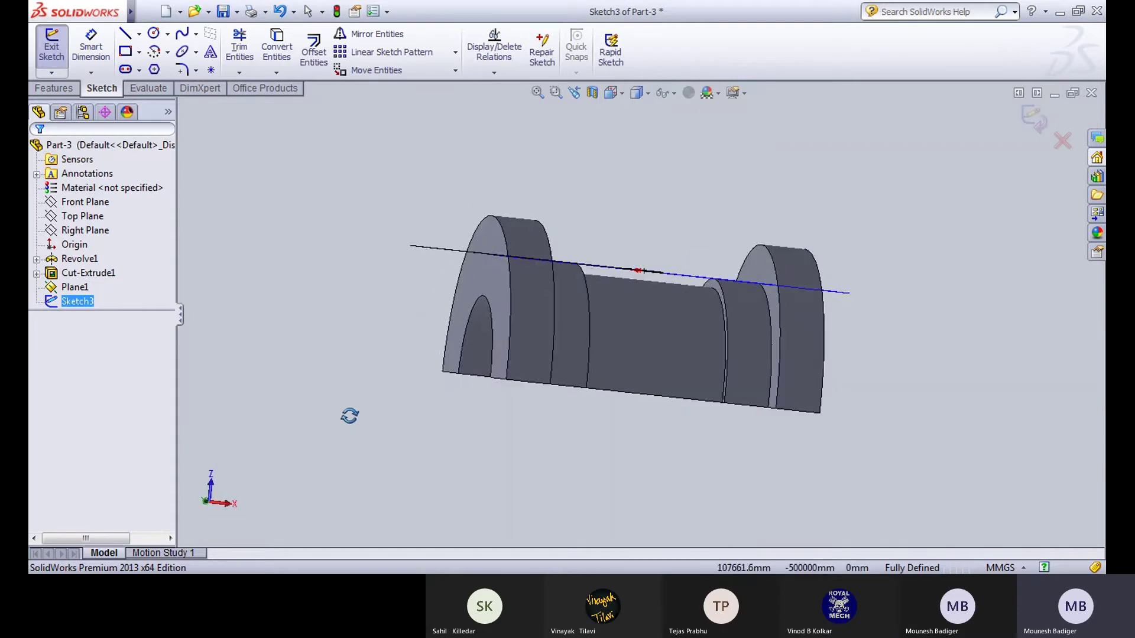
key(ctrl+b)
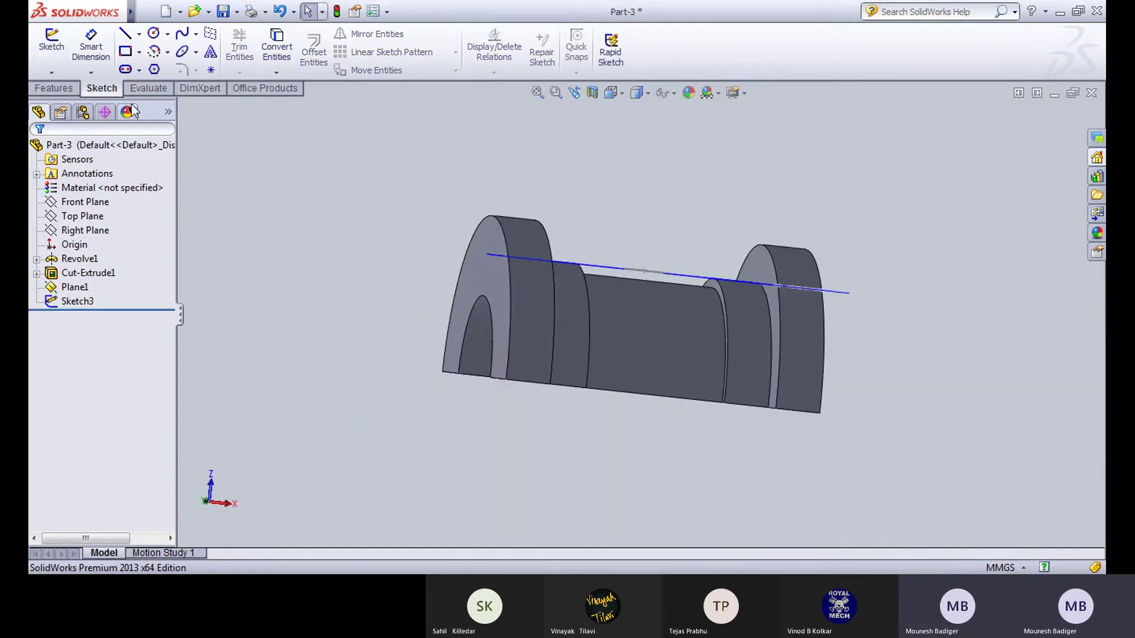
click(716, 279)
middle_drag(705, 286, 574, 440)
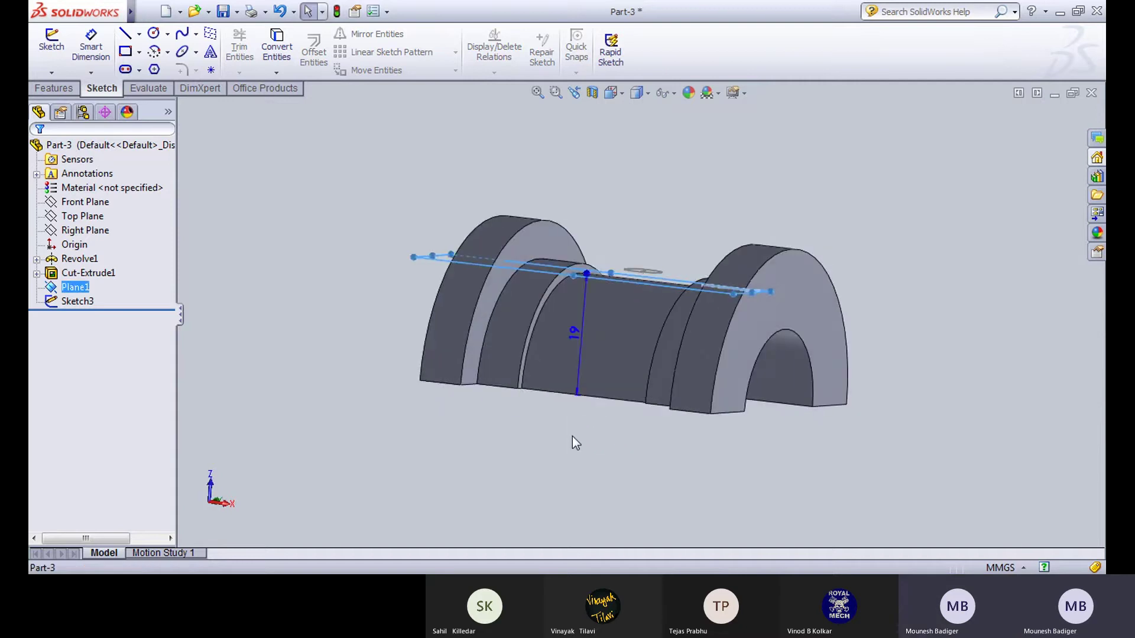
click(572, 343)
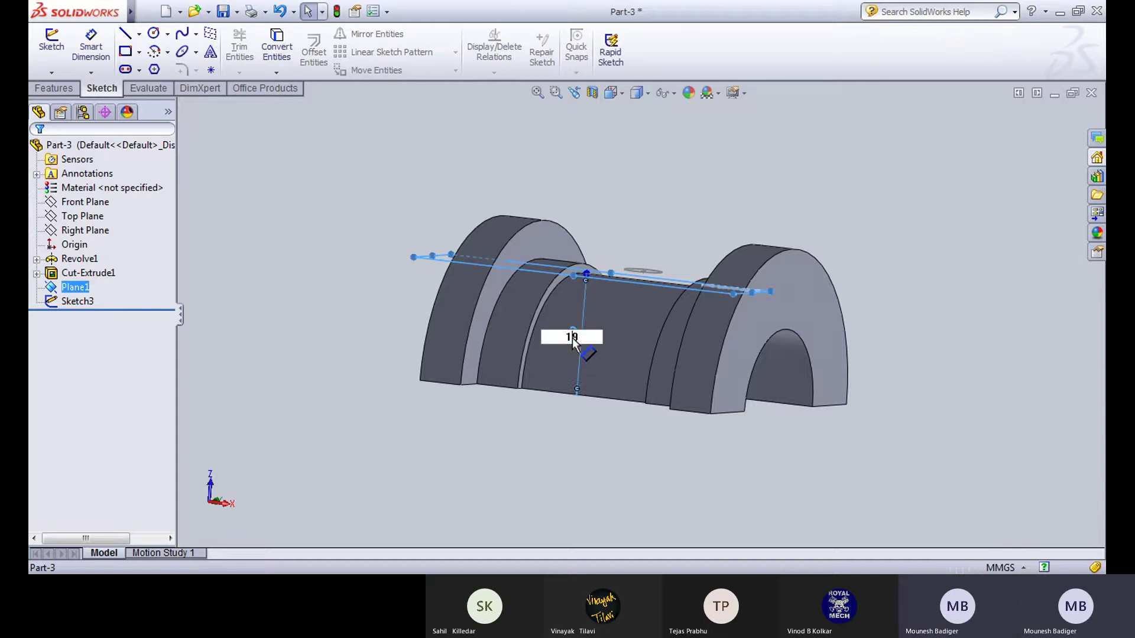
click(481, 405)
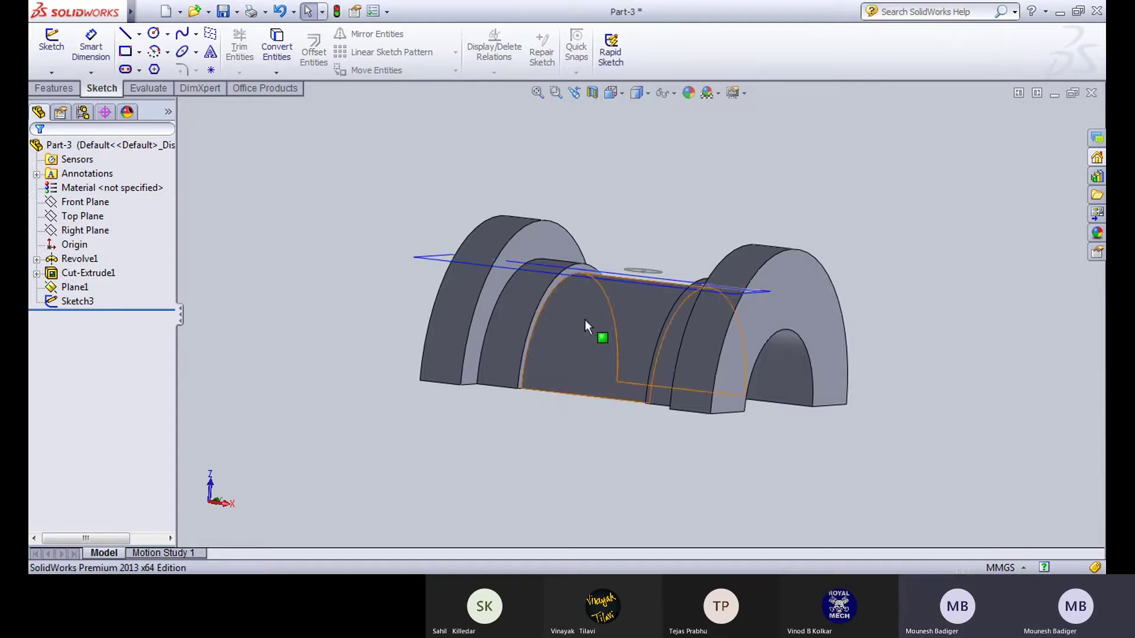
Step: Increase the offset plane's distance by 5 mm by entering 19.00mm+5, giving 24 mm
click(599, 274)
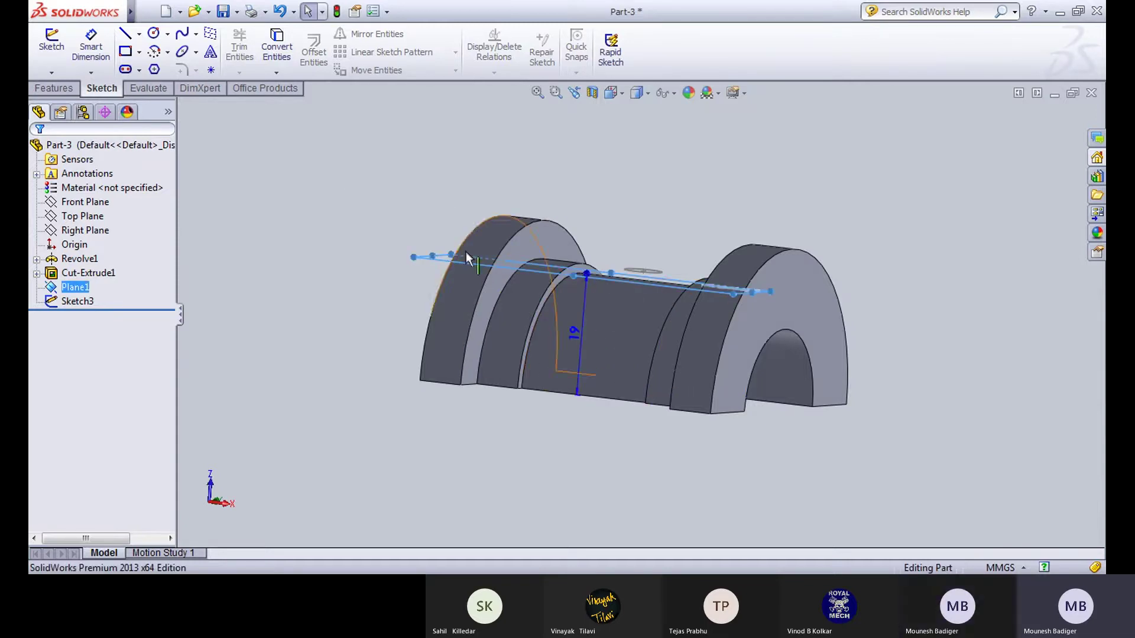
double_click(575, 335)
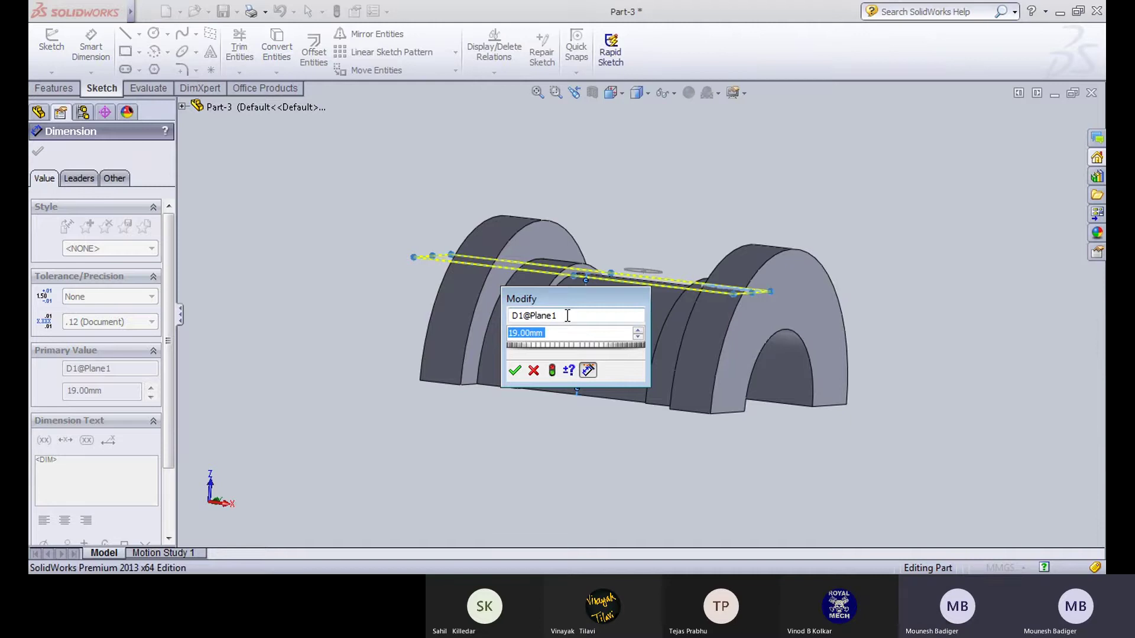
key(Return)
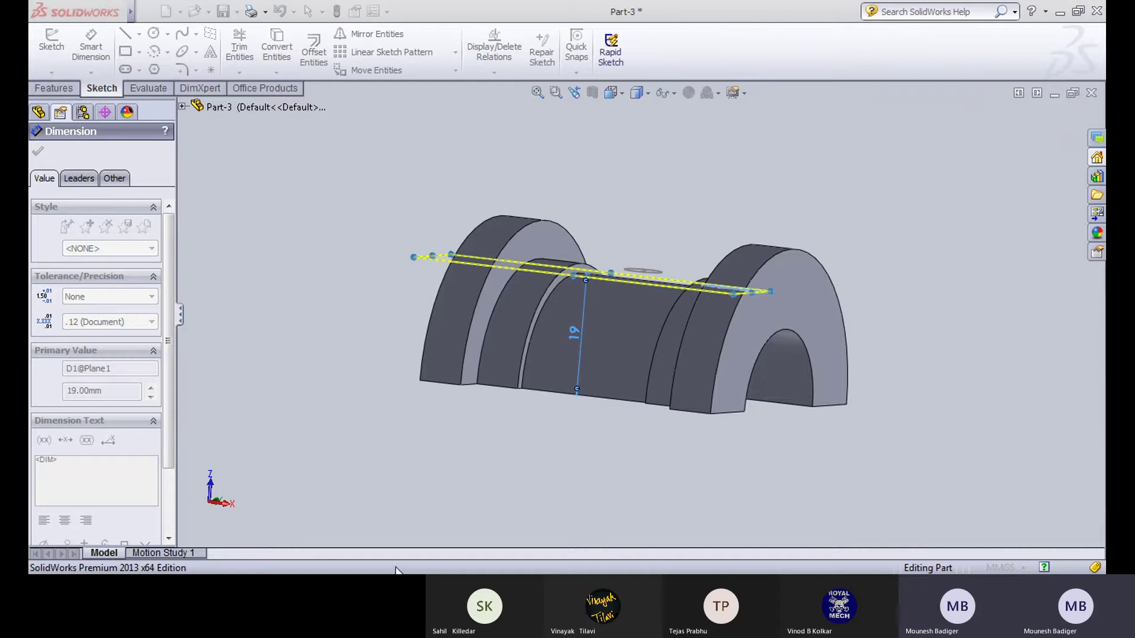
double_click(573, 332)
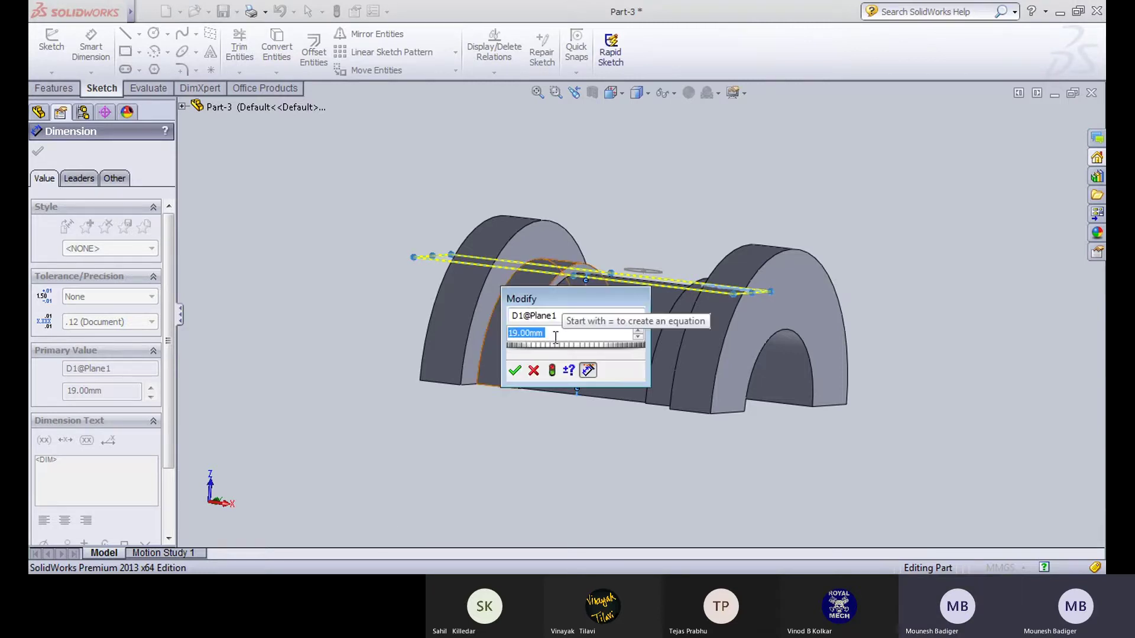
click(556, 336)
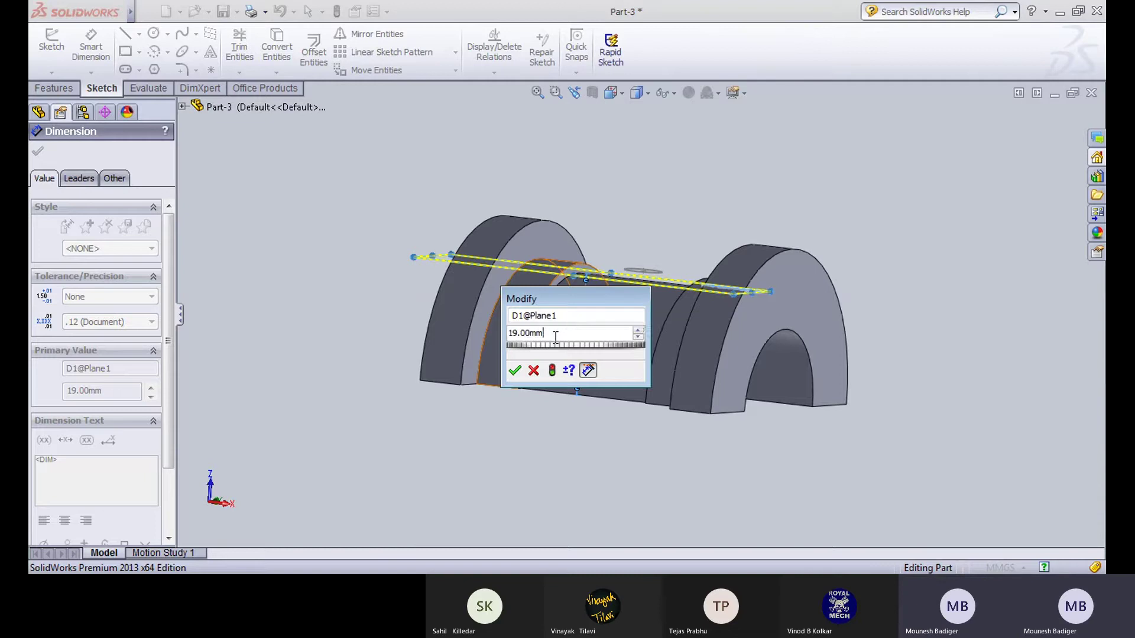
text(+5)
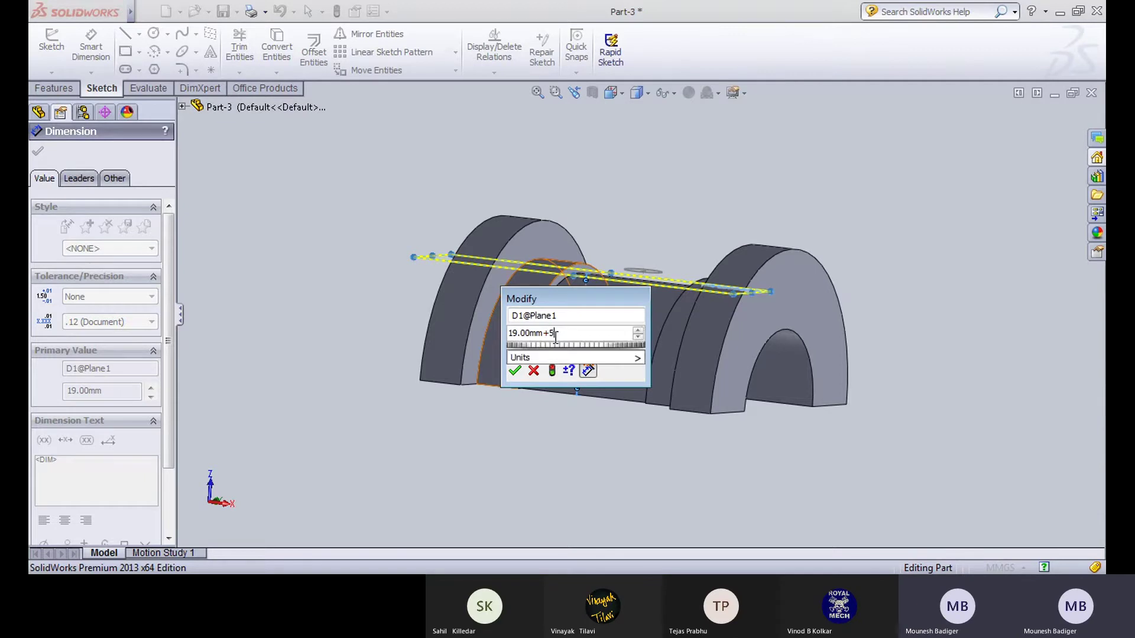
key(Return)
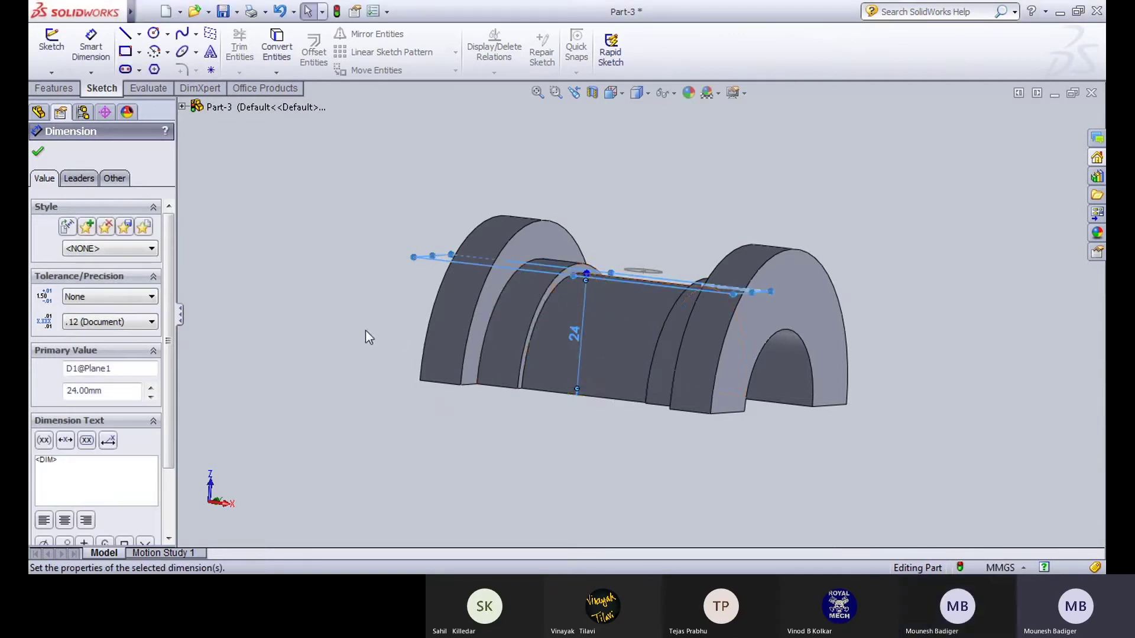
click(365, 326)
middle_drag(361, 320, 304, 366)
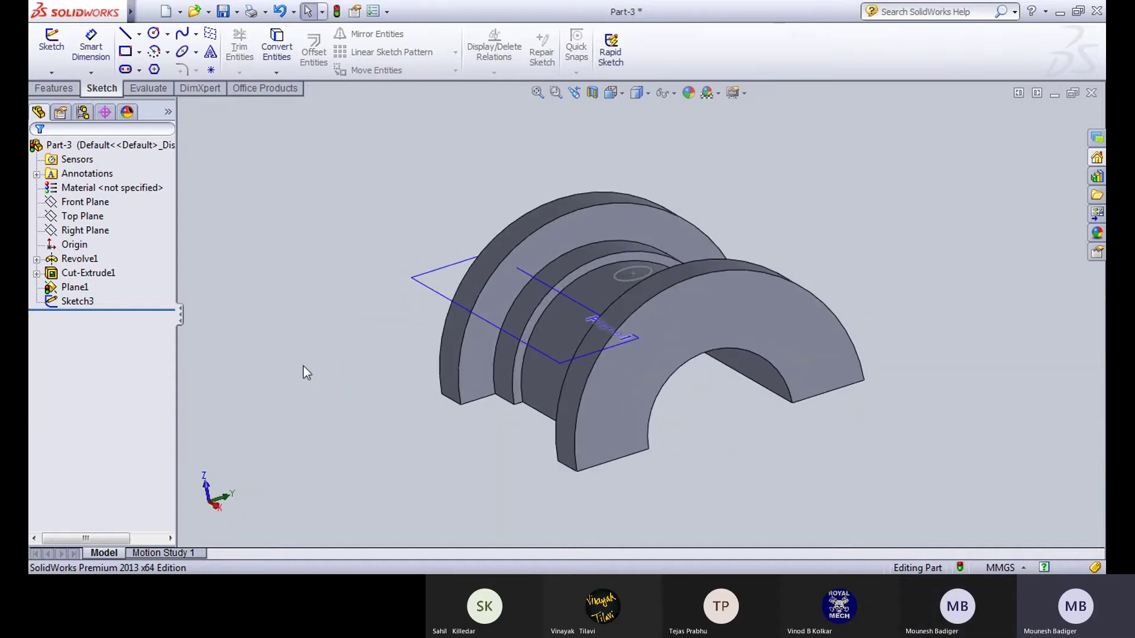
click(438, 287)
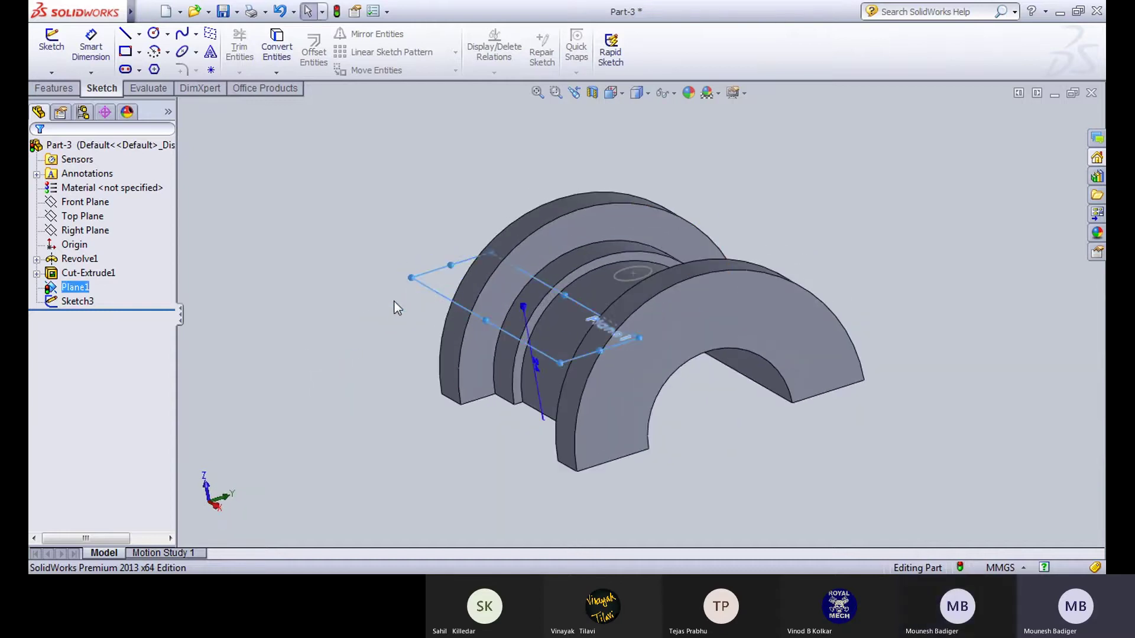
middle_drag(392, 307, 437, 284)
double_click(461, 268)
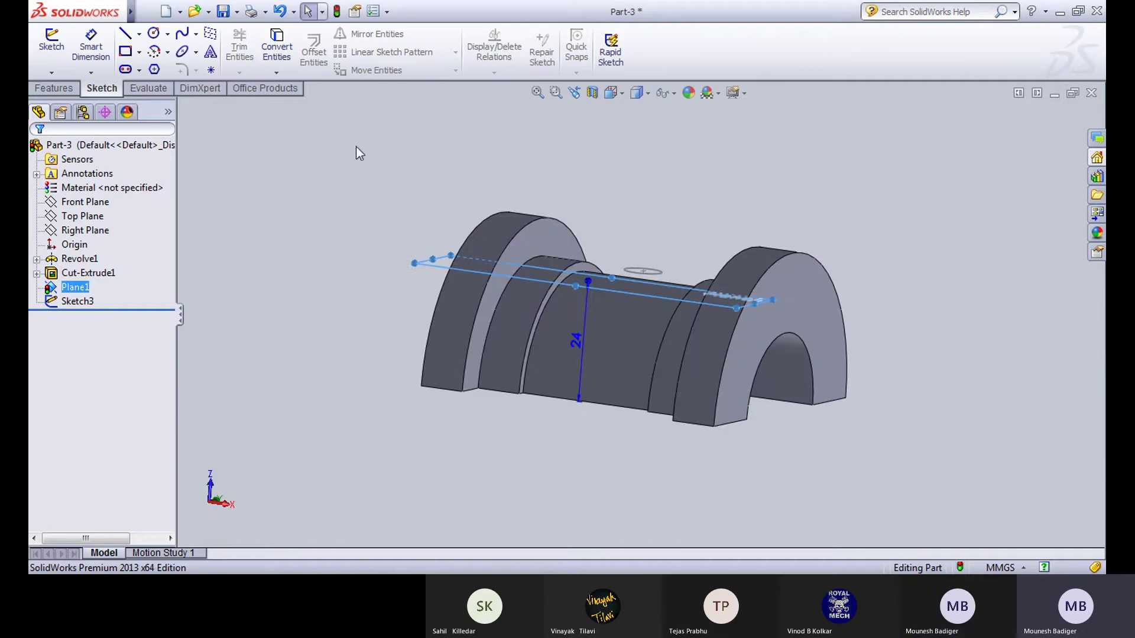
click(49, 59)
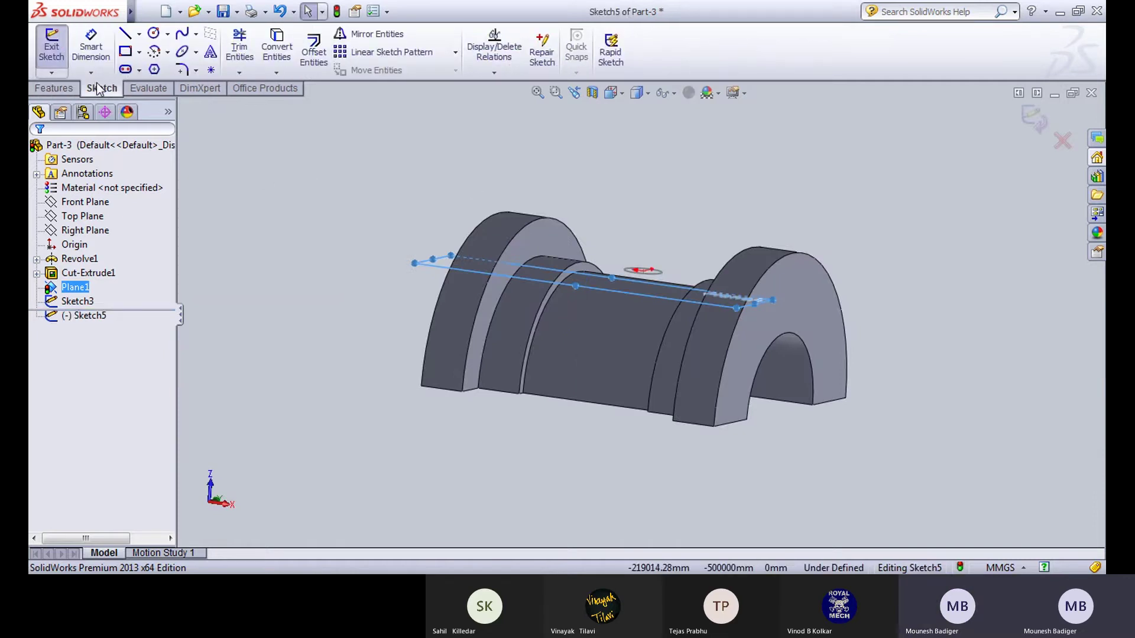
click(52, 53)
Step: Extrude the circle sketch on the offset plane as a merged boss, ending it Up To Next at the bearing body
click(57, 50)
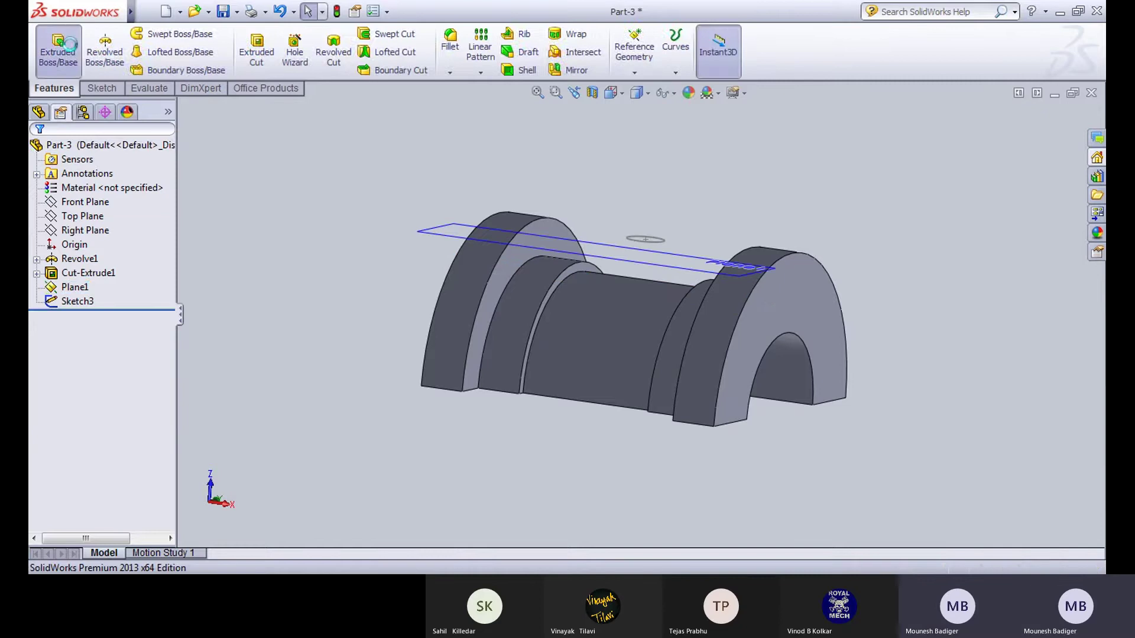
click(663, 241)
middle_drag(424, 235, 463, 59)
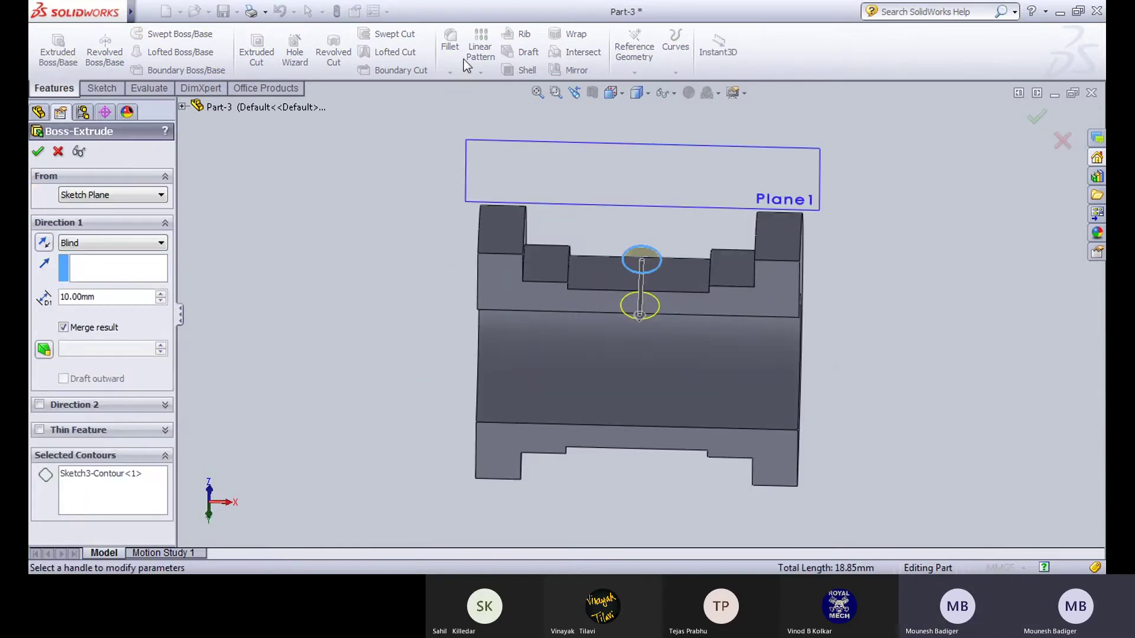
middle_drag(387, 317, 561, 241)
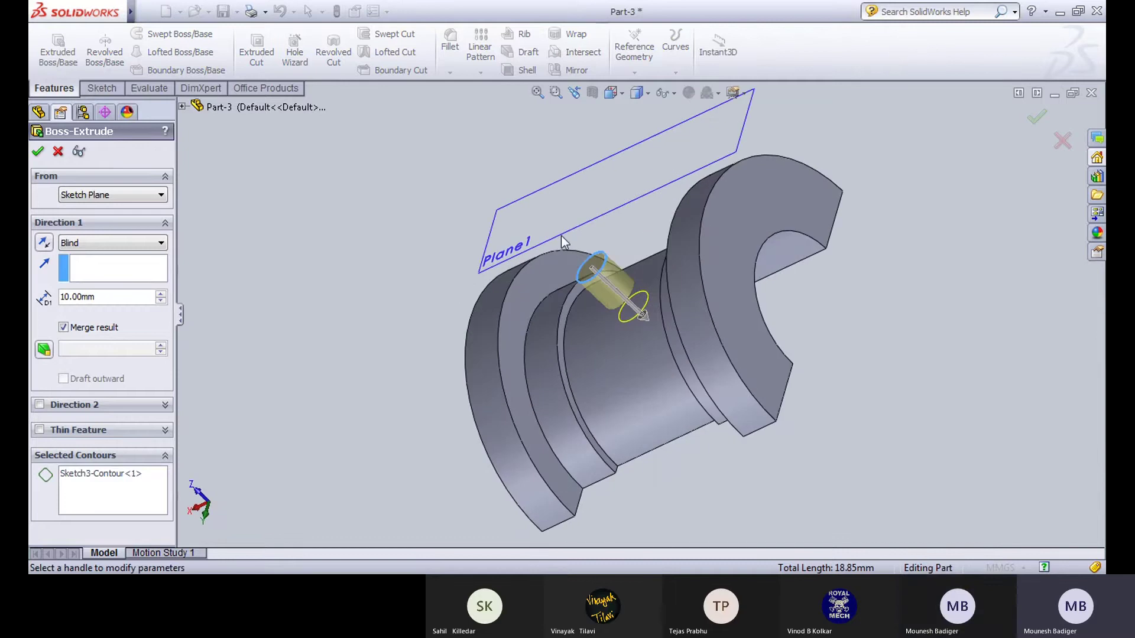
click(113, 243)
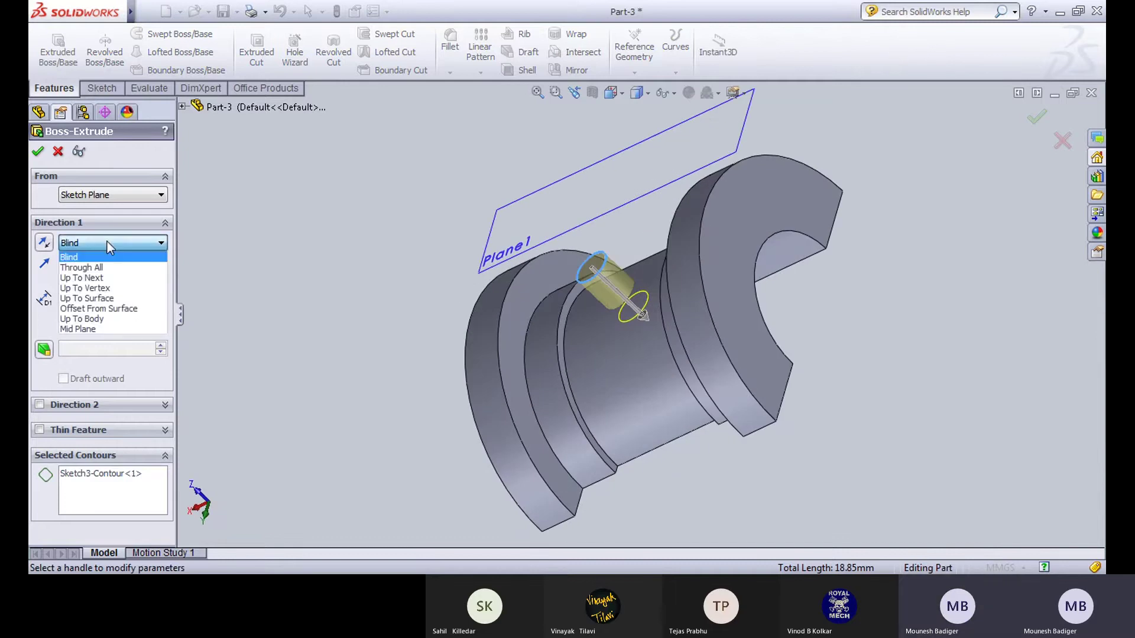
click(94, 285)
mouse_move(422, 262)
middle_down()
mouse_move(400, 175)
mouse_move(380, 243)
mouse_move(414, 281)
mouse_move(424, 267)
middle_up()
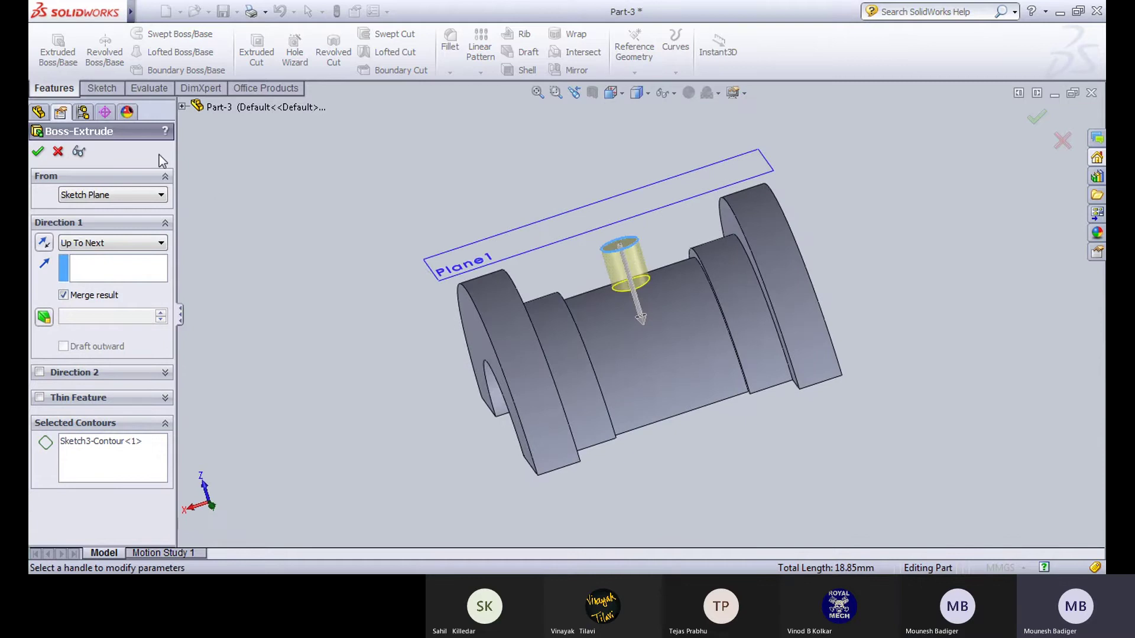
click(40, 152)
Step: Check the pin with a DimXpert location dimension between its top face and the central cylindrical surface, and delete that dimension
middle_drag(413, 316, 608, 266)
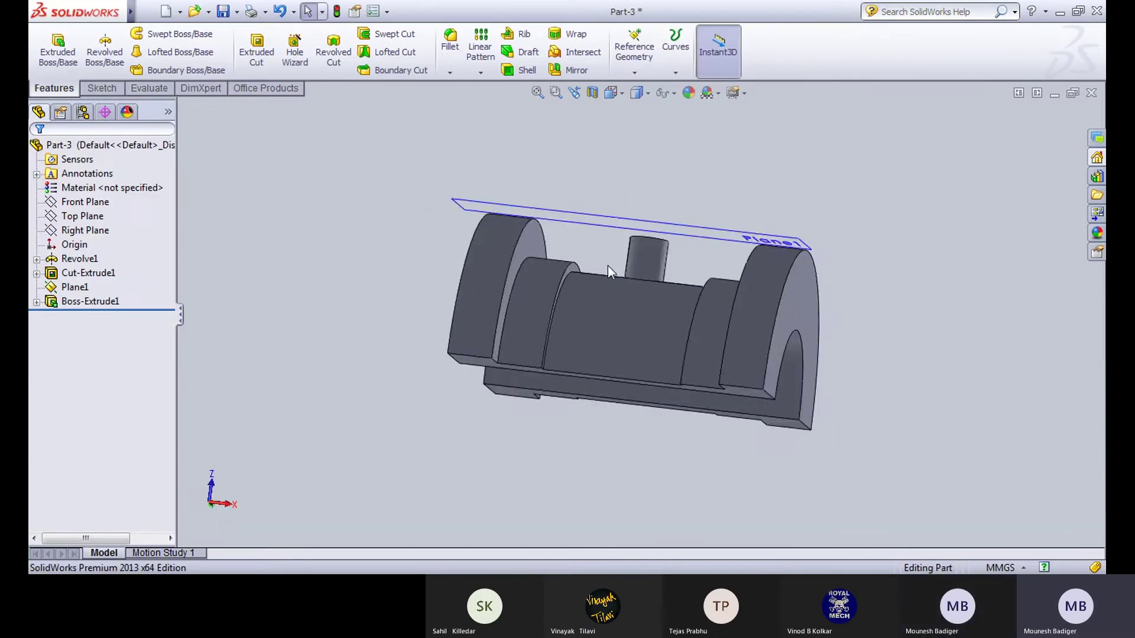
scroll(653, 278, down, 5)
scroll(655, 320, up, 6)
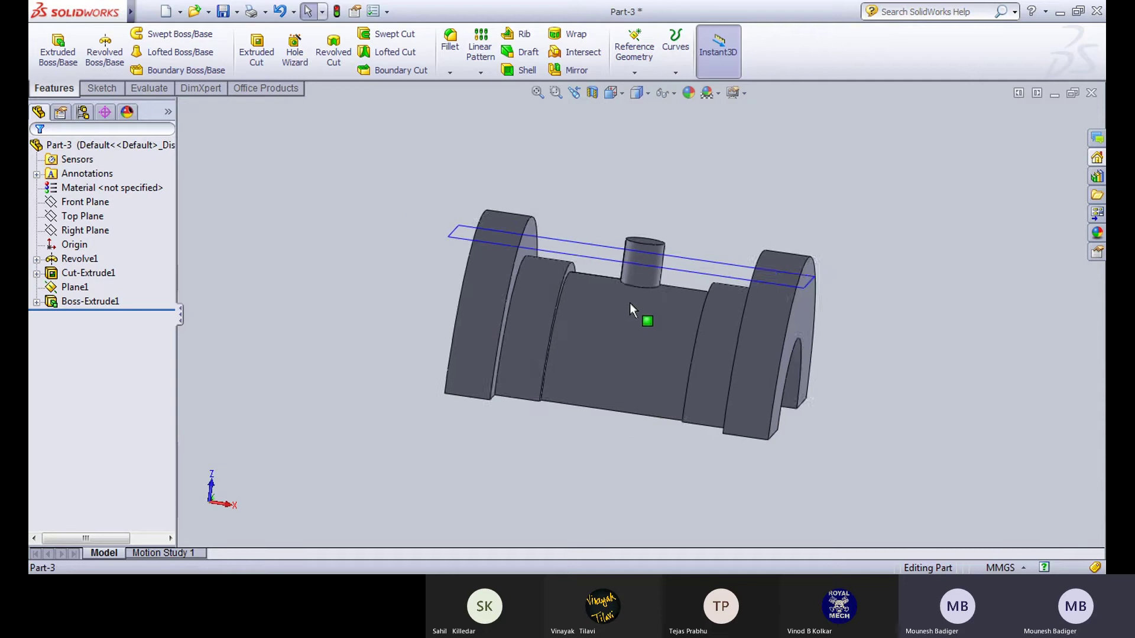
middle_drag(272, 274, 286, 246)
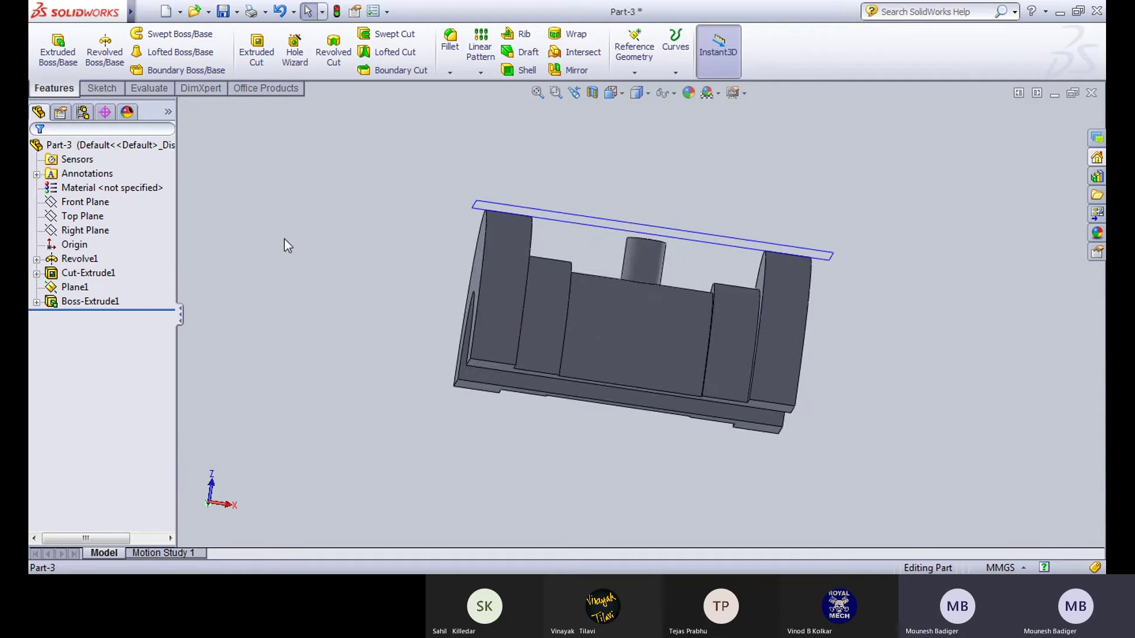
click(102, 88)
click(91, 46)
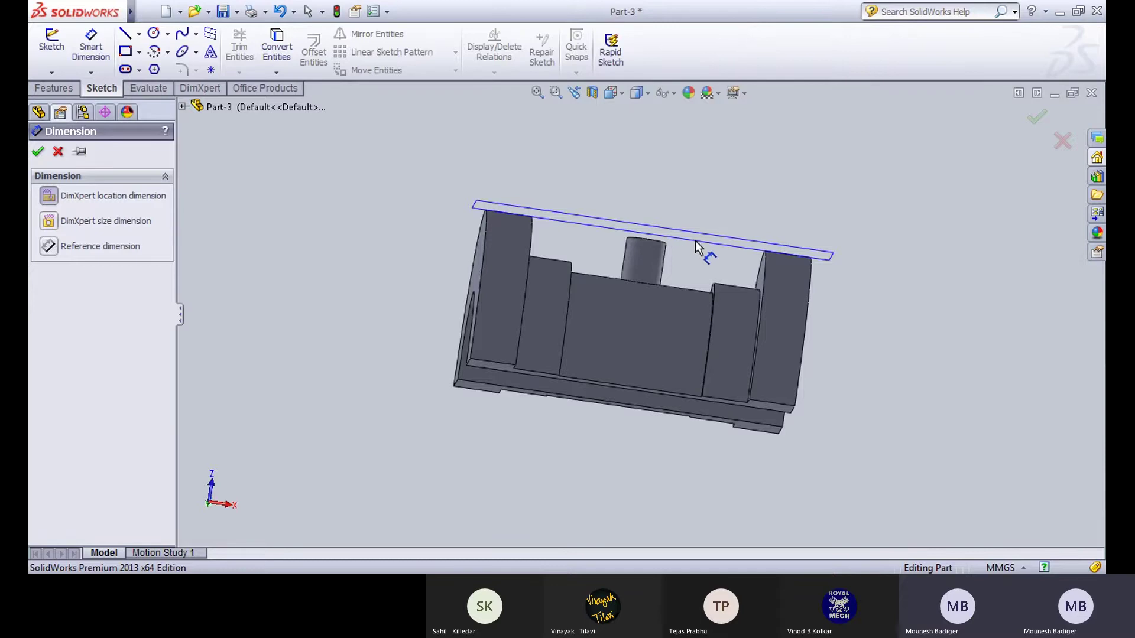
middle_drag(712, 250, 674, 264)
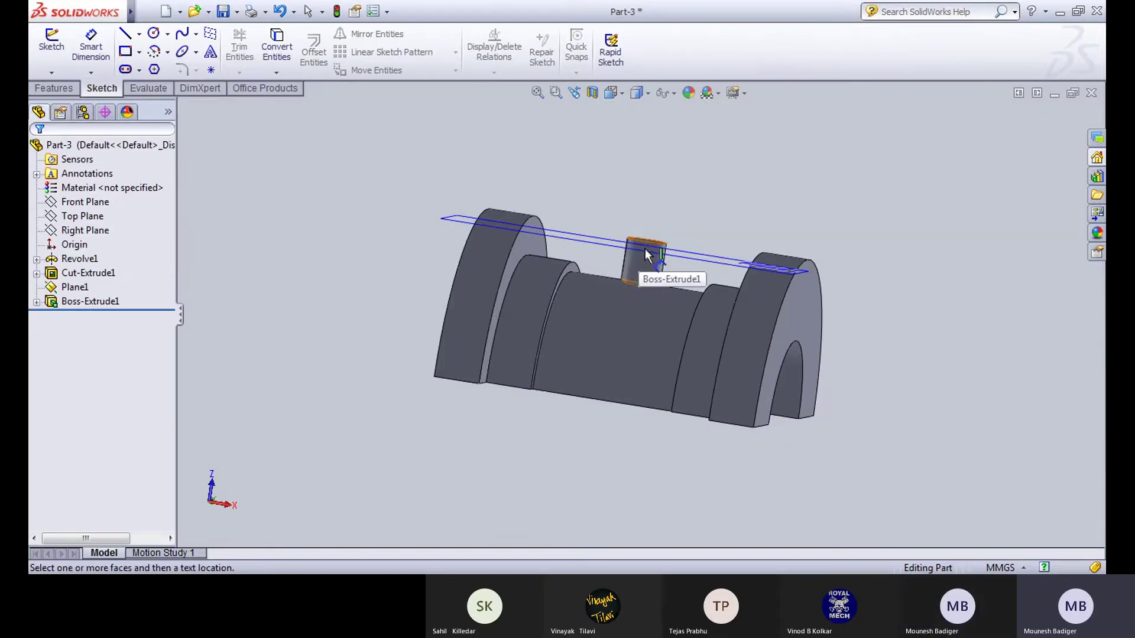
middle_drag(649, 247, 648, 251)
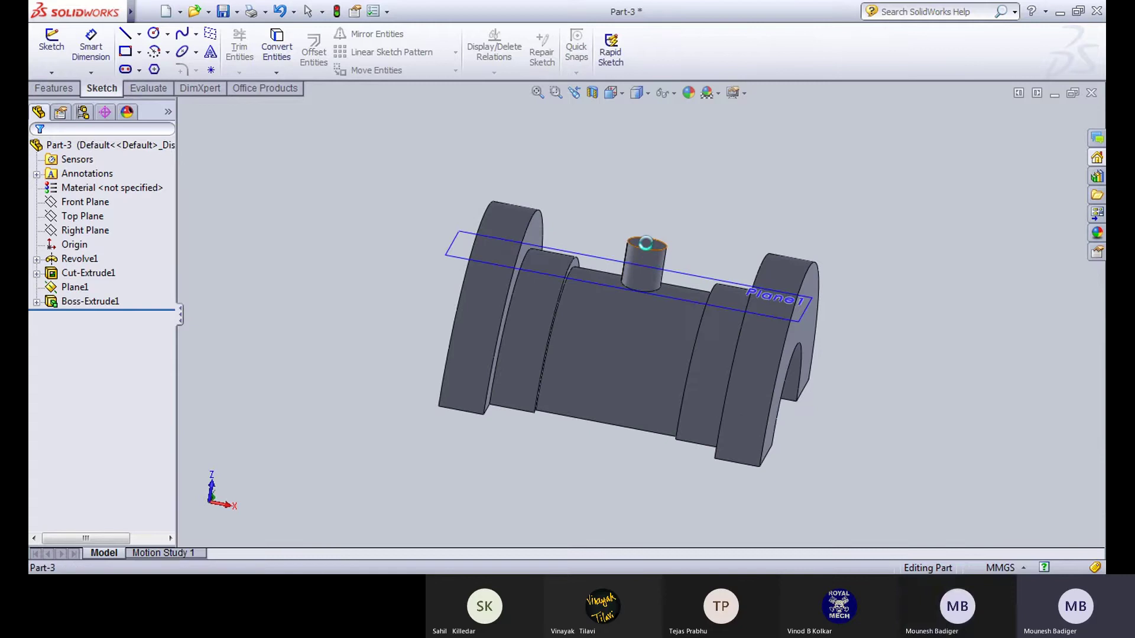
click(648, 250)
middle_drag(598, 360, 544, 298)
click(602, 310)
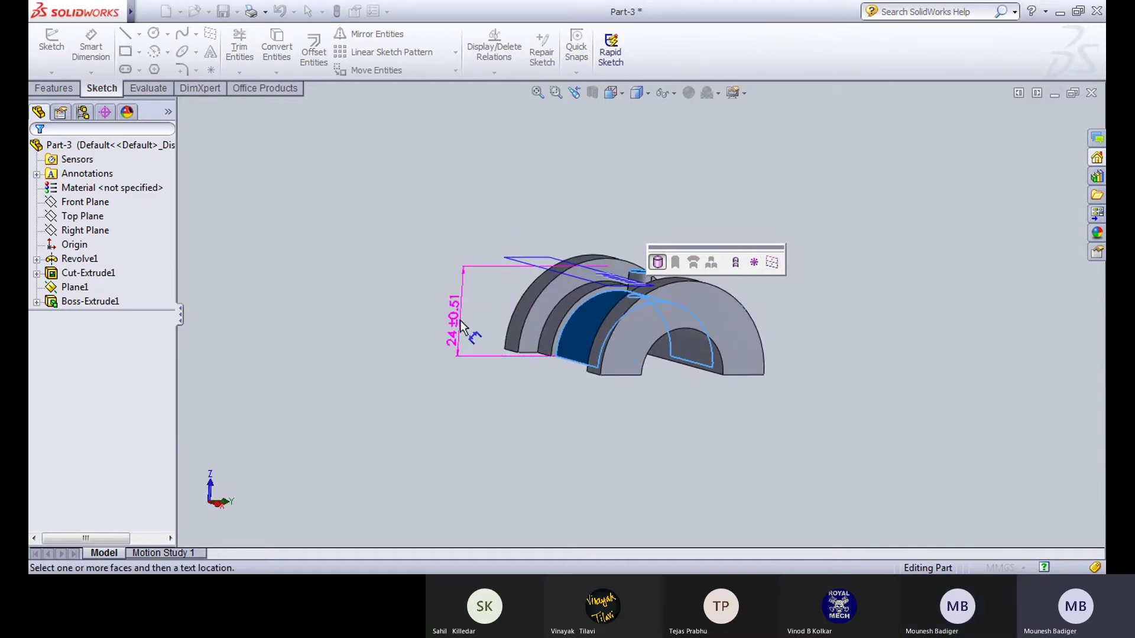
click(461, 327)
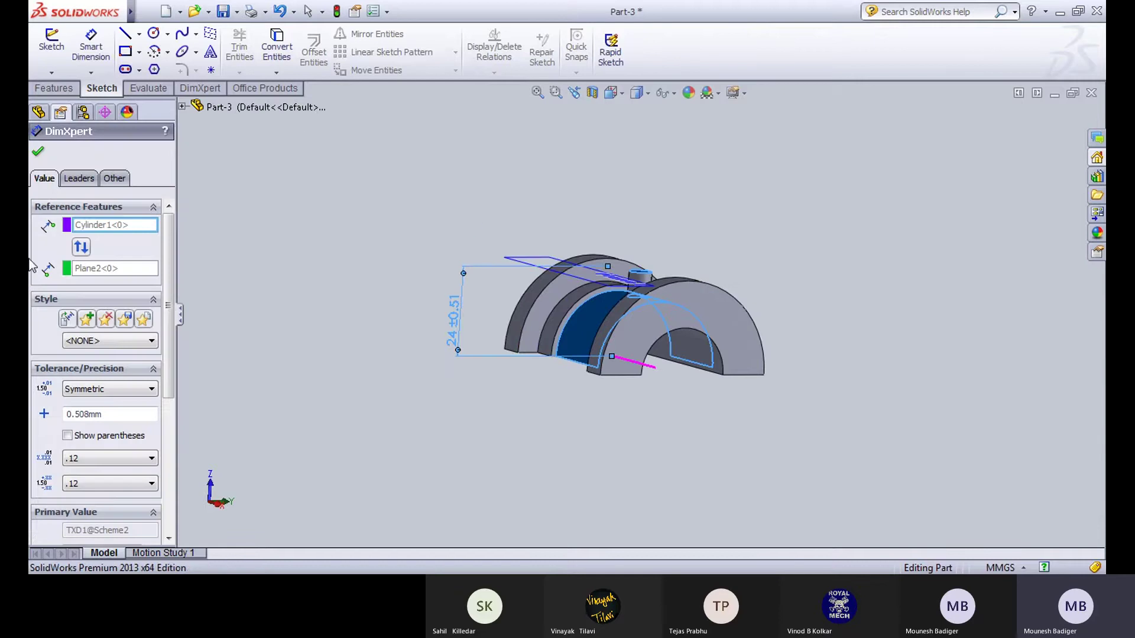
click(40, 154)
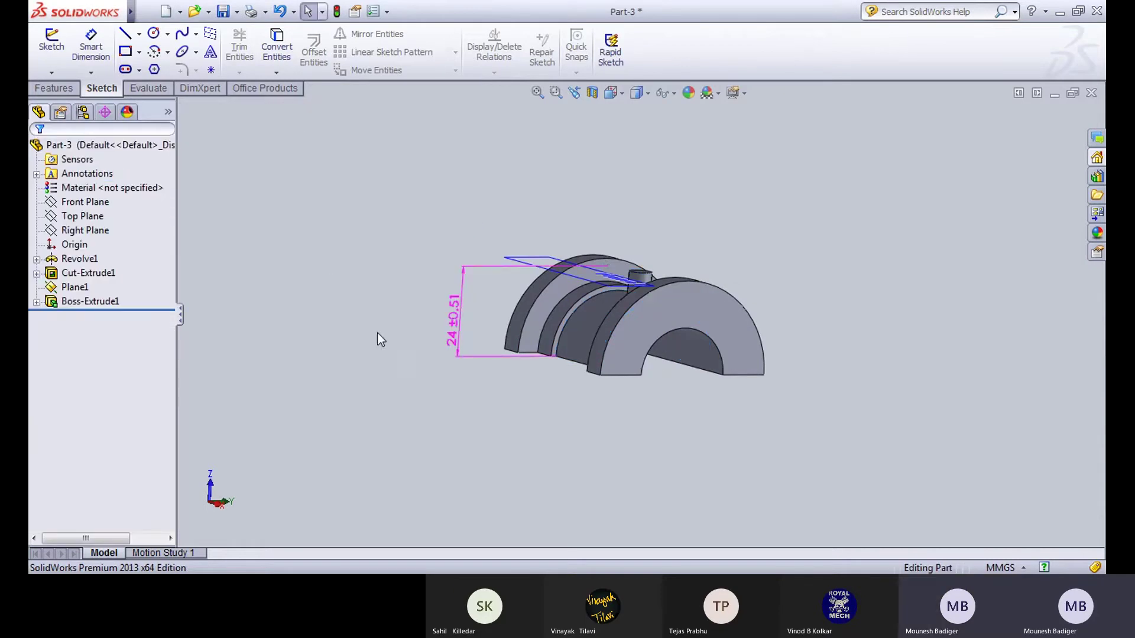
click(461, 330)
key(Delete)
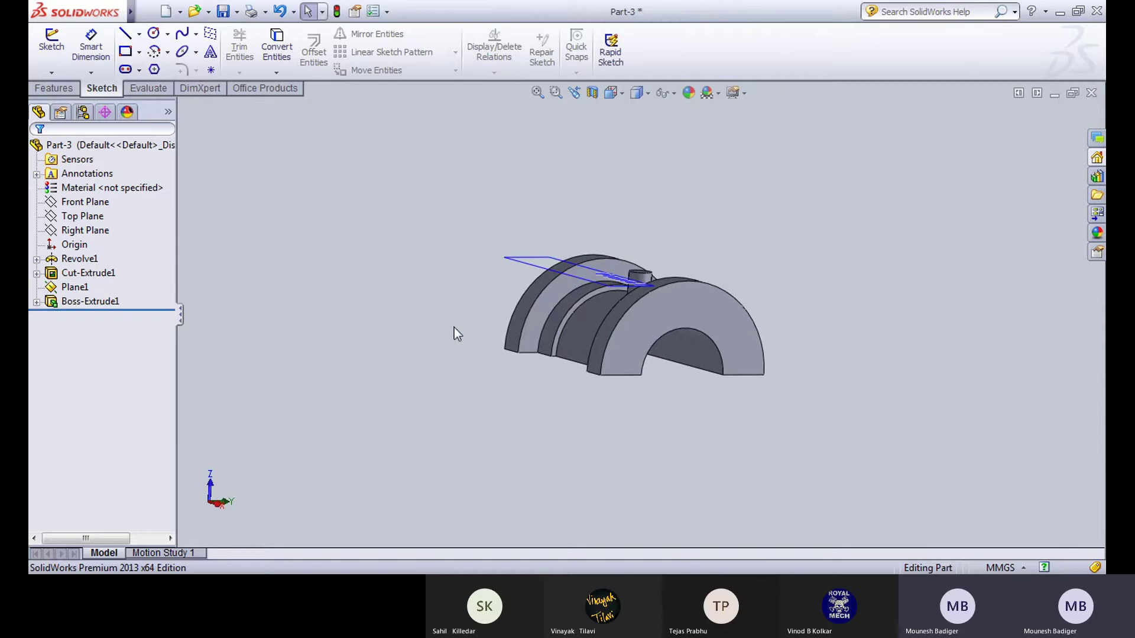
Step: Save Part-3 with the finished locating pin
middle_drag(457, 334, 585, 344)
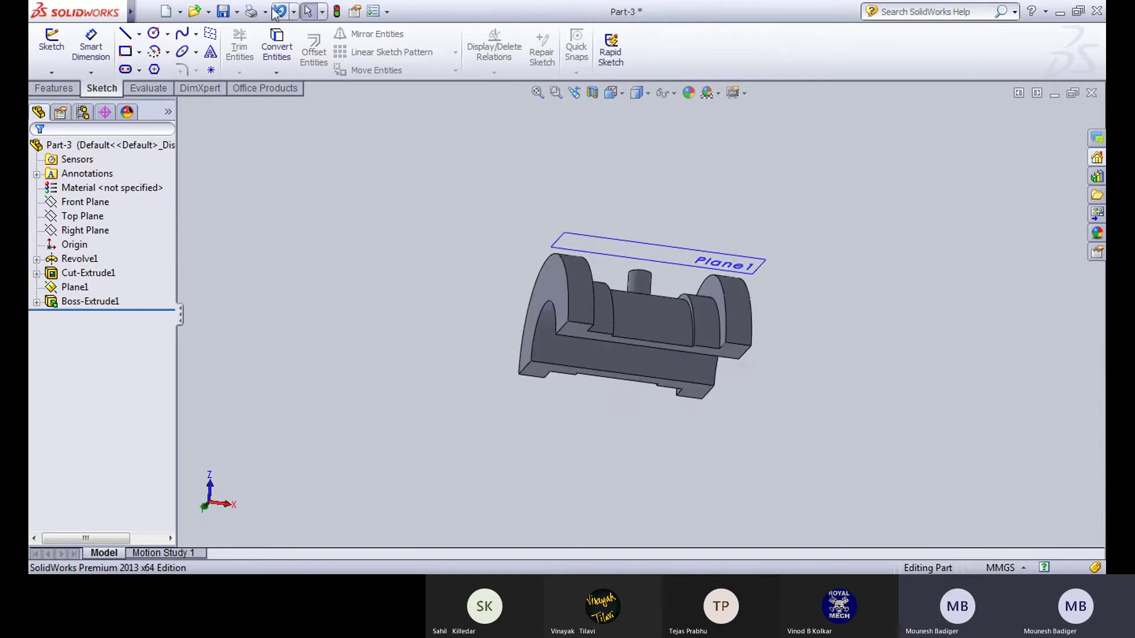
click(237, 12)
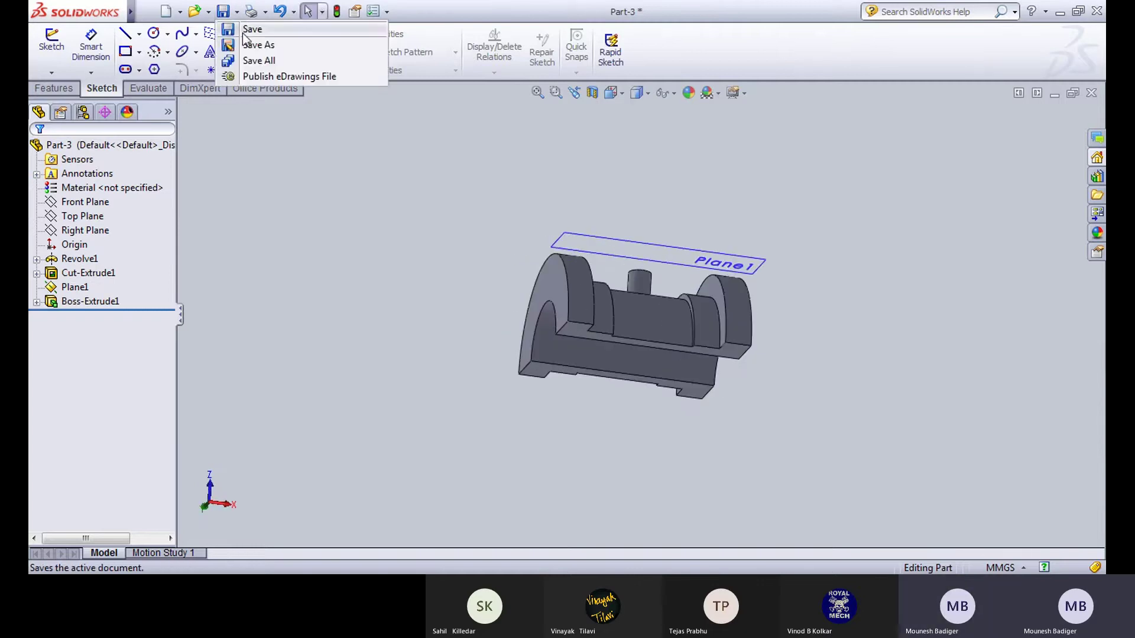
click(251, 27)
Step: Inspect Part-3's pin and stepped profile in the Top view with hidden lines visible
middle_drag(334, 291, 588, 385)
key(f)
middle_drag(550, 347, 587, 337)
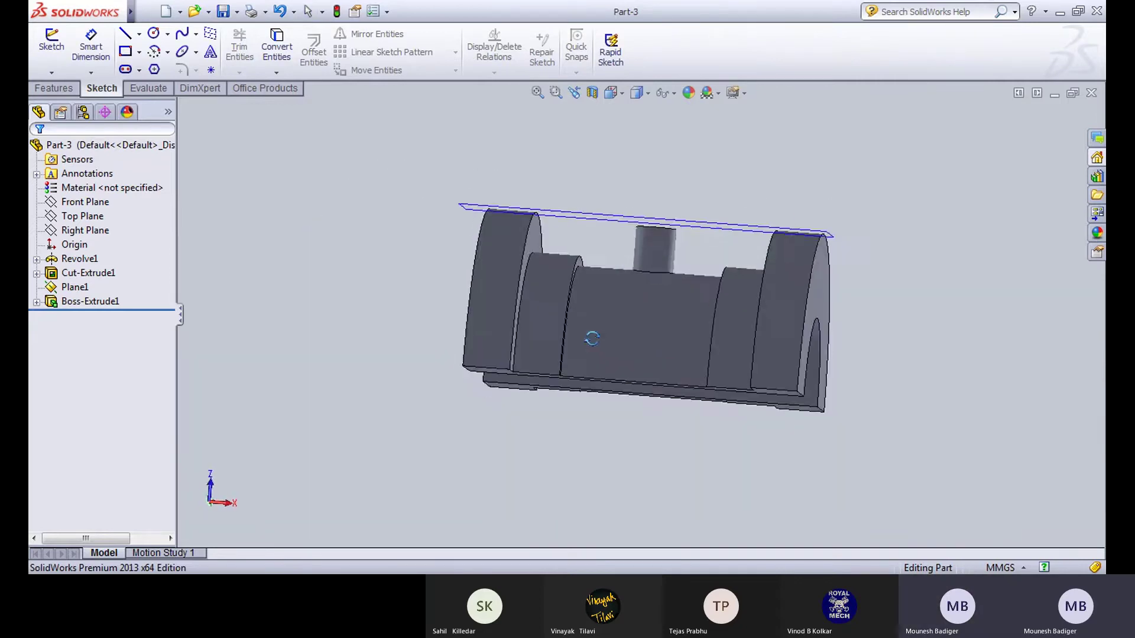
click(615, 93)
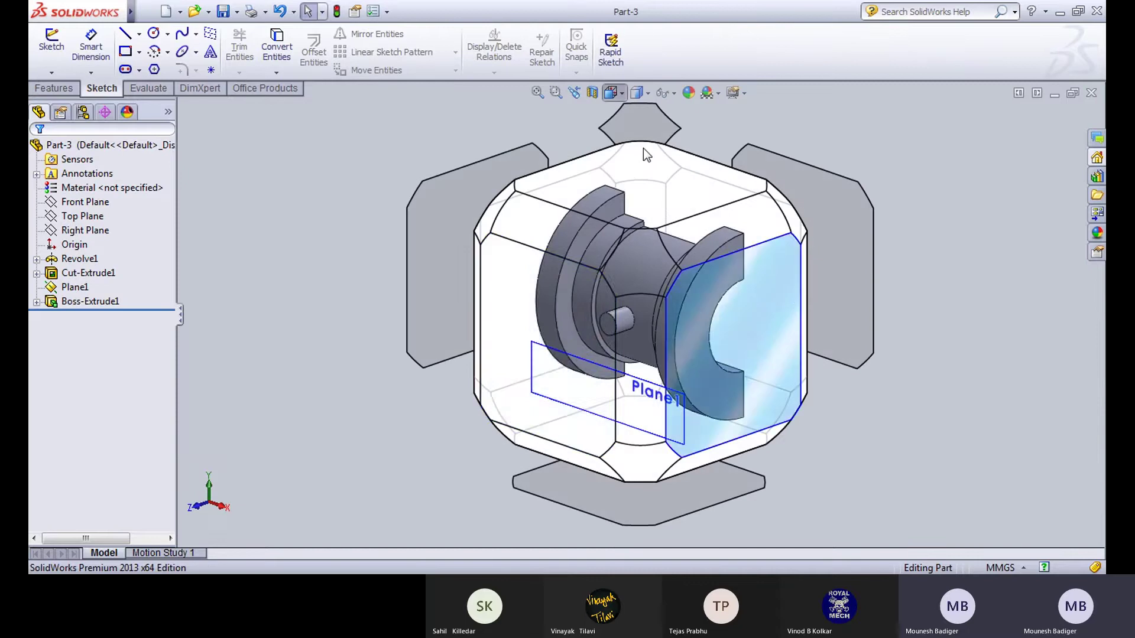
click(638, 148)
click(615, 92)
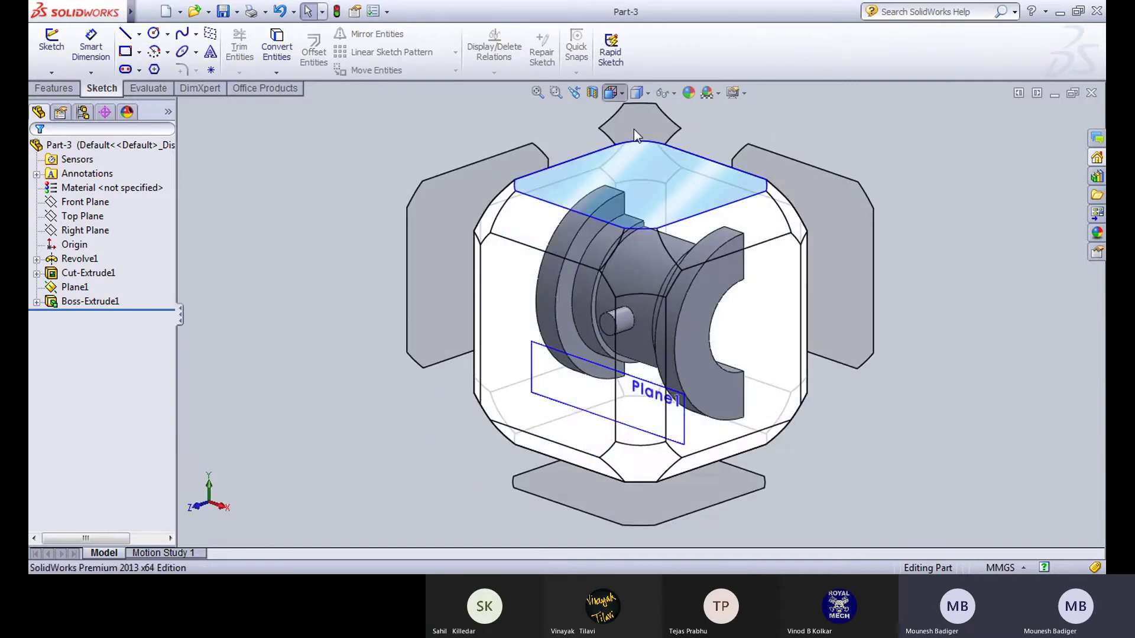
click(634, 130)
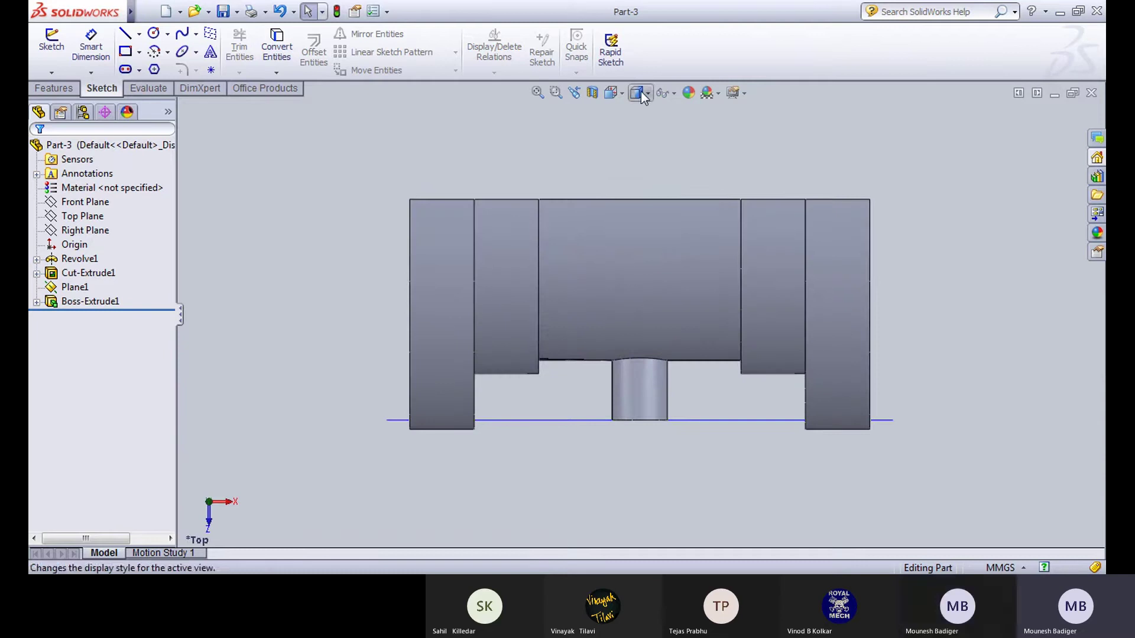
click(641, 93)
click(636, 166)
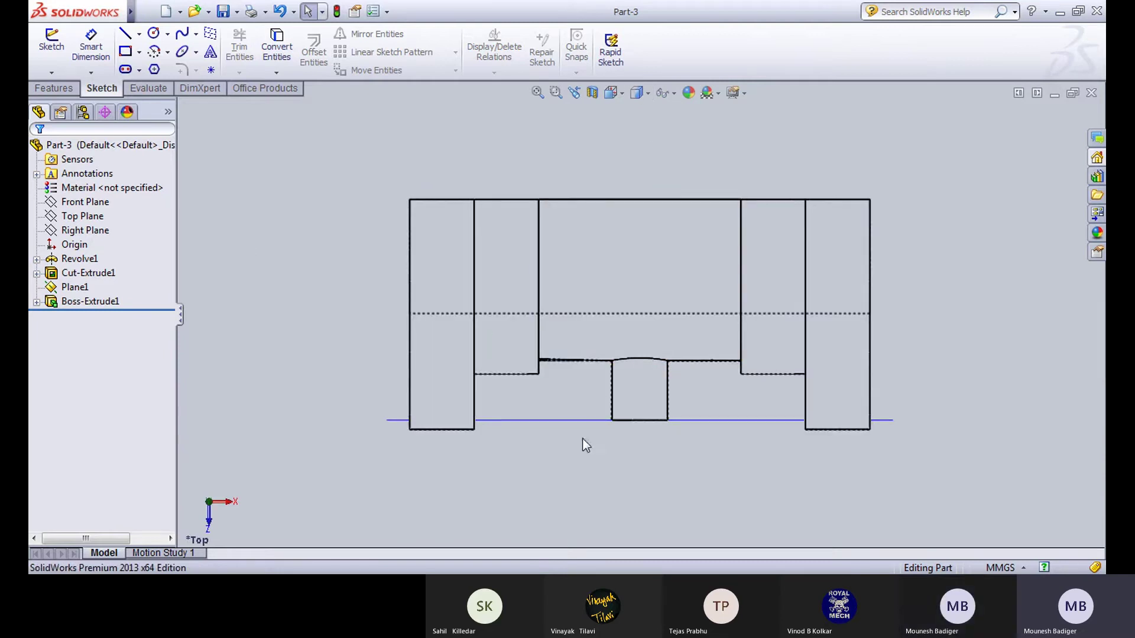
scroll(591, 440, up, 2)
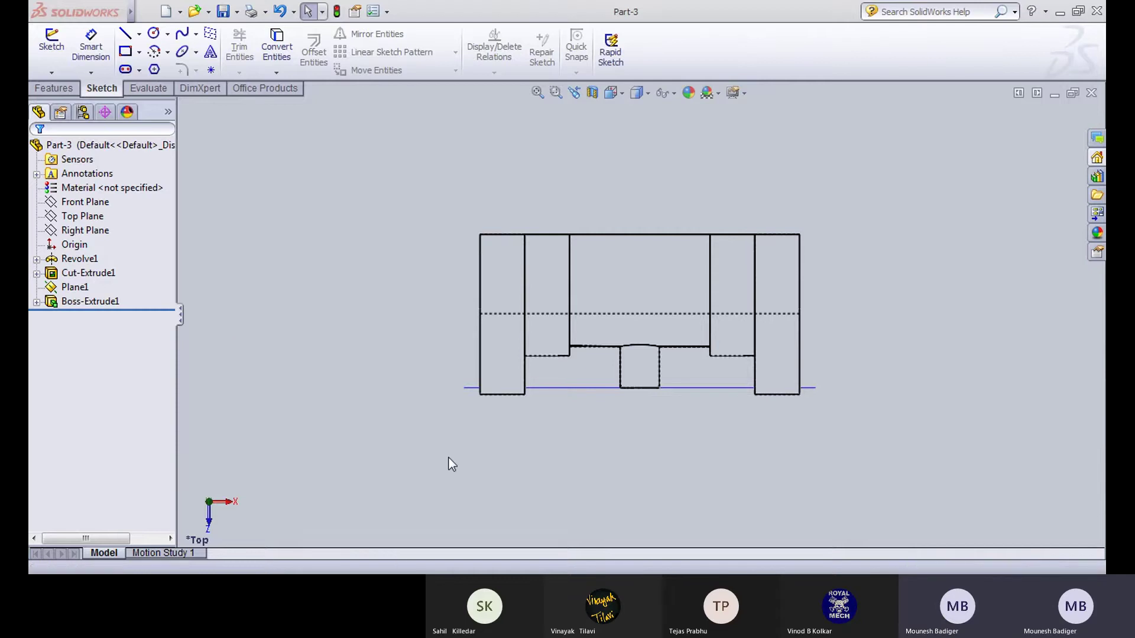
Step: Compare the bearing half with part 3's views on the Draw1 sheet and examine the neighbouring parts 5 to 8
key(ctrl+Tab)
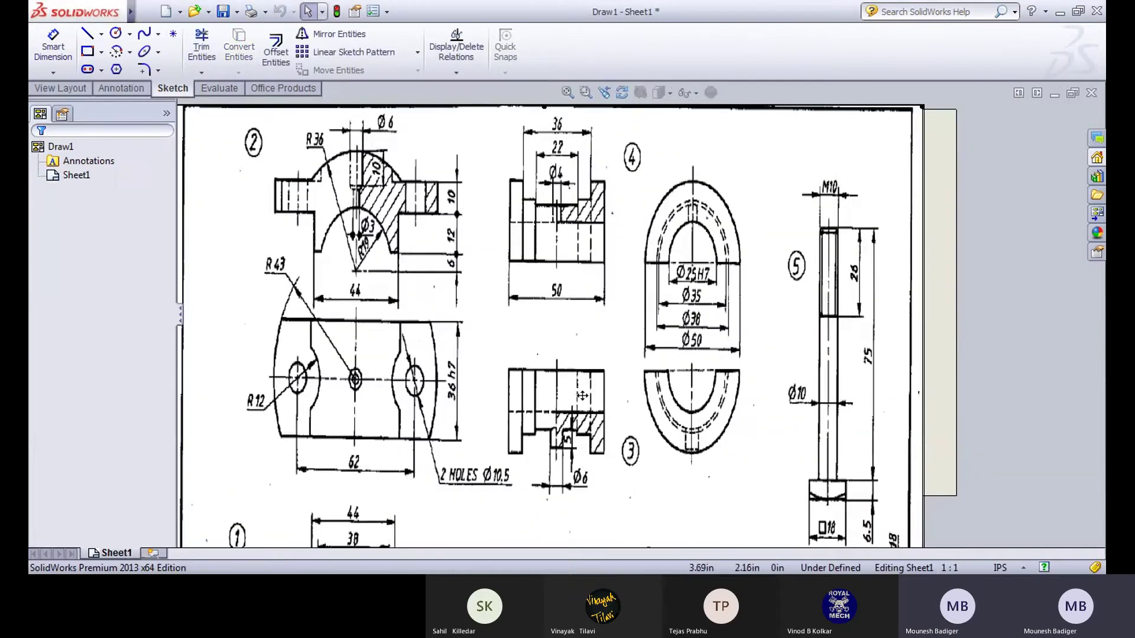
middle_drag(567, 398, 494, 347)
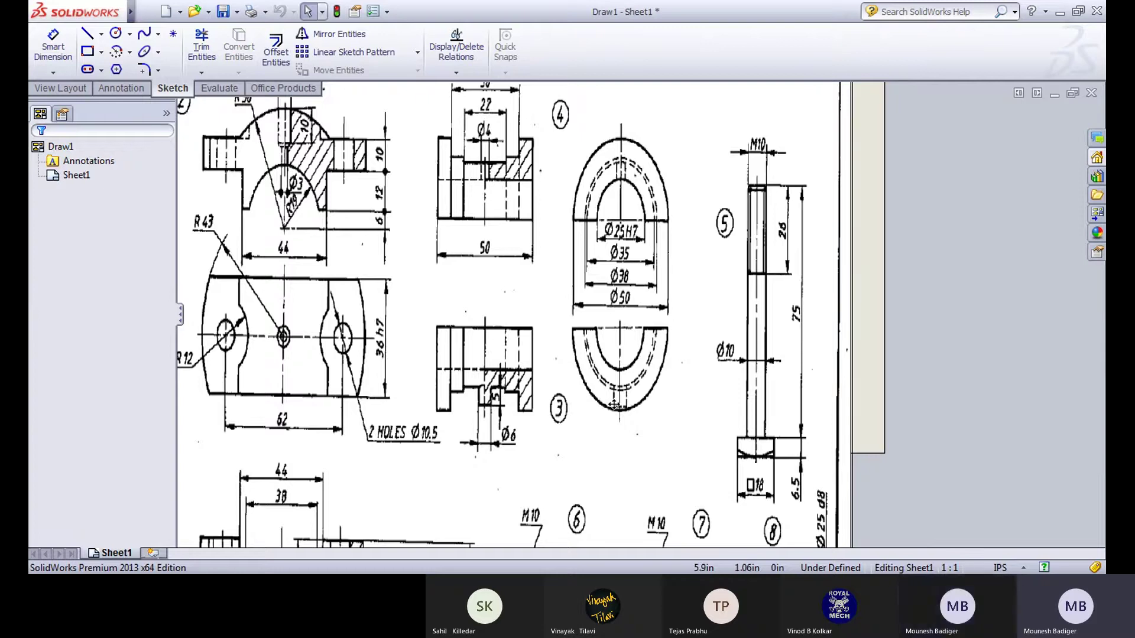
middle_drag(683, 350, 567, 281)
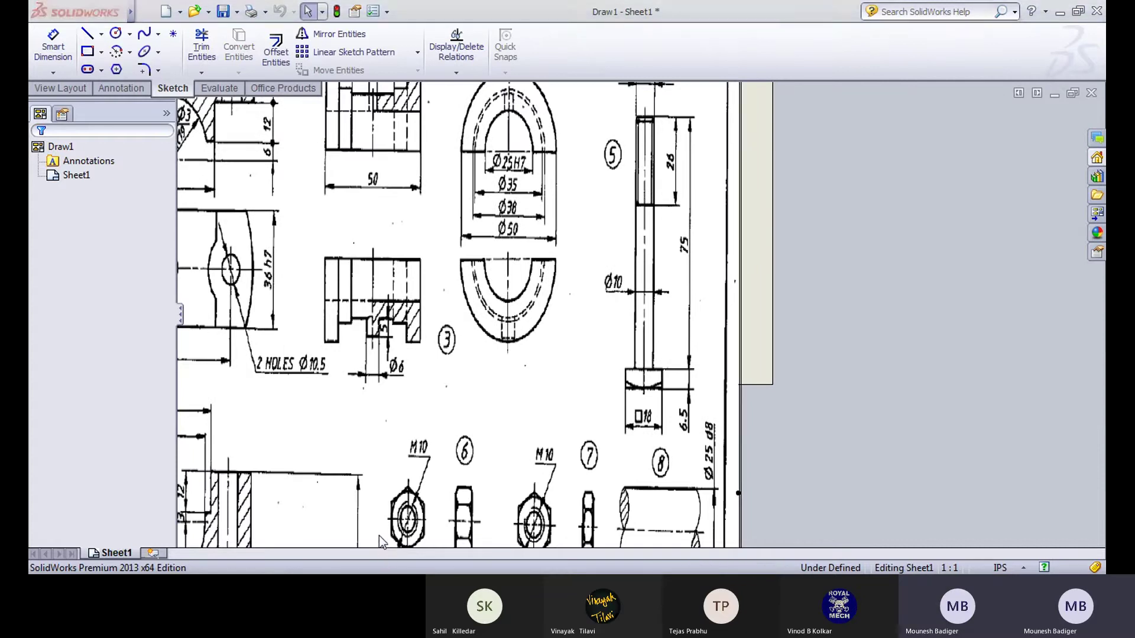
key(ctrl+Tab)
Step: Look over the shaded Part-3 from its bore and pin sides, and close the document
middle_drag(565, 307, 663, 90)
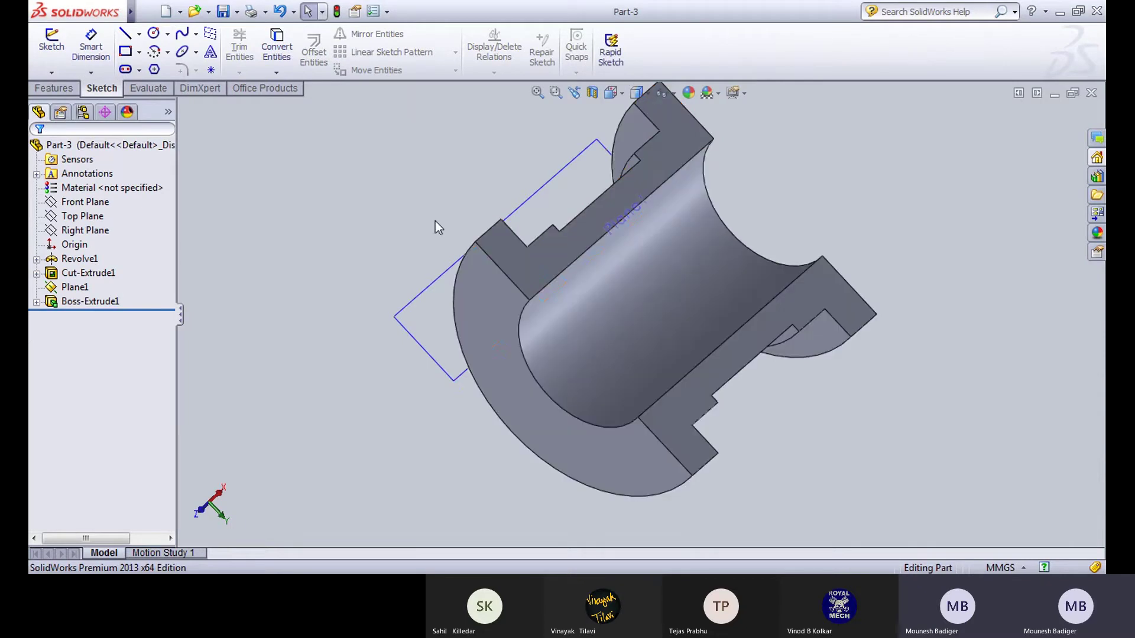
middle_drag(437, 227, 640, 156)
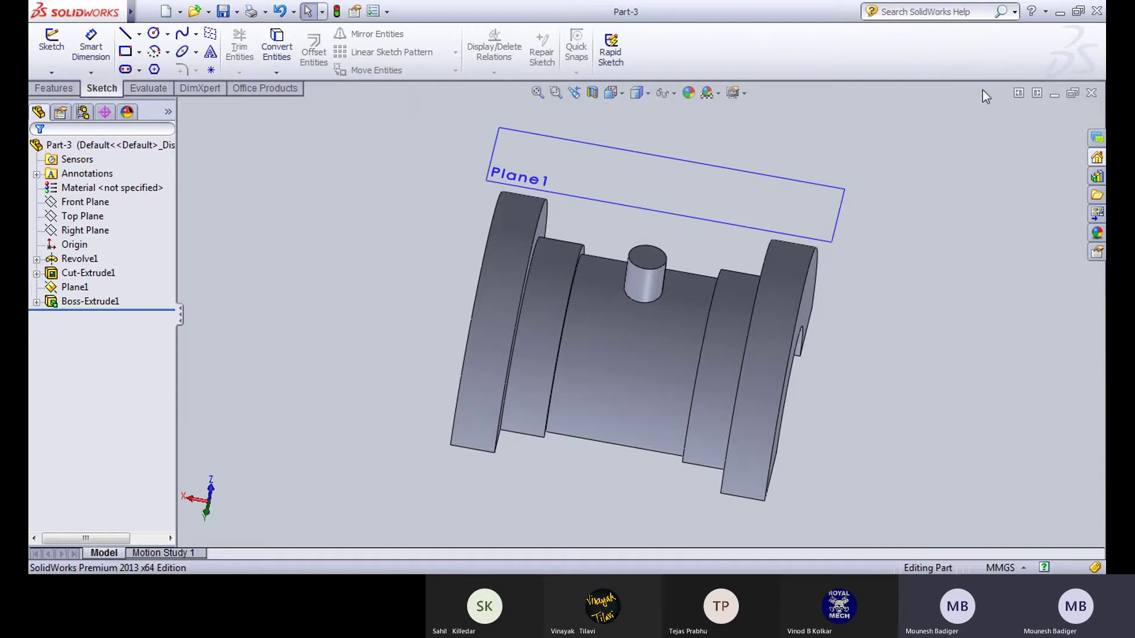
click(1091, 93)
Step: Create a new part document and switch back to the Draw1 reference drawing
click(186, 10)
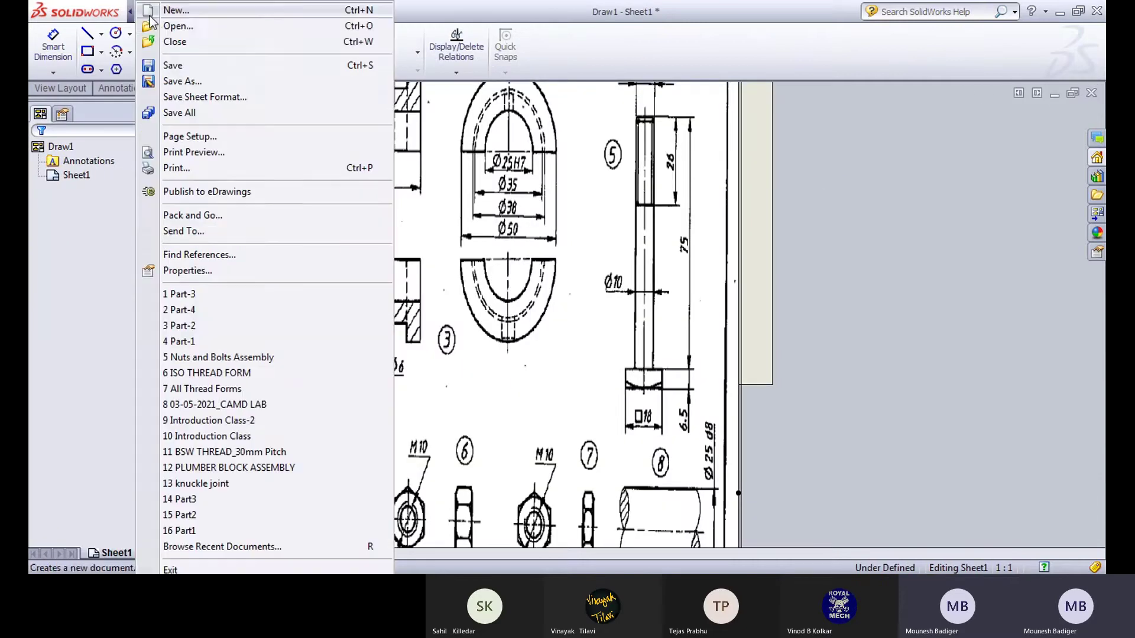
key(Escape)
click(170, 12)
click(155, 9)
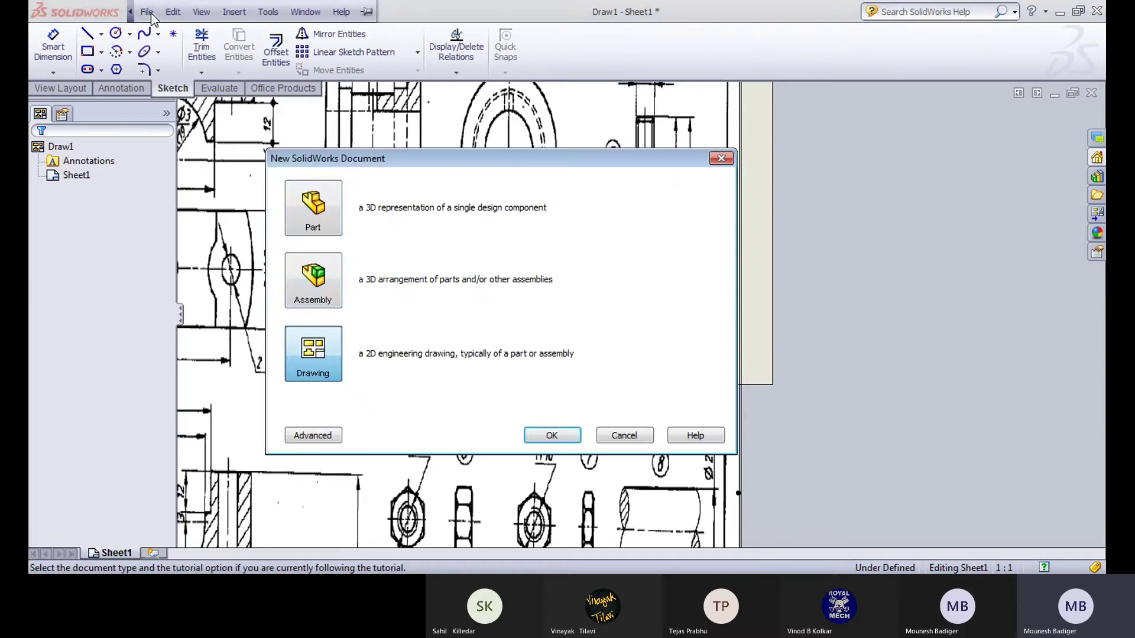
click(313, 207)
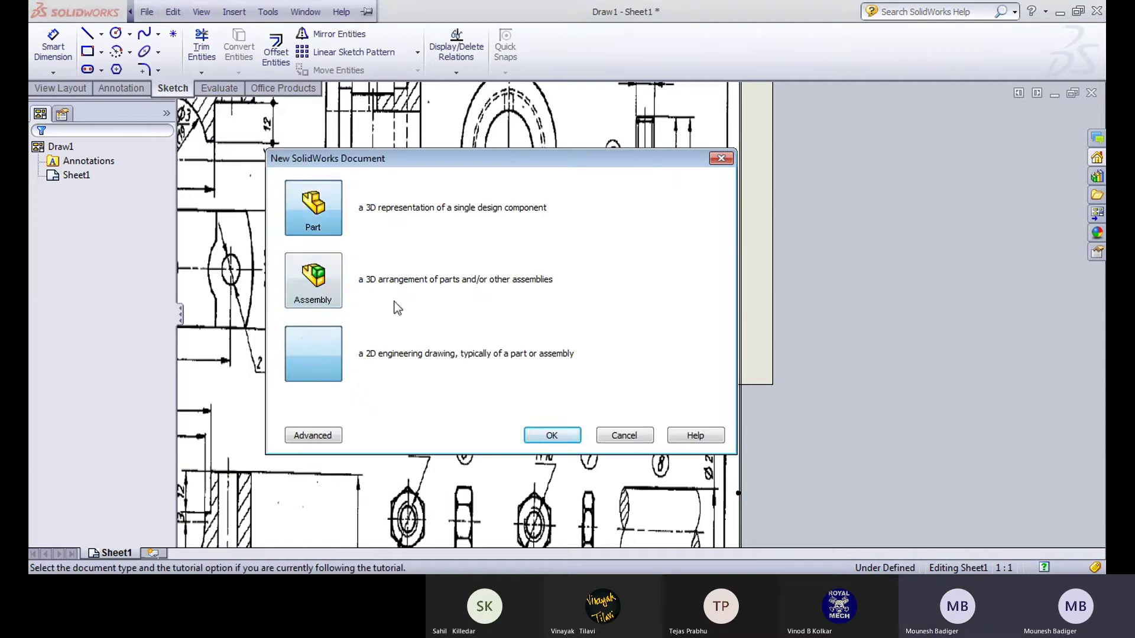
click(552, 435)
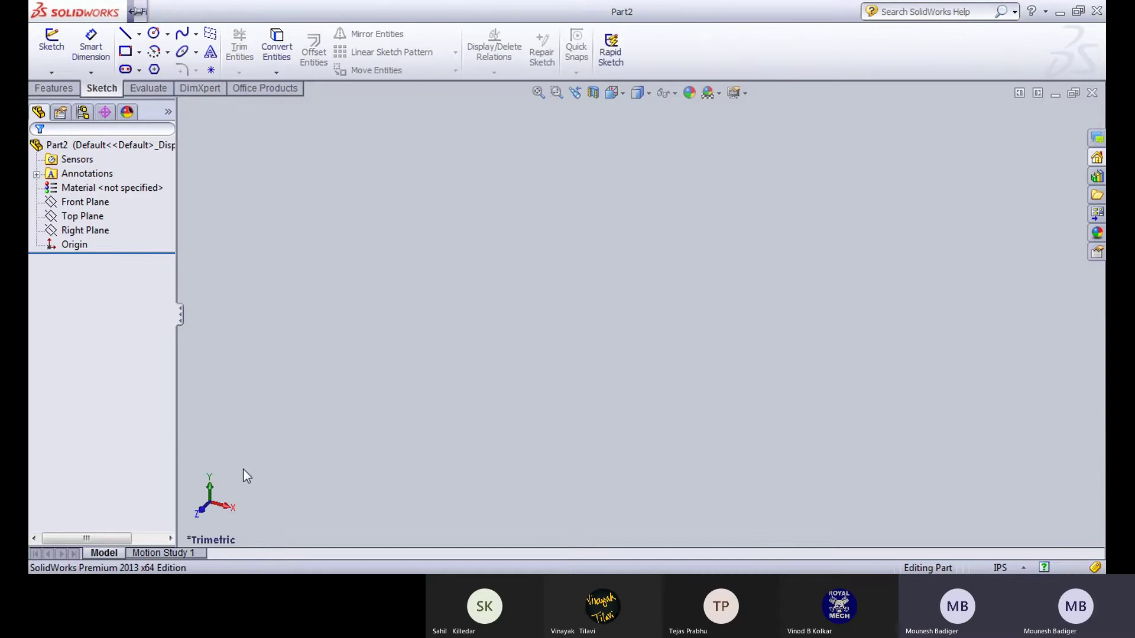
key(ctrl+Tab)
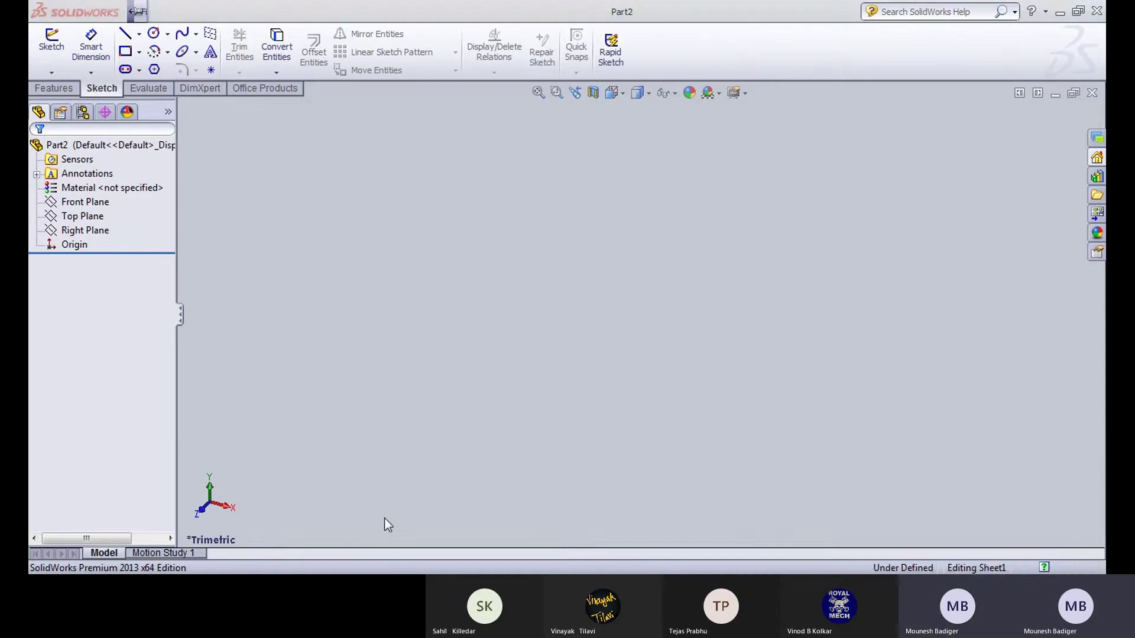
Step: Examine the bolt views of part 5 on the Draw1 sheet, and return to the new part document
scroll(599, 230, up, 3)
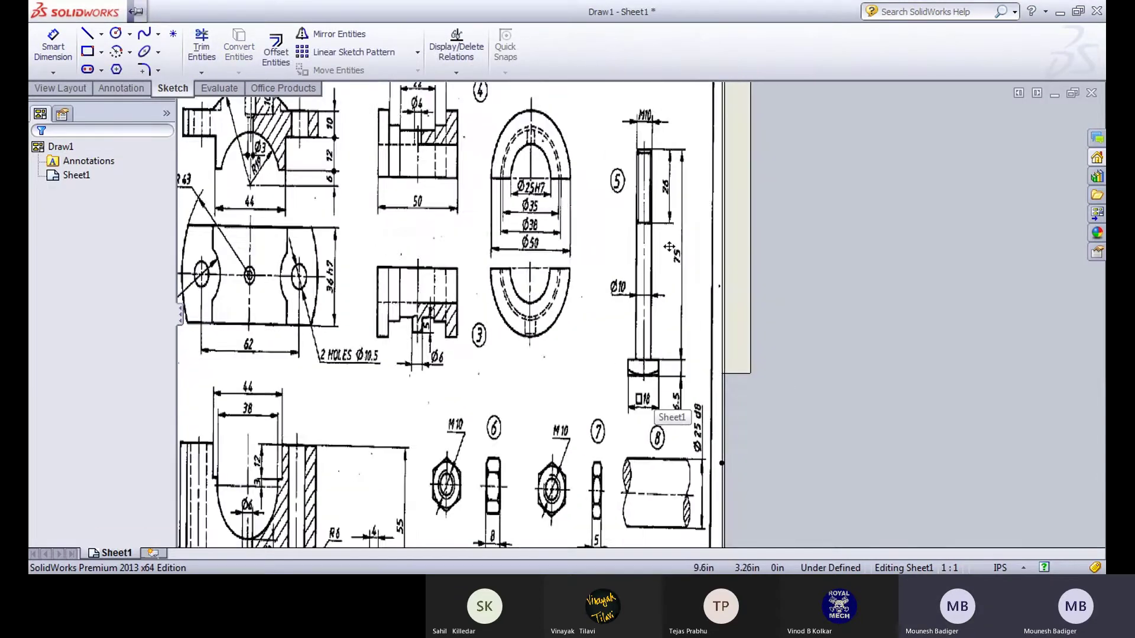
scroll(674, 282, down, 3)
scroll(674, 282, down, 1)
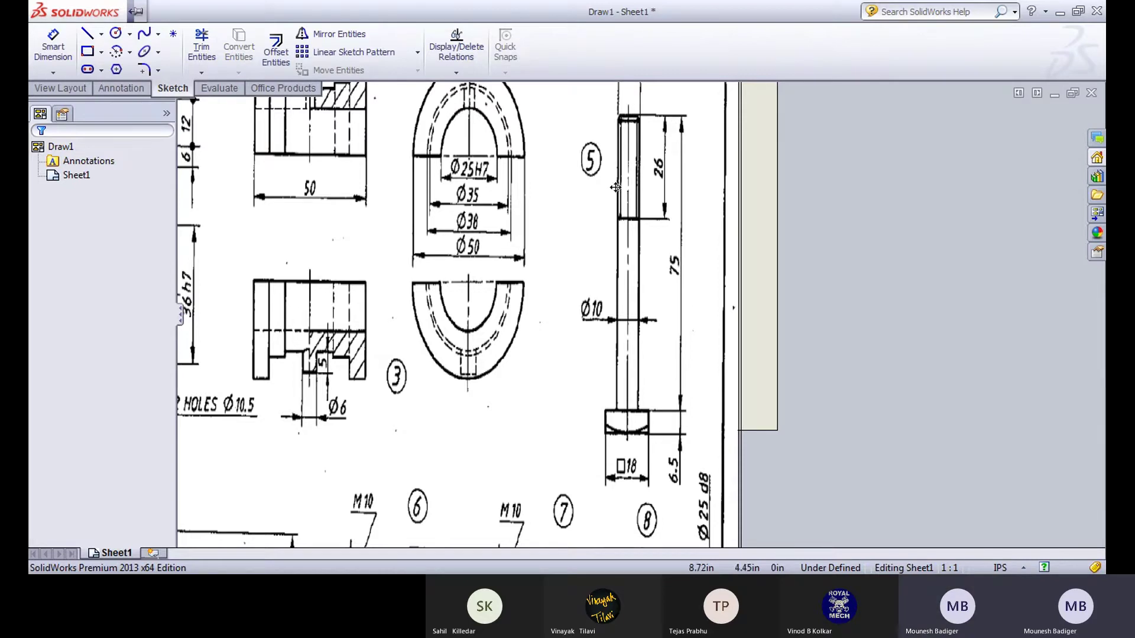
key(z)
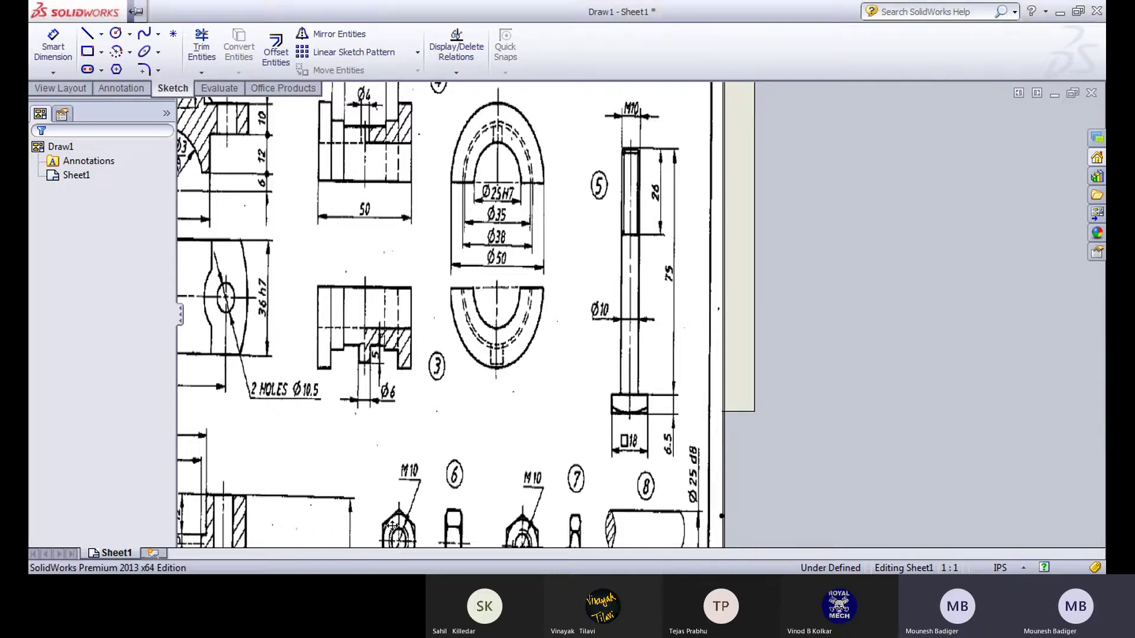
key(ctrl+Tab)
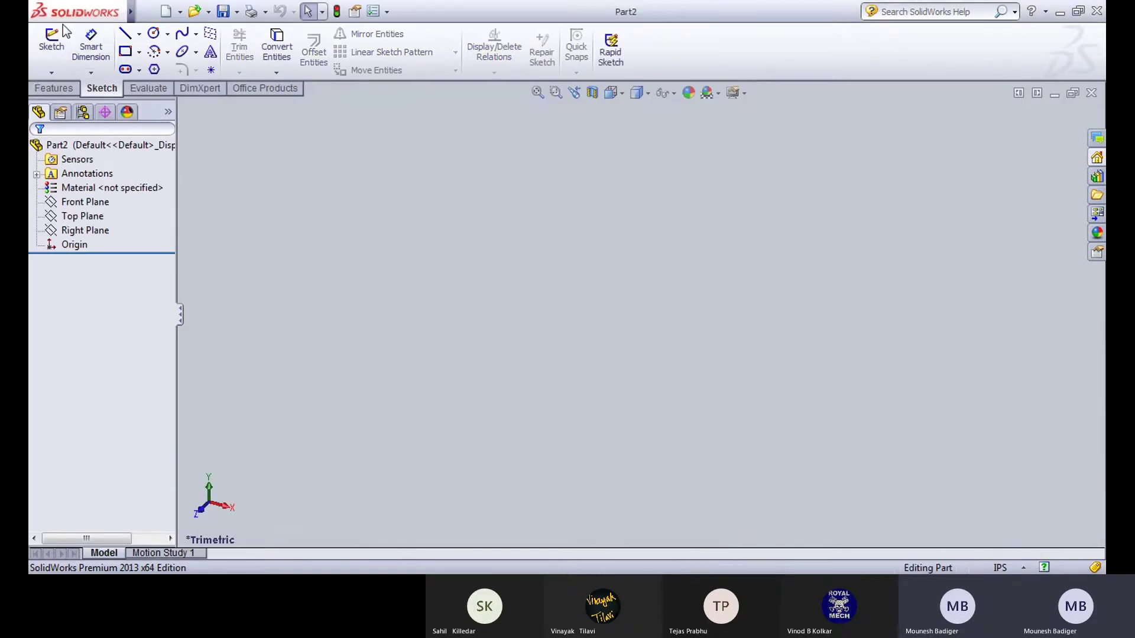
Step: Start a sketch on the Top Plane and draw a circle about 1.02 in in diameter centred on the origin
click(52, 42)
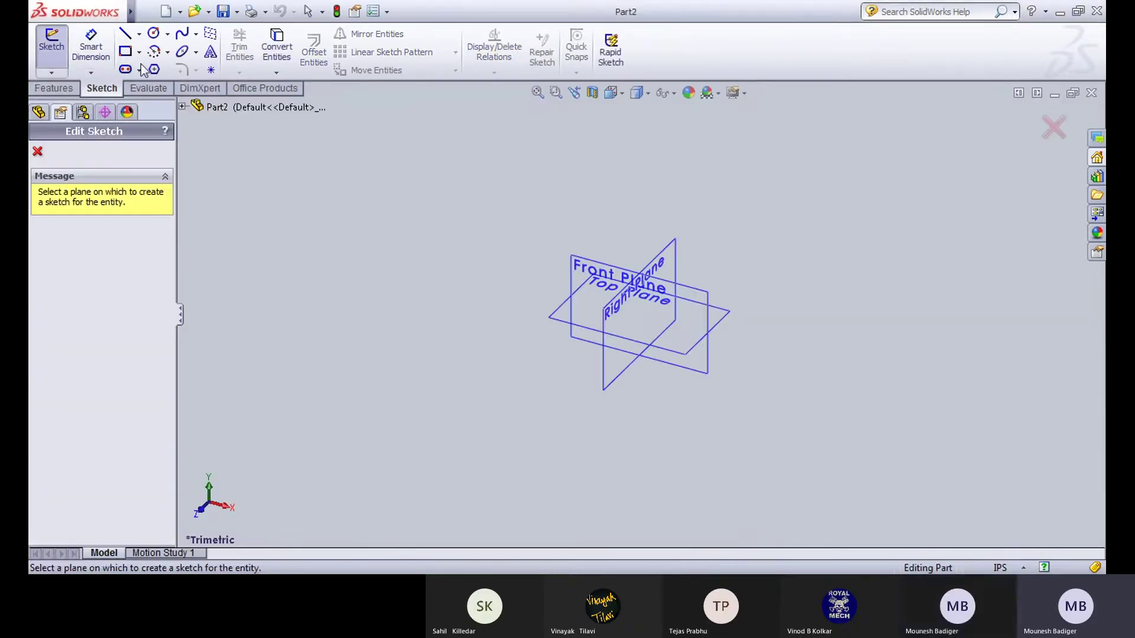
click(551, 318)
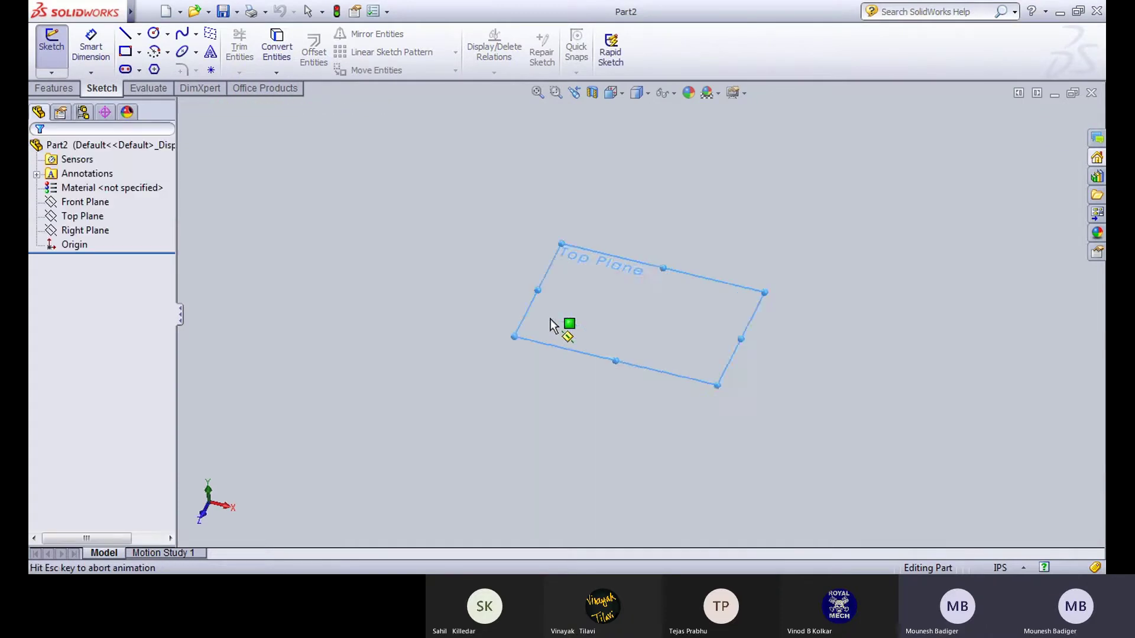
click(156, 33)
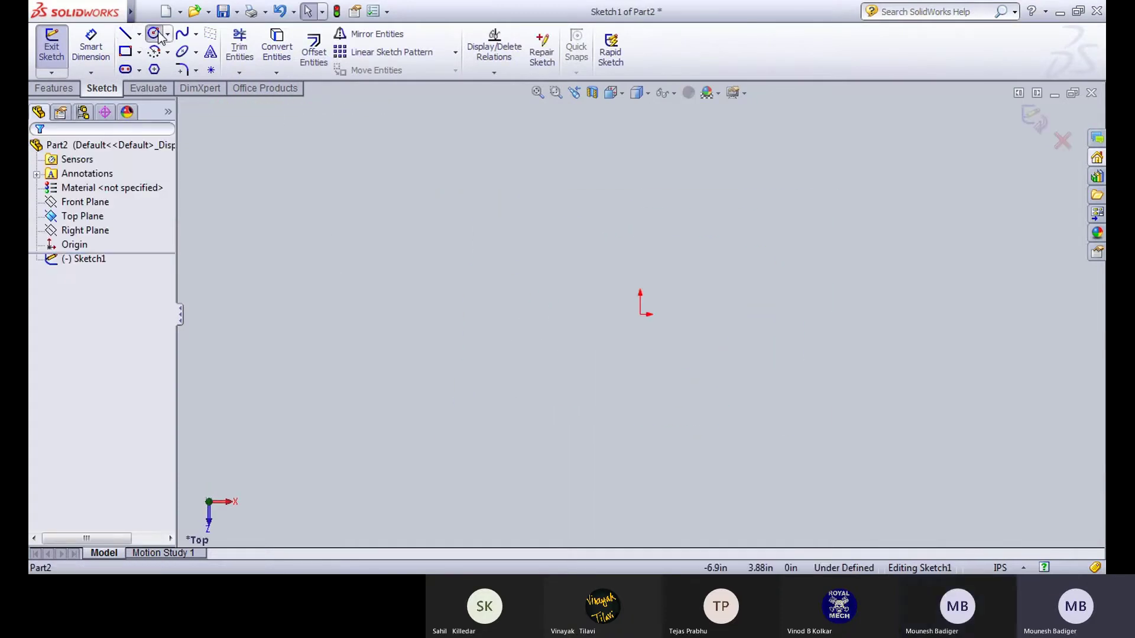
click(640, 314)
click(662, 324)
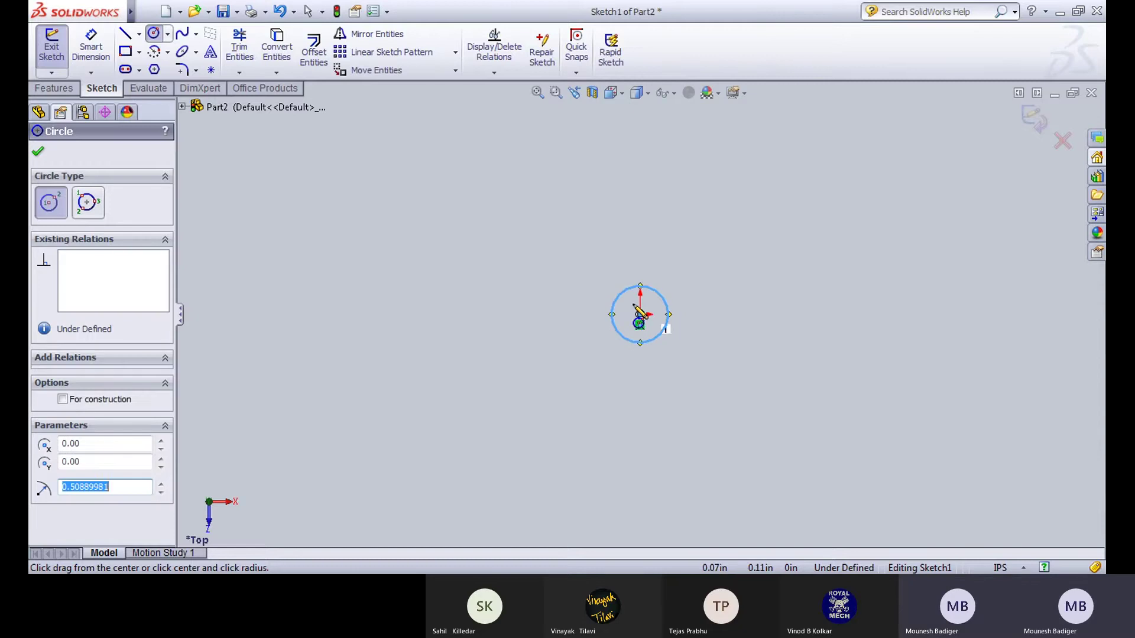
Step: Dimension the circle's diameter as 10 in
right_drag(663, 331, 664, 284)
click(664, 331)
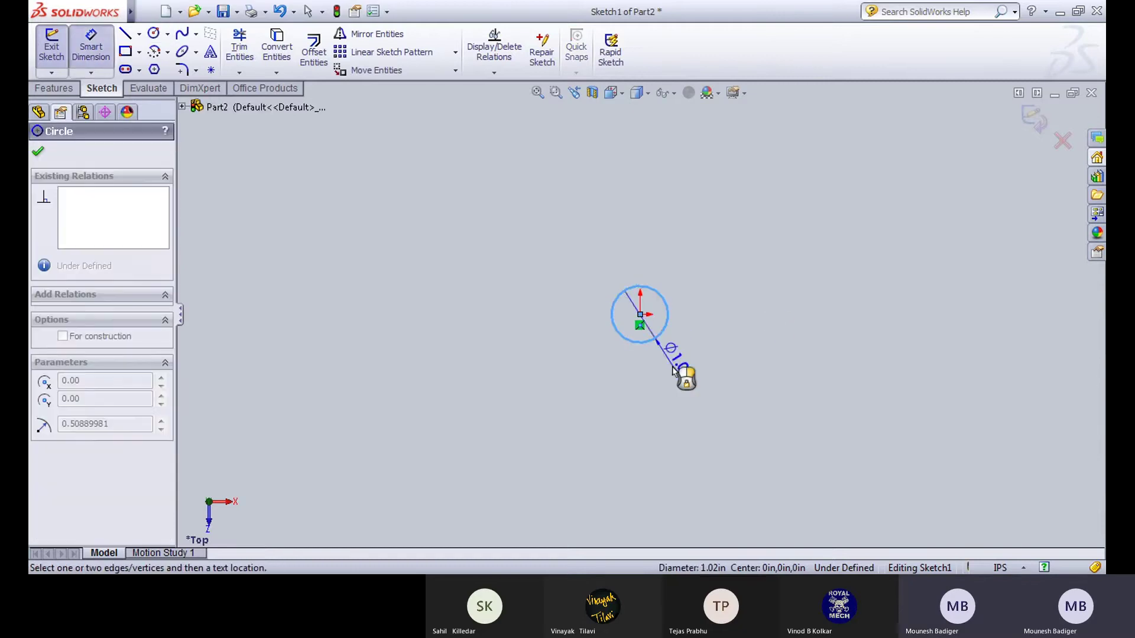
click(764, 370)
text(10)
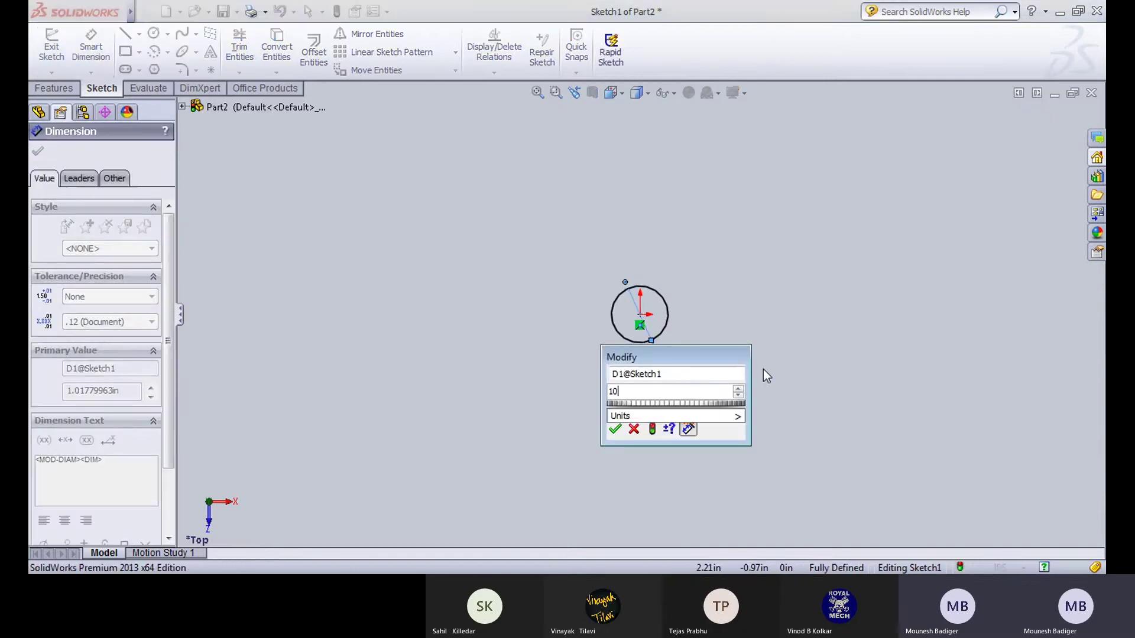
key(Return)
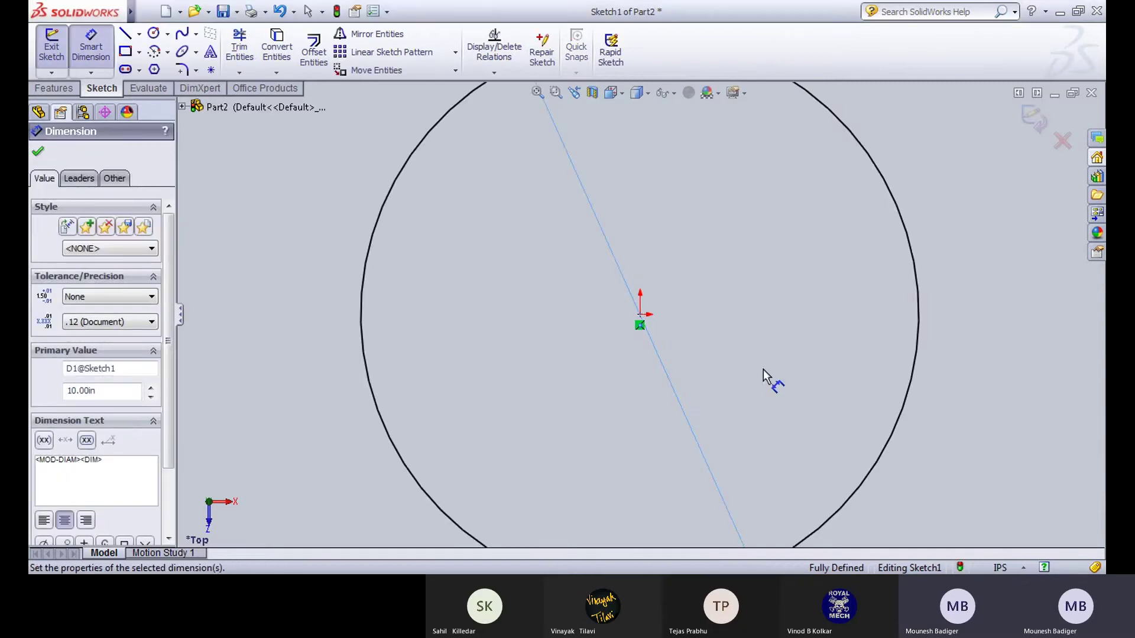
Step: Change the part's unit system to MMGS, exit the circle sketch and reopen it for editing
click(995, 558)
click(985, 510)
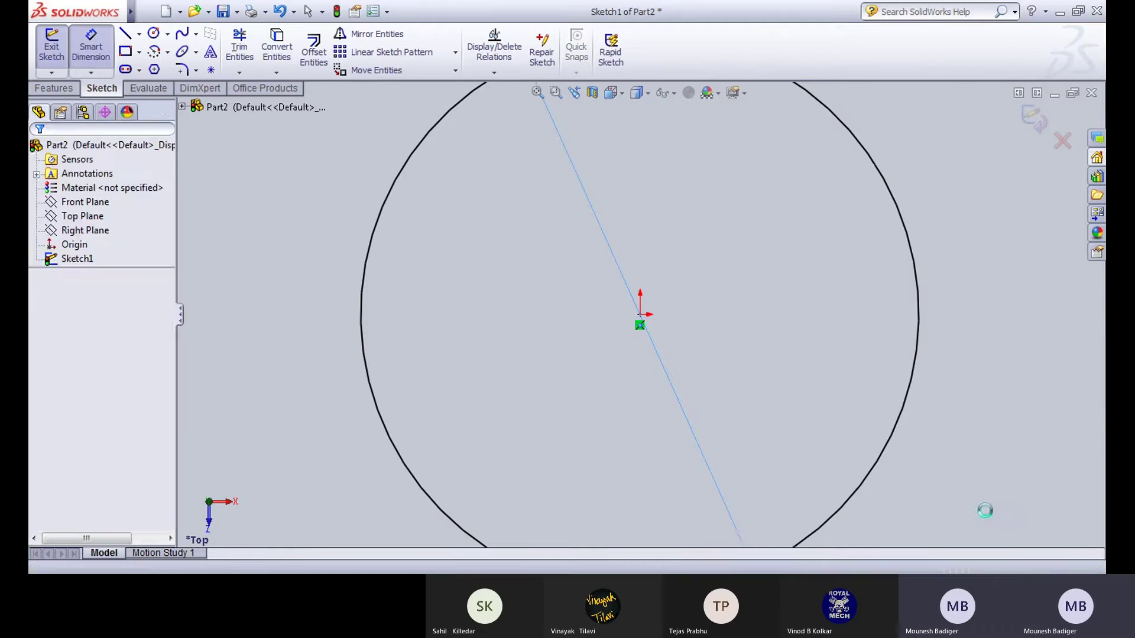
click(1033, 117)
click(83, 63)
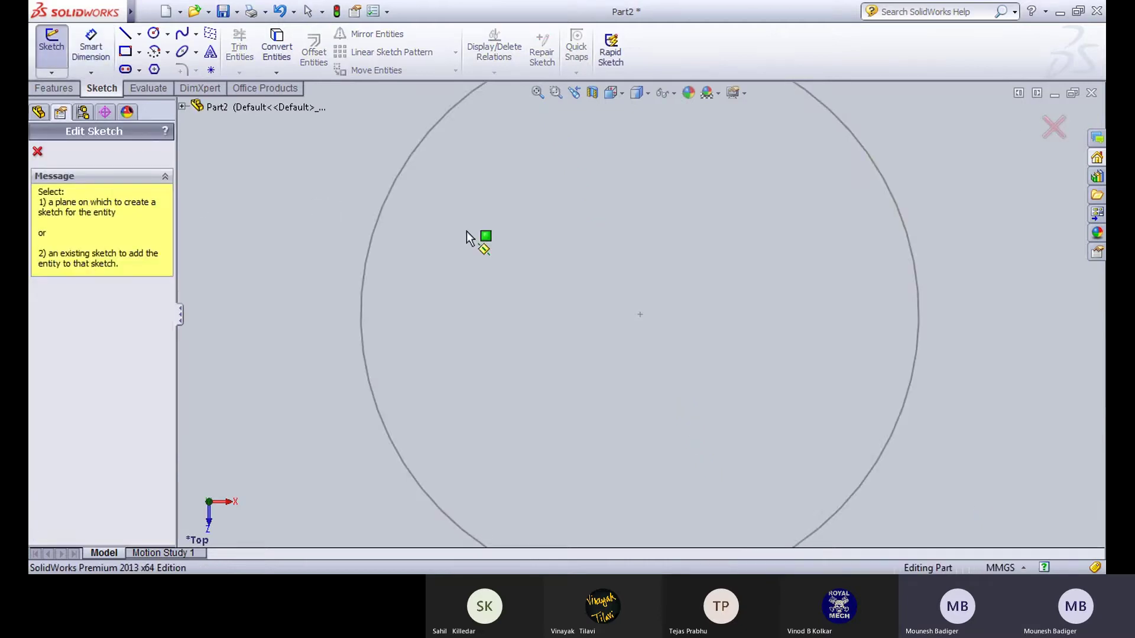
click(407, 166)
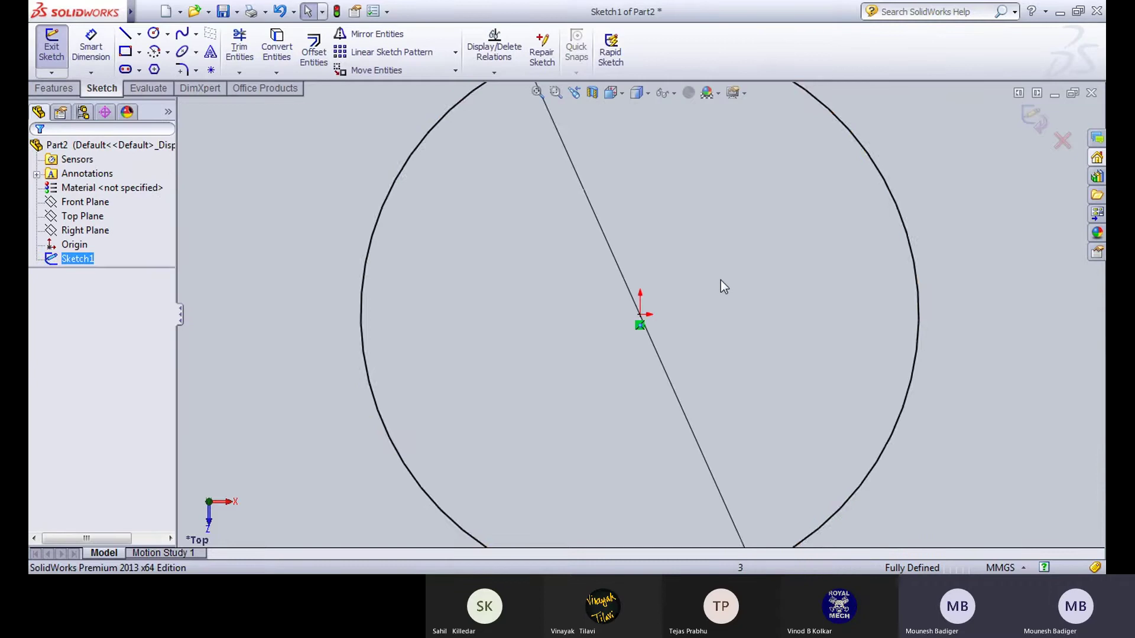
Step: Set the circle's diameter to 10 mm
key(f)
click(725, 475)
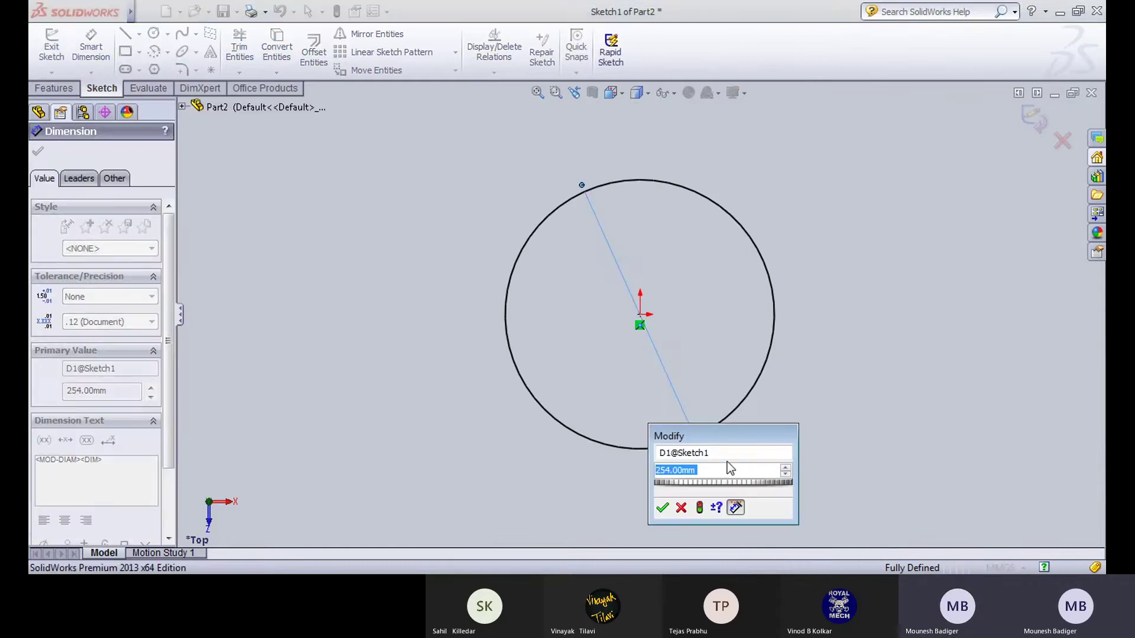
text(10)
key(Return)
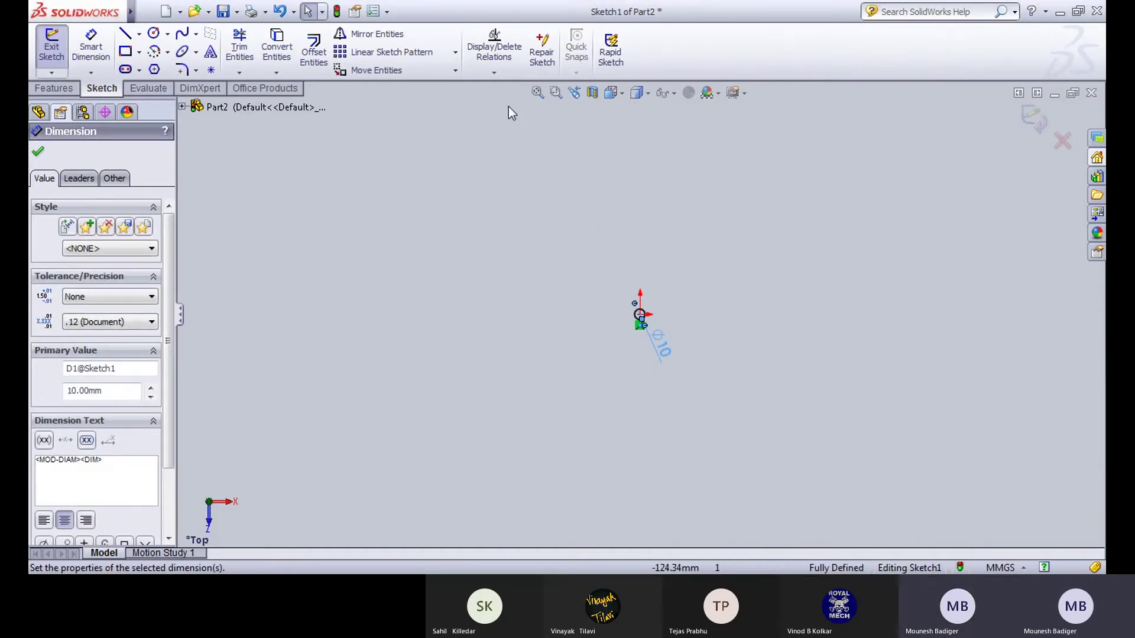
click(537, 92)
click(708, 318)
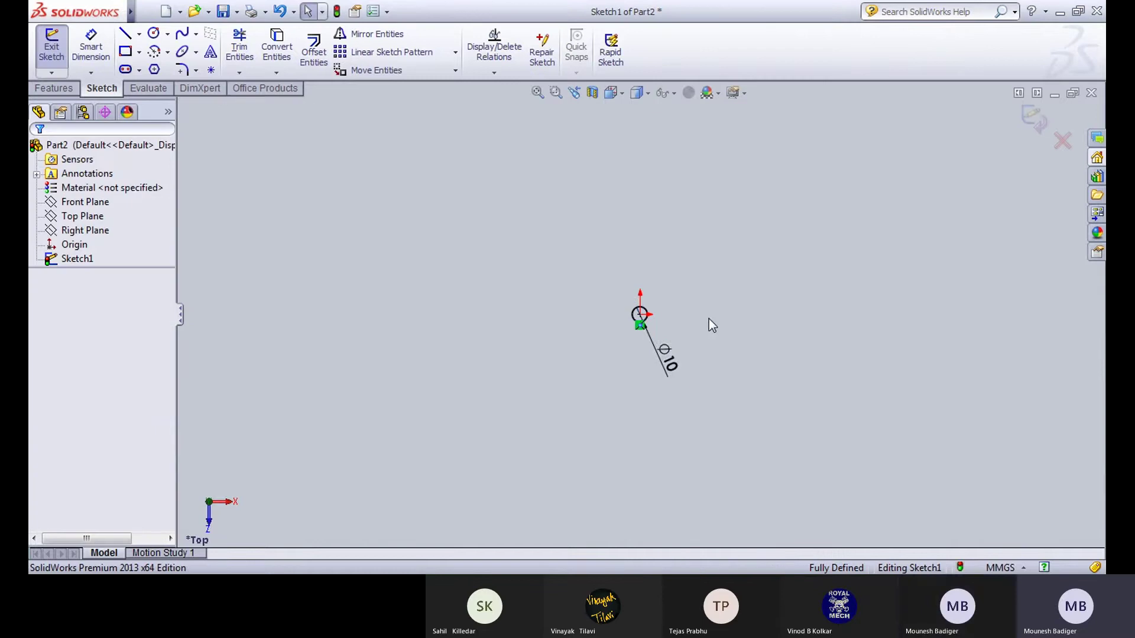
scroll(496, 317, down, 2)
scroll(636, 411, up, 2)
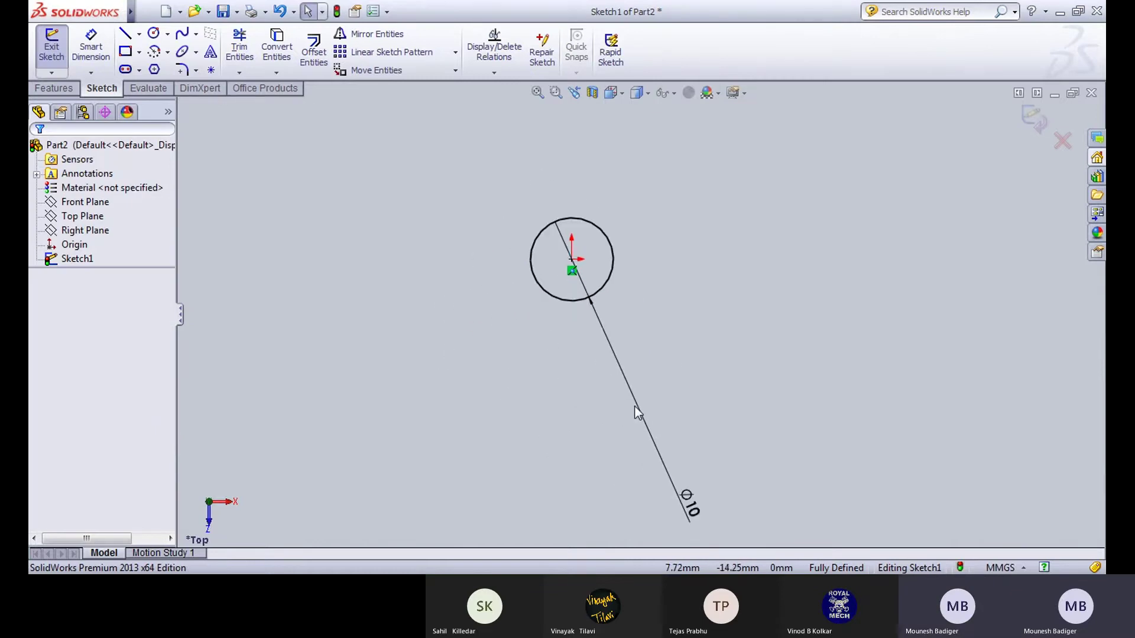
Step: Reposition the circle's diameter dimension close beside the circle and finish the sketch
drag(676, 494, 636, 232)
click(537, 93)
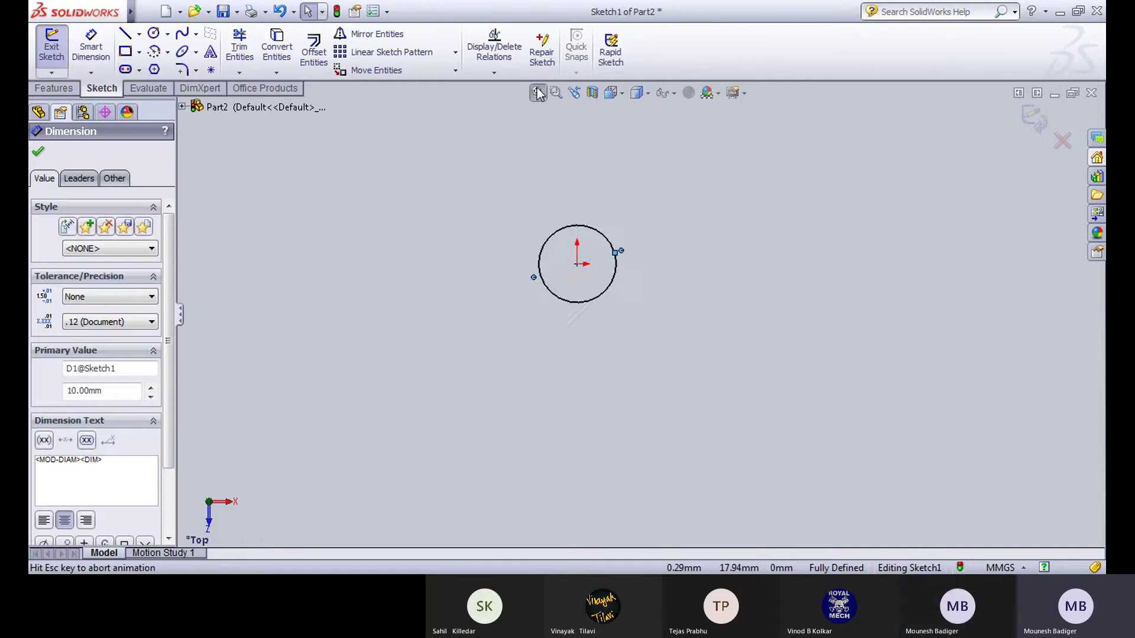
scroll(639, 307, down, 8)
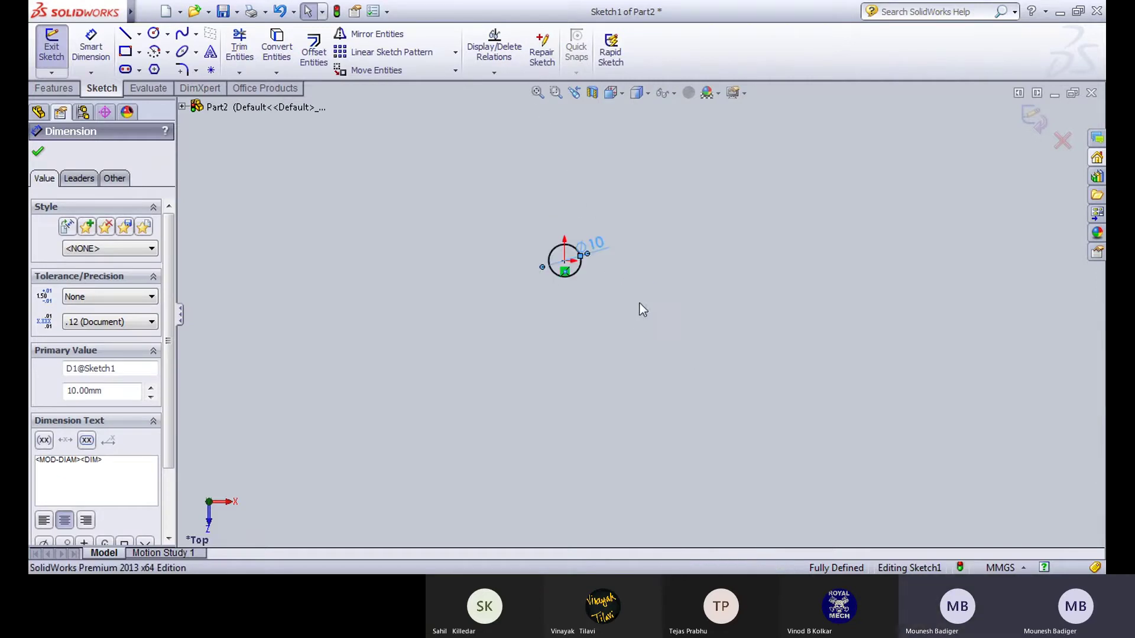
click(676, 335)
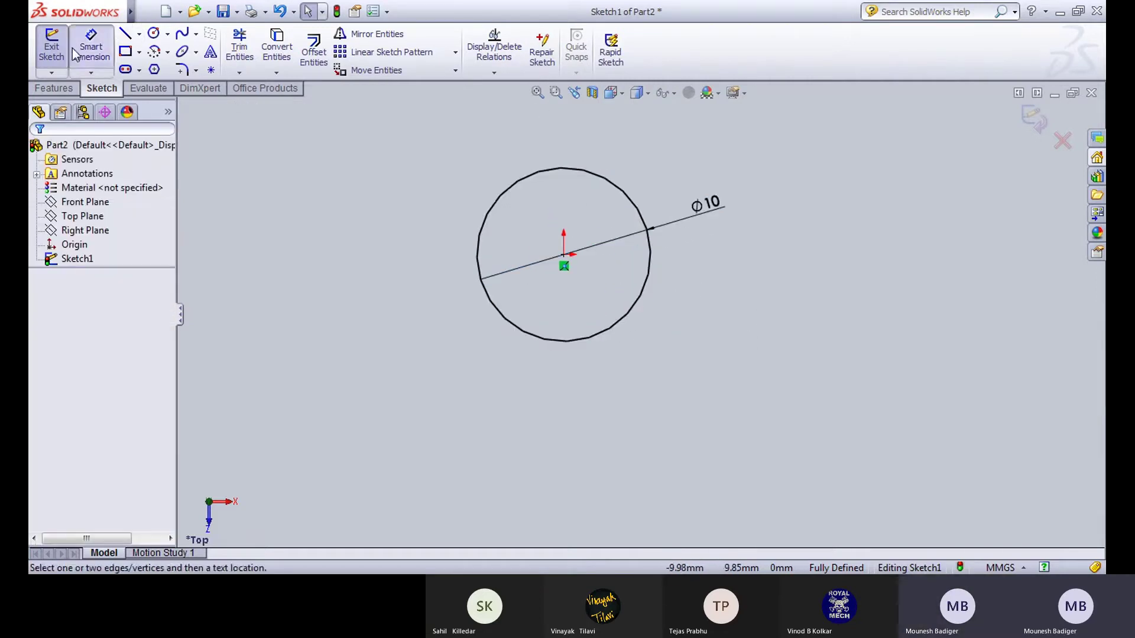
click(51, 47)
Step: Extrude the circle sketch 75 mm as a blind boss with the direction reversed to form the bolt shank
click(54, 88)
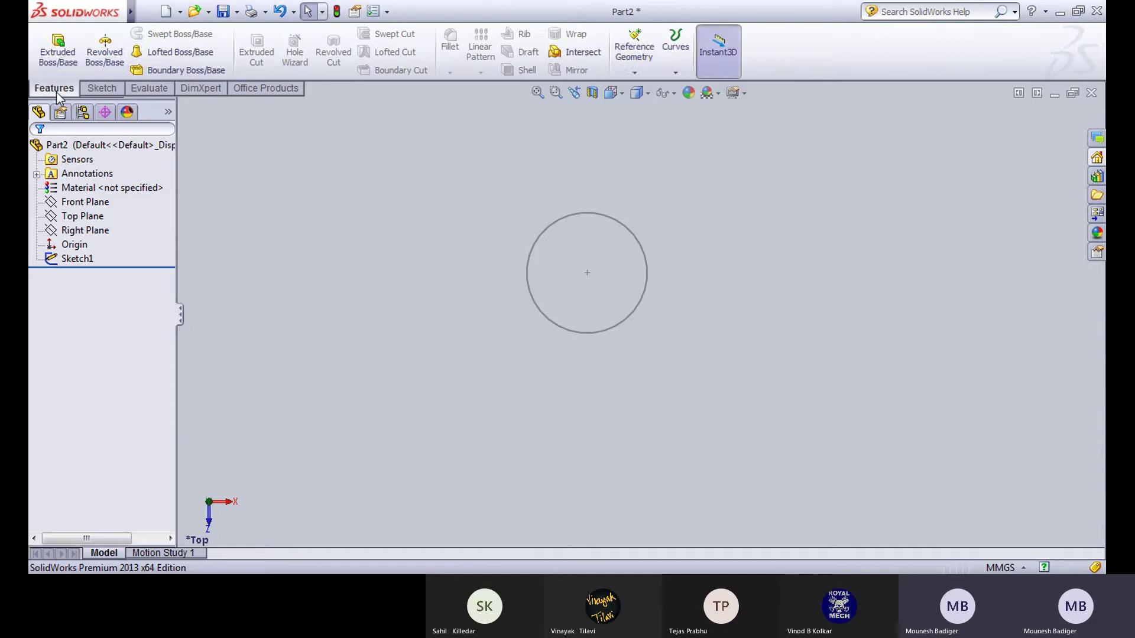
click(58, 50)
click(545, 319)
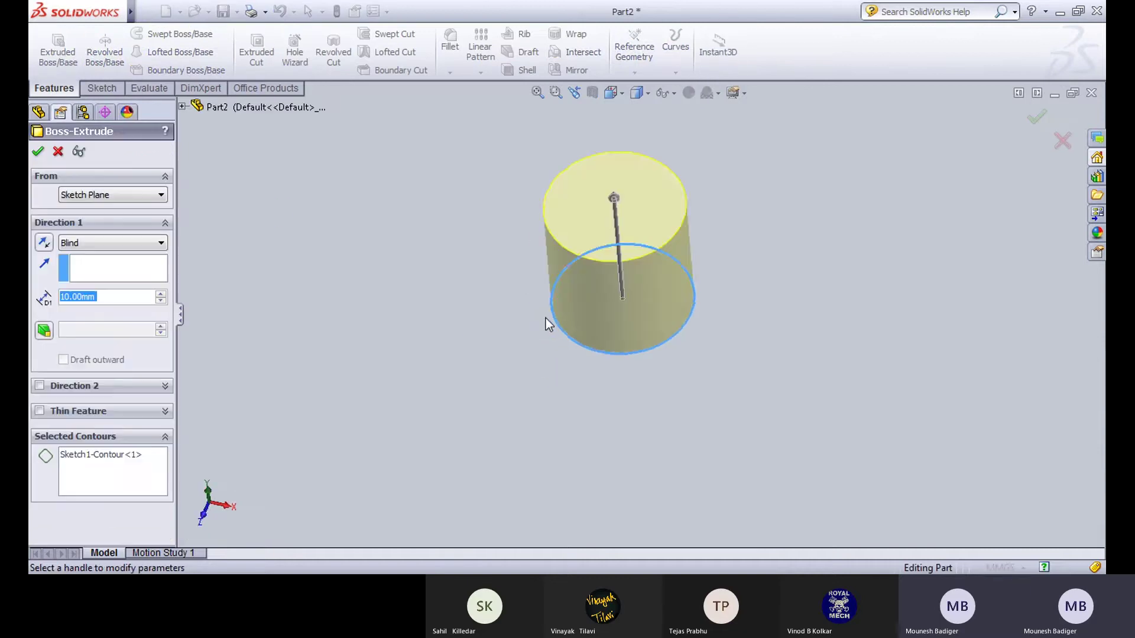
text(75)
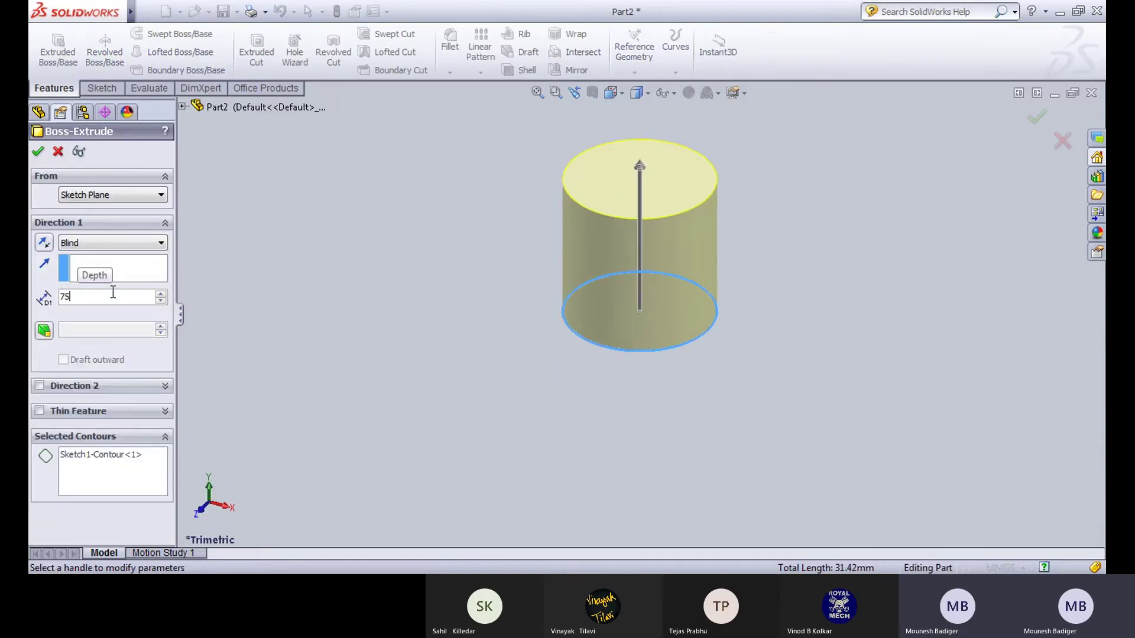
key(Return)
scroll(595, 280, up, 8)
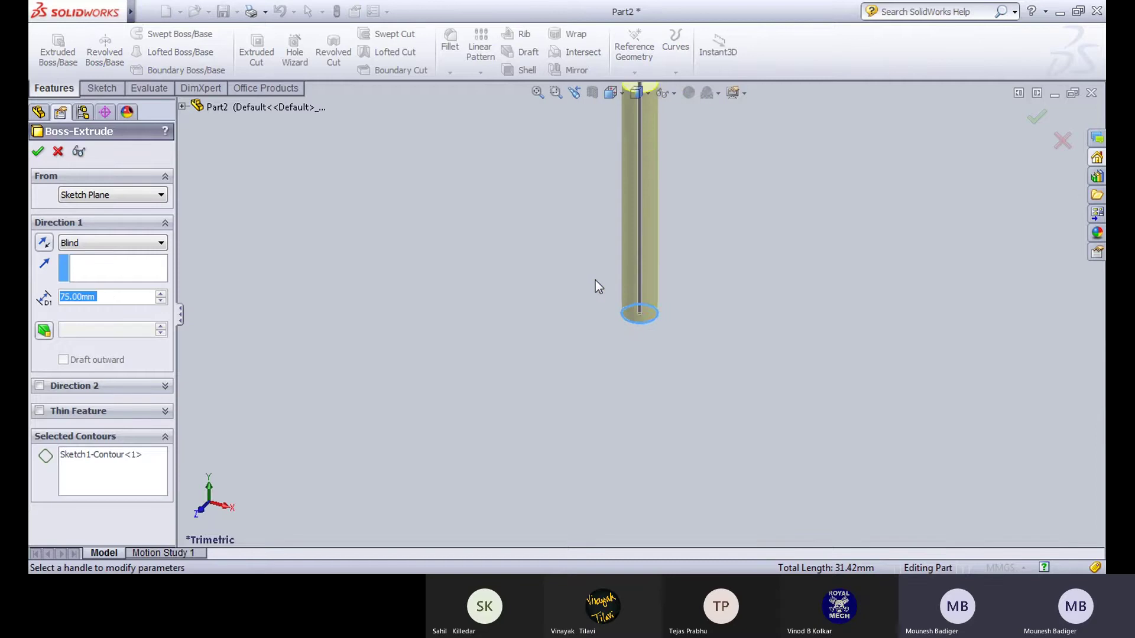
middle_drag(674, 209, 676, 155)
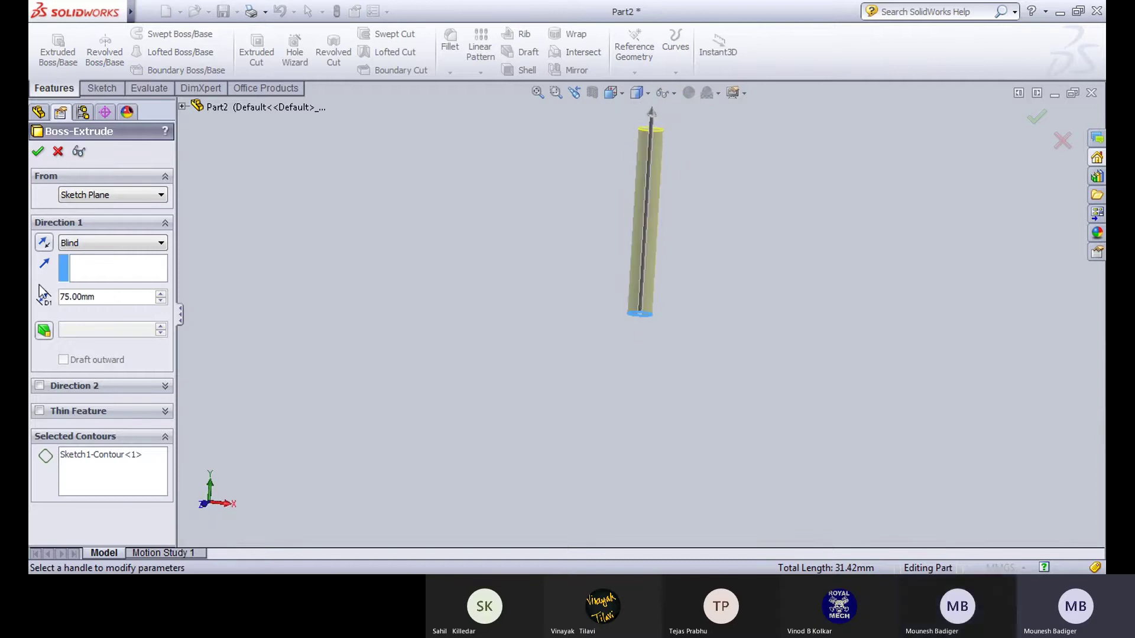
click(44, 243)
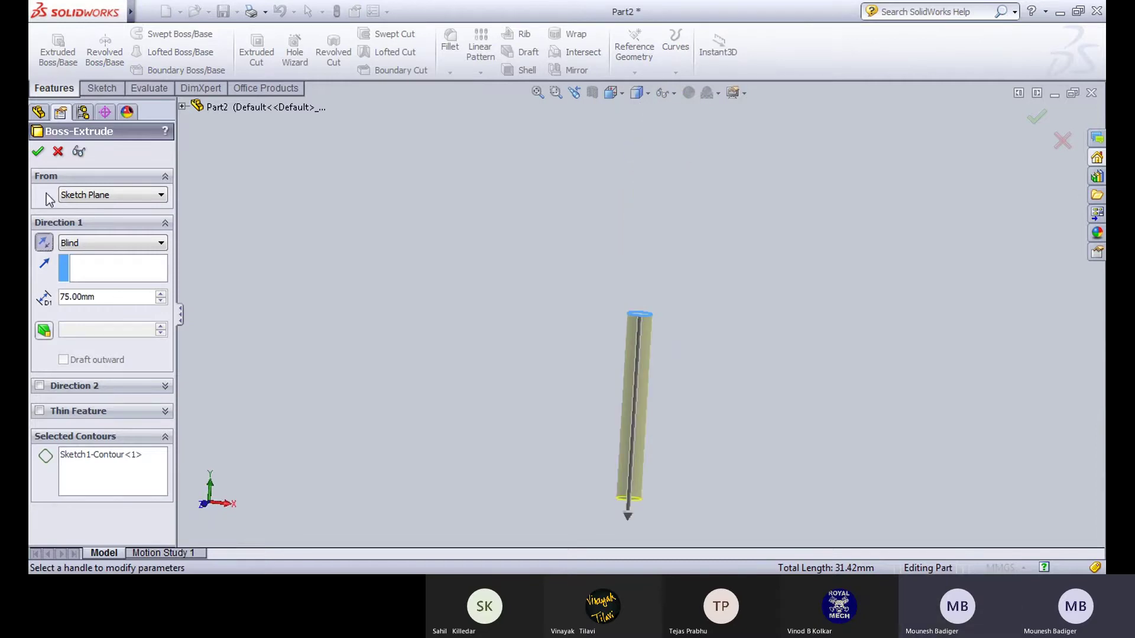
click(38, 153)
Step: Start a sketch on the shank's lower end face, away from the origin, and view that face straight on
scroll(506, 463, up, 3)
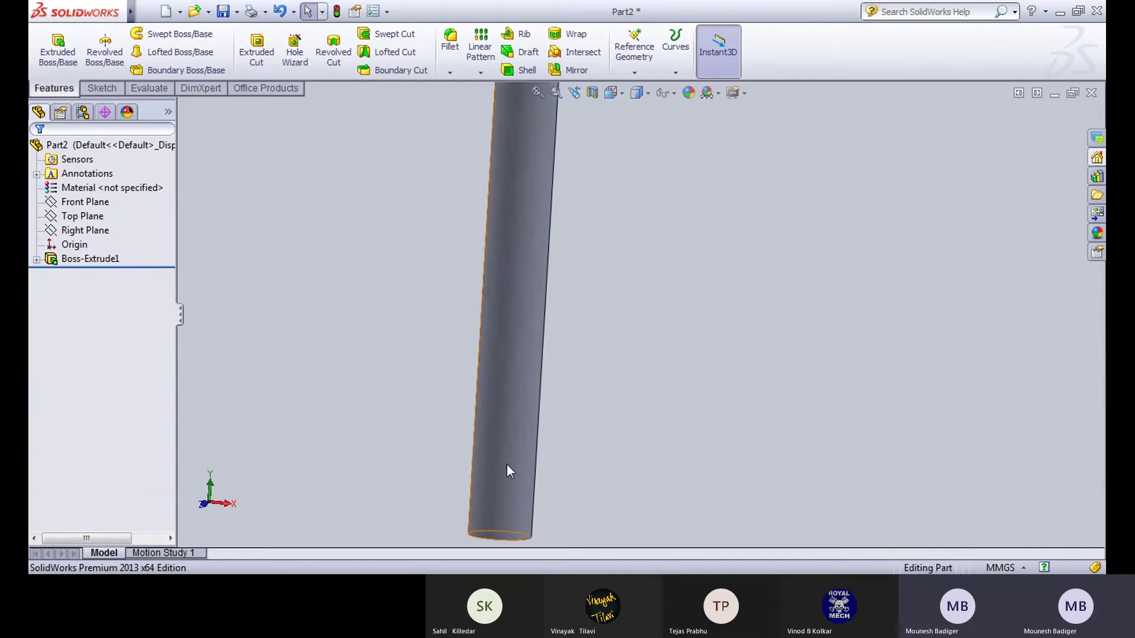
scroll(521, 480, down, 3)
middle_drag(521, 480, 553, 352)
click(556, 434)
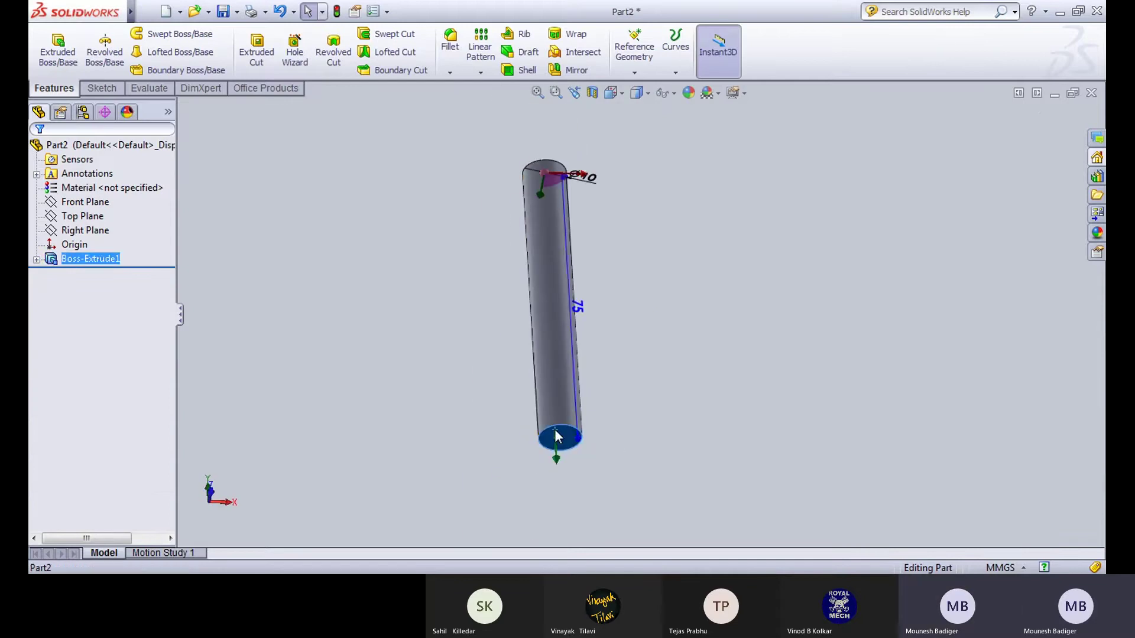
click(613, 384)
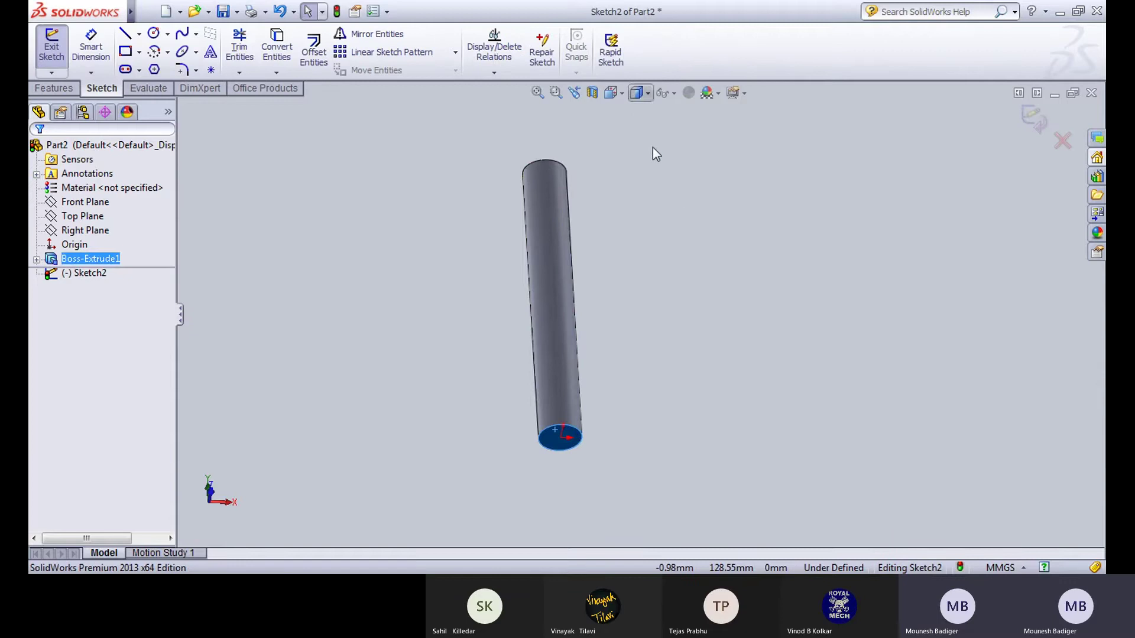
click(614, 93)
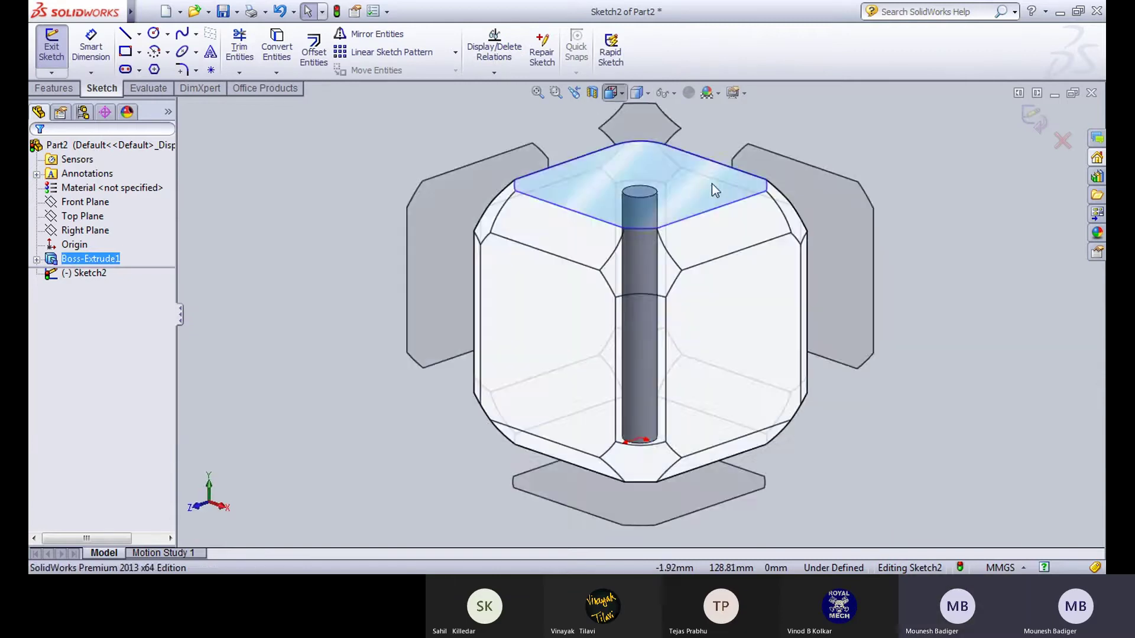
click(710, 182)
click(425, 245)
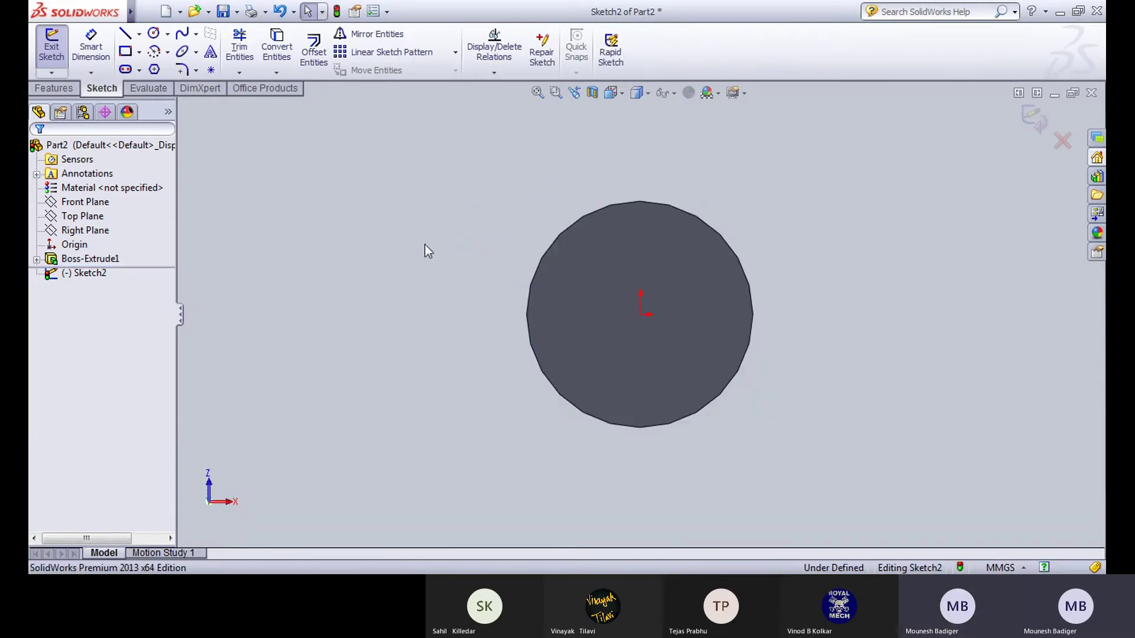
Step: Sketch a centre rectangle about 14 by 11 mm around the shank's end face, centred on the origin
click(154, 51)
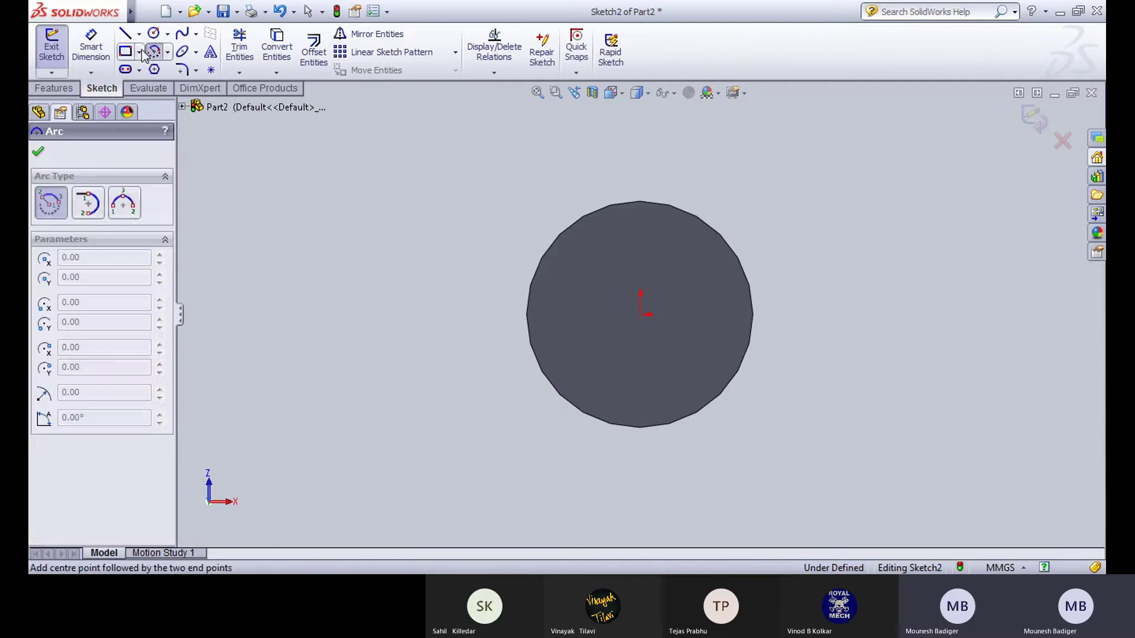
click(139, 51)
click(148, 90)
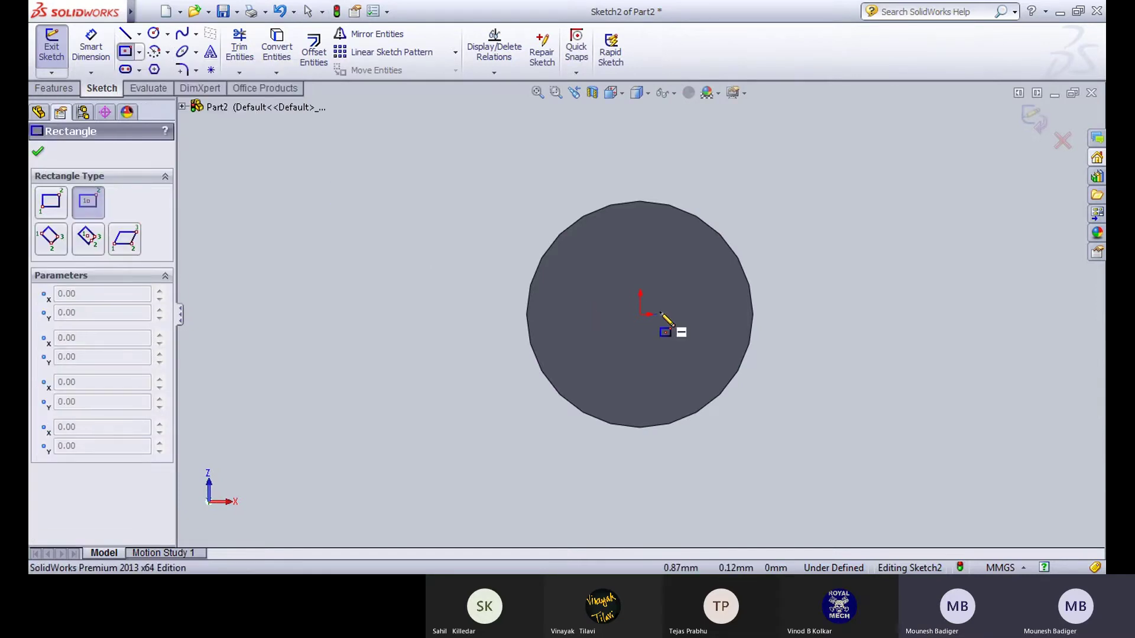
click(640, 314)
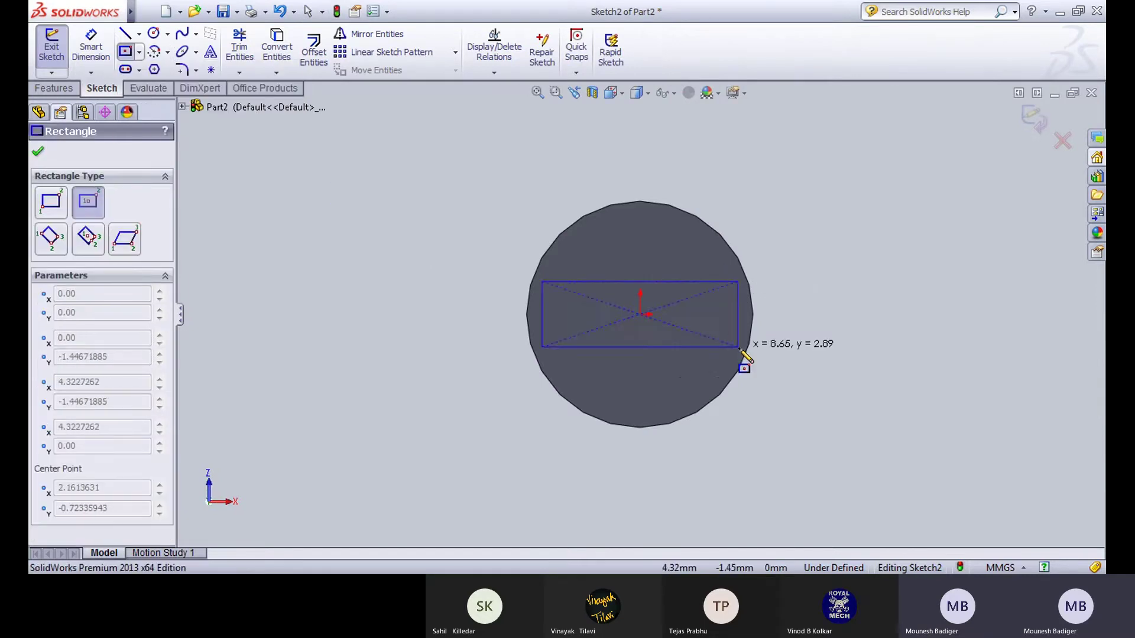
click(803, 441)
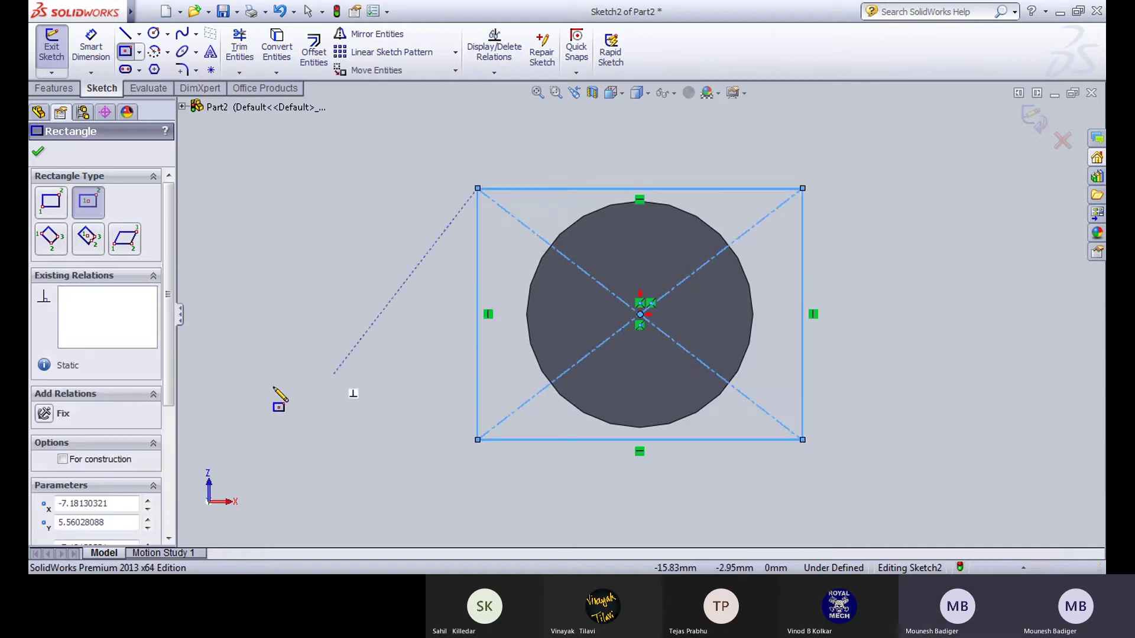
Step: Check the bolt head size in the reference drawing, dimension the rectangle to 18 by 18 mm, and finish the sketch
key(ctrl+Tab)
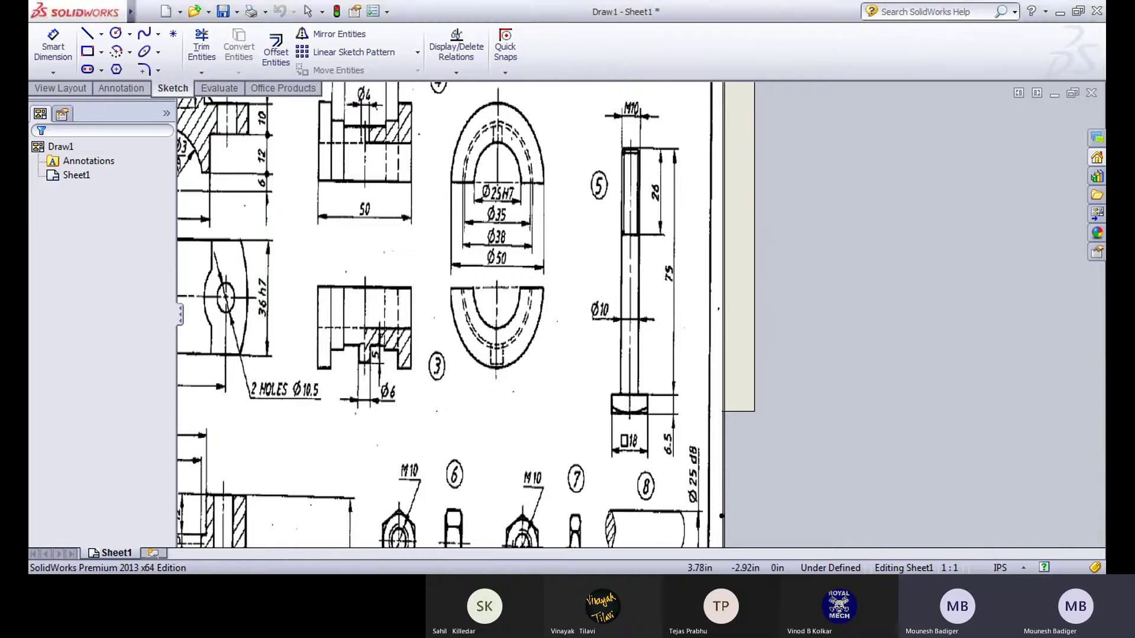
key(ctrl+Tab)
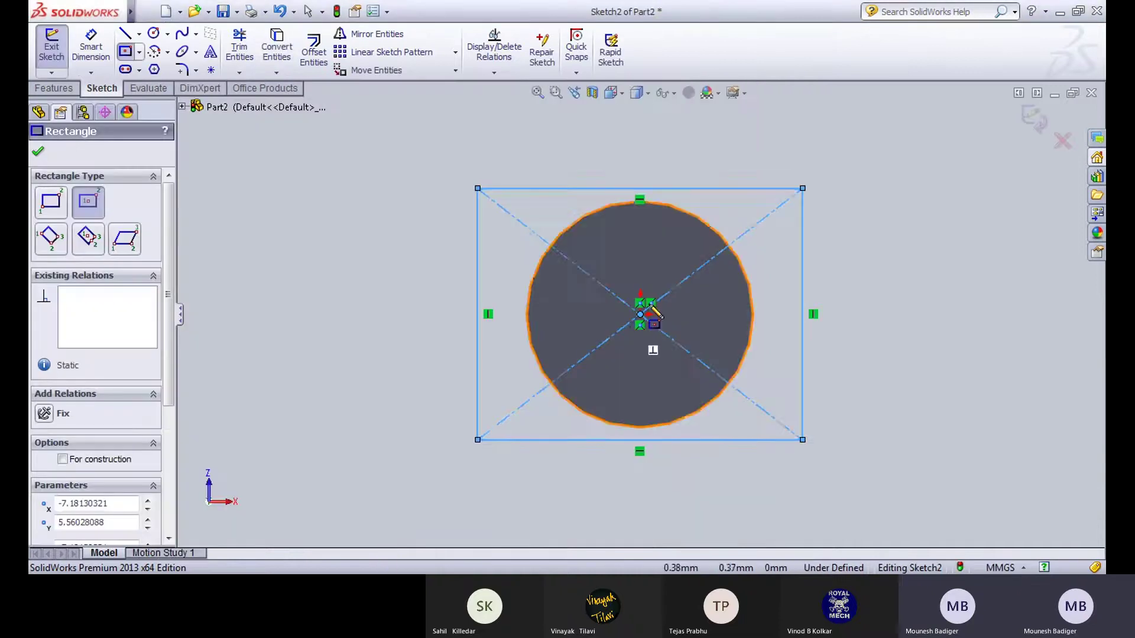
click(91, 50)
click(659, 440)
click(660, 479)
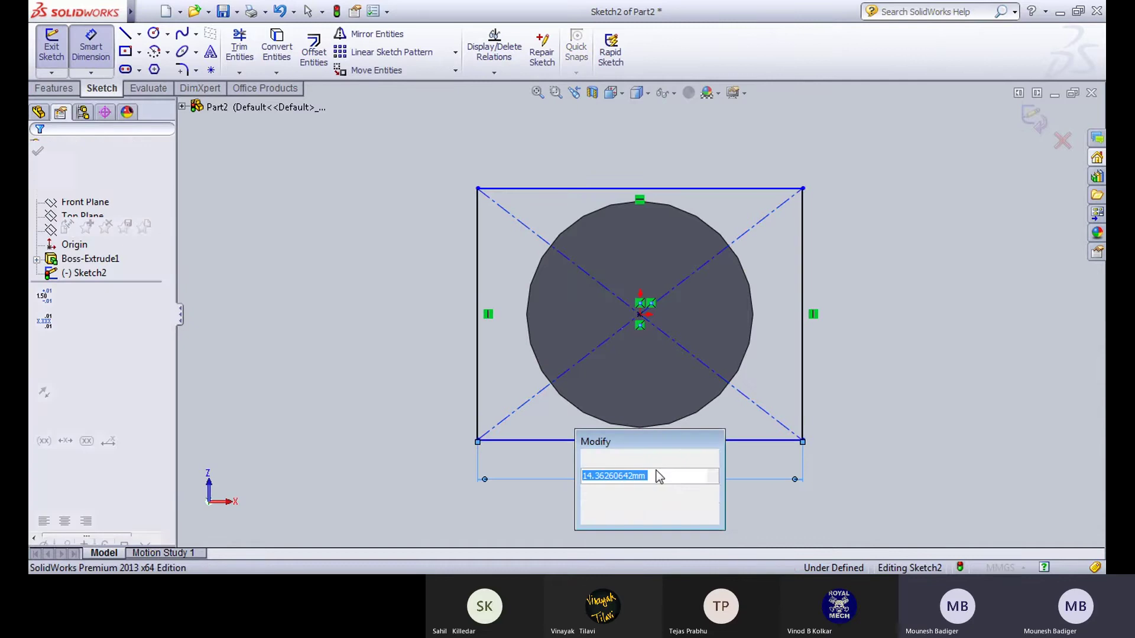
text(18)
key(Return)
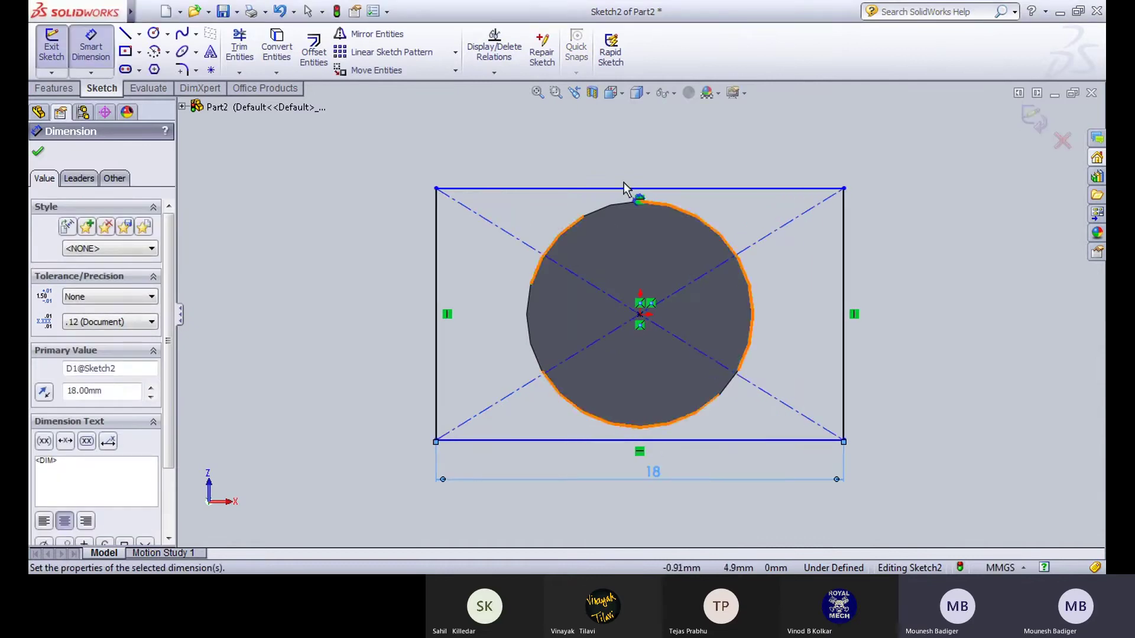
click(844, 272)
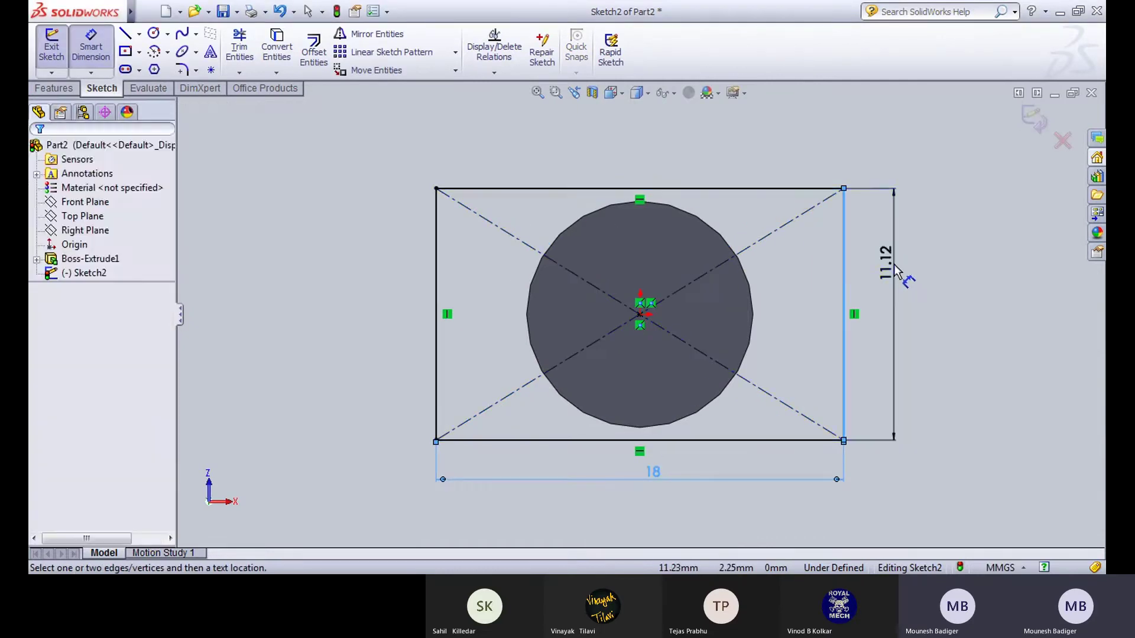
click(896, 269)
text(18)
key(Return)
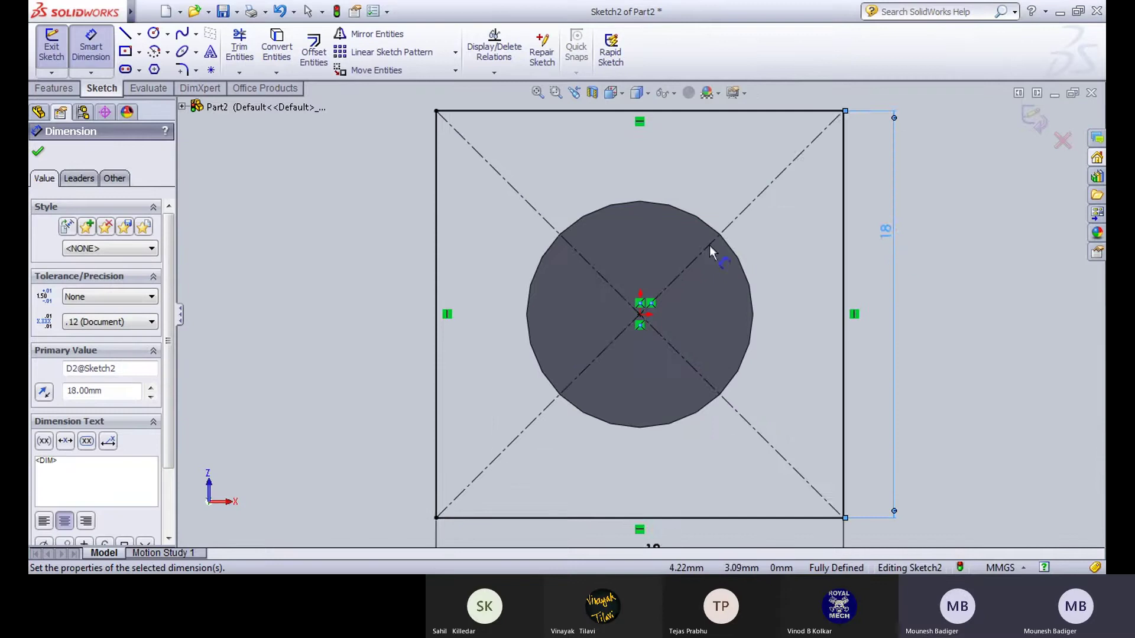
key(Escape)
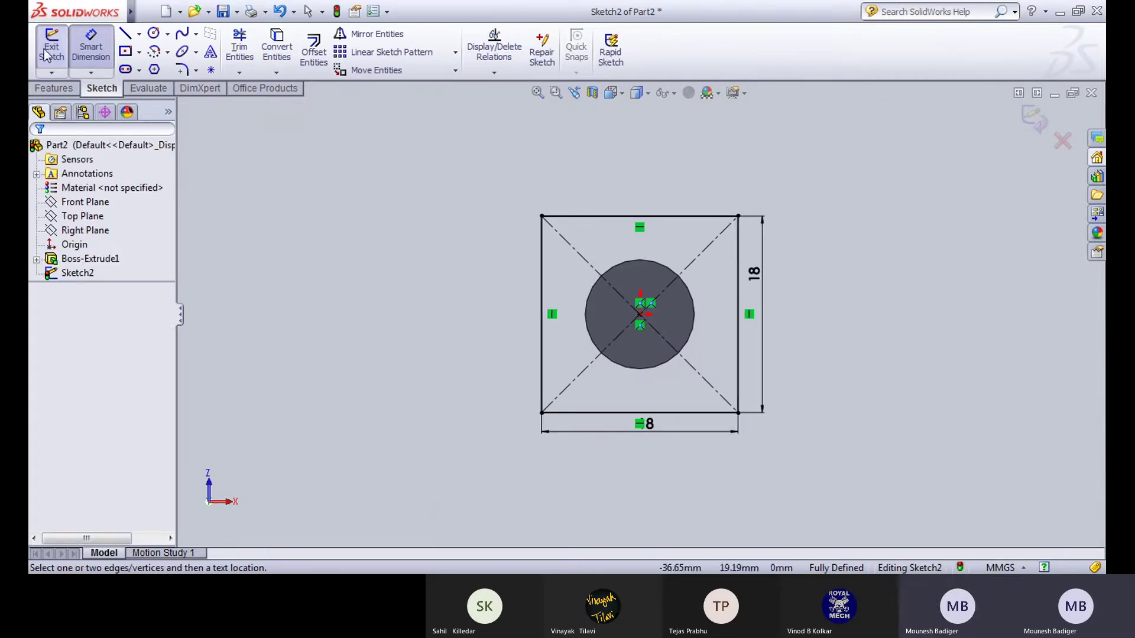
key(ctrl+b)
click(375, 324)
middle_drag(375, 324, 414, 341)
click(63, 90)
click(57, 52)
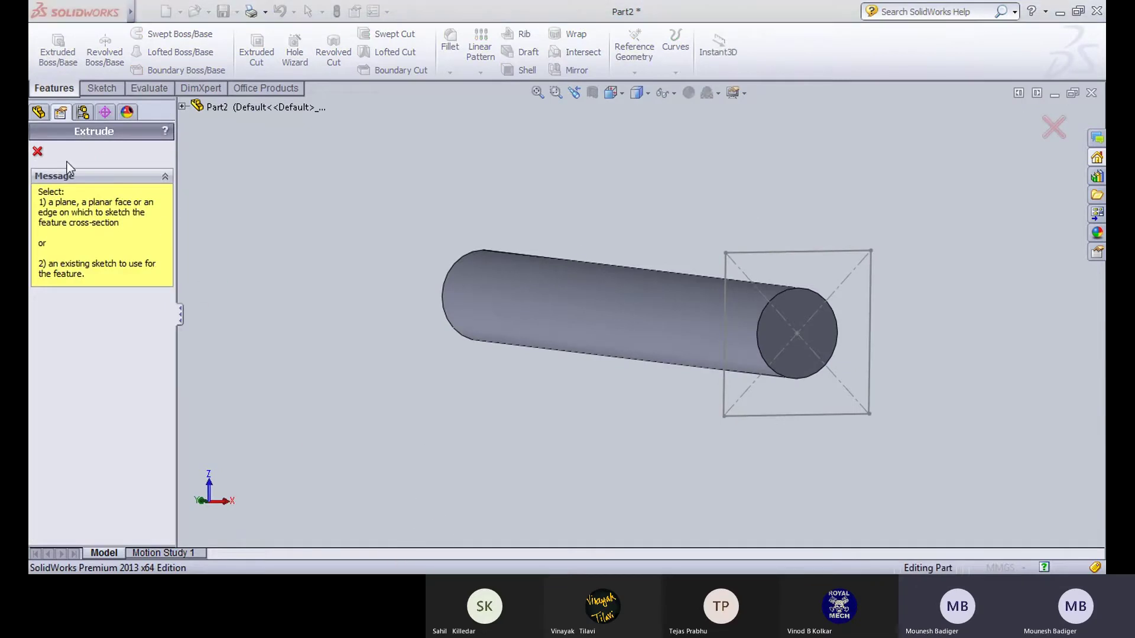
click(37, 151)
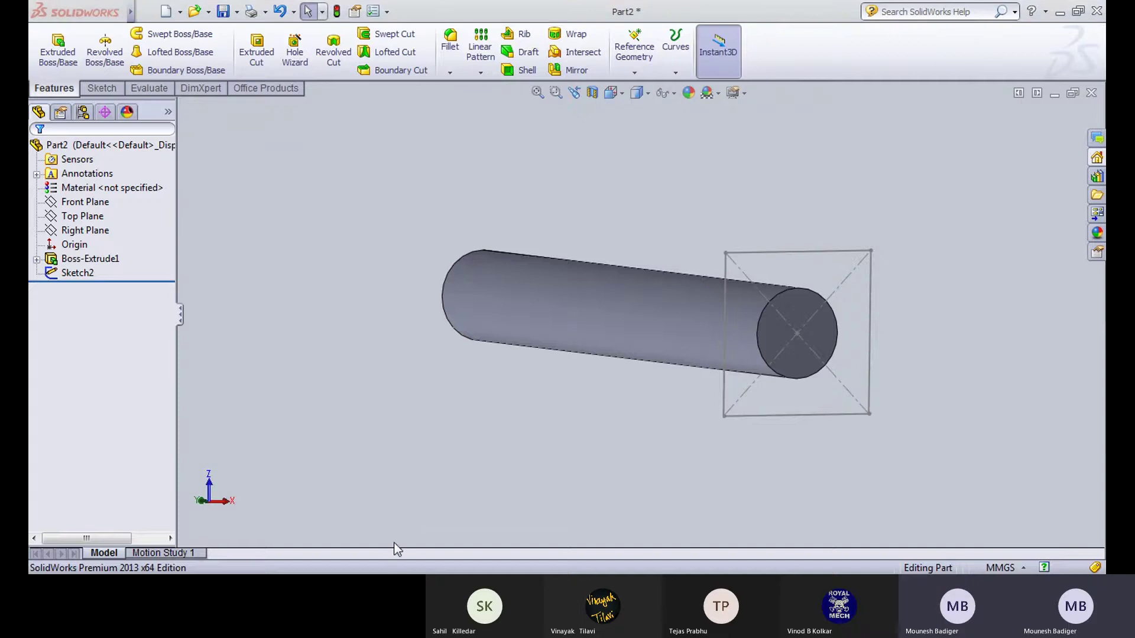
Step: Check the head thickness in the reference drawing and extrude the square sketch 6.5 mm outward from the shank's end, merging the result
key(ctrl+Tab)
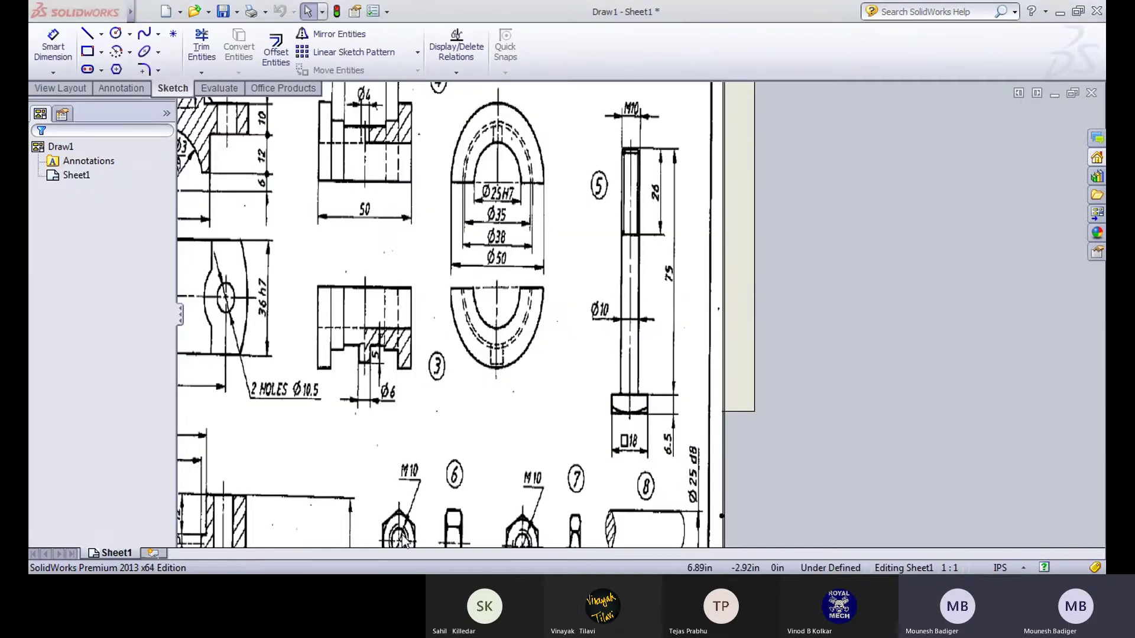
key(ctrl+Tab)
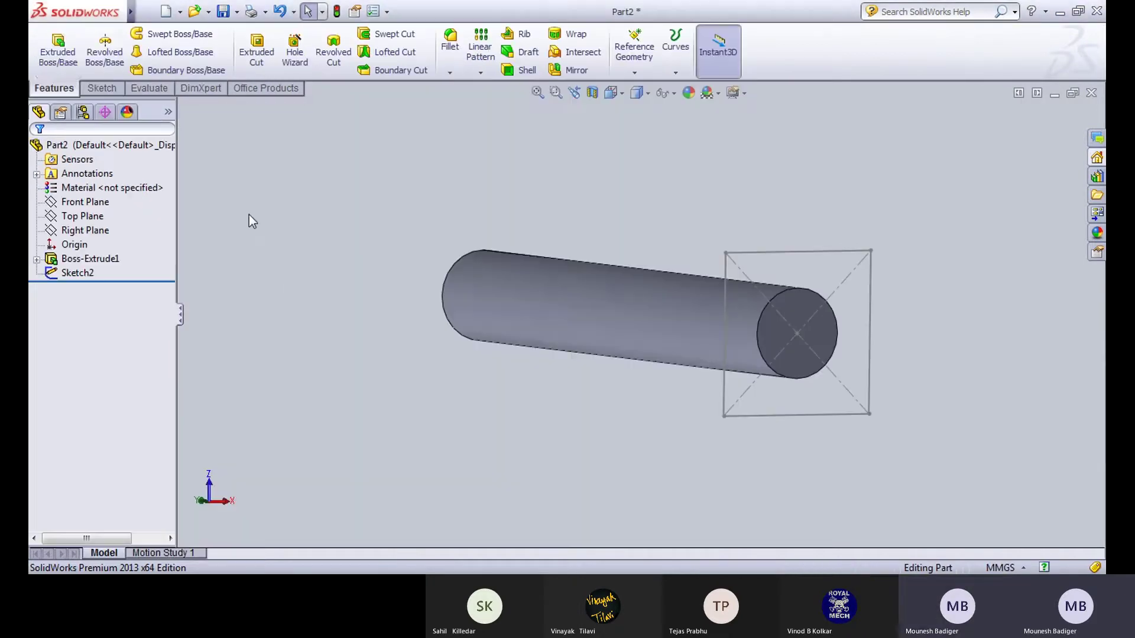
click(58, 54)
click(760, 255)
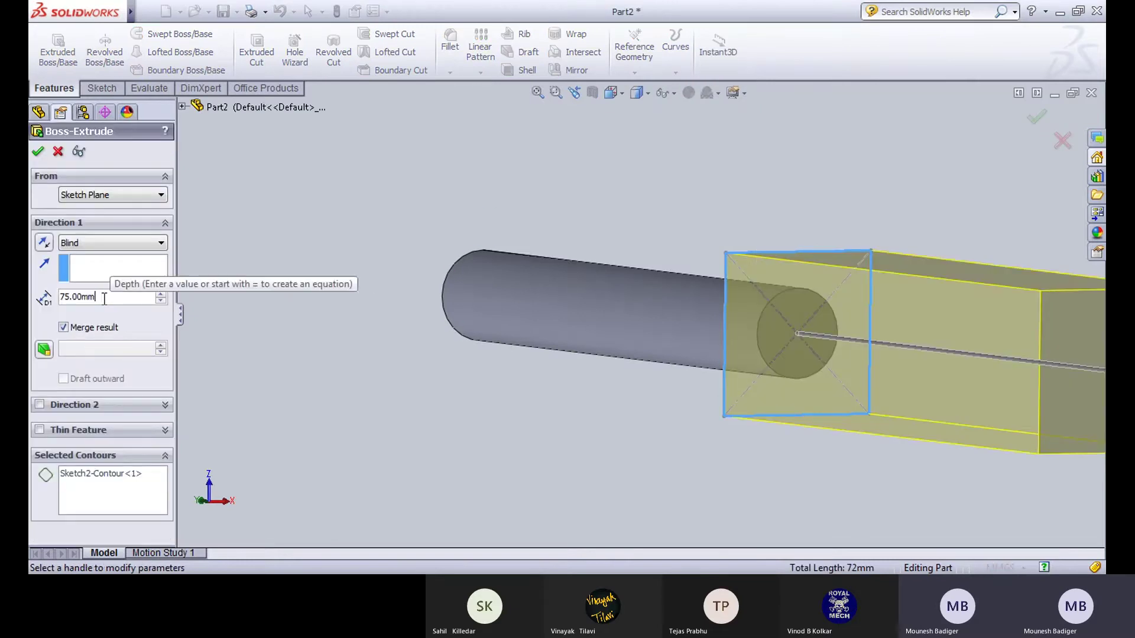
text(6.5)
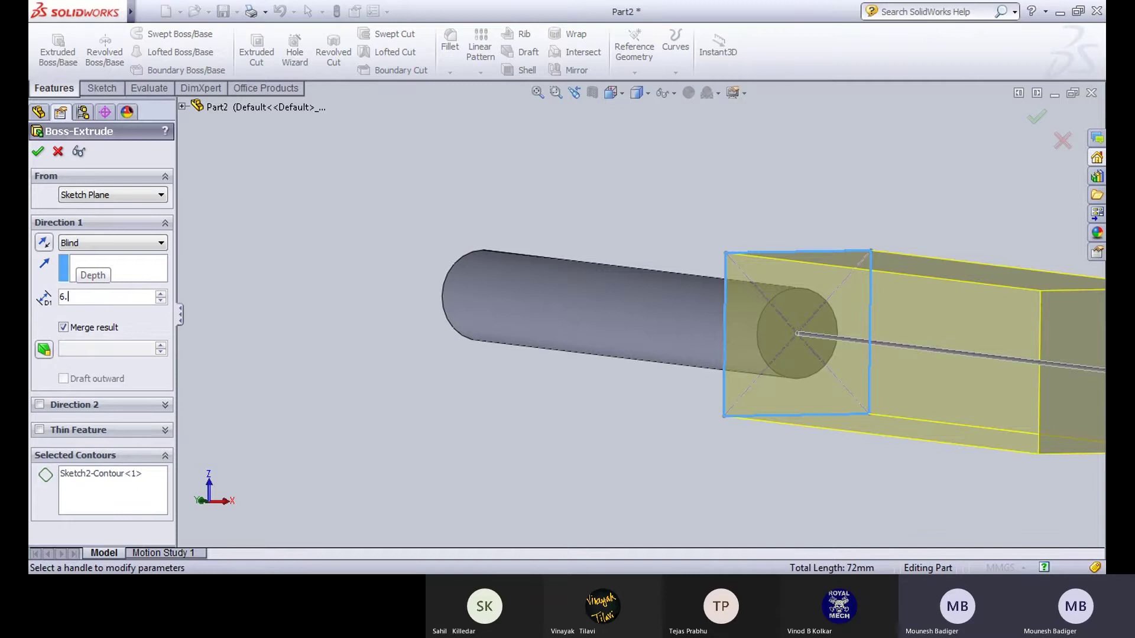
key(Return)
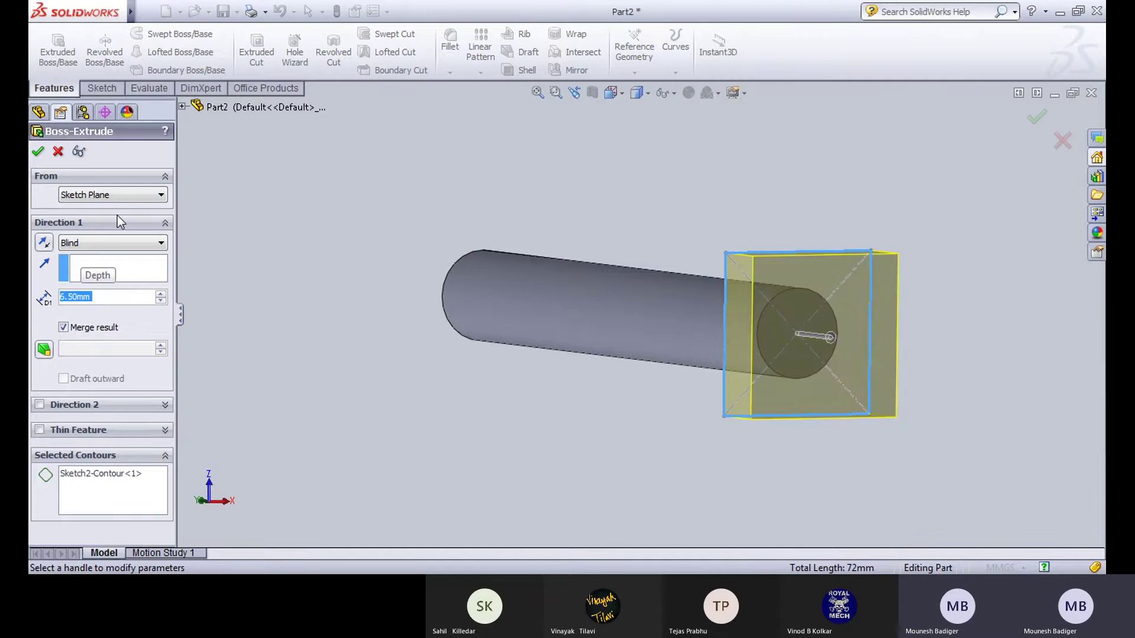
click(38, 152)
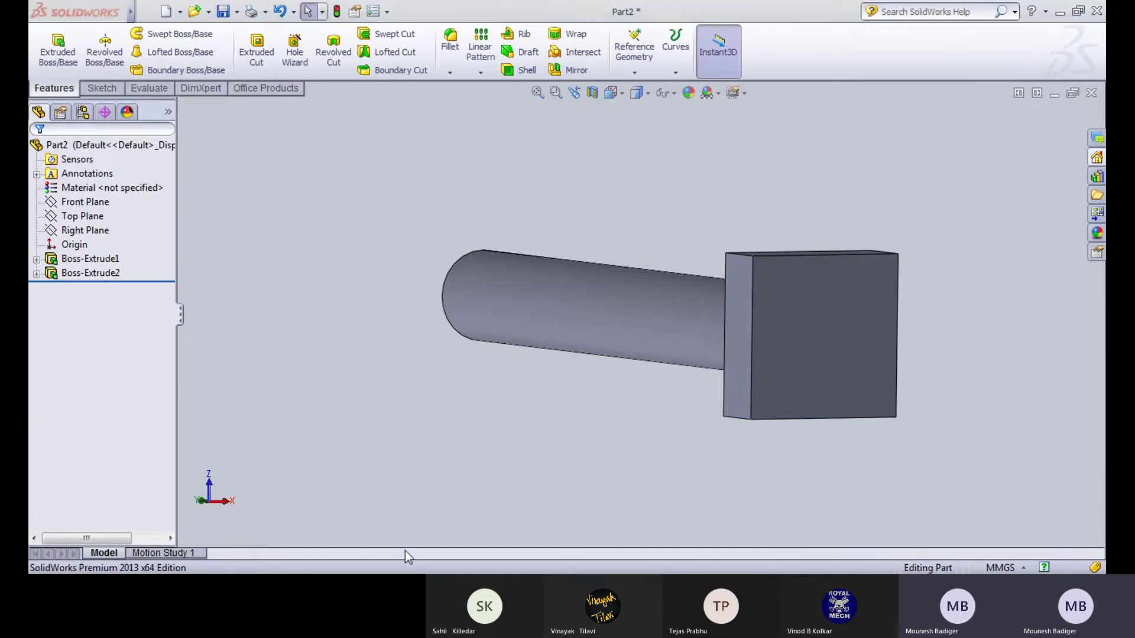
Step: Consult part 5 in the reference drawing for the bolt's remaining details and return to the part
key(ctrl+Tab)
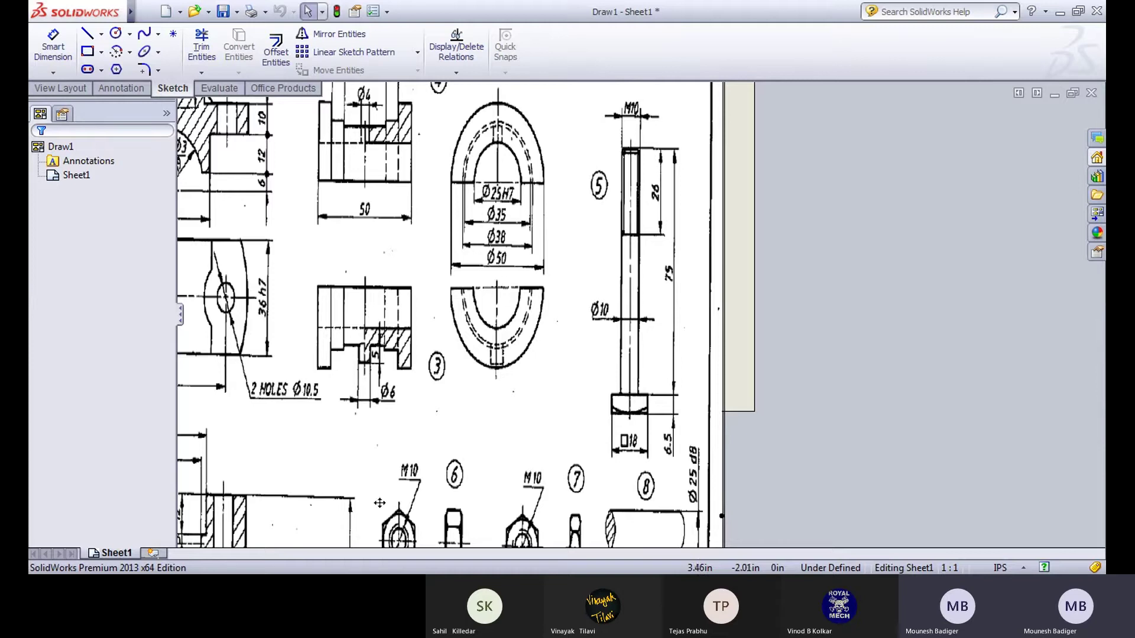
key(ctrl+Tab)
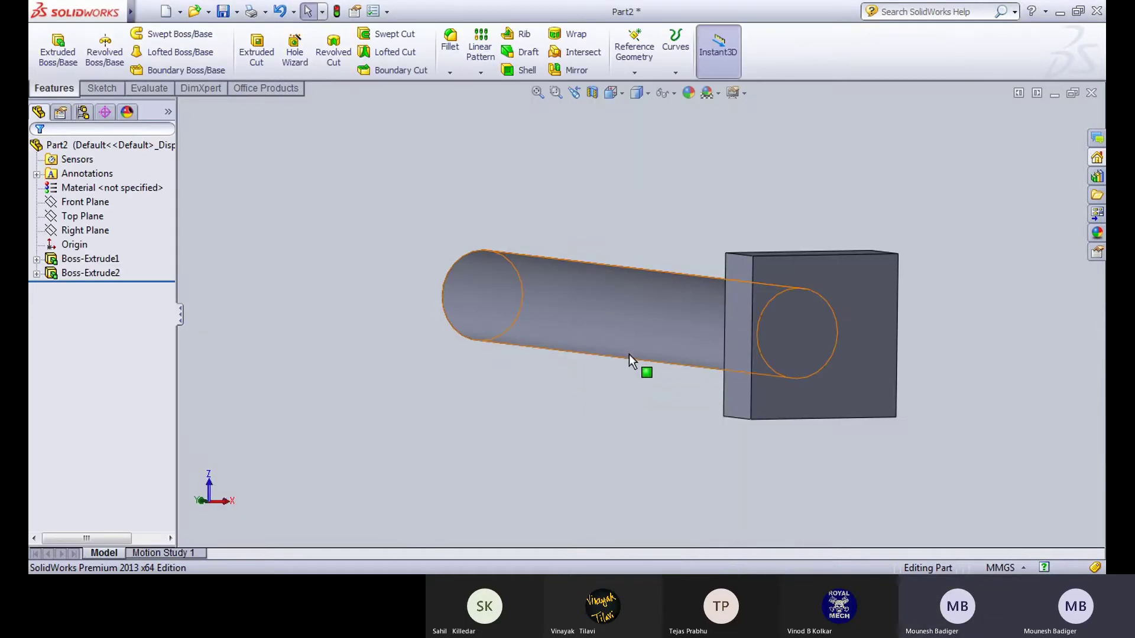
Step: Check part 5's head in the reference drawing and start a sketch on the outer face of the bolt's square head
mouse_move(633, 361)
middle_down()
mouse_move(689, 424)
mouse_move(730, 413)
mouse_move(680, 309)
mouse_move(569, 286)
mouse_move(629, 353)
mouse_move(638, 415)
mouse_move(611, 400)
middle_up()
scroll(613, 396, up, 3)
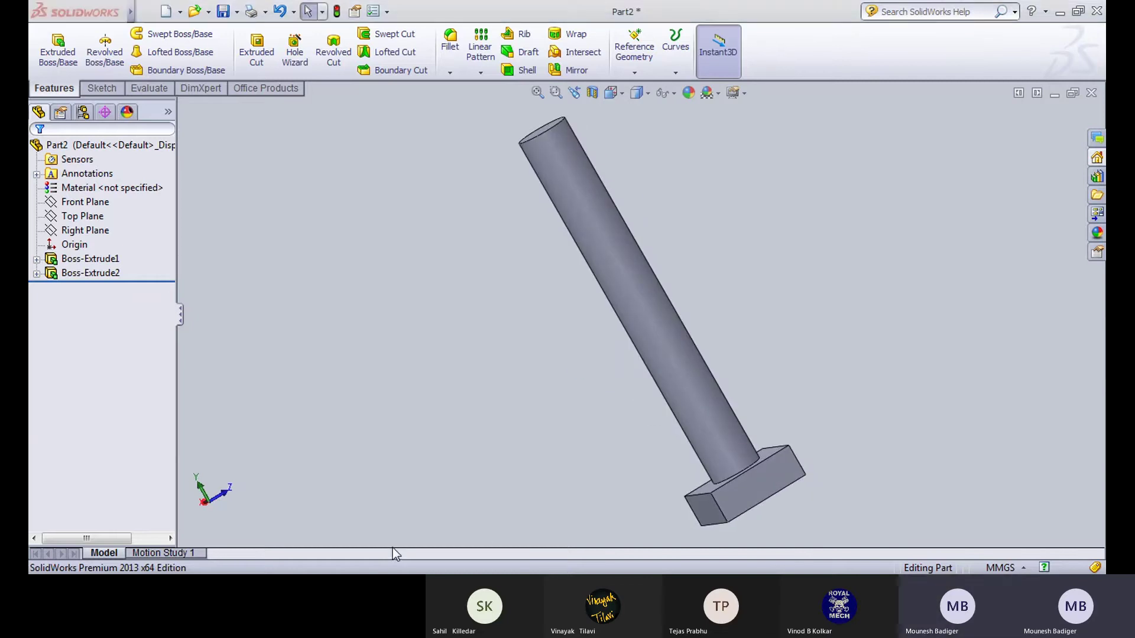
key(ctrl+Tab)
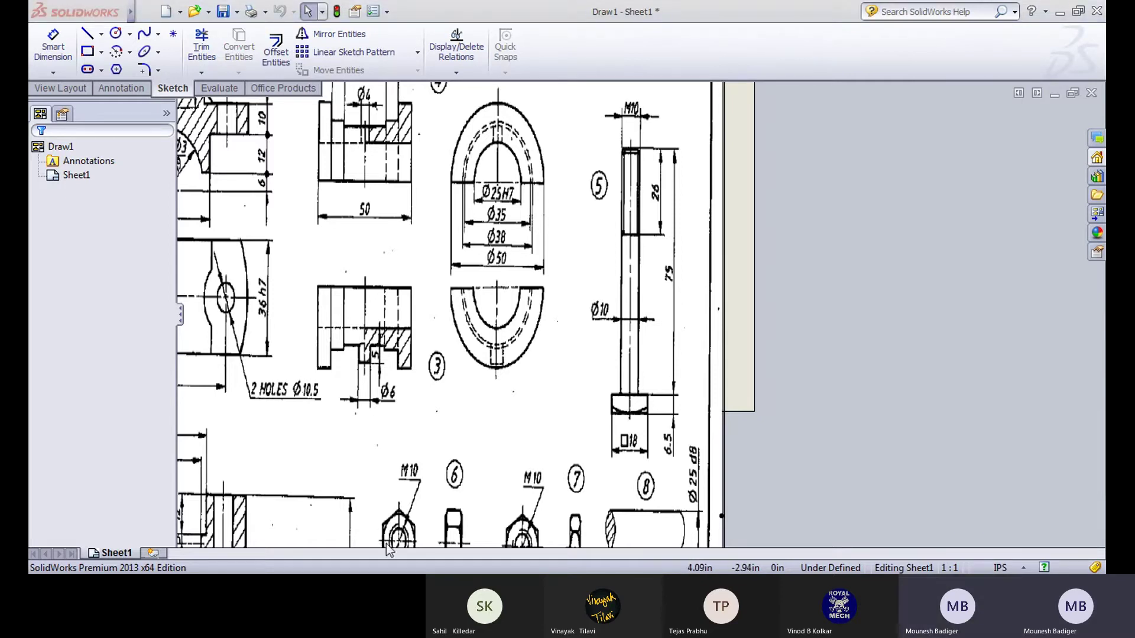
key(ctrl+Tab)
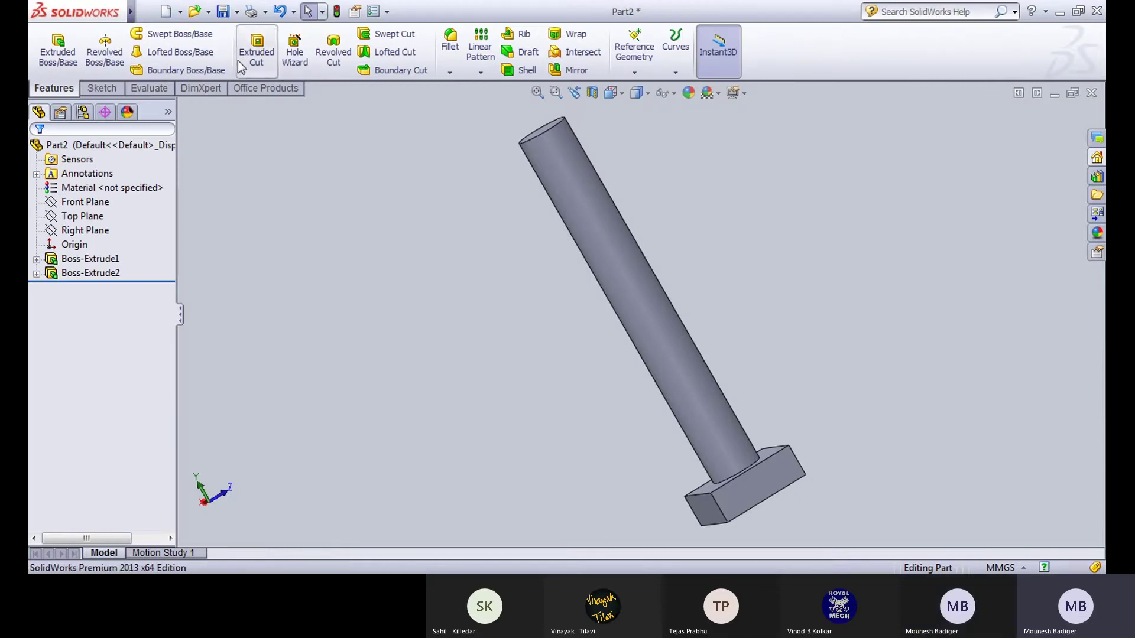
click(101, 90)
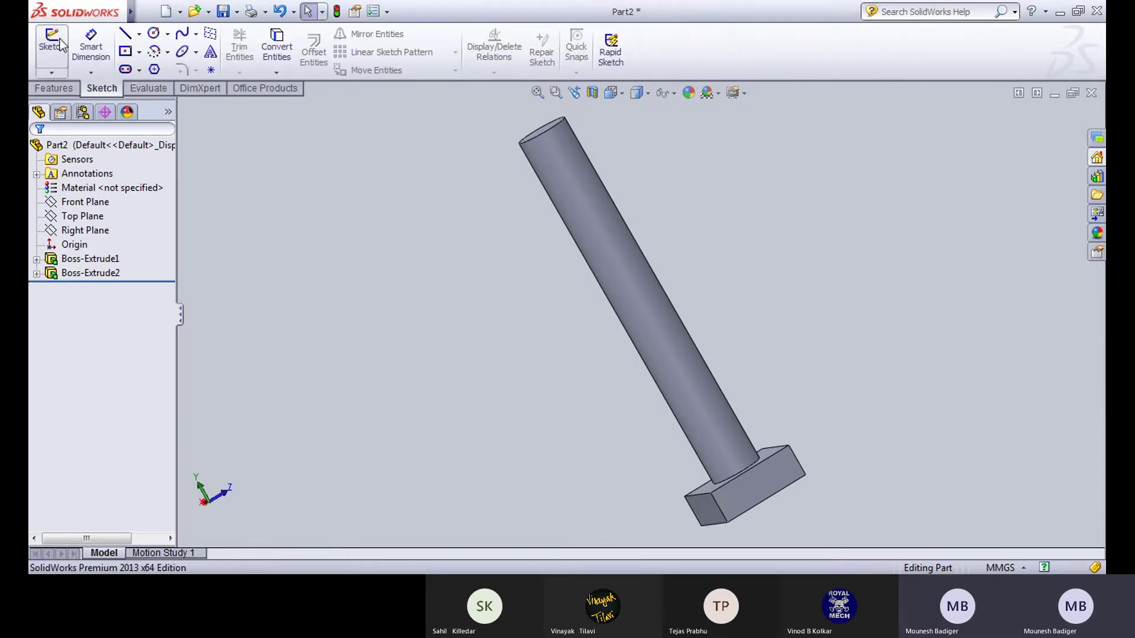
click(51, 44)
middle_drag(680, 355, 702, 456)
click(701, 456)
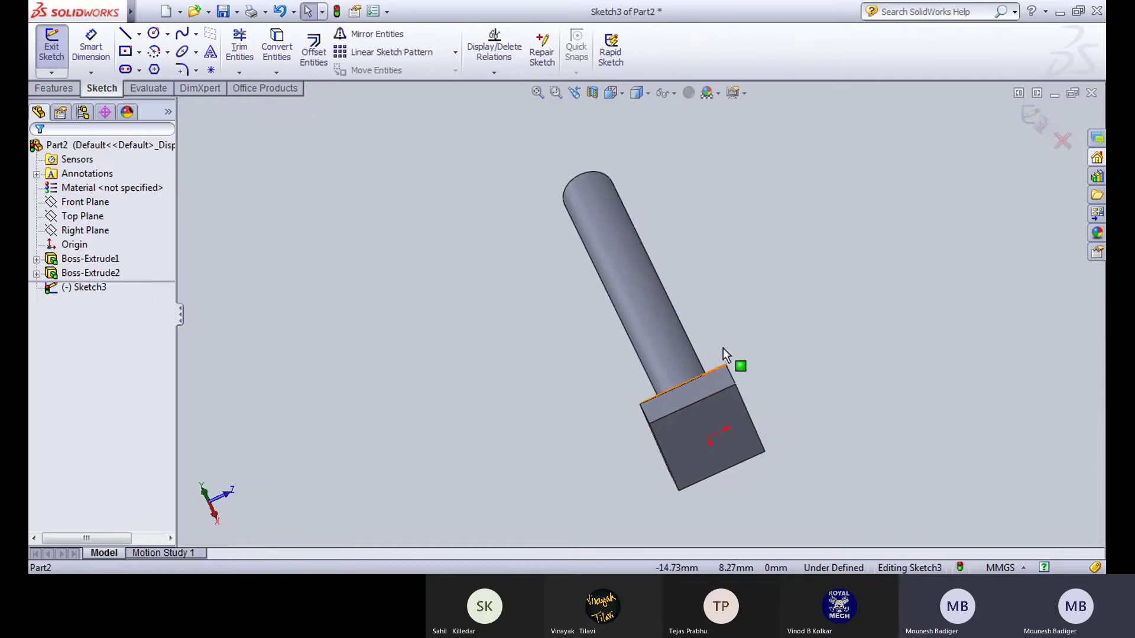
Step: Sketch a 9 mm radius circle centred on the origin, reaching the square head's edge, and finish the sketch
click(167, 36)
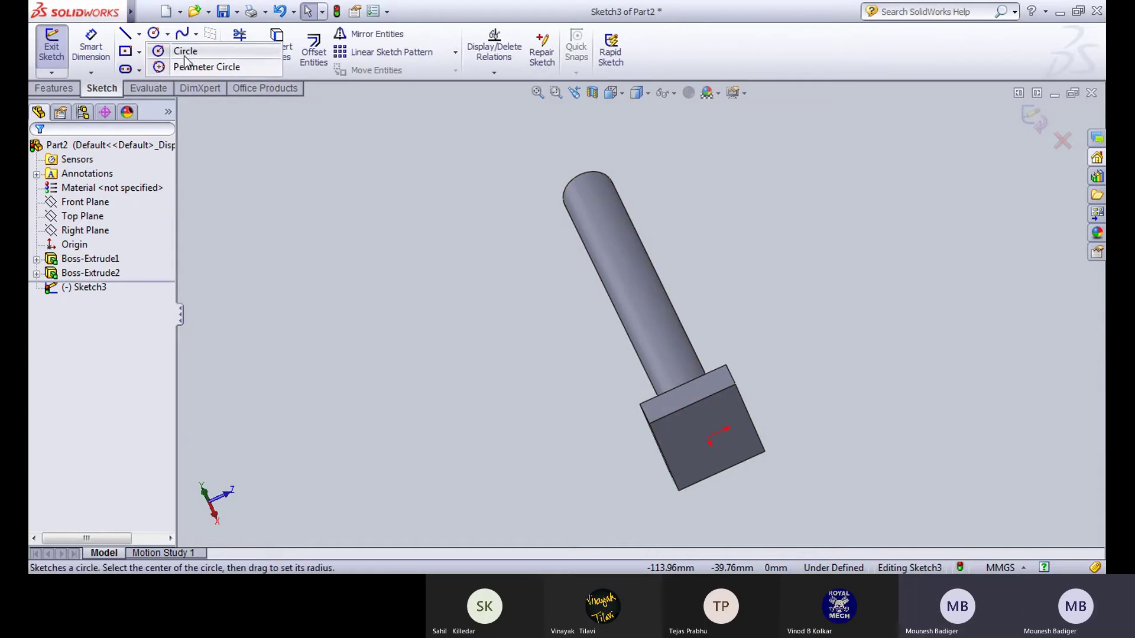
click(184, 48)
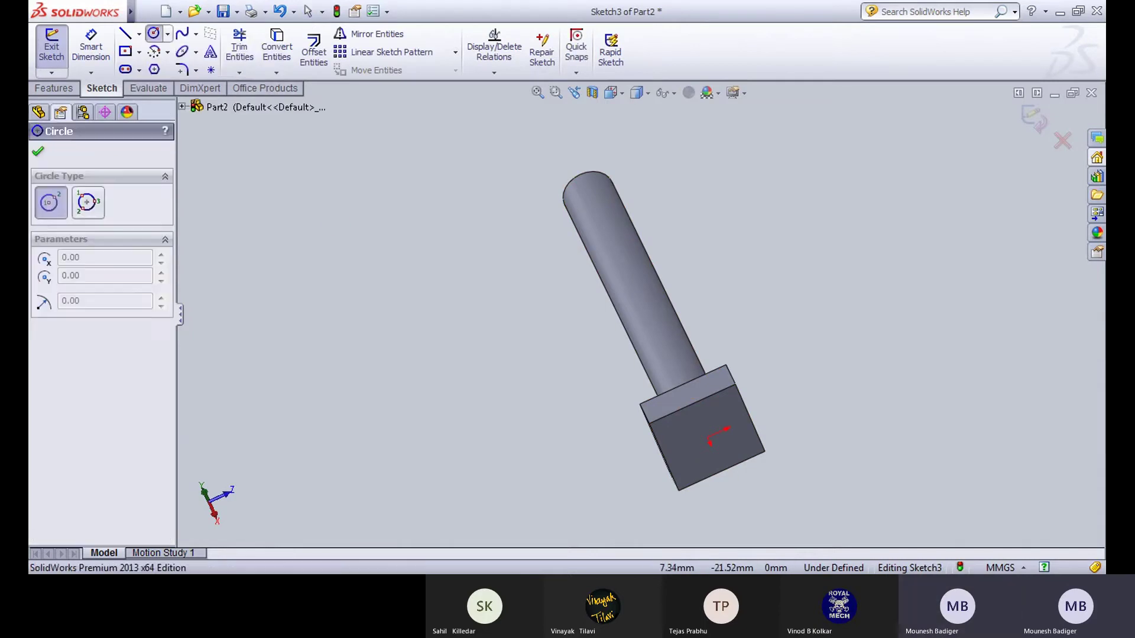
click(709, 440)
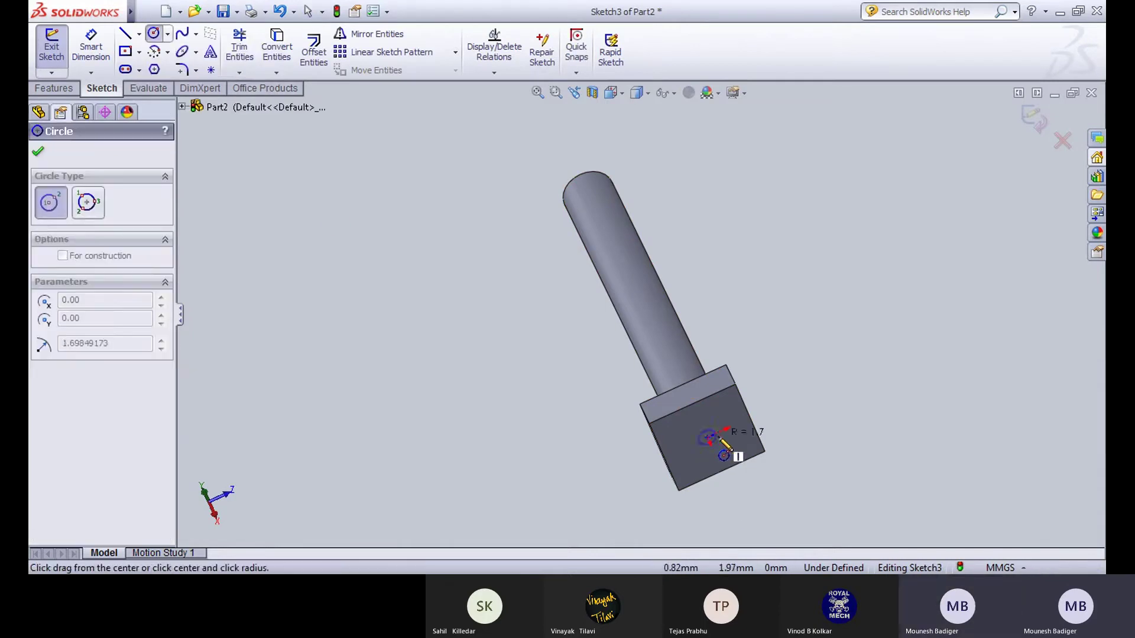
click(758, 430)
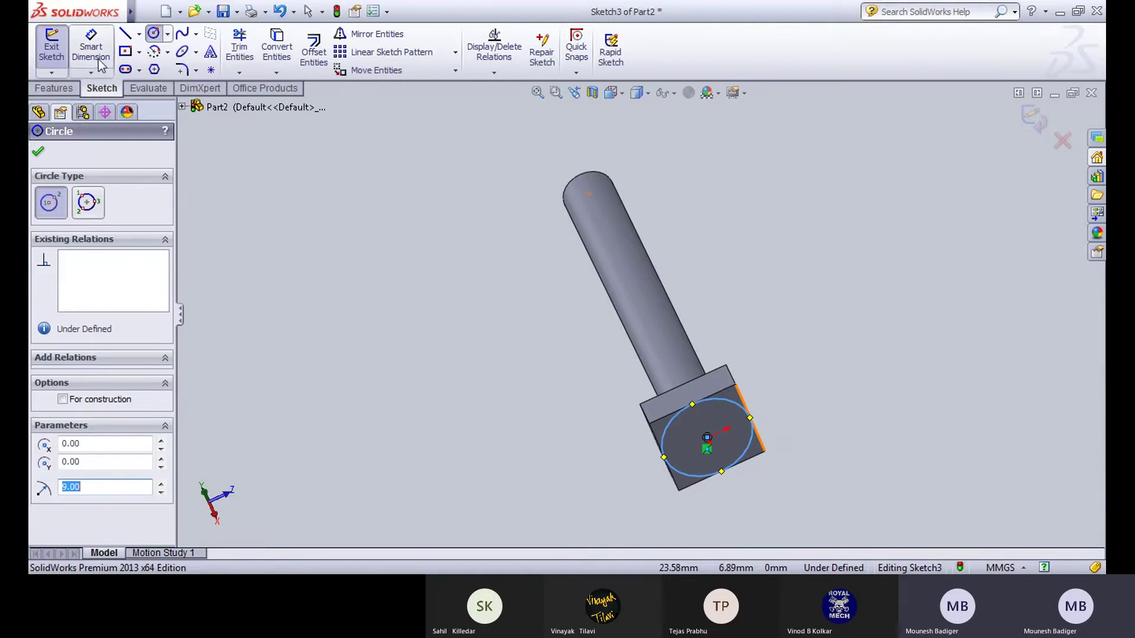
click(51, 50)
click(447, 334)
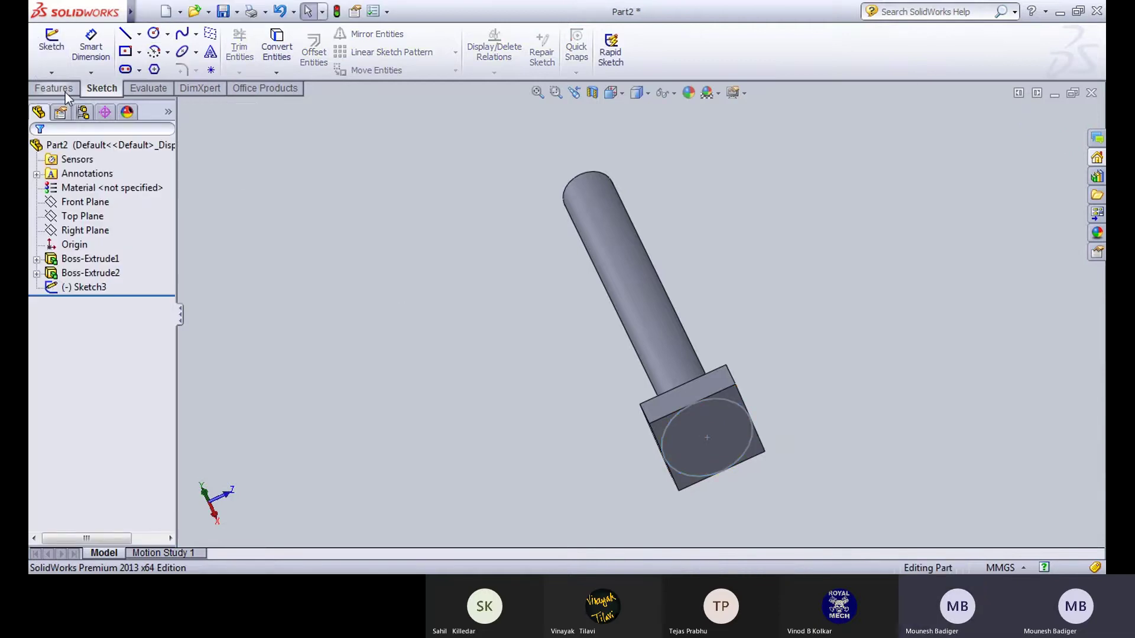
Step: Extrude-cut the head's corners outside the circle, 6.5 mm blind, with the side to cut flipped and a 45° draft
click(54, 88)
click(256, 53)
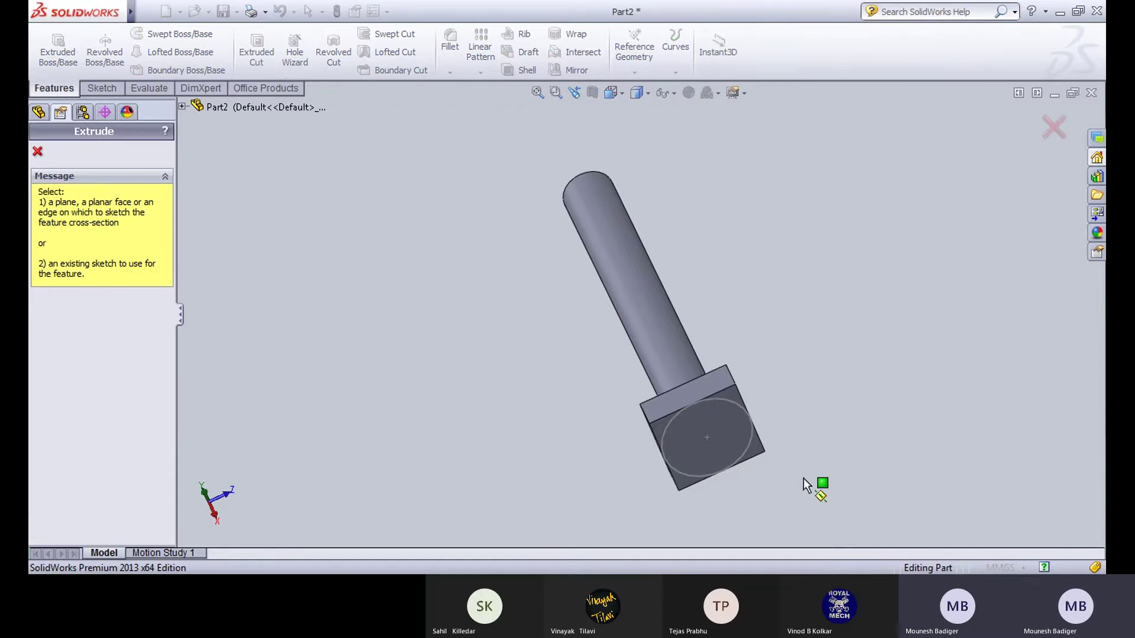
scroll(806, 485, down, 3)
click(692, 340)
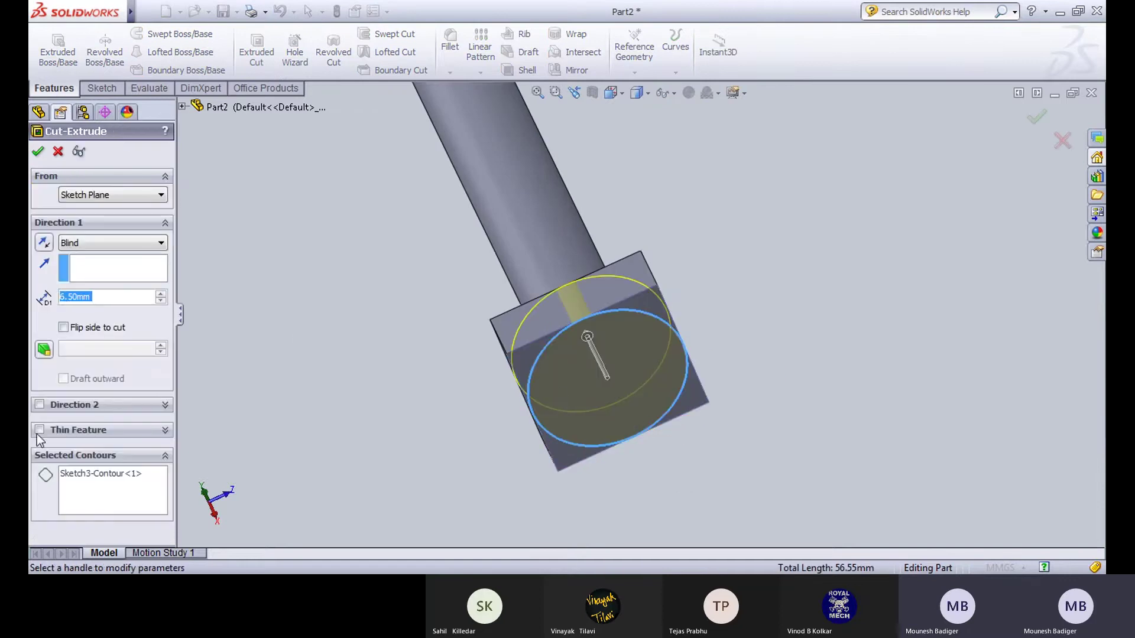
click(63, 327)
click(45, 350)
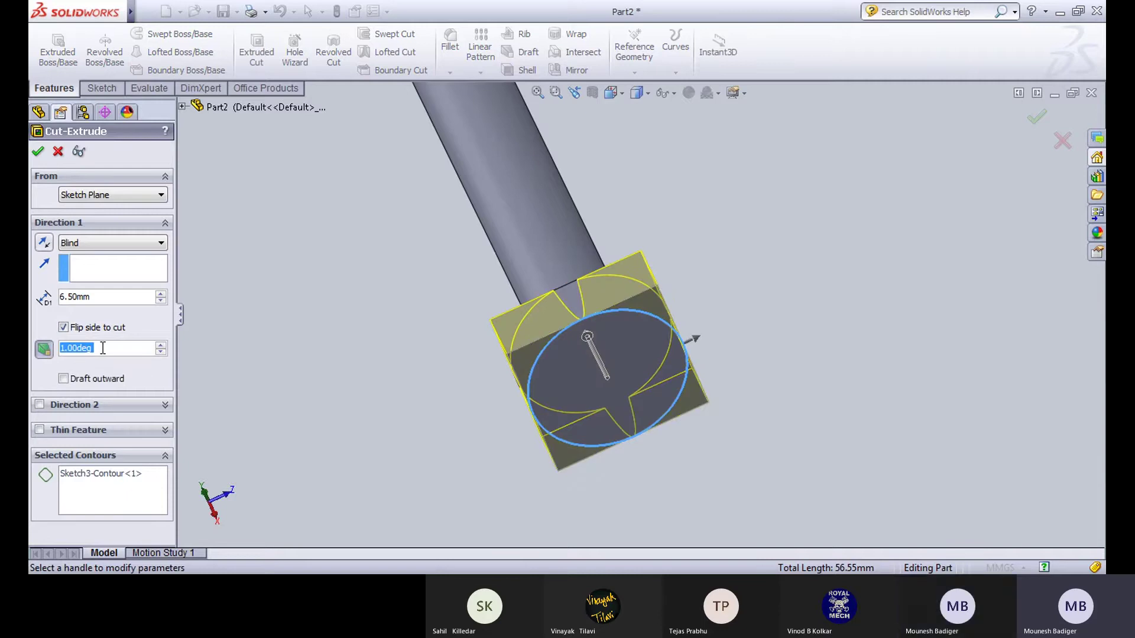
text(45)
key(Return)
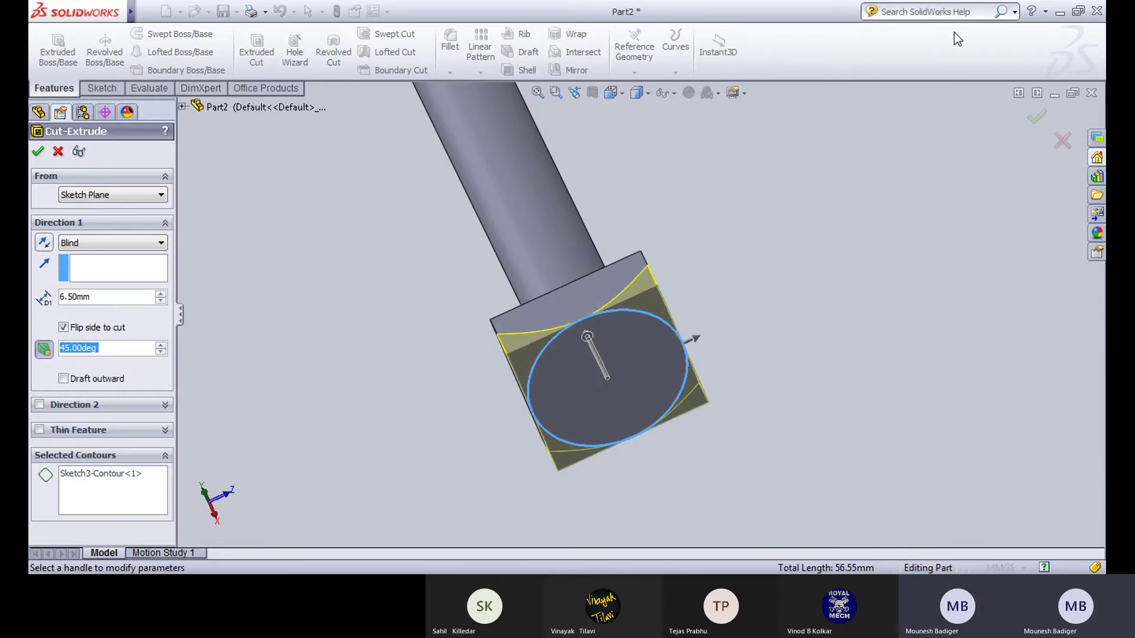
click(39, 155)
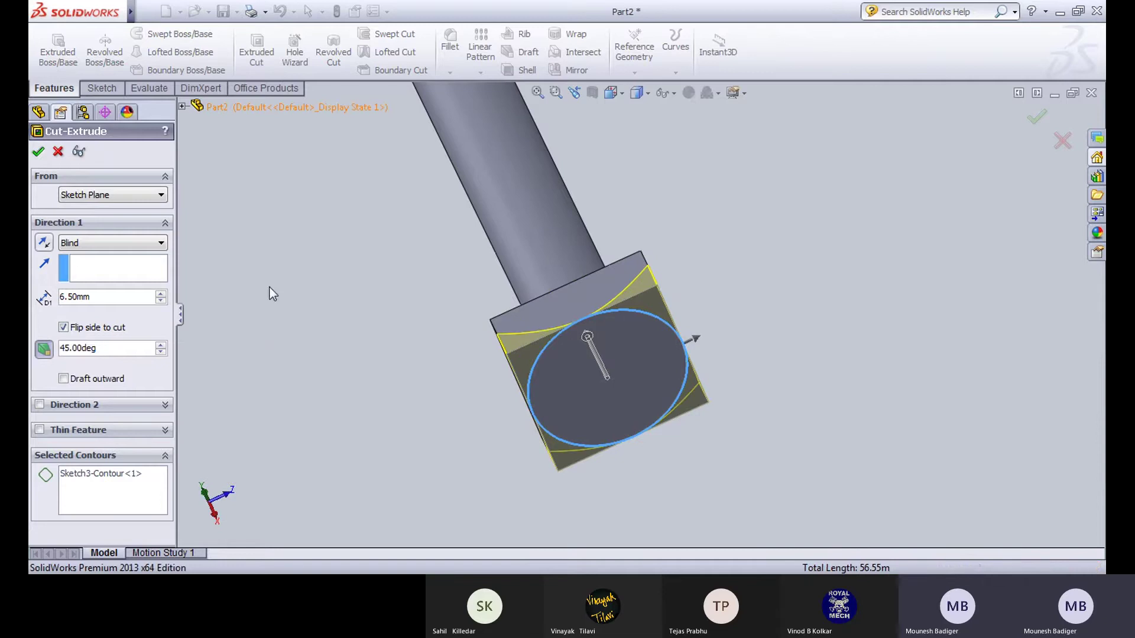
Step: Examine the cut head in front view and compare its profile with part 5 in the reference drawing
middle_drag(468, 315, 577, 171)
middle_drag(535, 367, 583, 146)
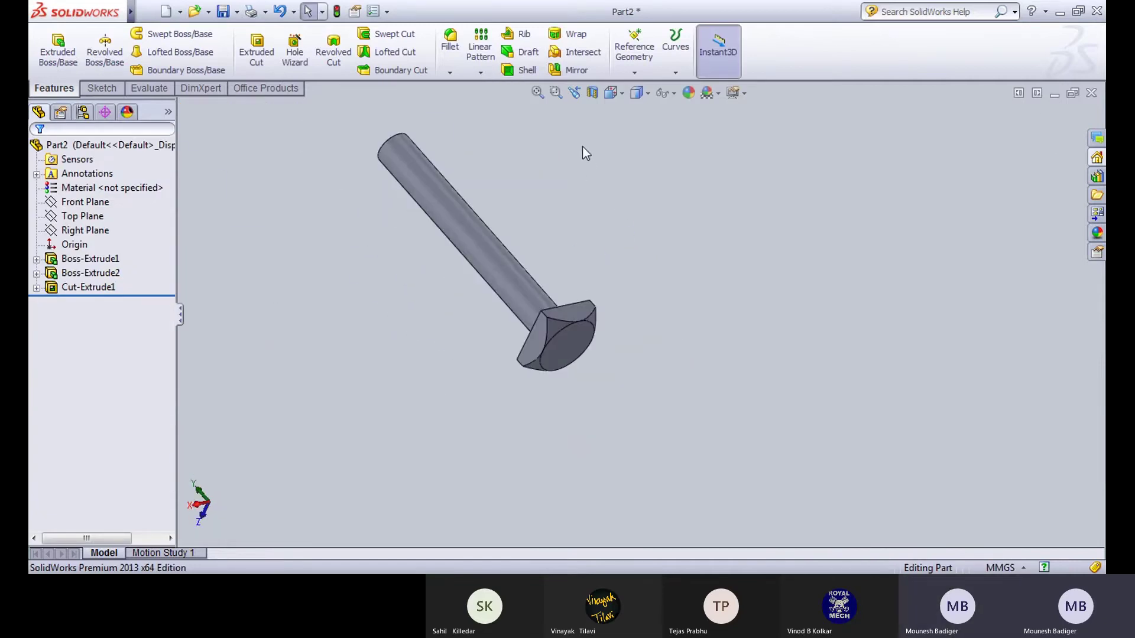
click(612, 93)
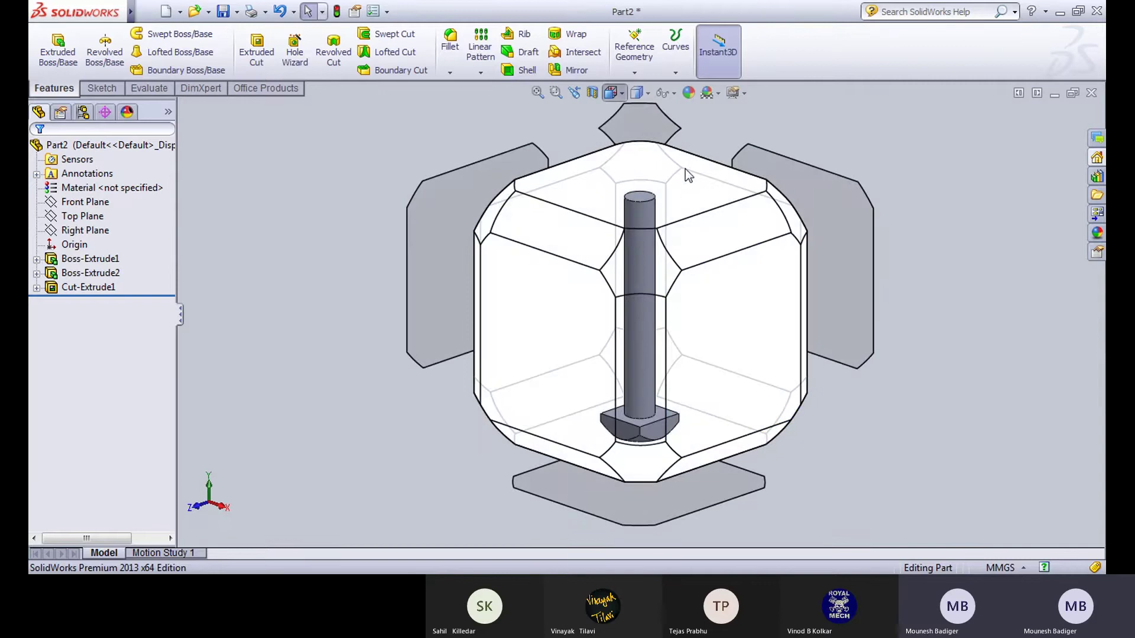
click(690, 168)
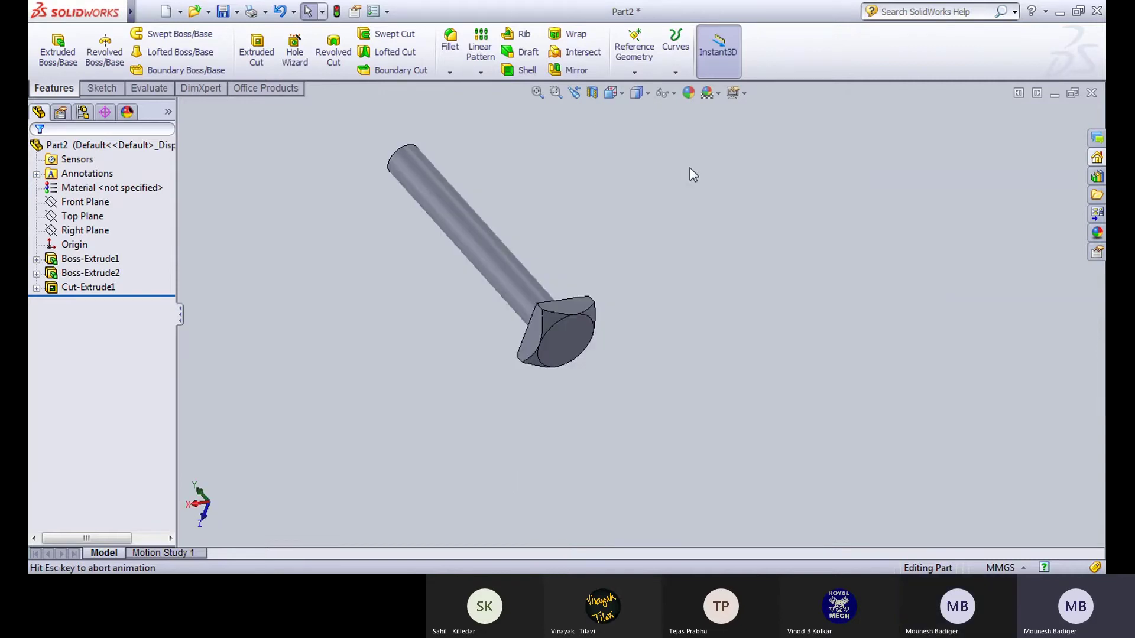
click(613, 94)
click(634, 161)
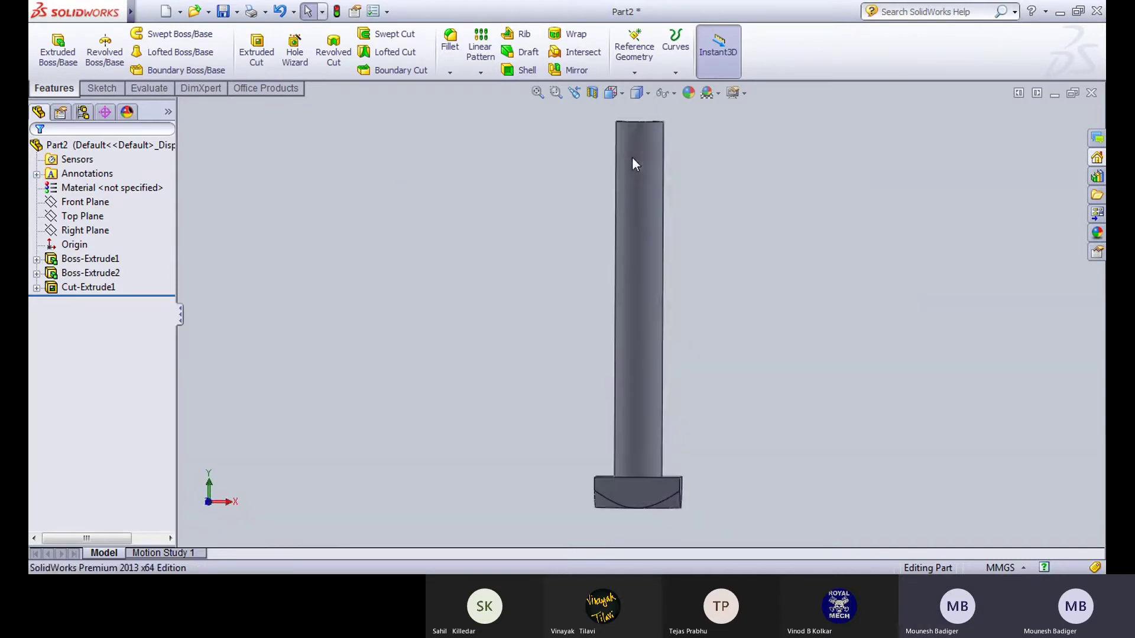
scroll(655, 538, down, 3)
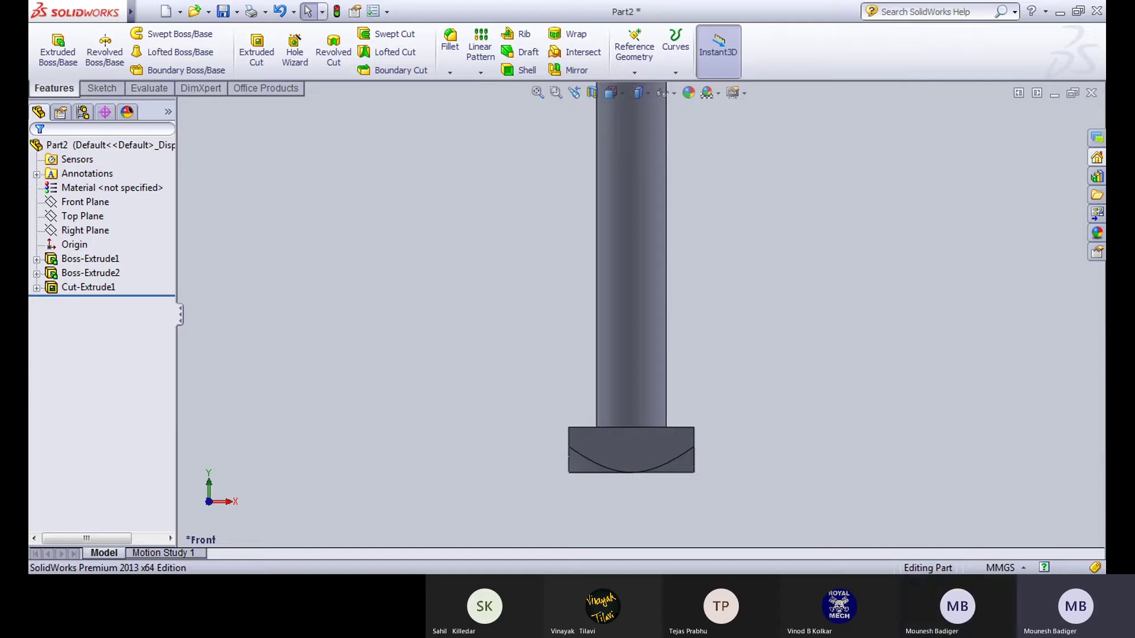
key(ctrl+Tab)
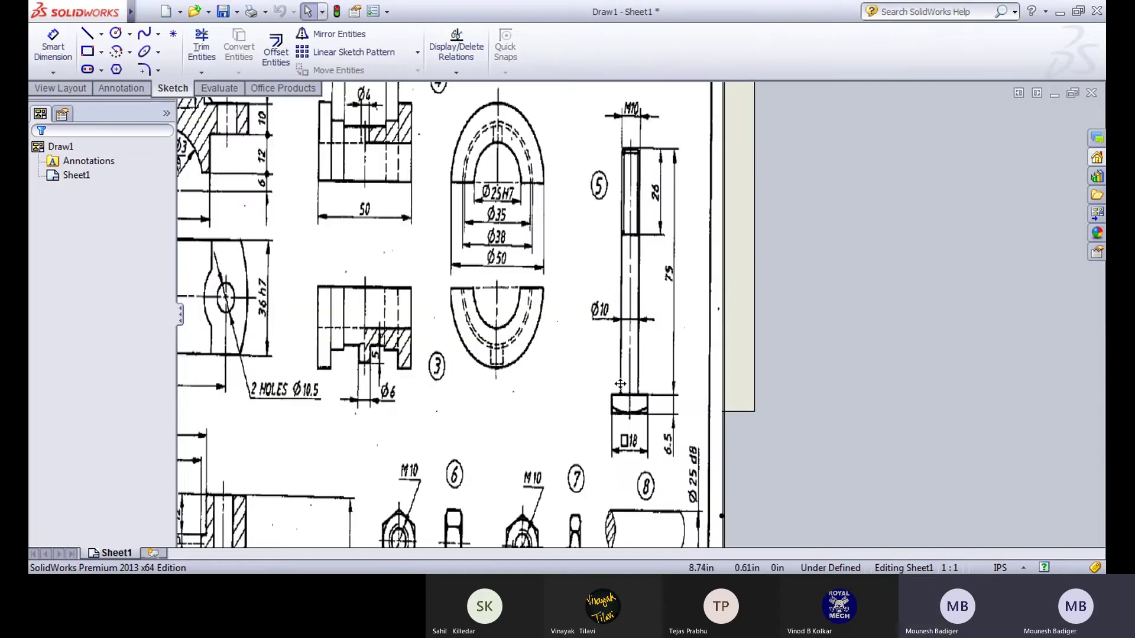
scroll(621, 384, down, 3)
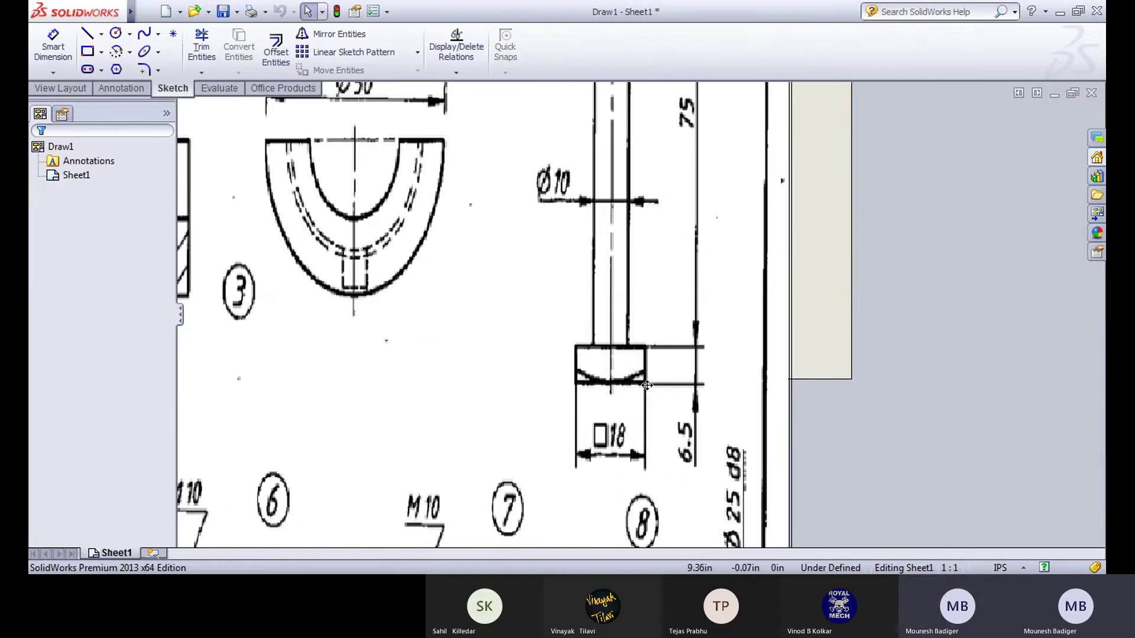
scroll(620, 425, up, 4)
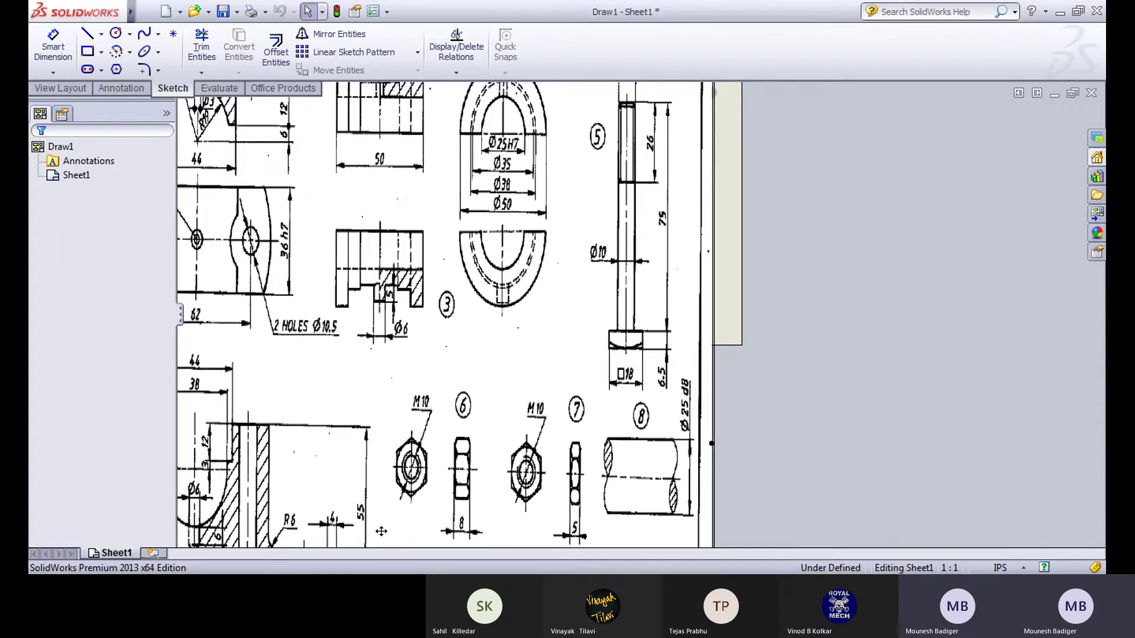
key(ctrl+Tab)
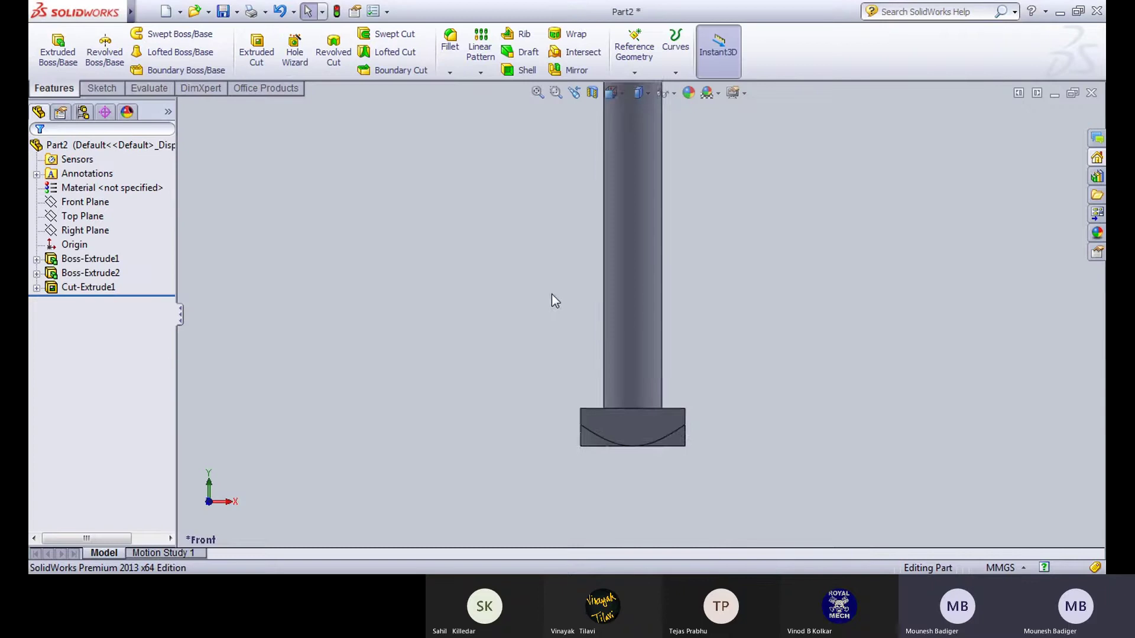
Step: Save the bolt as Part-5 in the Plummer Block folder and close the part
click(237, 12)
click(238, 45)
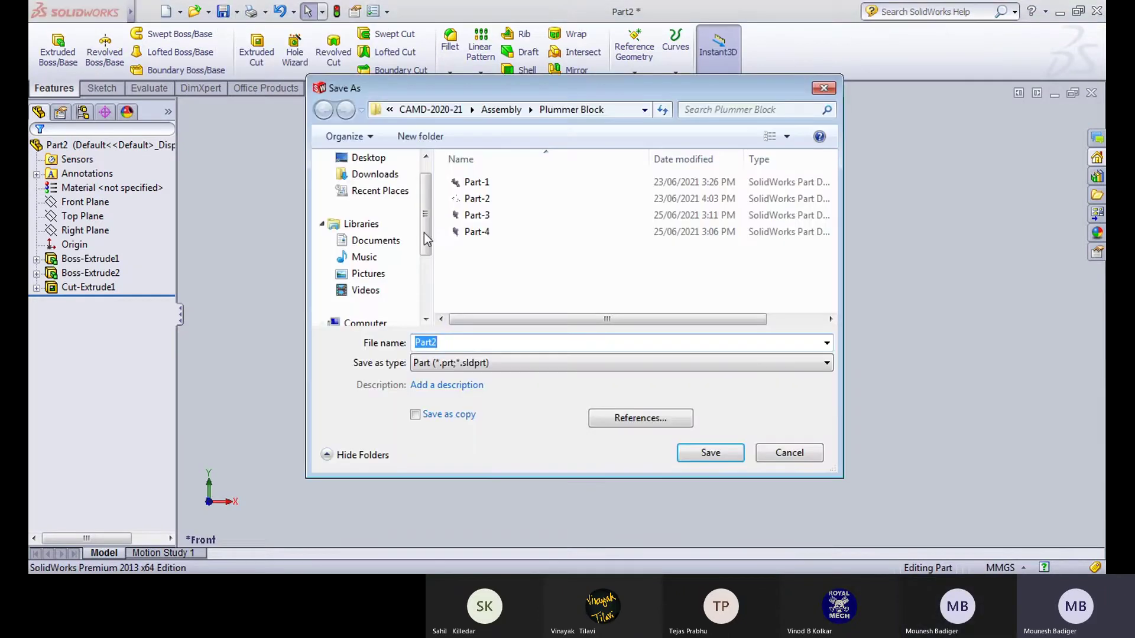
click(503, 232)
click(474, 342)
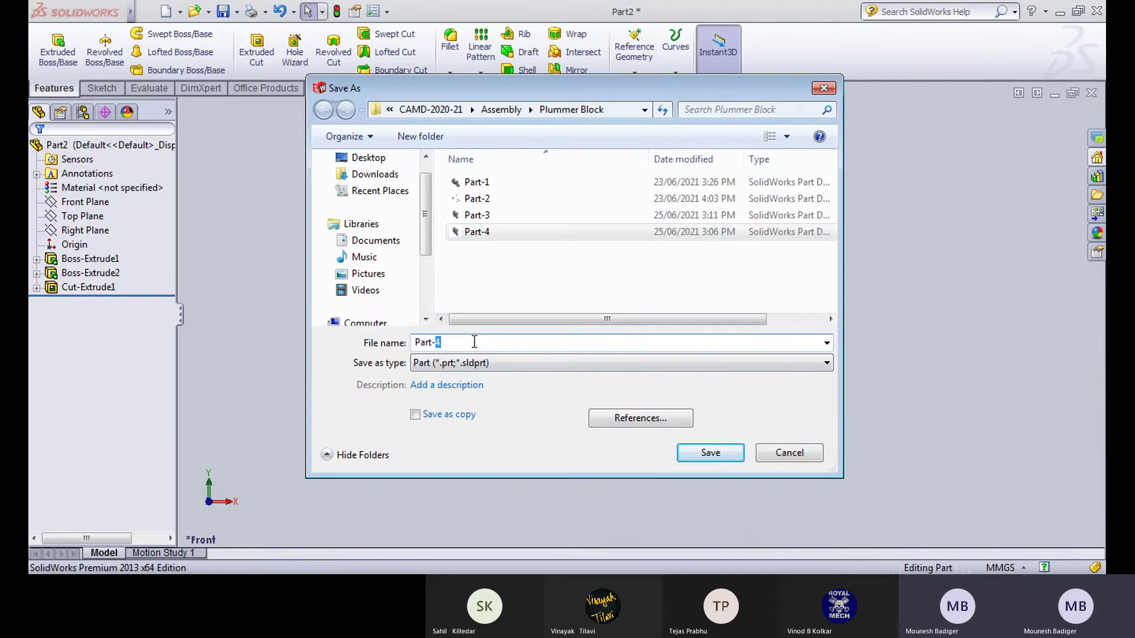
text(5)
key(Return)
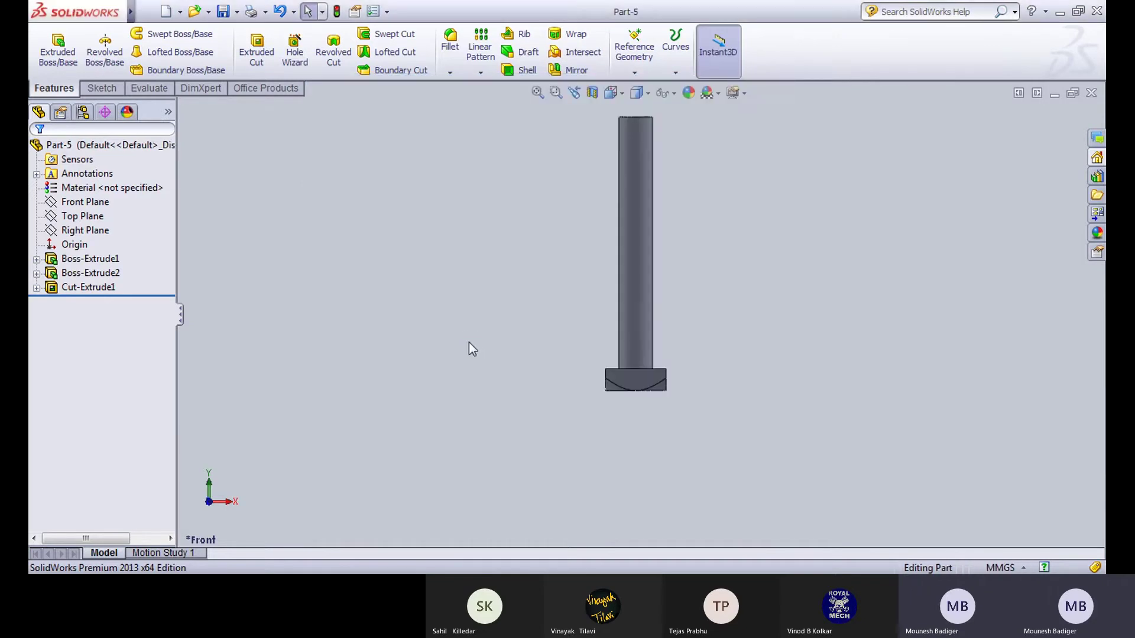
scroll(728, 290, down, 2)
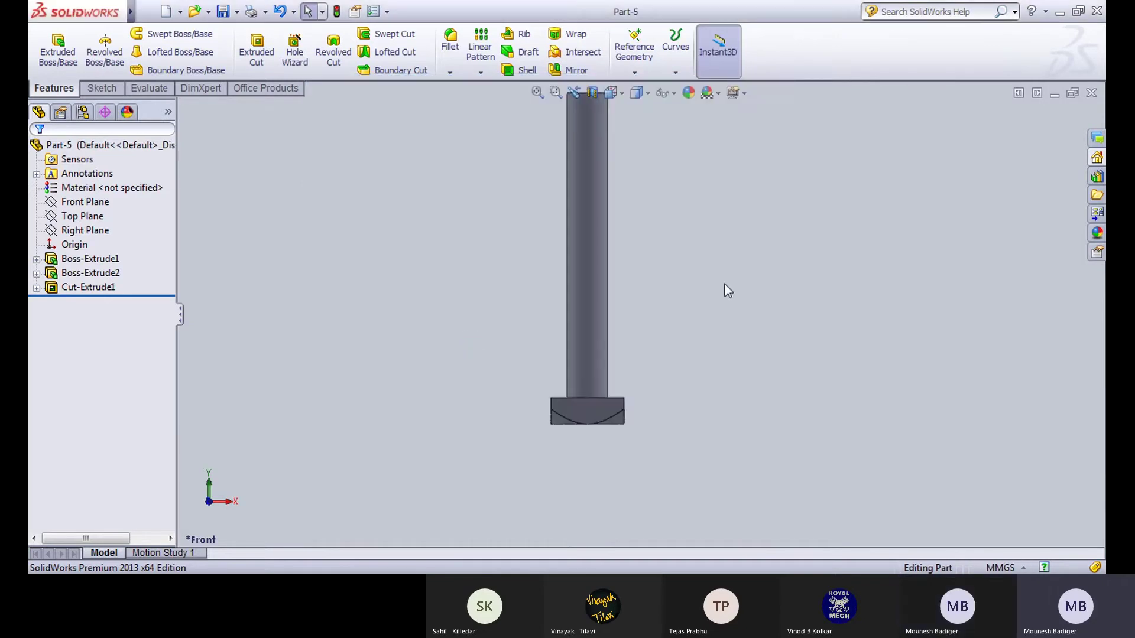
click(1091, 93)
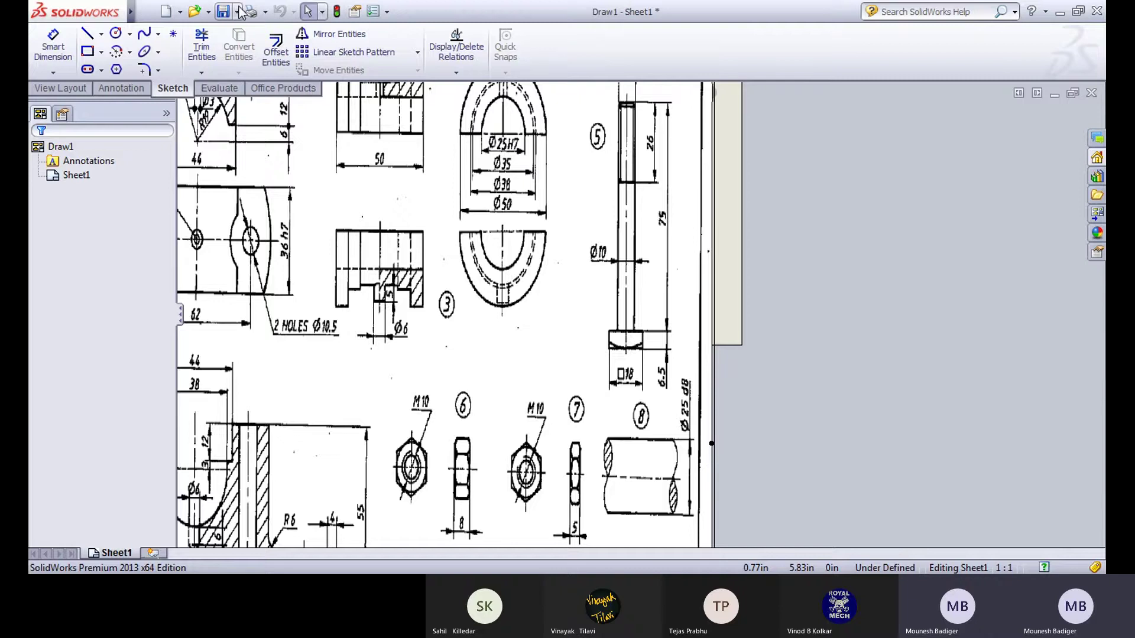
Step: Create a new part document and start a sketch on the Top Plane
click(167, 11)
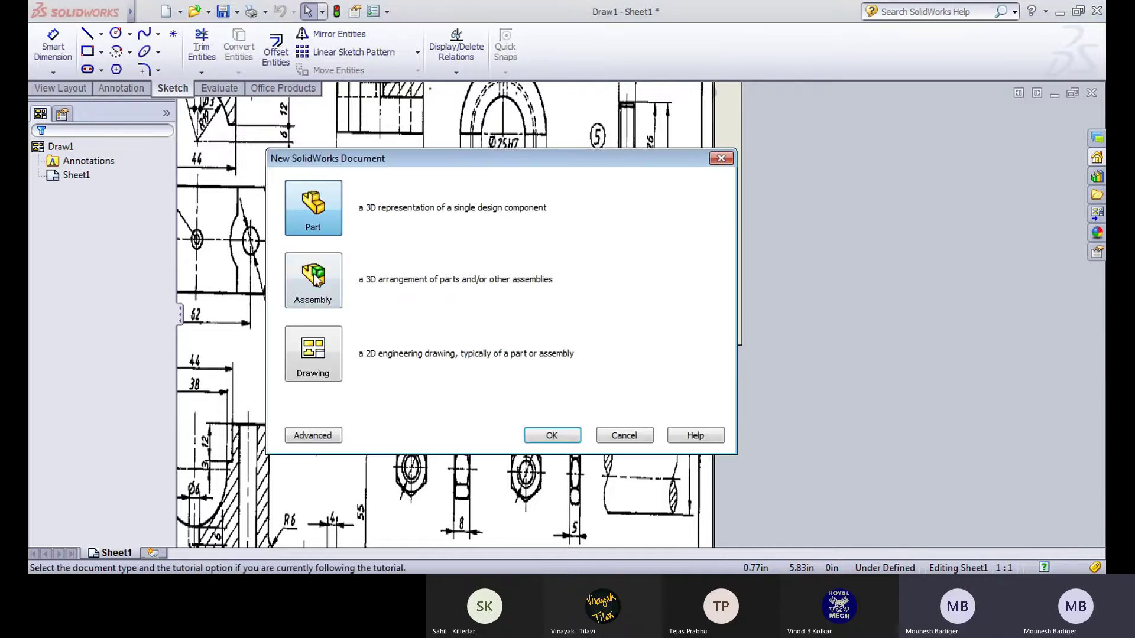
click(551, 436)
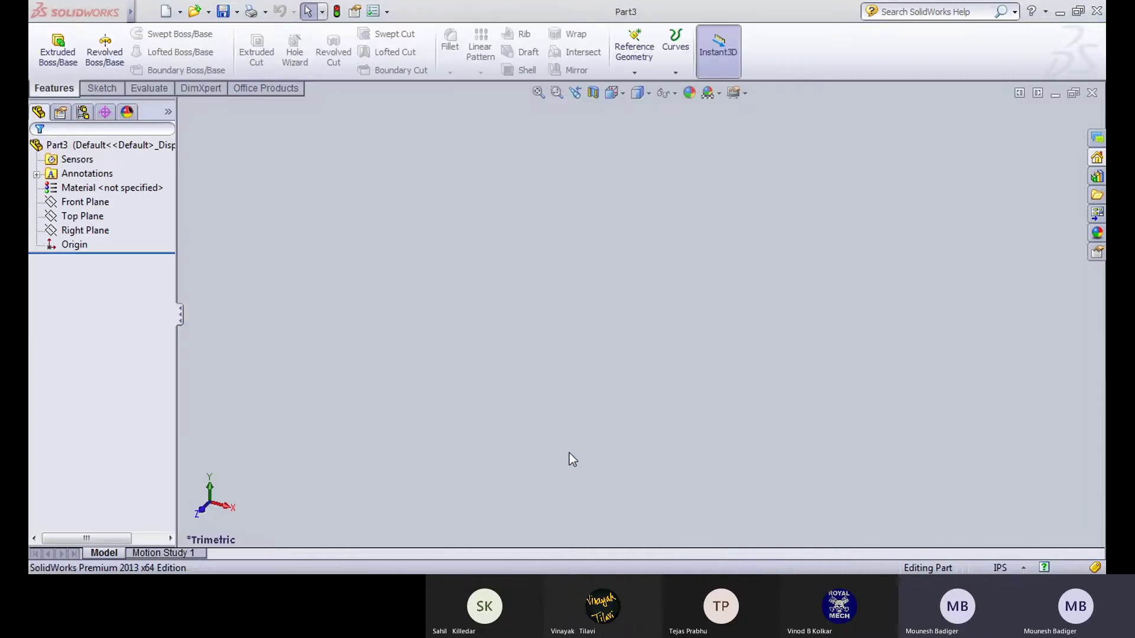
click(102, 89)
click(51, 41)
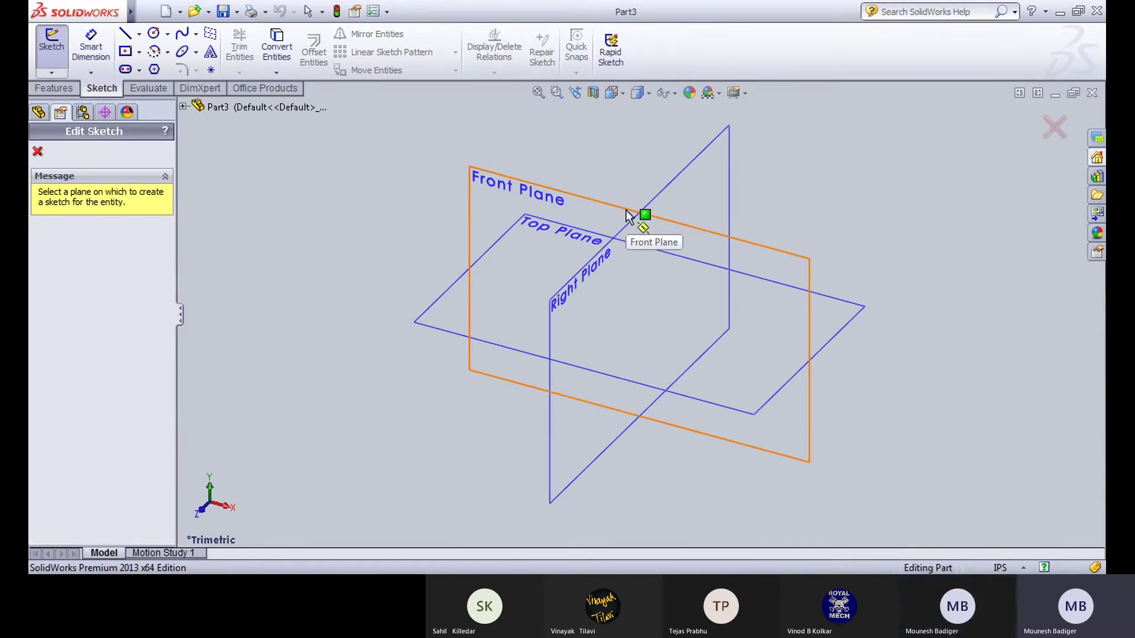
click(450, 335)
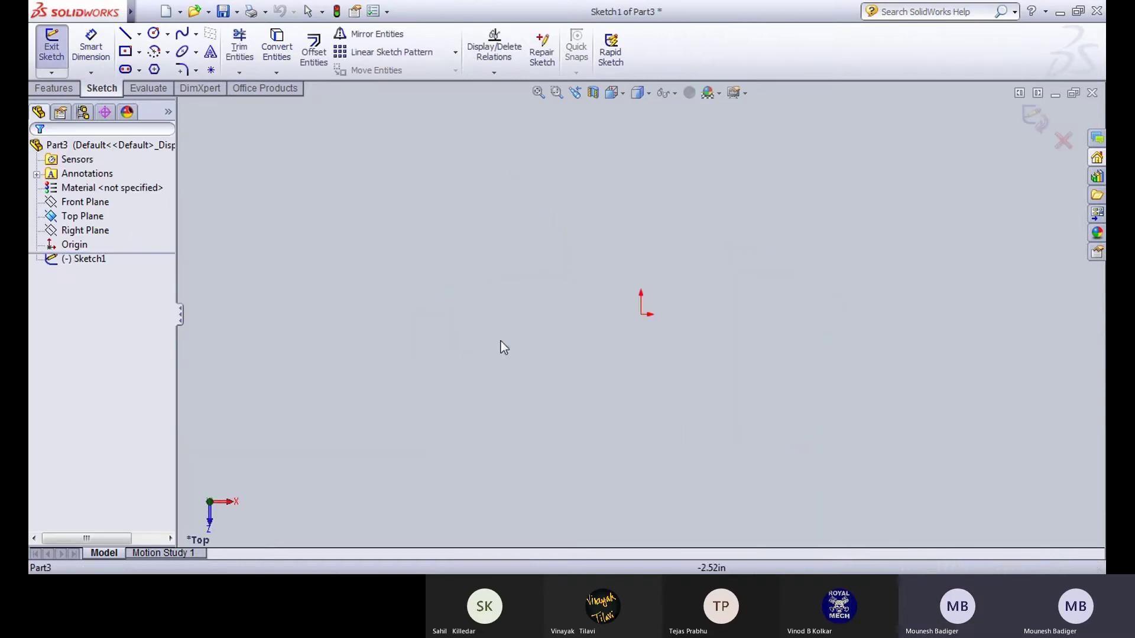
Step: Sketch a six-sided inscribed-circle polygon centred on the origin, with a vertex directly above it and about 4.42 in across corners
click(154, 33)
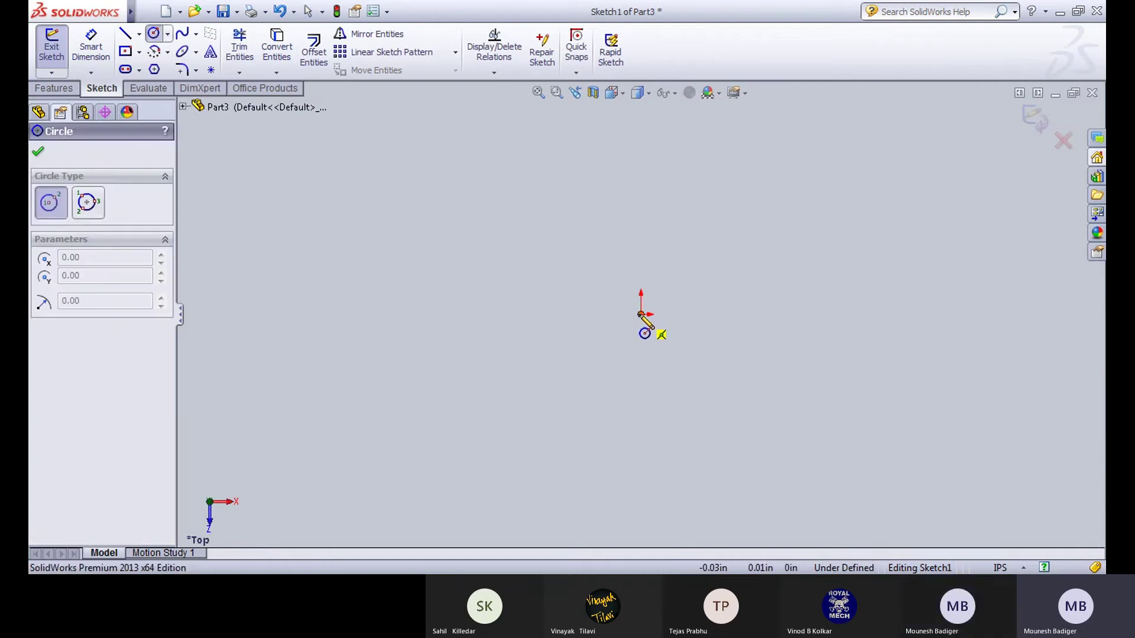
click(153, 70)
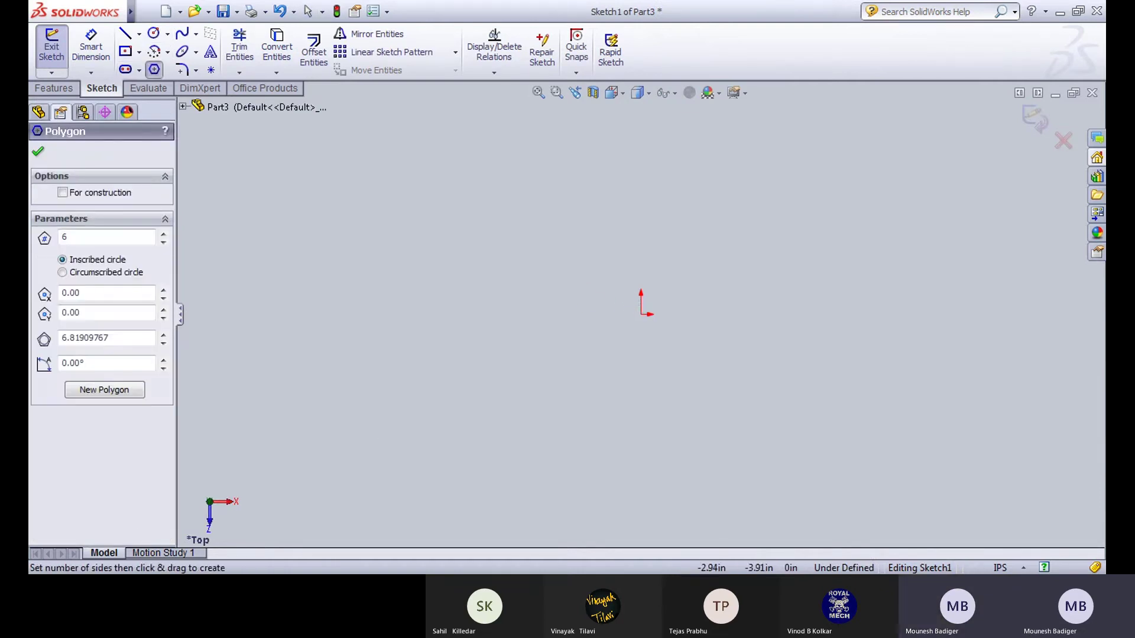
key(ctrl+Tab)
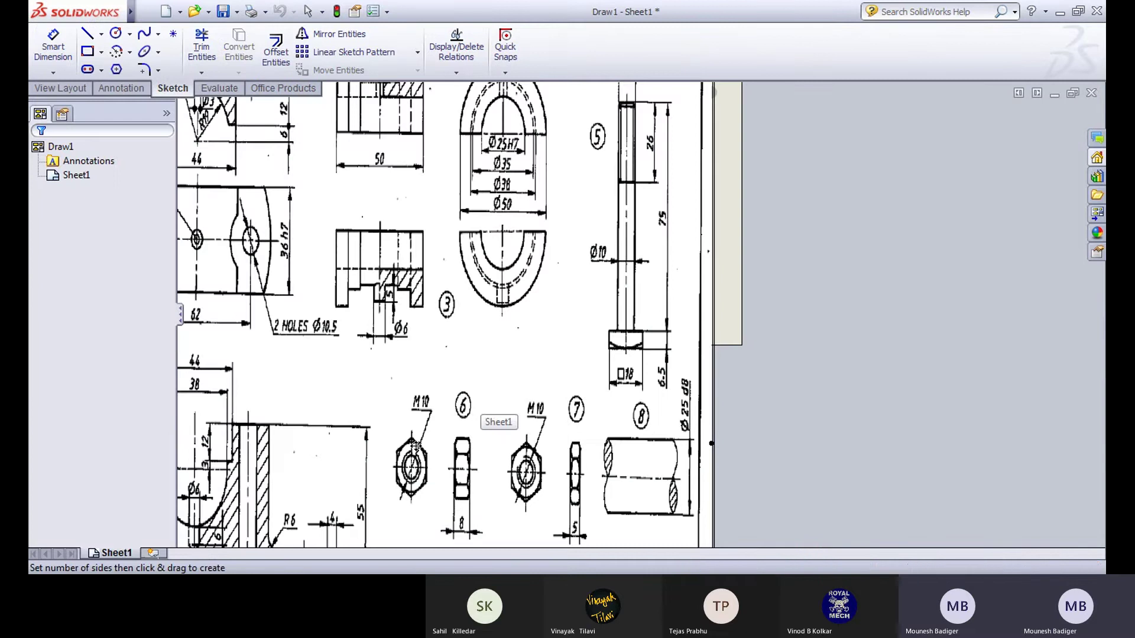
mouse_move(474, 471)
middle_down()
mouse_move(464, 294)
mouse_move(431, 346)
middle_up()
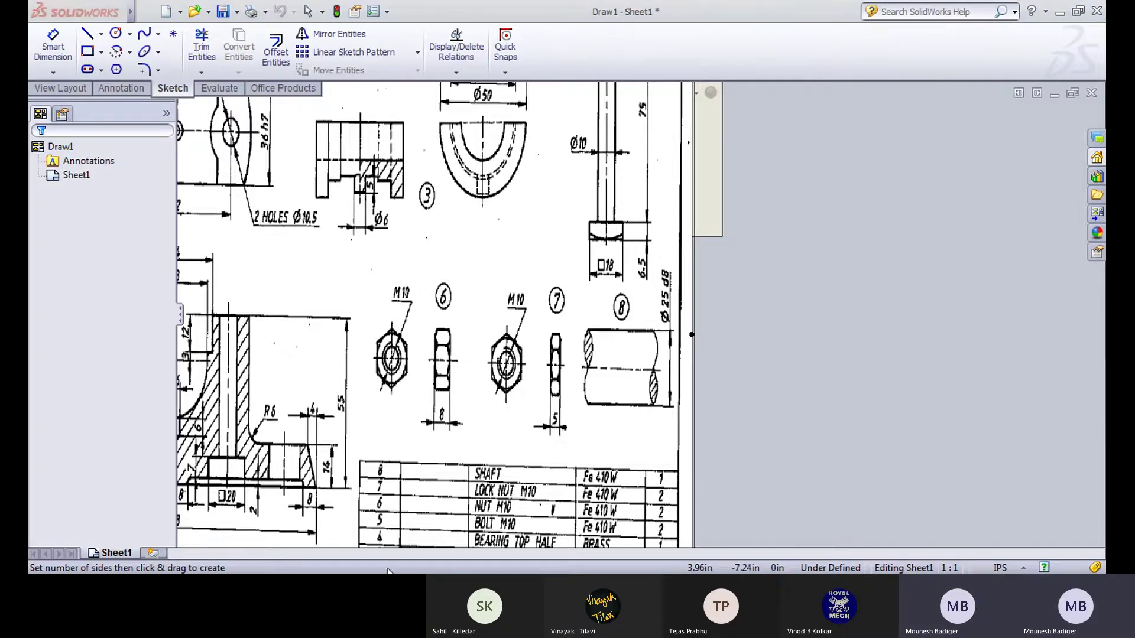
key(ctrl+Tab)
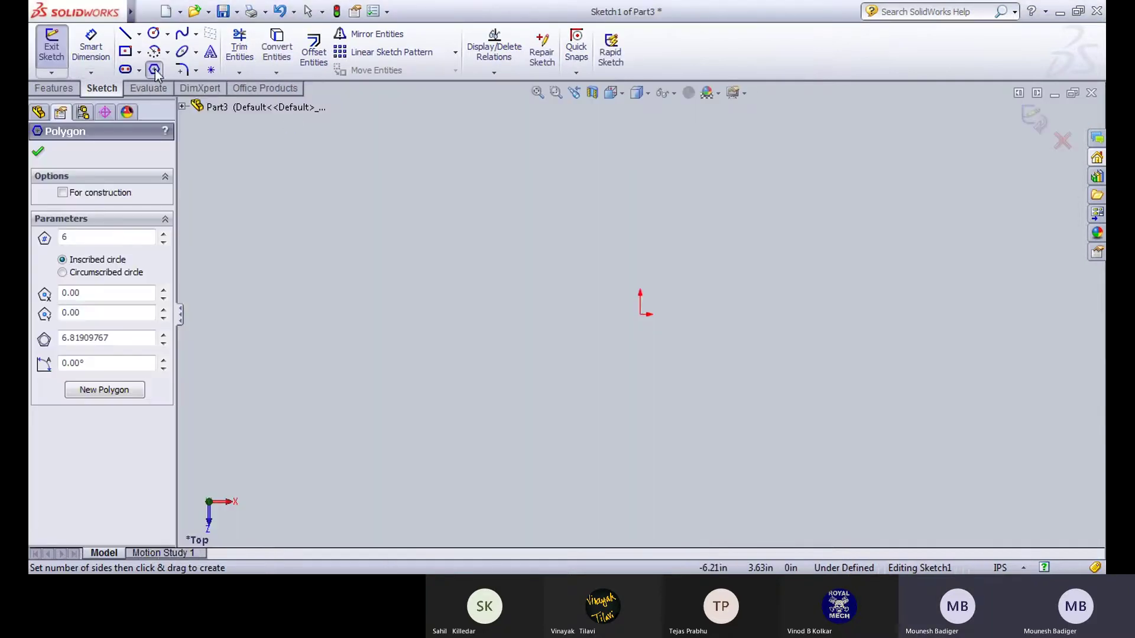
drag(640, 313, 641, 190)
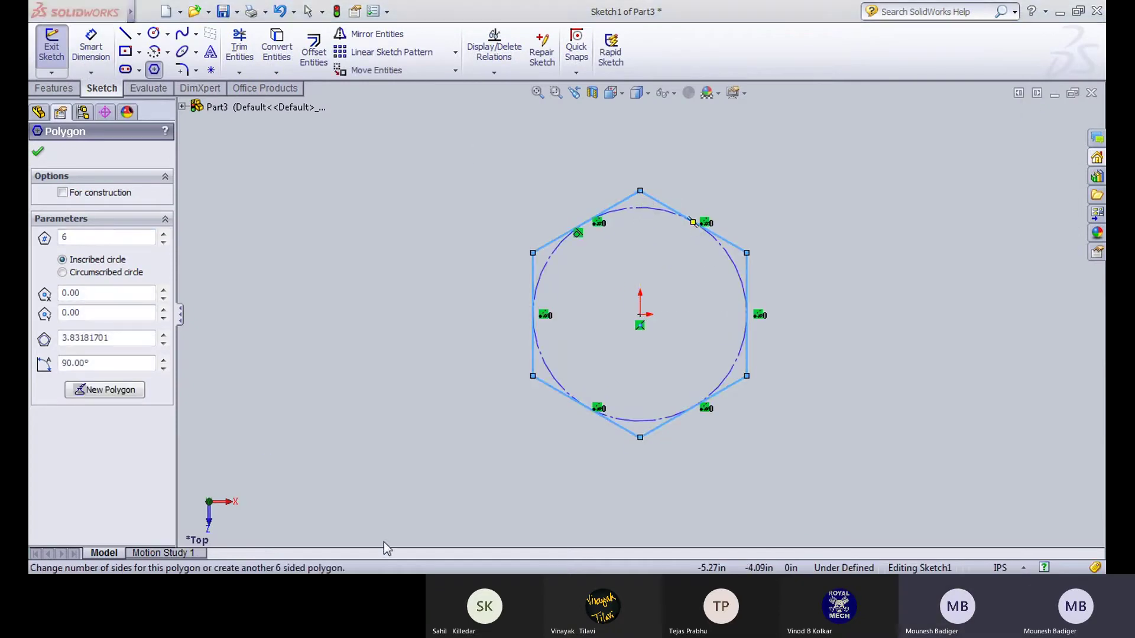
Step: Check the M10 nut in the reference drawing and dimension the hexagon vertically between its top and bottom vertices
key(ctrl+Tab)
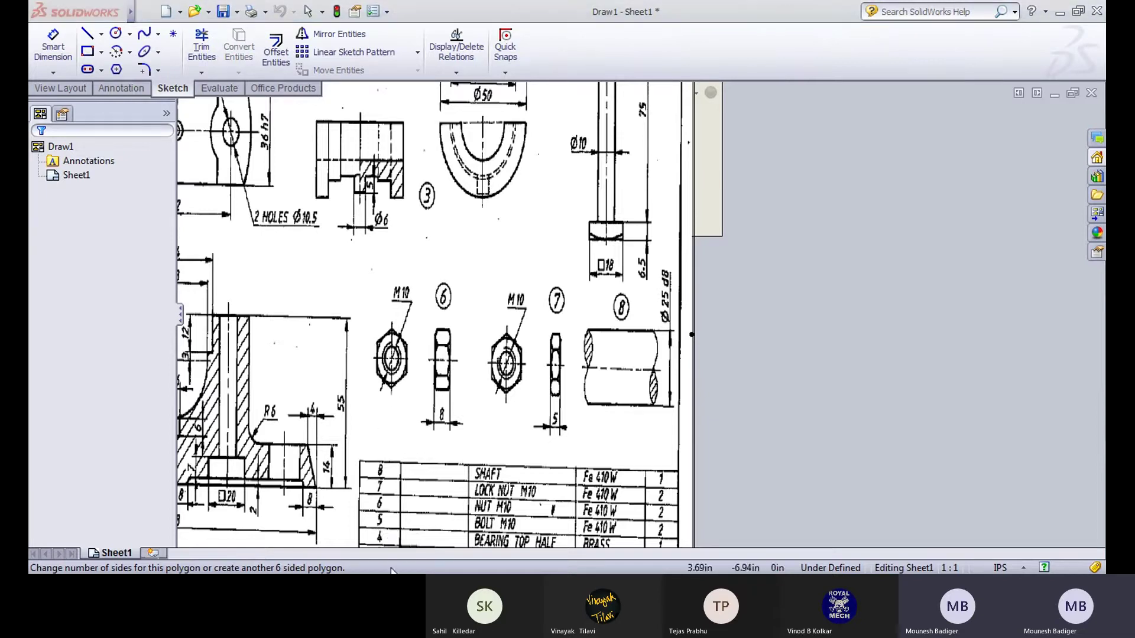
key(ctrl+Tab)
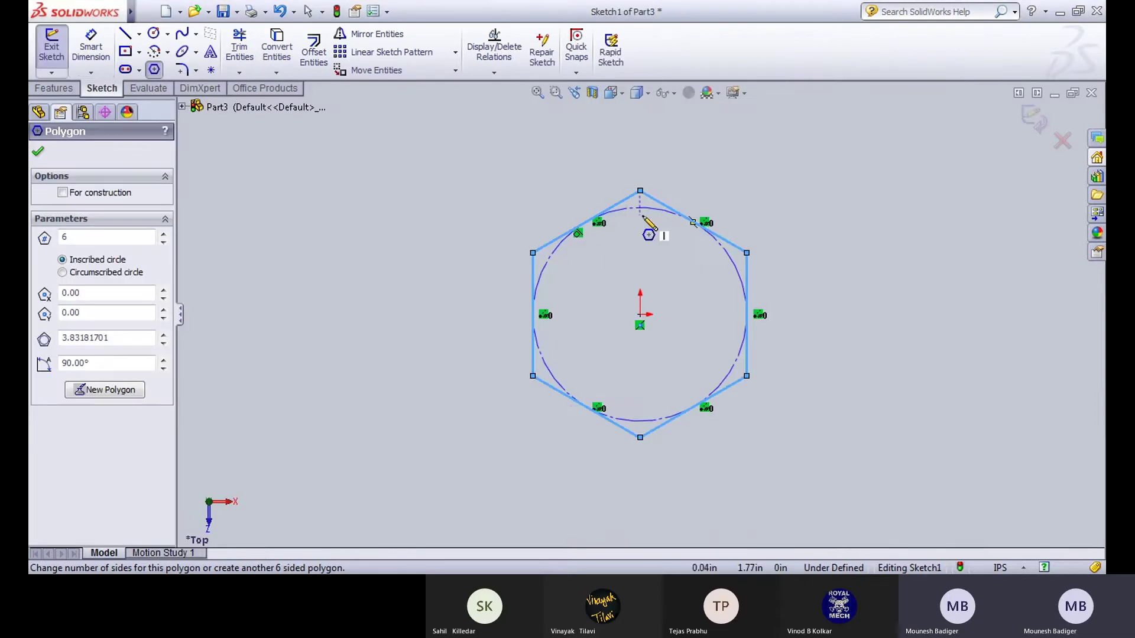
click(94, 49)
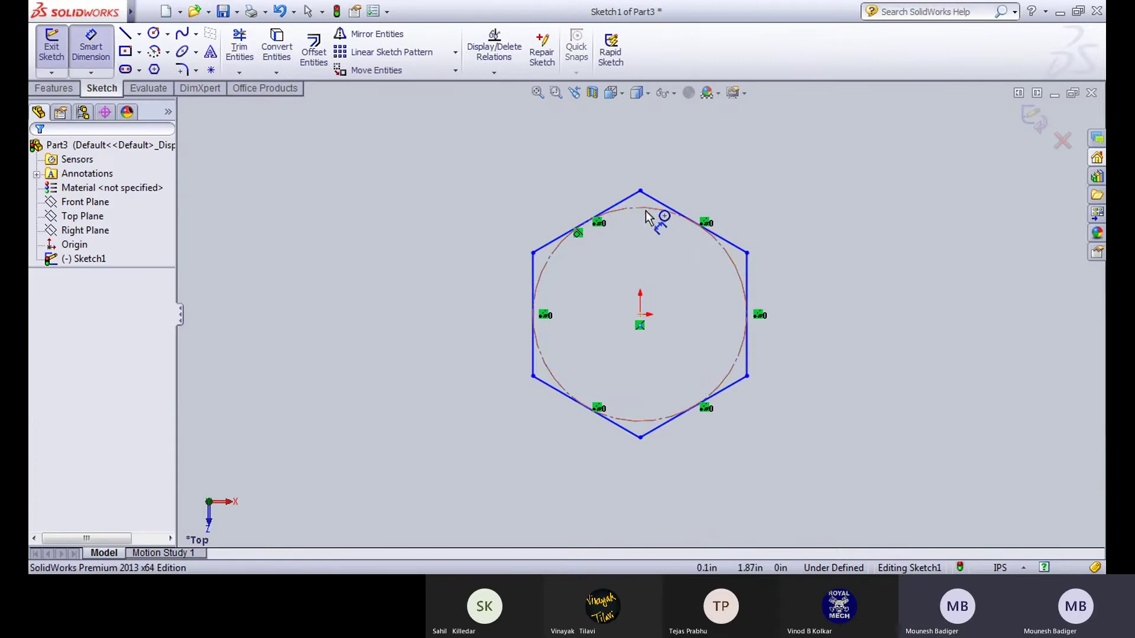
click(640, 191)
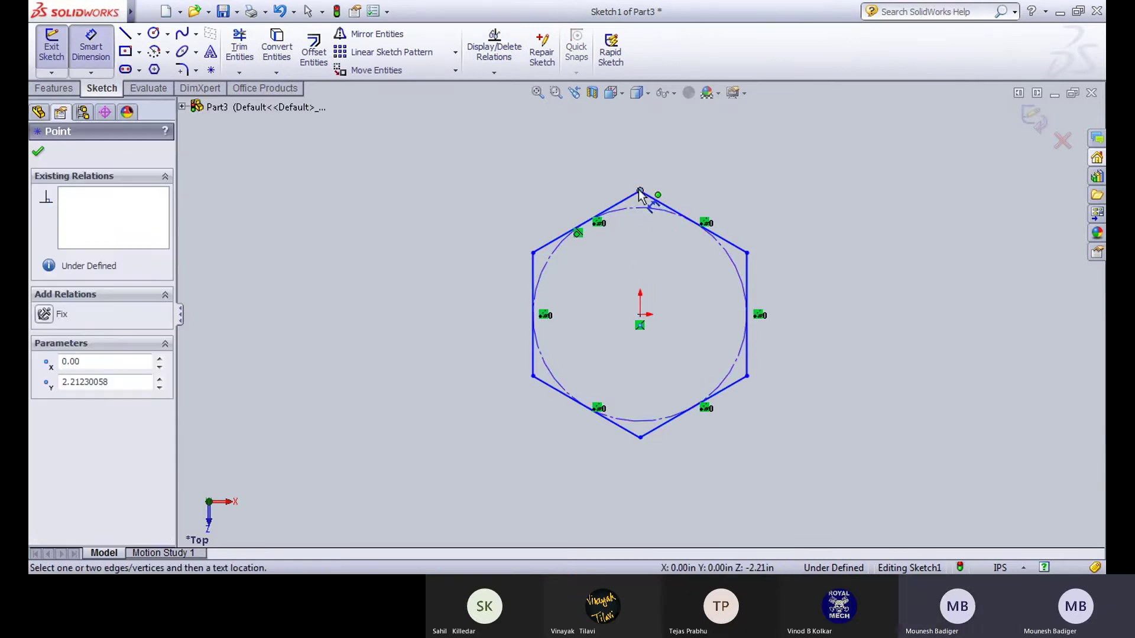
click(641, 438)
click(869, 354)
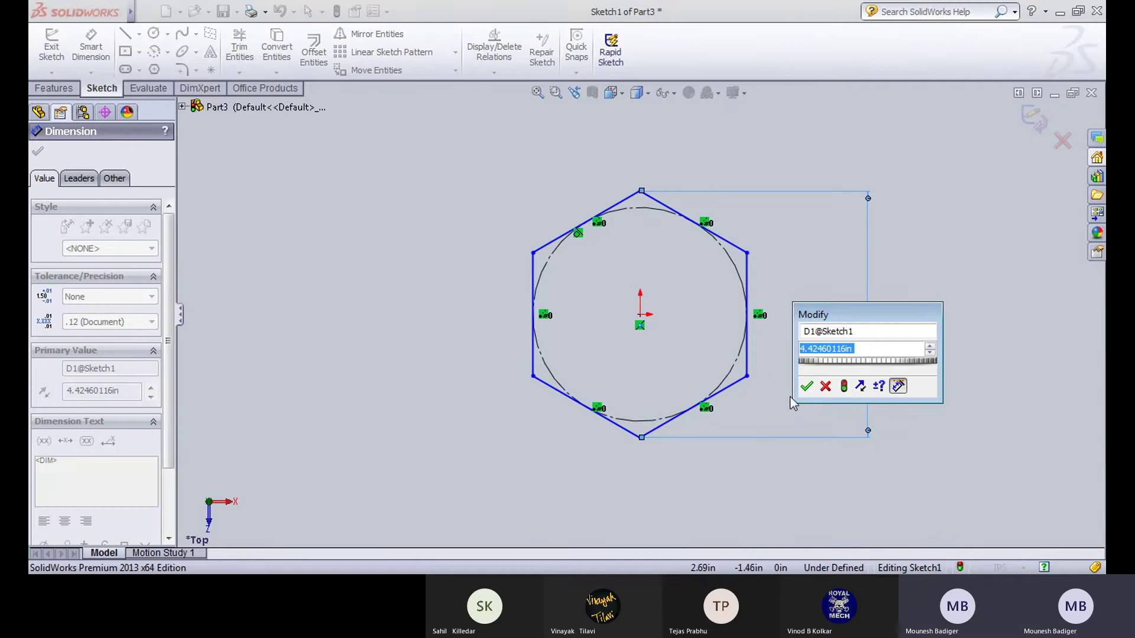
click(806, 386)
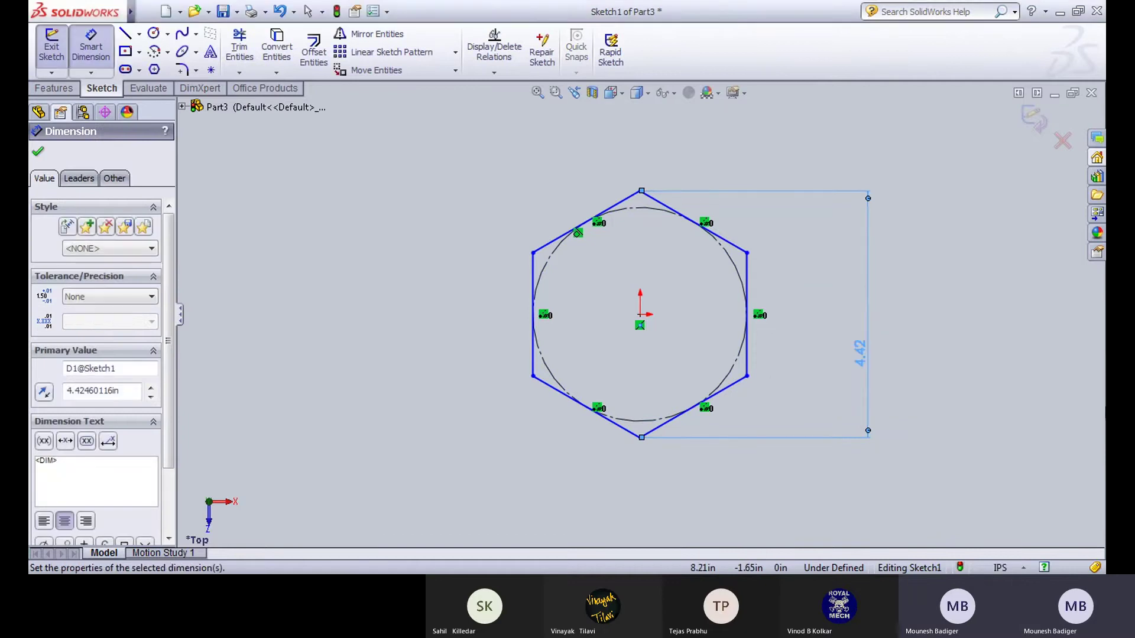
Step: Change the part's unit system to MMGS and reopen the hexagon sketch for editing
click(999, 569)
click(969, 504)
click(1033, 118)
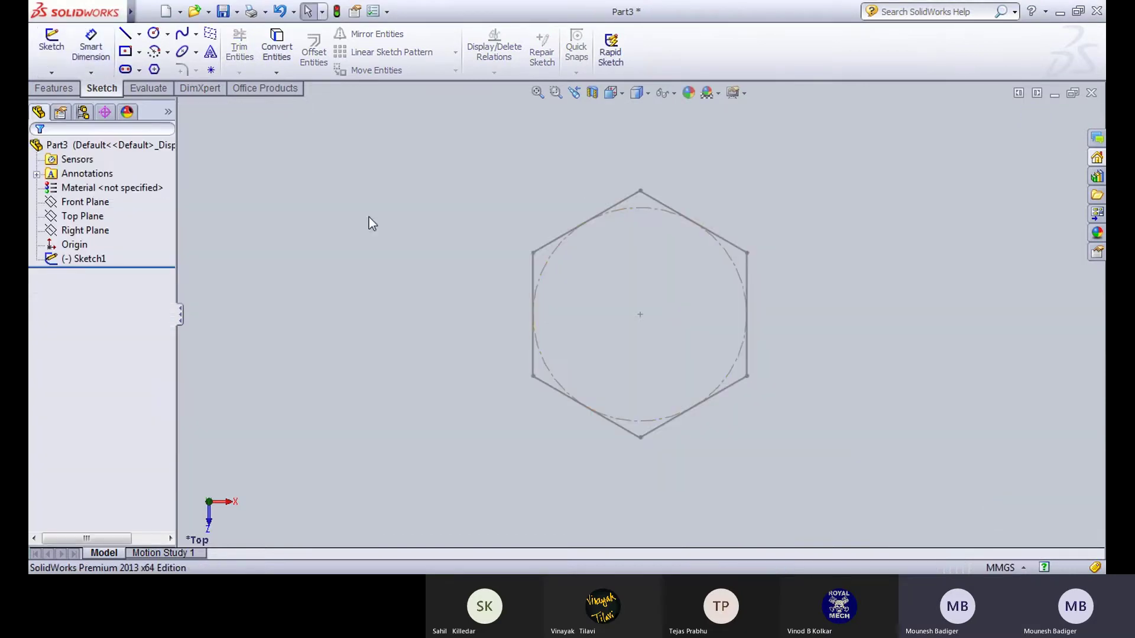
click(48, 53)
click(592, 221)
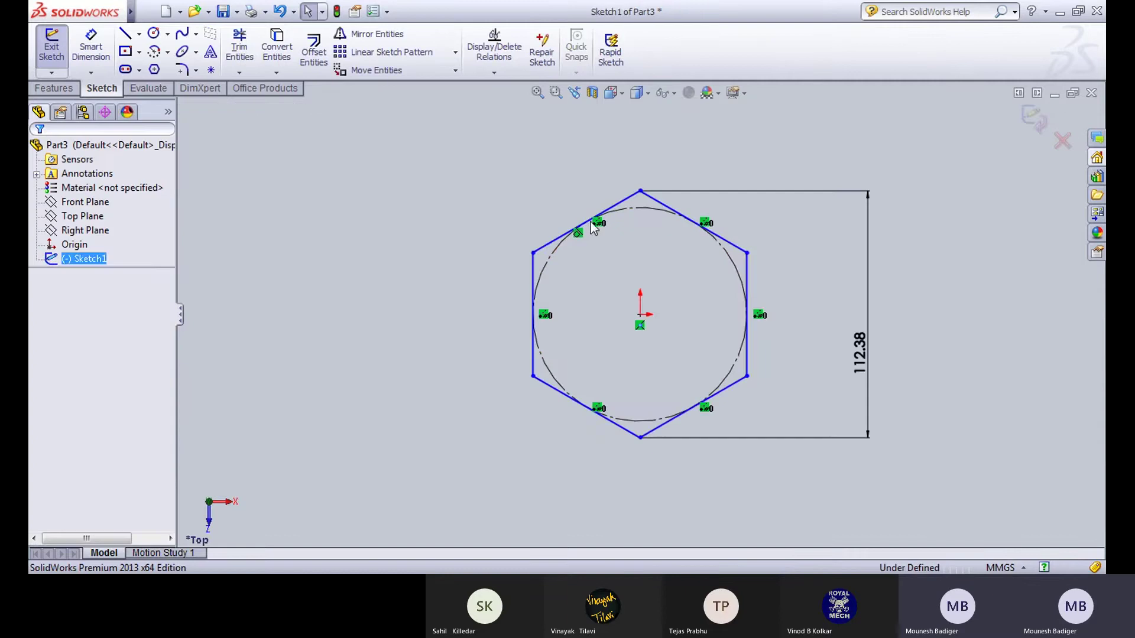
Step: Set the hexagon's across-corners dimension to 20 mm and place the dimension close beside the hexagon
double_click(868, 369)
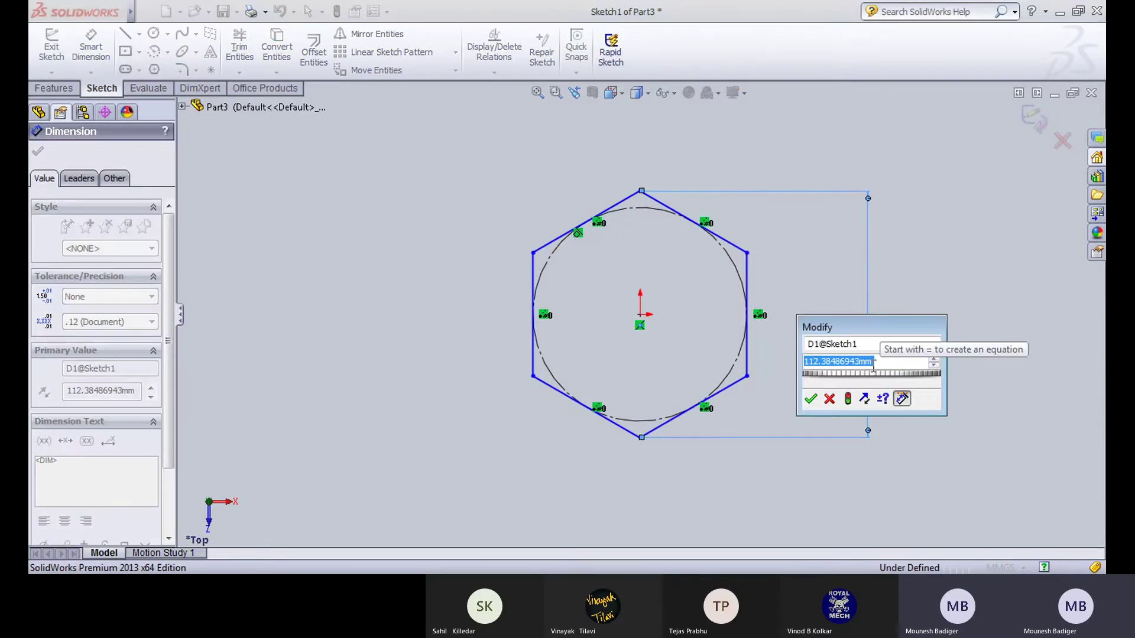
text(20)
key(Return)
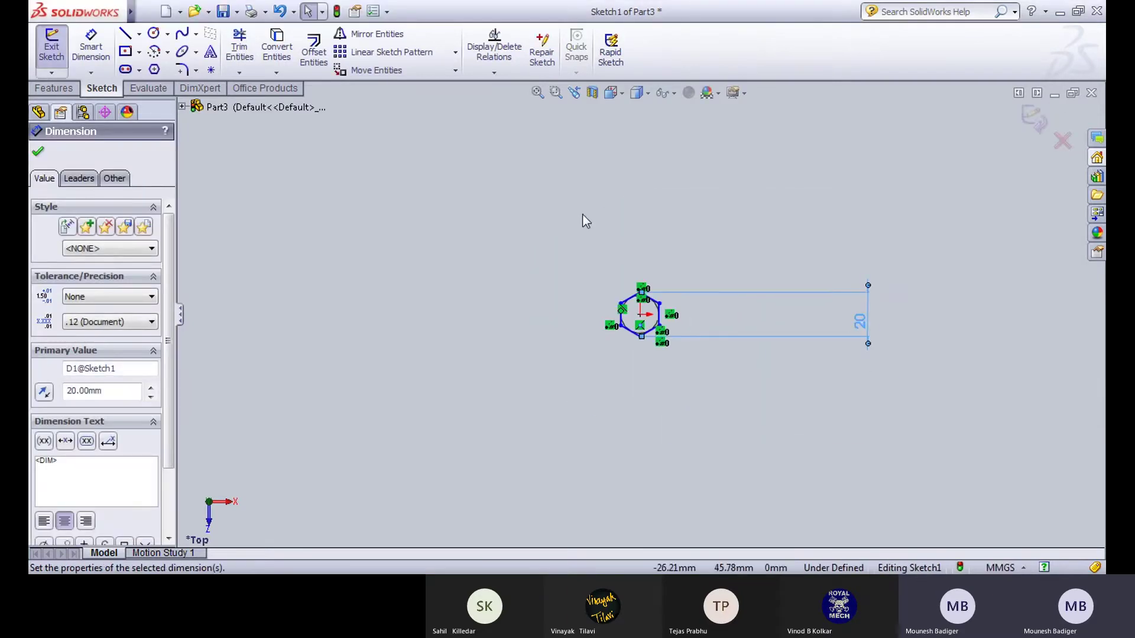
click(581, 210)
click(537, 93)
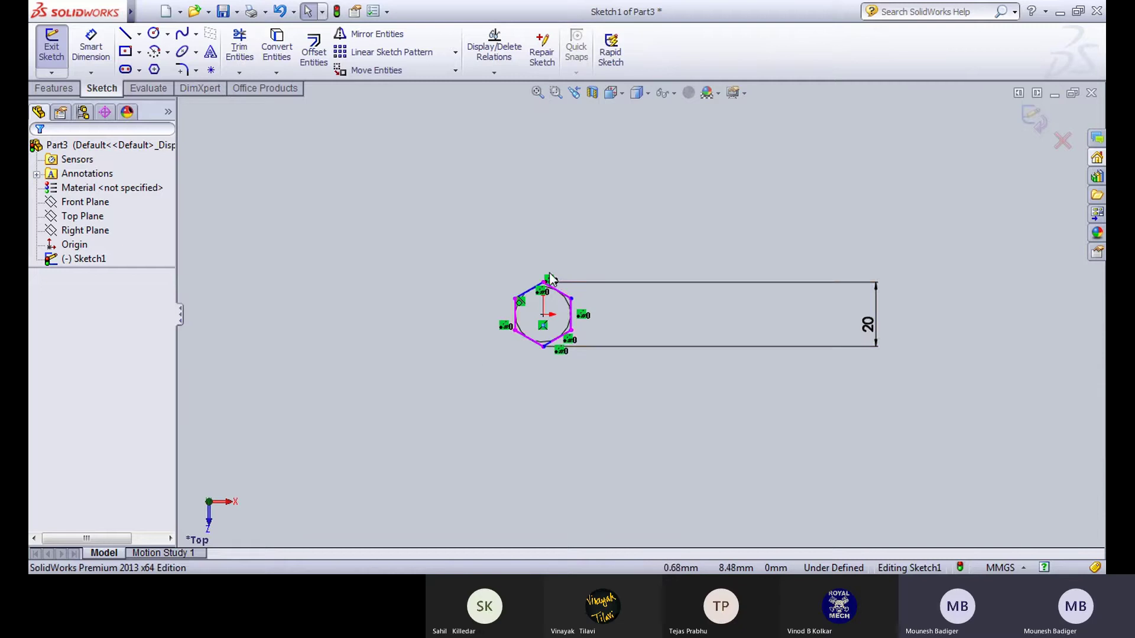
drag(866, 327, 578, 315)
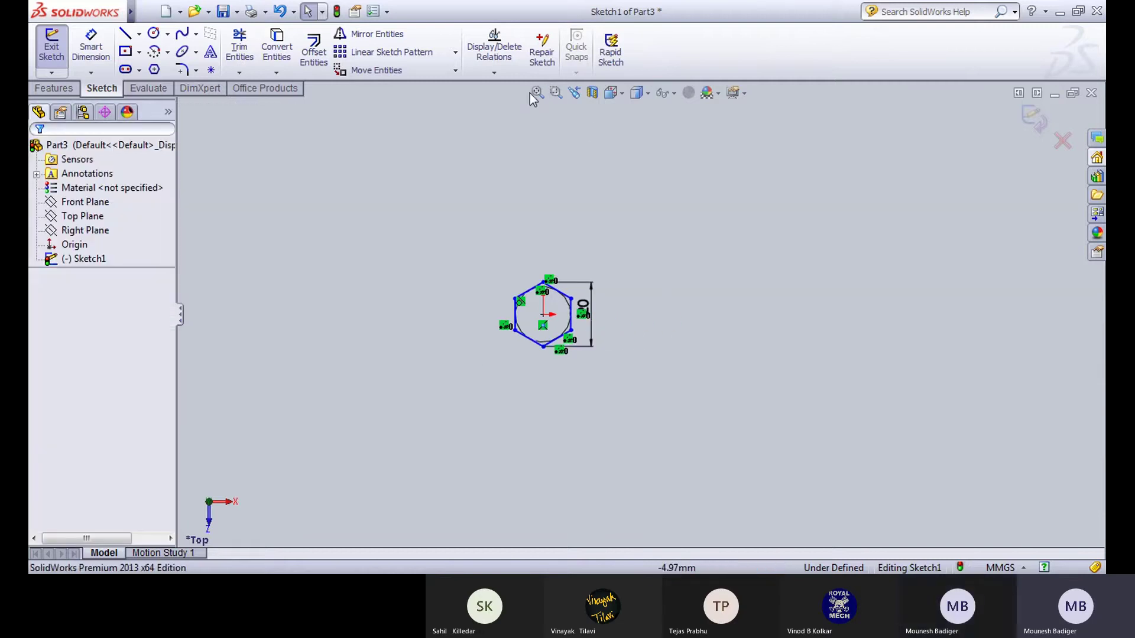
click(556, 93)
click(536, 93)
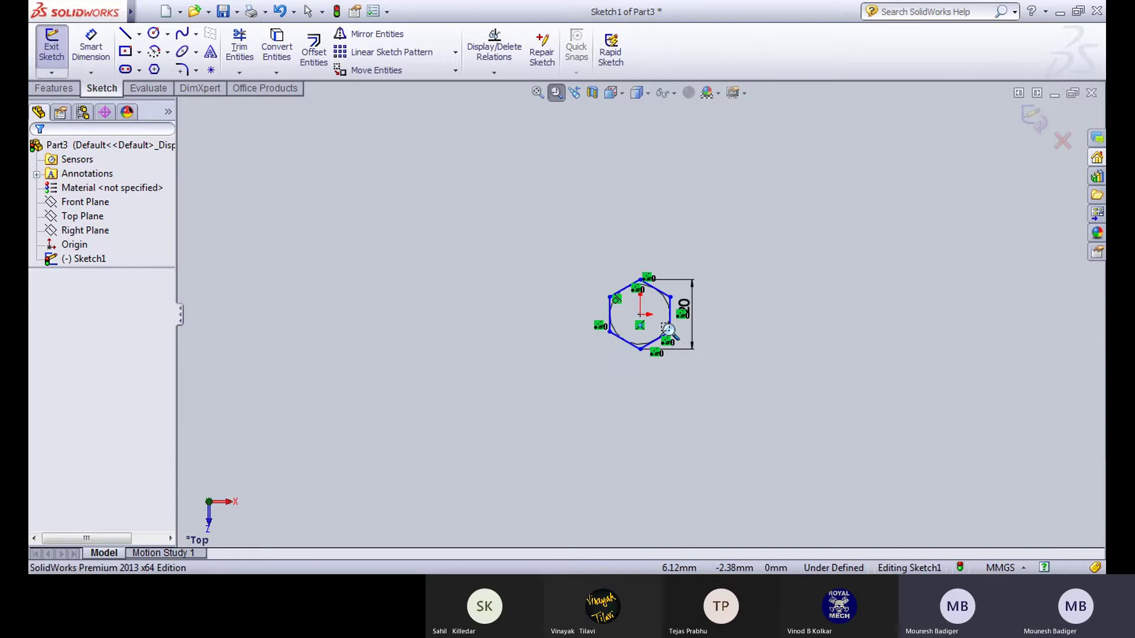
scroll(669, 330, down, 5)
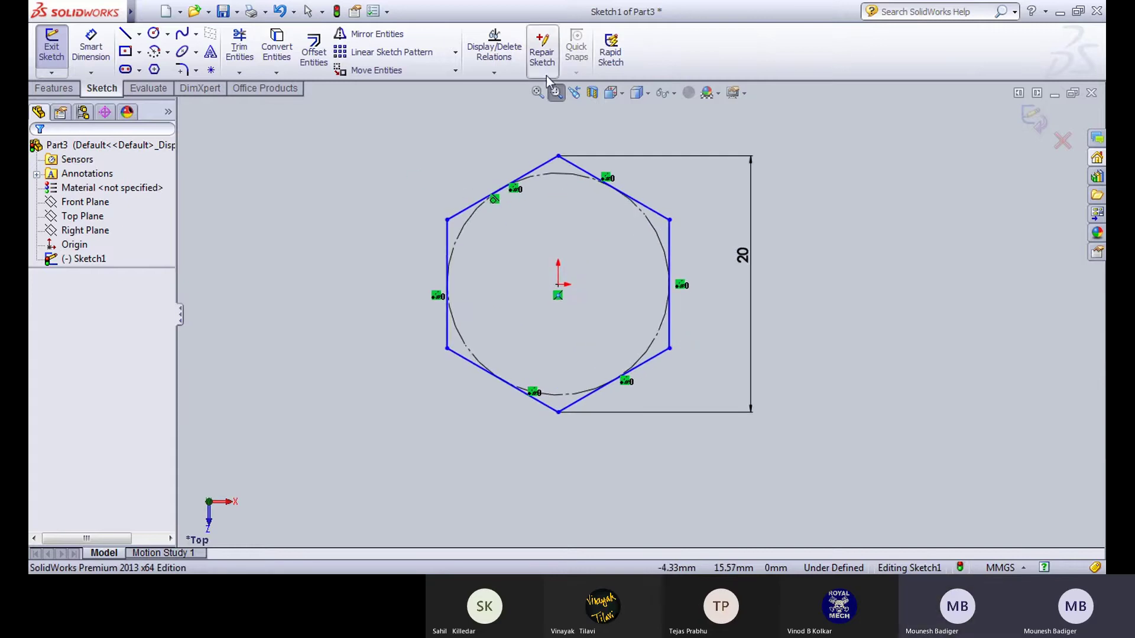
key(Escape)
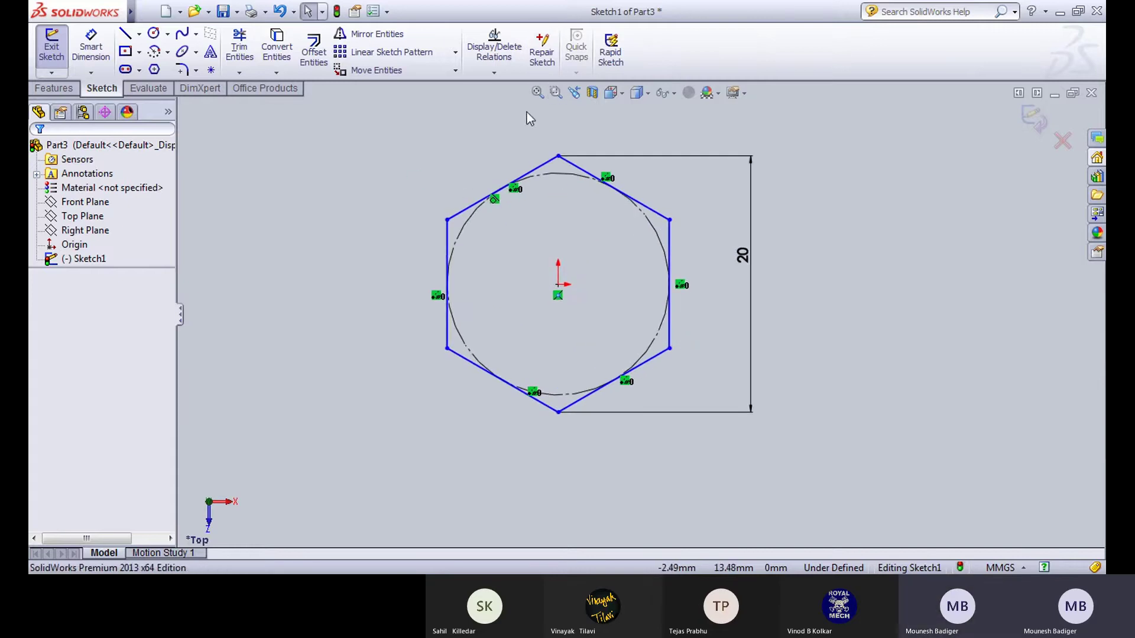
Step: Sketch a circle centred on the origin inside the hexagon and set its diameter to 10 mm
click(56, 54)
click(56, 54)
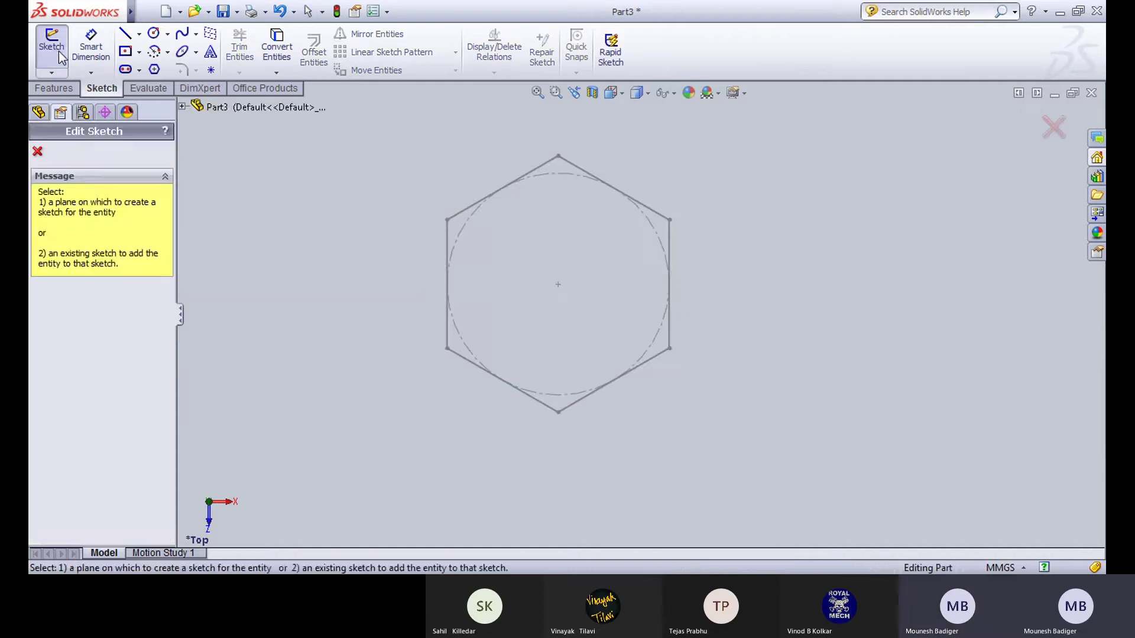
click(460, 210)
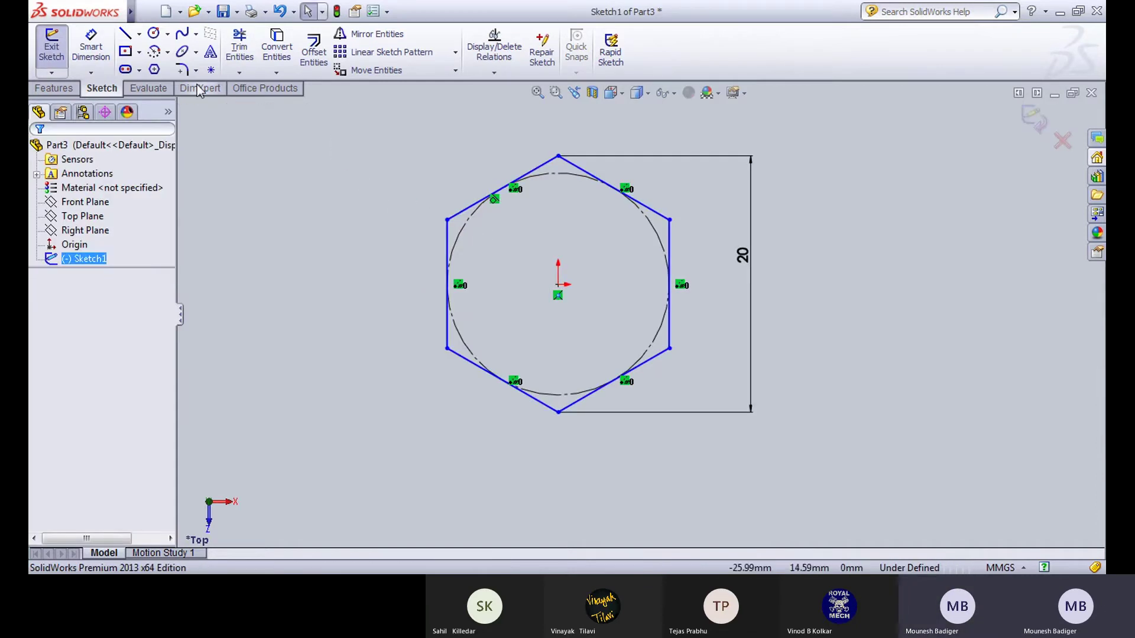
click(153, 33)
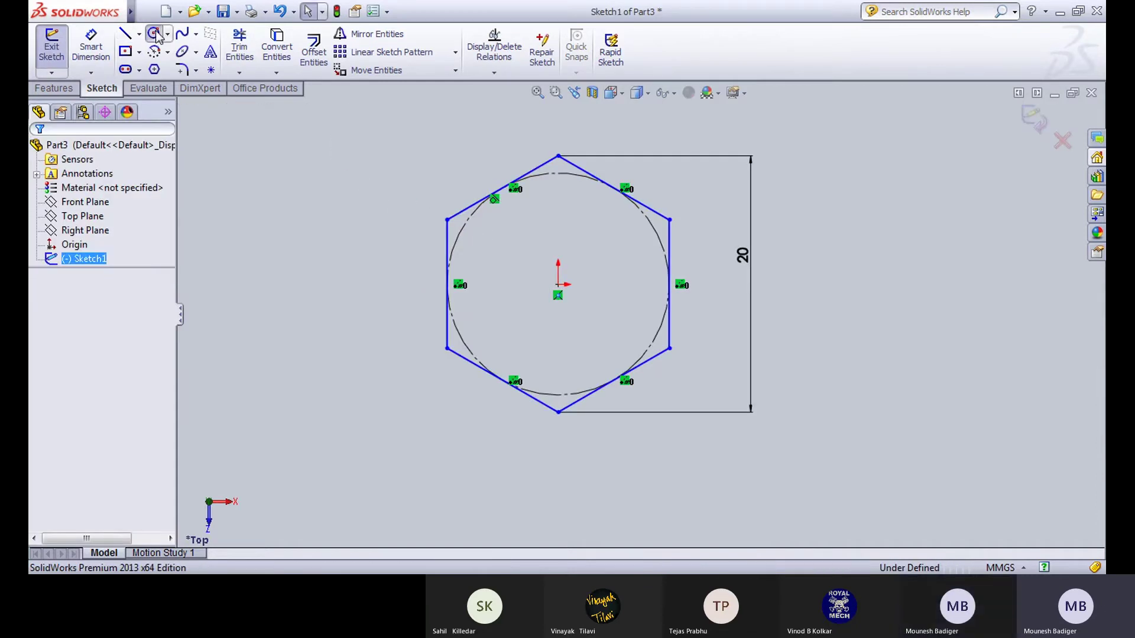
click(559, 285)
click(594, 249)
click(90, 47)
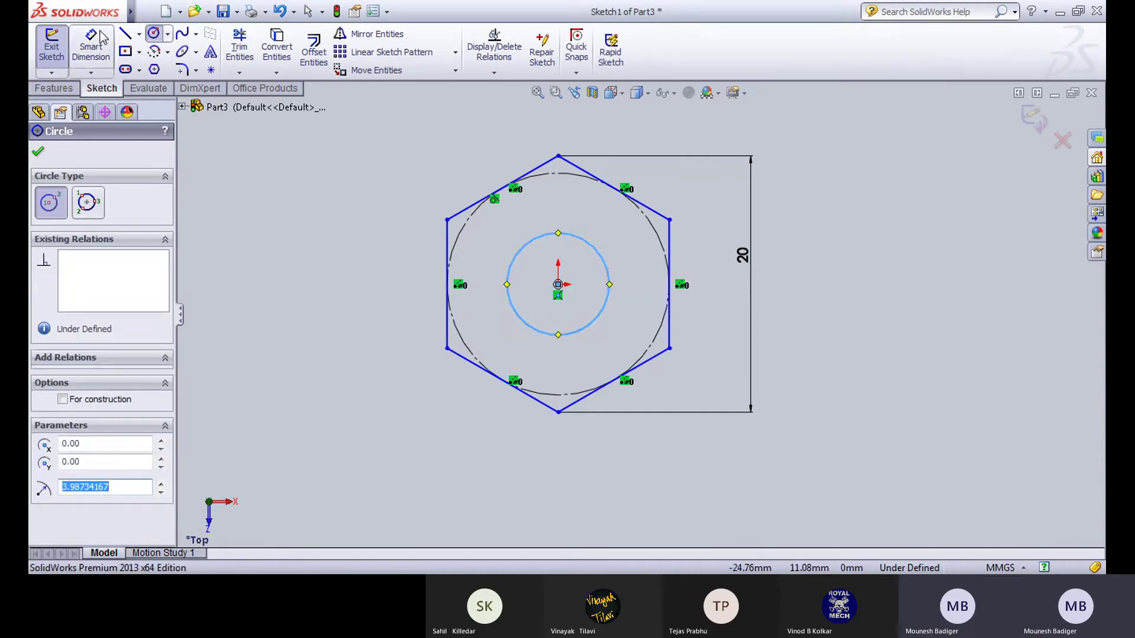
click(611, 272)
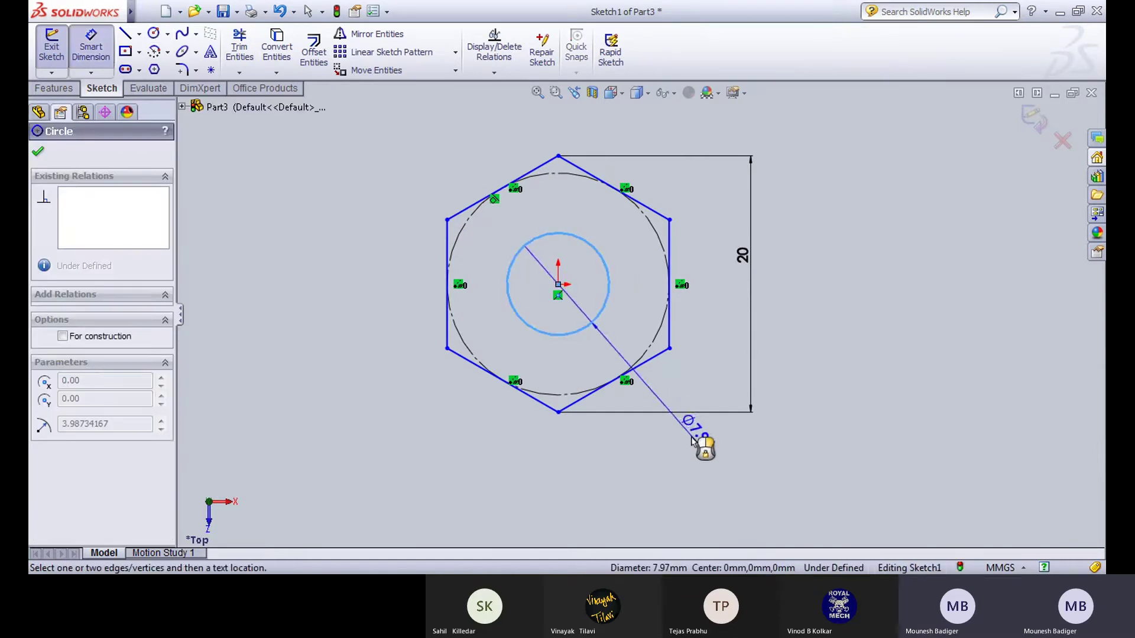
click(698, 460)
text(10)
key(Return)
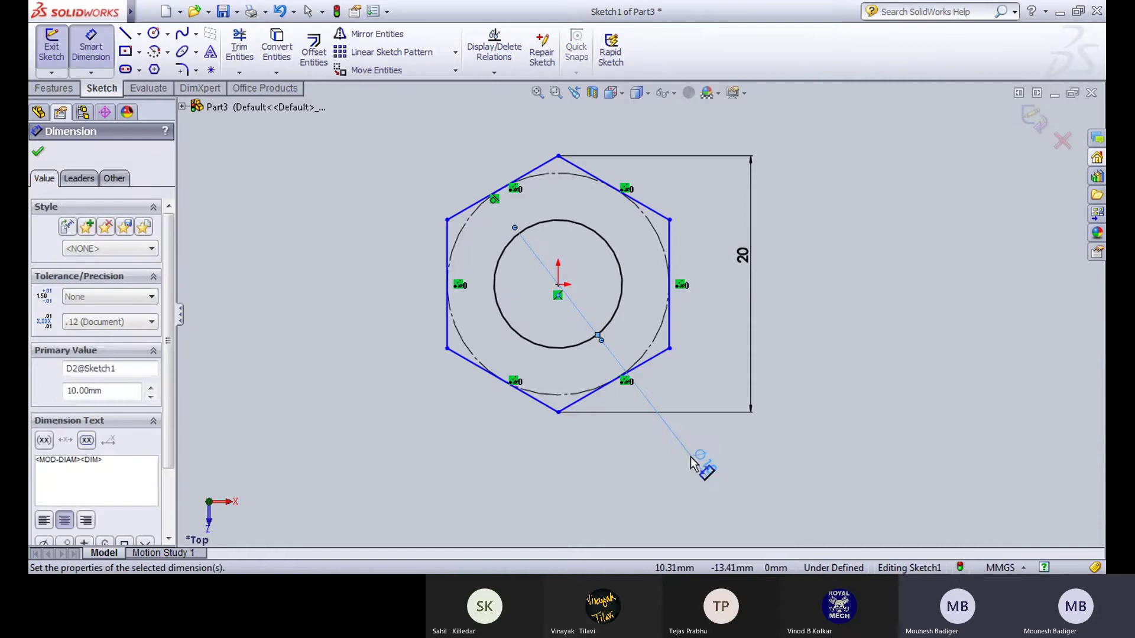
Step: Try to dimension the length of the hexagon's upper-left side
click(98, 50)
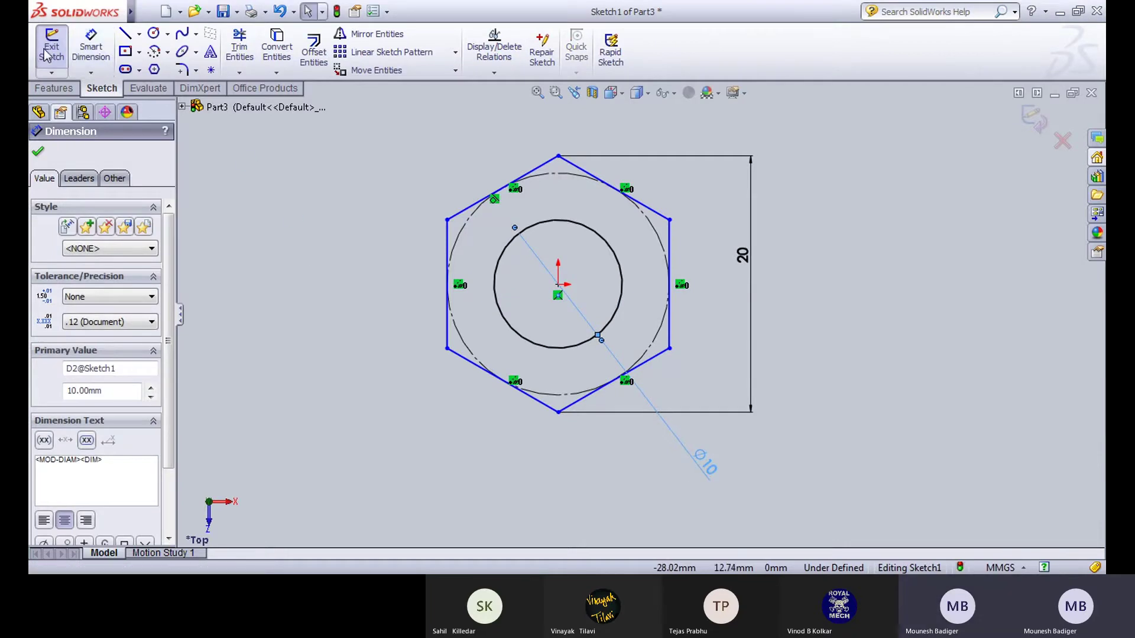
click(375, 293)
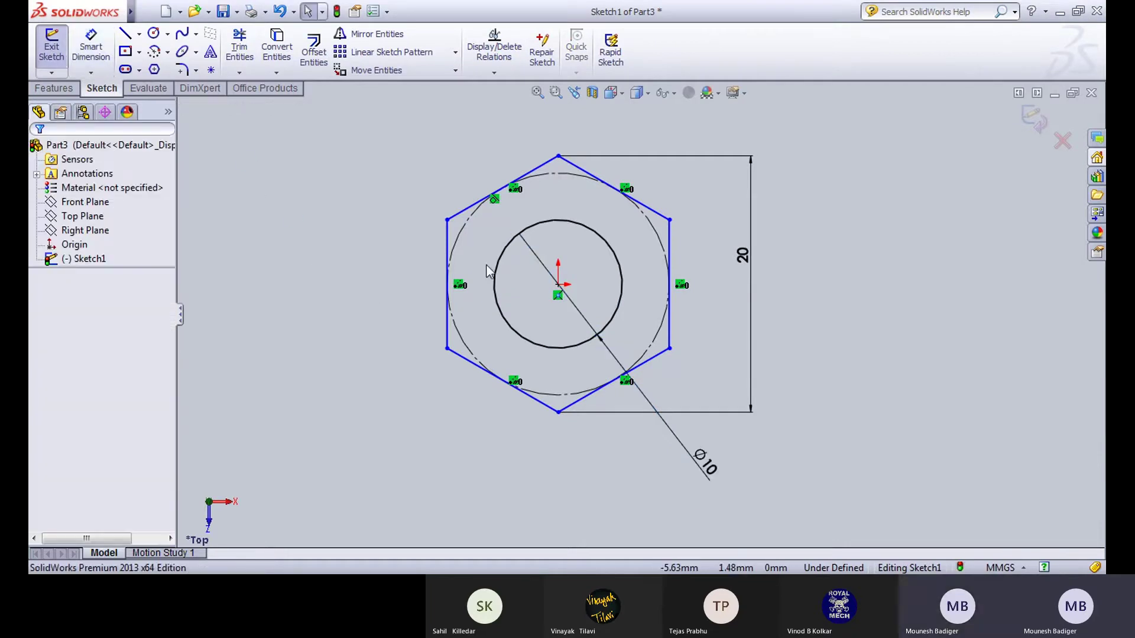
key(Return)
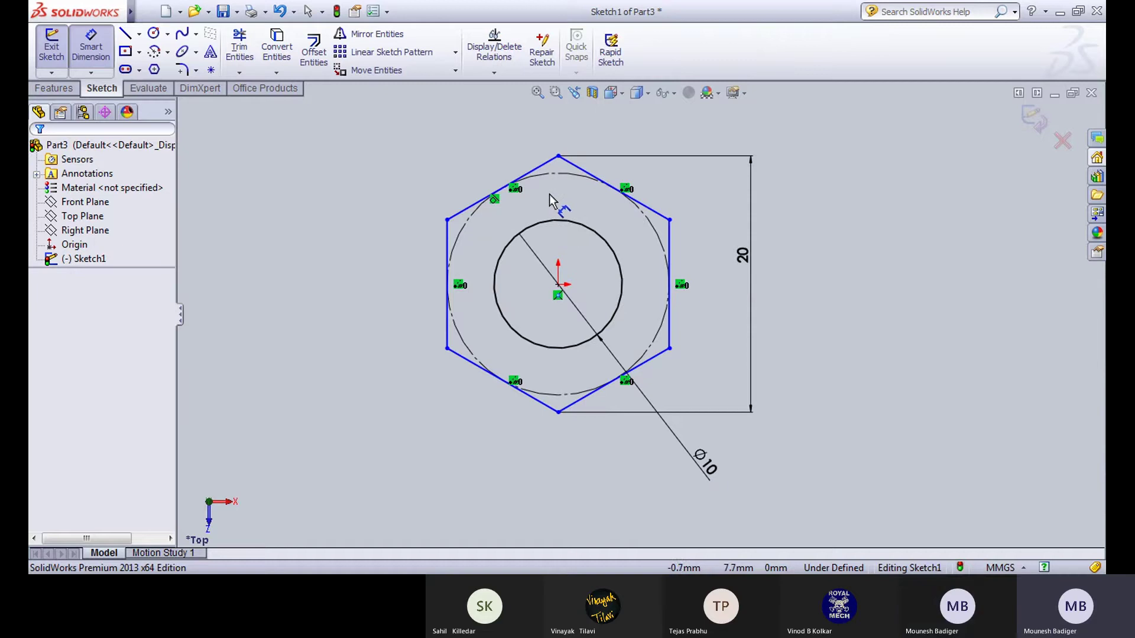
click(466, 214)
click(451, 176)
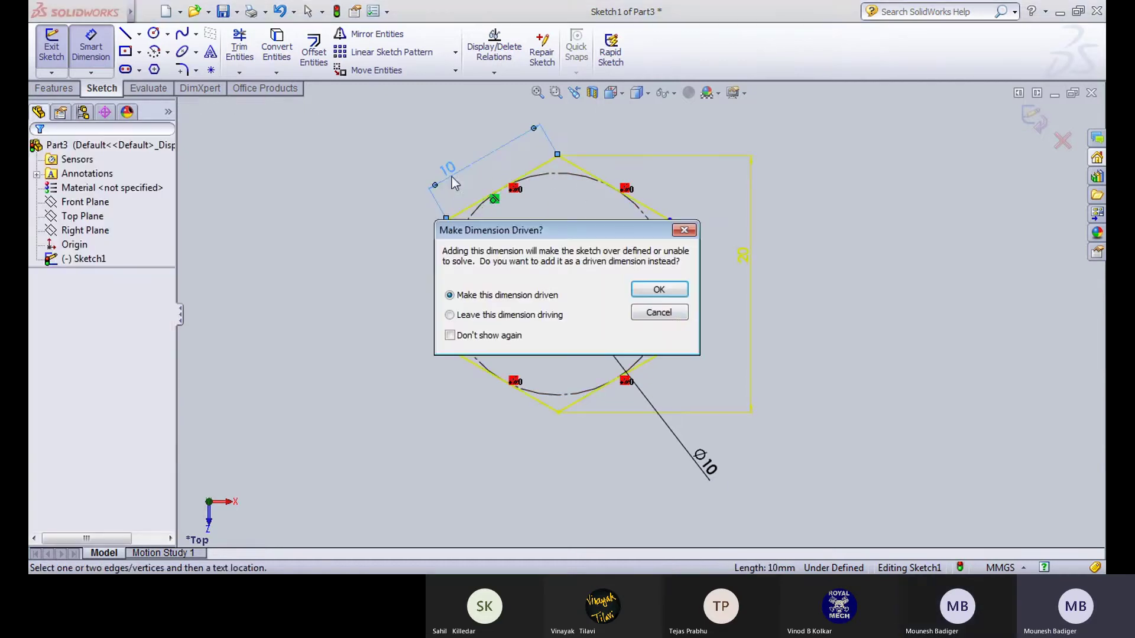
click(674, 313)
Step: Try to dimension the construction circle's diameter and the length of the hexagon's right vertical side
click(562, 176)
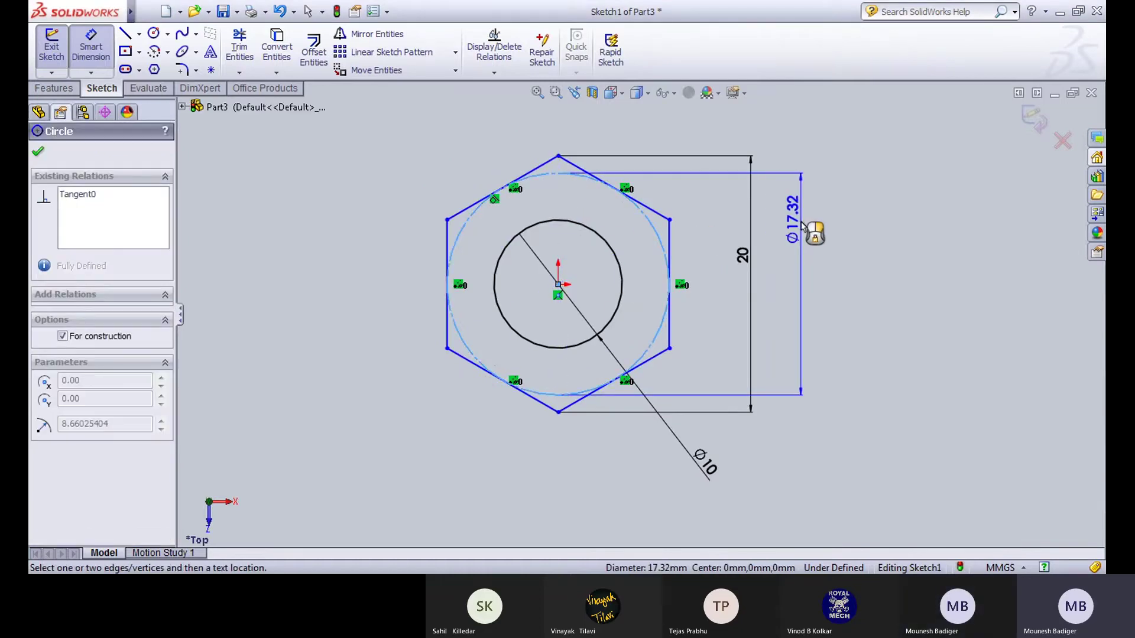
click(803, 228)
click(659, 312)
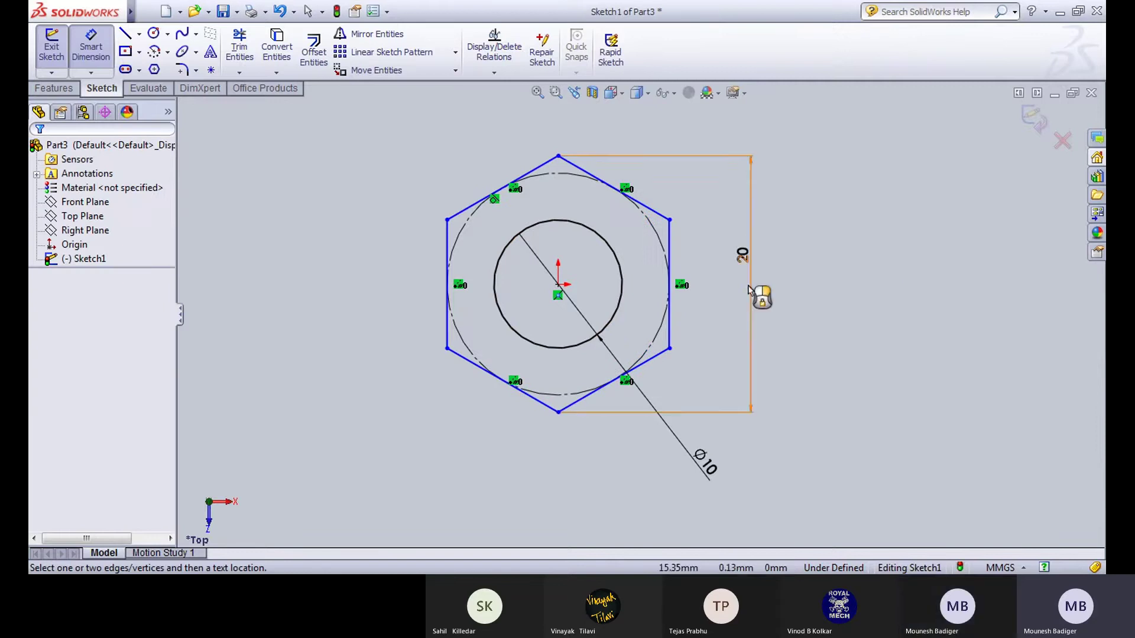
click(675, 340)
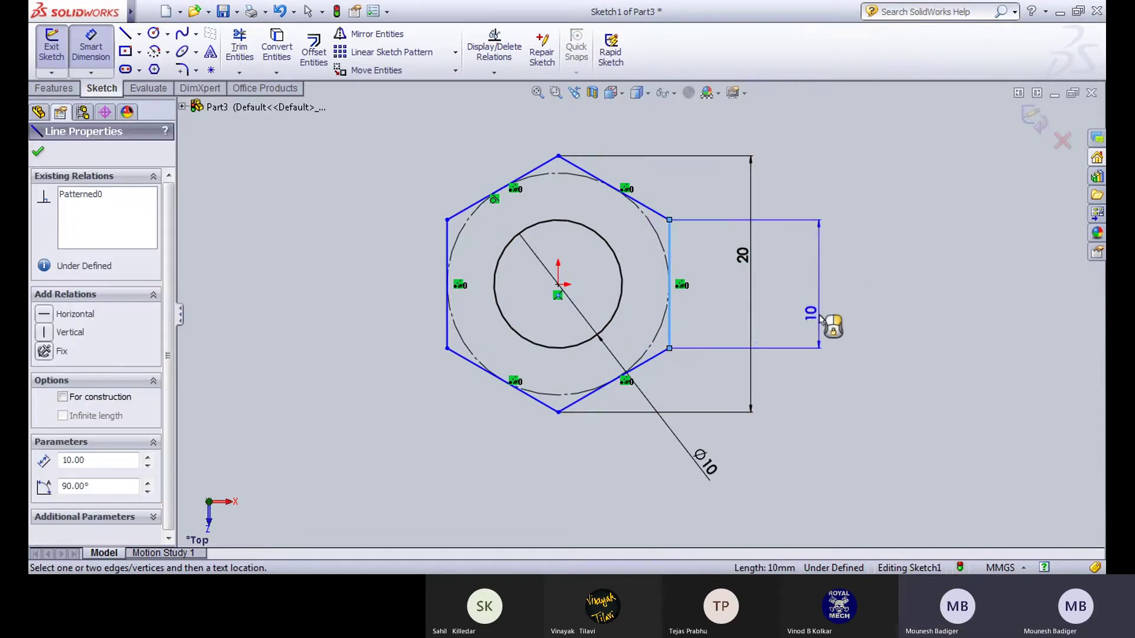
click(822, 321)
click(658, 312)
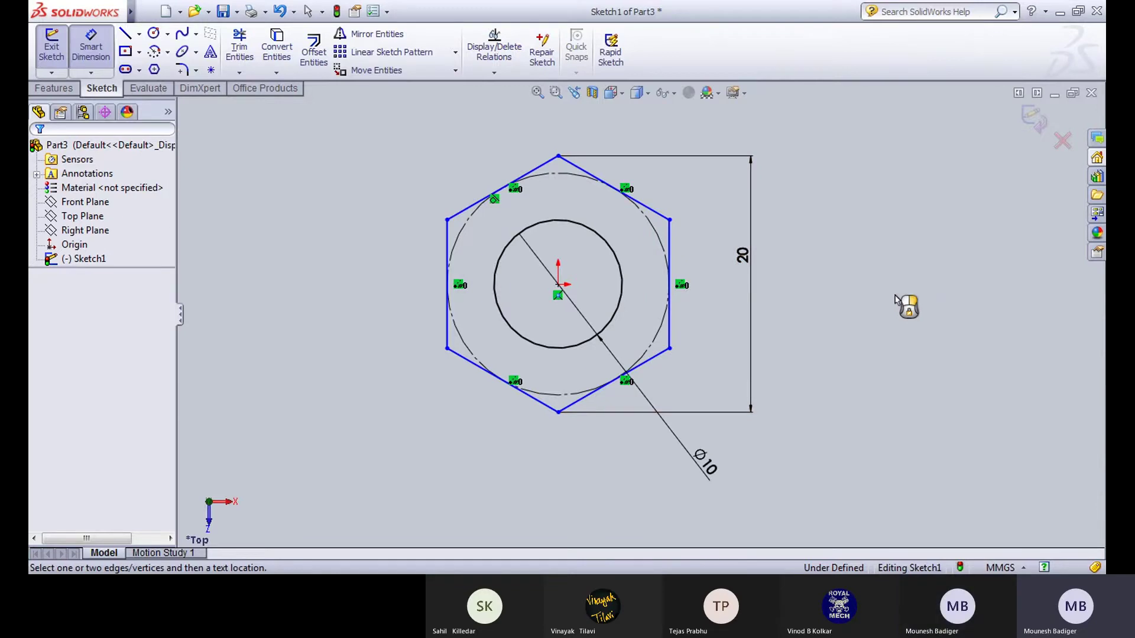
Step: Extrude the hexagon sketch with its 10 mm hole to a blind depth of 8 mm
click(61, 48)
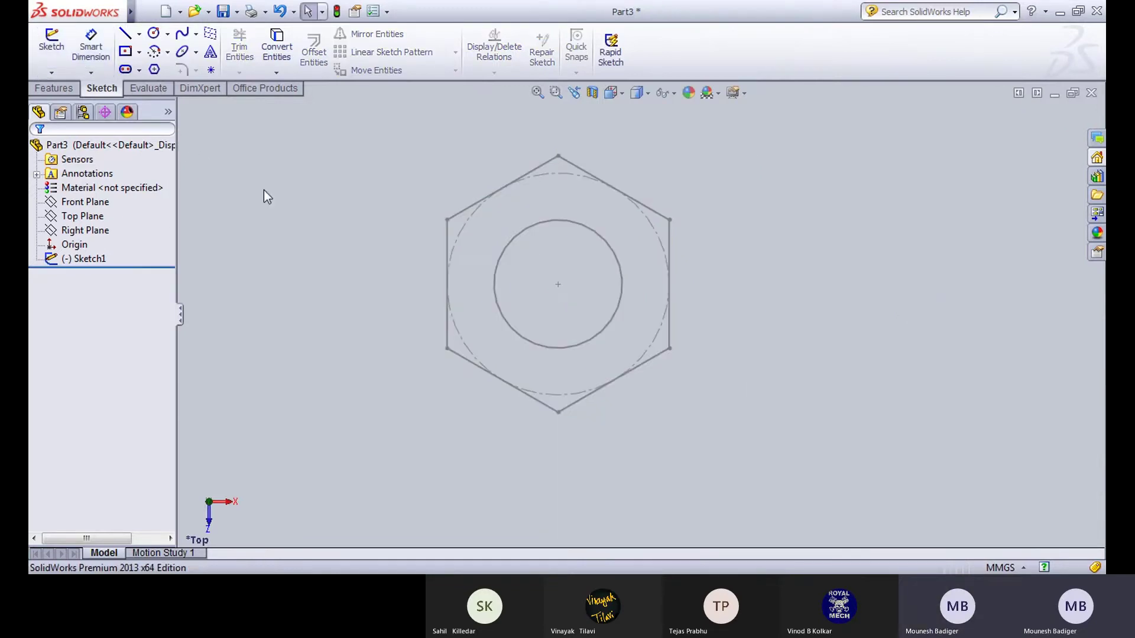
click(53, 88)
click(58, 53)
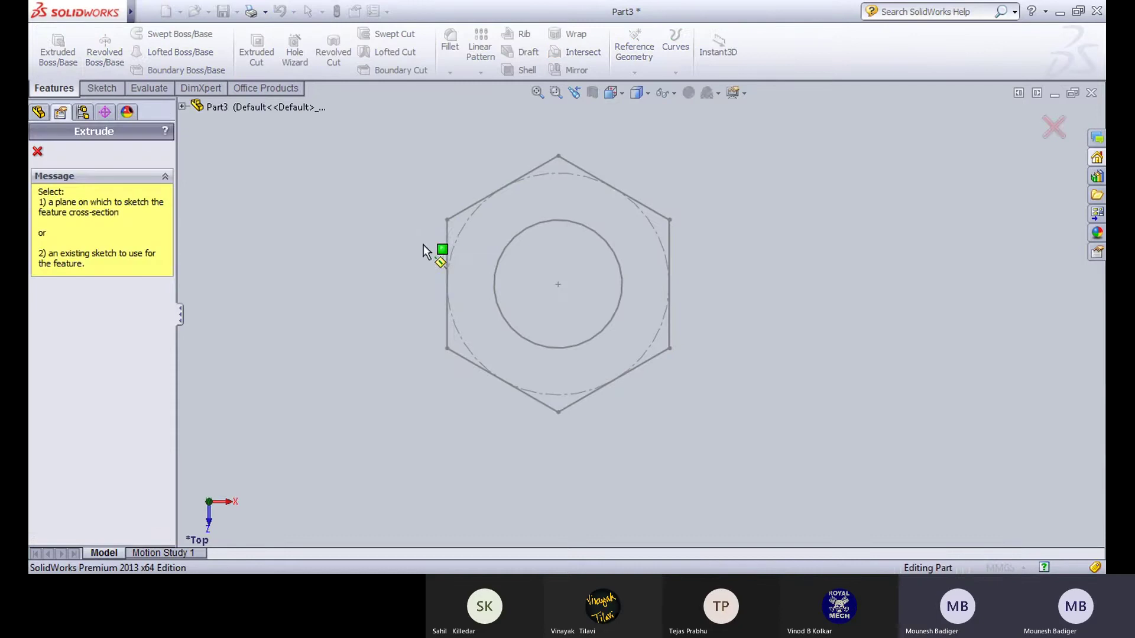
click(184, 107)
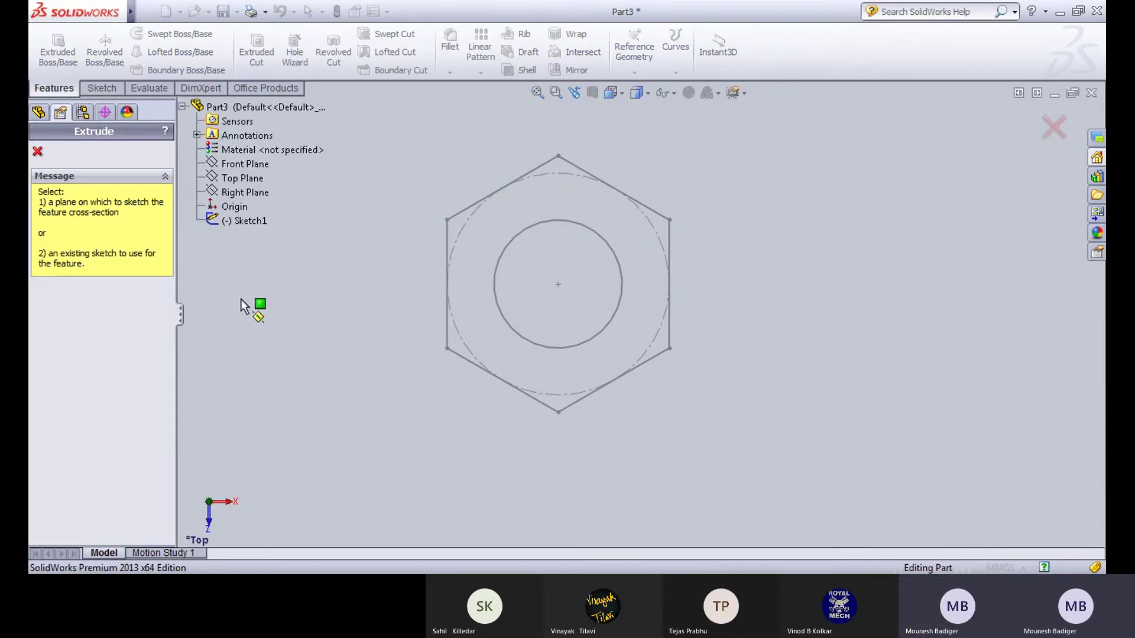
click(244, 220)
middle_drag(318, 360, 205, 303)
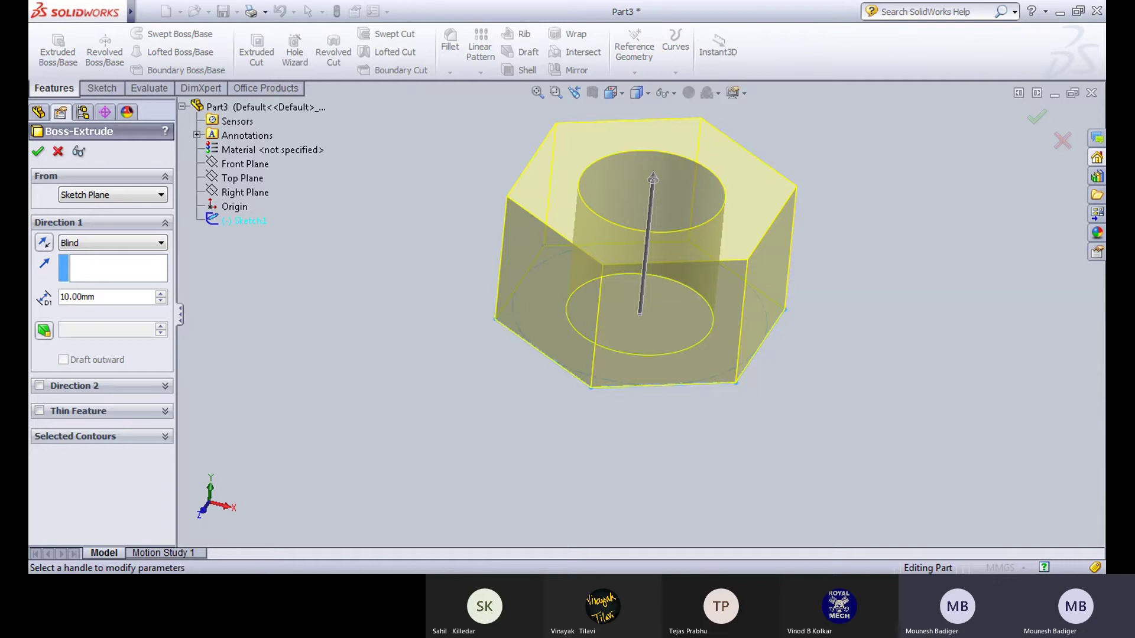
double_click(106, 295)
text(8)
key(Return)
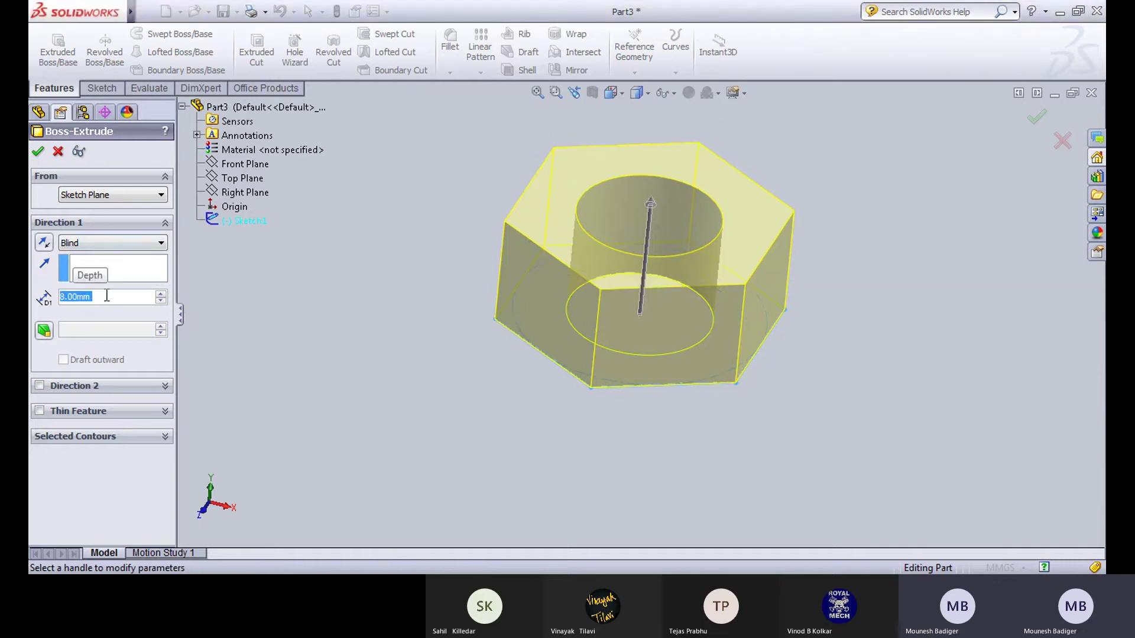
click(38, 152)
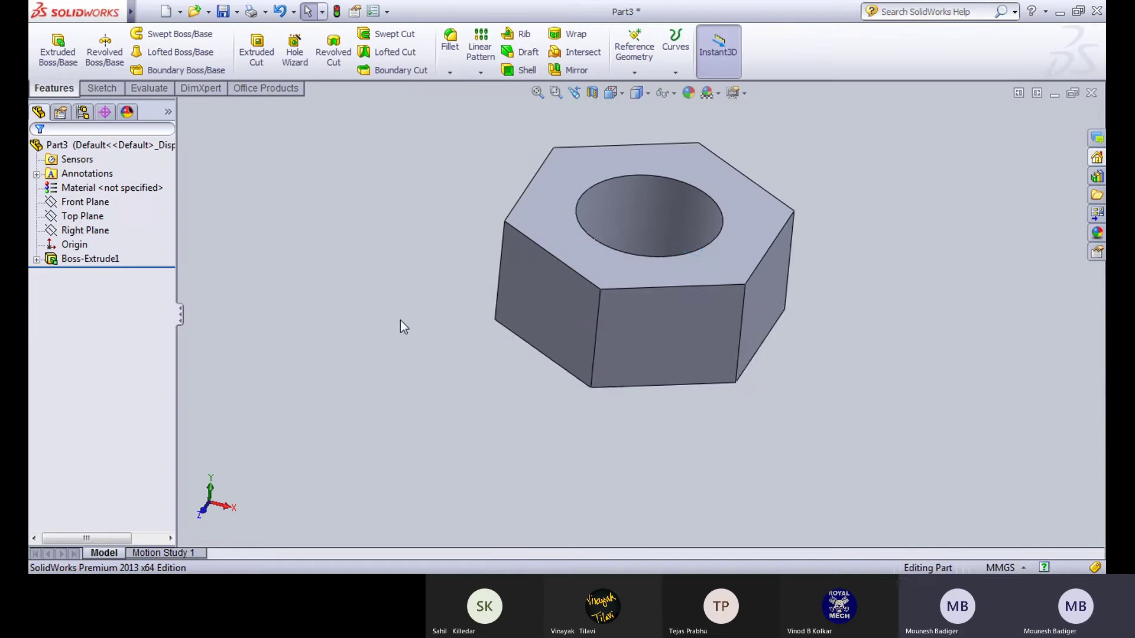
Step: Sketch a circle of about 8.66 mm radius on the nut's upper hexagonal face, centred on the origin and reaching the hexagon's sides
middle_drag(400, 250, 436, 385)
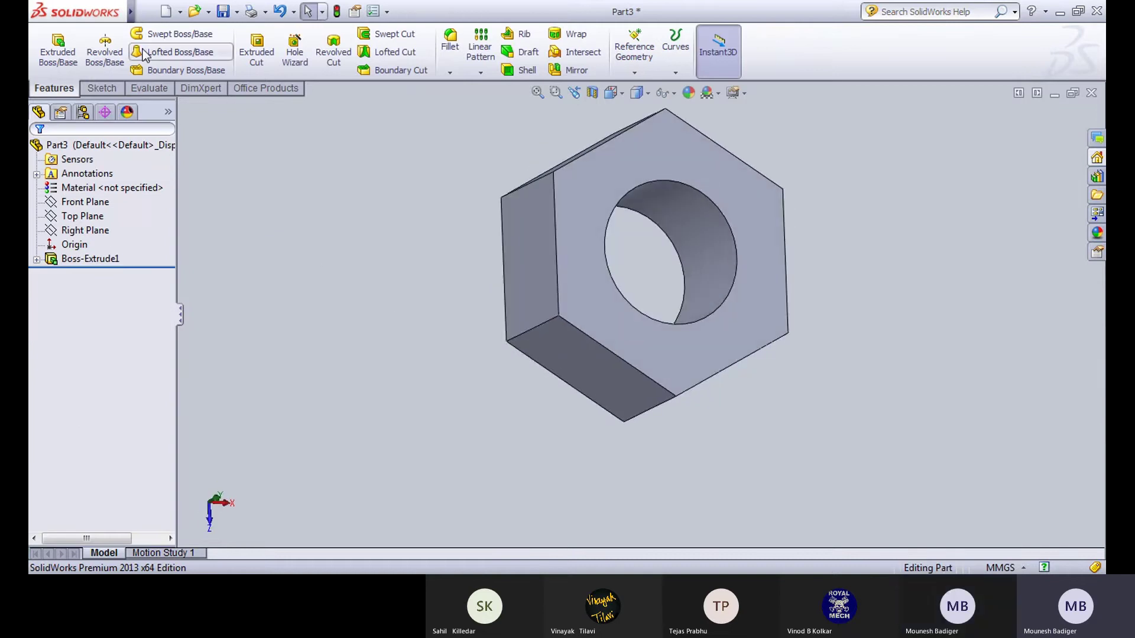
click(238, 11)
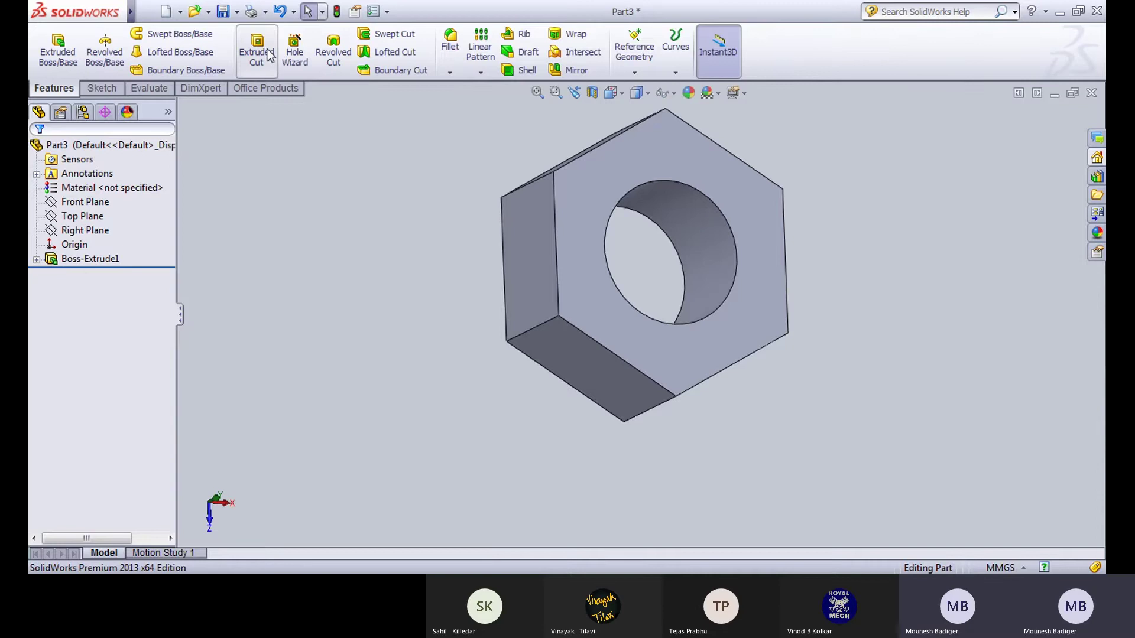
click(106, 88)
click(53, 41)
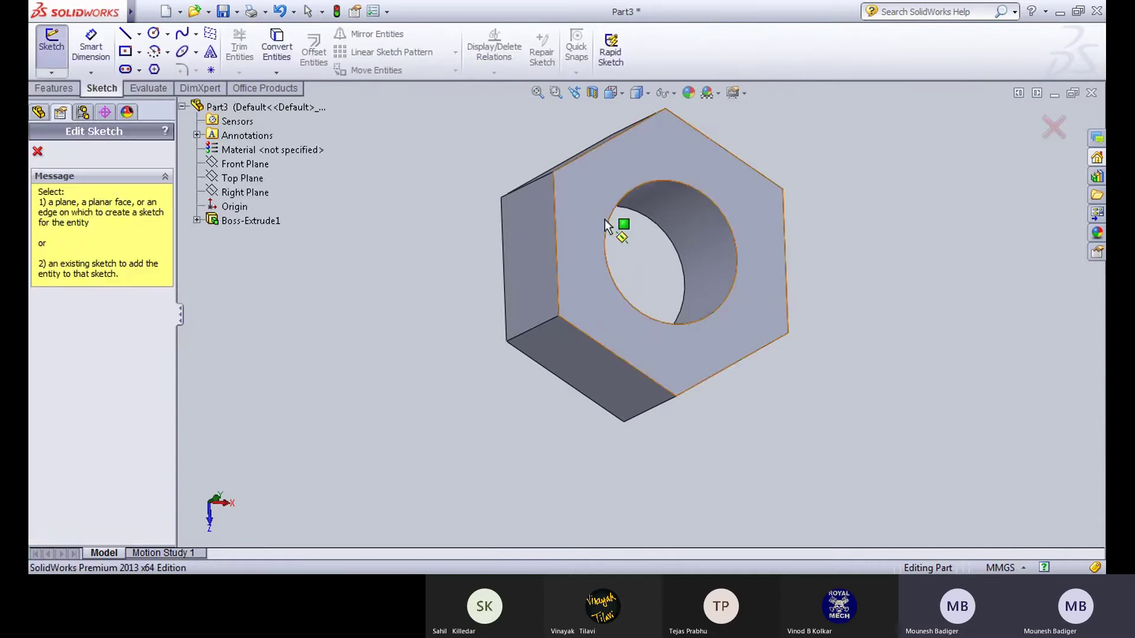
click(605, 219)
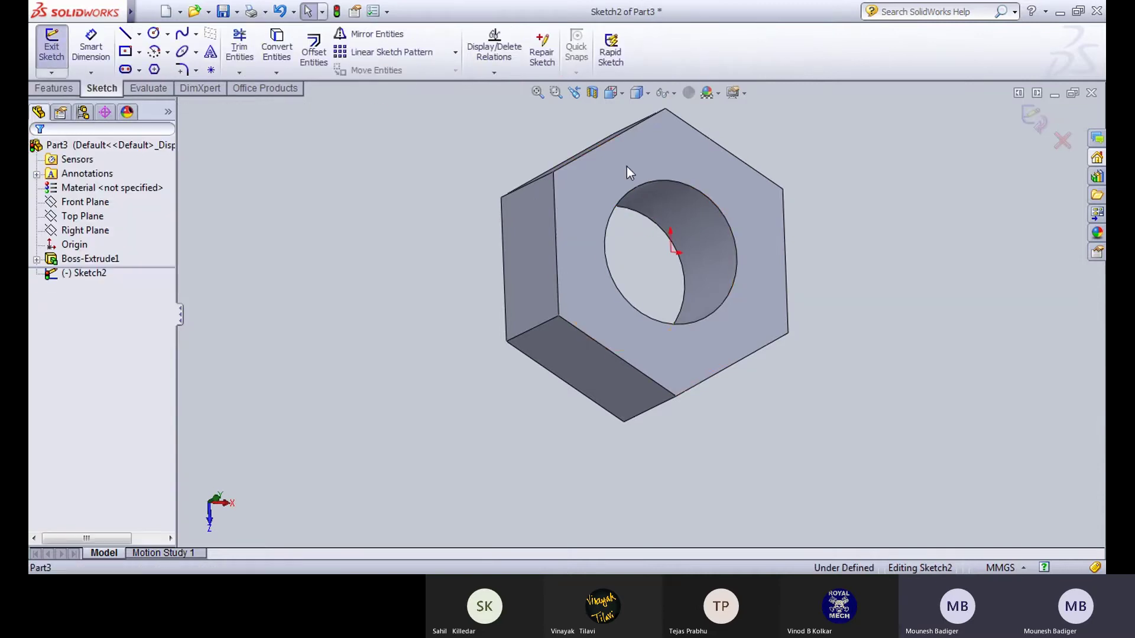
click(157, 37)
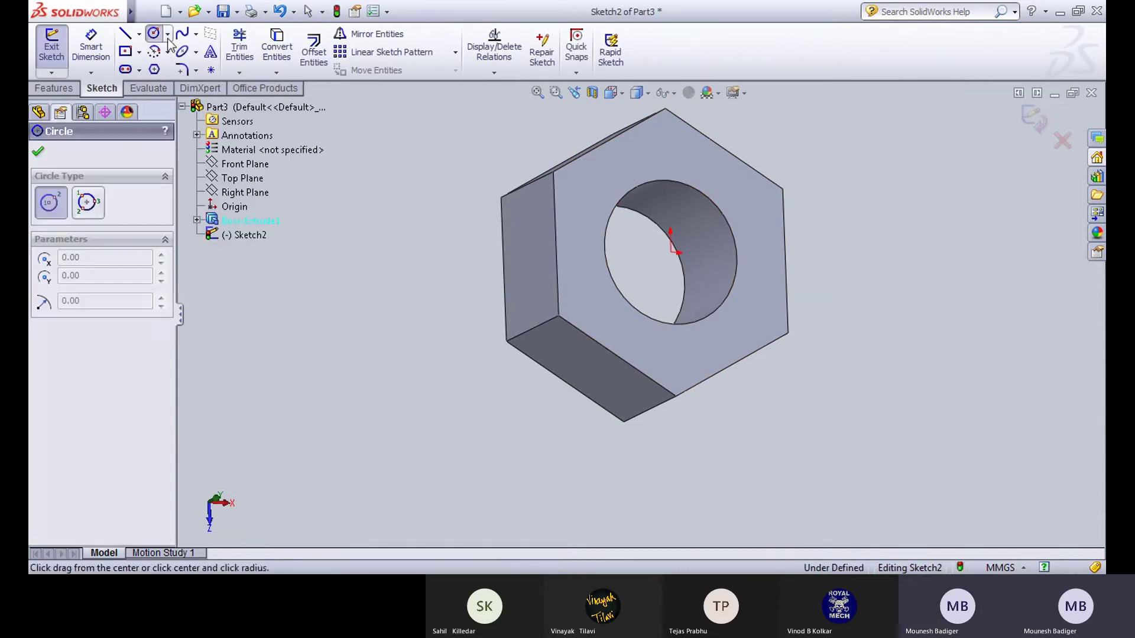
click(673, 252)
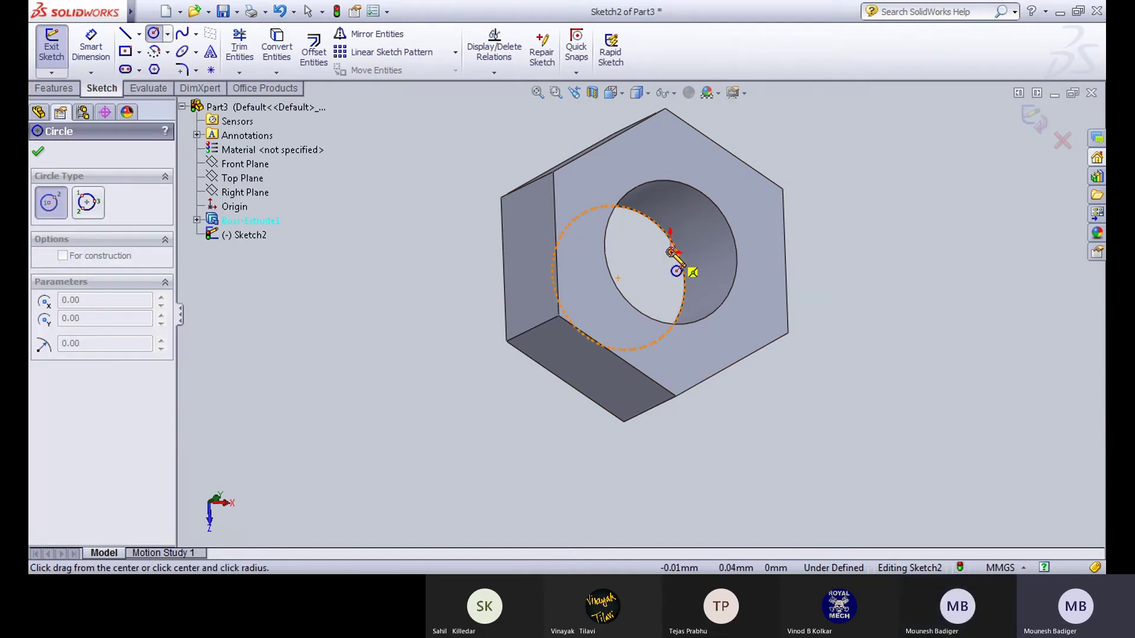
click(788, 268)
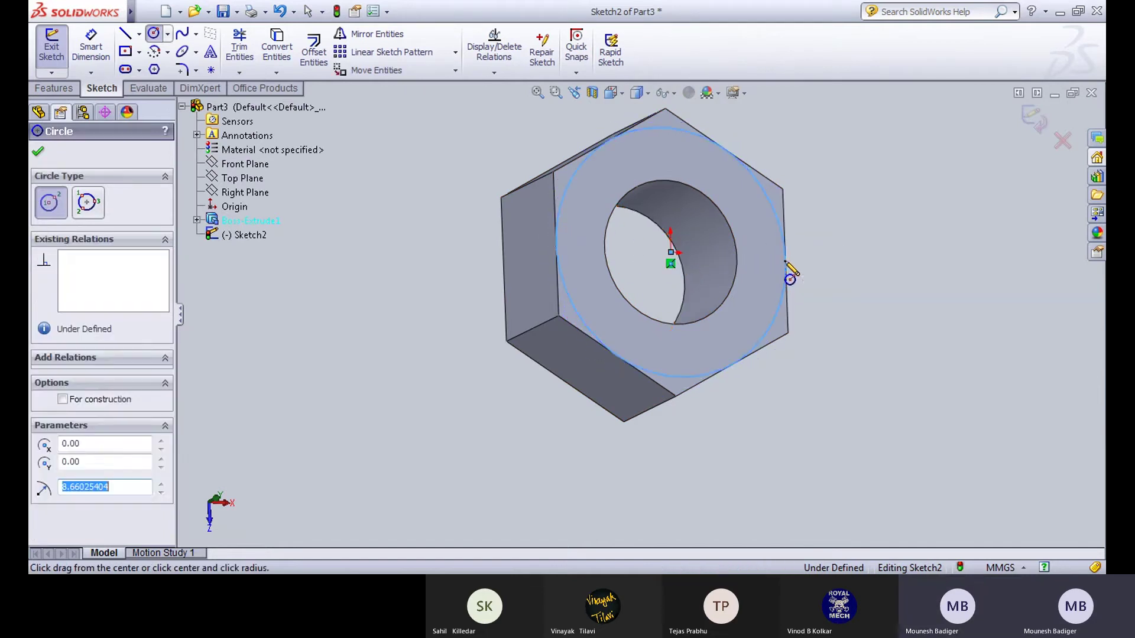
click(51, 50)
Step: Cut away the material outside the circle with an 8 mm blind cut, flipped side and 45° draft, to bevel the hexagon's corners
click(65, 86)
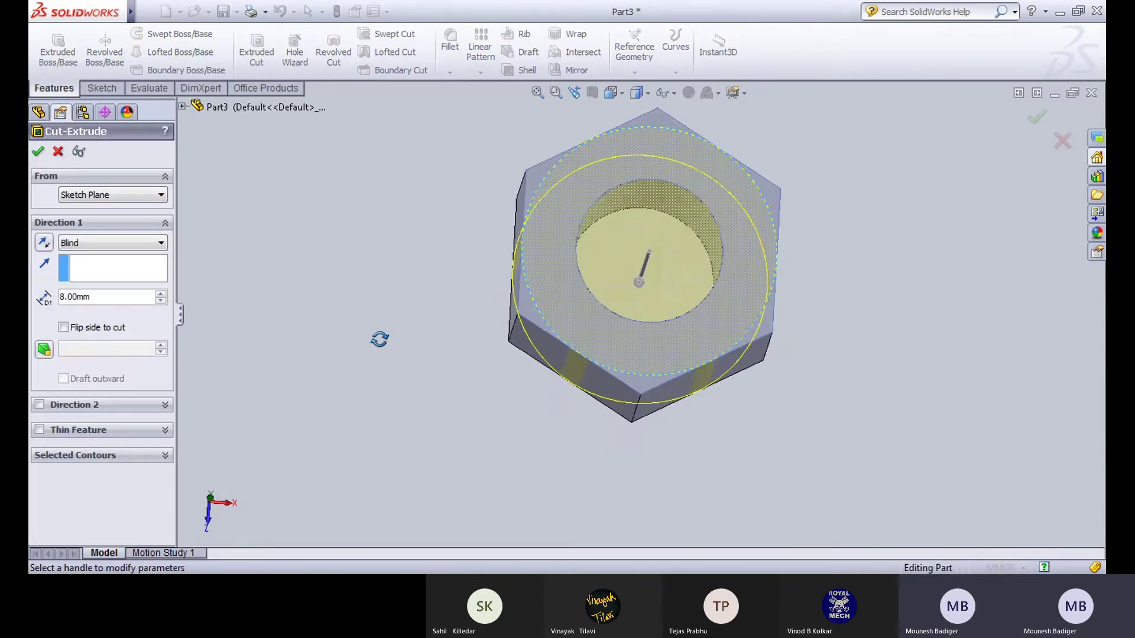
click(64, 327)
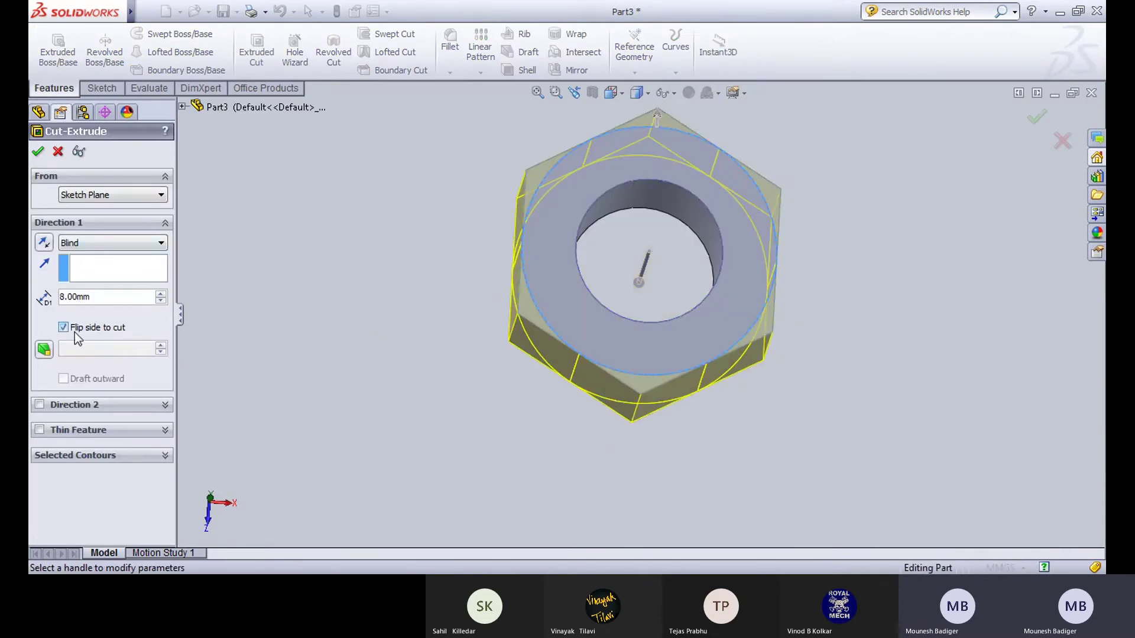
click(45, 349)
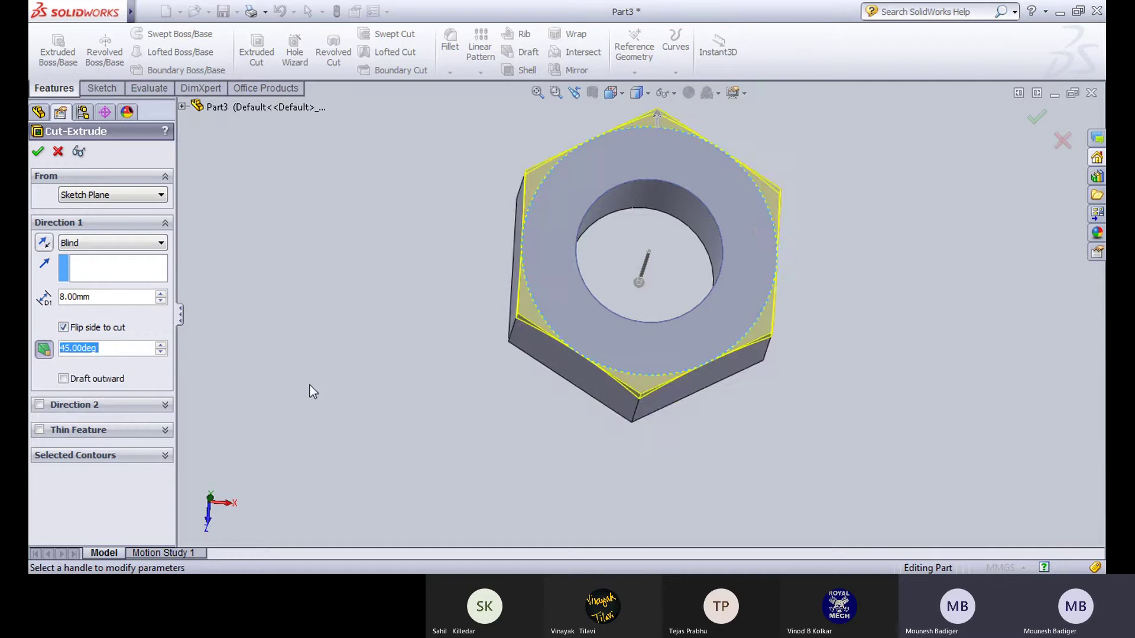
middle_drag(311, 389, 392, 338)
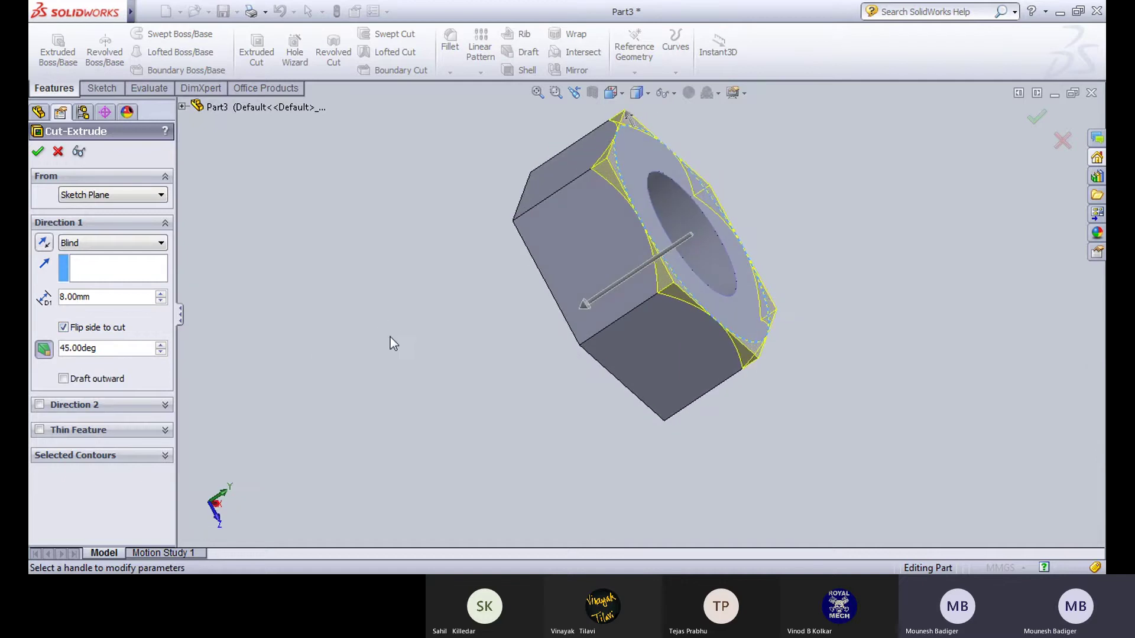
click(36, 153)
middle_drag(423, 246, 427, 309)
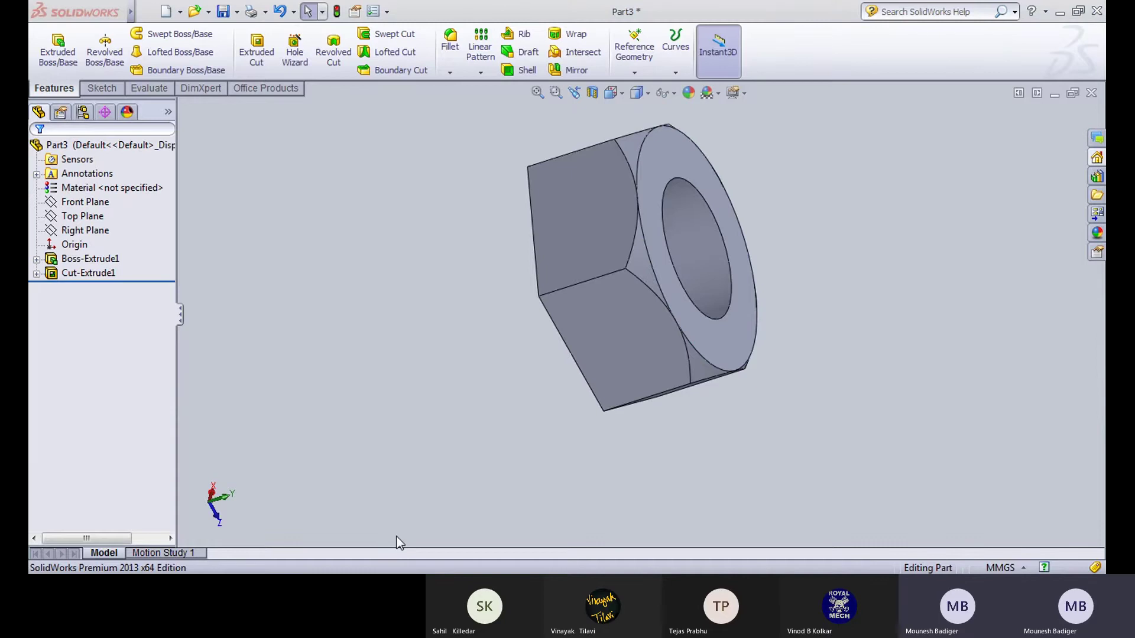
Step: Check the nut in the reference drawing and sketch an origin-centred circle of about 8.66 mm radius on the nut's unbevelled hexagonal face
key(ctrl+Tab)
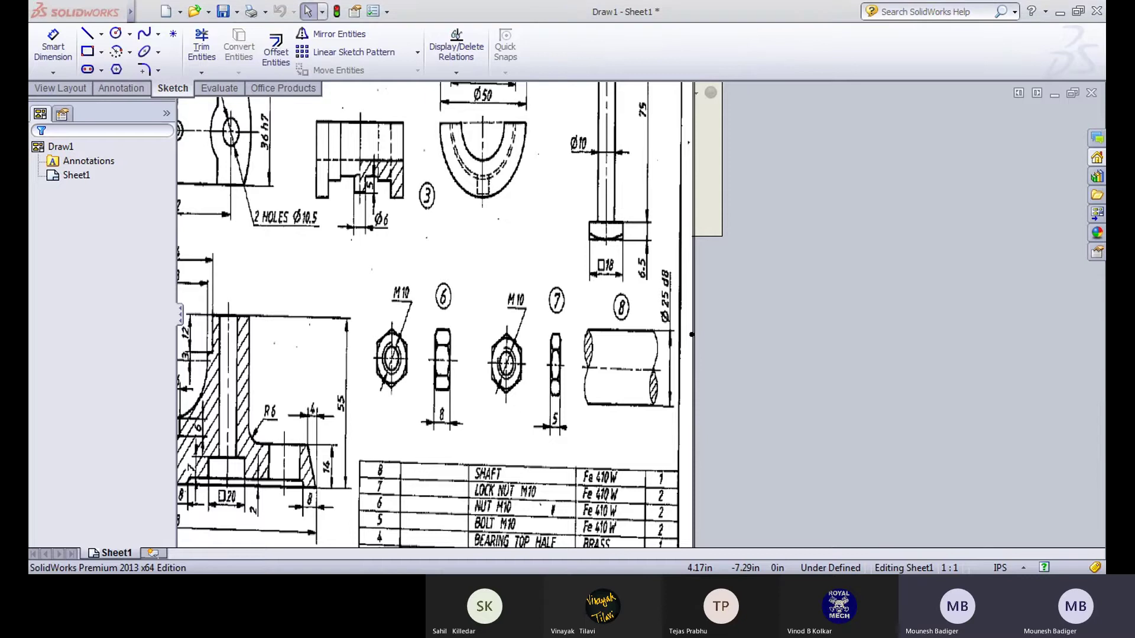
click(391, 543)
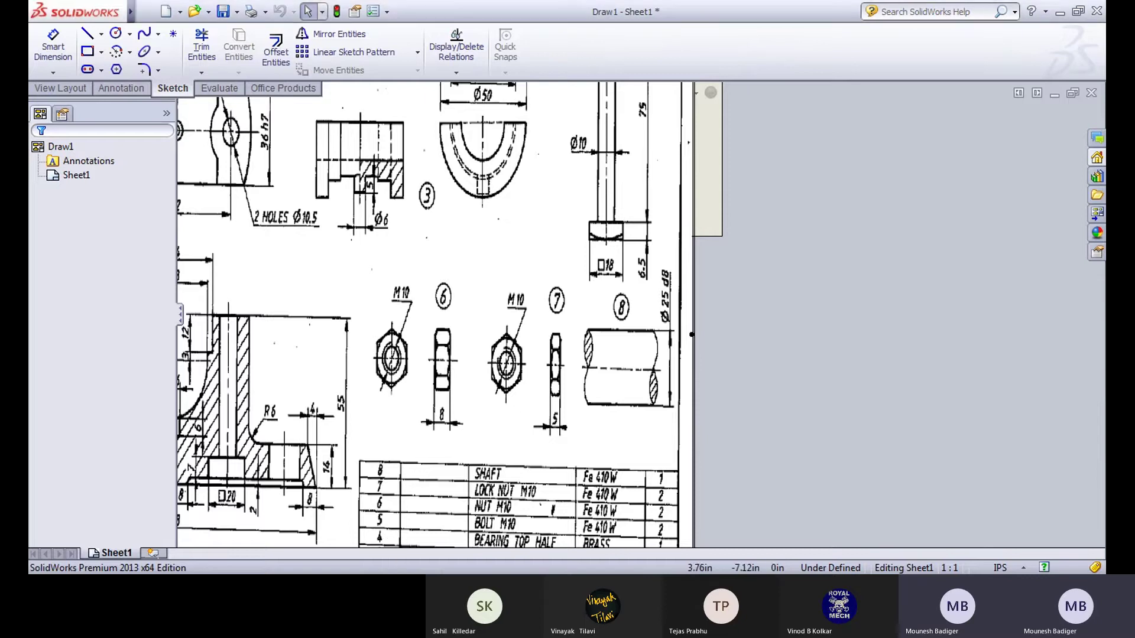
key(ctrl+Tab)
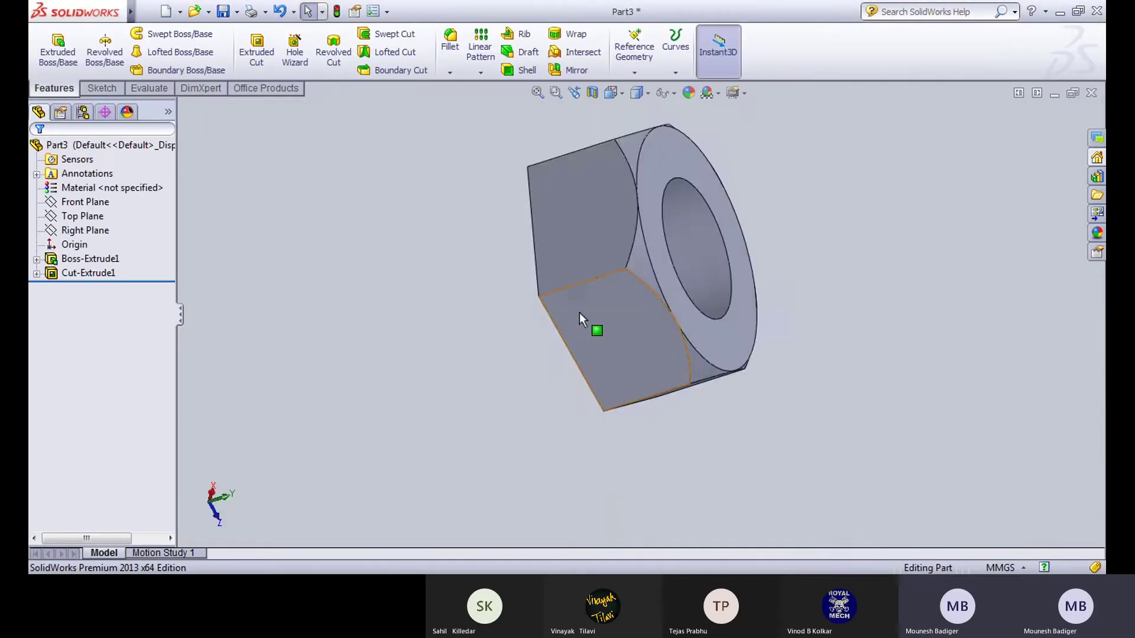
mouse_move(548, 347)
middle_down()
mouse_move(659, 426)
mouse_move(584, 435)
mouse_move(638, 161)
middle_up()
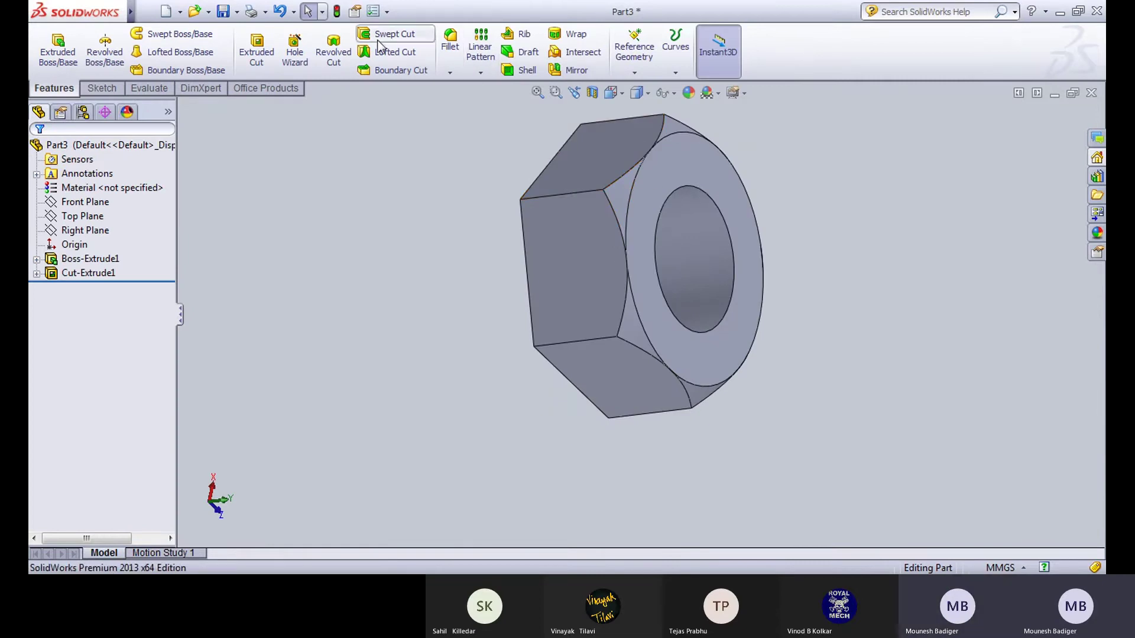
mouse_move(605, 190)
middle_down()
mouse_move(448, 215)
mouse_move(583, 190)
middle_up()
click(583, 189)
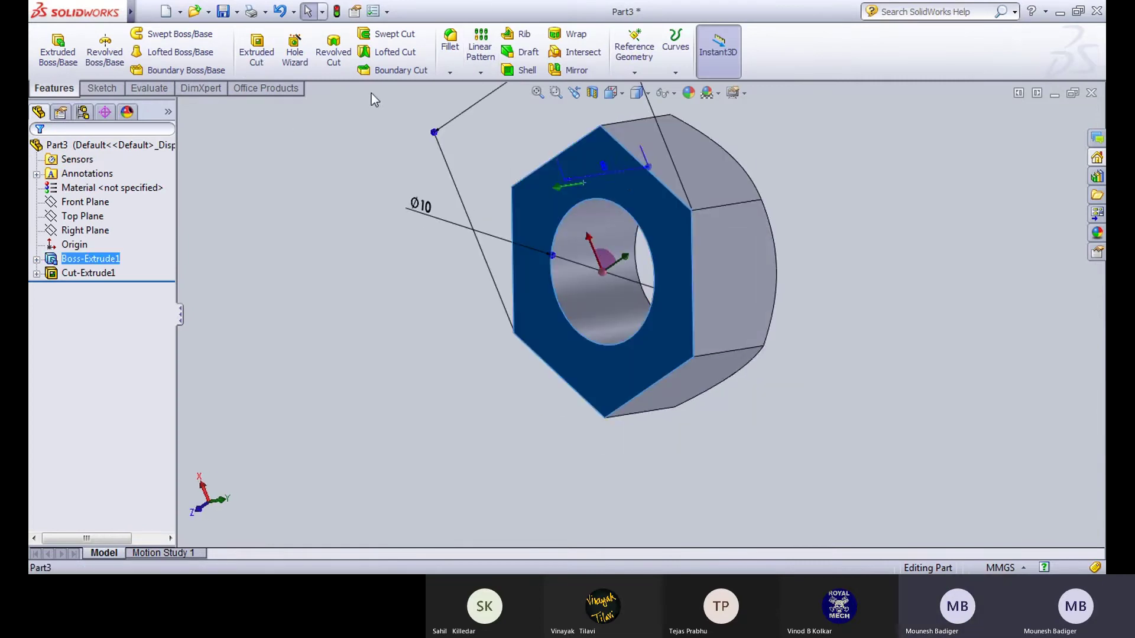
click(101, 88)
click(42, 52)
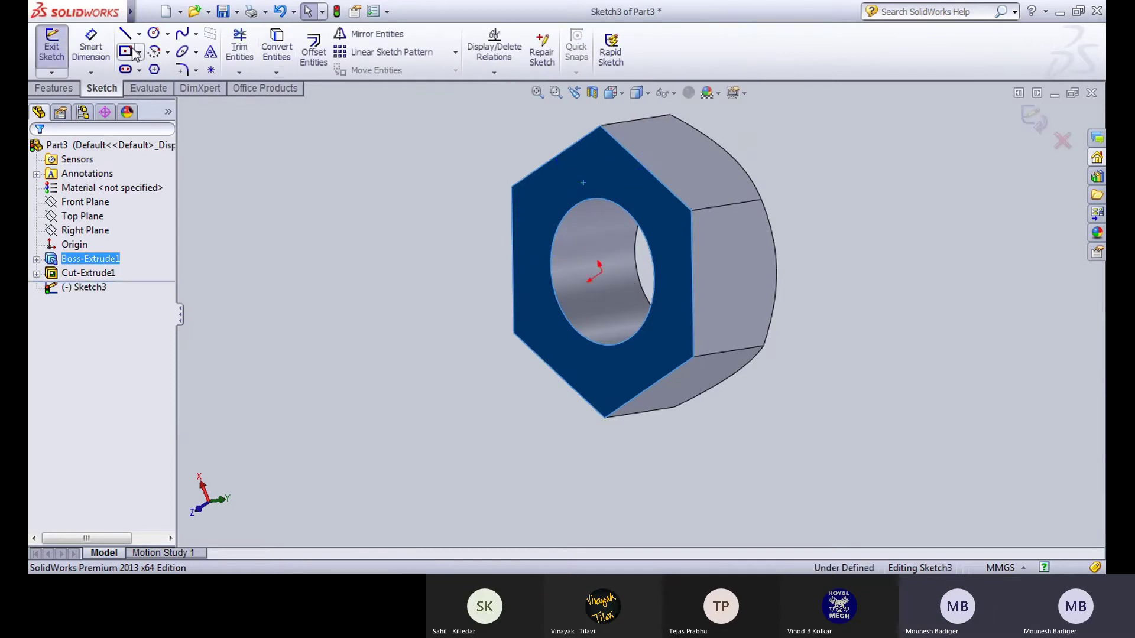
click(153, 35)
click(602, 272)
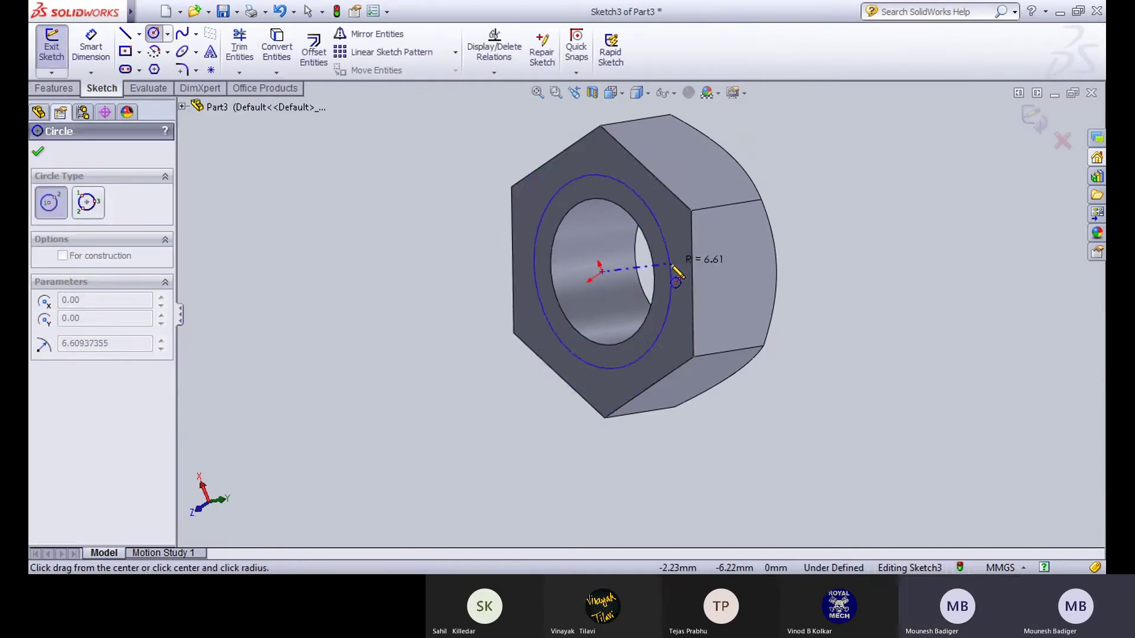
click(692, 285)
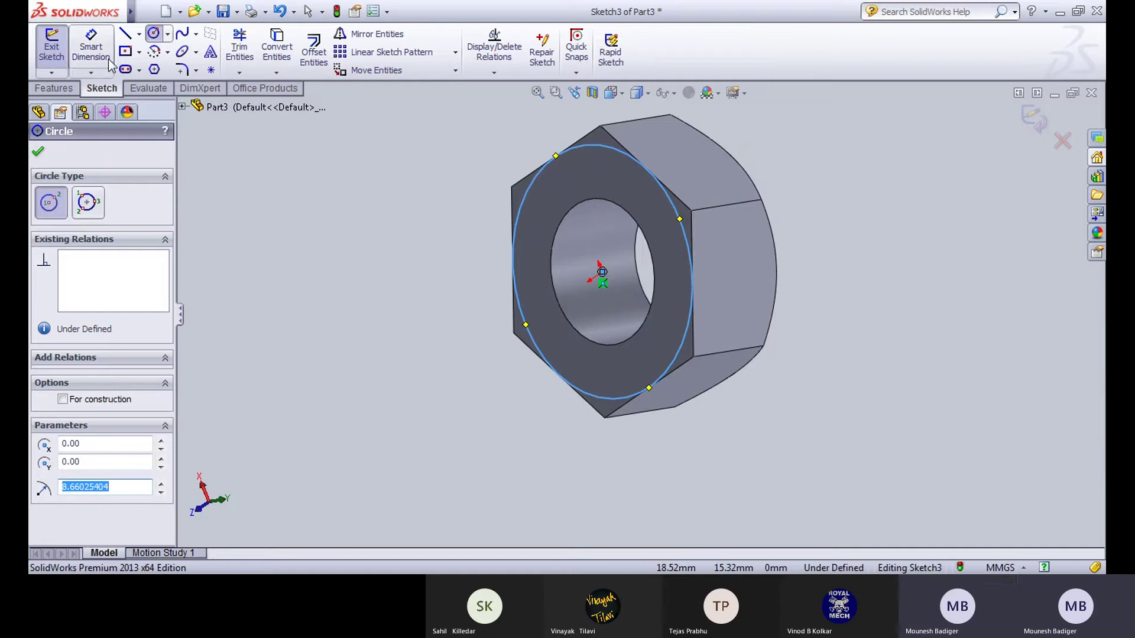
click(52, 48)
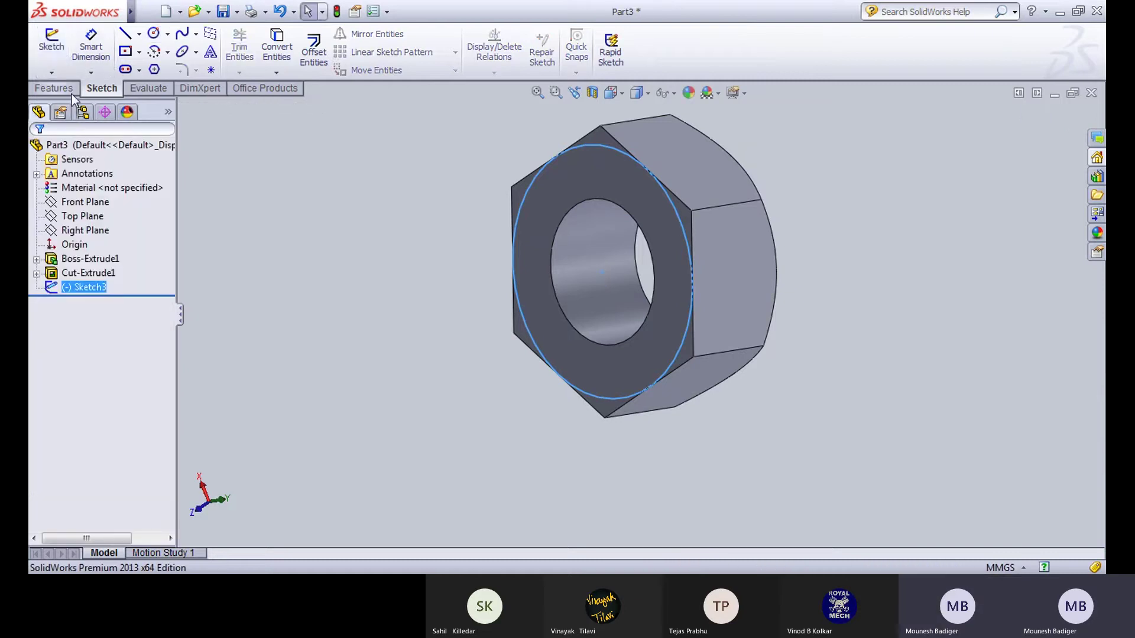
Step: Bevel the second face's corners with an 8 mm blind cut outside the new circle, using flipped side and 45° draft
click(257, 53)
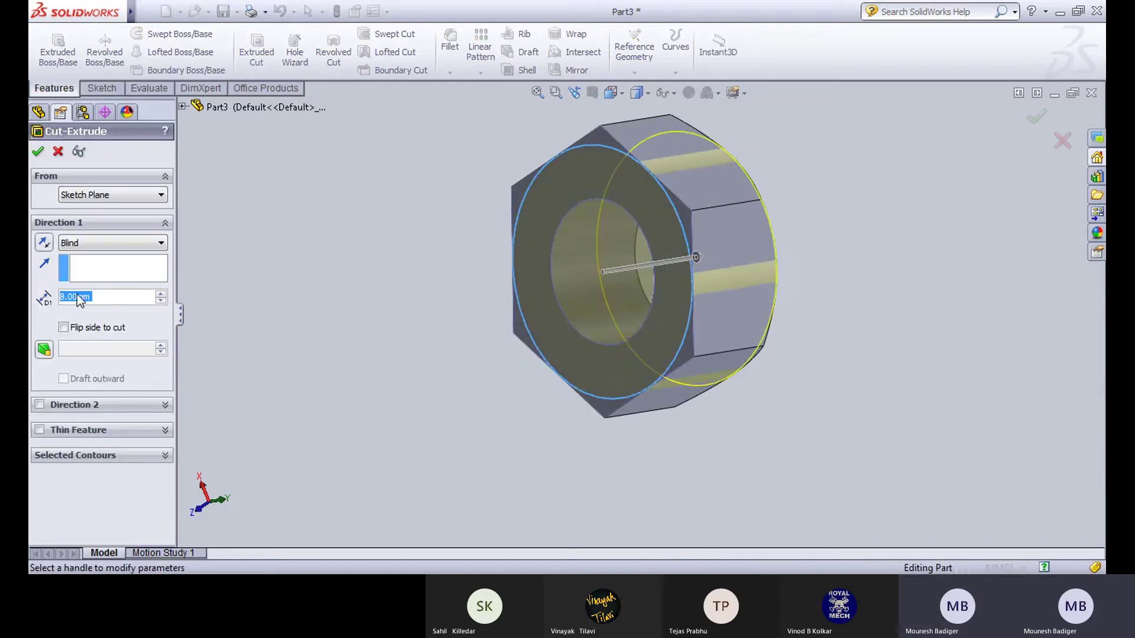
click(96, 333)
click(44, 349)
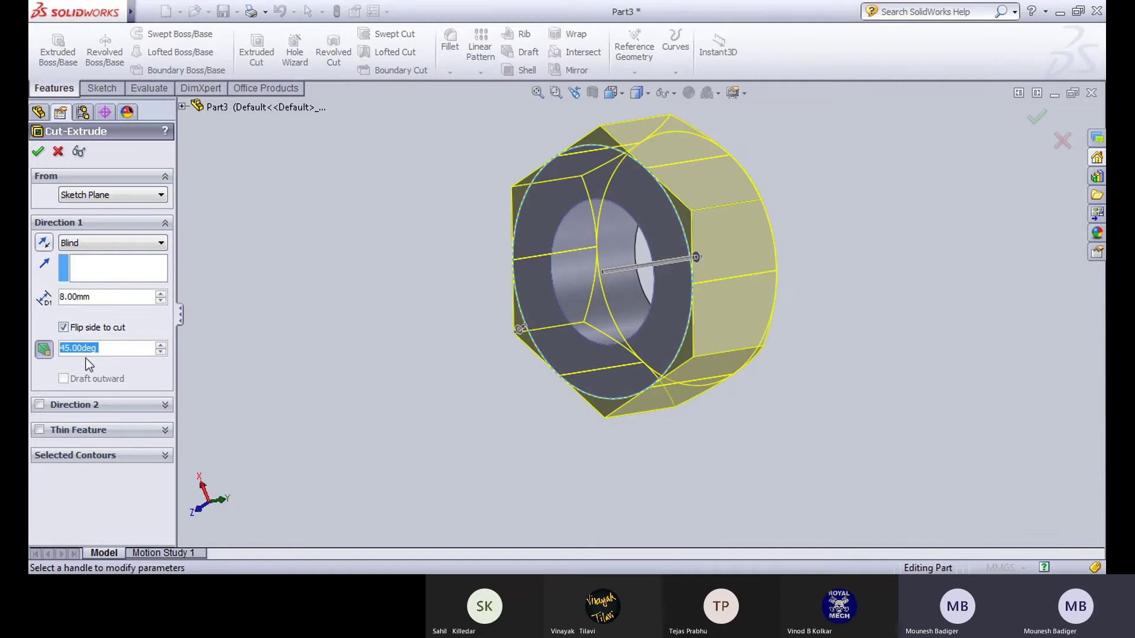
text(45)
middle_drag(344, 314, 436, 294)
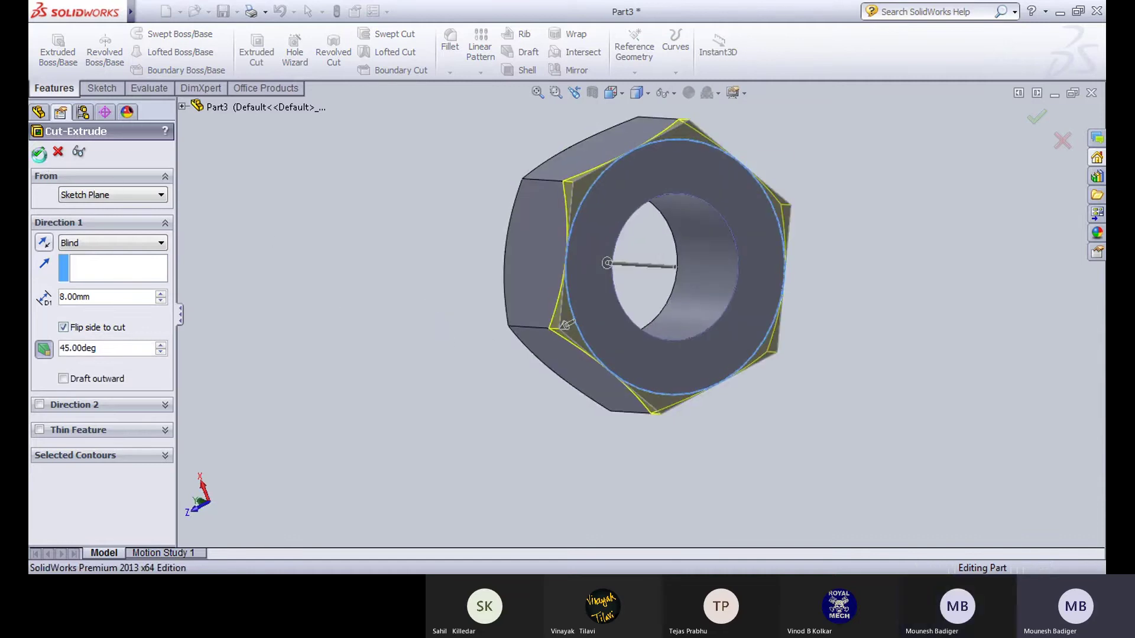
click(37, 151)
middle_drag(384, 320, 450, 295)
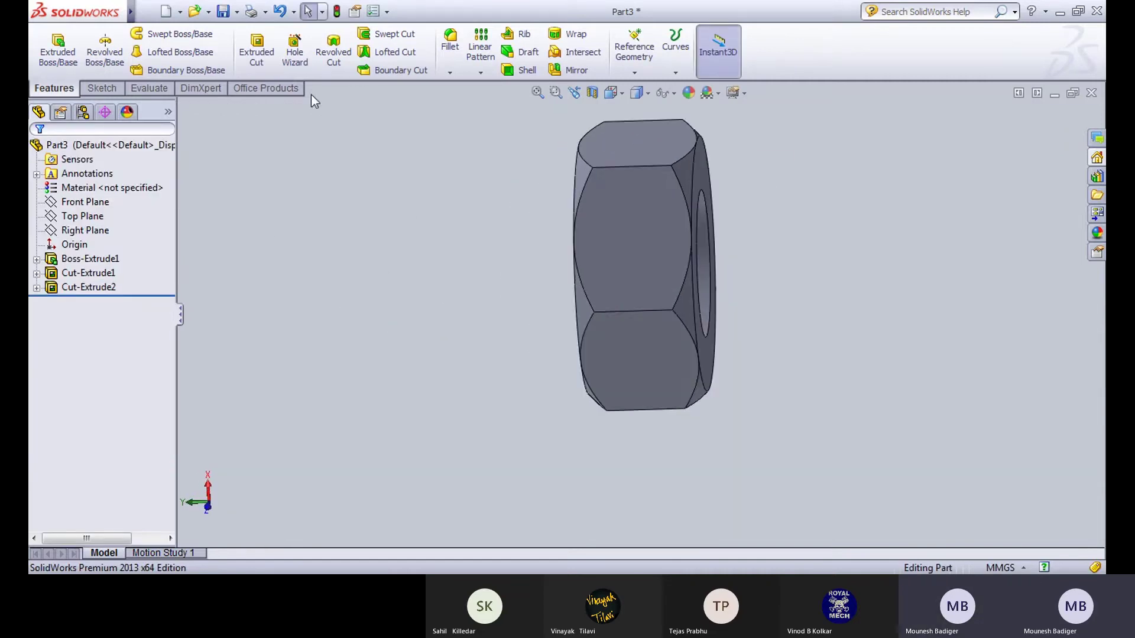
Step: Save the nut as a new part file named Part-6 in the Plummer Block folder
click(238, 12)
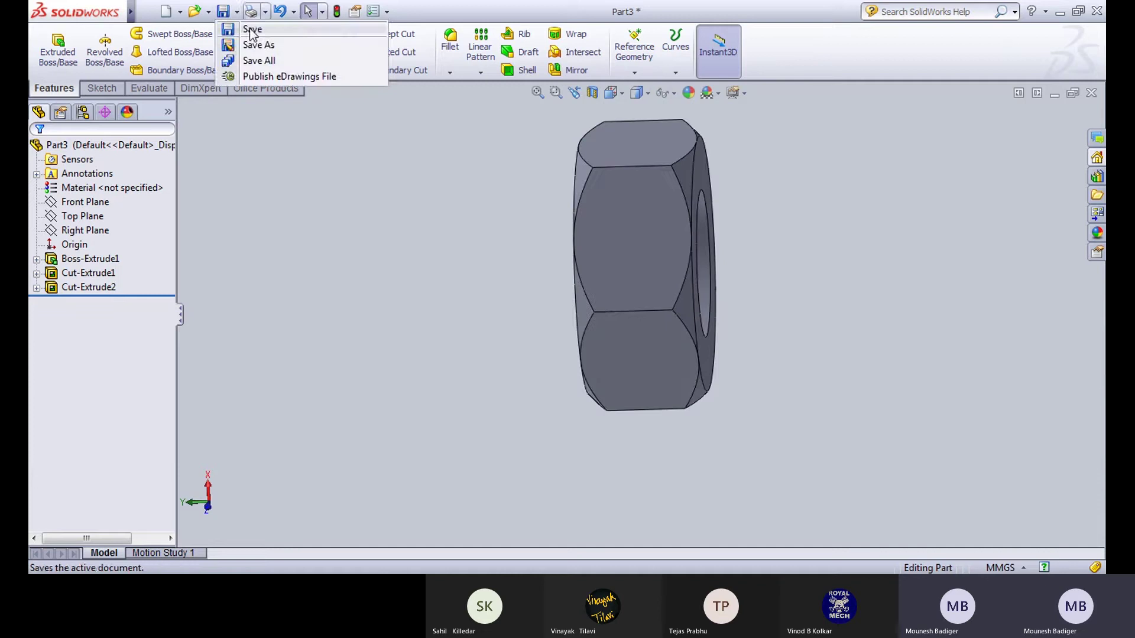
click(258, 45)
click(516, 248)
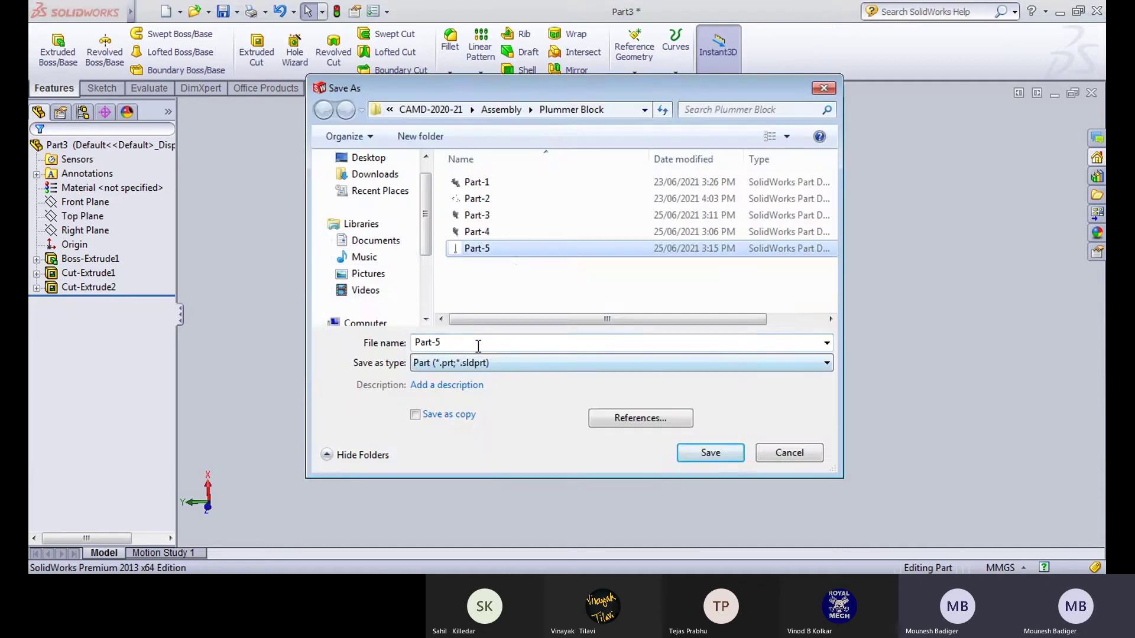
click(481, 343)
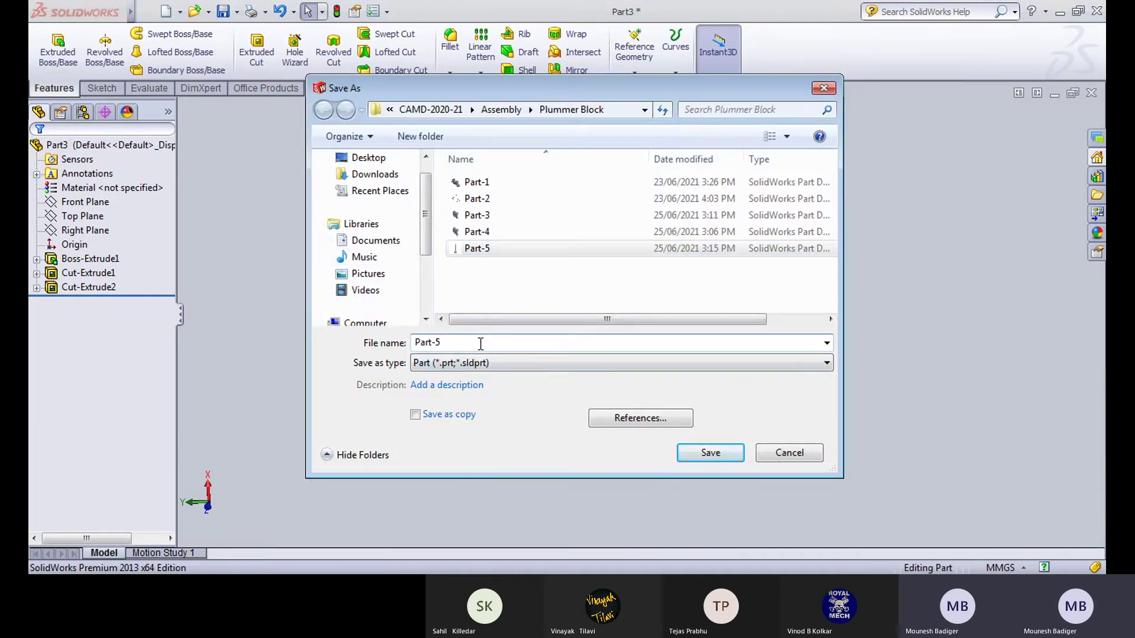
key(BackSpace)
text(6)
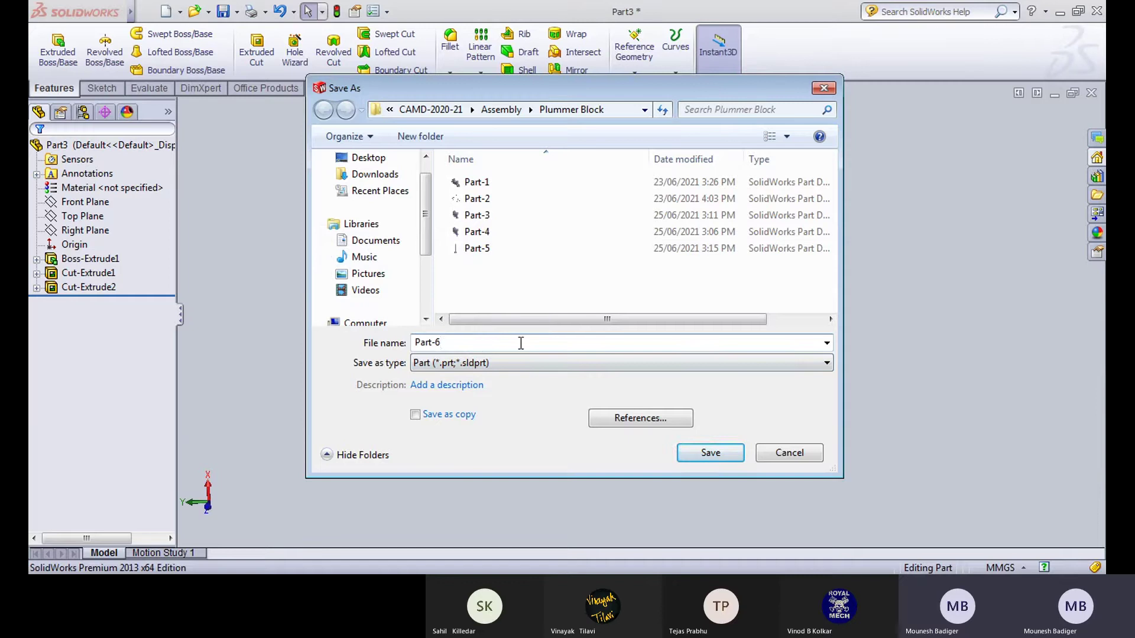
click(711, 454)
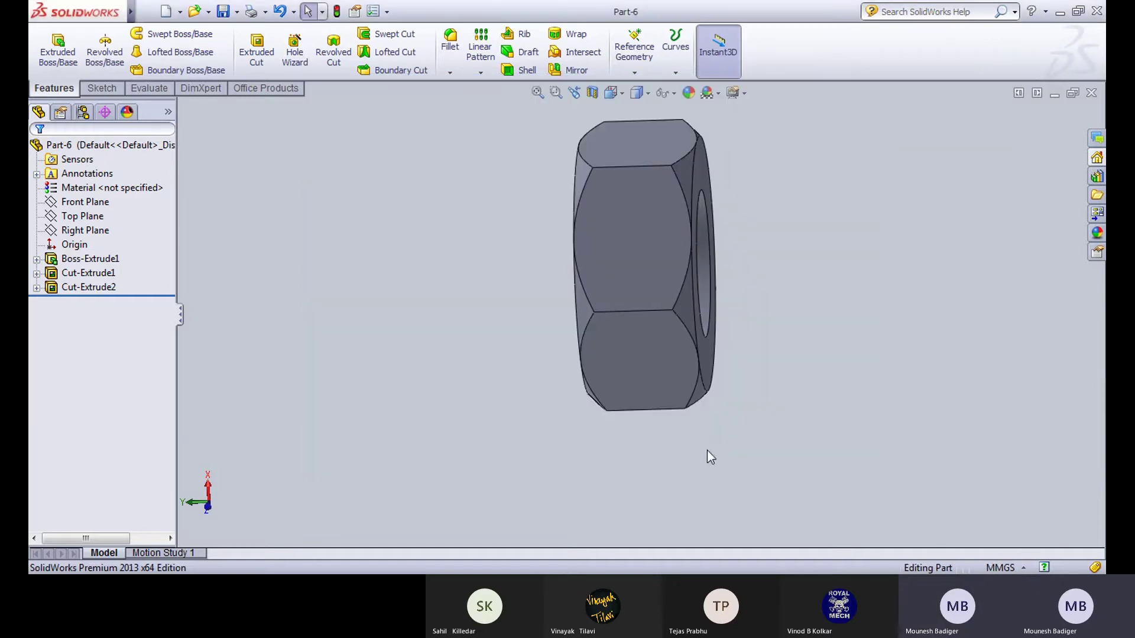
Step: Inspect the base sketch and the first bevel cut's circle sketch, opening the latter and closing it without edits
drag(482, 294, 491, 294)
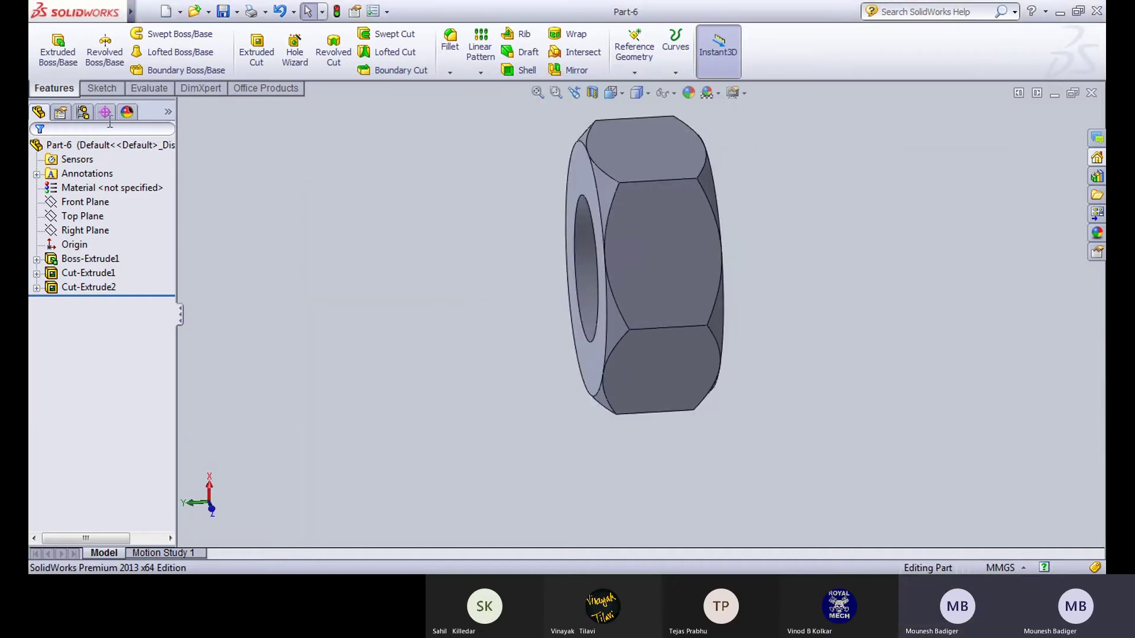
key(Escape)
click(36, 259)
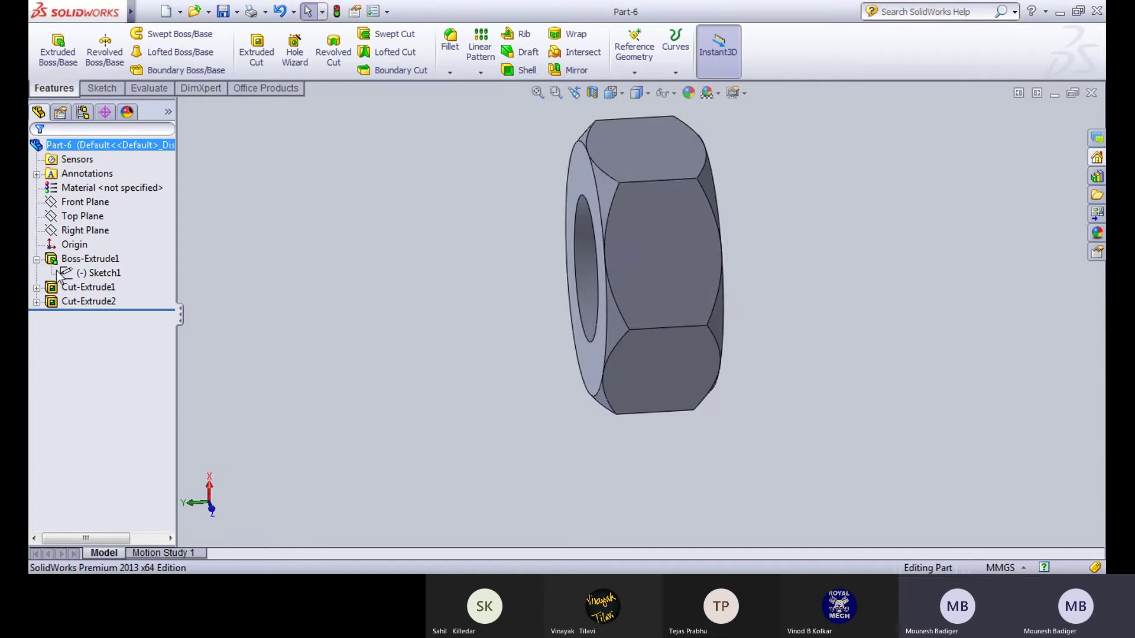
click(93, 273)
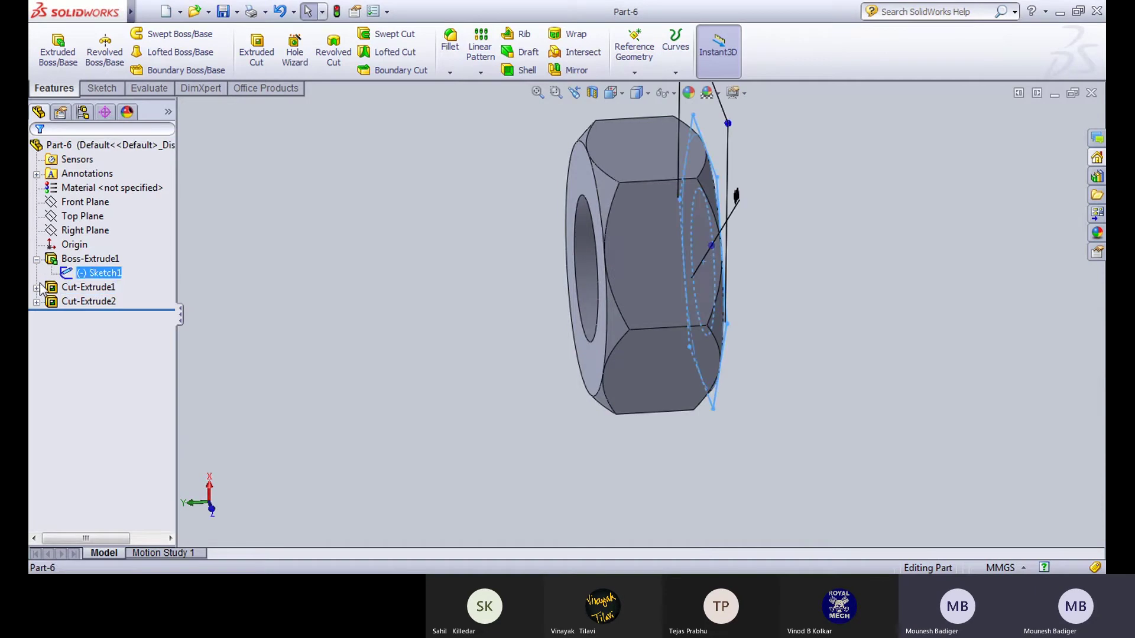
click(36, 287)
click(100, 302)
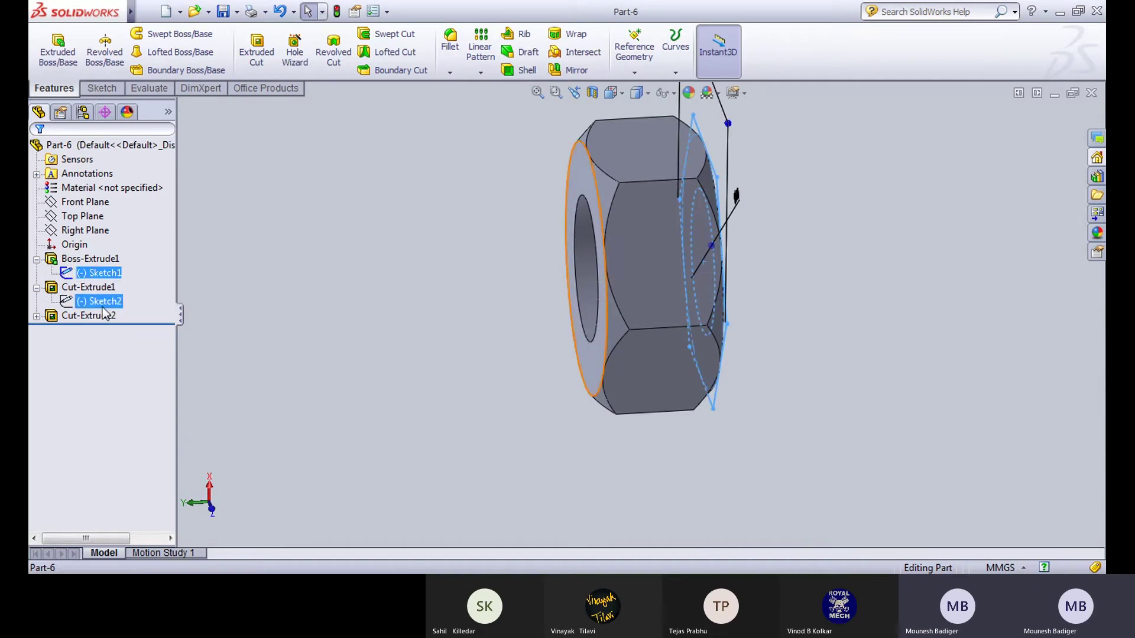
click(118, 267)
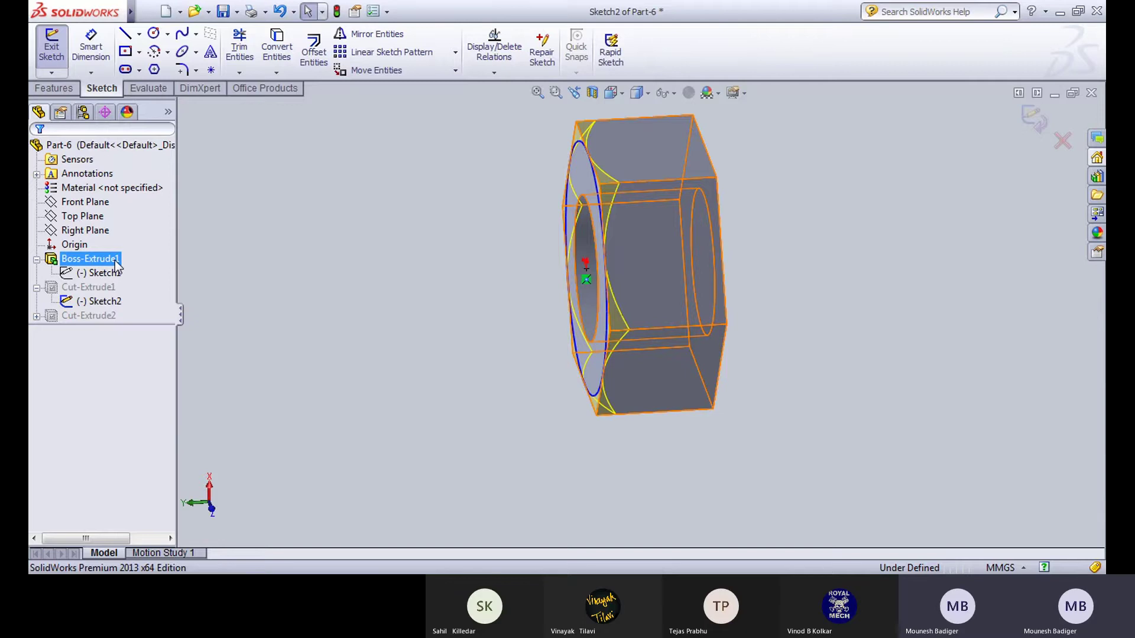
click(52, 48)
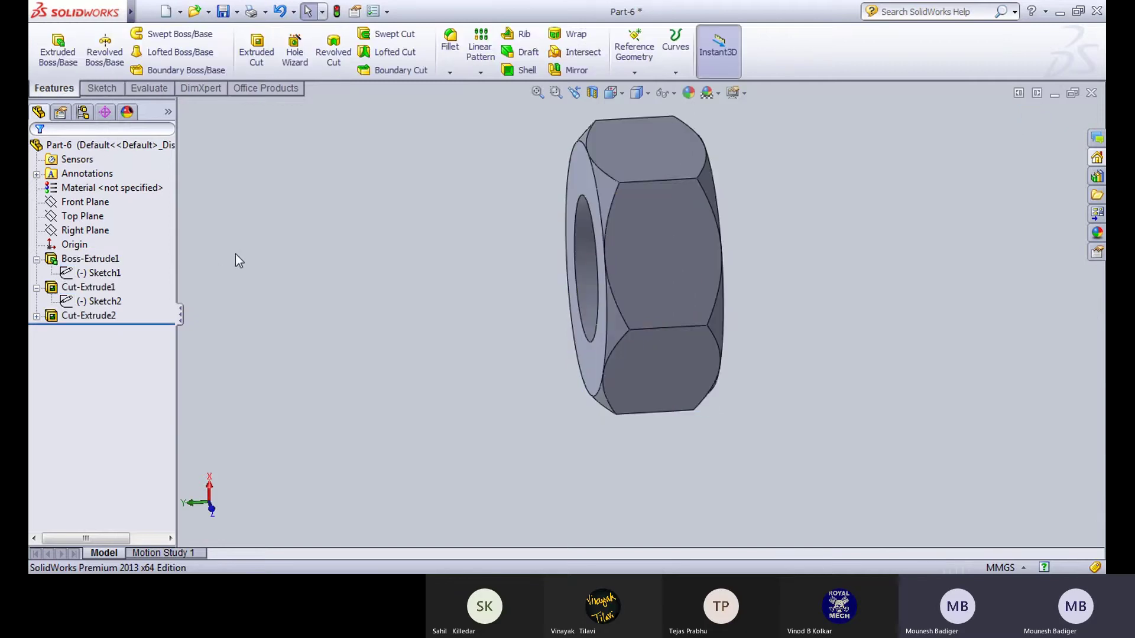
Step: Look over the second bevel cut and the base extrusion's sketch, leaving the sketch without edits
click(89, 316)
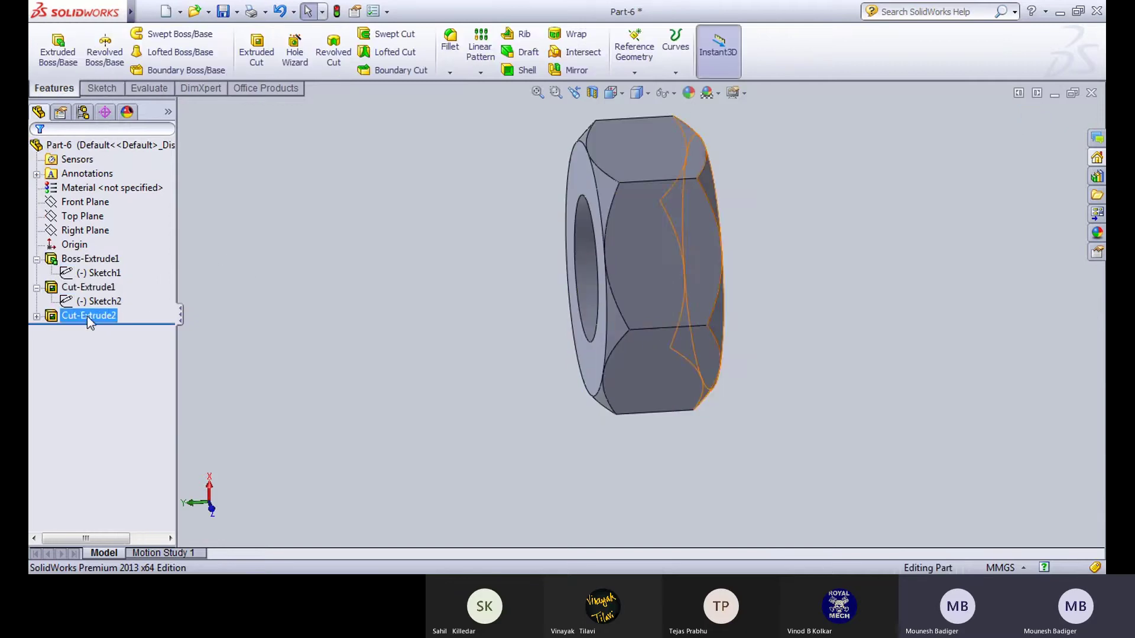
click(88, 316)
click(90, 272)
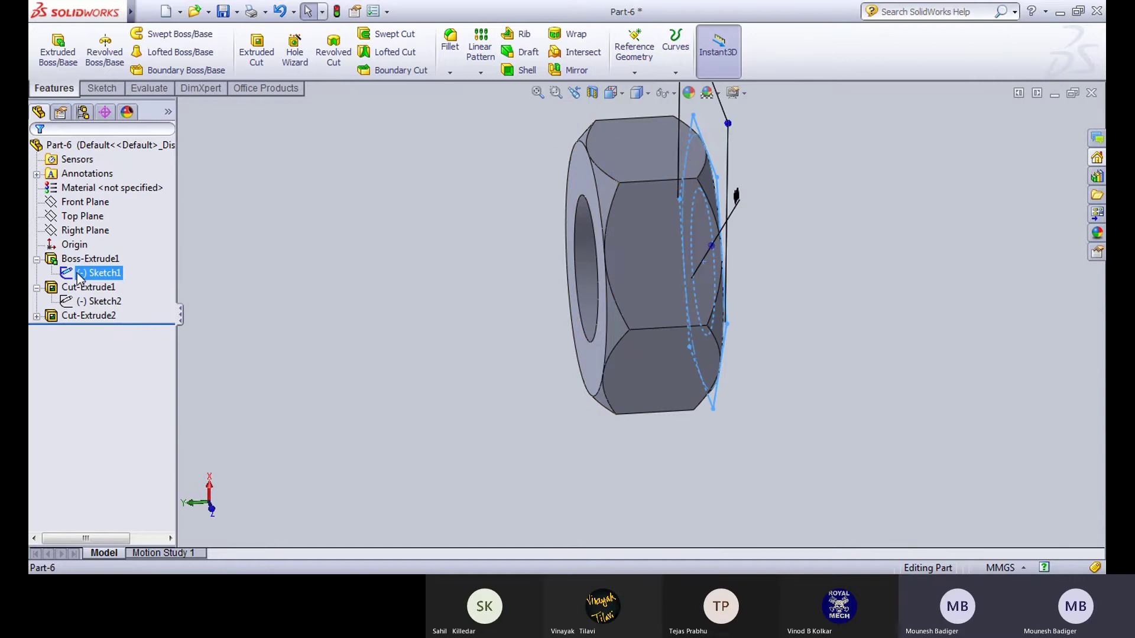
click(89, 233)
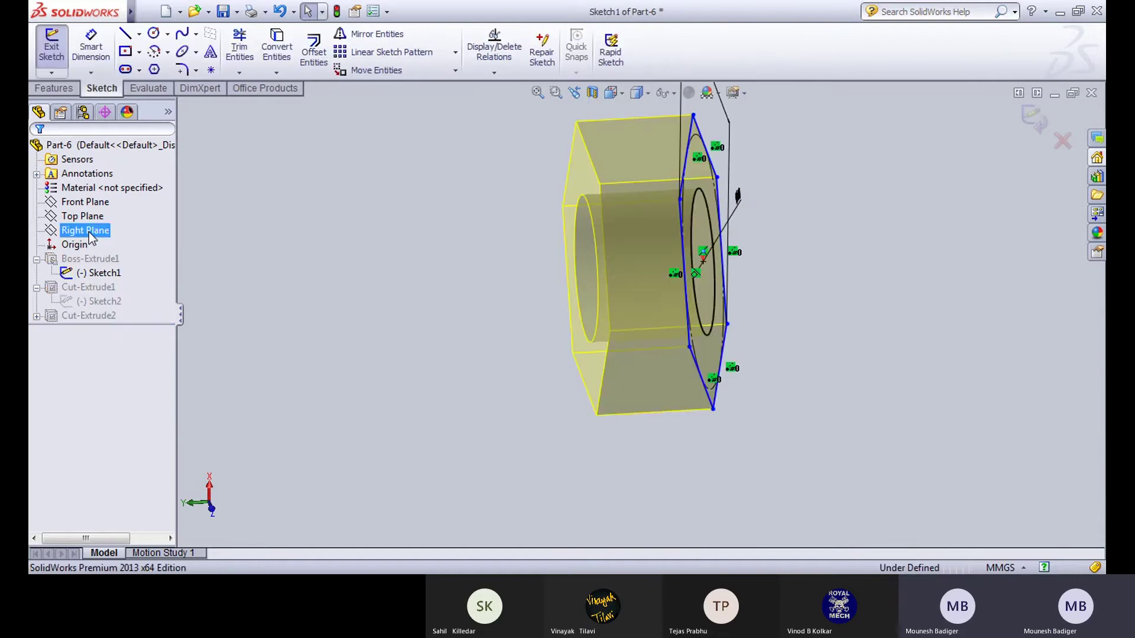
mouse_move(459, 275)
middle_down()
mouse_move(439, 329)
mouse_move(519, 339)
middle_up()
key(ctrl+8)
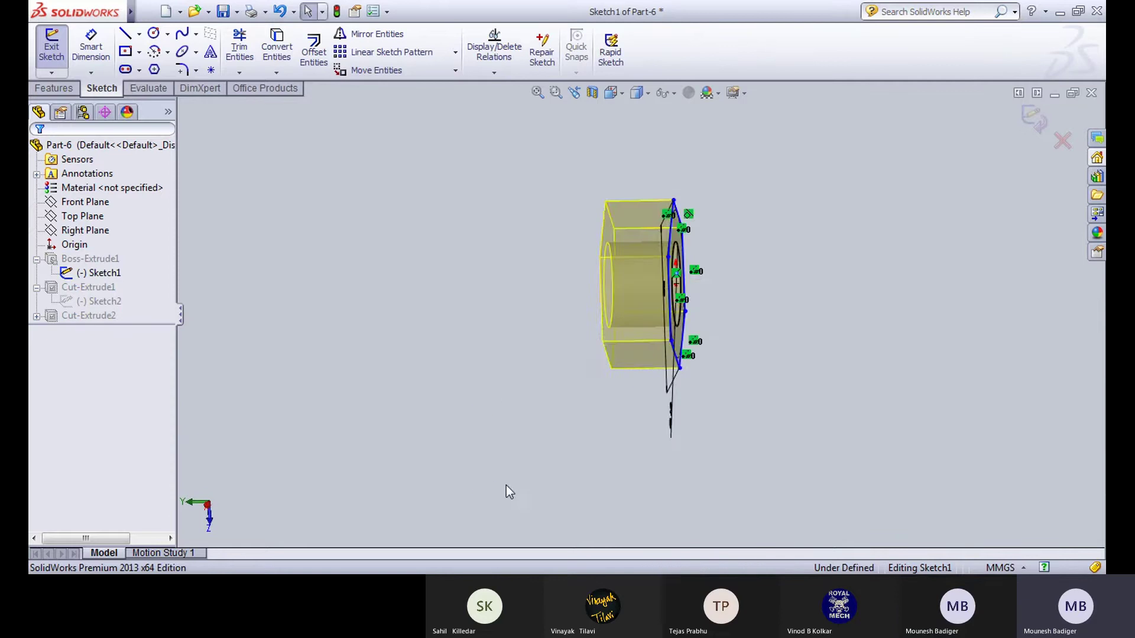
click(51, 50)
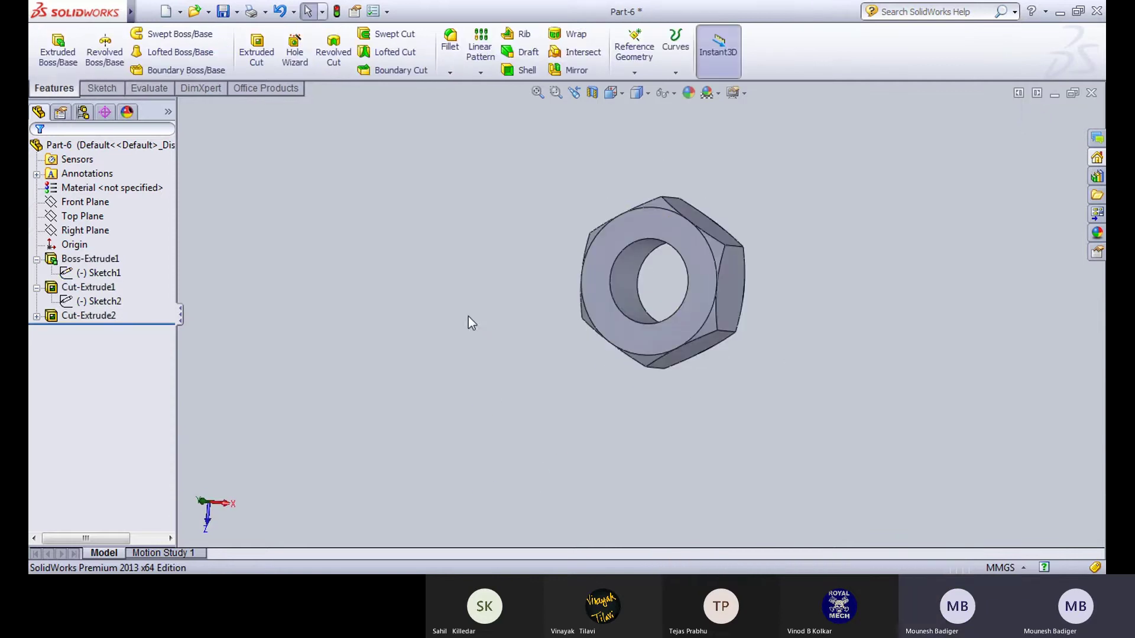
Step: Reopen the base extrusion's sketch, examine its hexagon and bore dimensions face-on, and exit without edits
middle_drag(468, 319, 570, 340)
scroll(548, 285, down, 4)
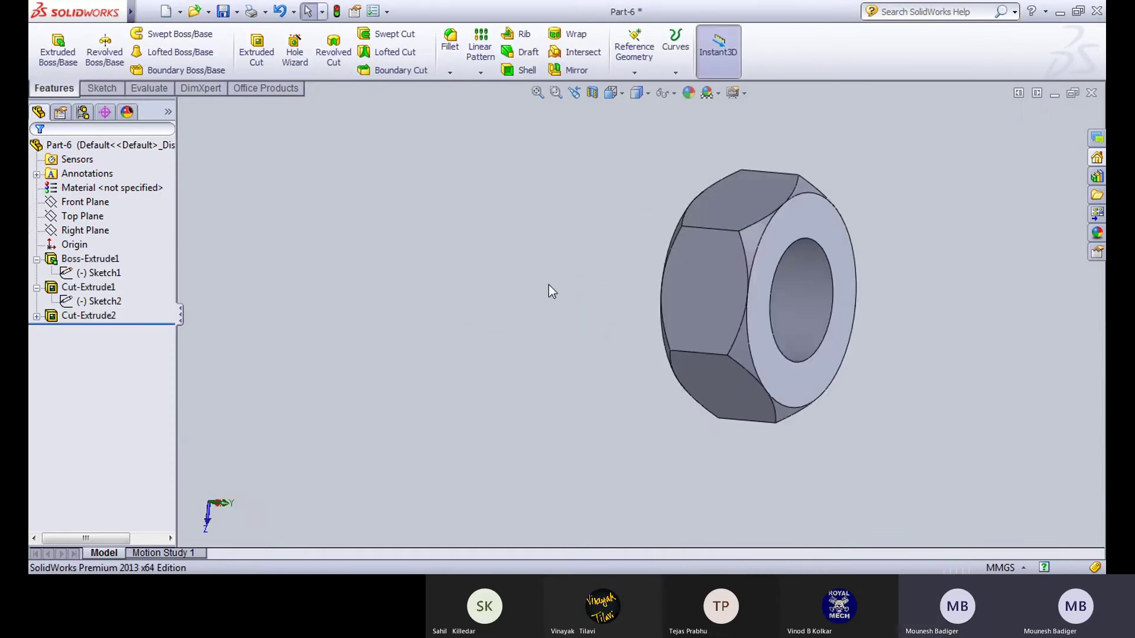
click(103, 302)
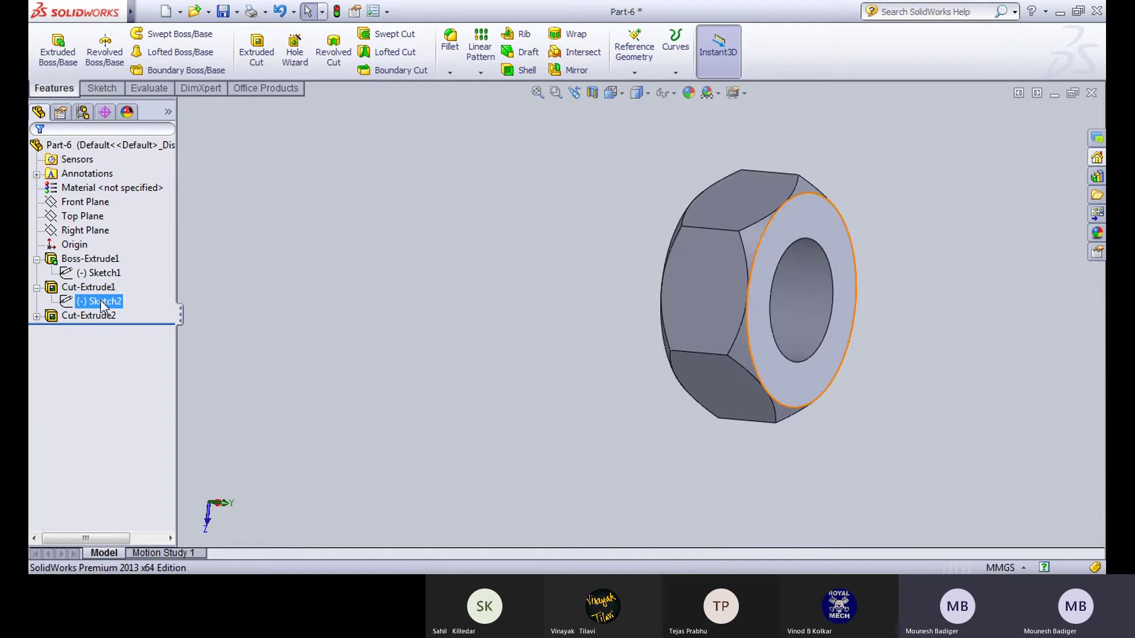
click(90, 273)
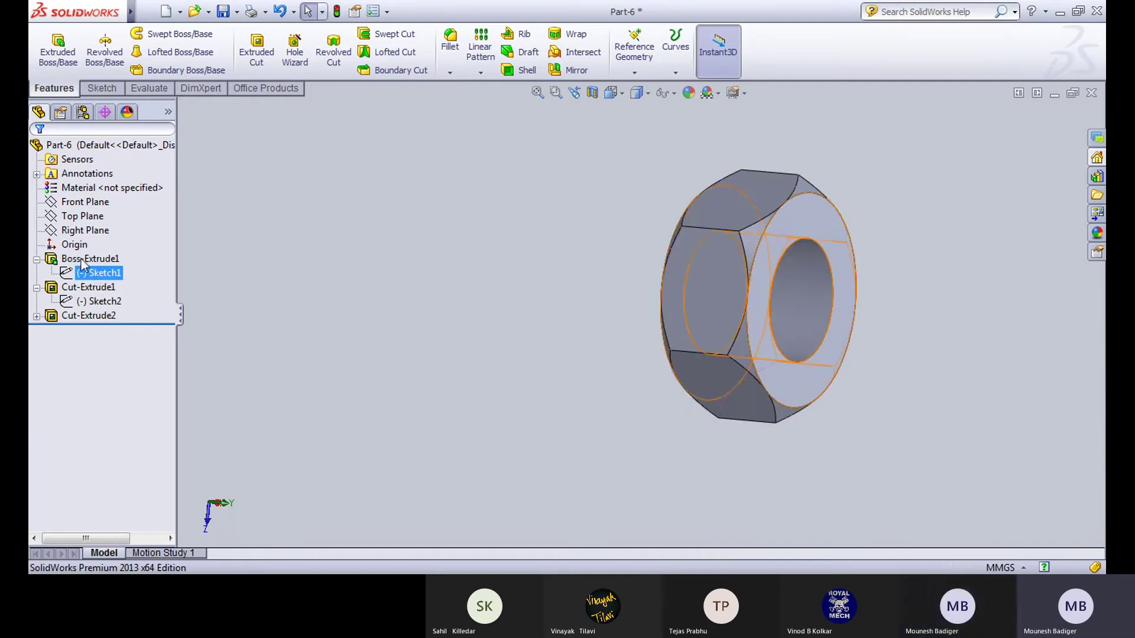
click(77, 259)
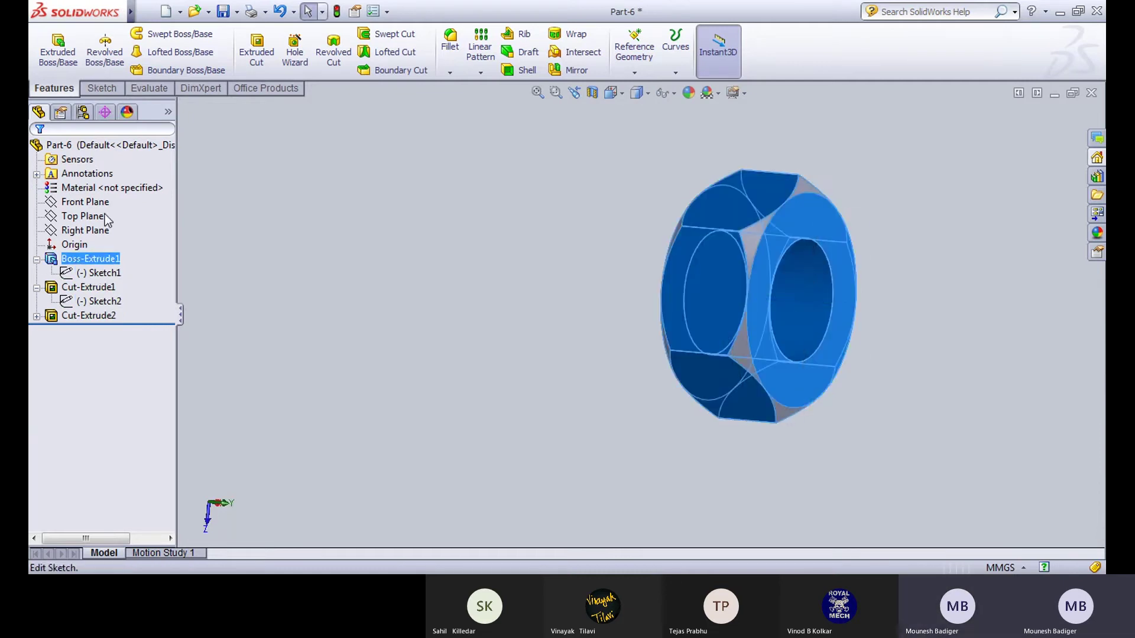
click(106, 221)
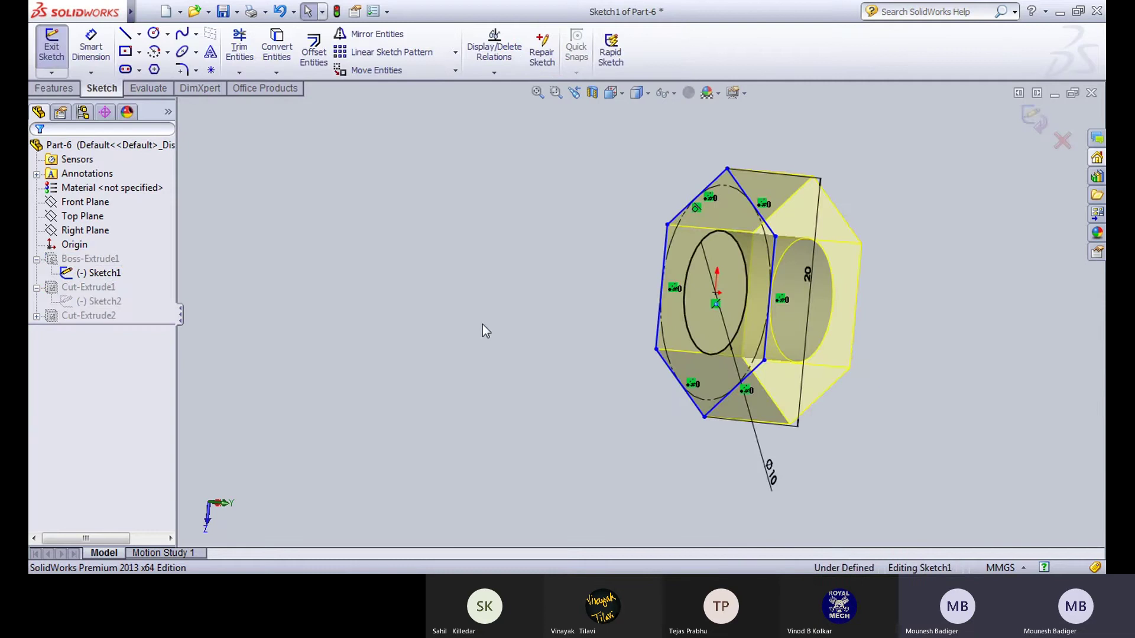
scroll(484, 325, down, 3)
scroll(484, 324, up, 4)
scroll(969, 307, up, 2)
scroll(945, 313, down, 2)
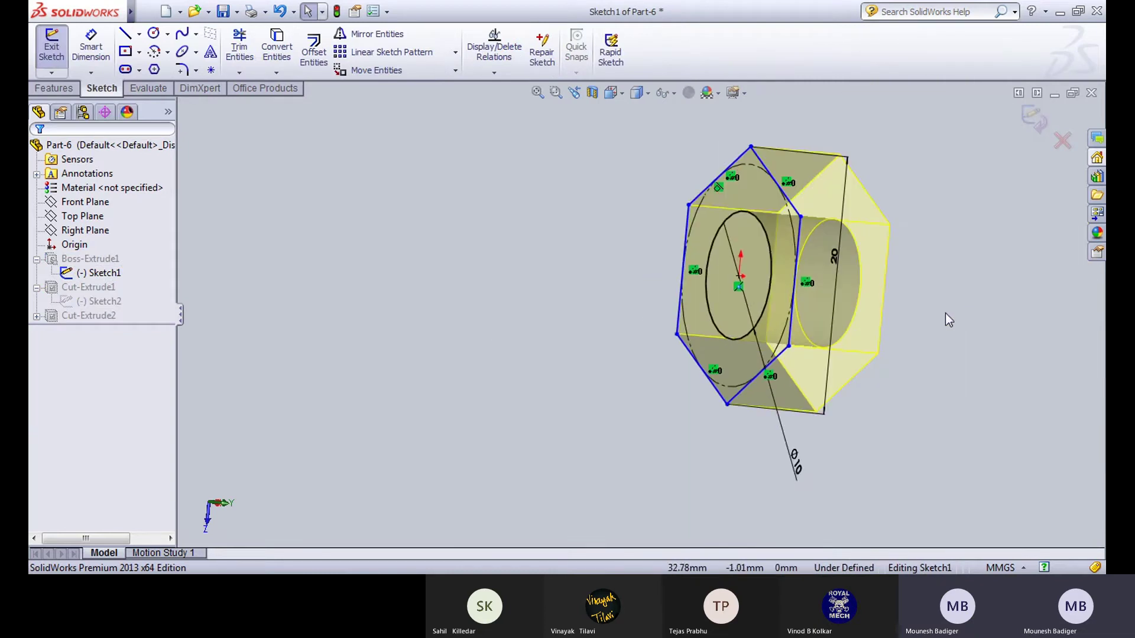
mouse_move(946, 313)
middle_down()
mouse_move(964, 355)
mouse_move(876, 483)
mouse_move(857, 398)
mouse_move(534, 380)
mouse_move(587, 349)
mouse_move(654, 385)
mouse_move(562, 355)
middle_up()
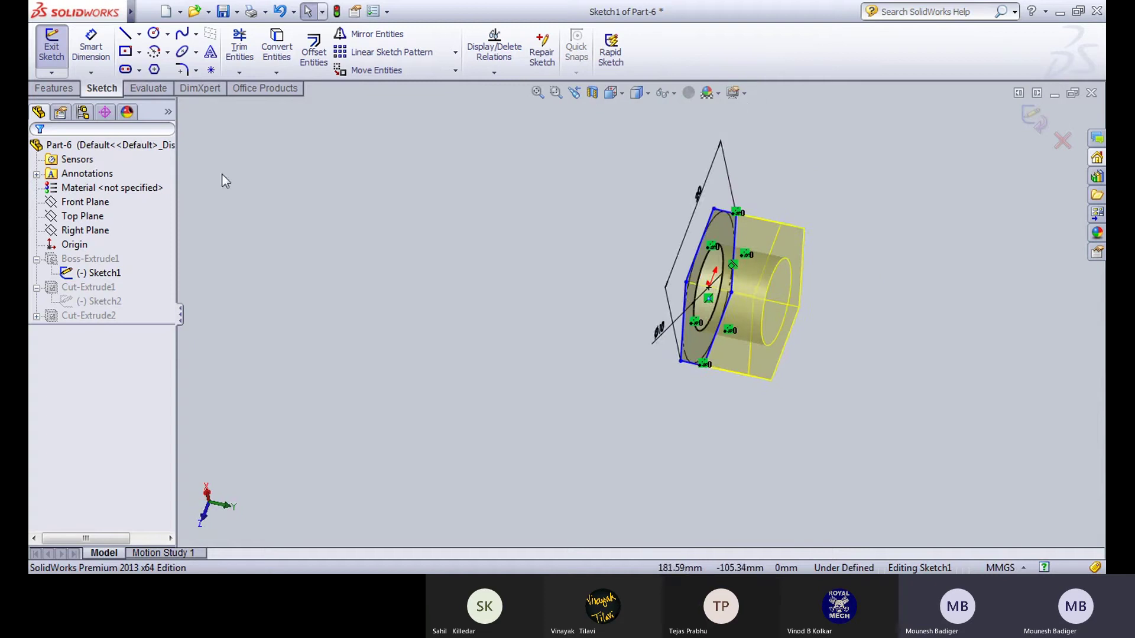
click(99, 273)
ctrl+click(113, 259)
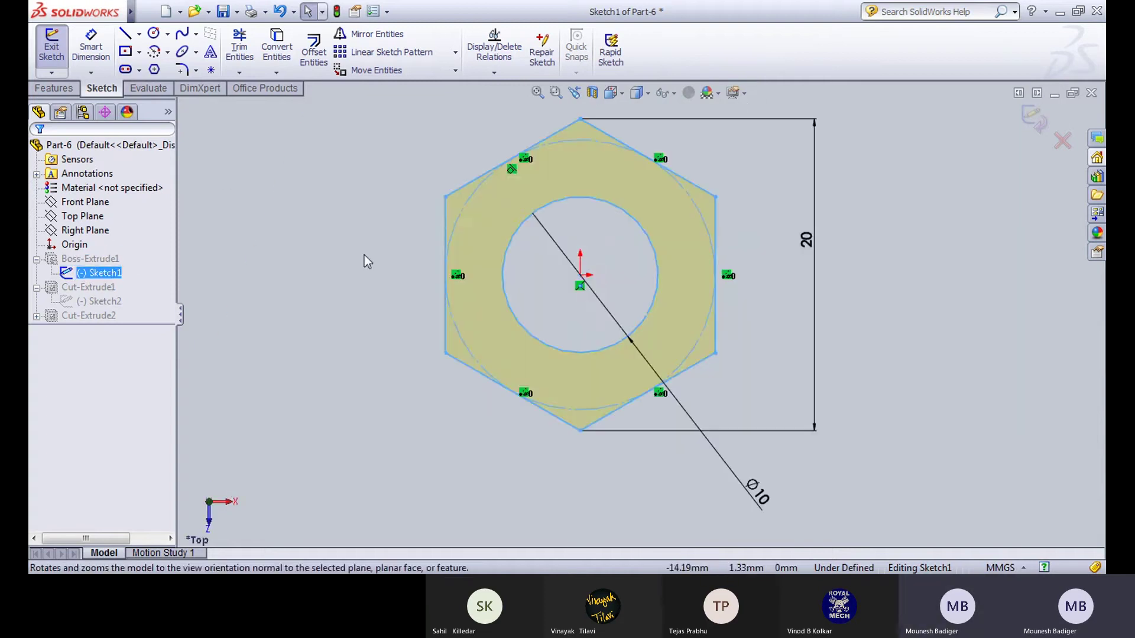
middle_drag(313, 297, 418, 322)
click(51, 47)
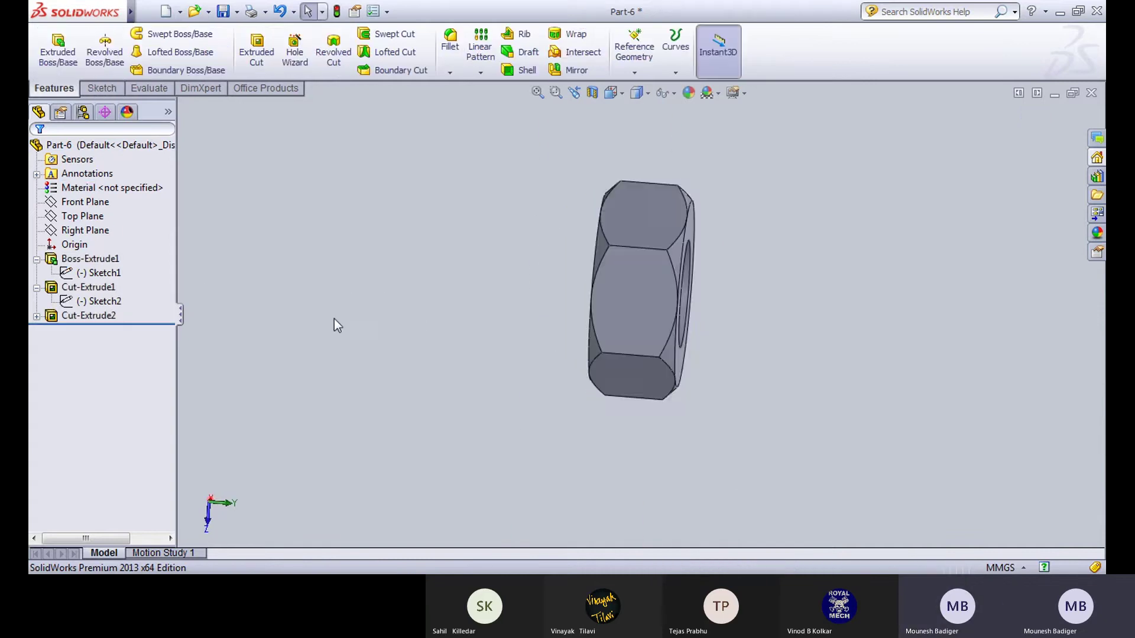
Step: Save the nut part again under its existing file name
middle_drag(356, 346, 390, 423)
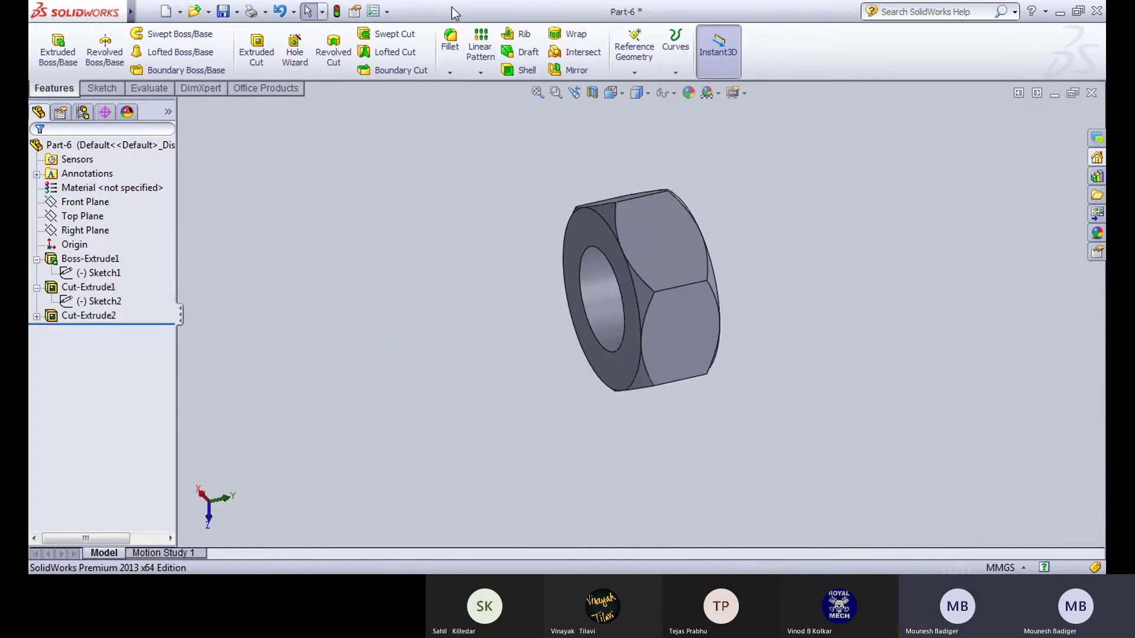
click(237, 11)
click(249, 27)
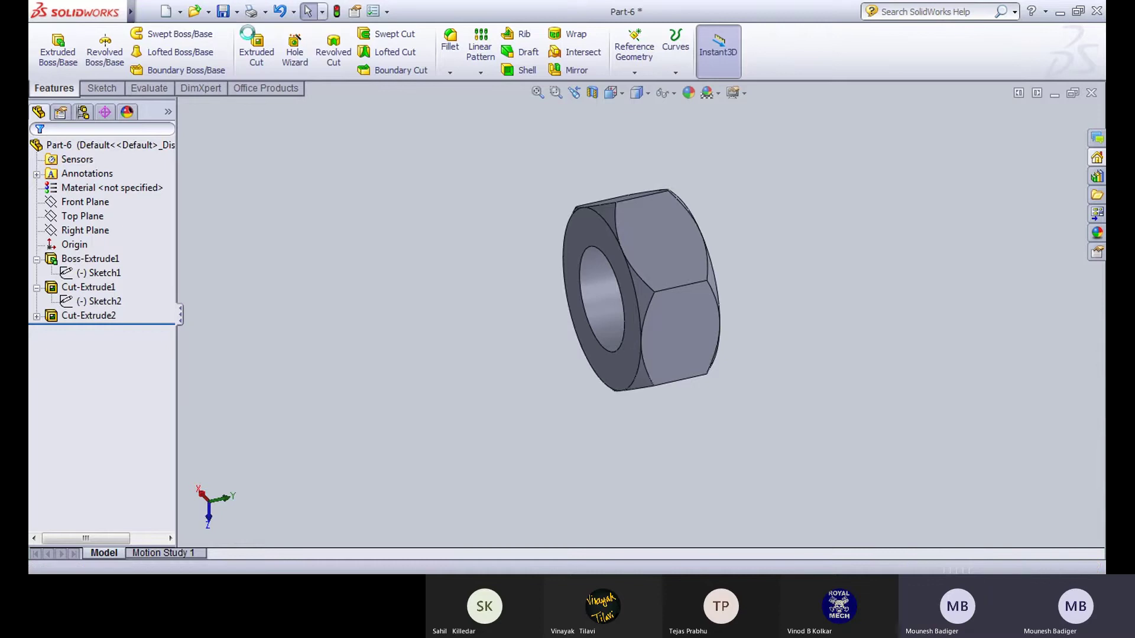
scroll(422, 259, down, 3)
scroll(422, 259, up, 3)
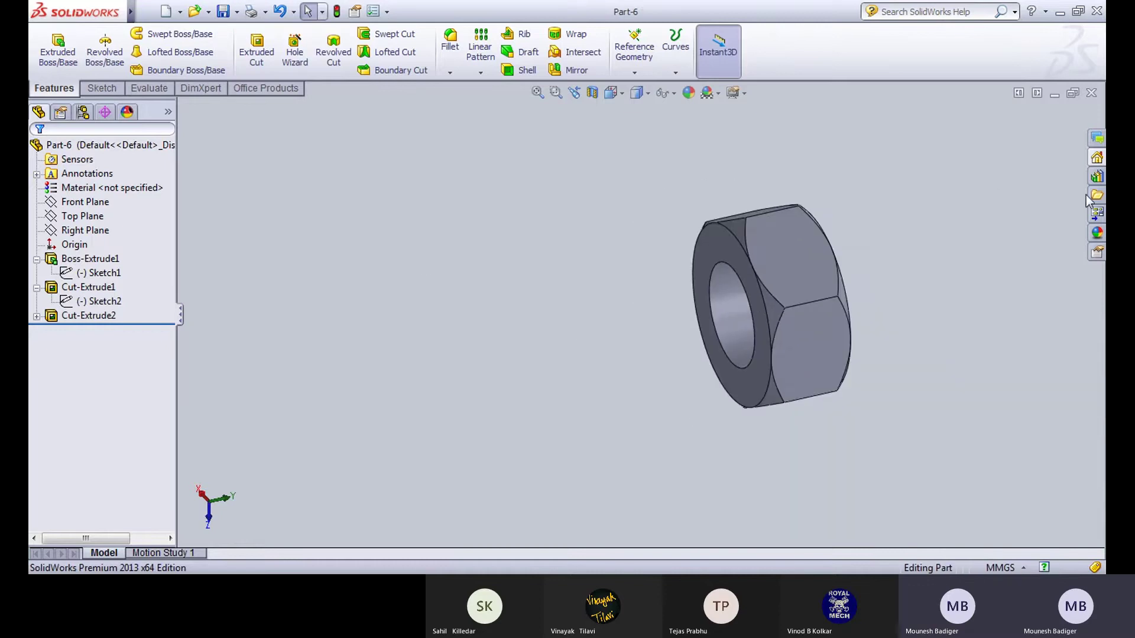
Step: Set the base hexagon extrusion's blind depth to 5 mm
middle_drag(656, 266, 514, 226)
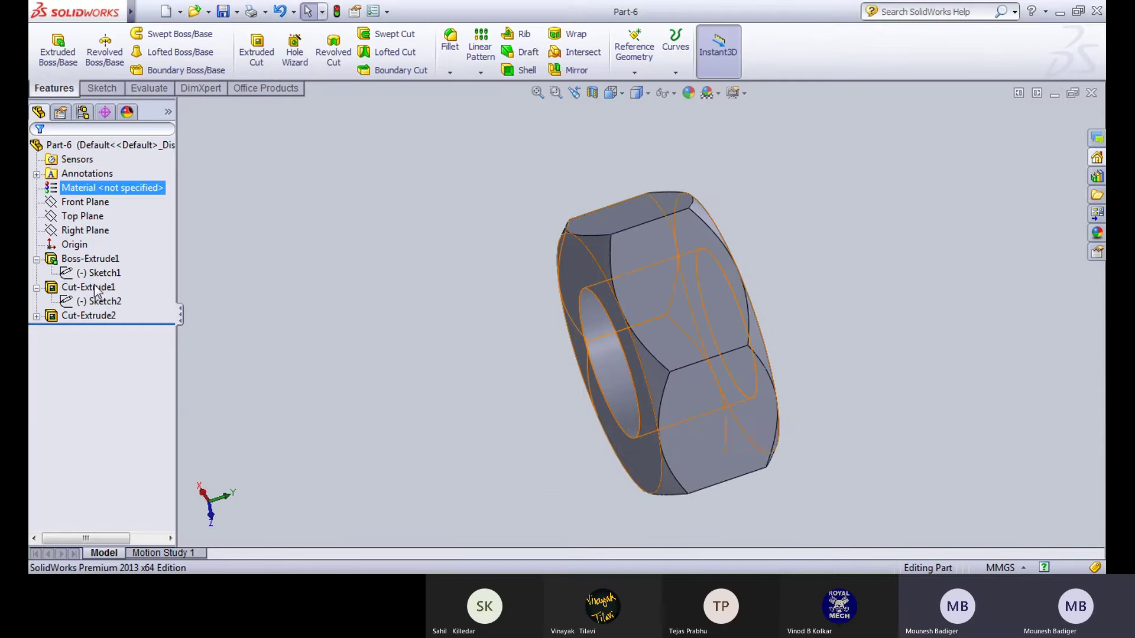
click(98, 264)
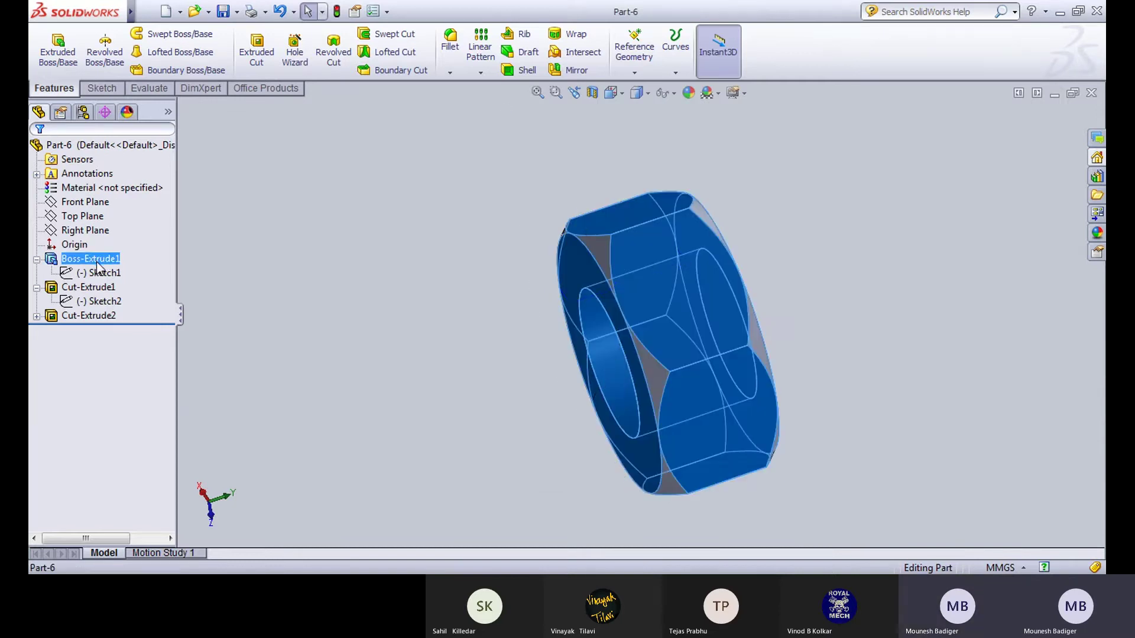
click(131, 218)
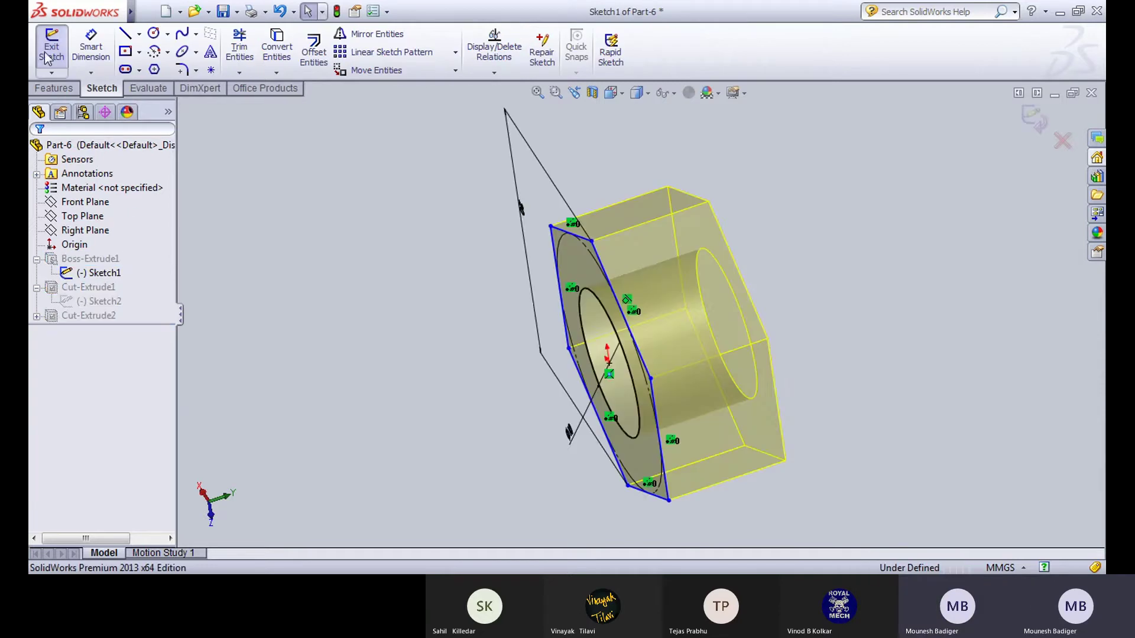
click(48, 57)
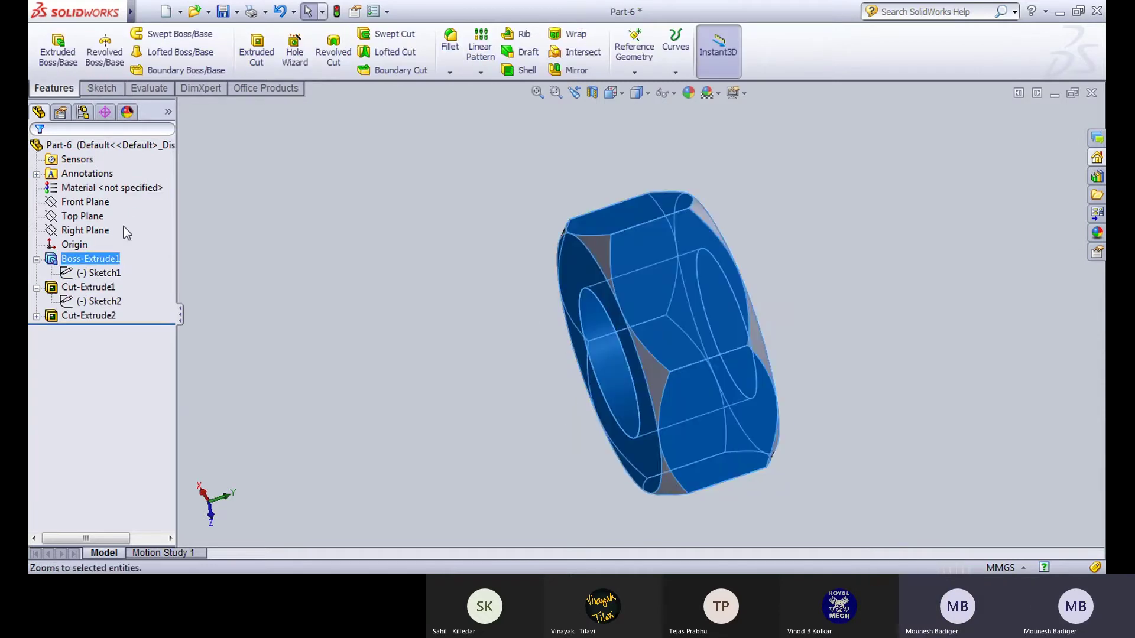
click(112, 211)
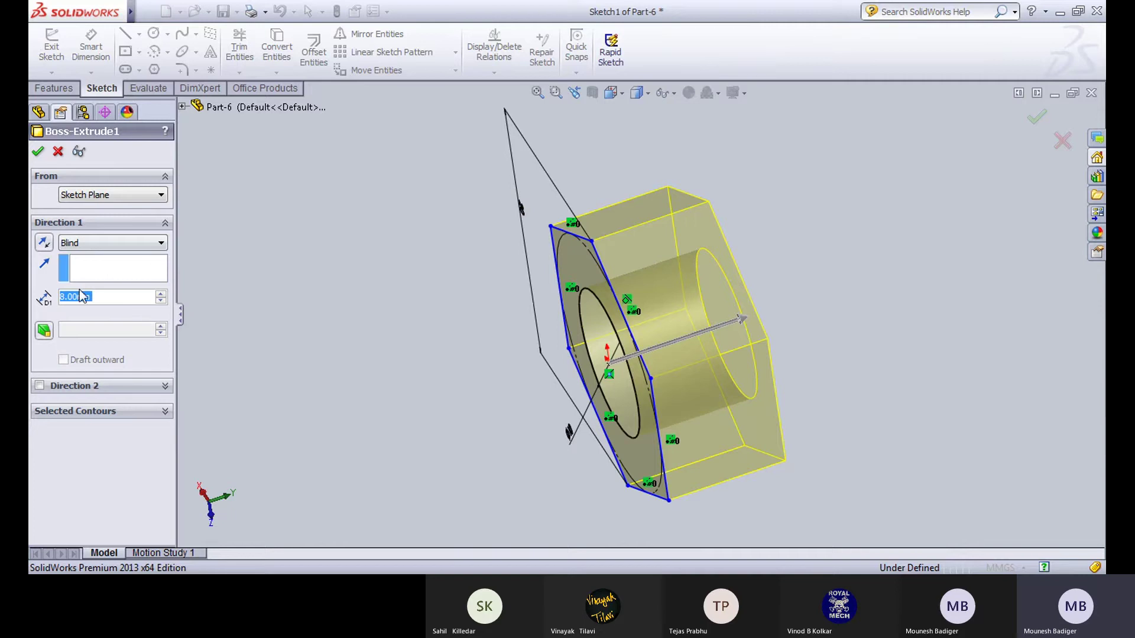
click(65, 298)
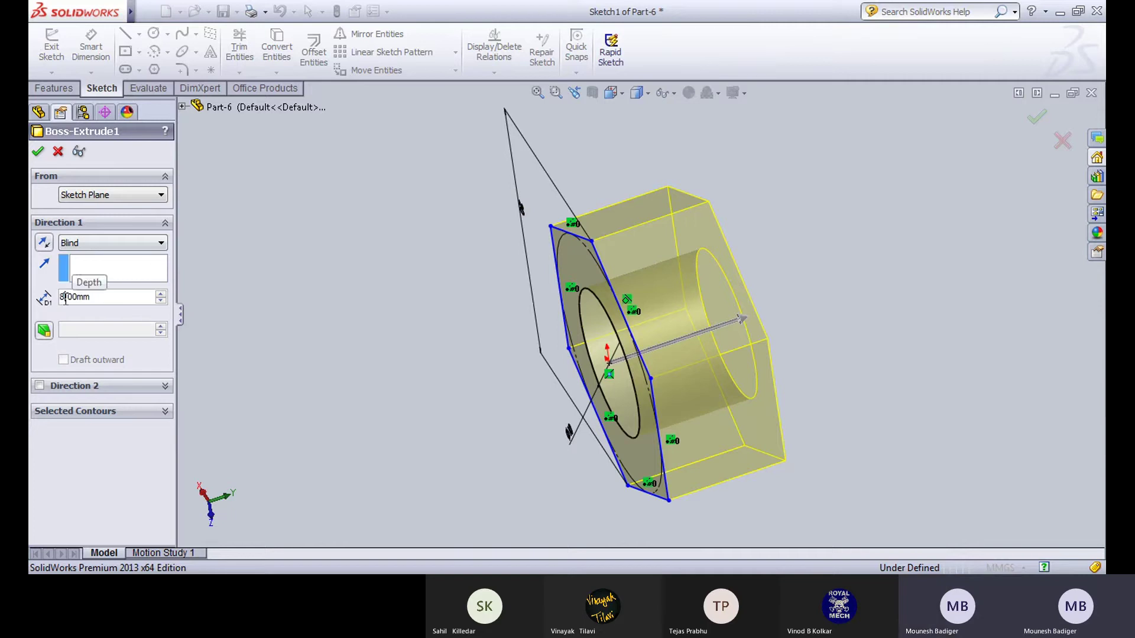
key(BackSpace)
text(5)
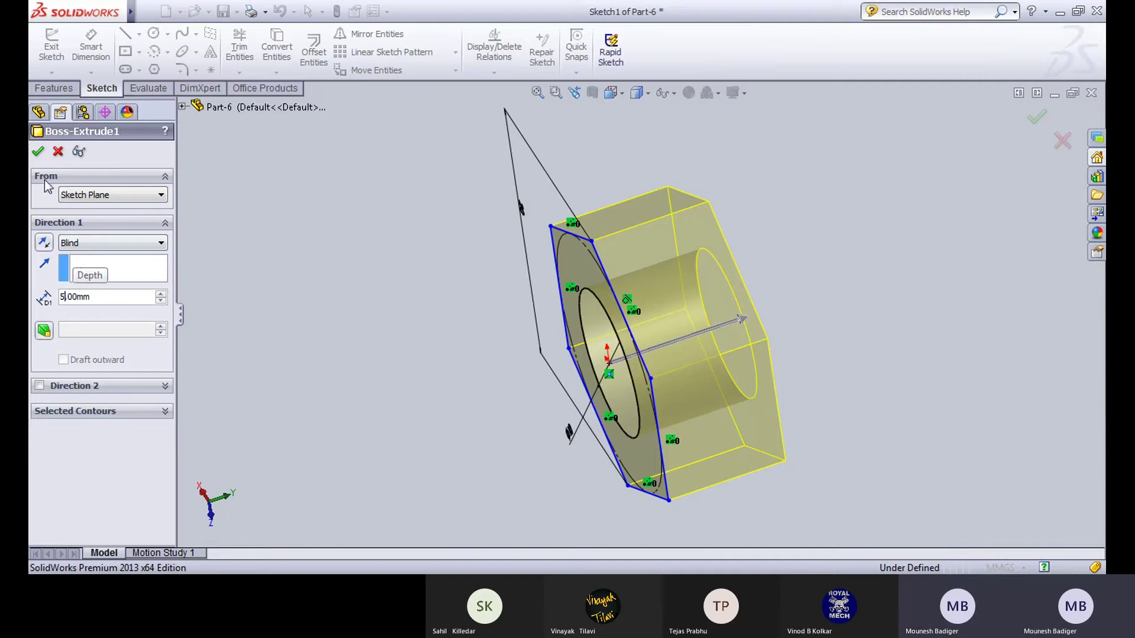
click(38, 152)
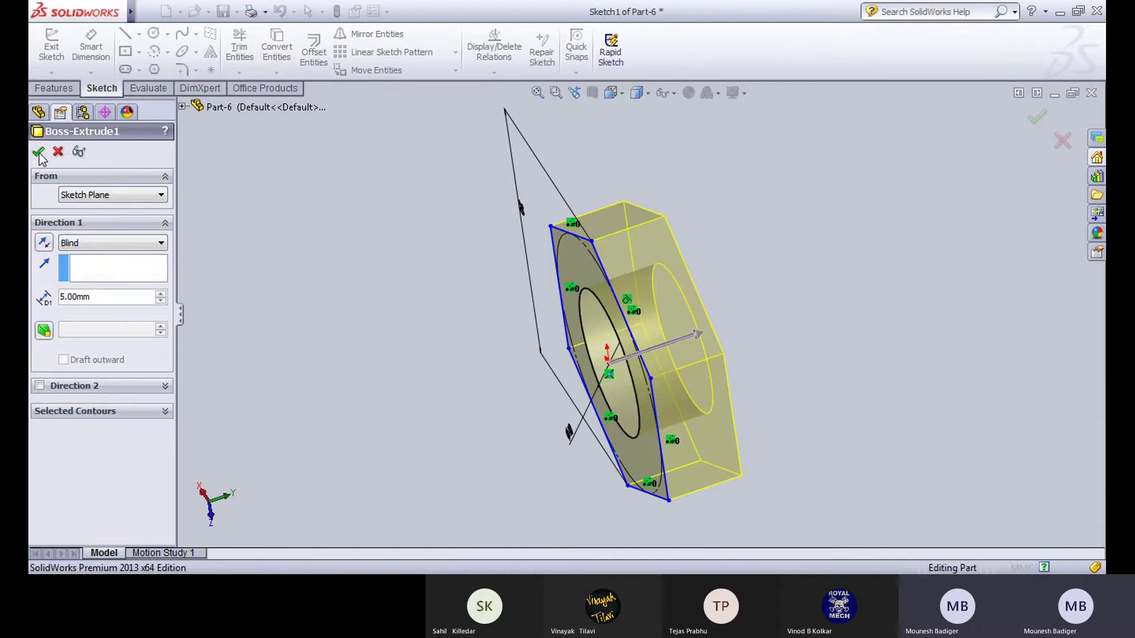
Step: Save the thinner nut as a separate part file named Part-7 in the Plummer Block folder
click(236, 11)
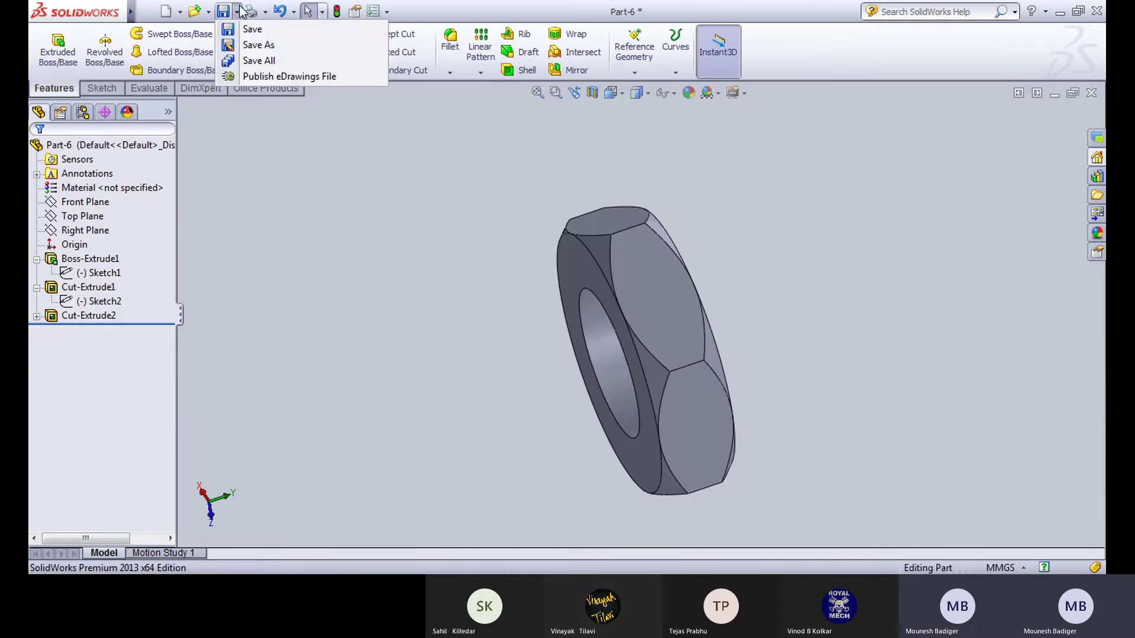
click(254, 41)
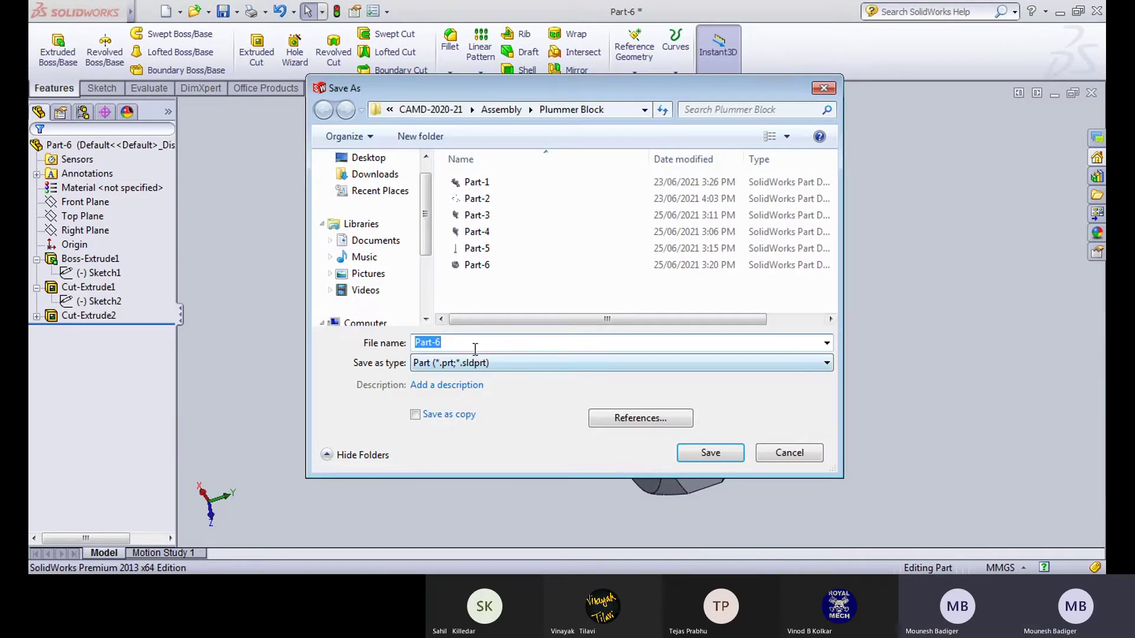
double_click(474, 344)
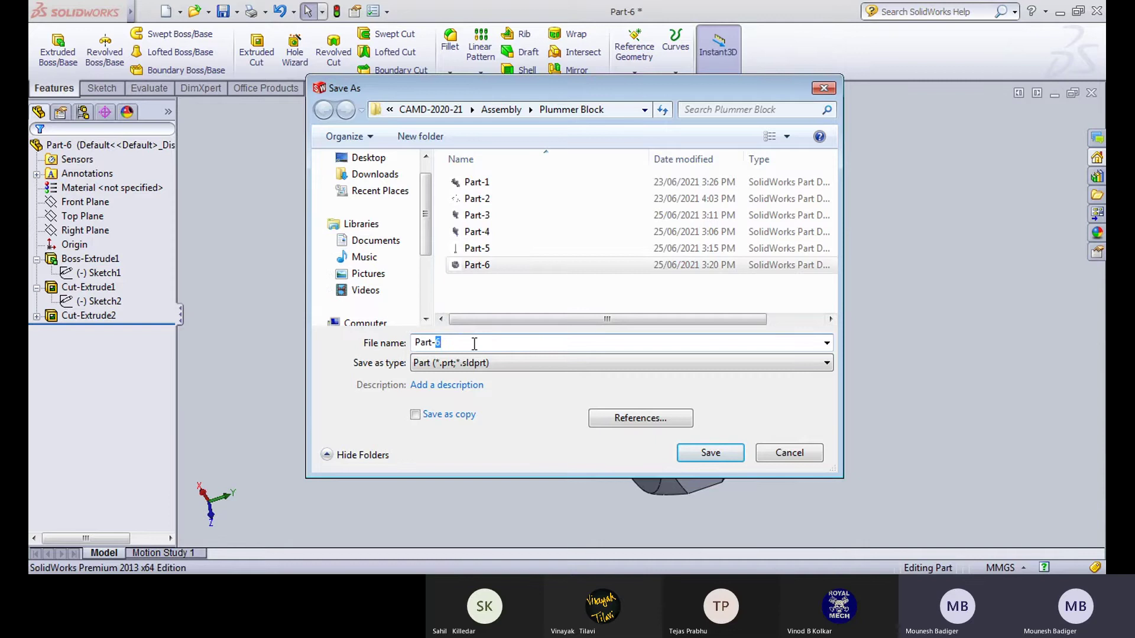
text(7)
click(712, 455)
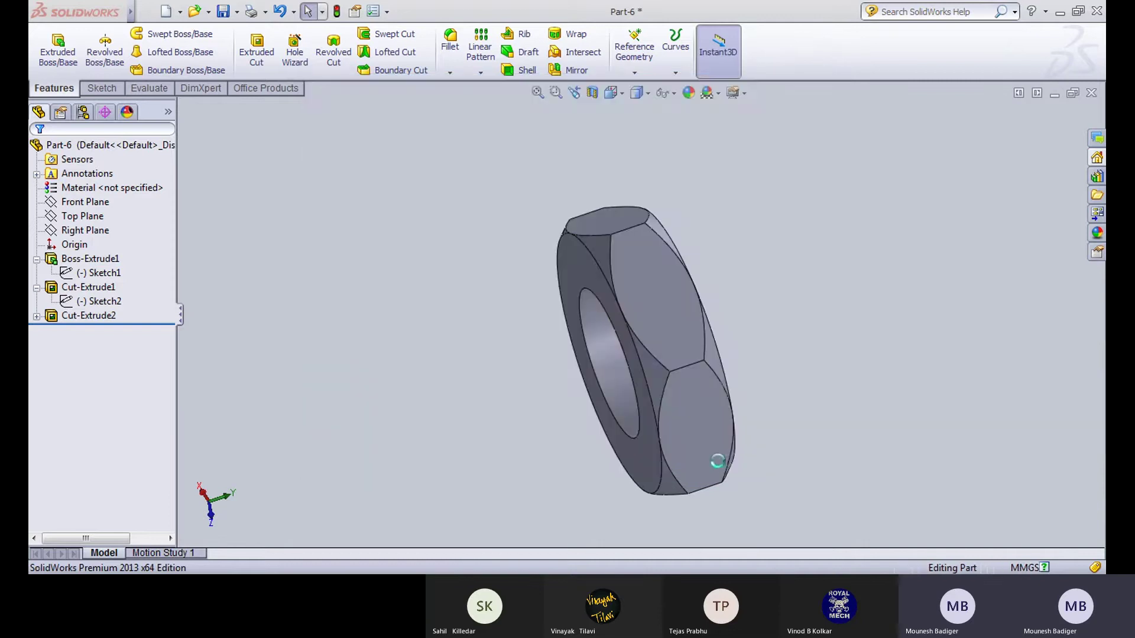
Step: Look over the thinner nut from its bored hexagonal face and close its document
middle_drag(418, 379, 470, 393)
key(Escape)
click(605, 375)
key(ctrl+8)
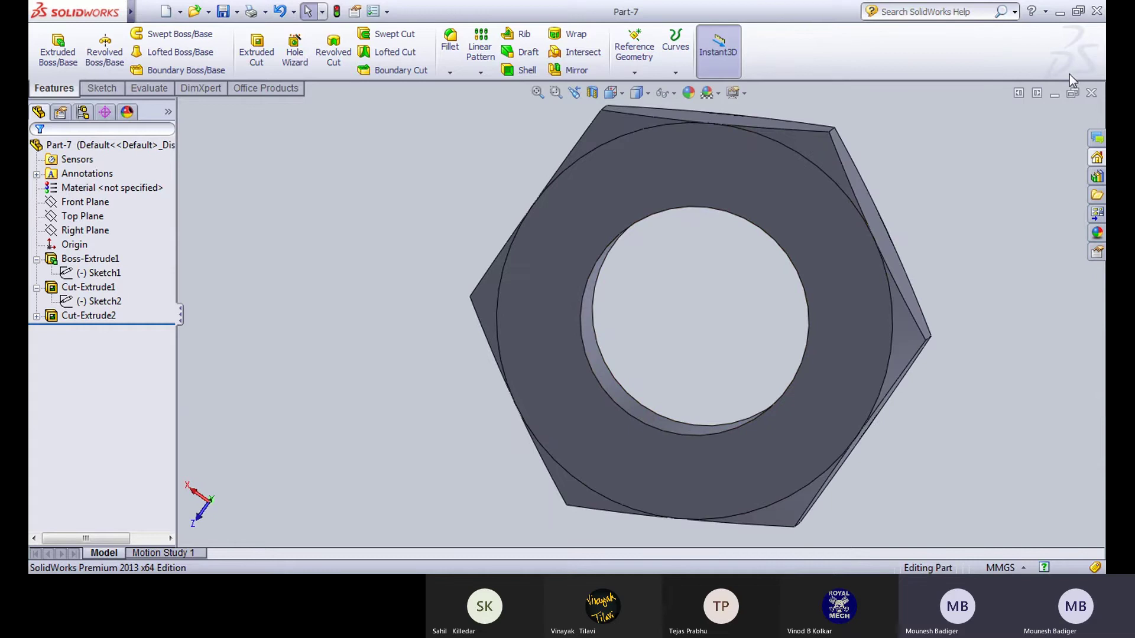
click(1091, 94)
Step: Check the shaft, item 8, on the reference drawing and create a new part document for it
scroll(504, 344, up, 2)
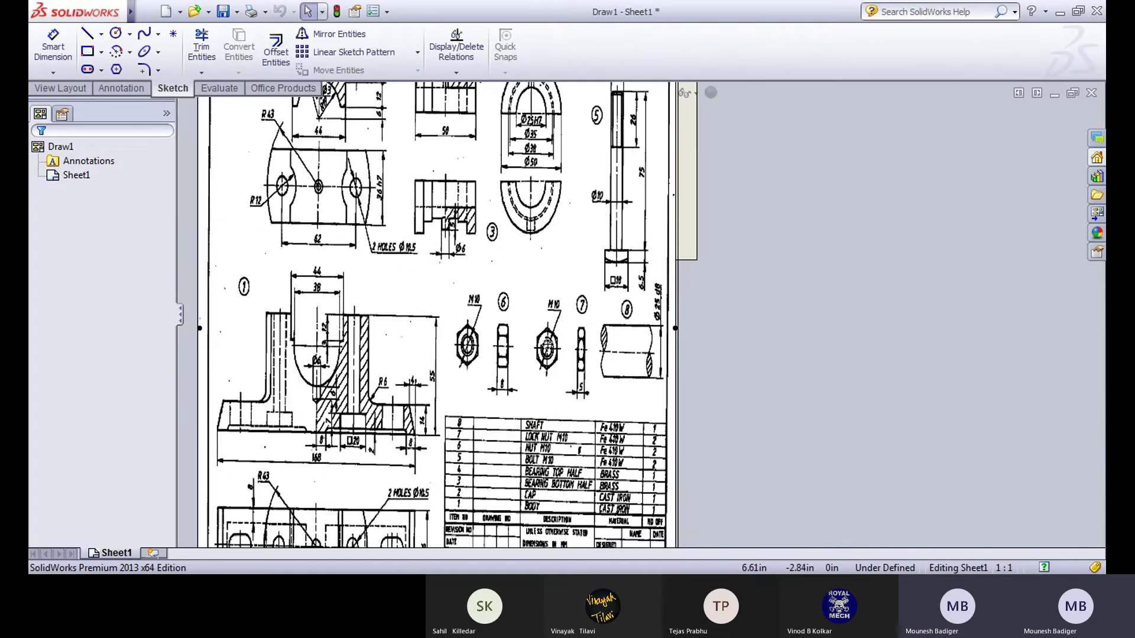
scroll(669, 356, down, 3)
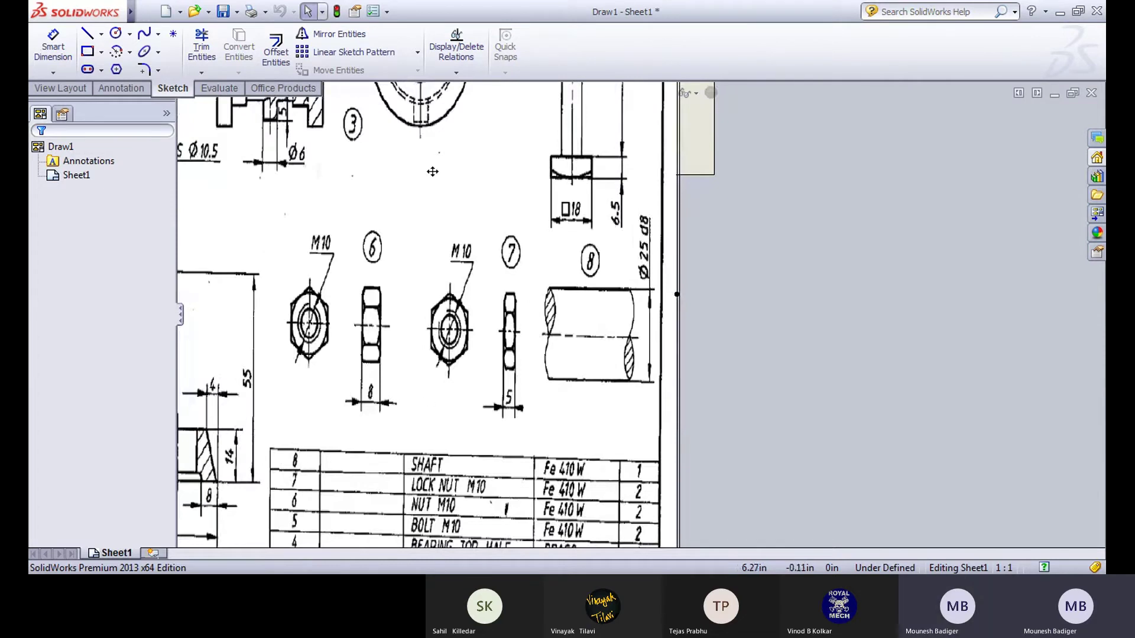
click(177, 17)
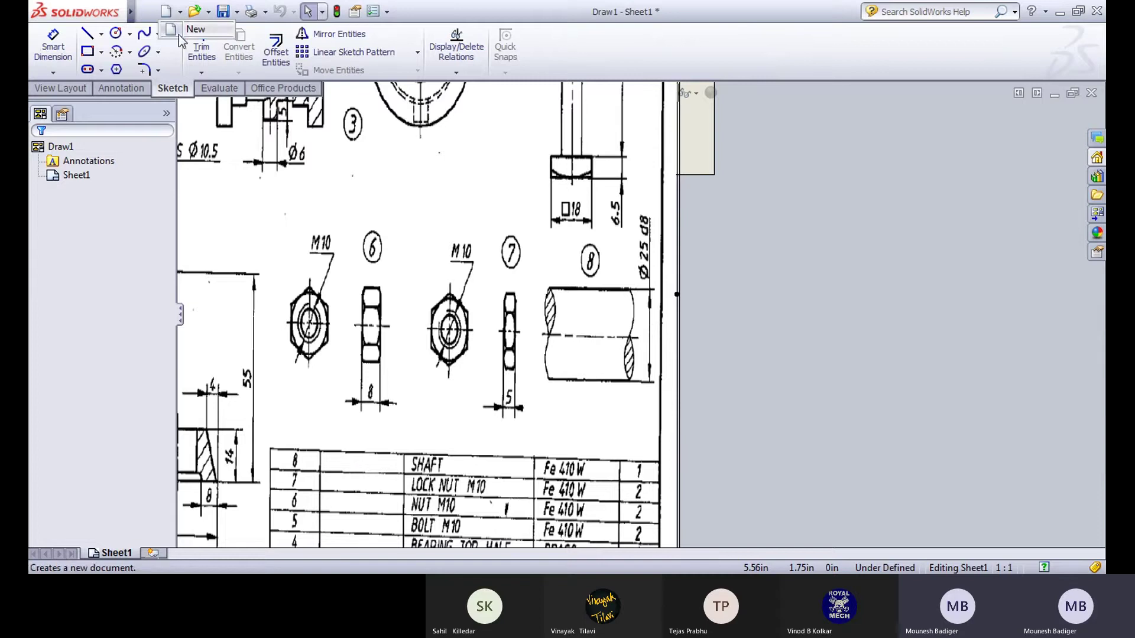
click(189, 31)
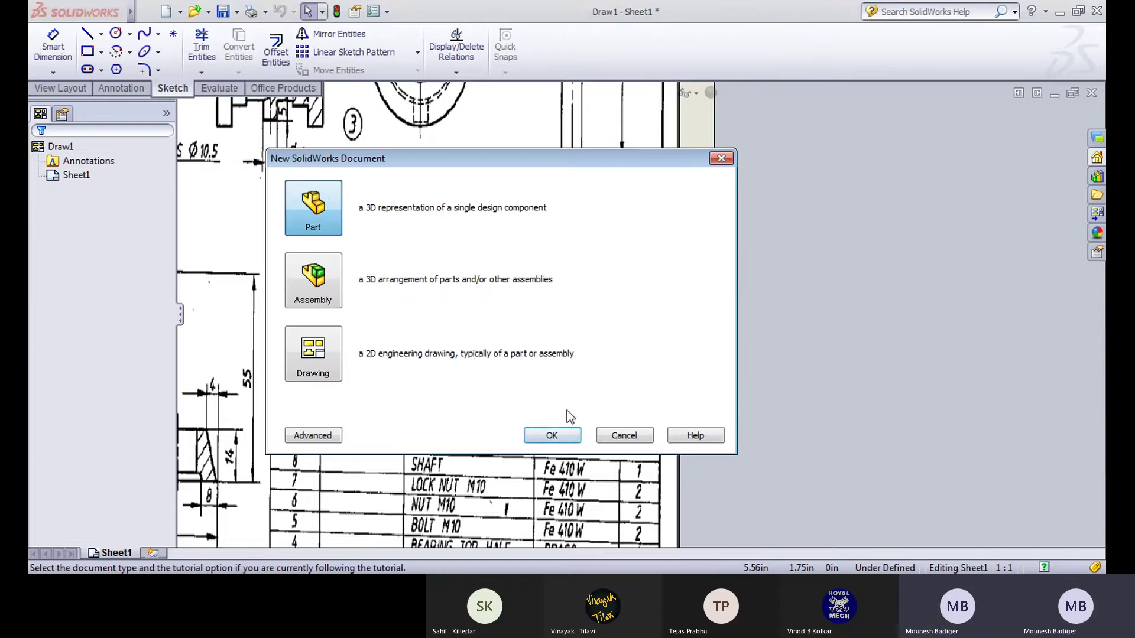
click(565, 436)
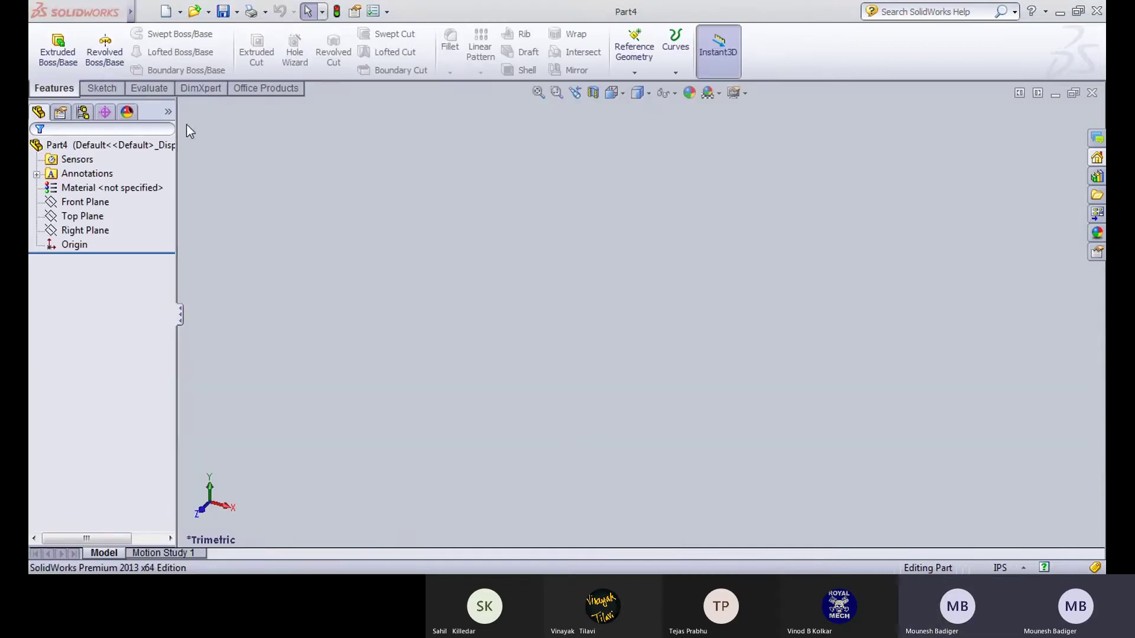
Step: Sketch a circle of about 2.02 in radius on the Top Plane, centred on the origin
click(91, 90)
click(57, 48)
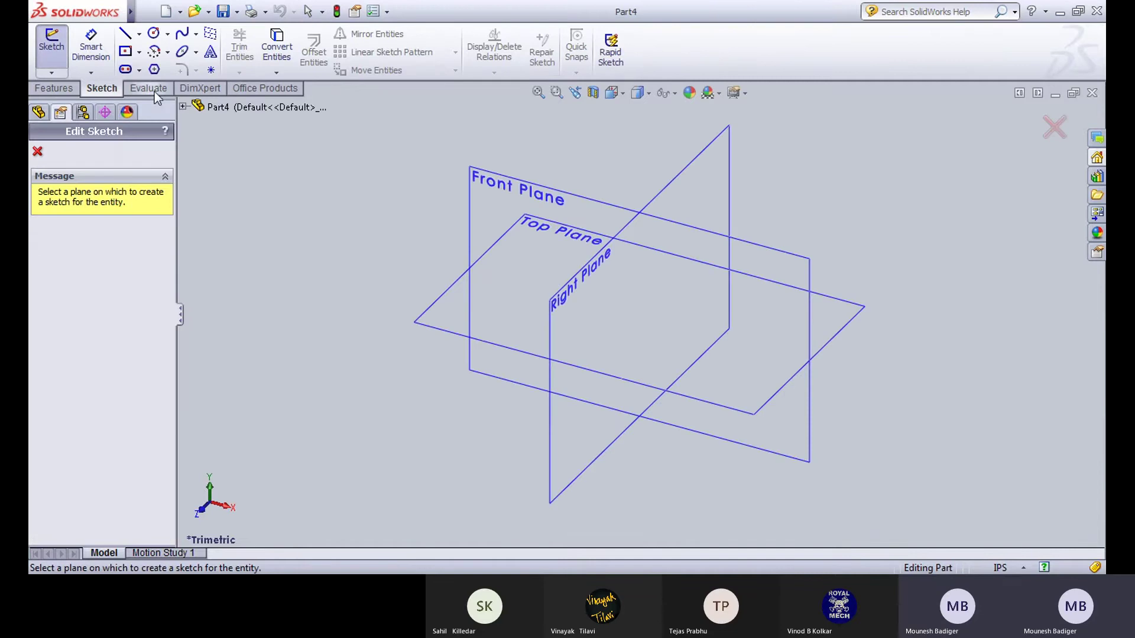
click(518, 346)
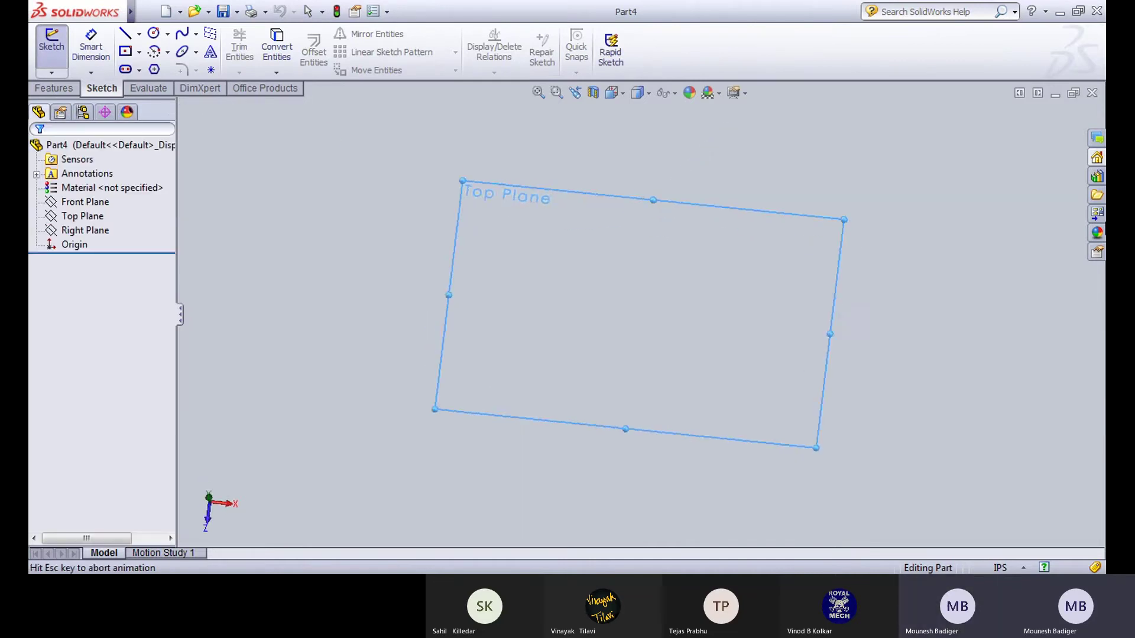
click(154, 33)
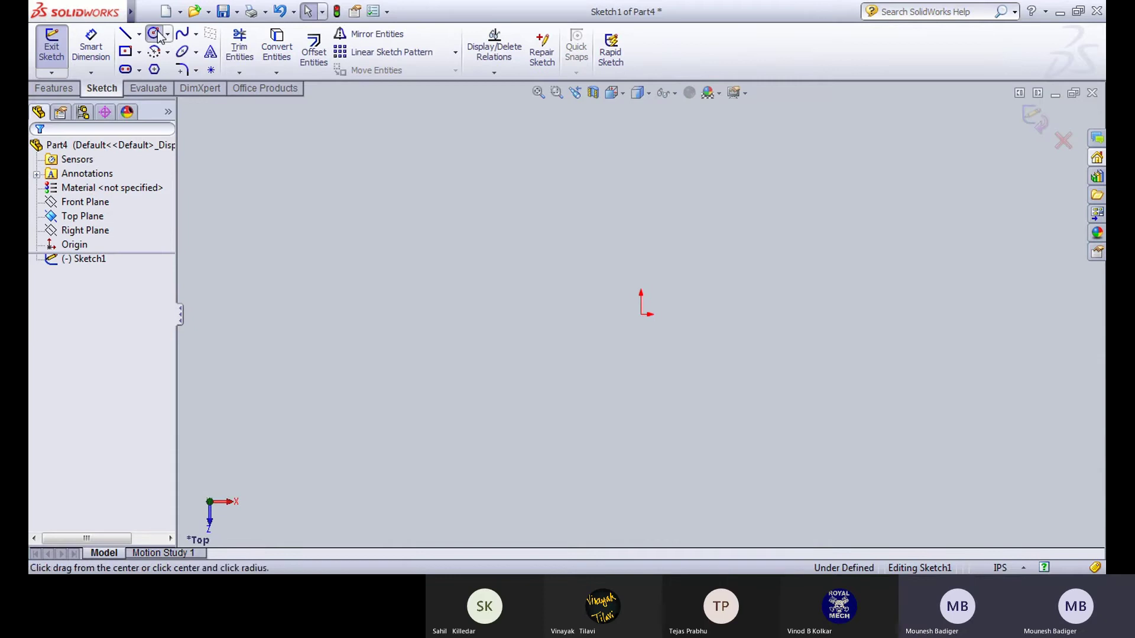
click(641, 314)
click(753, 314)
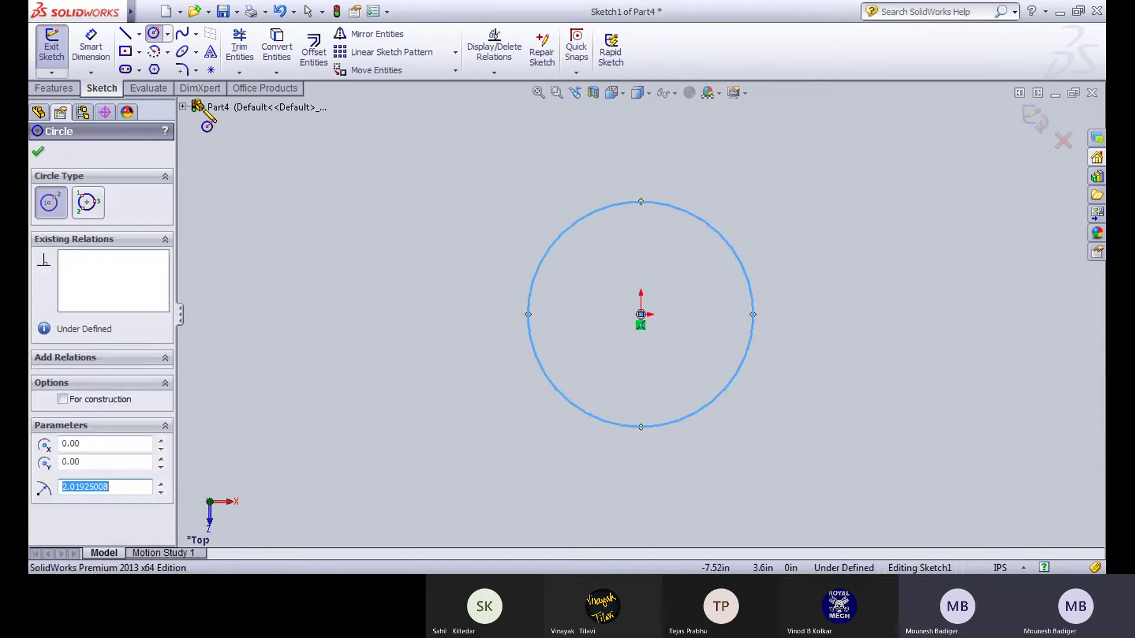
Step: Switch the document units to MMGS and dimension the circle's diameter to 25 mm
click(1001, 567)
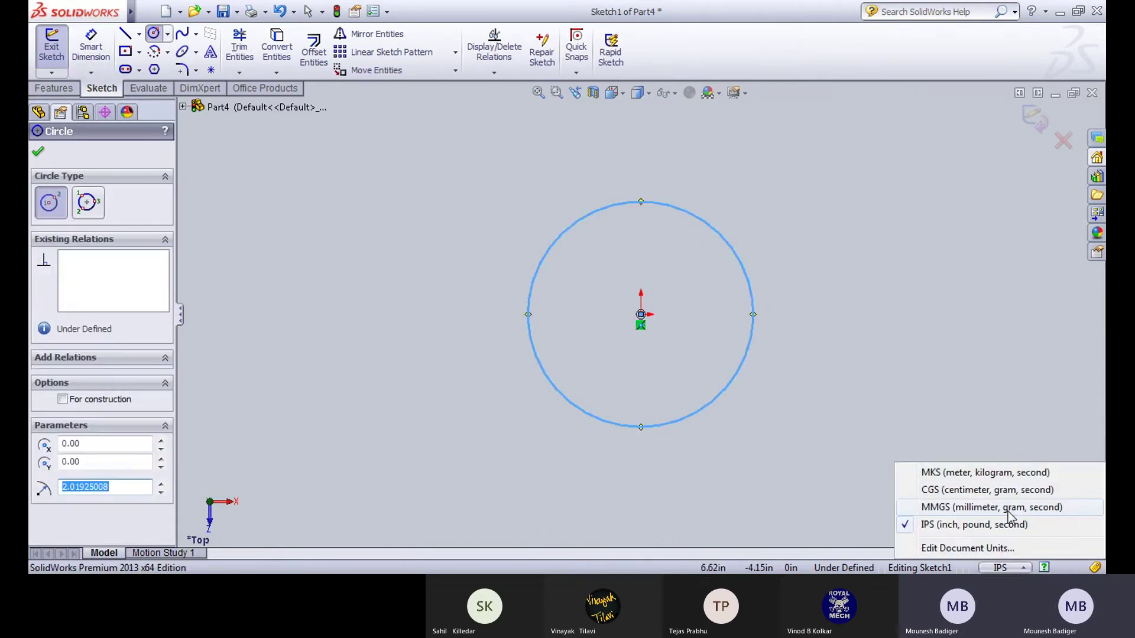
click(946, 509)
click(51, 51)
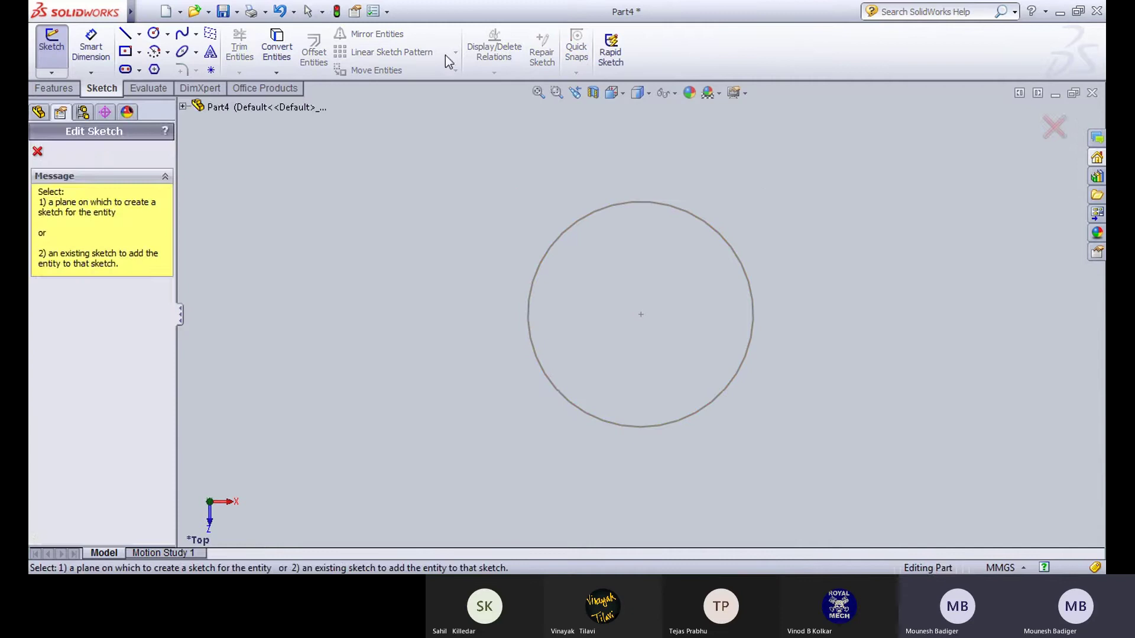
click(614, 206)
click(109, 59)
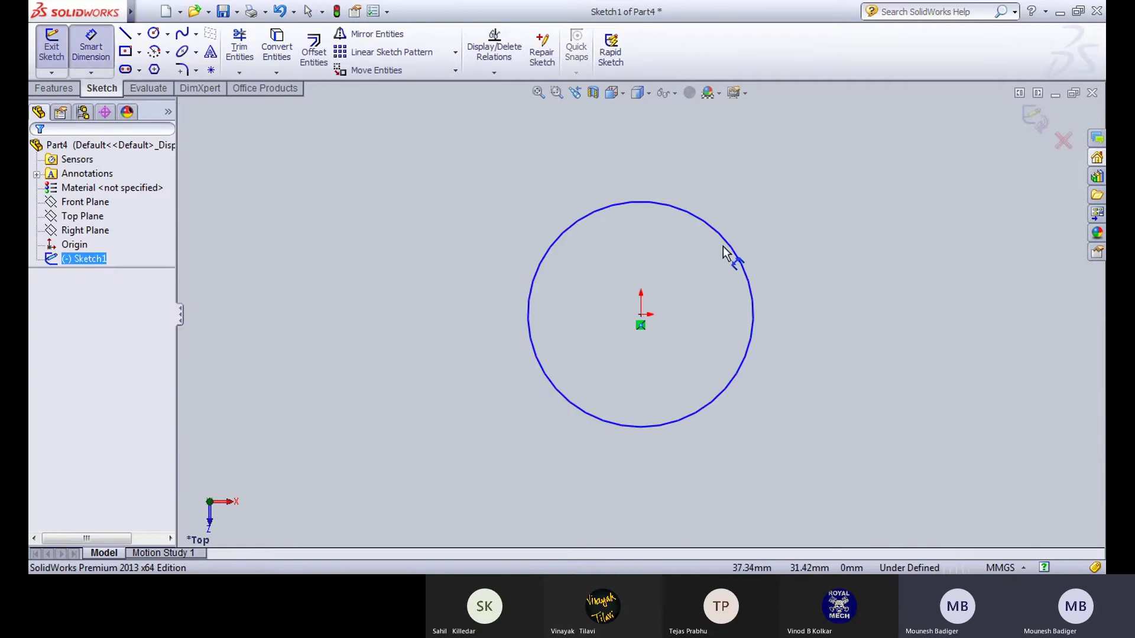
click(702, 218)
click(814, 226)
text(25)
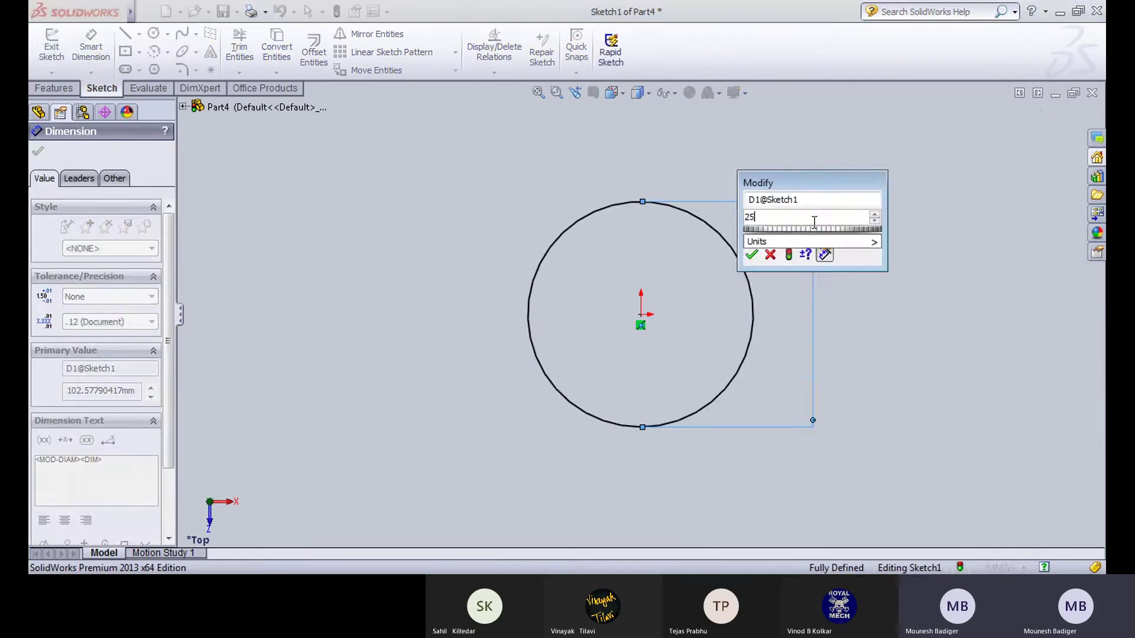
key(Return)
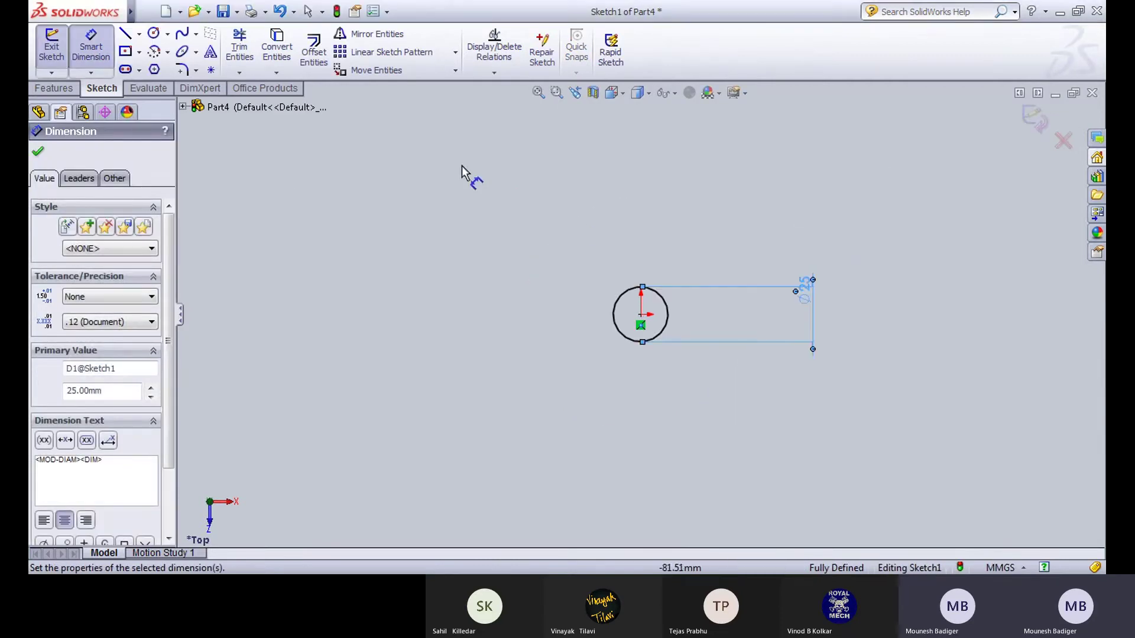
Step: Finish the circle's sketch and extrude it into a solid cylindrical shaft
click(54, 65)
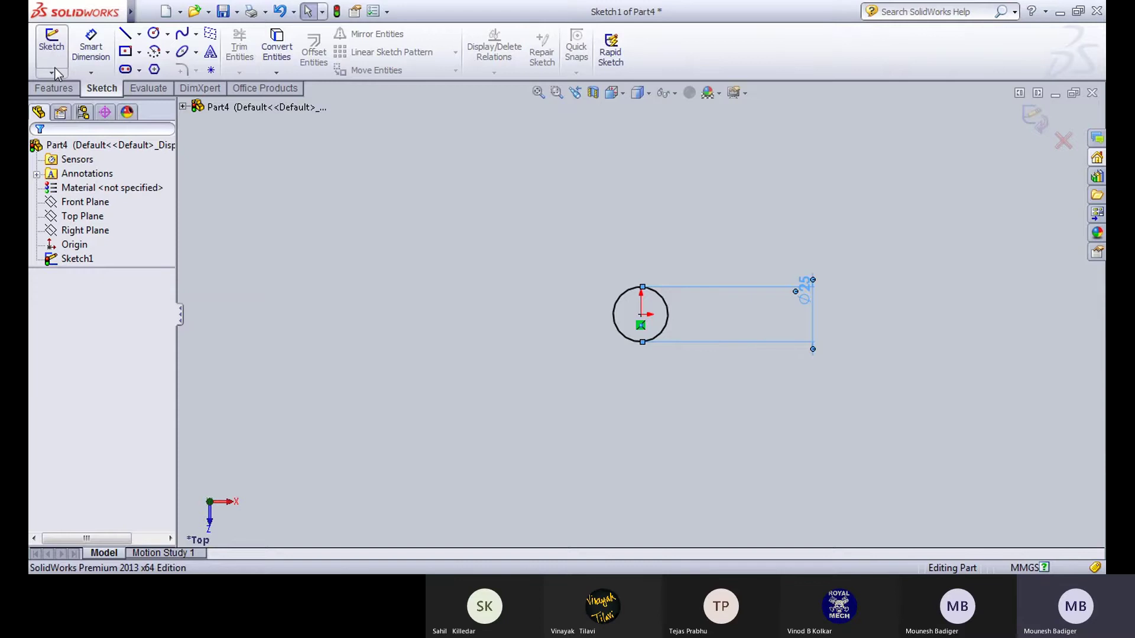
click(55, 68)
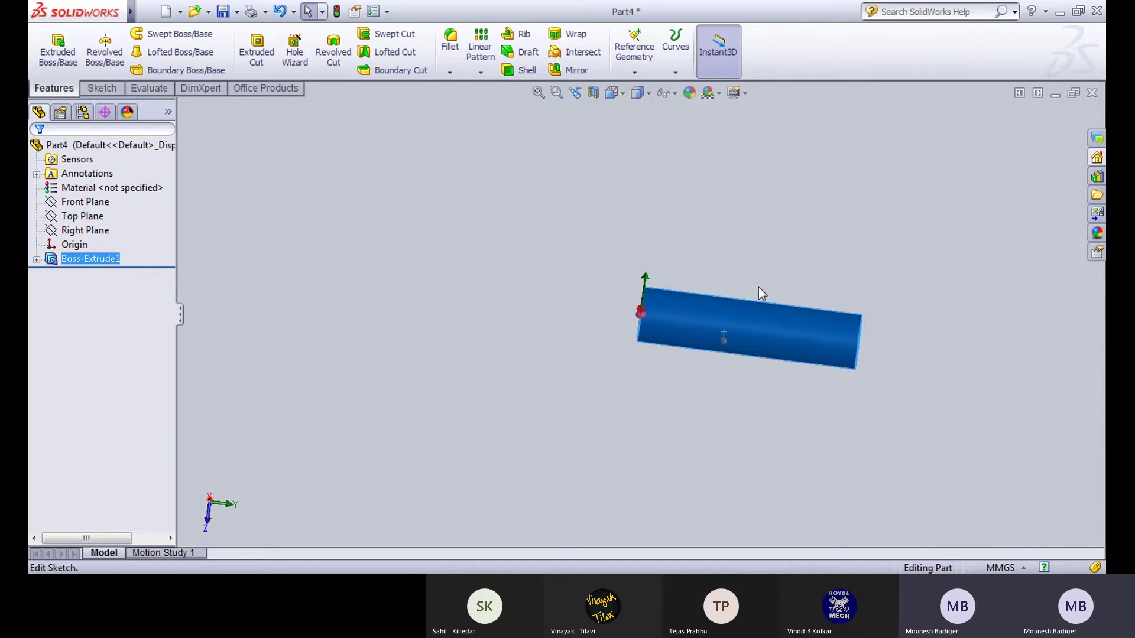
click(739, 288)
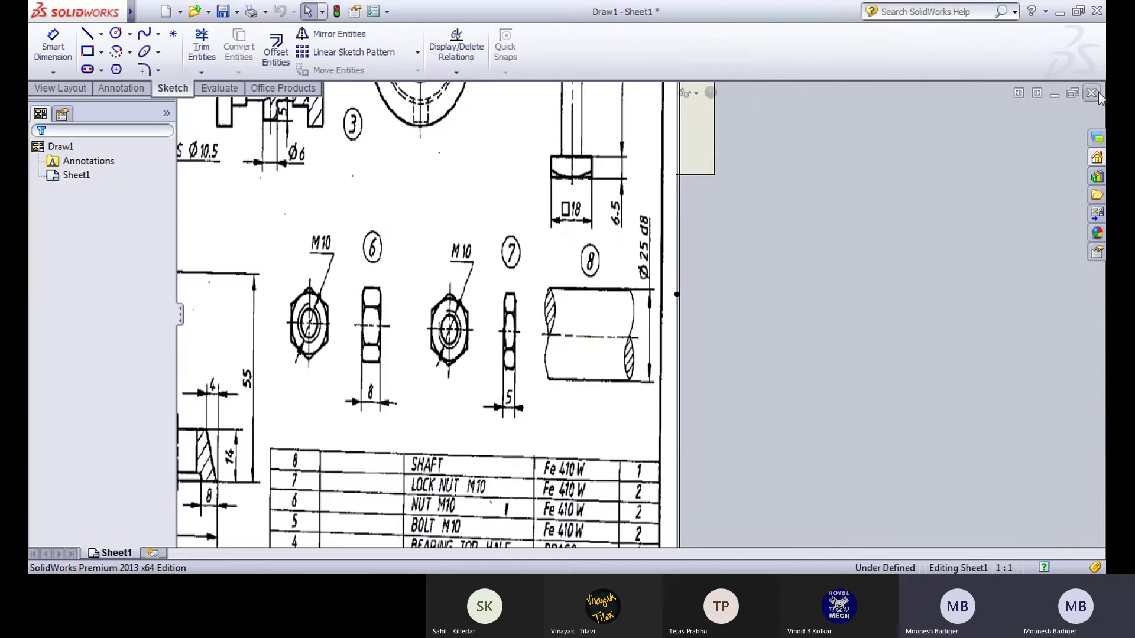
Step: Create a new assembly document
click(182, 12)
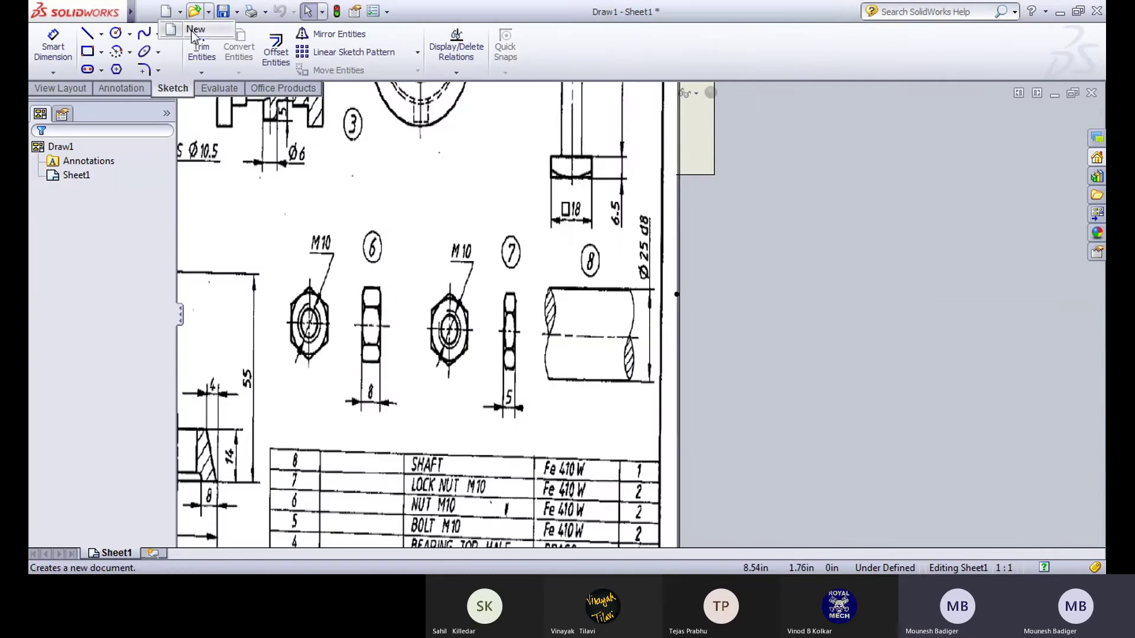
click(195, 29)
click(321, 281)
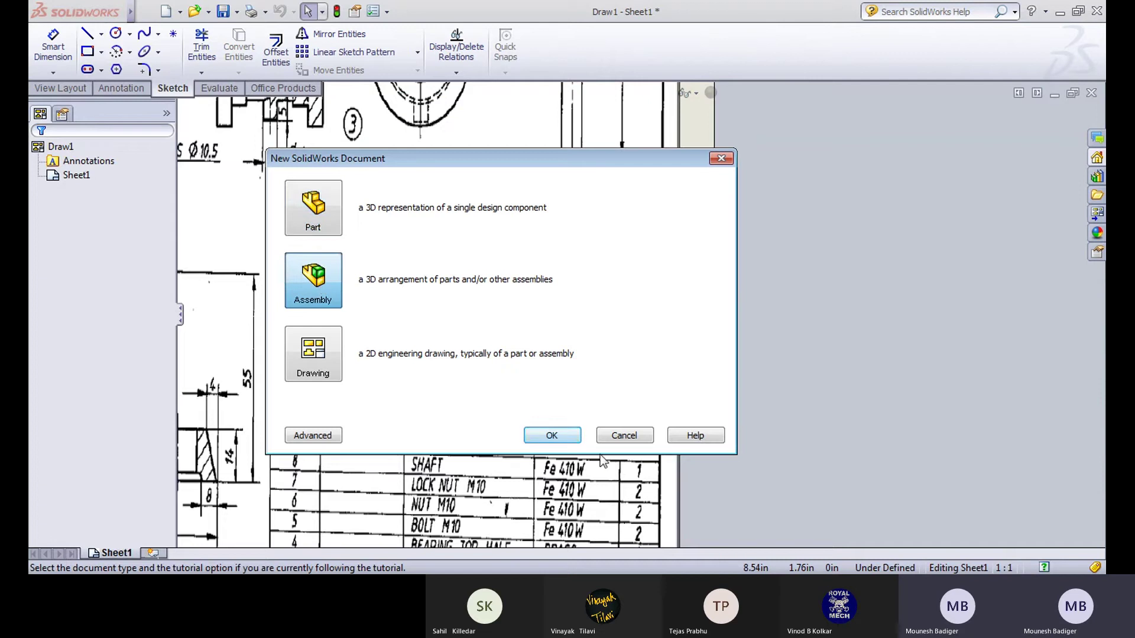
click(552, 435)
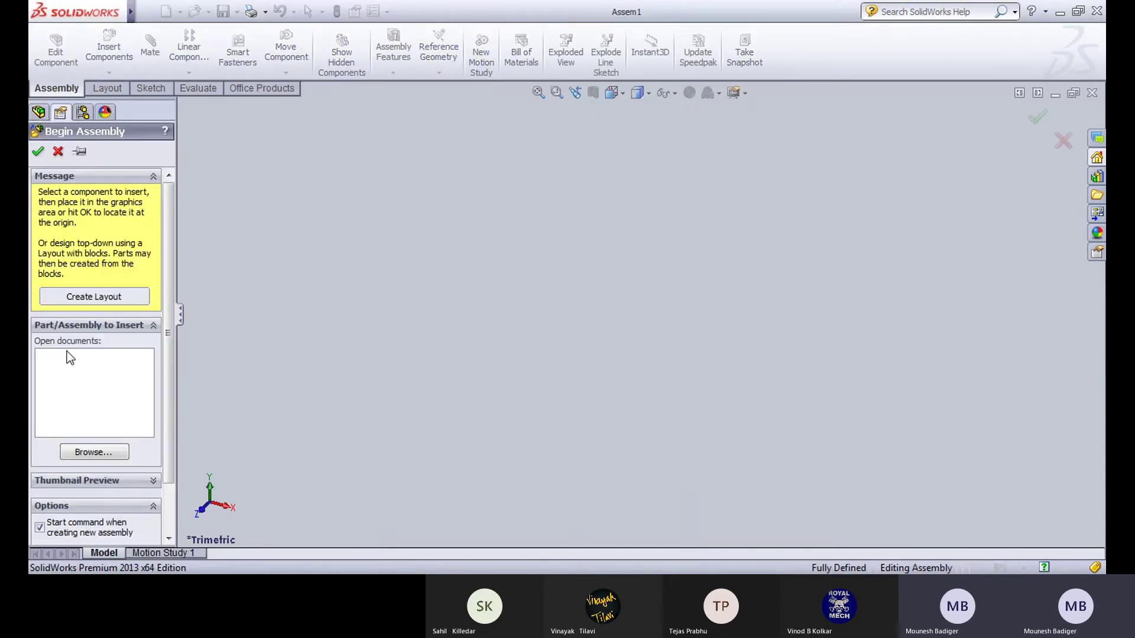
Step: Insert Part-1 and Part-2 from the Plummer Block folder, placing the cap above the base
click(115, 456)
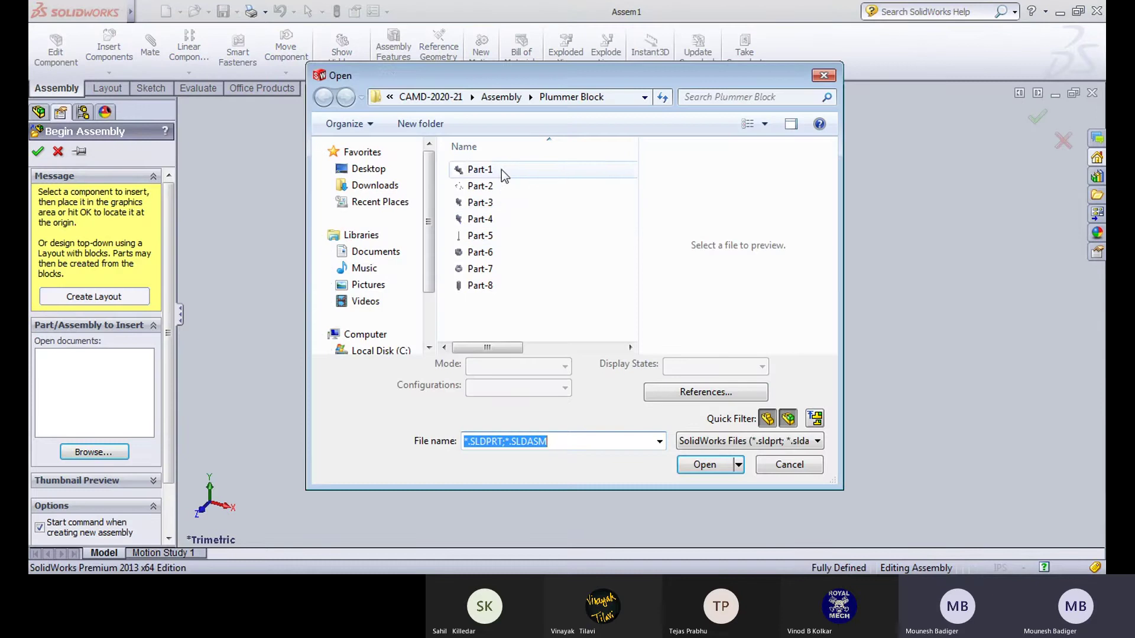
drag(494, 314, 501, 153)
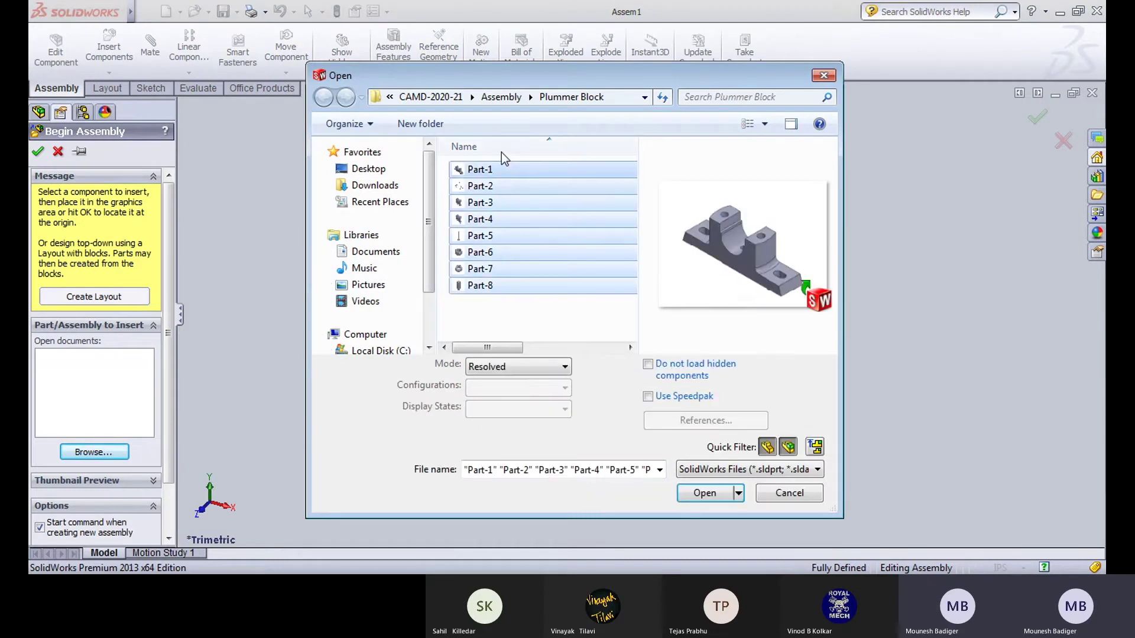
click(711, 498)
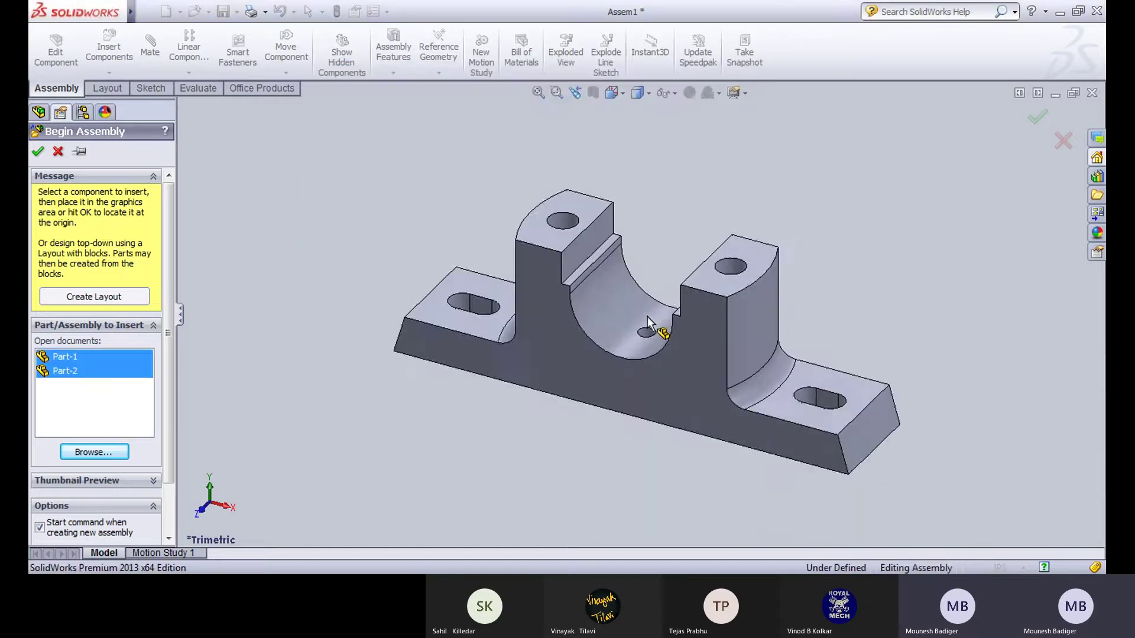
click(632, 334)
scroll(639, 340, up, 3)
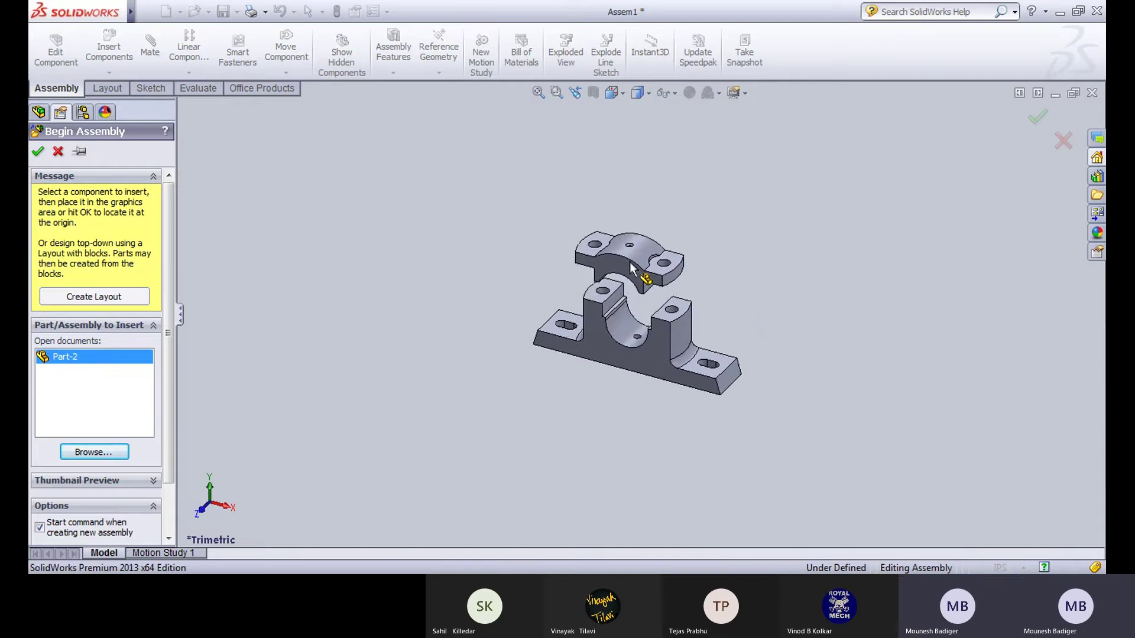
click(631, 267)
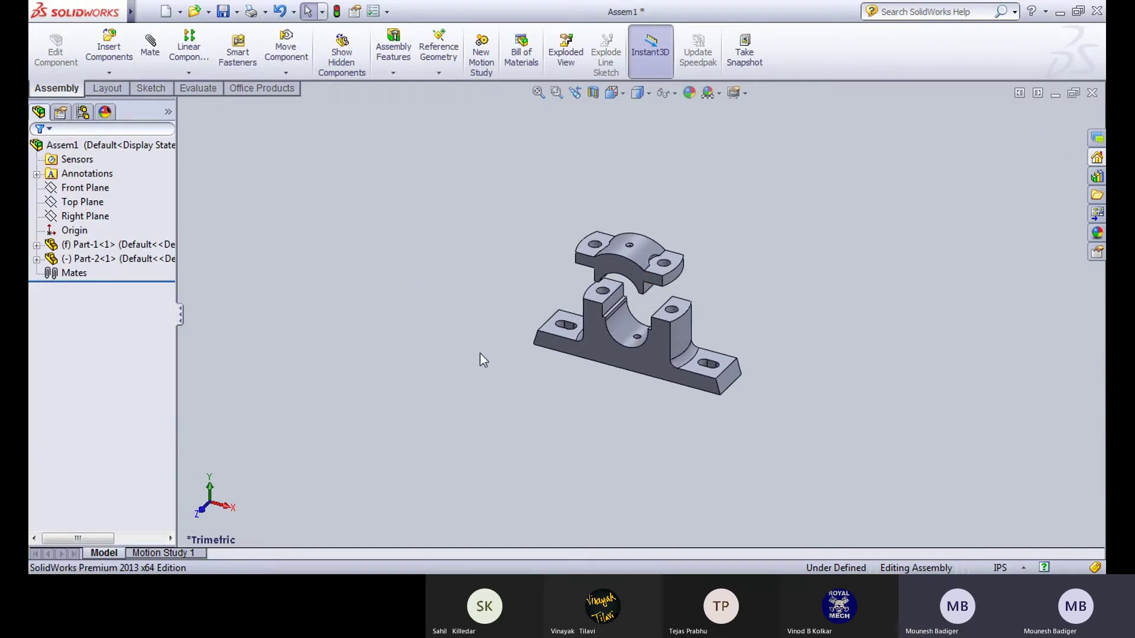
Step: Mate the curved inner face of Part-2 concentric with the semicircular bore of Part-1
middle_drag(480, 354, 525, 338)
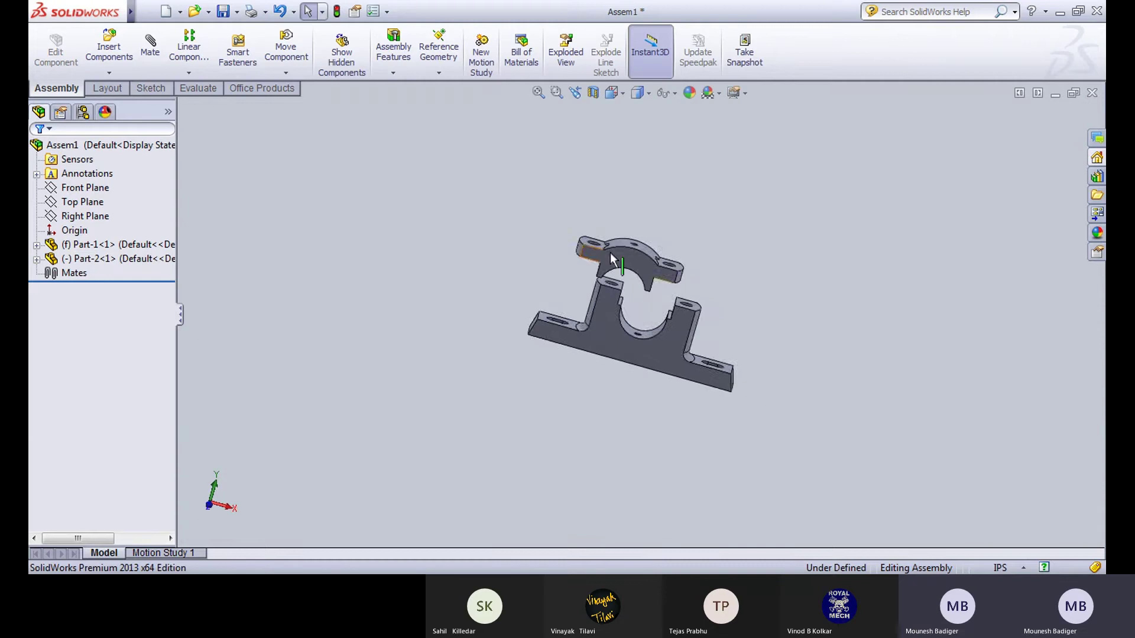
scroll(616, 284, down, 5)
scroll(479, 369, down, 2)
scroll(479, 368, up, 3)
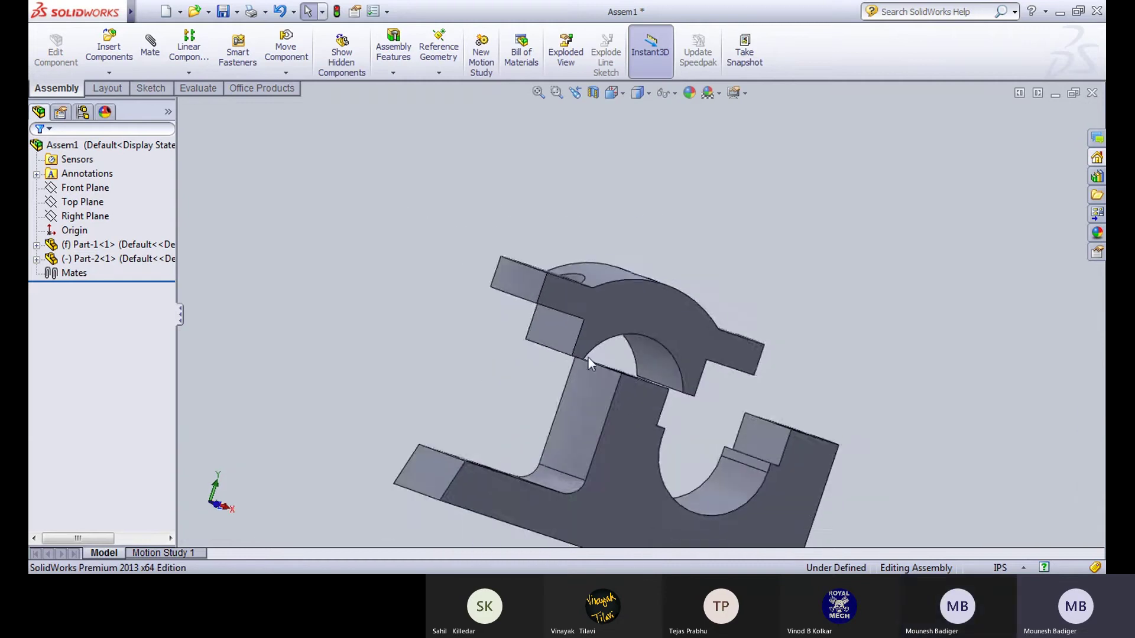
middle_drag(520, 367, 555, 321)
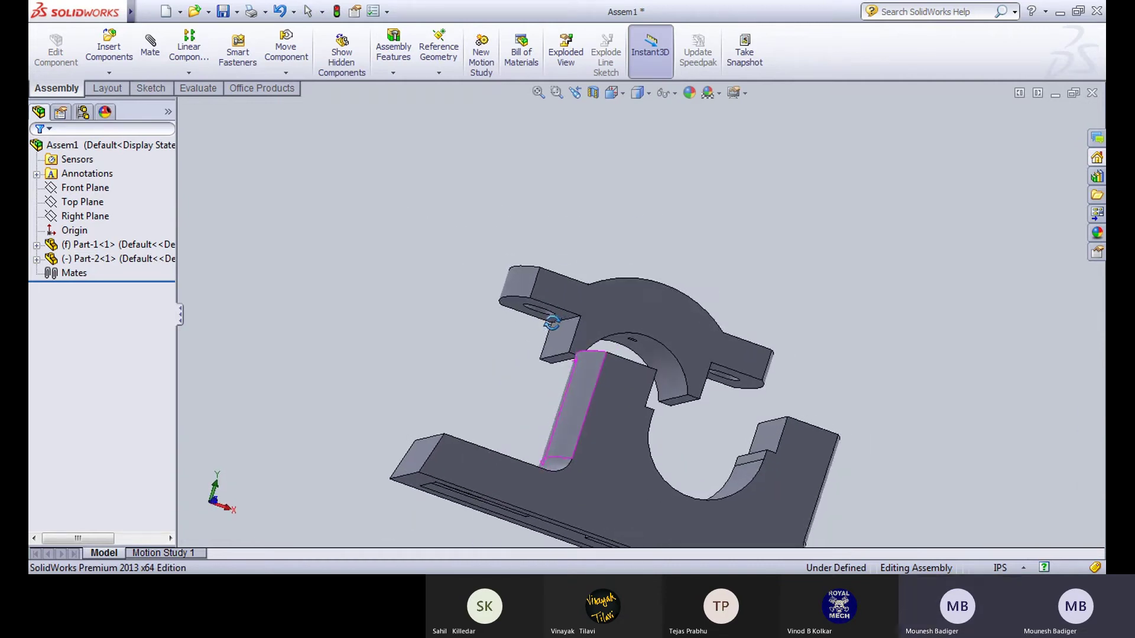
scroll(587, 359, down, 2)
mouse_move(587, 359)
middle_down()
mouse_move(575, 360)
mouse_move(587, 379)
middle_up()
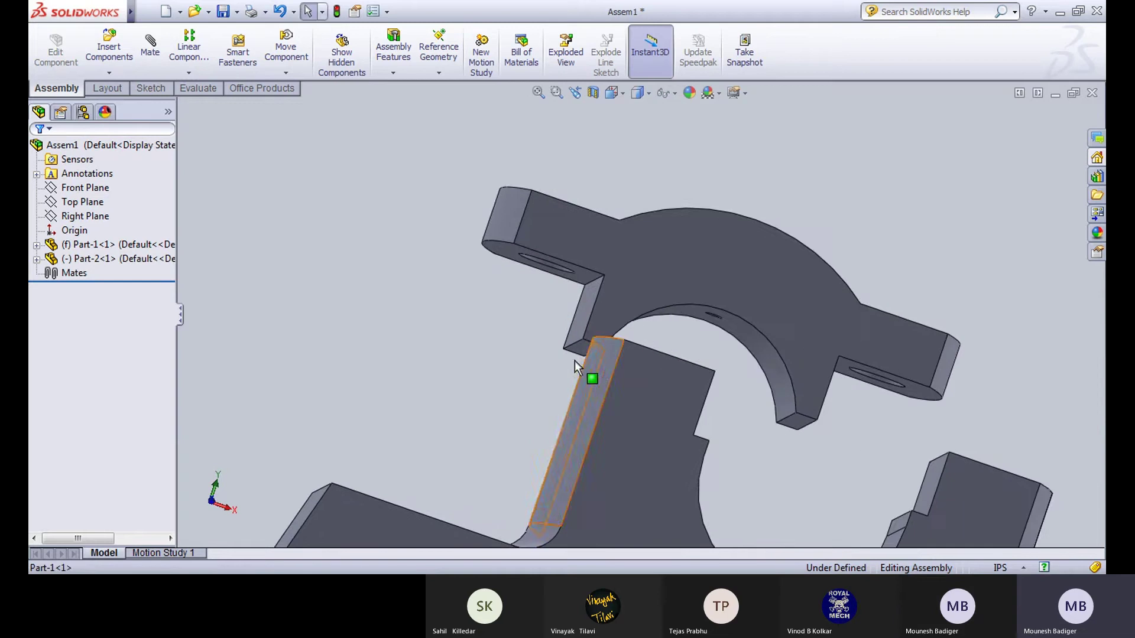
scroll(476, 330, up, 1)
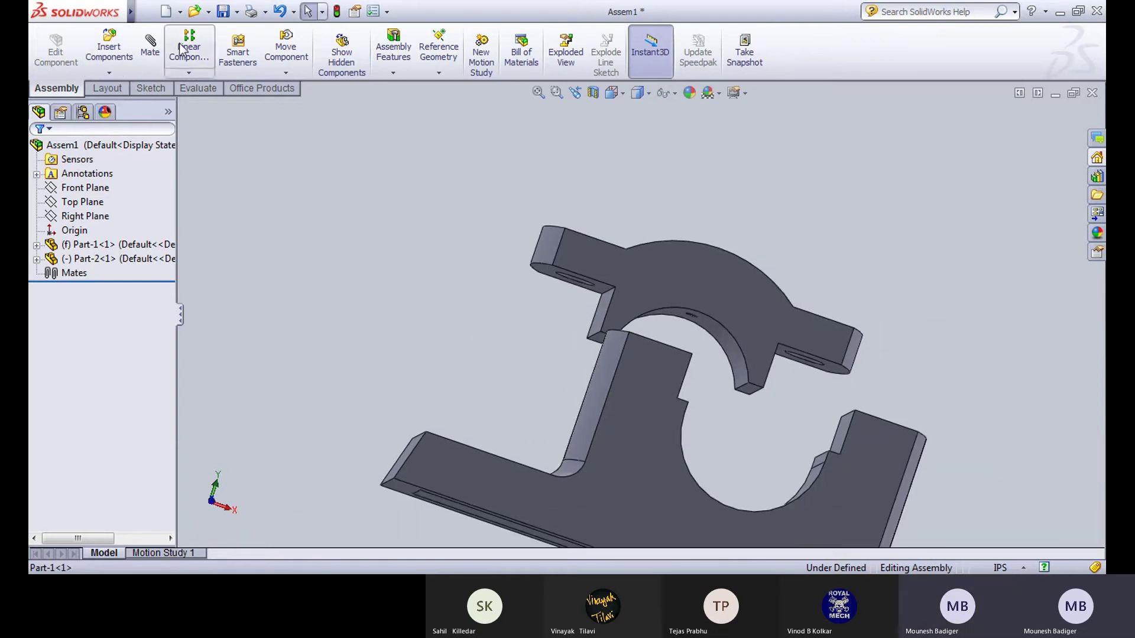
click(145, 55)
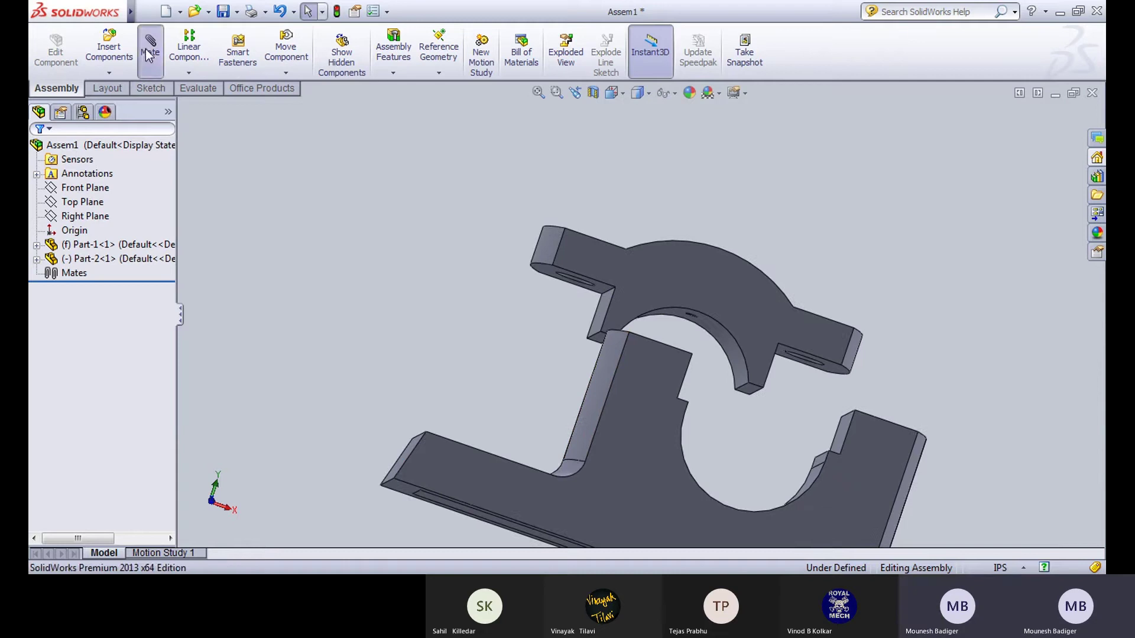
click(732, 356)
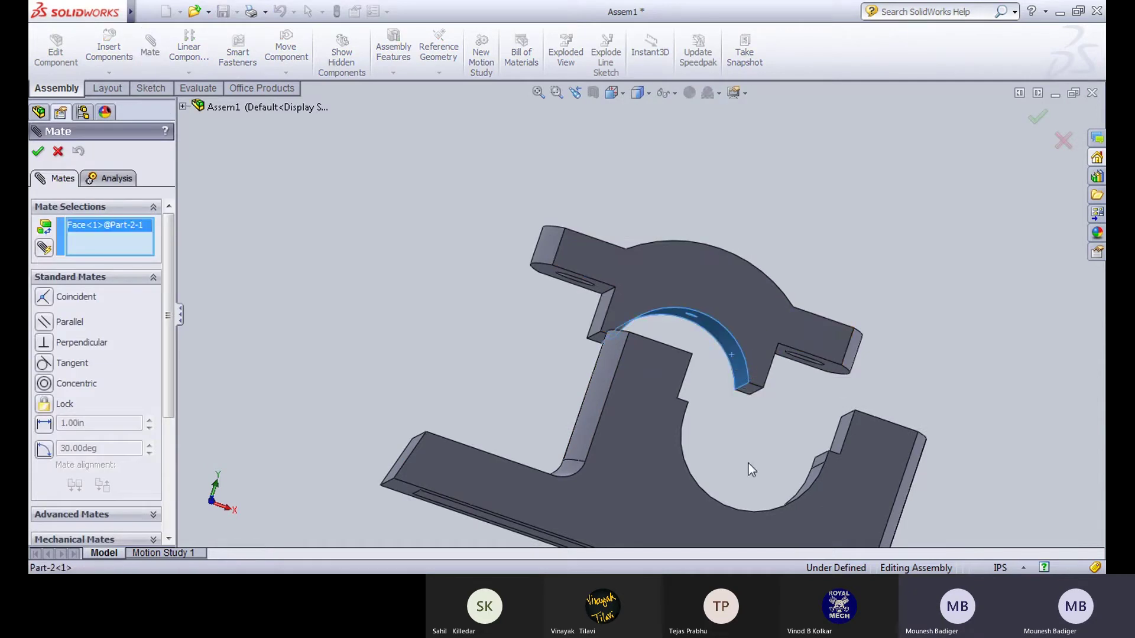
middle_drag(735, 481, 766, 473)
click(782, 486)
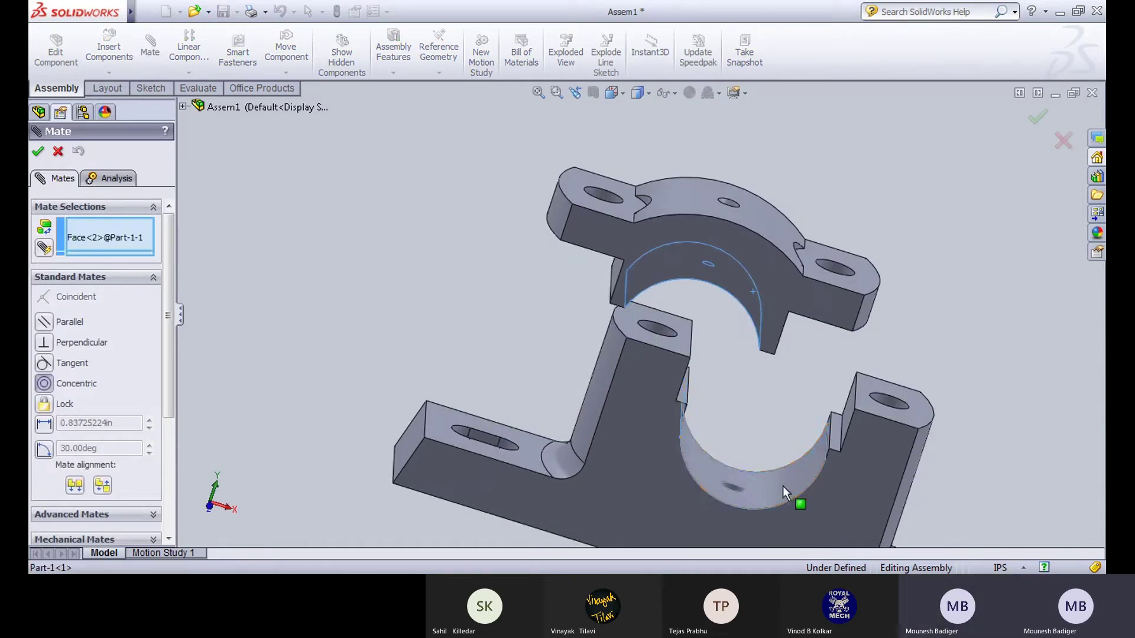
middle_drag(779, 345, 769, 315)
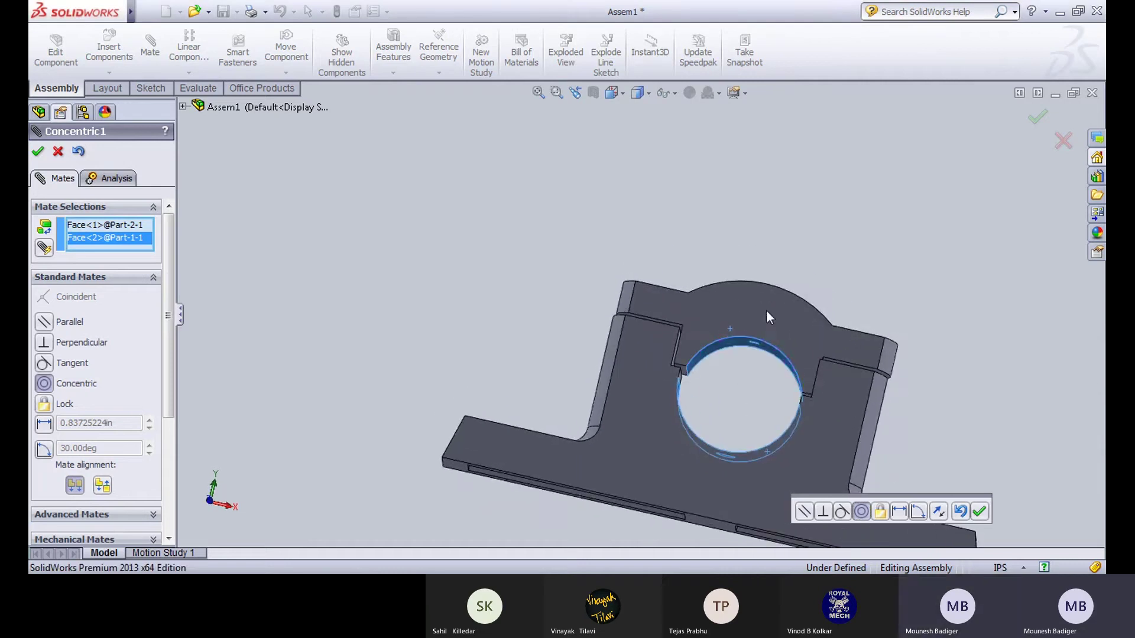
click(972, 514)
Step: Mate the front face of Part-2 flush with the front face of Part-1
middle_drag(451, 317, 605, 306)
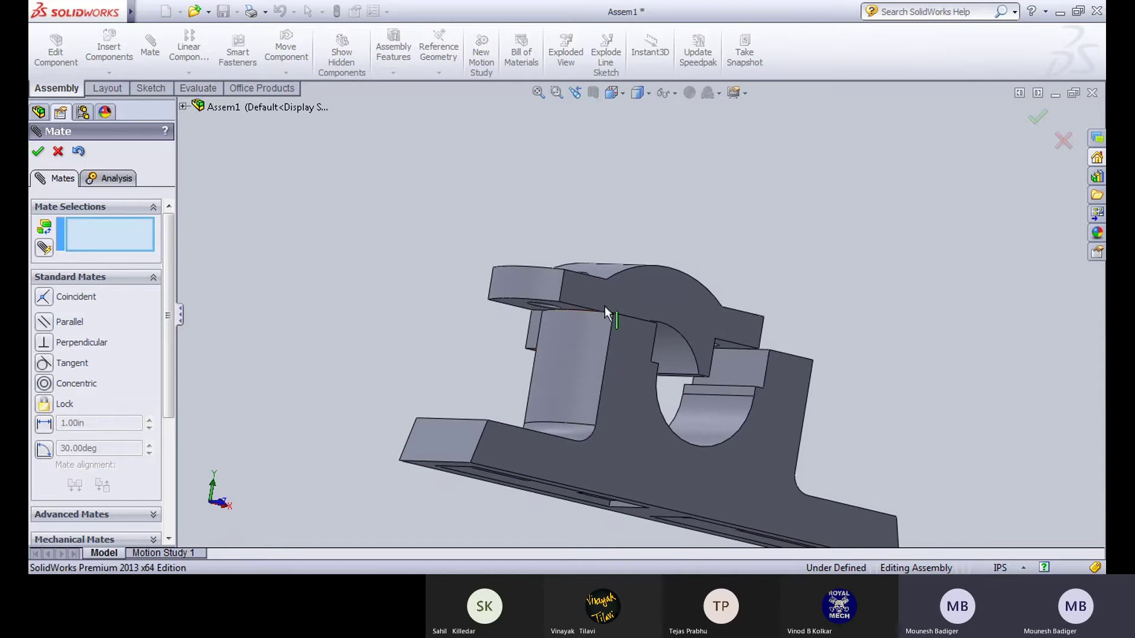
click(664, 293)
click(630, 444)
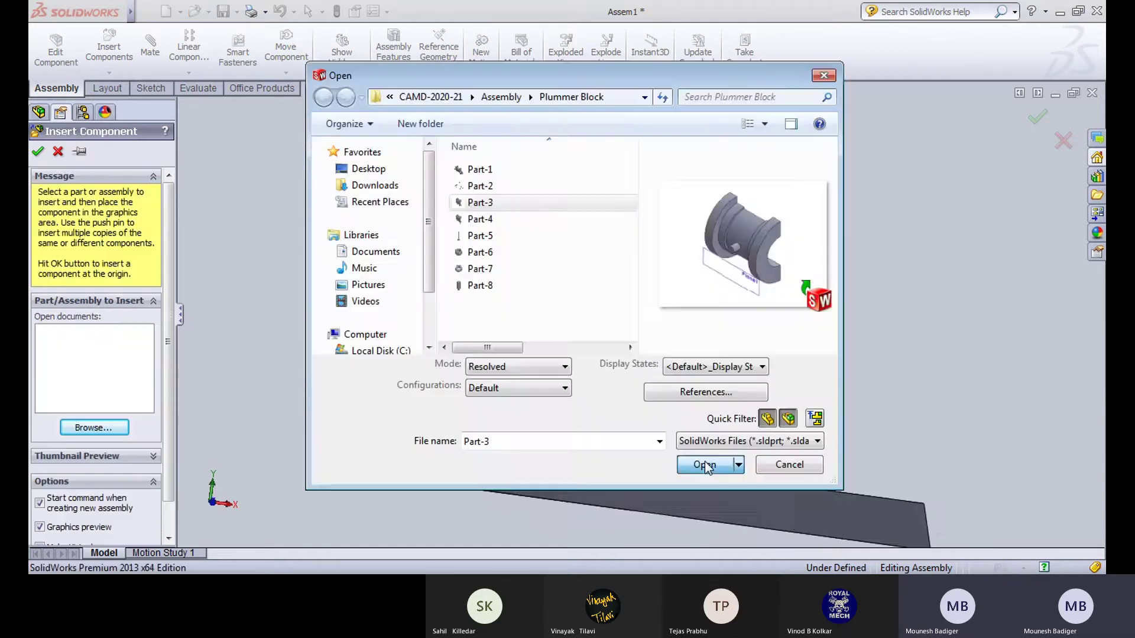
Step: Insert Part-3 and place it beside the base and cap
click(764, 392)
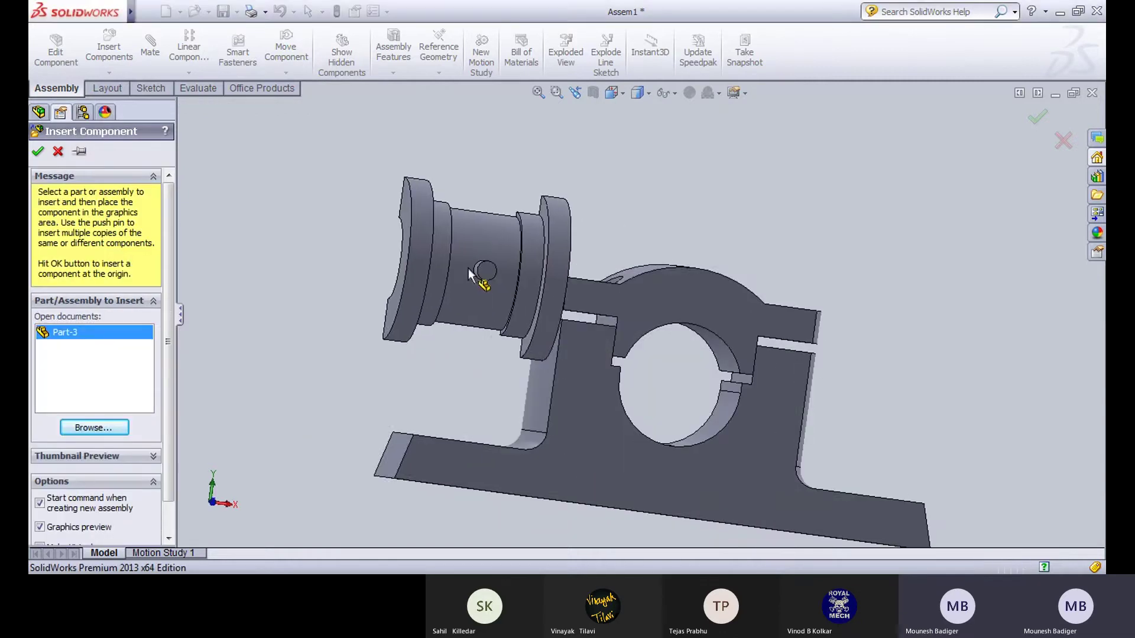
click(403, 262)
middle_drag(499, 240, 467, 287)
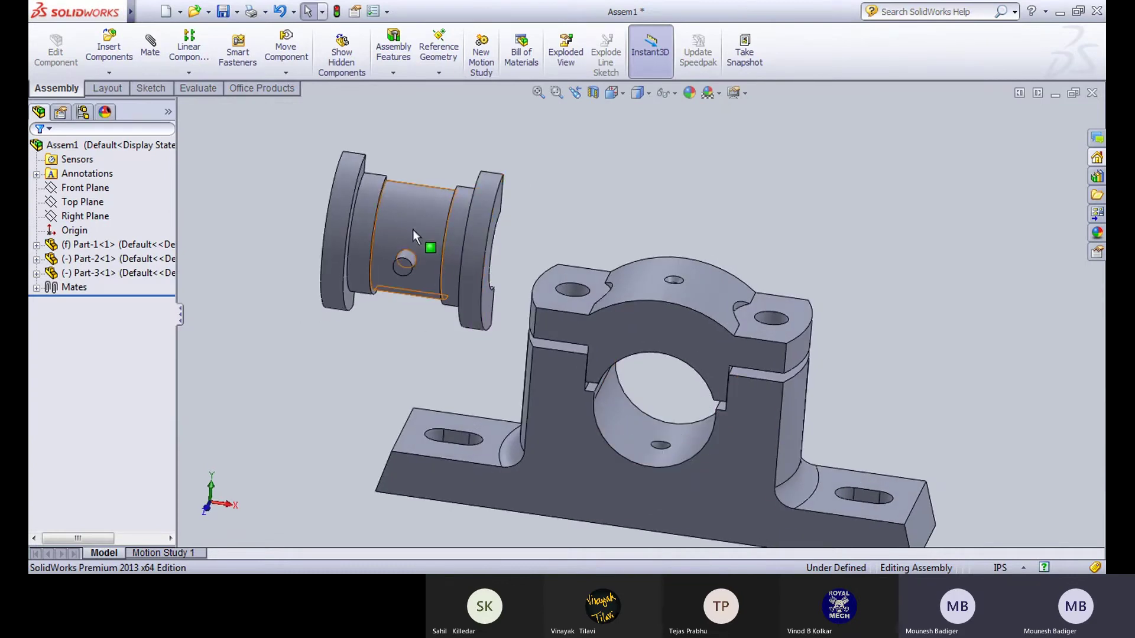
Step: Try to mate Part-3's locating pin concentric with the dowel hole in Part-1's bore
click(150, 47)
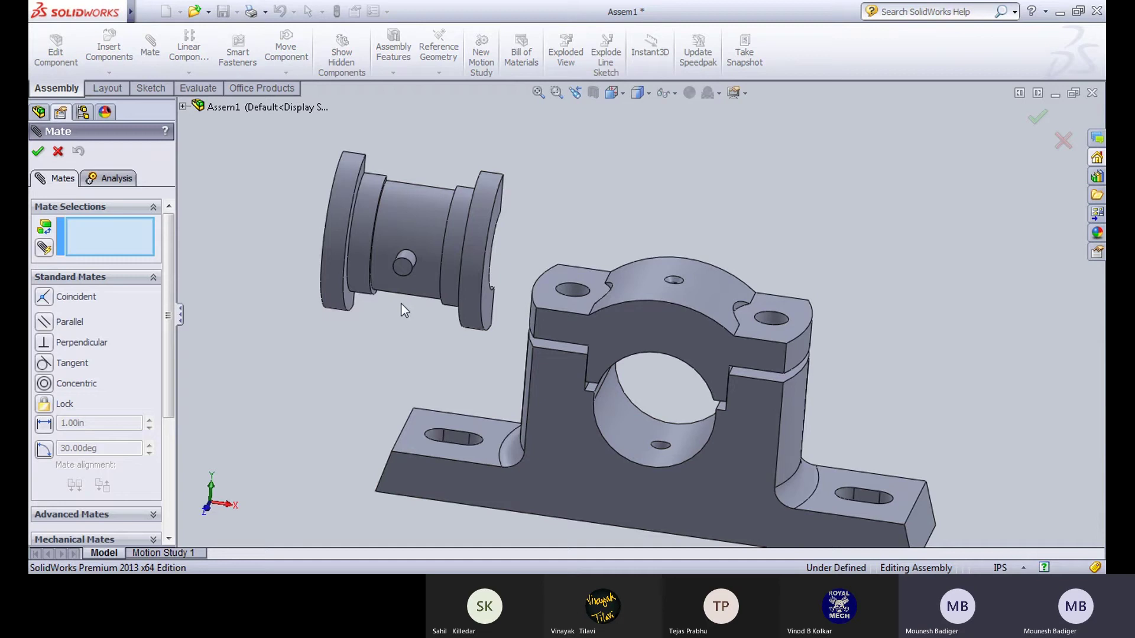
click(406, 251)
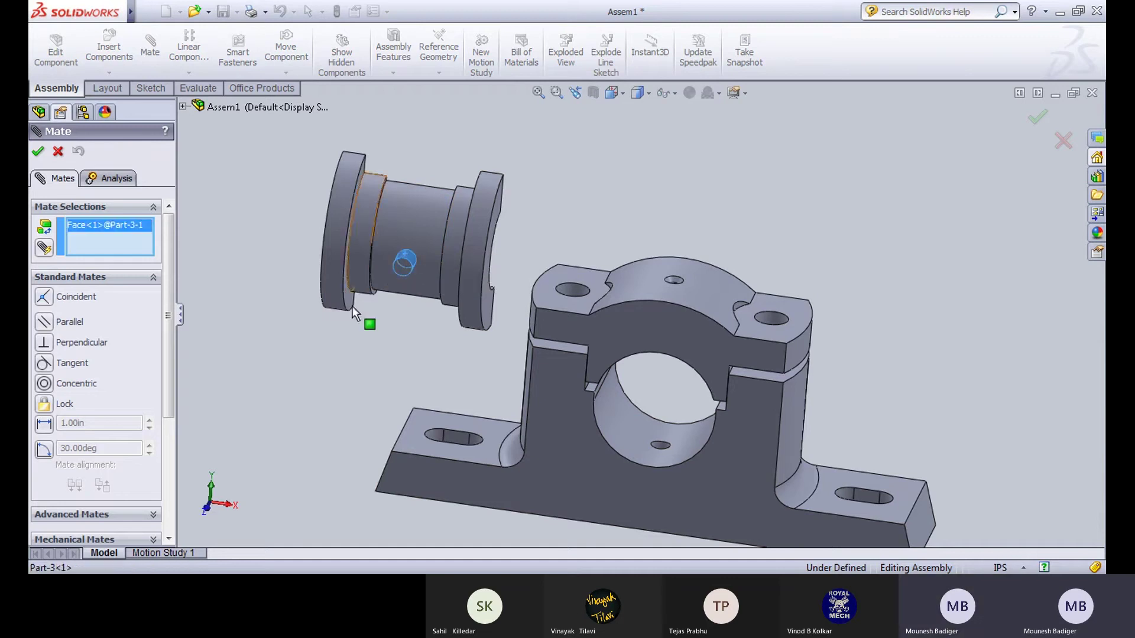
scroll(661, 445, down, 5)
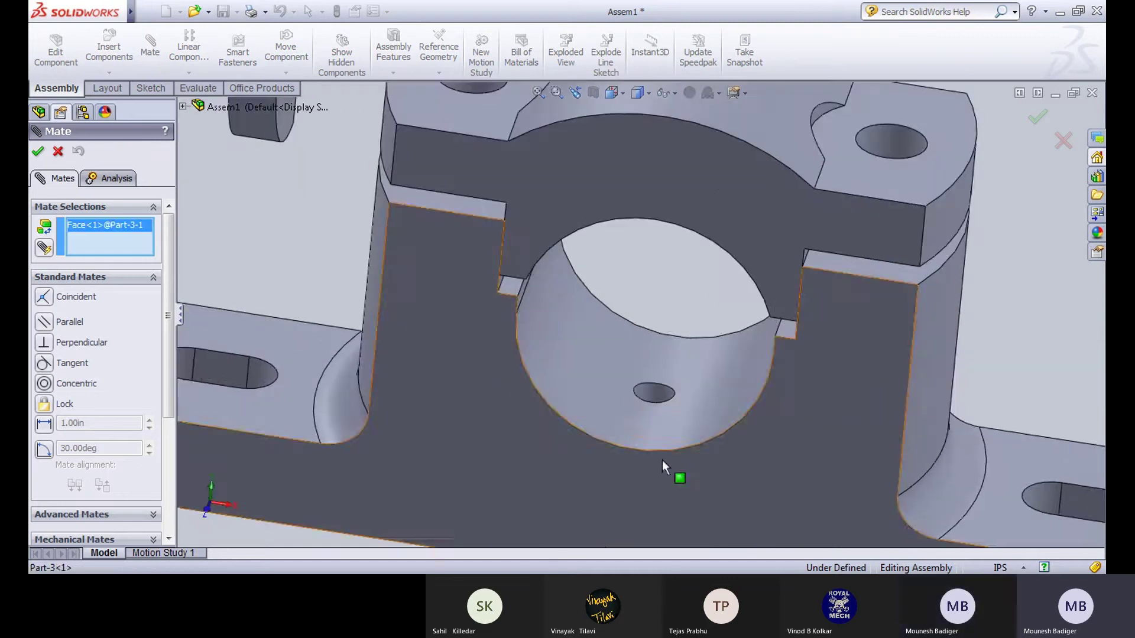
click(649, 392)
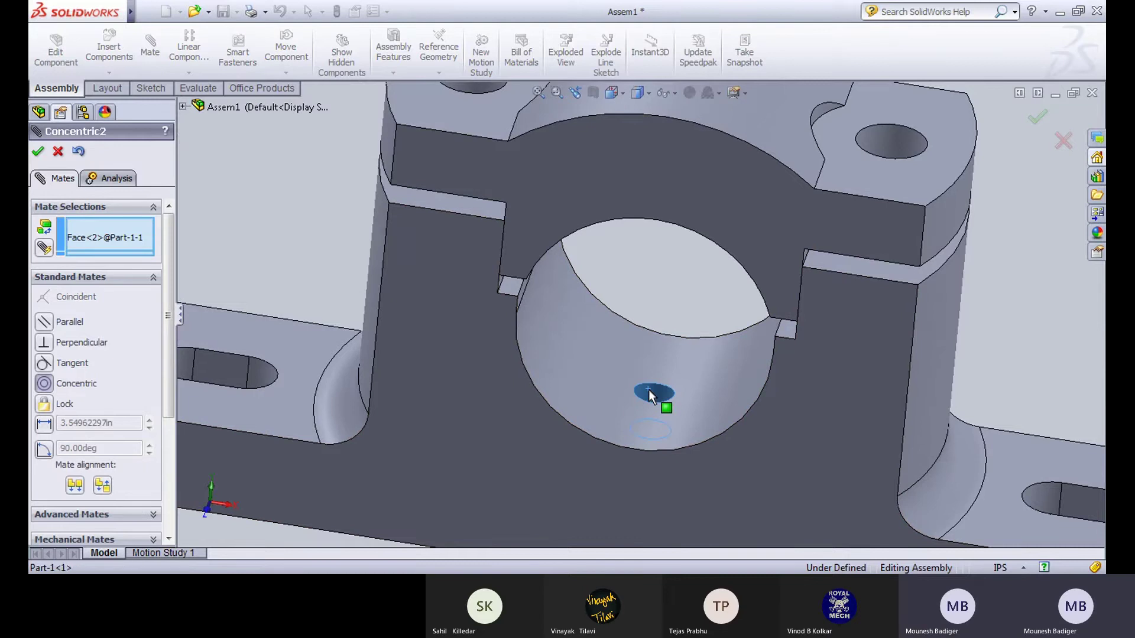
scroll(648, 390, up, 5)
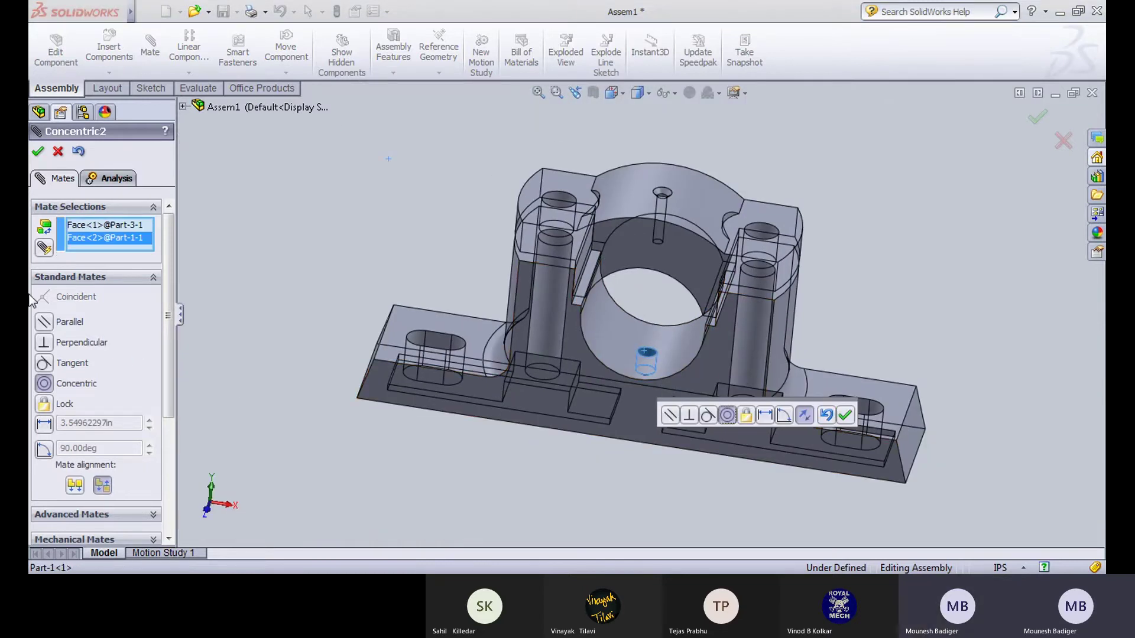
click(828, 417)
Step: Mate Part-3's outer cylindrical face concentric with the bore of Part-1
click(393, 116)
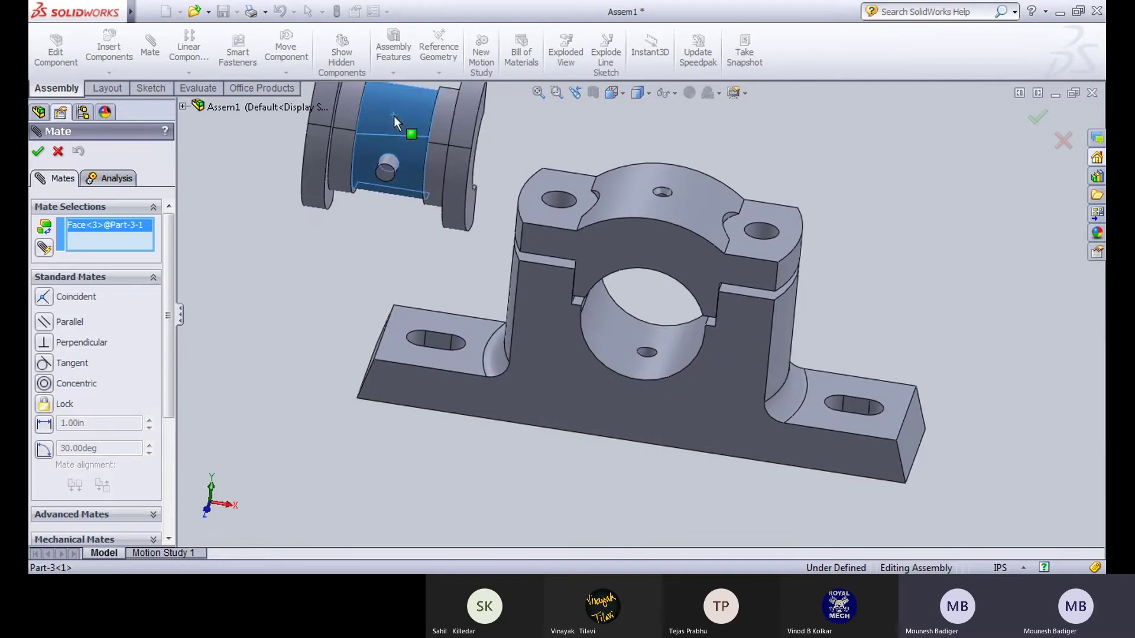
click(621, 333)
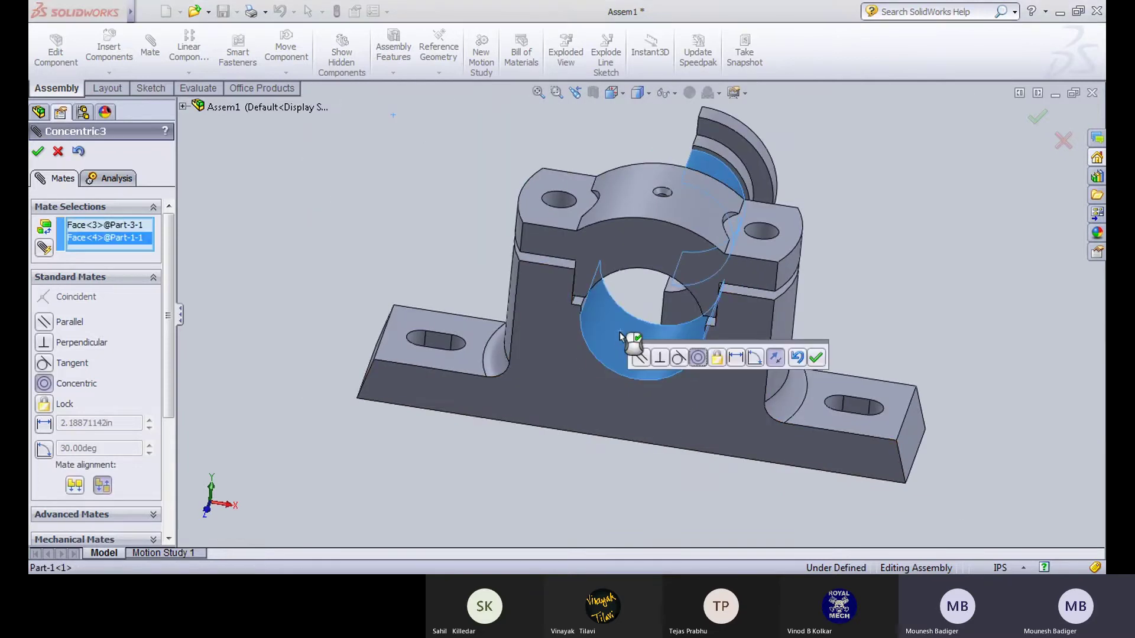
click(816, 357)
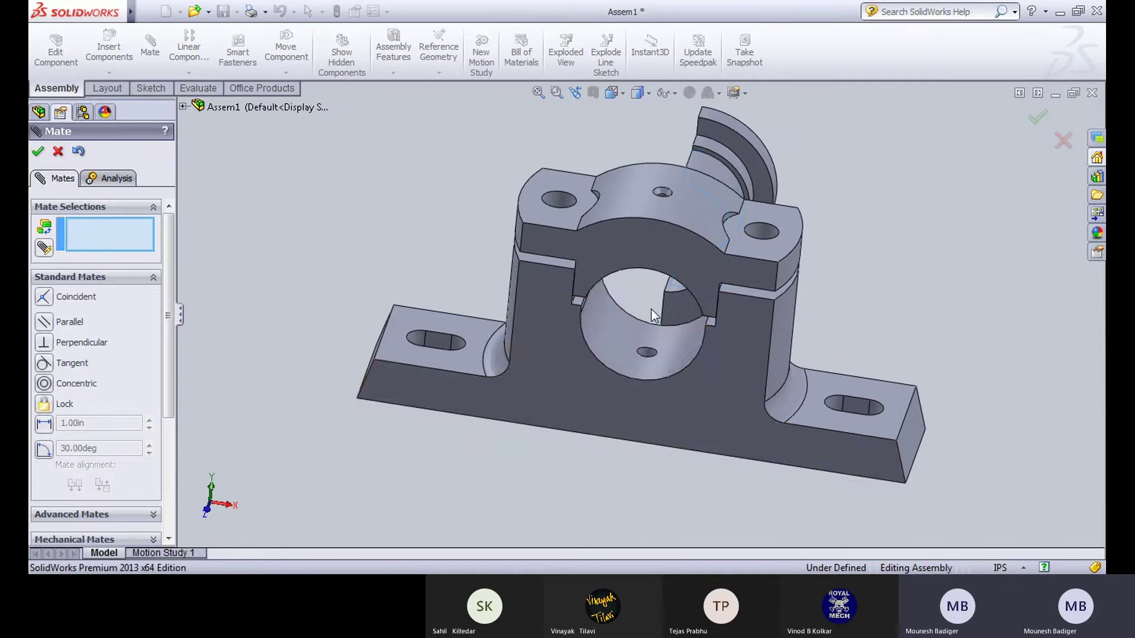
Step: Mate Part-3's locating pin concentric with the 6 mm dowel hole in Part-1, seating the lower bearing half
middle_drag(653, 316, 700, 235)
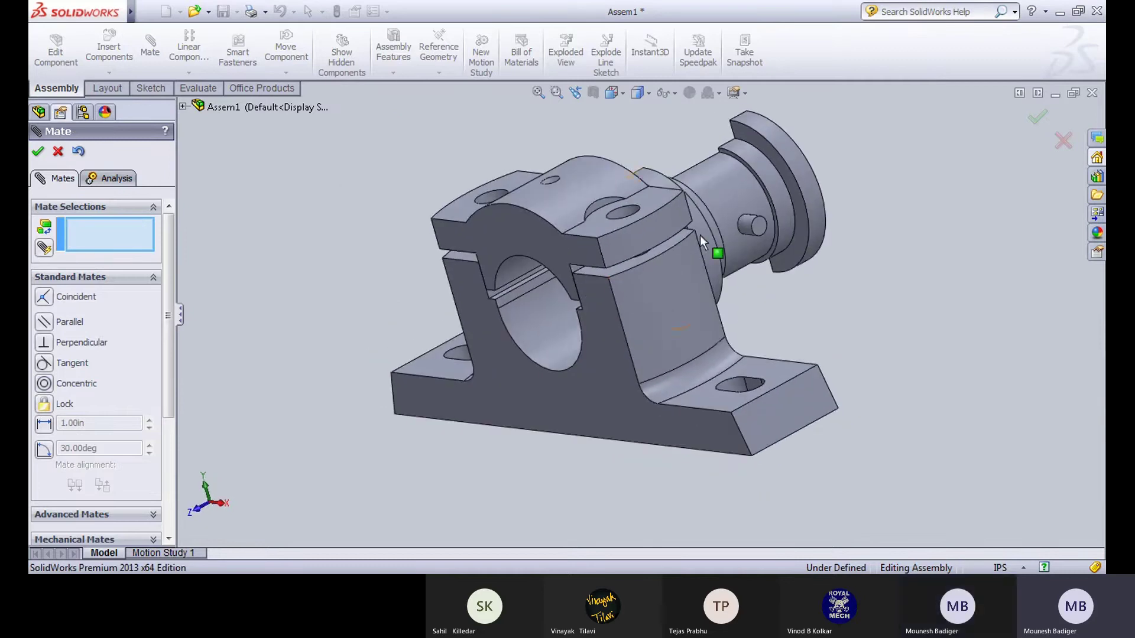
click(743, 228)
middle_drag(704, 255, 562, 328)
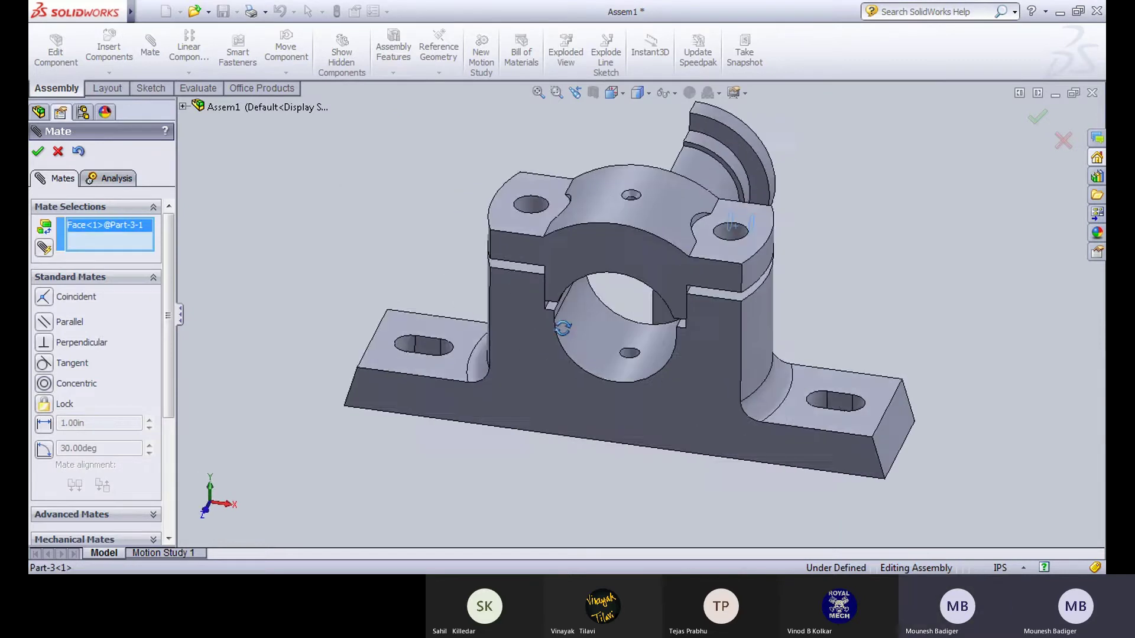
scroll(636, 357, down, 6)
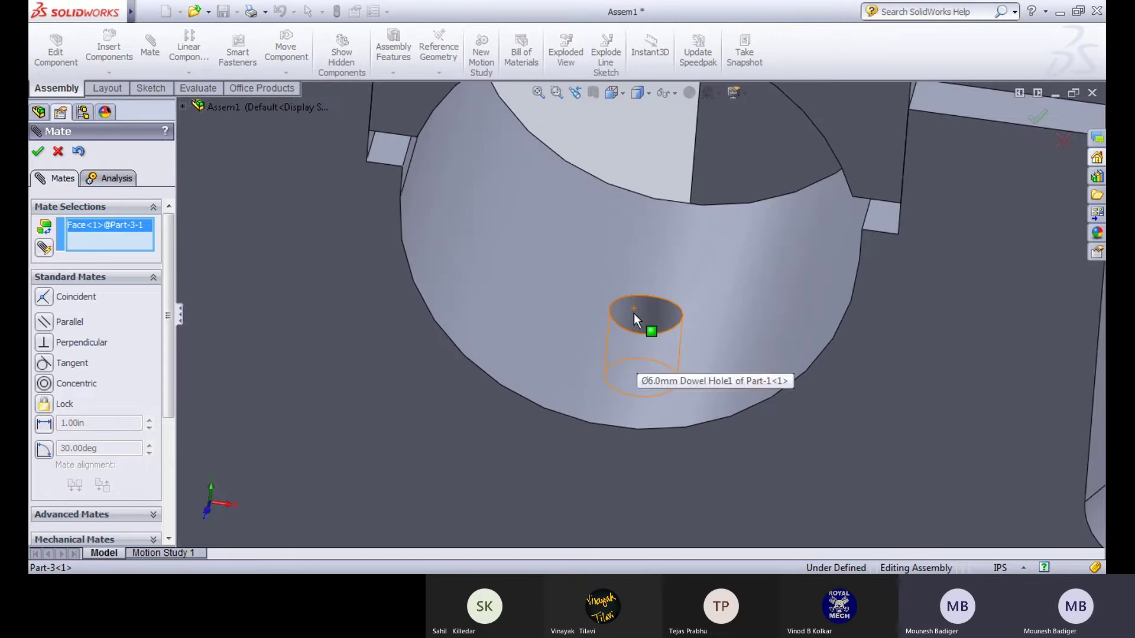
click(633, 313)
scroll(634, 312, up, 7)
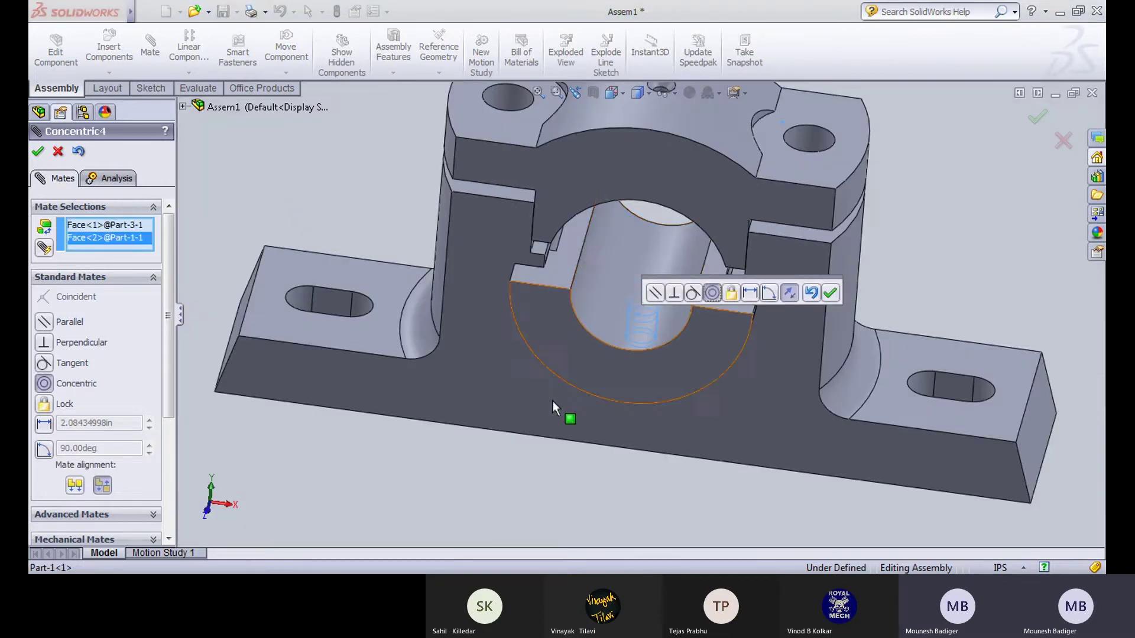
scroll(553, 402, up, 2)
middle_drag(487, 446, 523, 359)
click(833, 296)
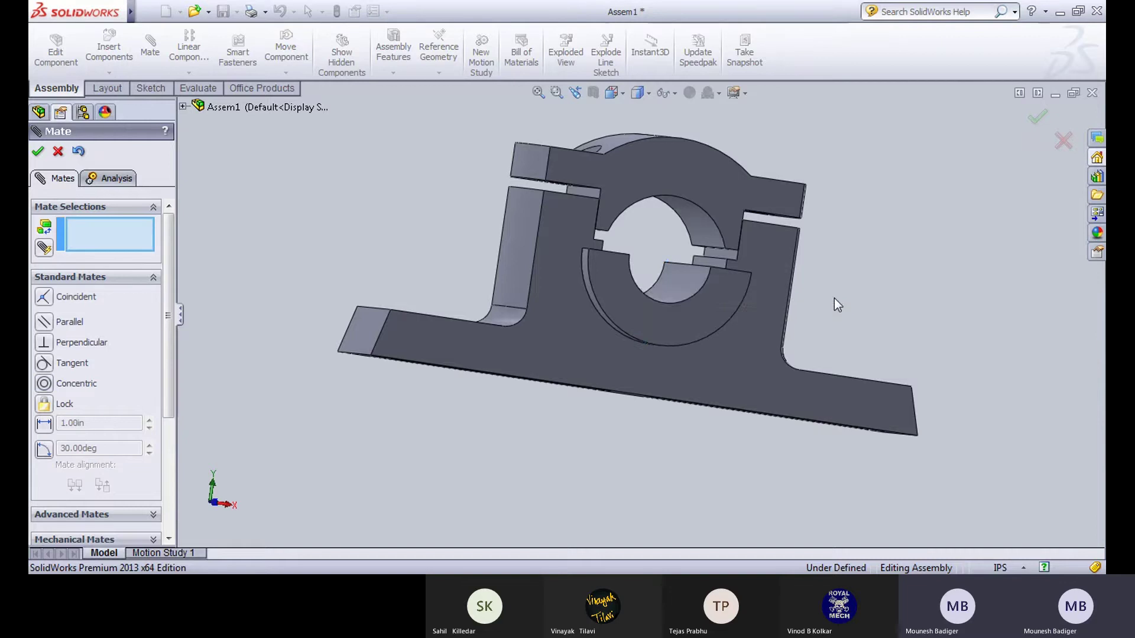
middle_drag(834, 299, 764, 271)
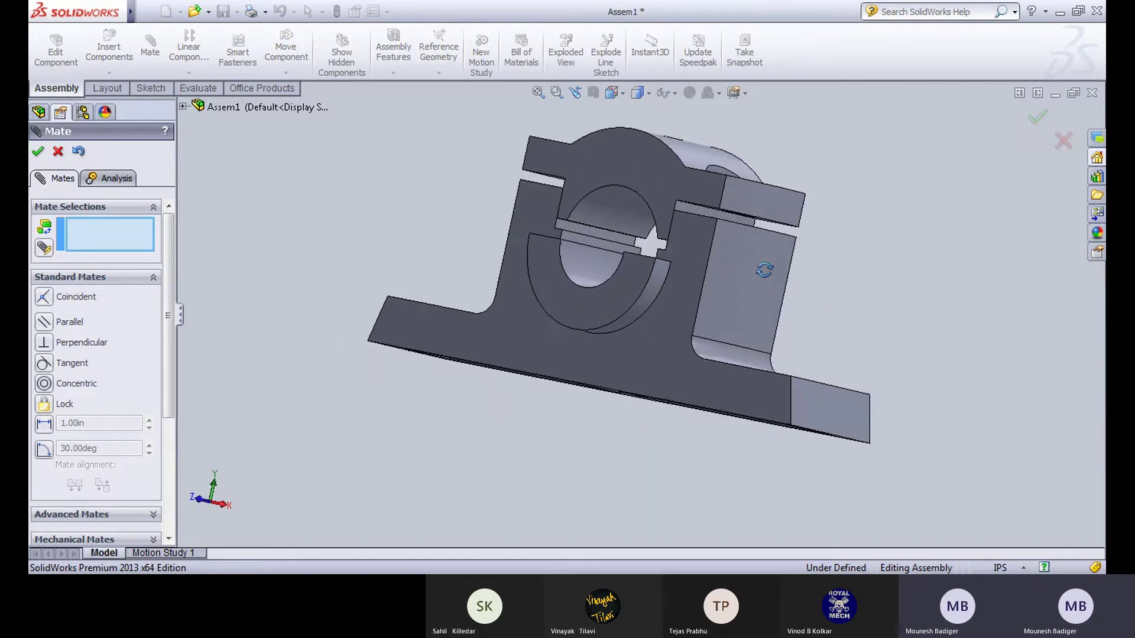
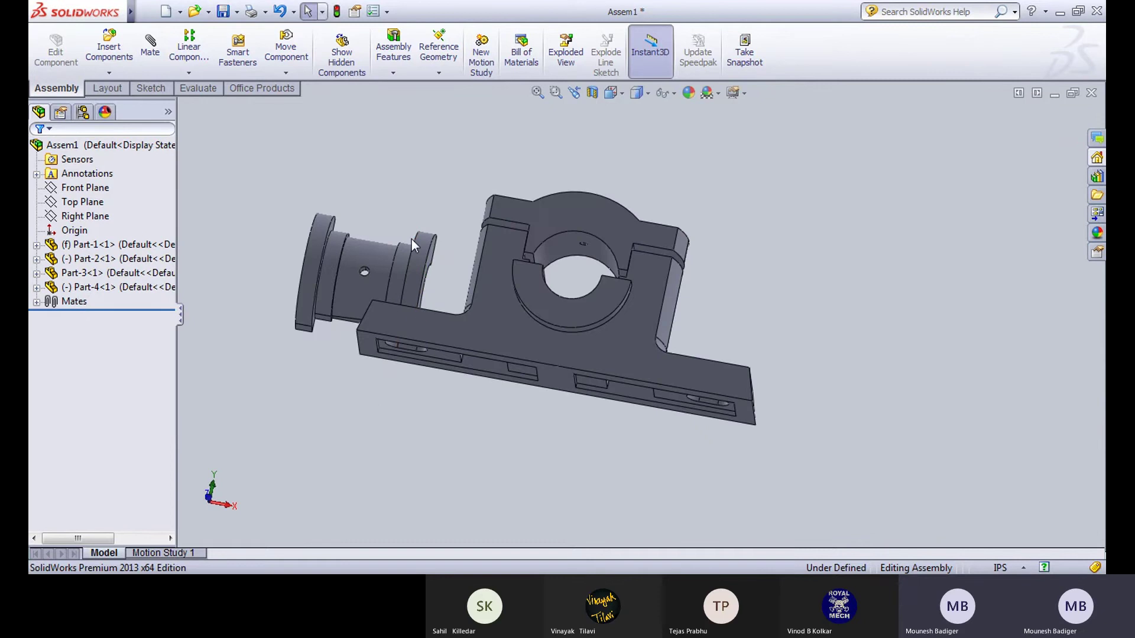
middle_drag(412, 240, 508, 275)
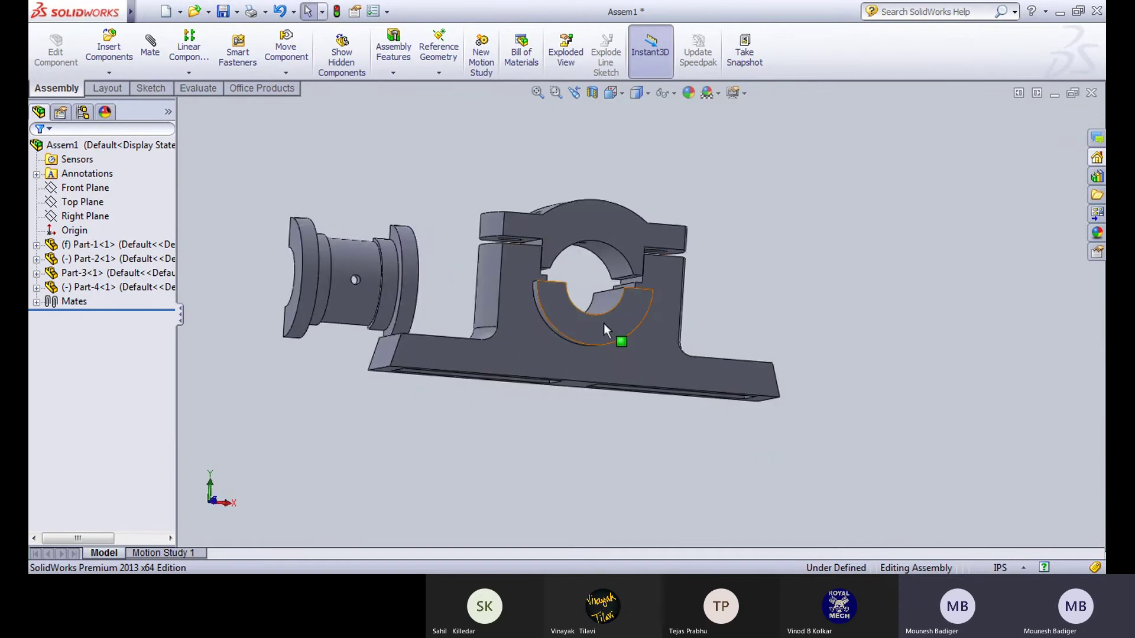
click(587, 326)
click(541, 439)
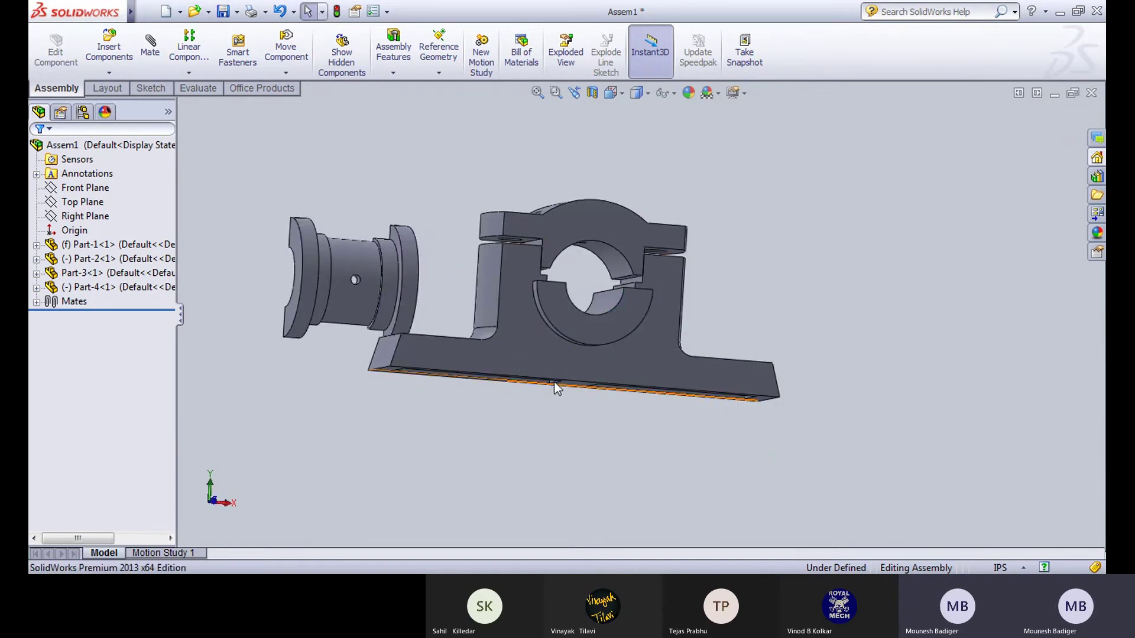
Step: Mate Part-4's outer cylindrical face concentric with the bore of the cap, Part-2
scroll(562, 355, down, 5)
middle_drag(577, 323, 550, 380)
scroll(558, 357, up, 3)
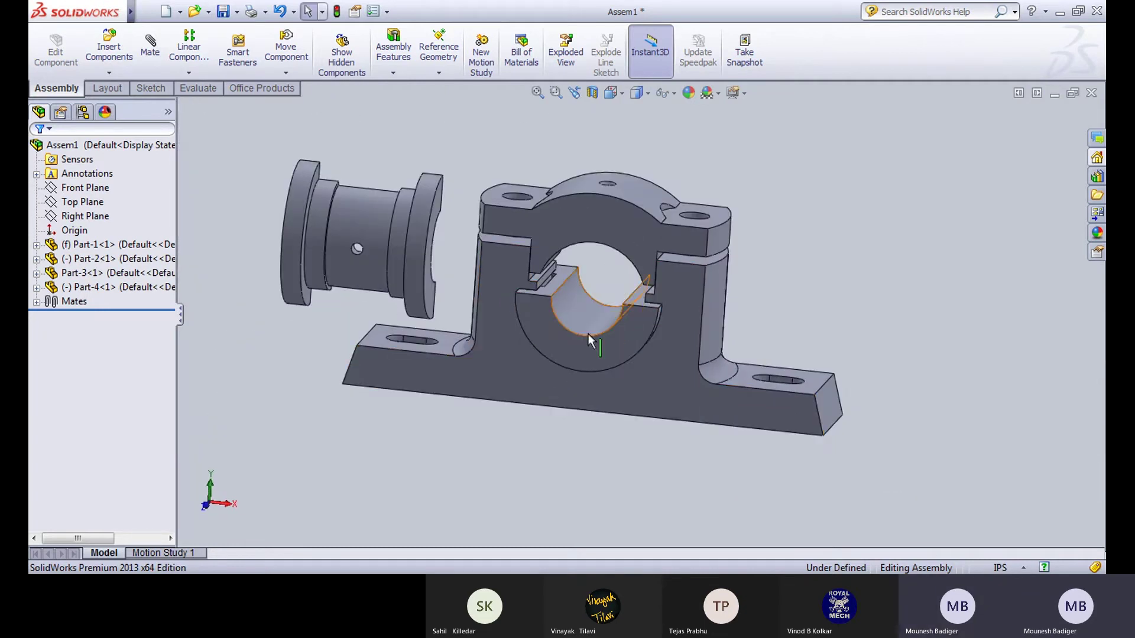
middle_drag(465, 290, 476, 288)
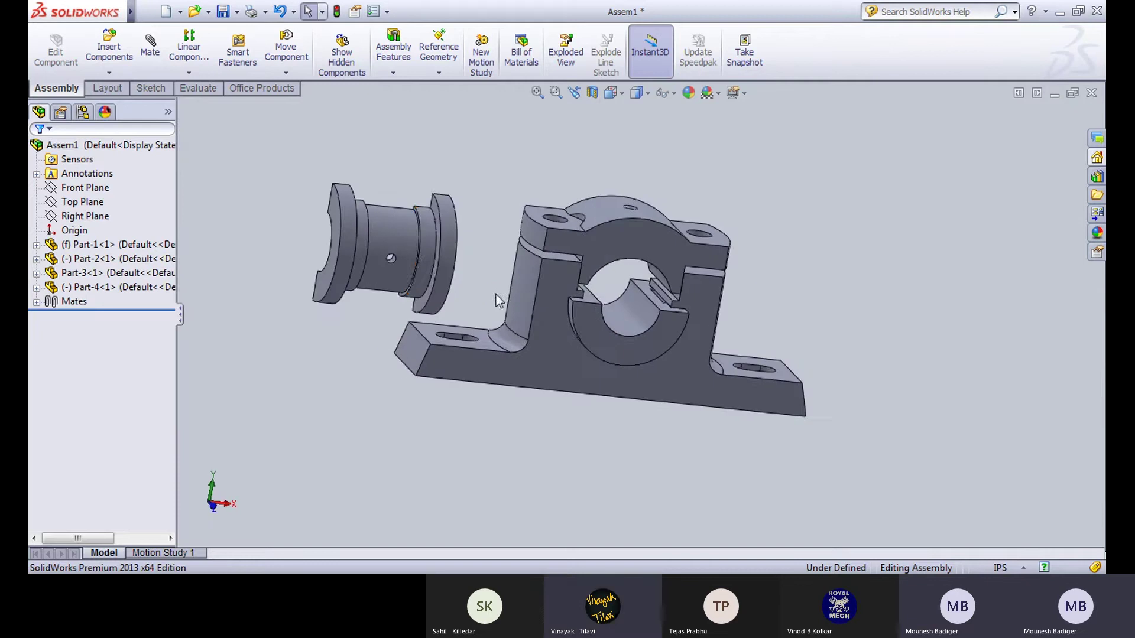
scroll(479, 269, down, 2)
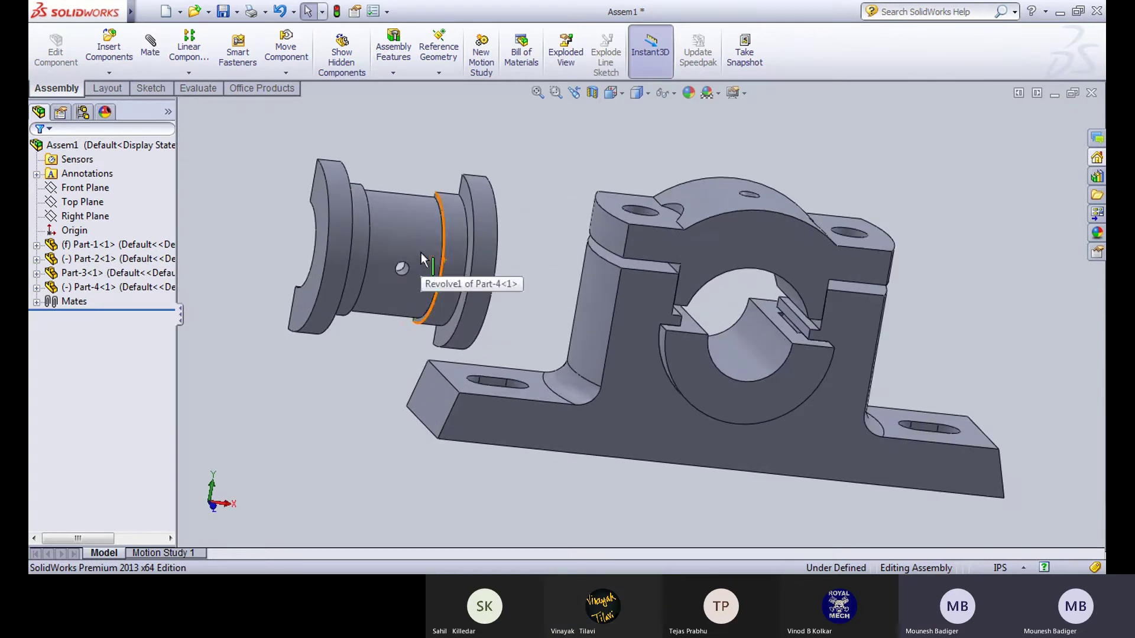
click(150, 46)
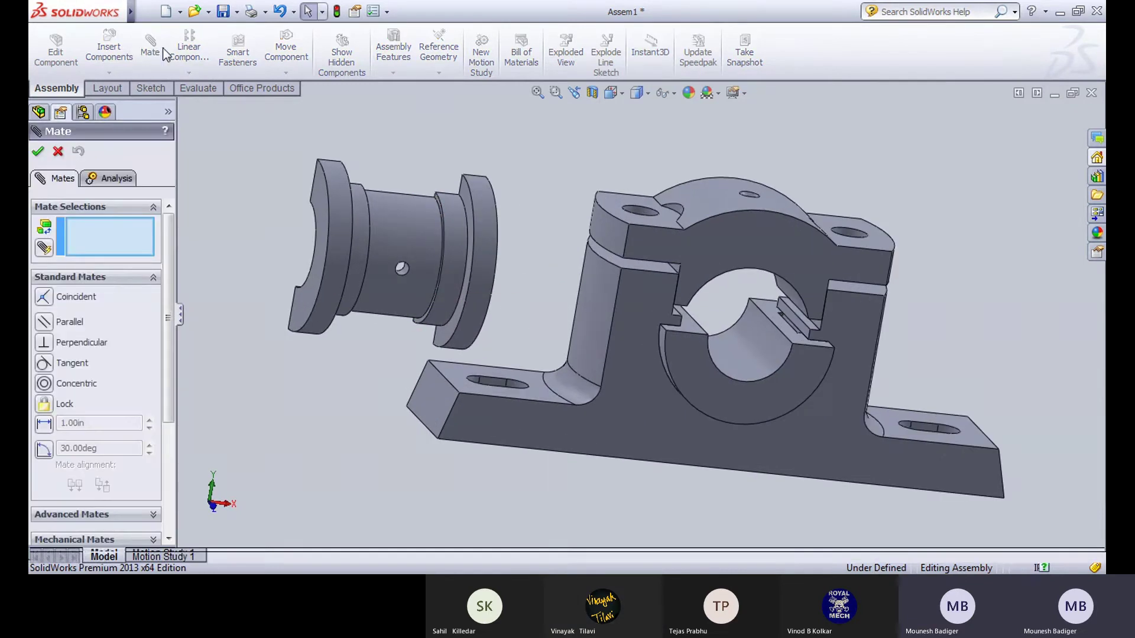
click(414, 225)
middle_drag(828, 323, 751, 228)
click(752, 233)
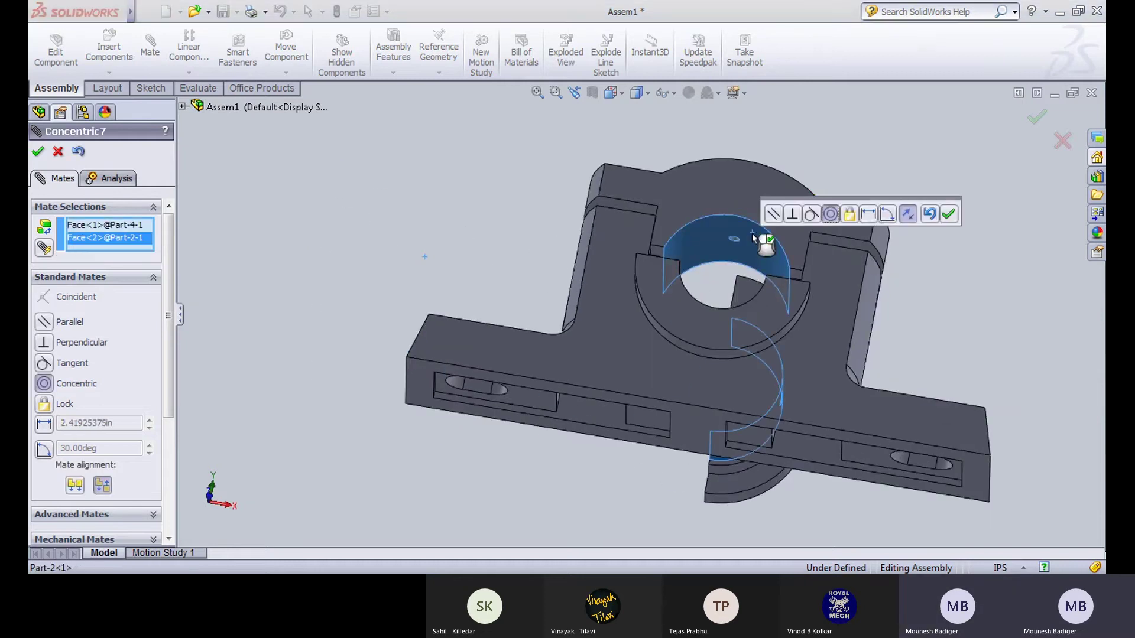
click(946, 217)
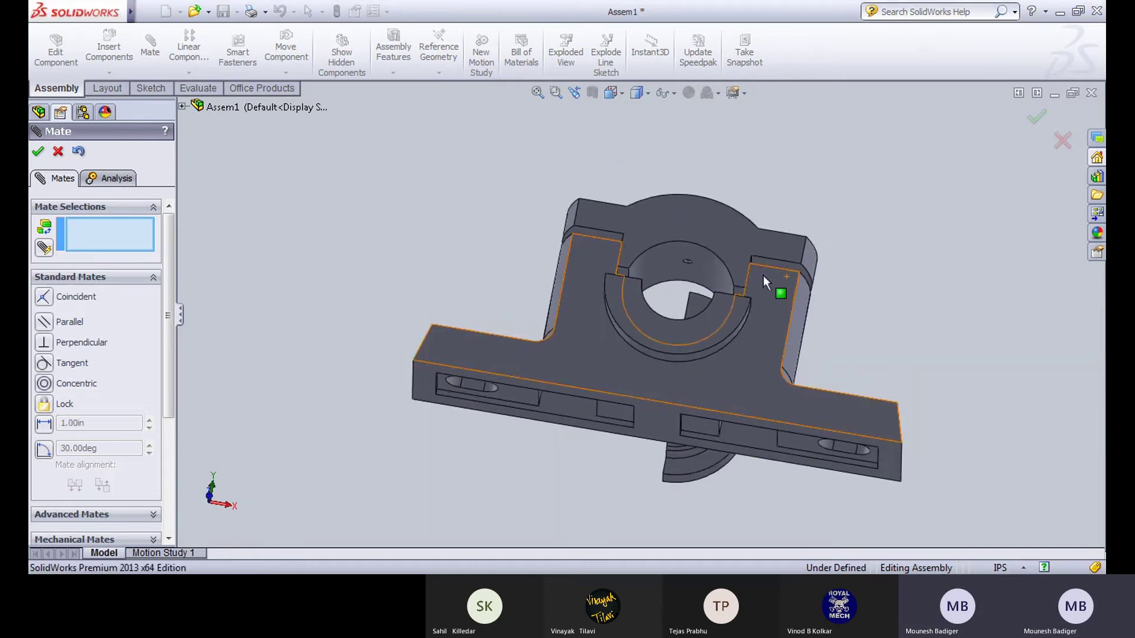
Step: Mate Part-4's radial hole concentric with the hole in Part-2's bore, flipping the alignment to seat the upper bearing half
scroll(550, 314, up, 5)
scroll(550, 314, down, 5)
middle_drag(549, 314, 619, 289)
scroll(662, 284, up, 5)
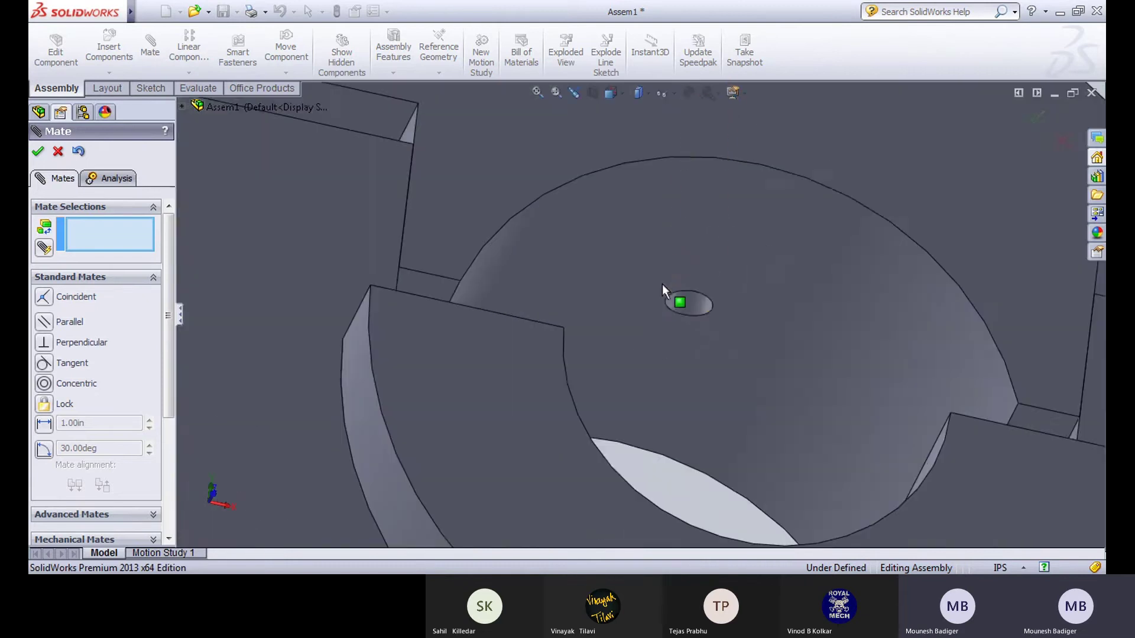
click(688, 305)
scroll(691, 308, down, 10)
middle_drag(420, 330, 296, 362)
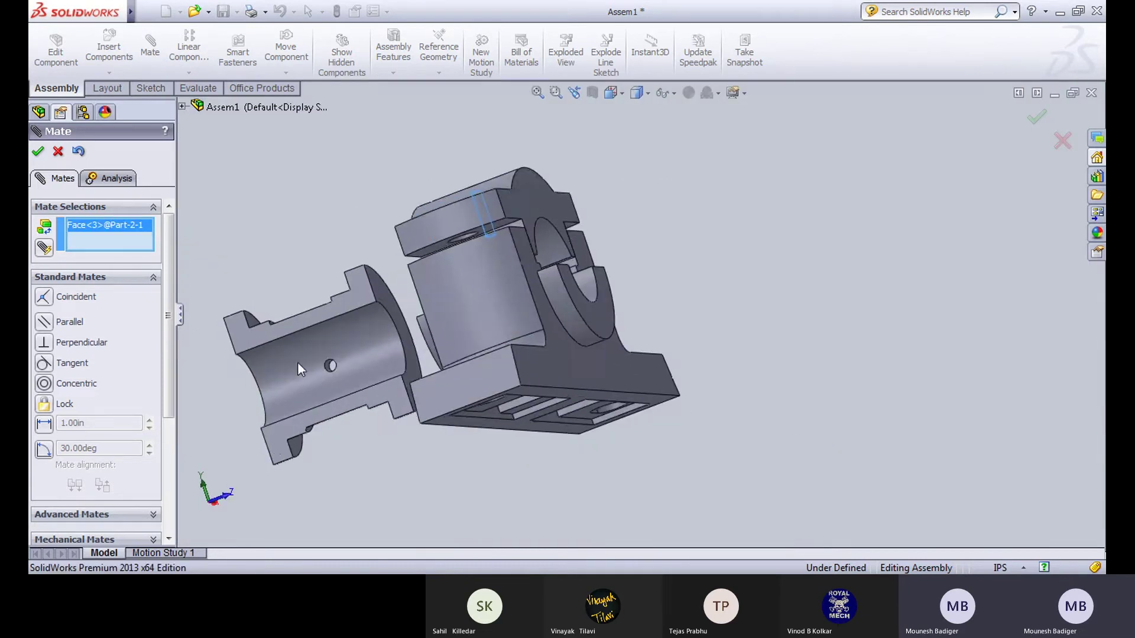
scroll(436, 355, up, 8)
click(430, 349)
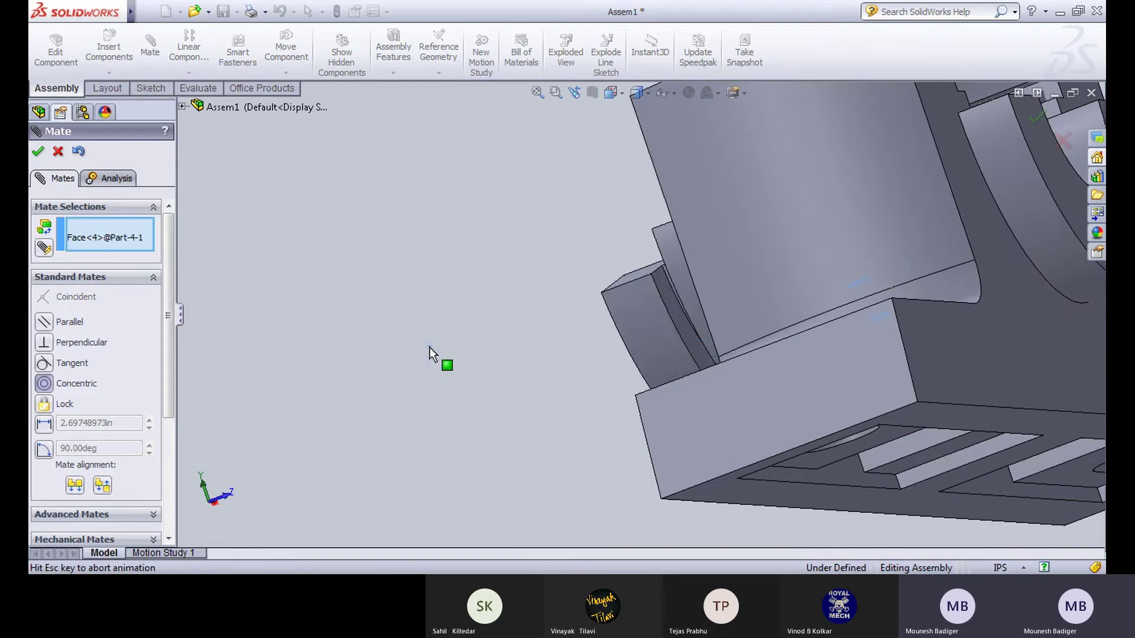
scroll(481, 299, down, 5)
middle_drag(662, 295, 638, 260)
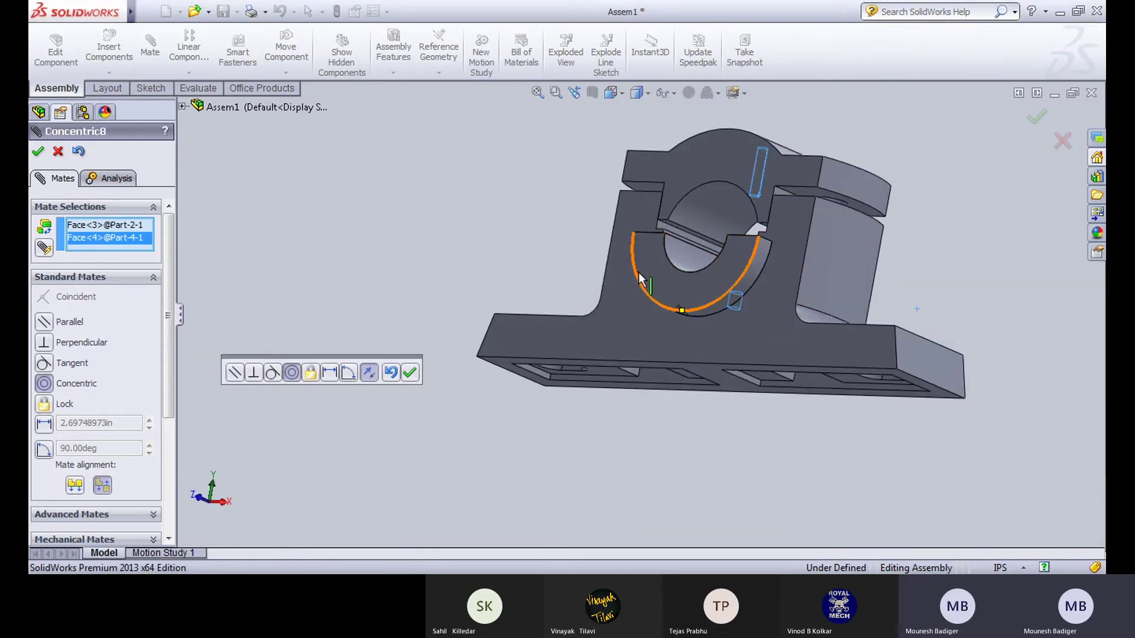
click(369, 373)
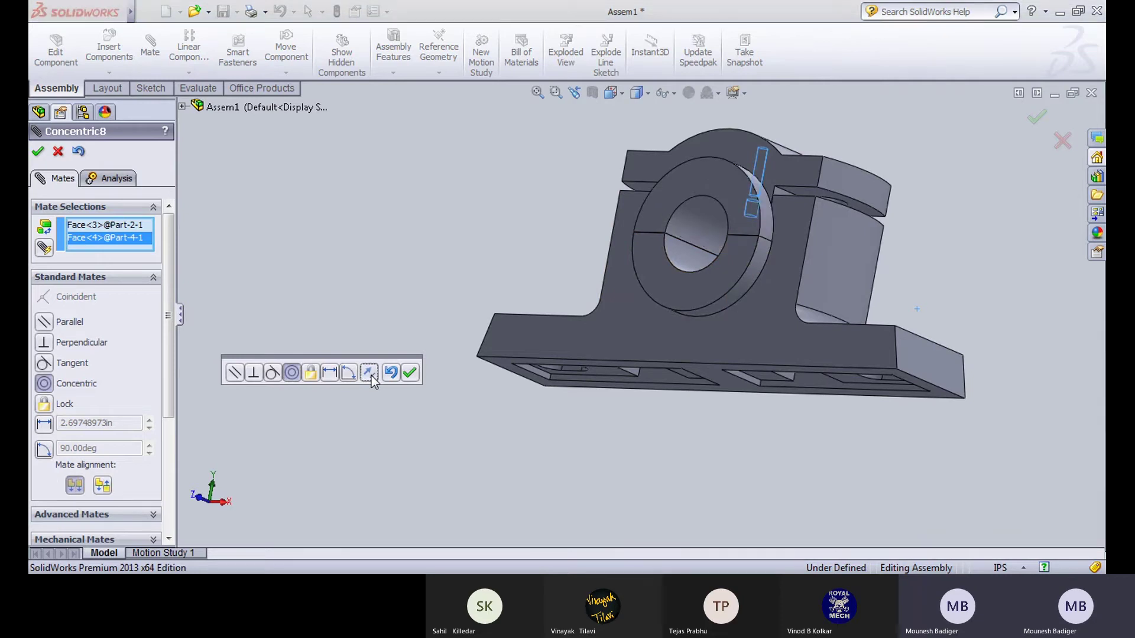
click(410, 373)
click(39, 154)
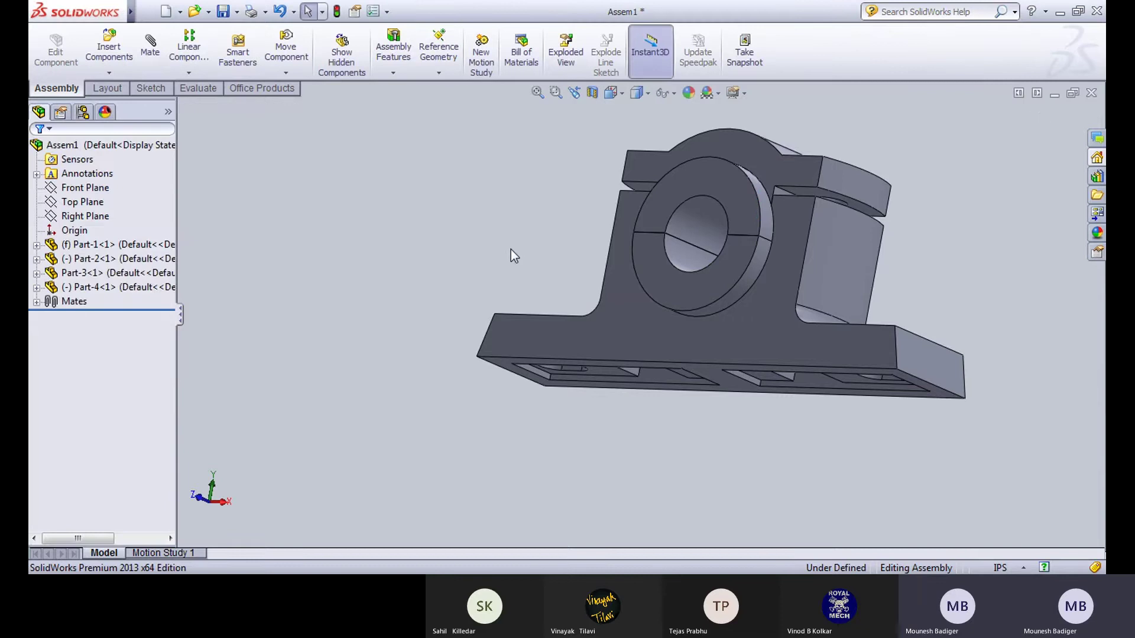
Step: Insert Part-5 from the Plummer Block folder and place the bolt beside the base
middle_drag(511, 249, 715, 233)
scroll(711, 233, up, 2)
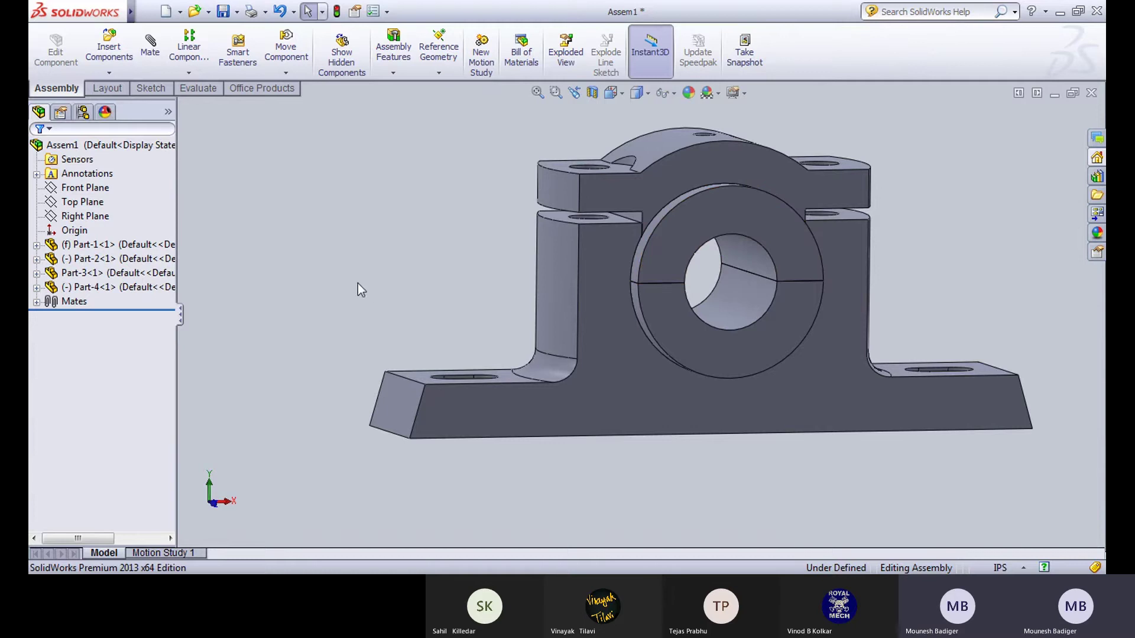
click(108, 73)
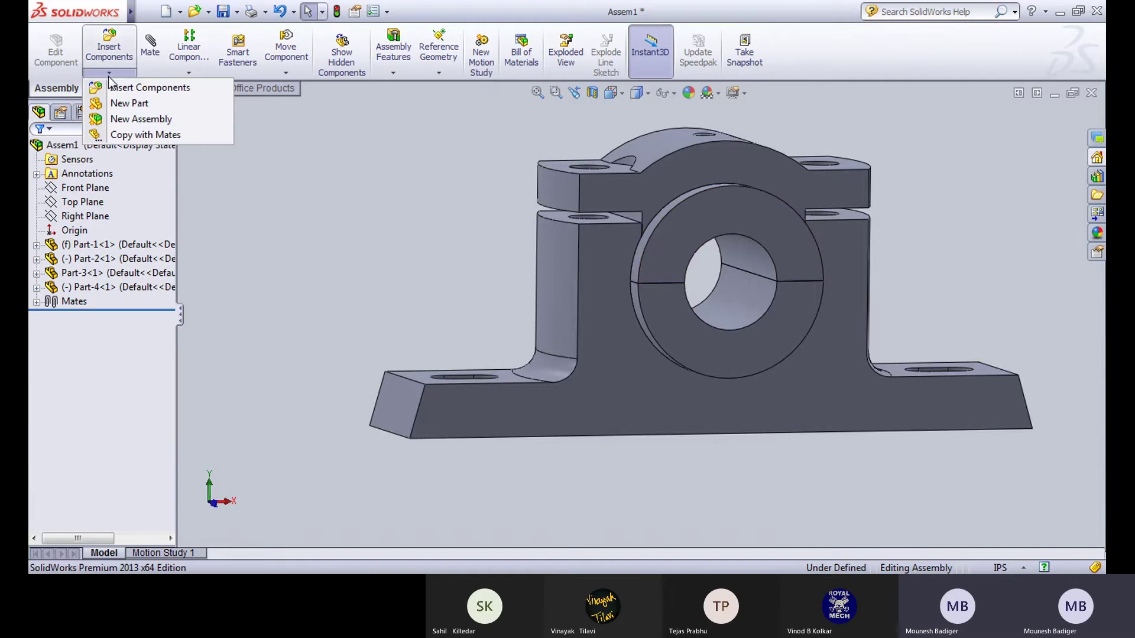
click(152, 93)
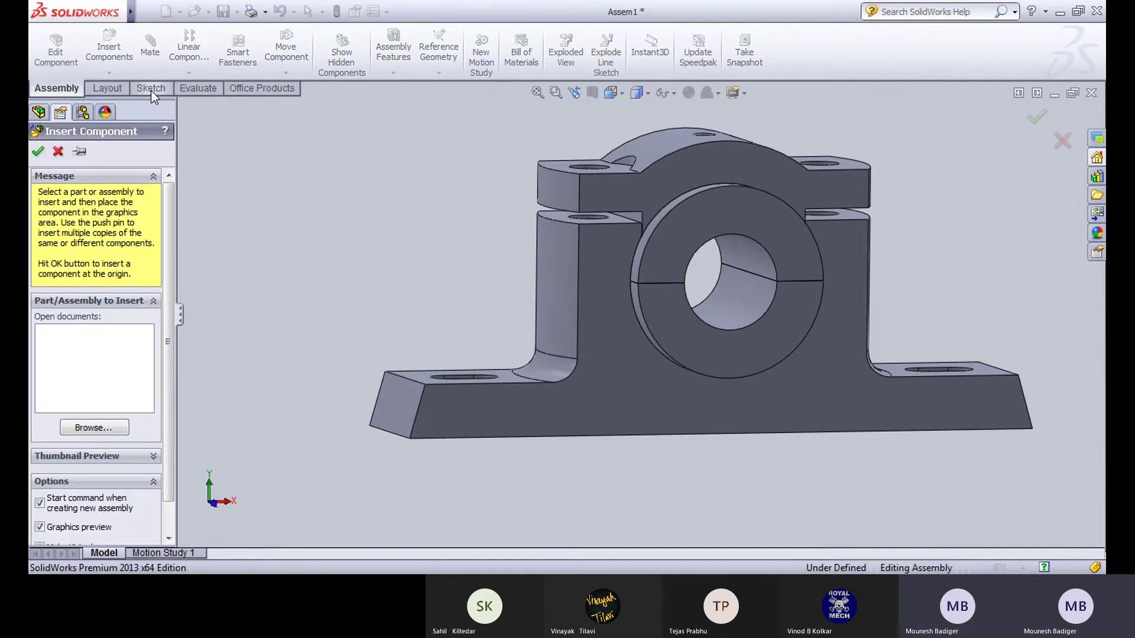
click(95, 428)
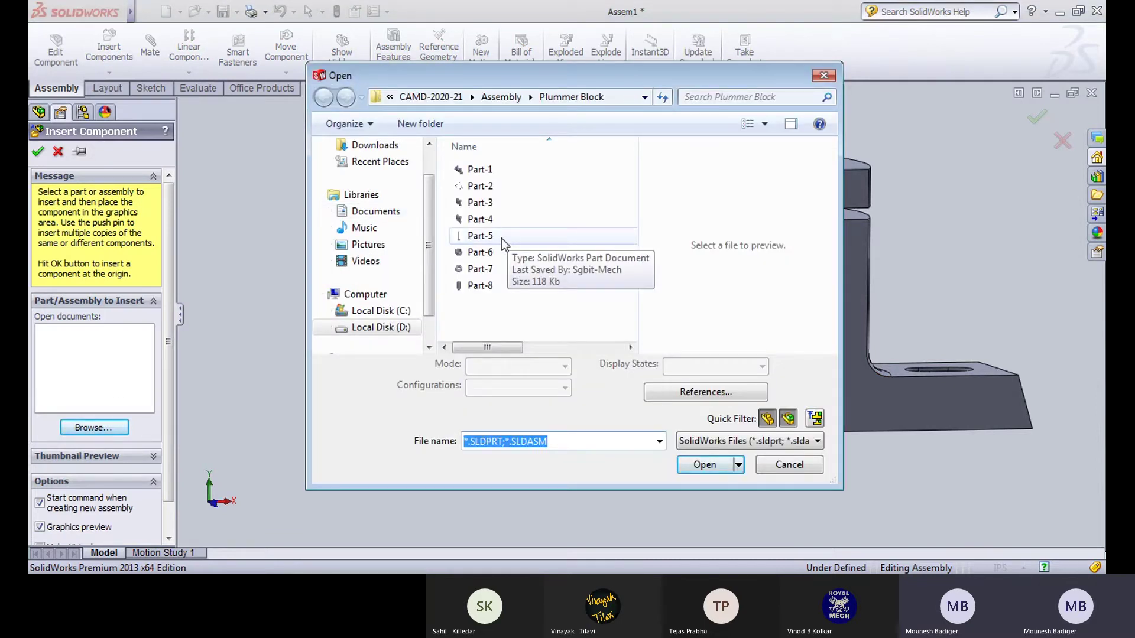
click(502, 238)
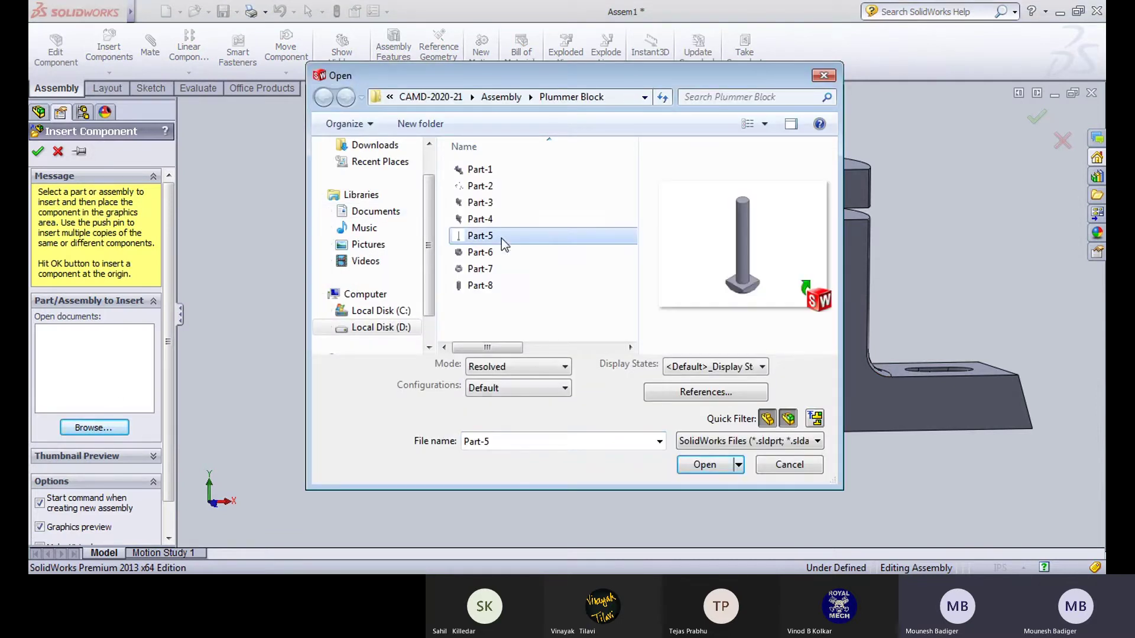
click(720, 467)
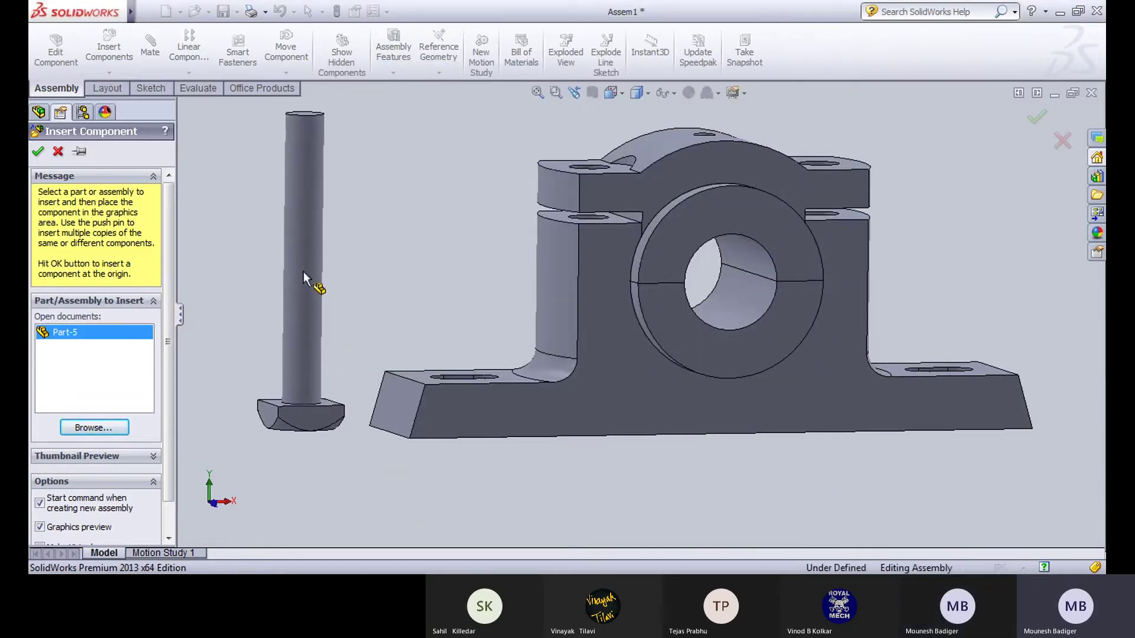
click(303, 271)
Step: Insert a second copy of Part-5 and place it beside the first bolt
click(108, 72)
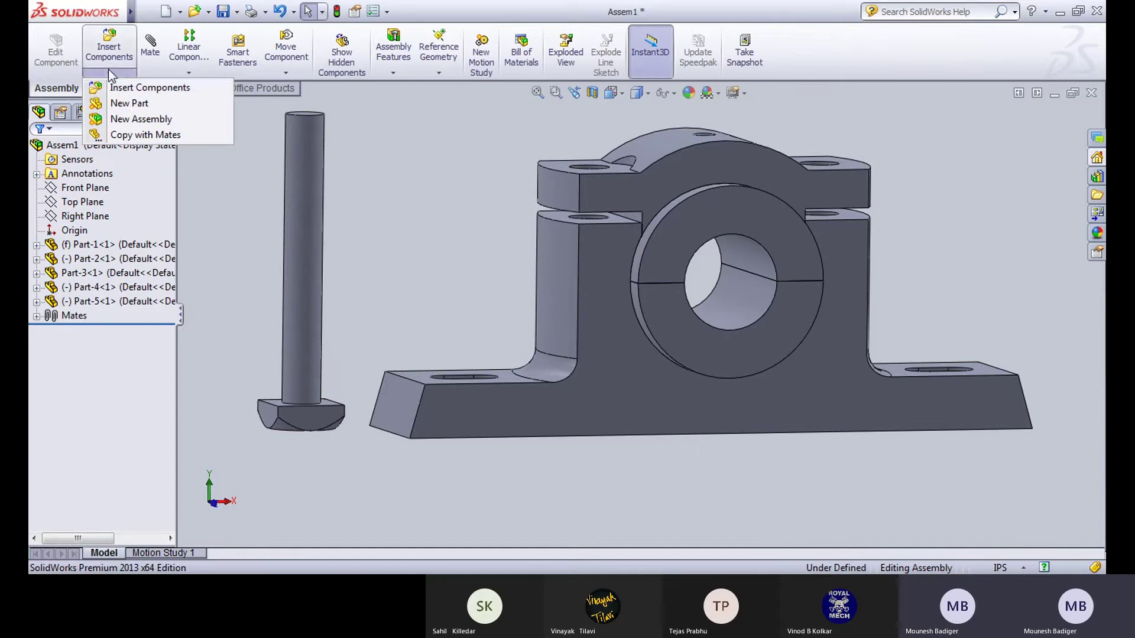
click(117, 91)
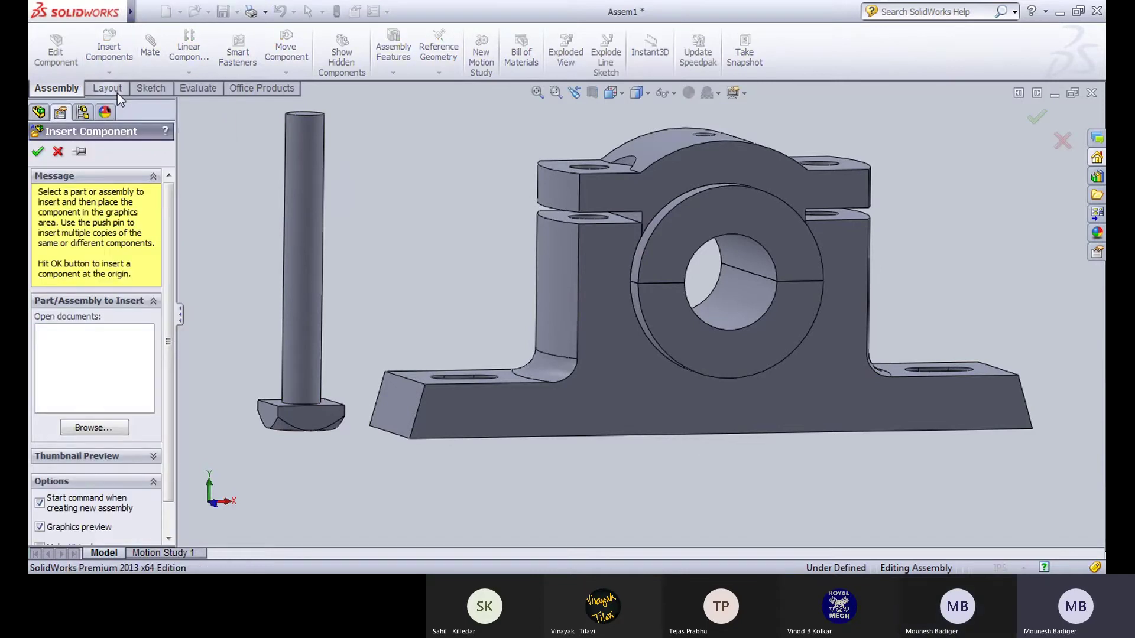
click(110, 431)
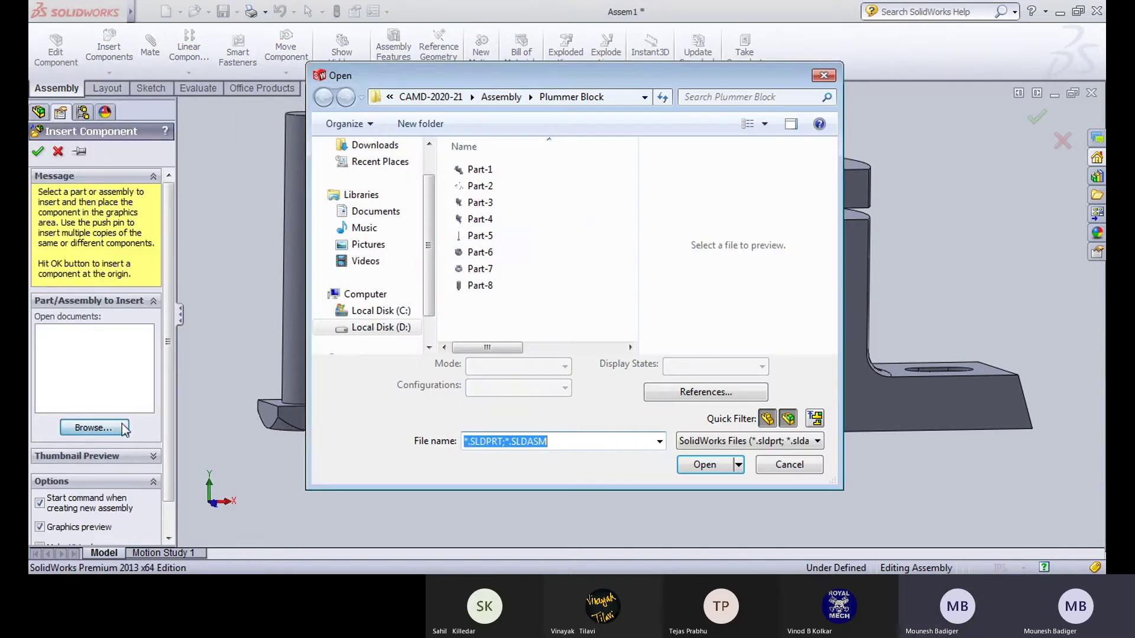
click(495, 236)
click(706, 464)
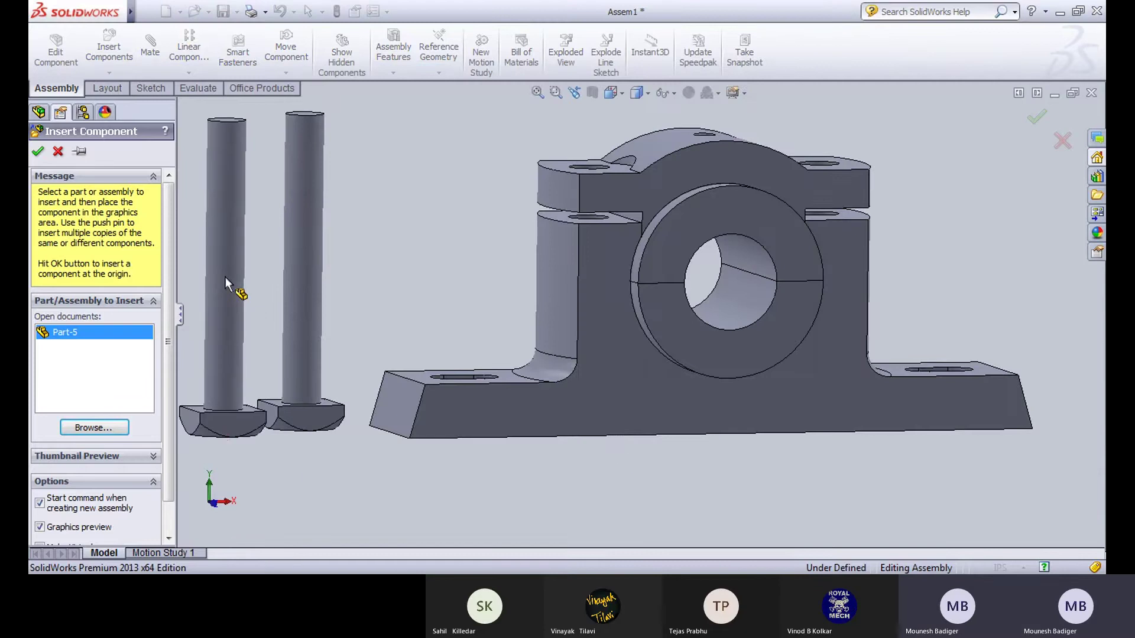
click(225, 275)
middle_drag(225, 275, 413, 303)
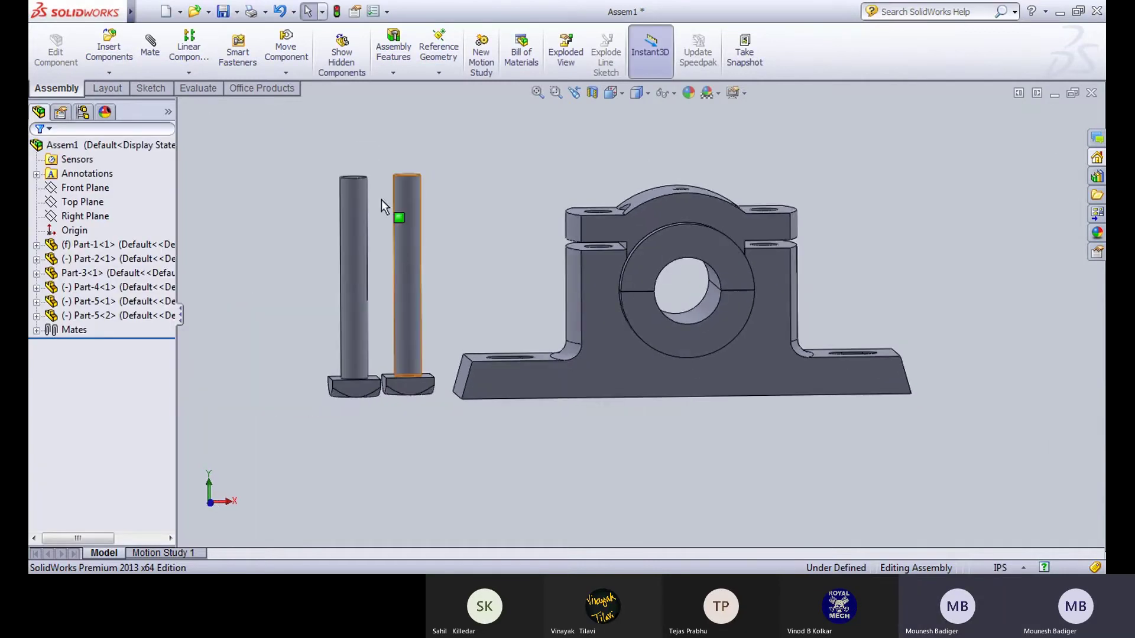
Step: Try to mate the first Part-5 bolt's shank concentric with the nearest bolt hole in the cap, Part-2
click(155, 52)
scroll(492, 321, down, 3)
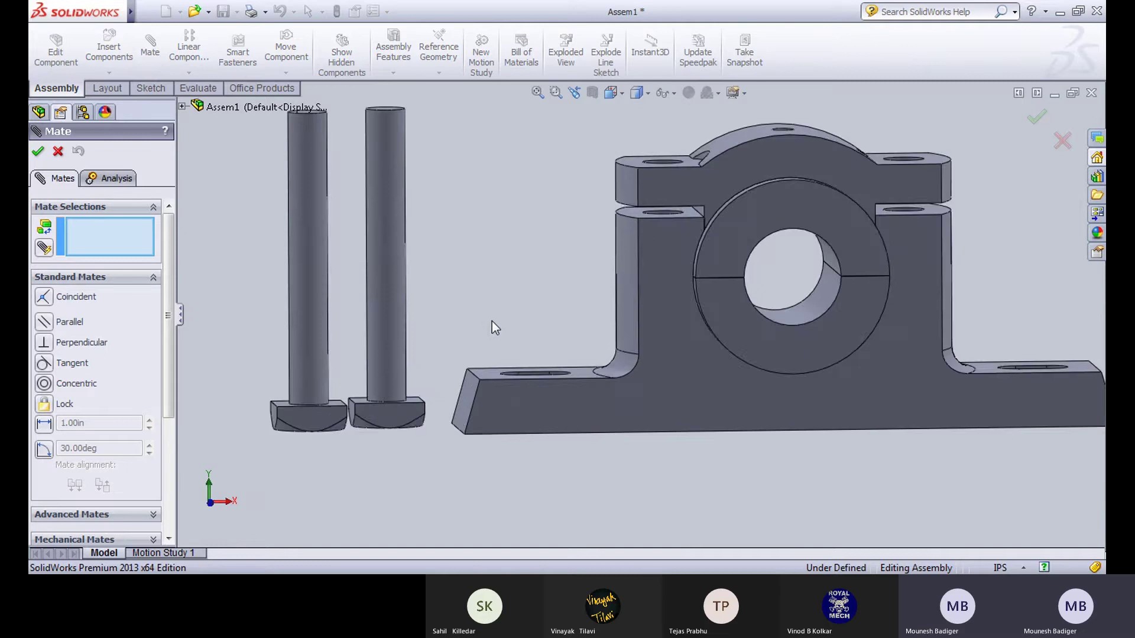
middle_drag(492, 320, 513, 287)
scroll(513, 287, up, 3)
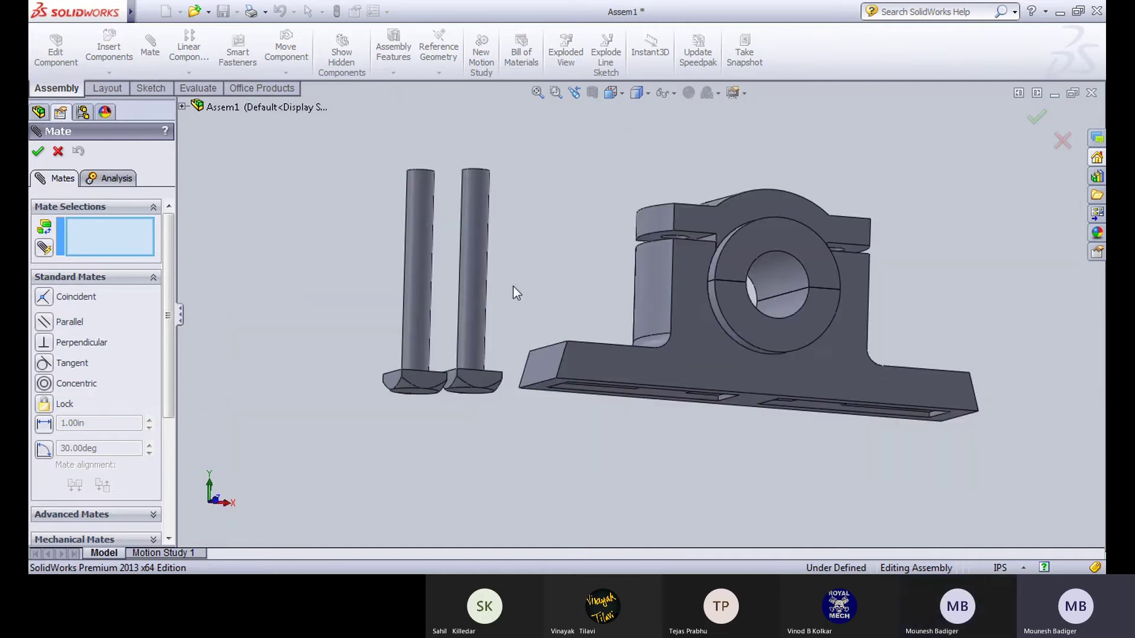
middle_drag(673, 197, 593, 311)
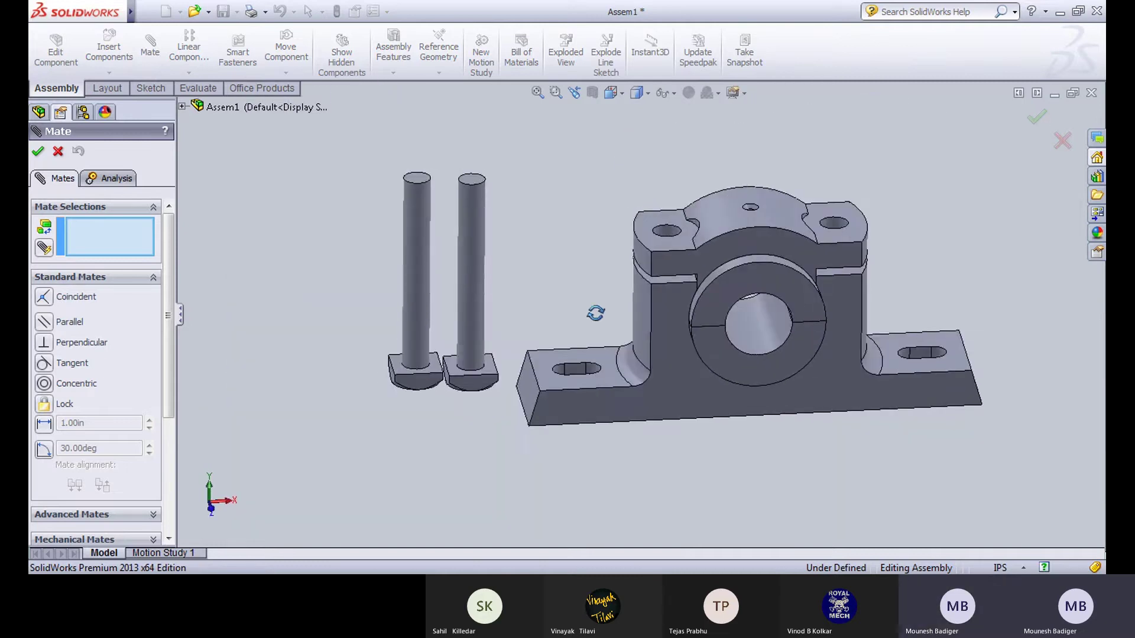
click(670, 231)
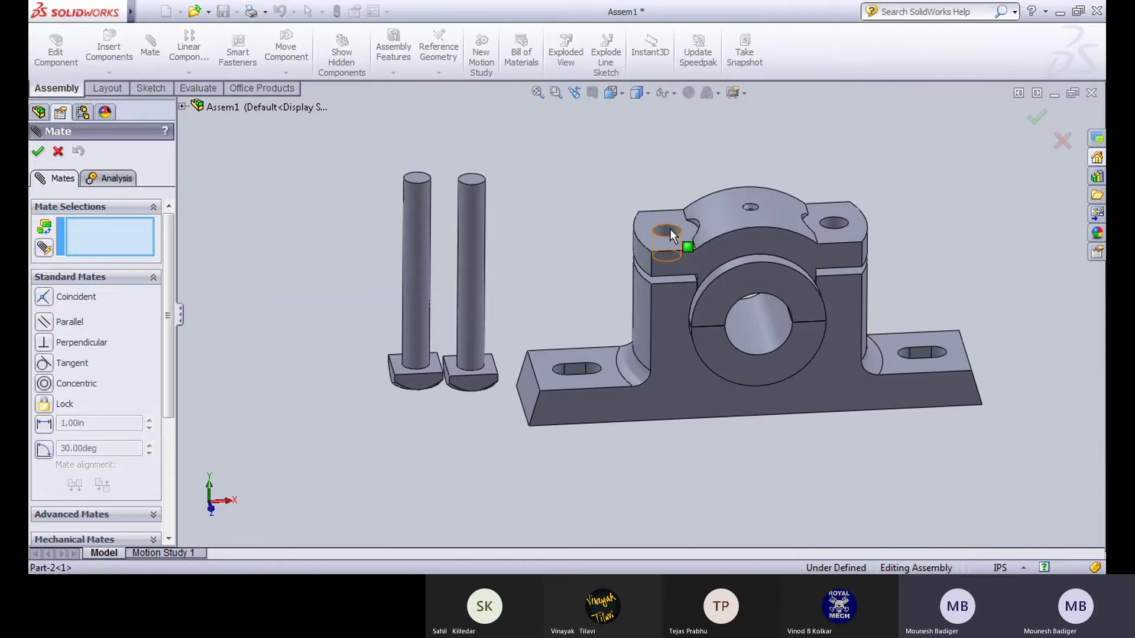
click(476, 260)
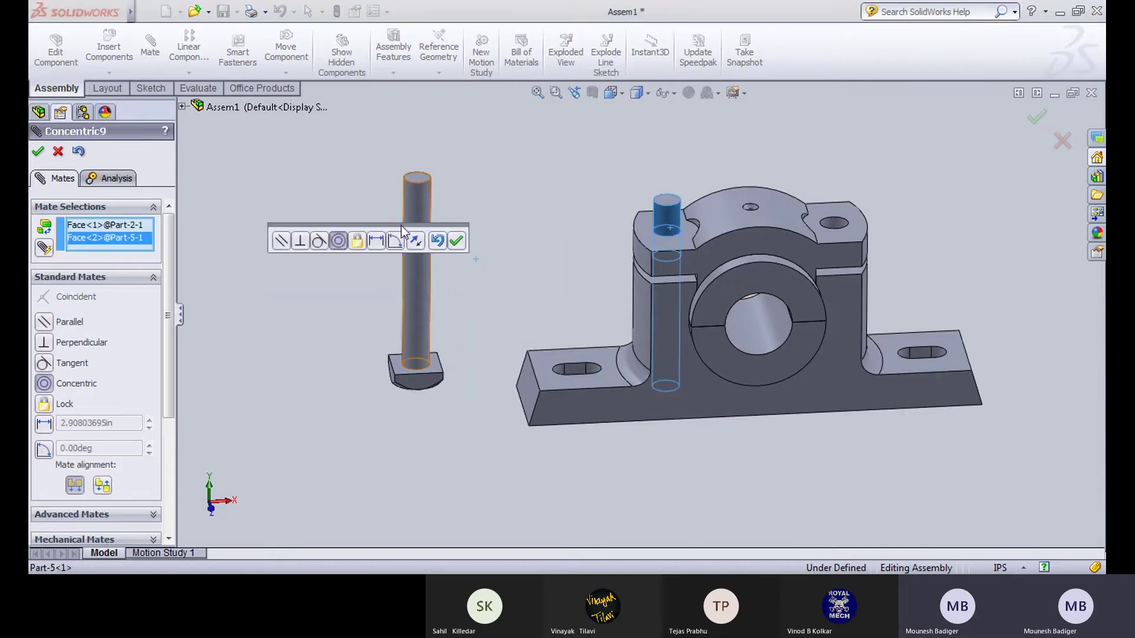
click(456, 240)
Step: Try to mate the bolt head's shoulder face coincident with the recess floor under Part-1, and undo the bolt's mates
middle_drag(735, 471, 757, 204)
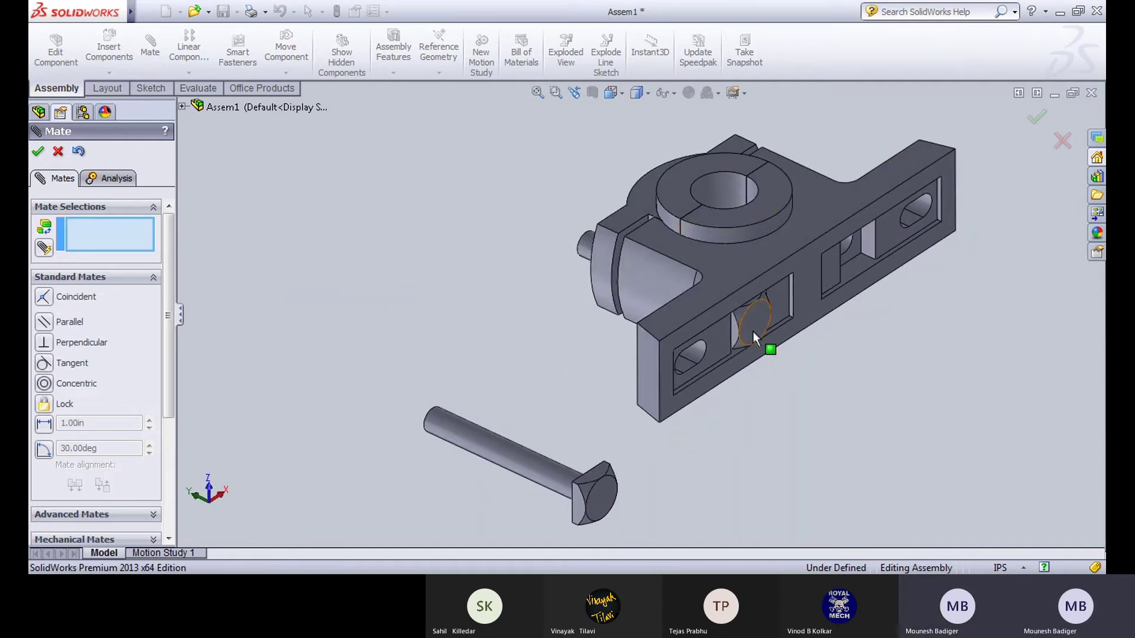
middle_drag(806, 354, 840, 367)
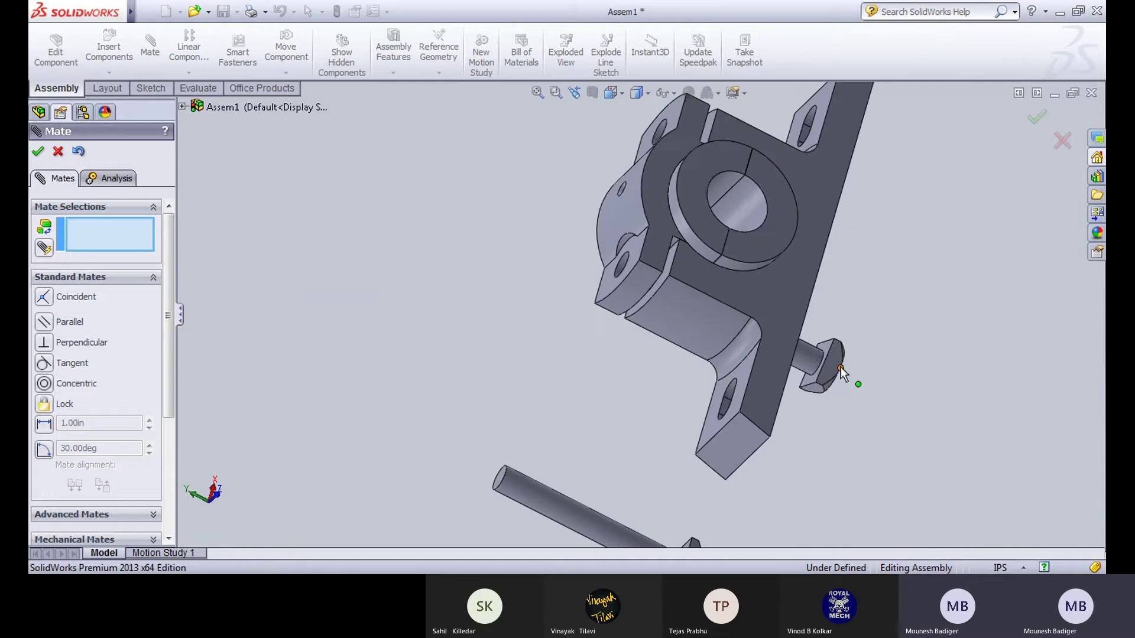
scroll(841, 367, down, 3)
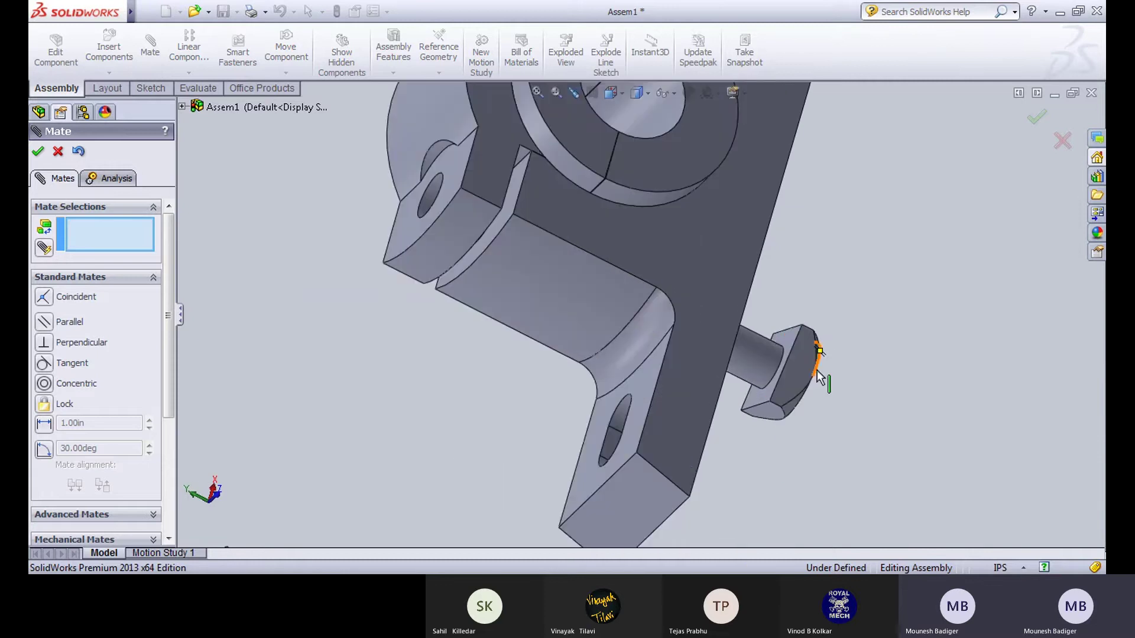
click(782, 339)
middle_drag(807, 333, 816, 308)
click(822, 317)
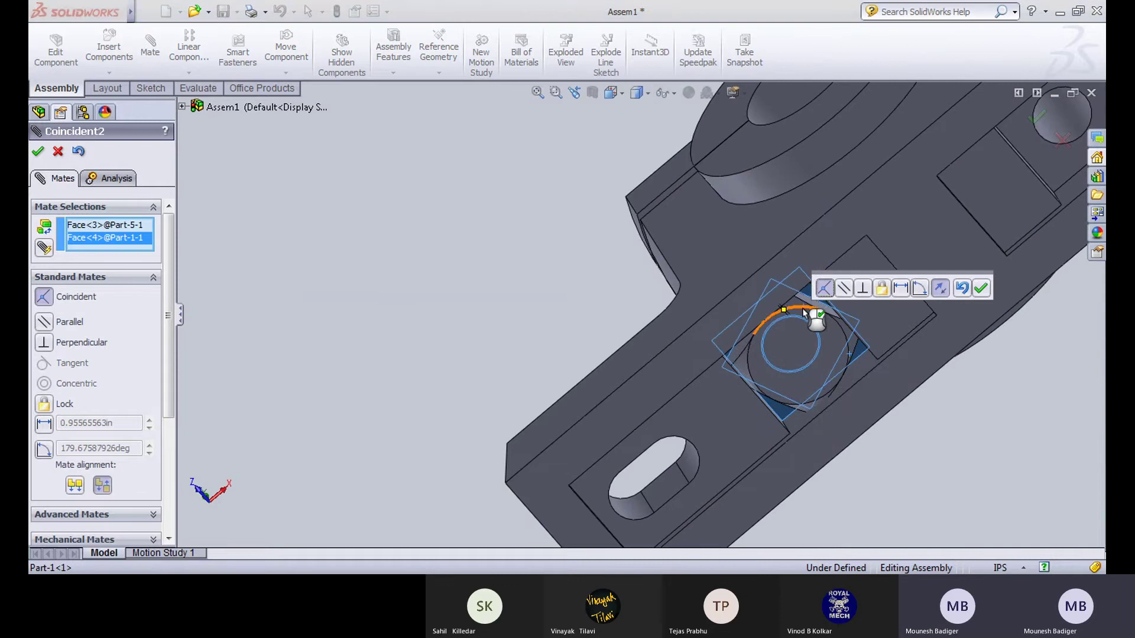
click(963, 290)
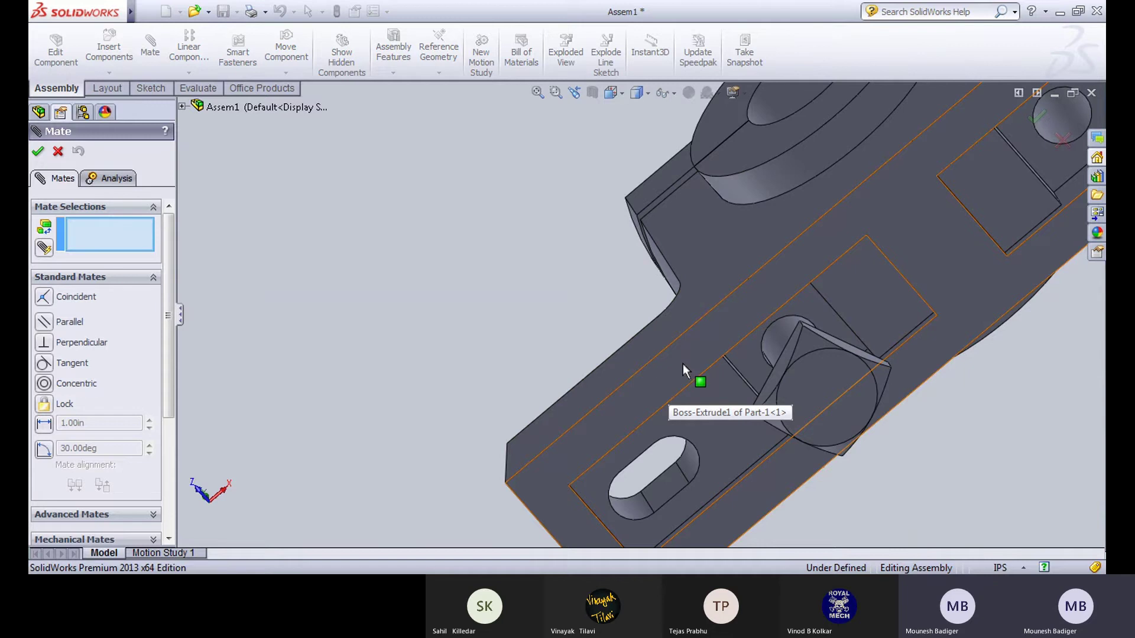
key(Escape)
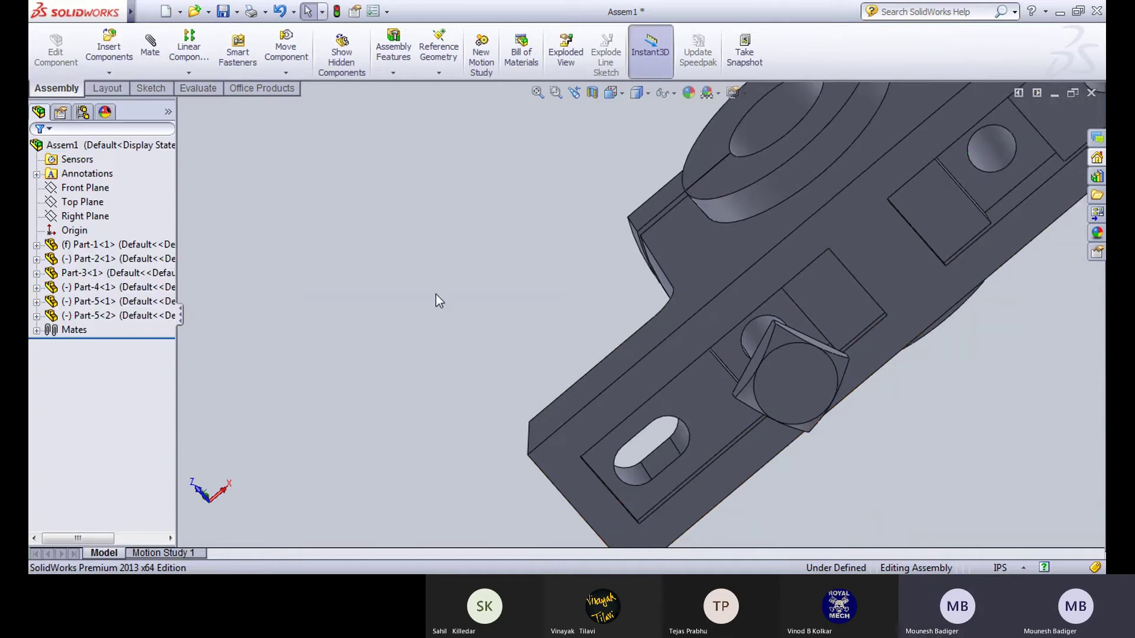
key(ctrl+1)
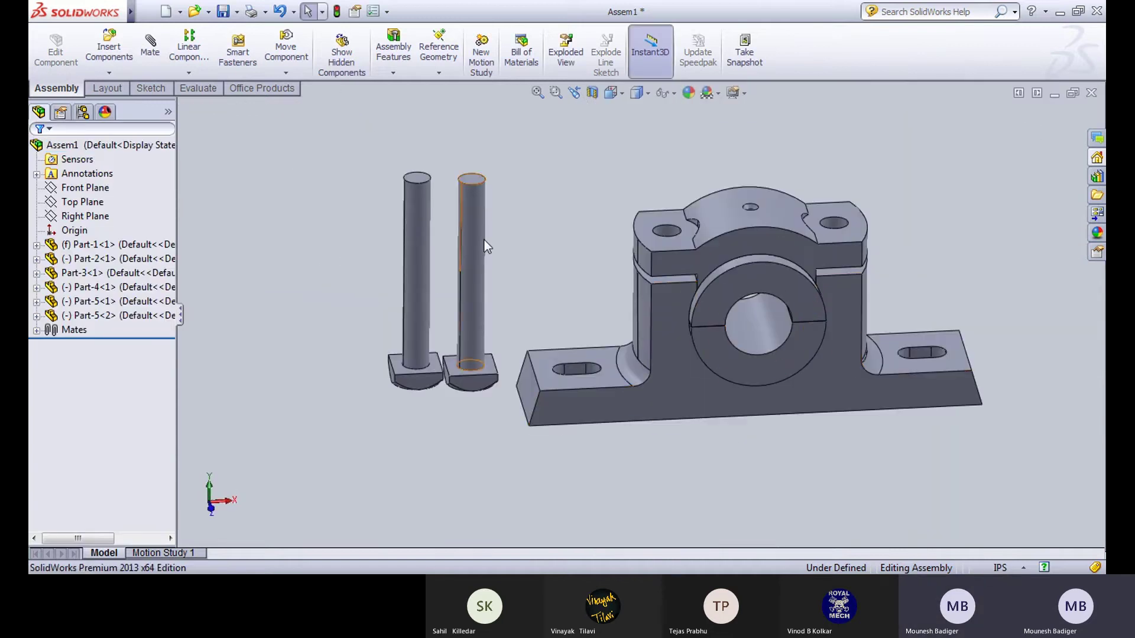
Step: Mate the first Part-5 bolt head's shoulder face coincident with the nearer bolt recess floor on the underside of Part-1
middle_drag(505, 296, 491, 261)
click(149, 47)
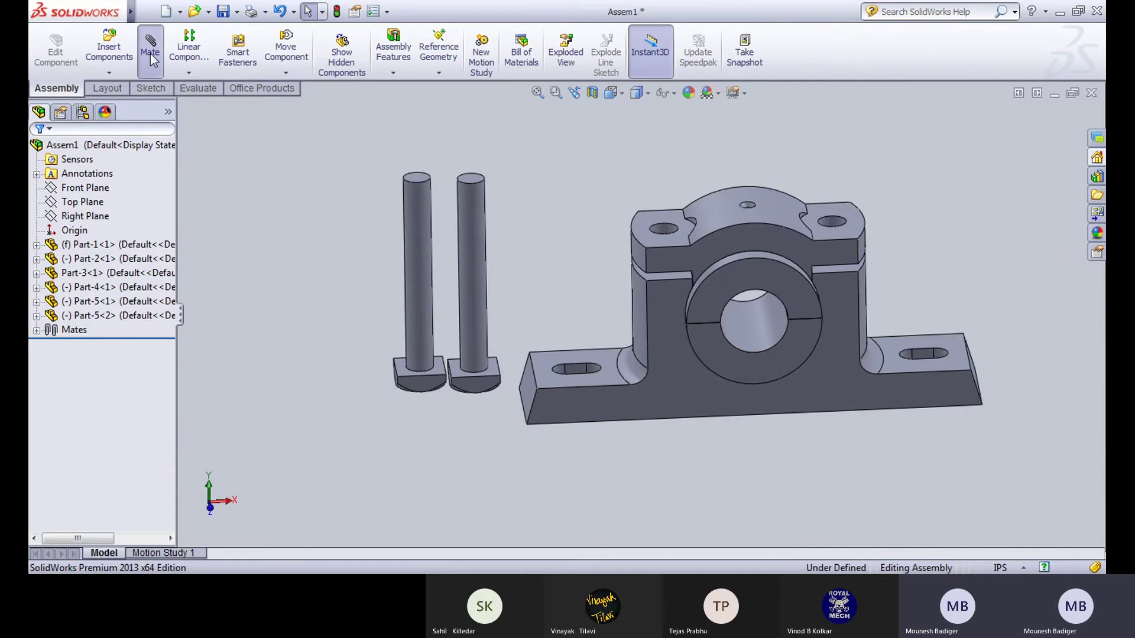
scroll(576, 445, down, 5)
click(555, 465)
scroll(678, 464, up, 3)
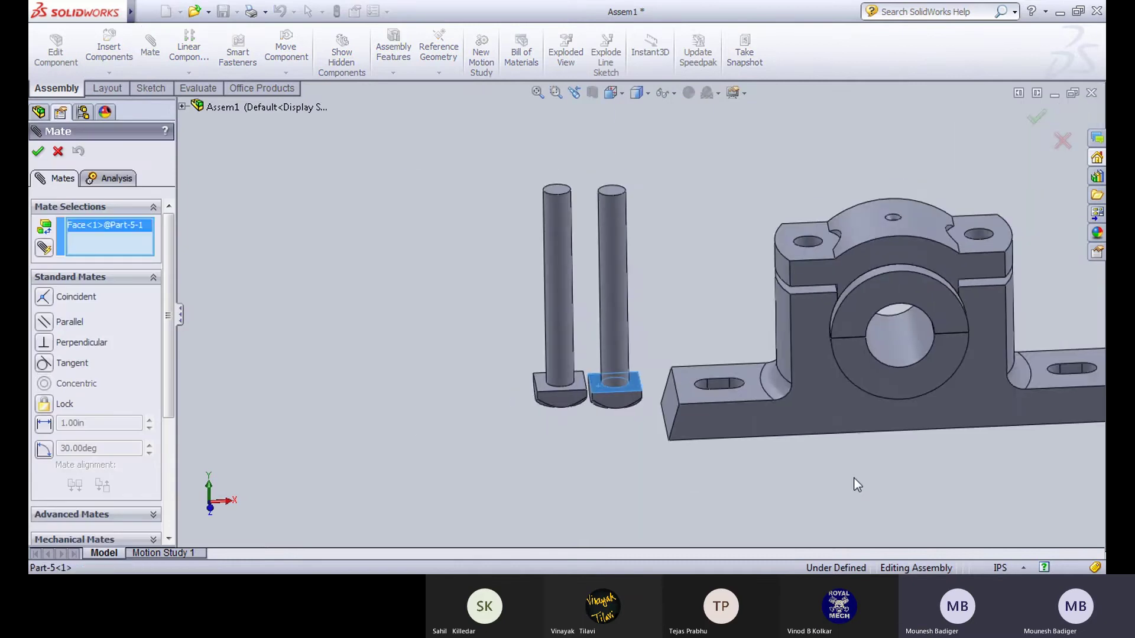
scroll(800, 455, down, 2)
middle_drag(800, 455, 772, 298)
scroll(804, 445, up, 2)
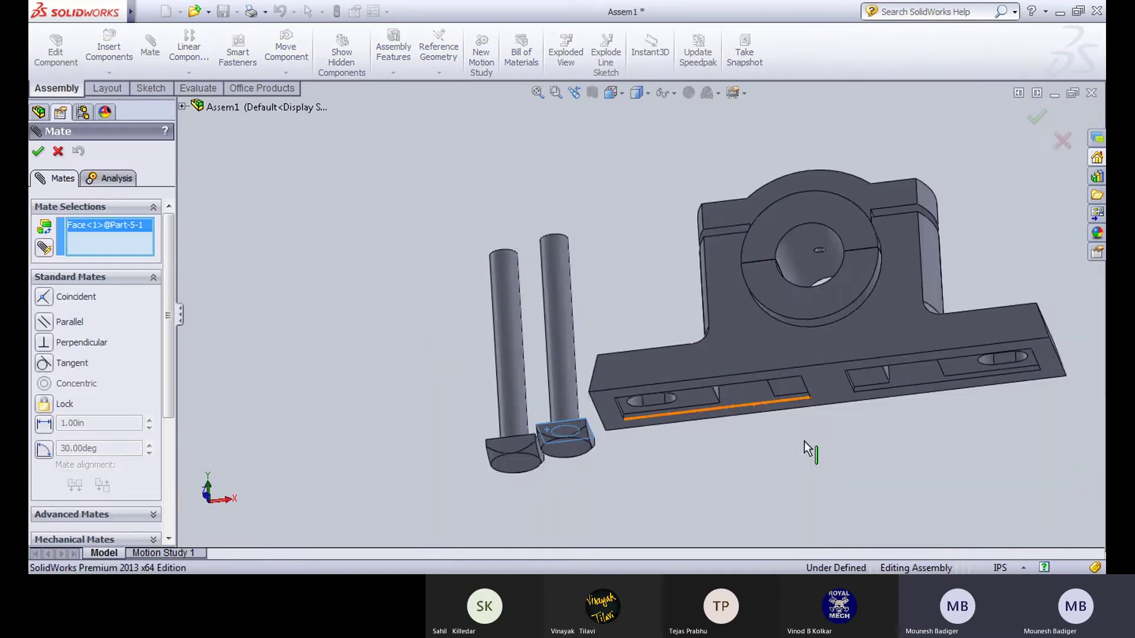
scroll(804, 441, down, 5)
click(647, 328)
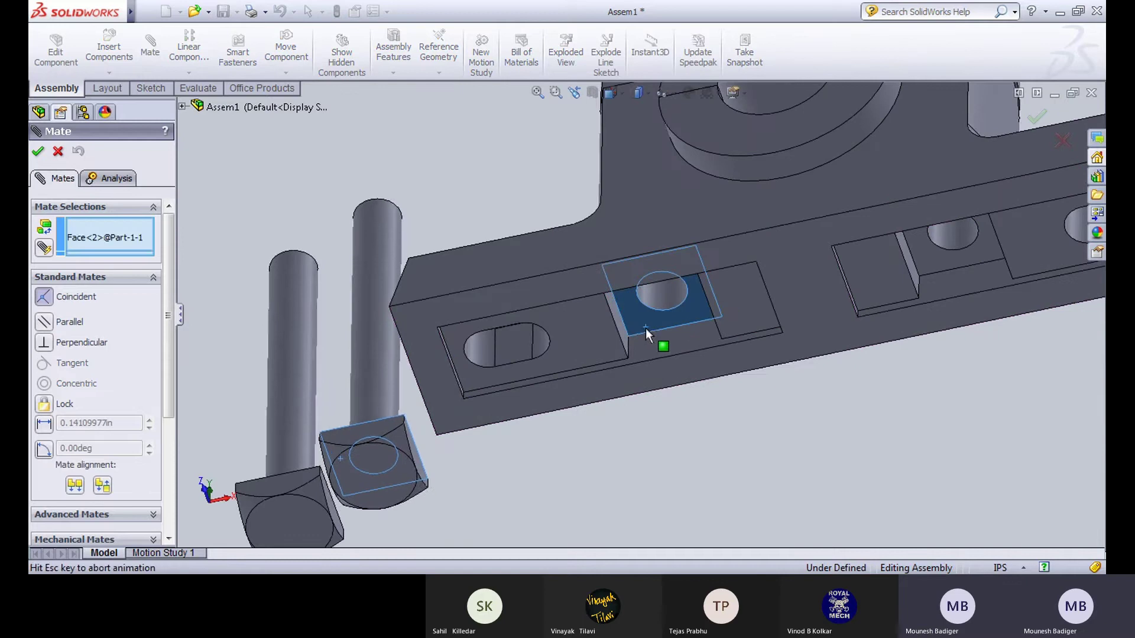
click(821, 354)
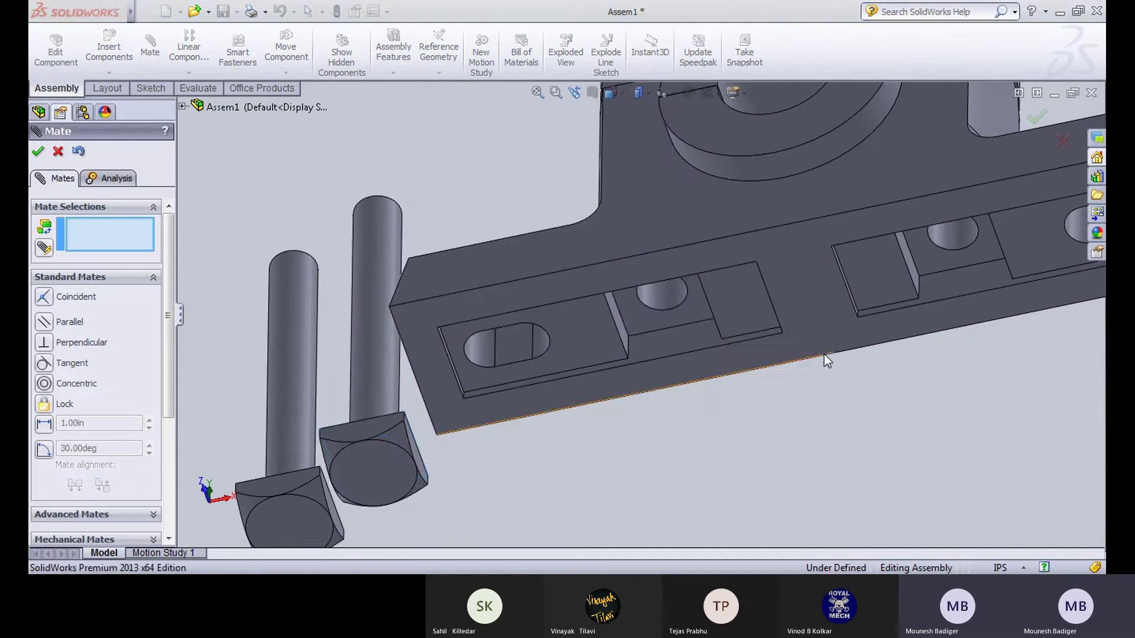
Step: Mate the first Part-5 bolt's shank concentric with the nearer bolt hole in the base, Part-1
middle_drag(509, 209, 537, 269)
scroll(537, 269, up, 3)
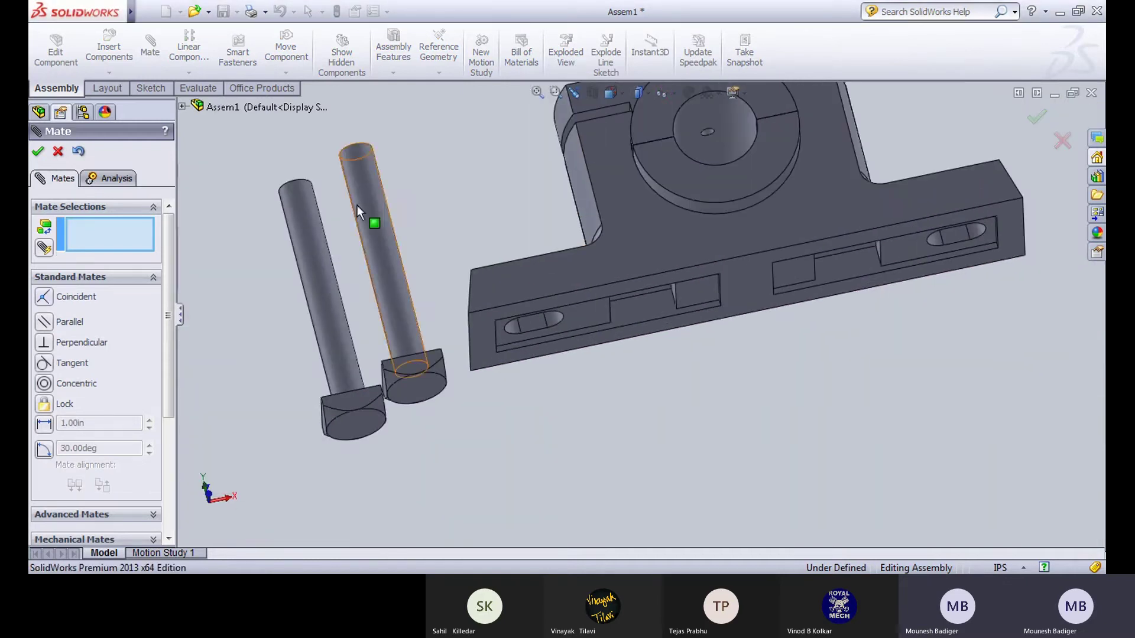
click(361, 208)
middle_drag(638, 388, 624, 293)
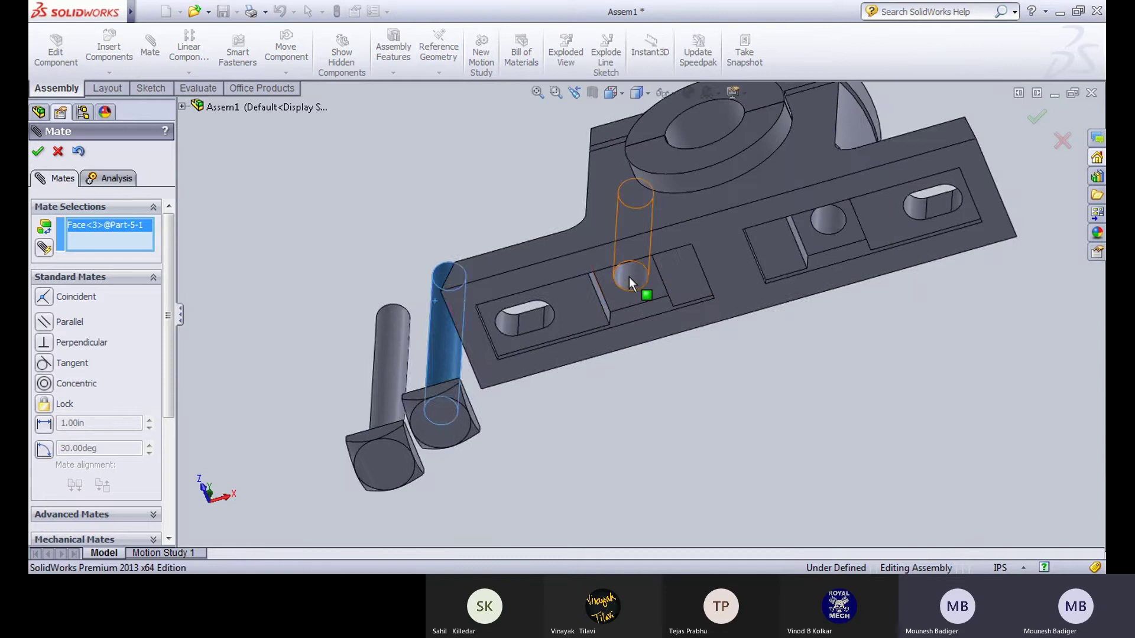
click(629, 276)
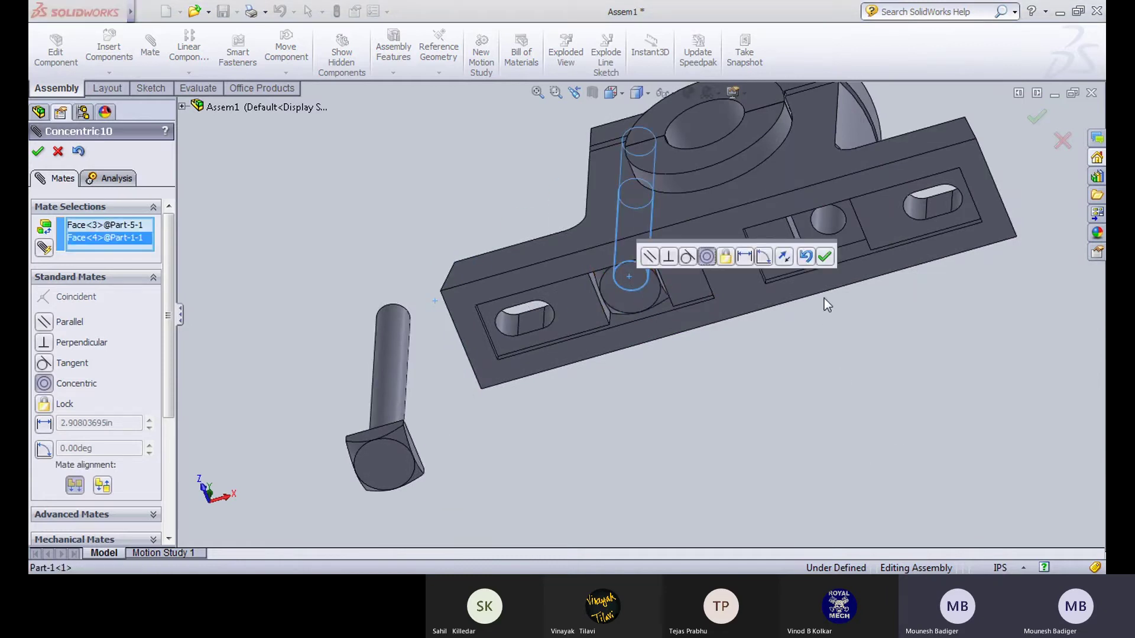
click(824, 256)
middle_drag(786, 331, 373, 308)
click(415, 258)
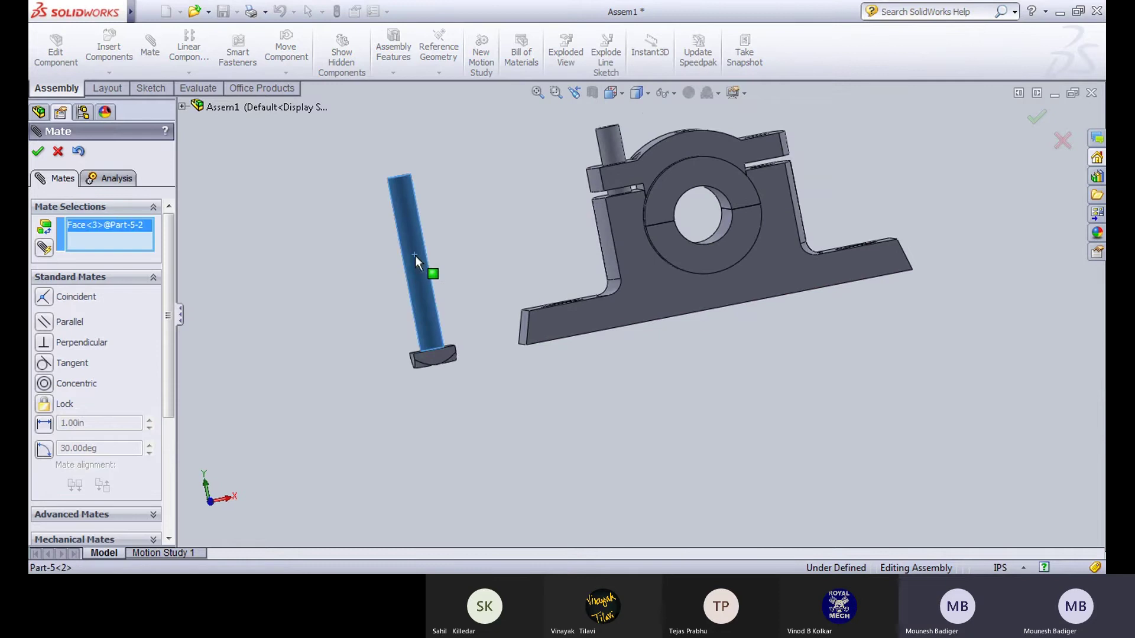
scroll(856, 232, down, 3)
scroll(857, 230, up, 3)
middle_drag(856, 230, 833, 183)
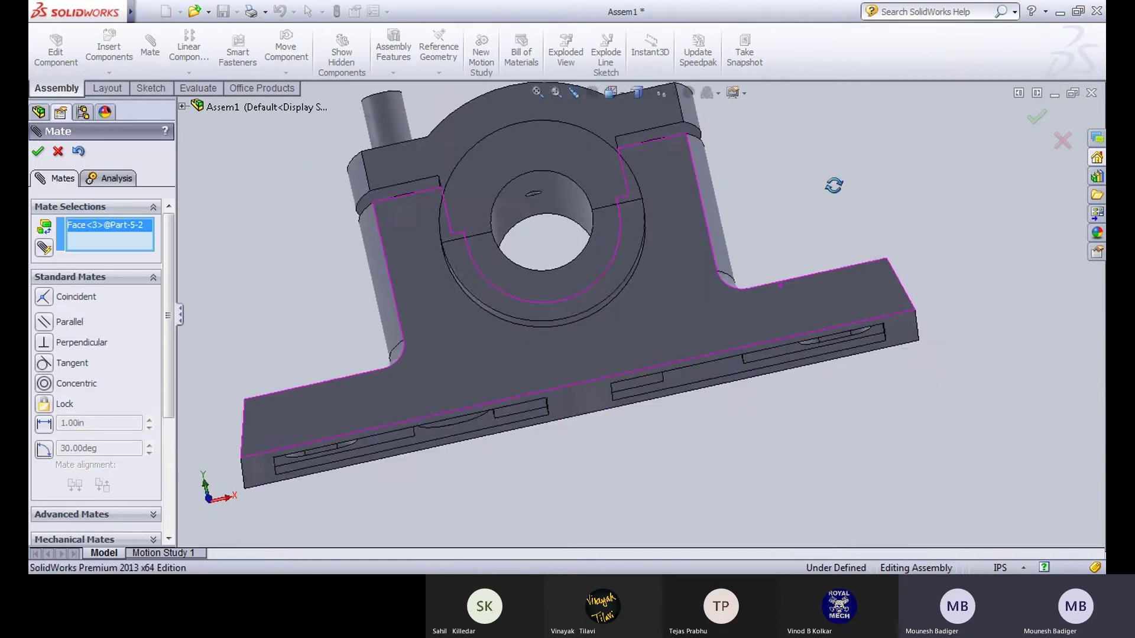
scroll(317, 256, up, 2)
click(233, 314)
Step: Mate the floor of Part-1's empty bolt recess coincident with the second Part-5 bolt head's shoulder face
middle_drag(652, 436, 619, 286)
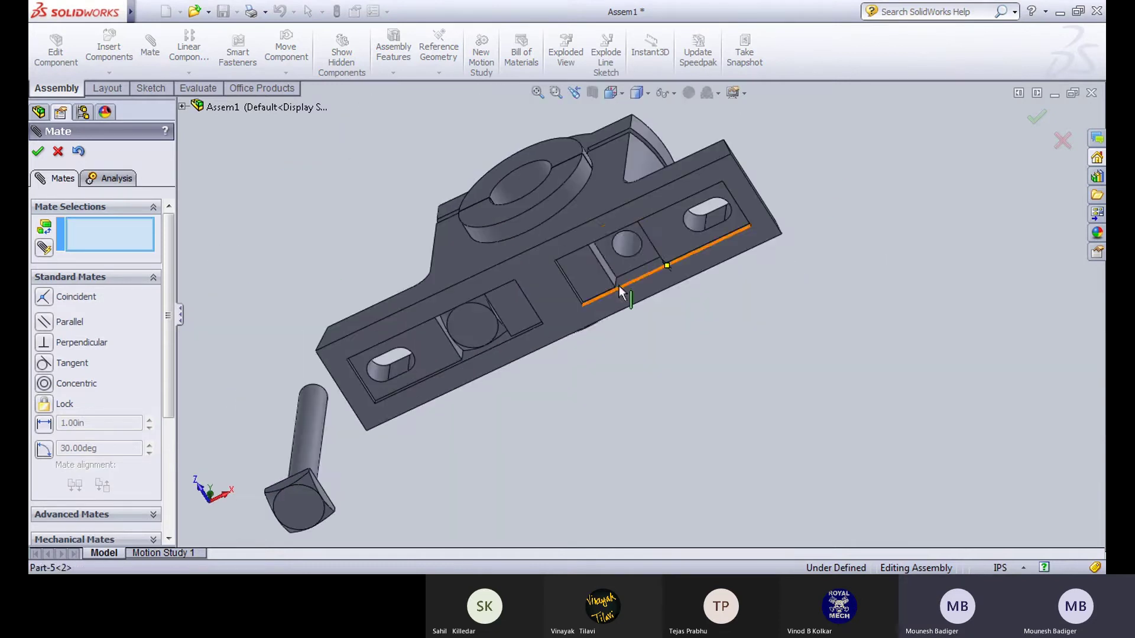
click(619, 261)
middle_drag(402, 450, 386, 523)
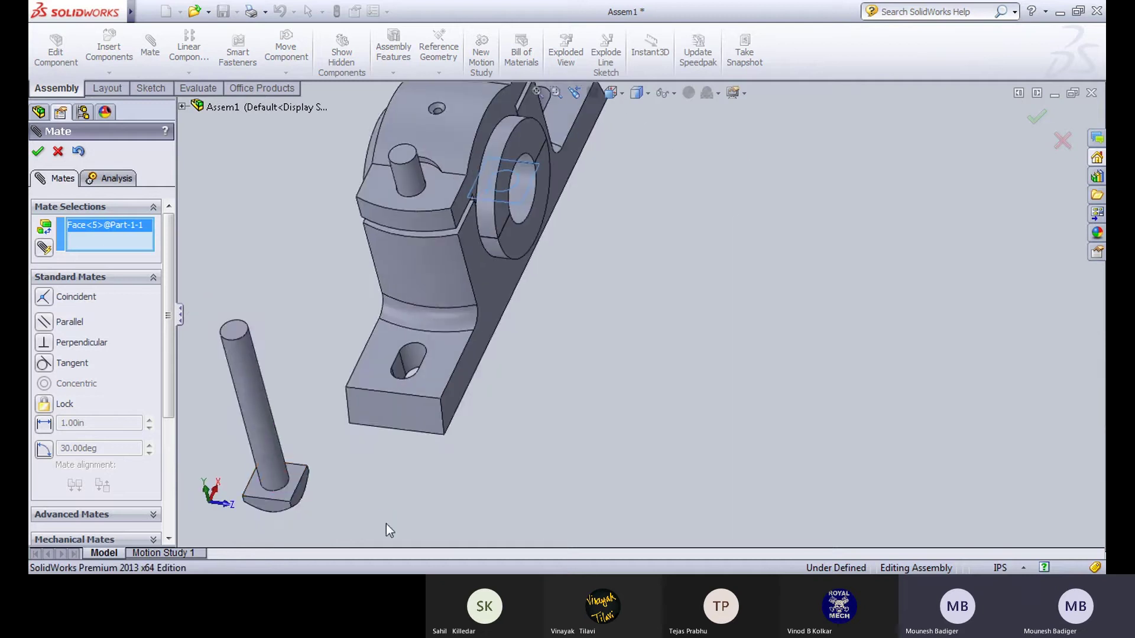
click(282, 492)
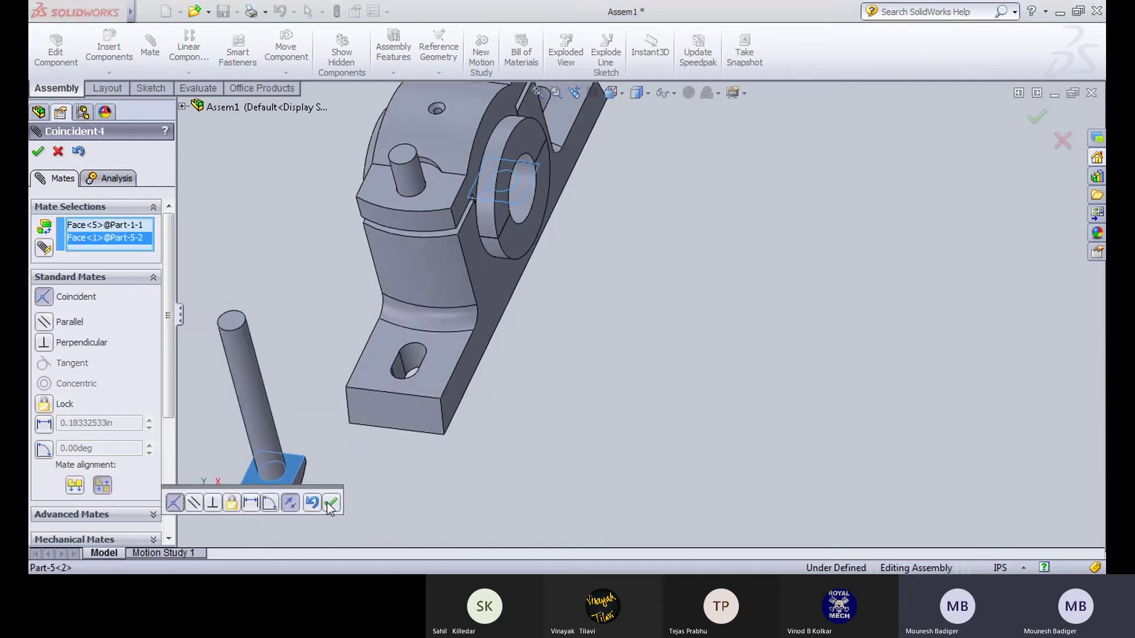
click(329, 504)
Step: Mate the second Part-5 bolt's shank concentric with the free bolt hole in the cap, Part-2, and finish mating
scroll(456, 490, up, 3)
middle_drag(487, 458, 349, 351)
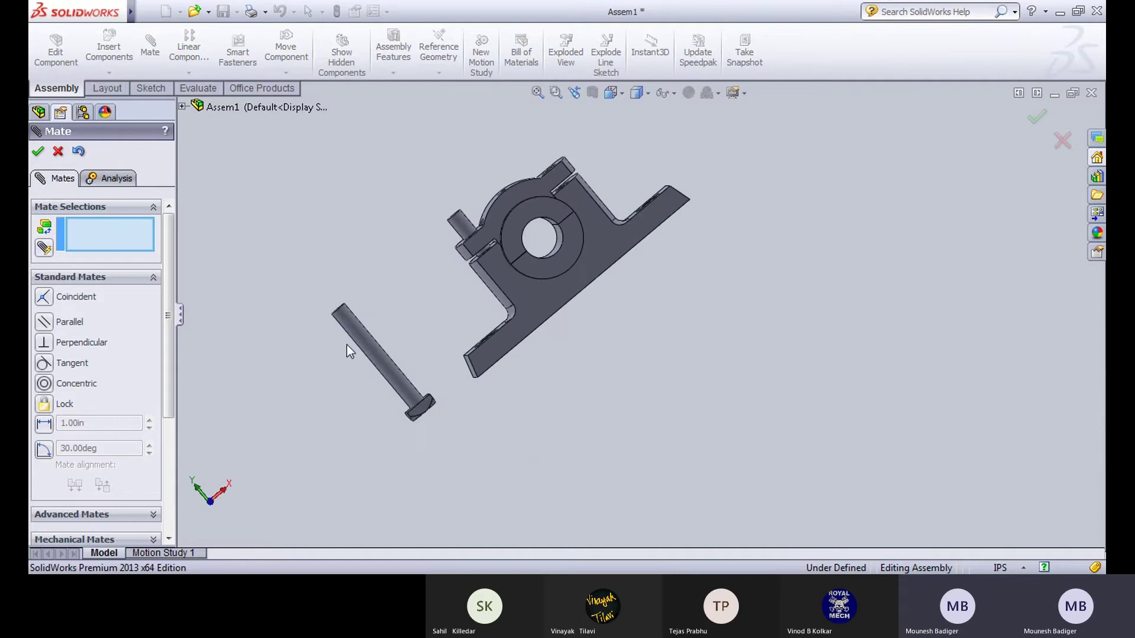
click(368, 349)
scroll(497, 175, up, 5)
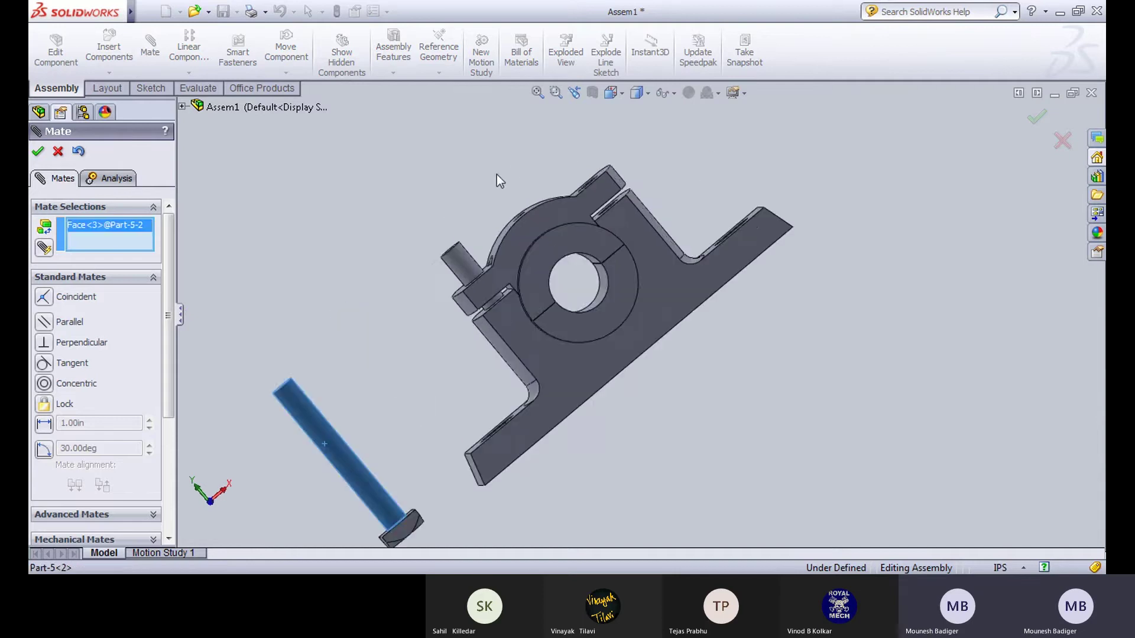
middle_drag(627, 258, 644, 199)
scroll(641, 197, up, 3)
click(600, 203)
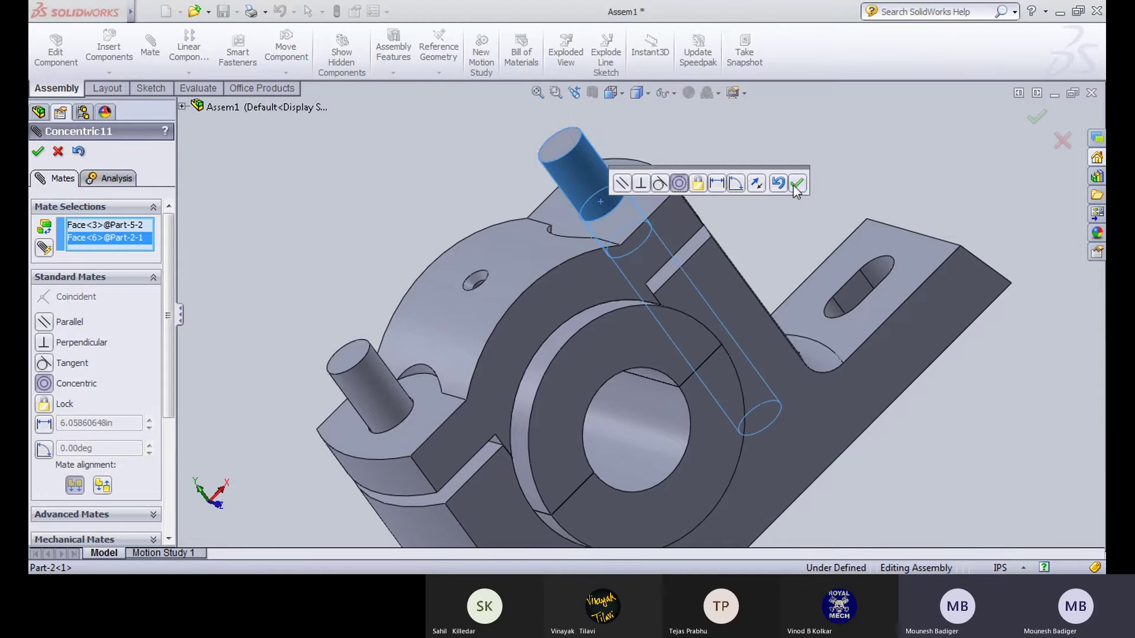
click(795, 183)
scroll(763, 378, down, 4)
middle_drag(768, 427, 656, 513)
scroll(597, 350, up, 5)
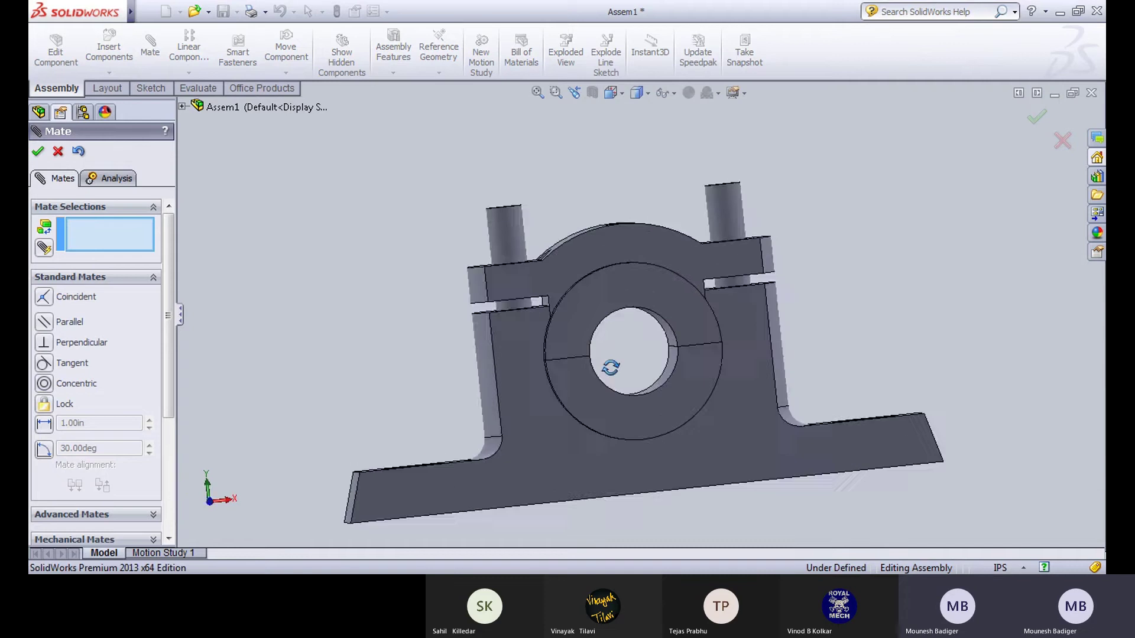
click(38, 152)
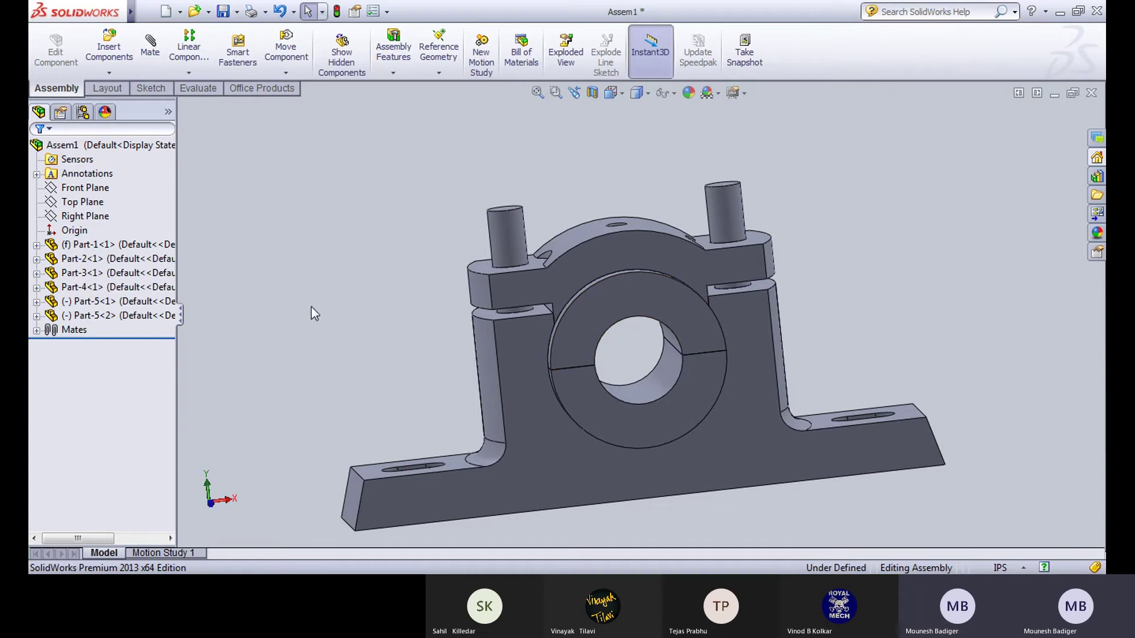
Step: Insert Part-6 from the Plummer Block folder and place the nut beside the first bolt's upper end
click(108, 74)
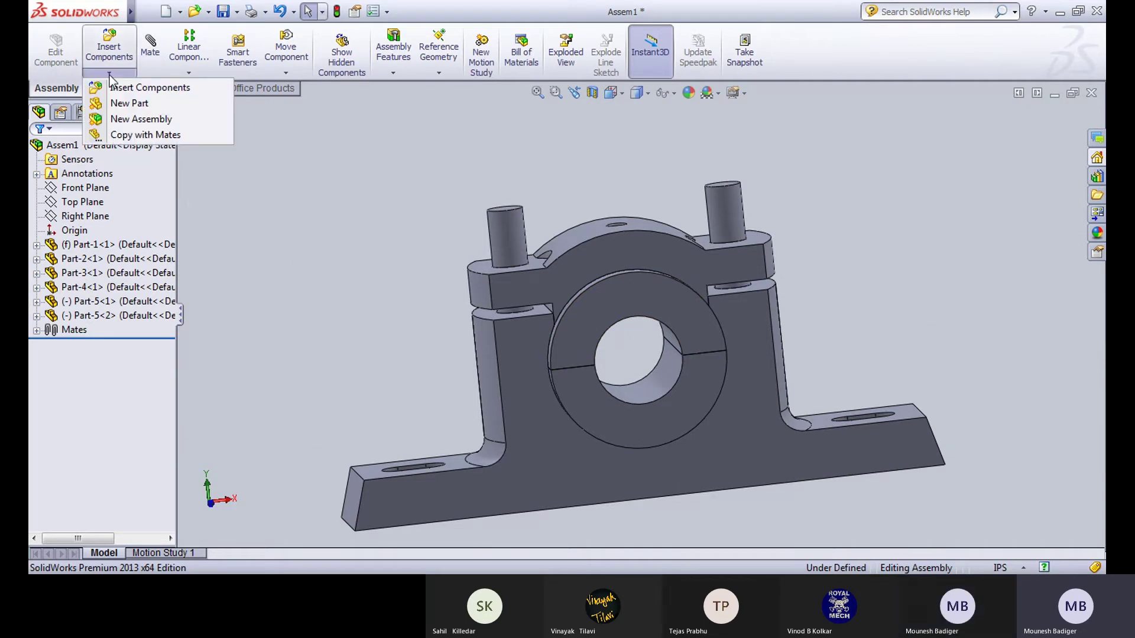
click(121, 89)
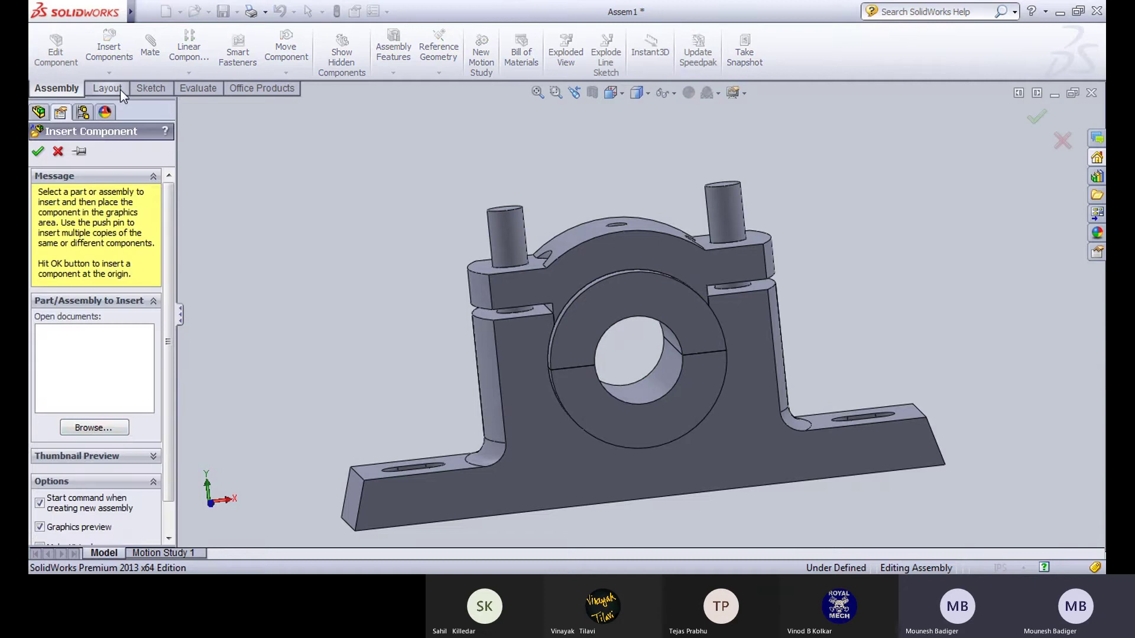
click(116, 433)
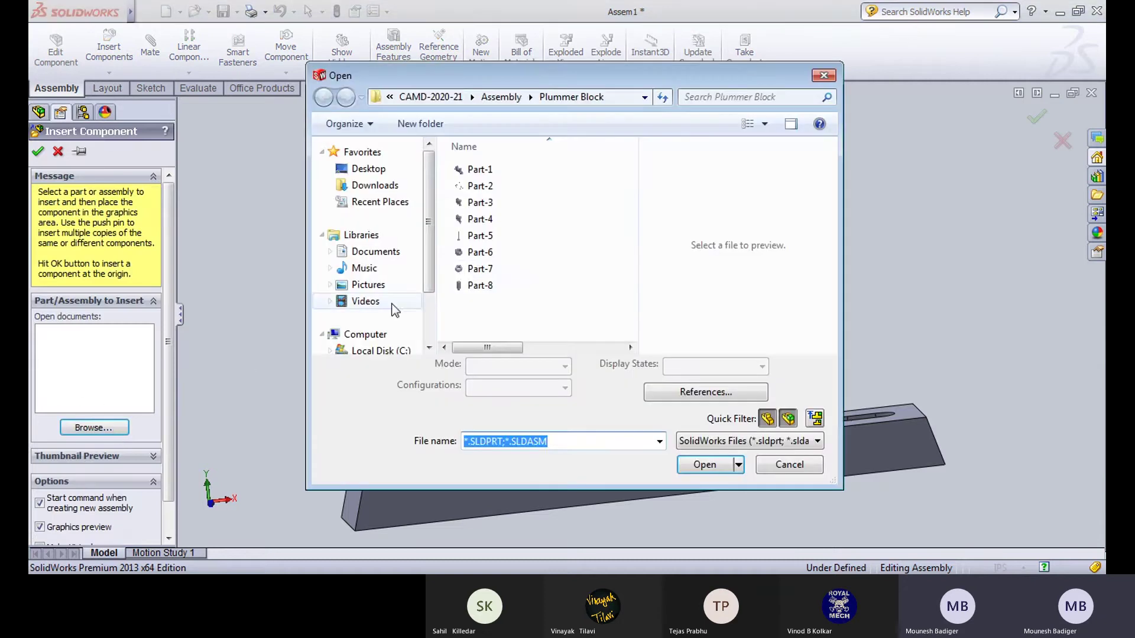
click(475, 271)
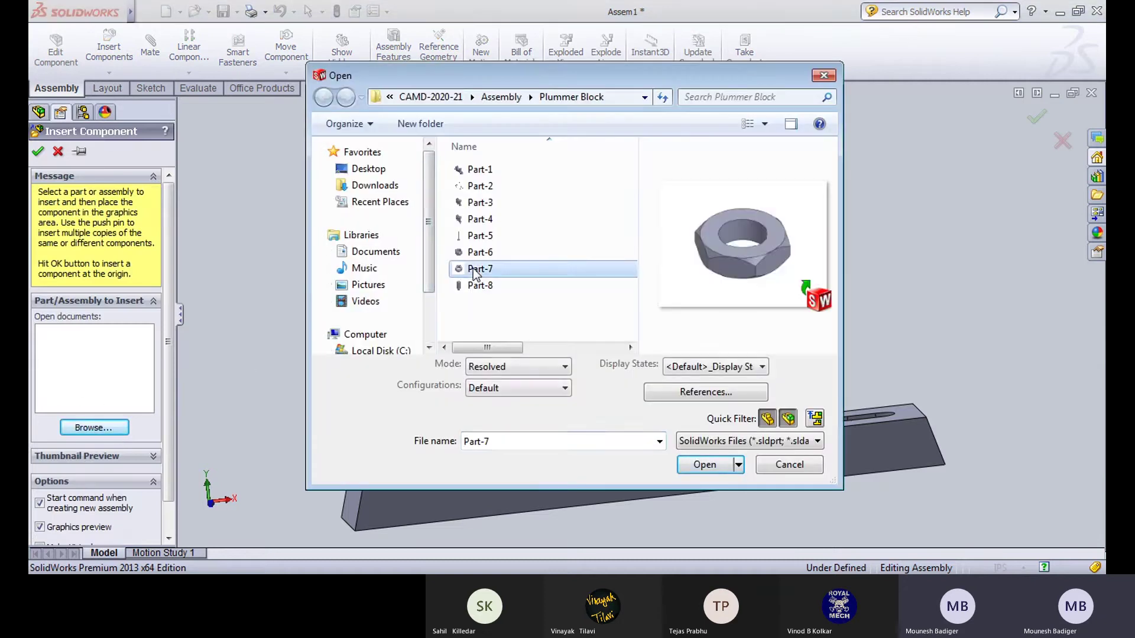
click(515, 289)
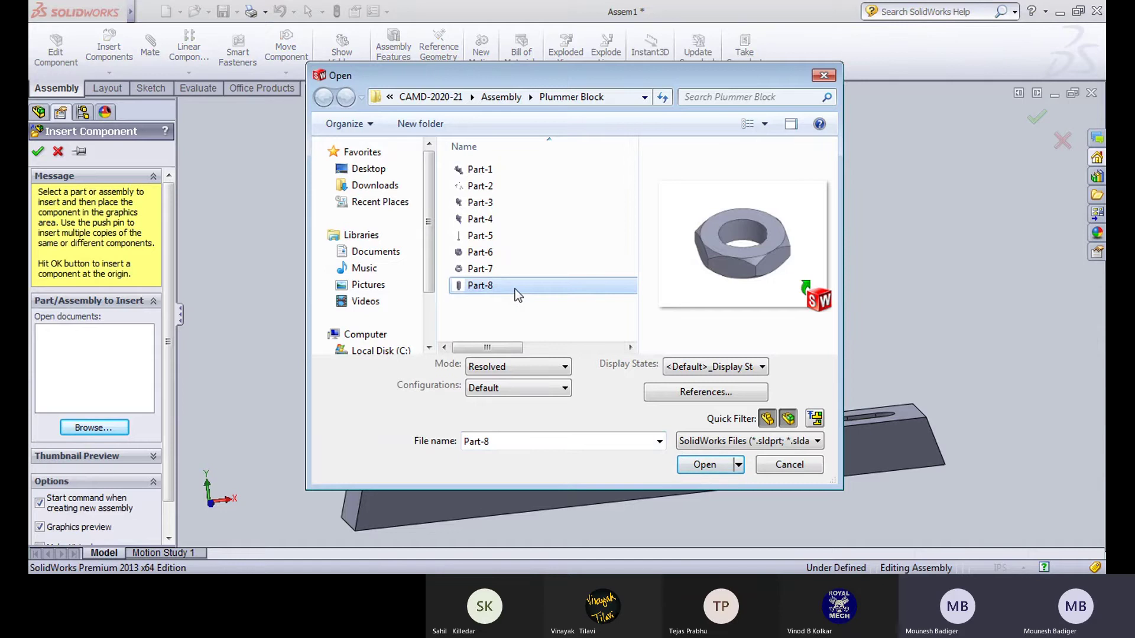
click(517, 259)
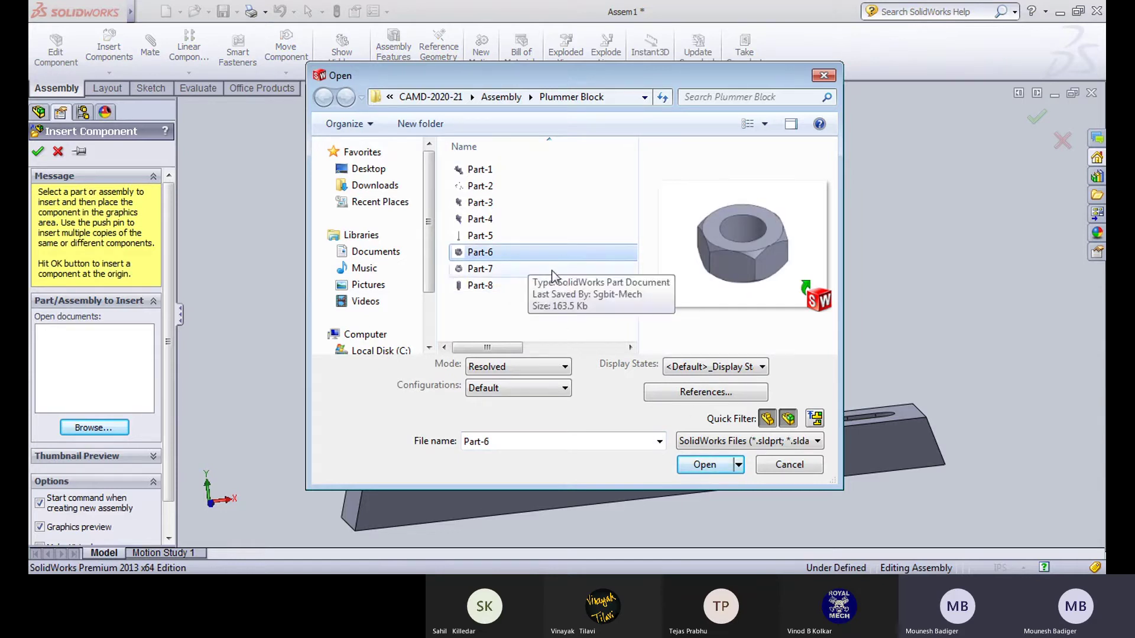
click(717, 468)
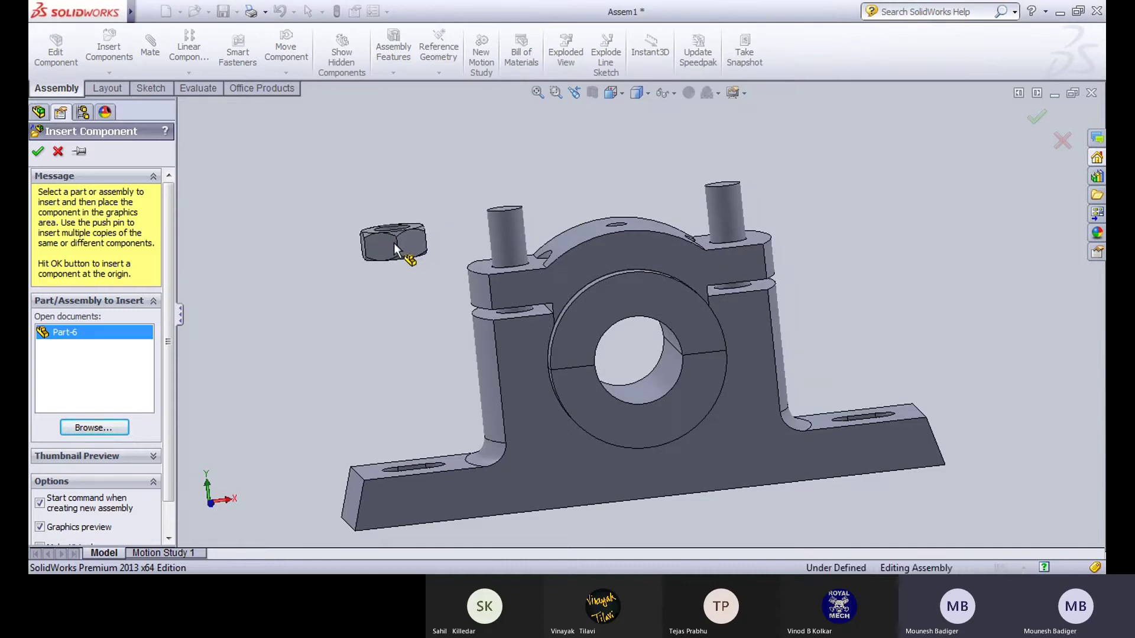
click(395, 247)
Step: Start inserting another component into the assembly
click(123, 73)
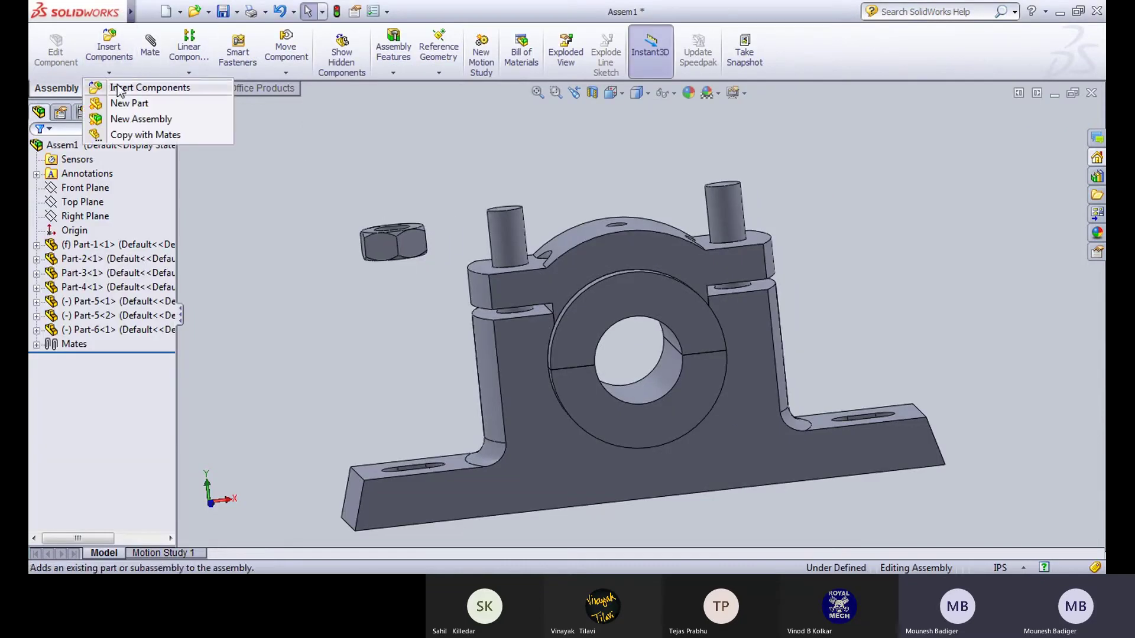
Step: Insert a second Part-6 nut and place it beside the right stud
click(126, 89)
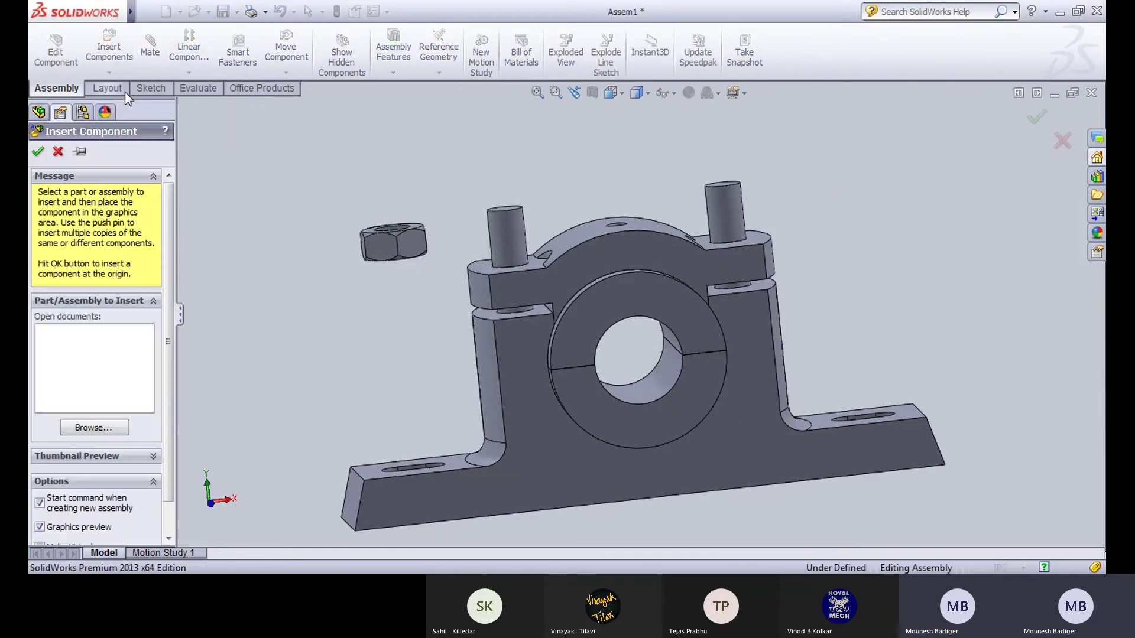
click(95, 428)
click(500, 237)
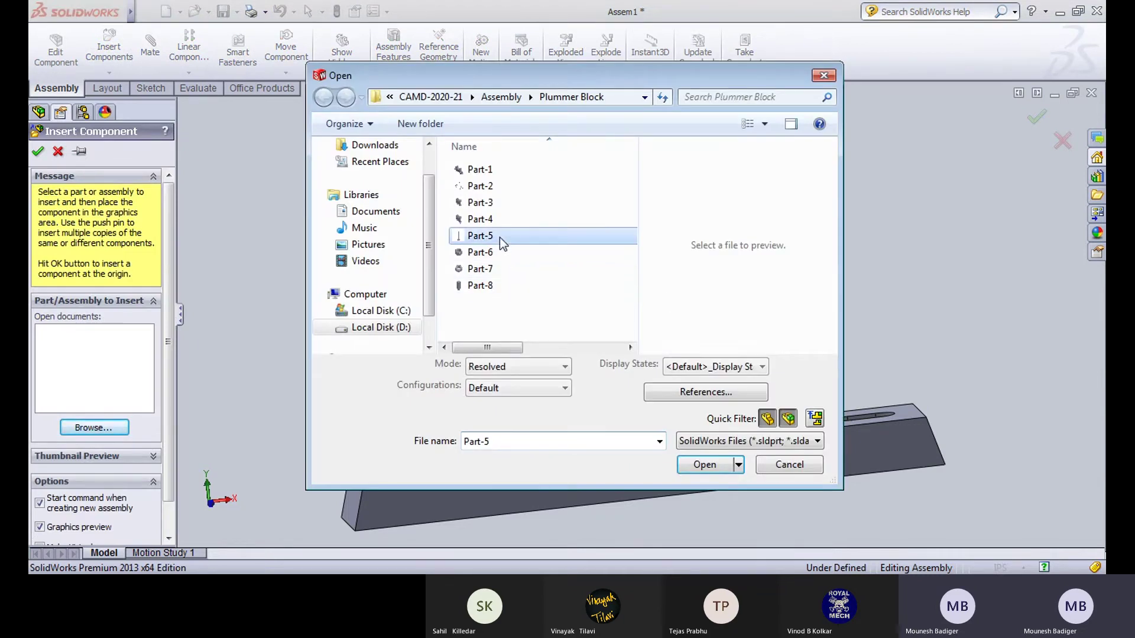
click(510, 254)
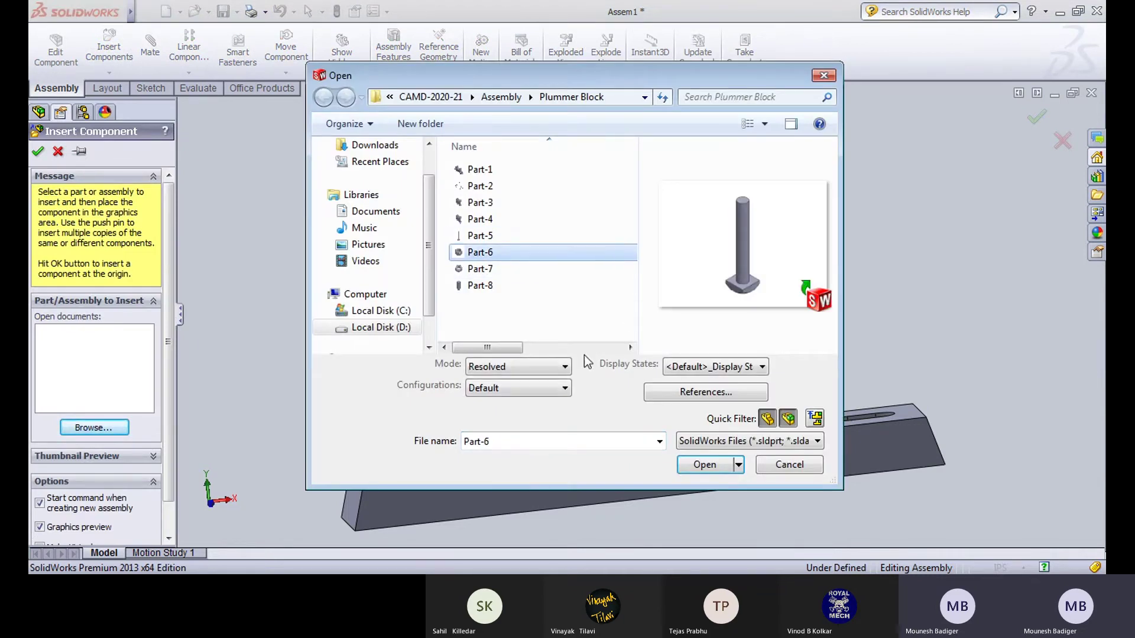
click(707, 471)
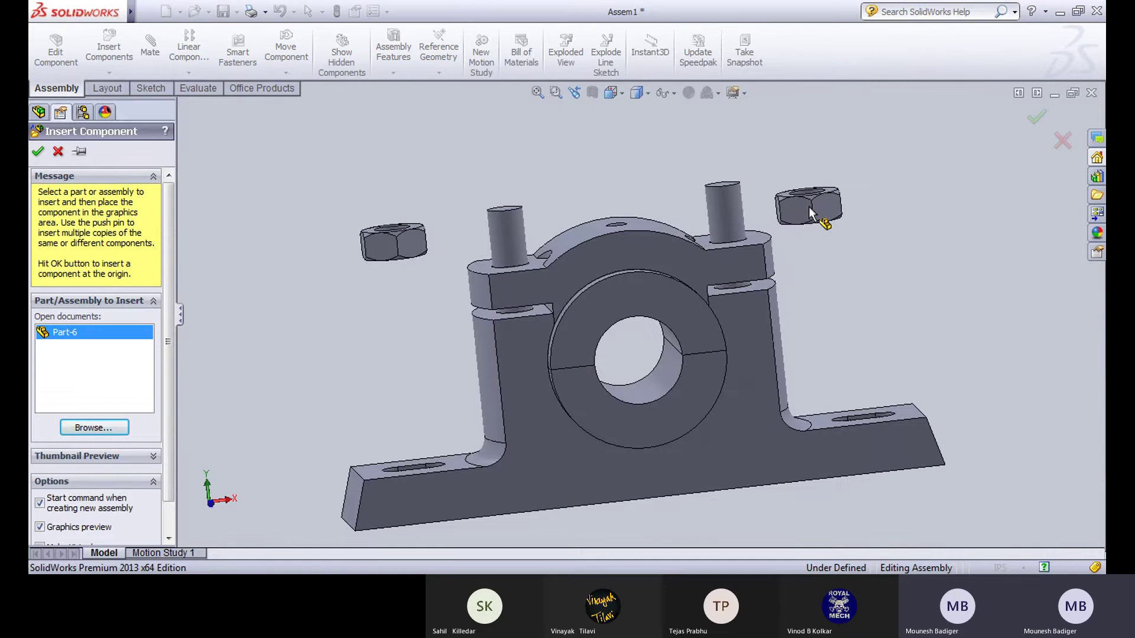
click(810, 213)
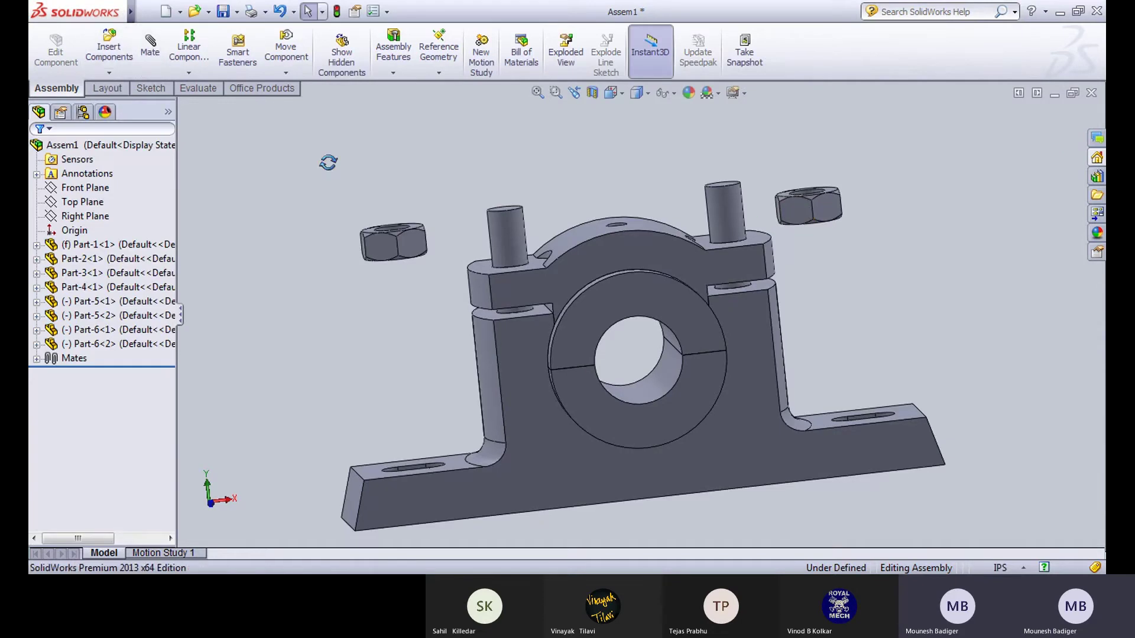
Step: Add a concentric mate between the left Part-6 nut's bore and the left stud's cylindrical face
middle_drag(328, 163, 348, 179)
click(150, 44)
middle_drag(286, 291, 357, 240)
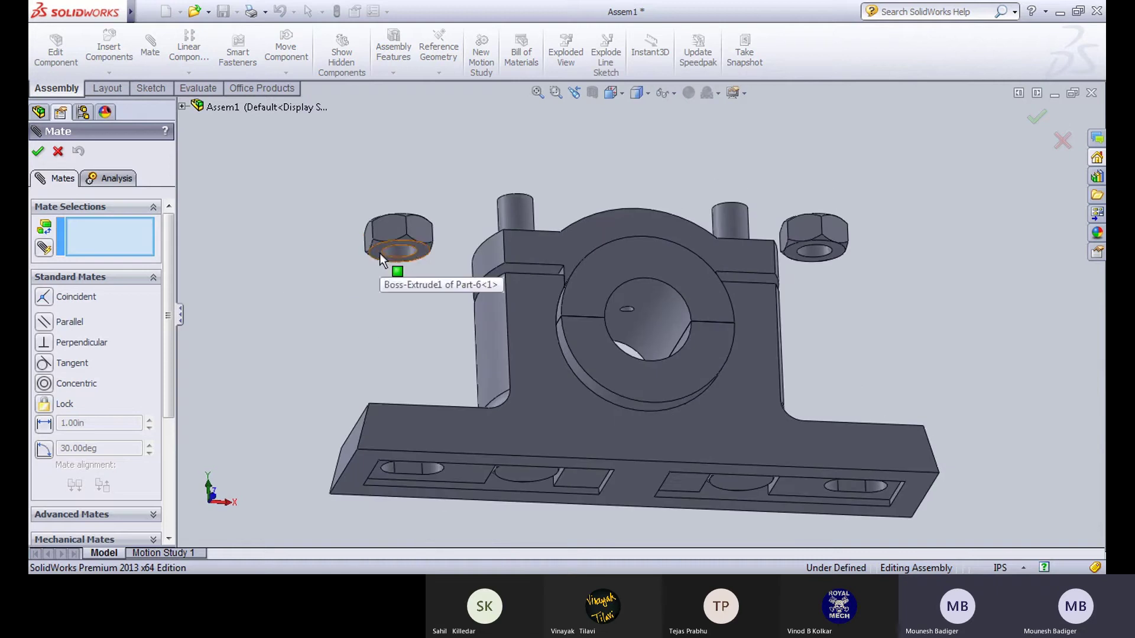
middle_drag(380, 253, 444, 283)
scroll(392, 225, down, 3)
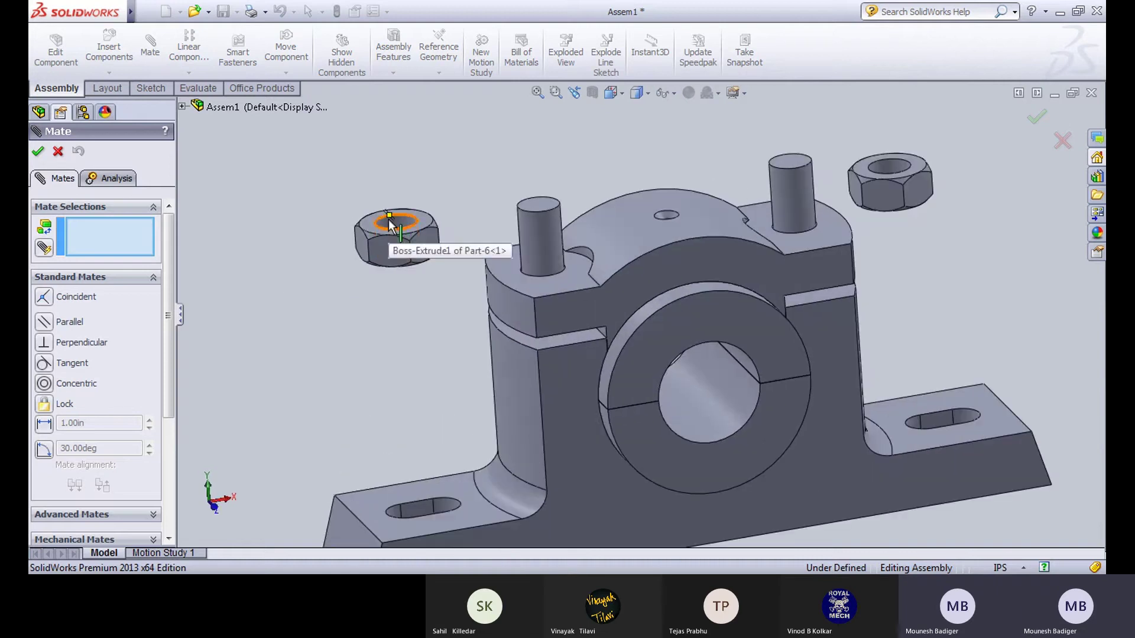
click(391, 223)
click(388, 219)
click(393, 225)
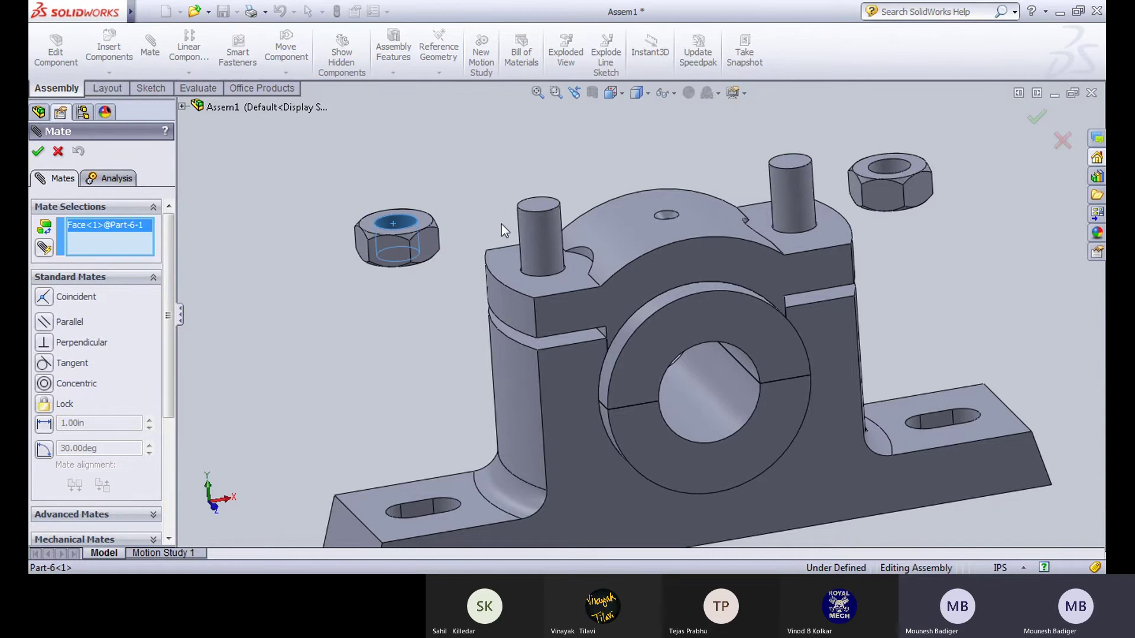
click(548, 243)
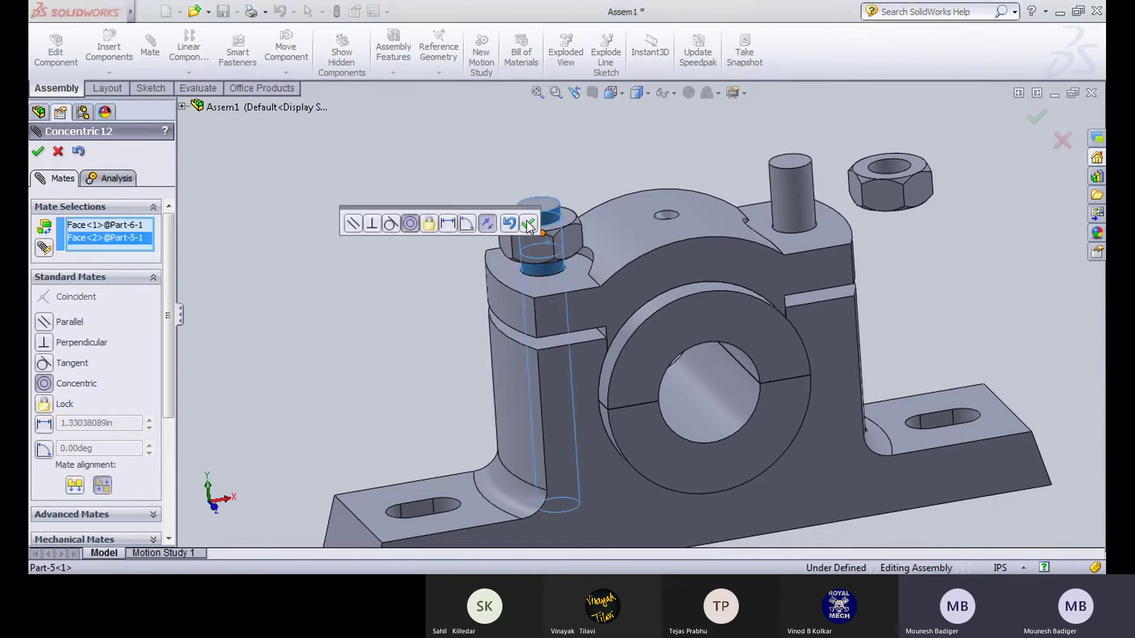
click(528, 224)
Step: Add a coincident mate between the left Part-6 nut's bottom face and the top face of the bearing cap's left lug
middle_drag(425, 345, 484, 257)
scroll(485, 256, down, 3)
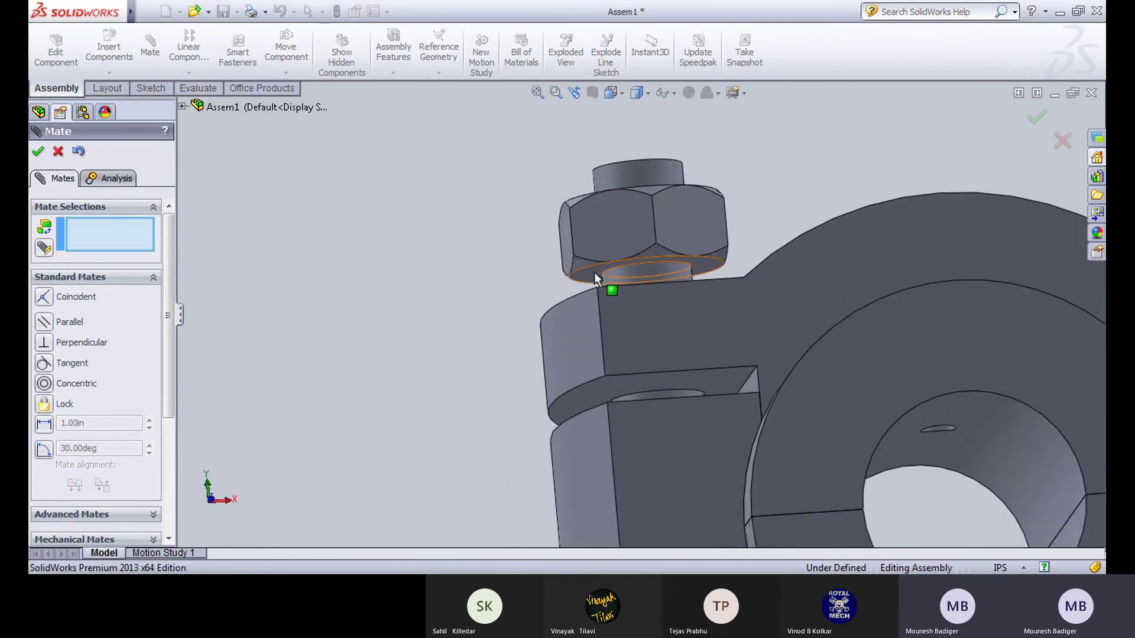
click(587, 274)
middle_drag(588, 274, 605, 368)
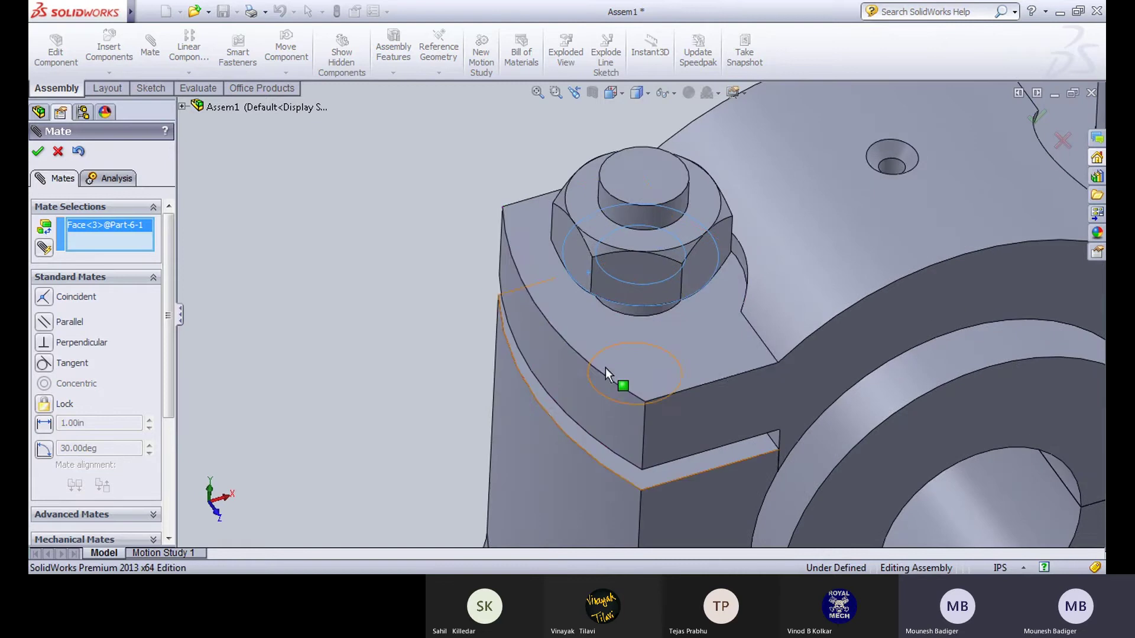
click(629, 358)
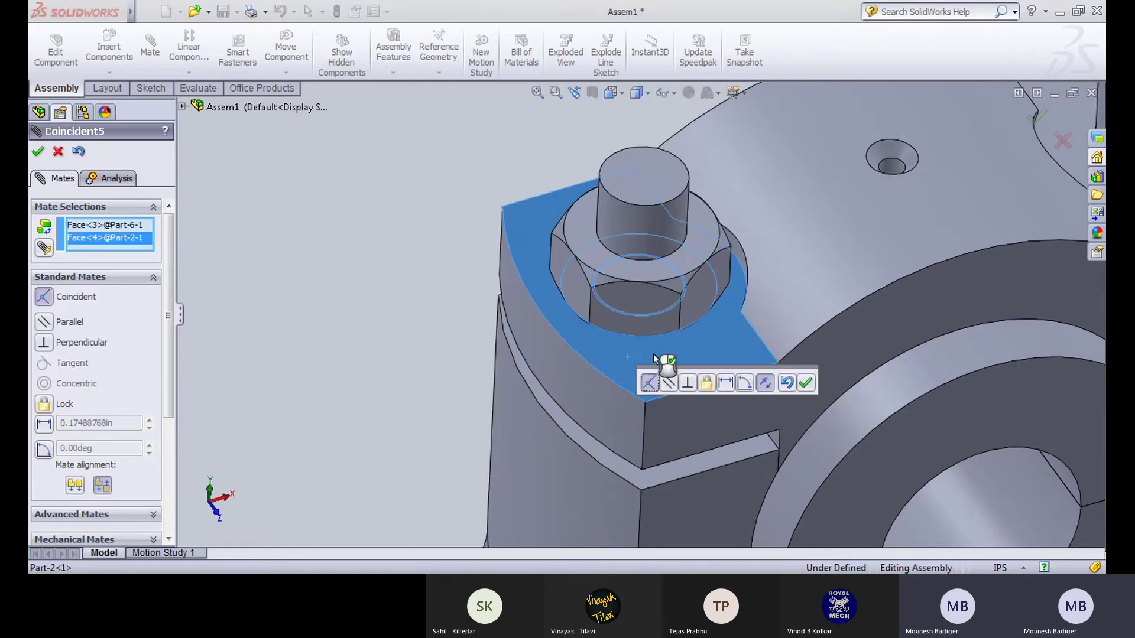
click(806, 384)
Step: Add a concentric mate between the right Part-6 nut's bore and the right stud's cylindrical face
scroll(440, 371, up, 5)
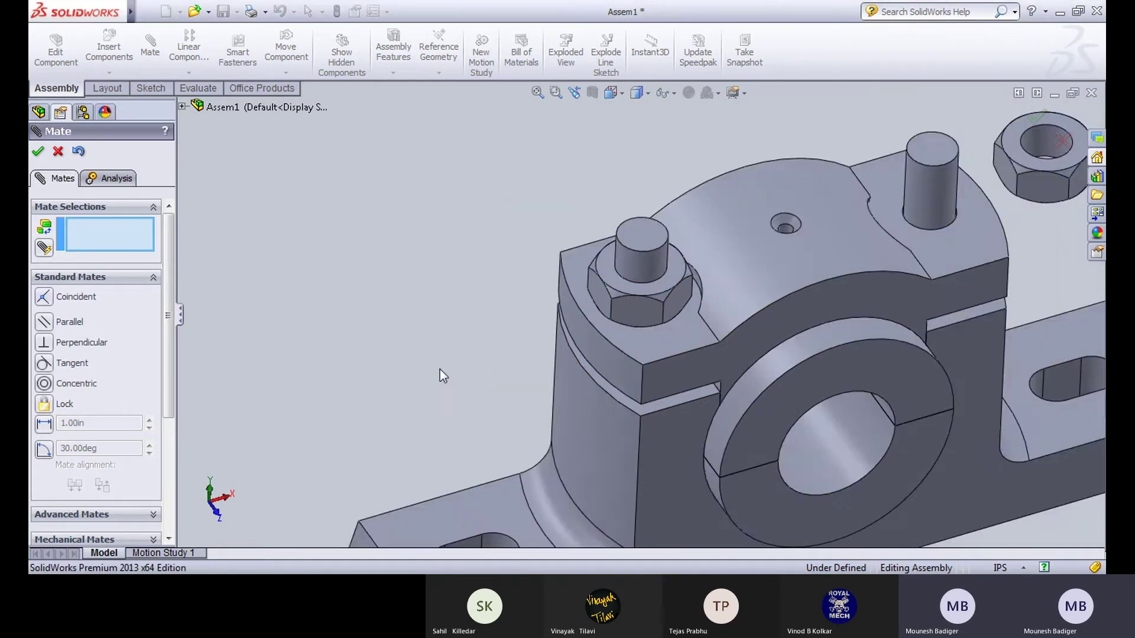
middle_drag(460, 345, 440, 239)
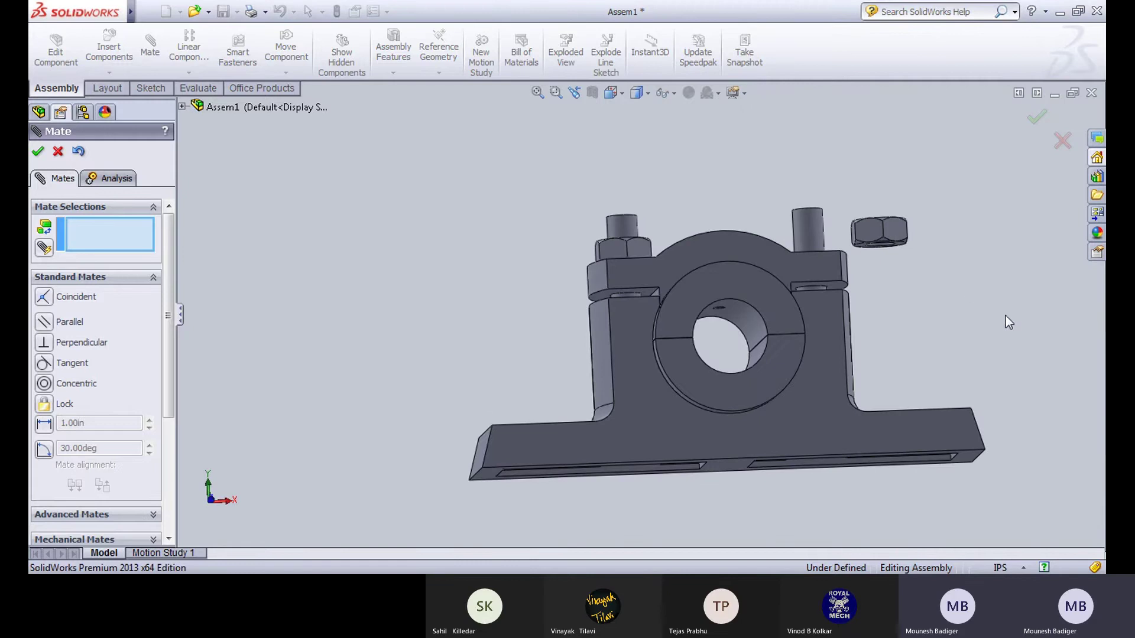
scroll(905, 300, down, 8)
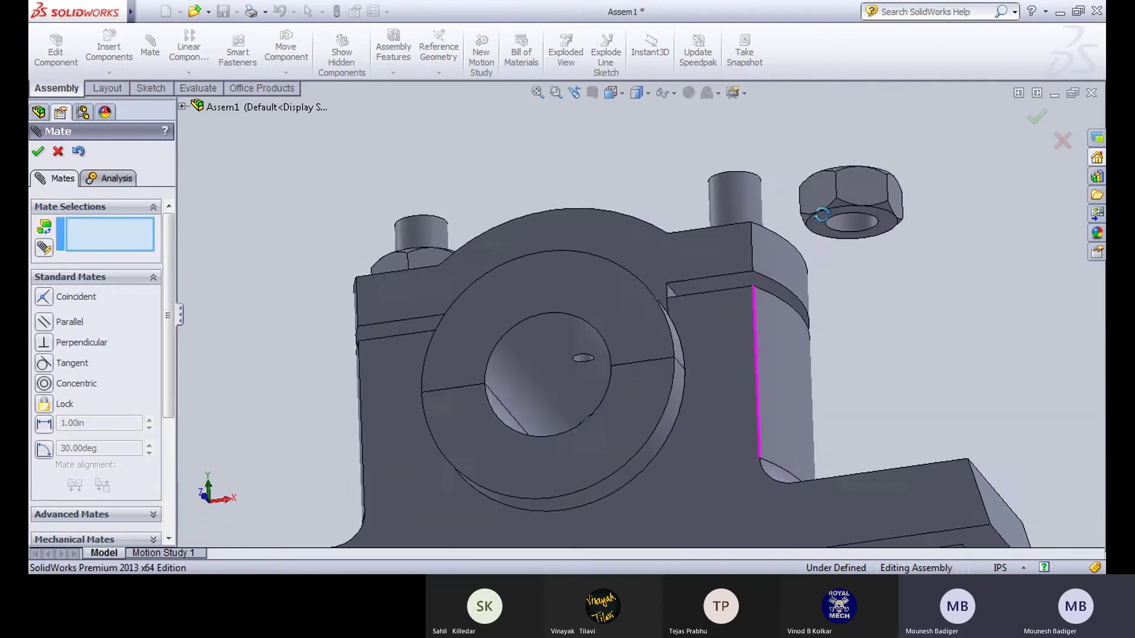
click(850, 232)
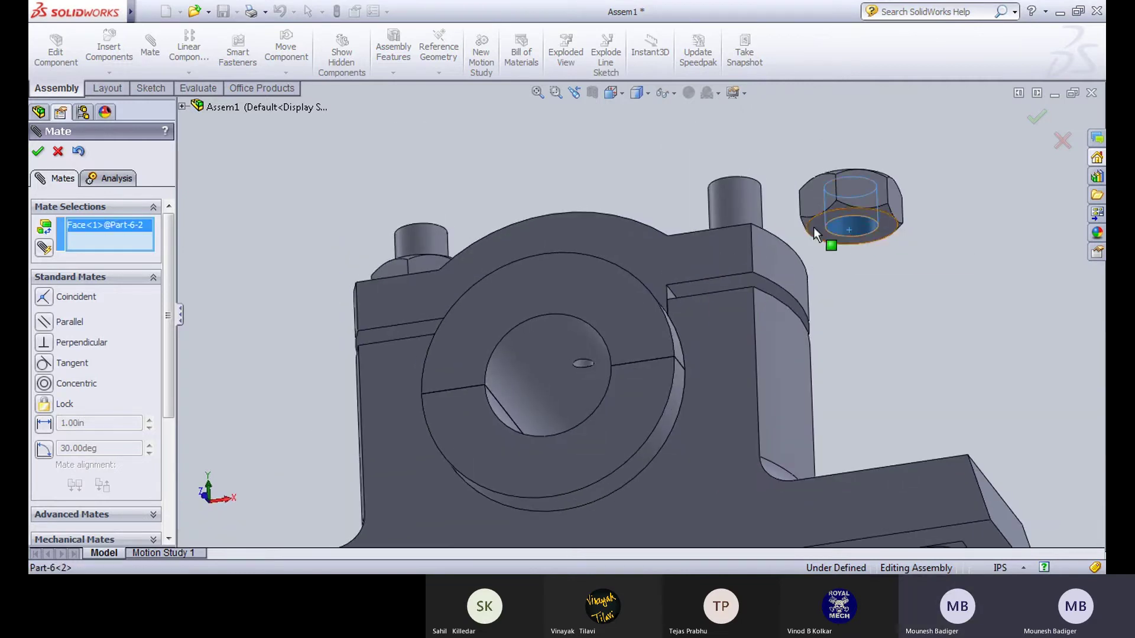
click(742, 201)
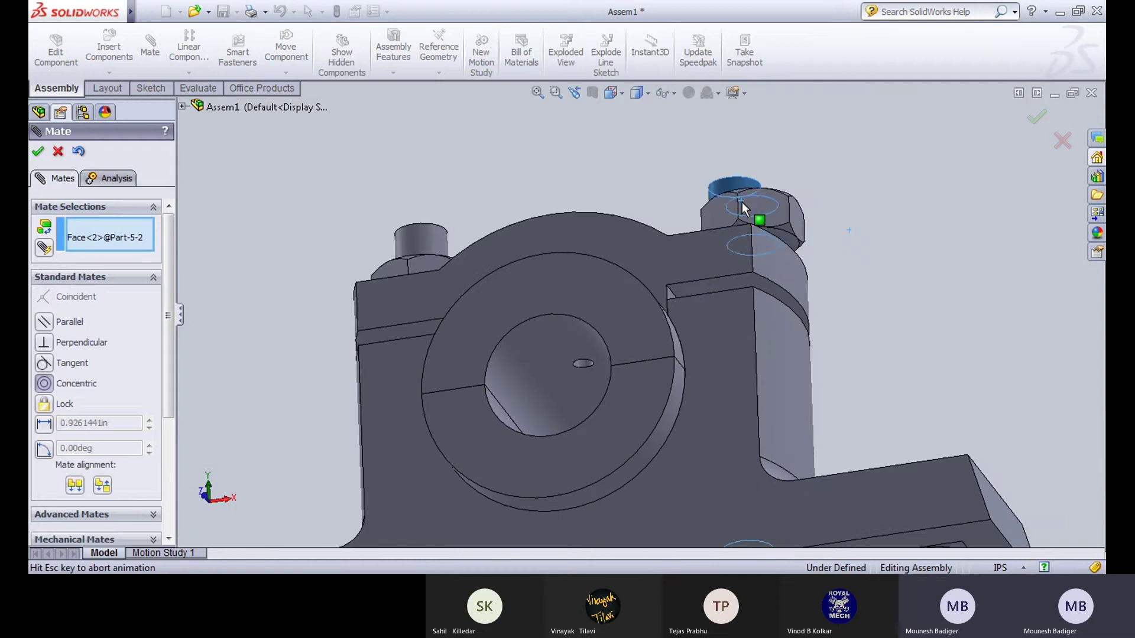
click(945, 185)
Step: Seat the right Part-6 nut on the cap's right lug with a coincident mate between its bottom face and the lug's top face
scroll(909, 281, down, 6)
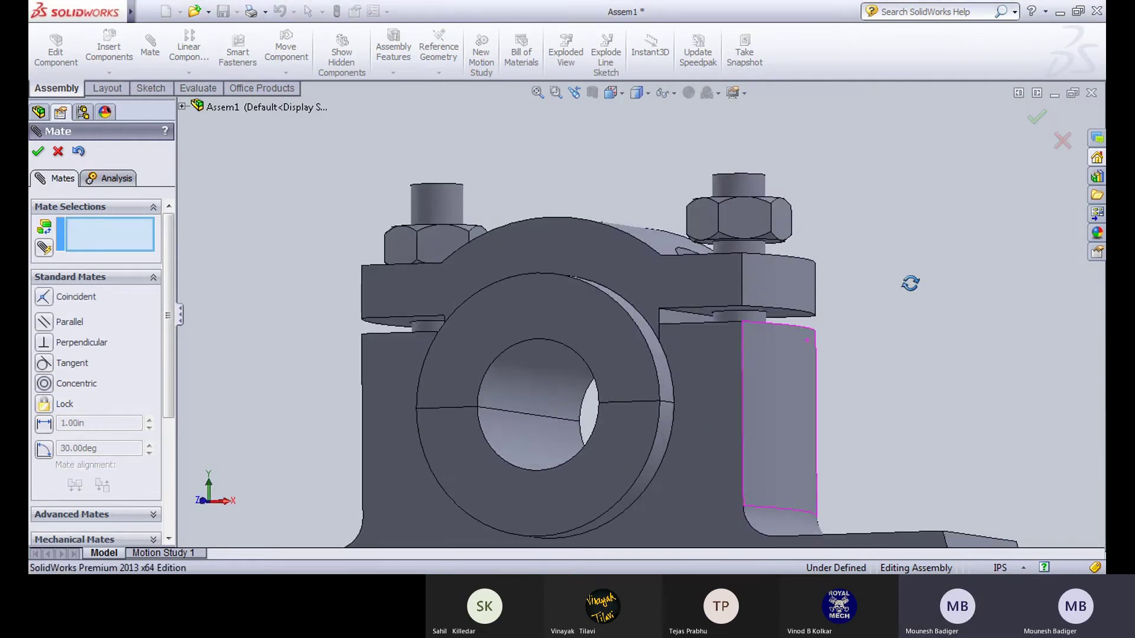
middle_drag(489, 229, 501, 120)
click(501, 135)
middle_drag(656, 158, 566, 243)
click(566, 243)
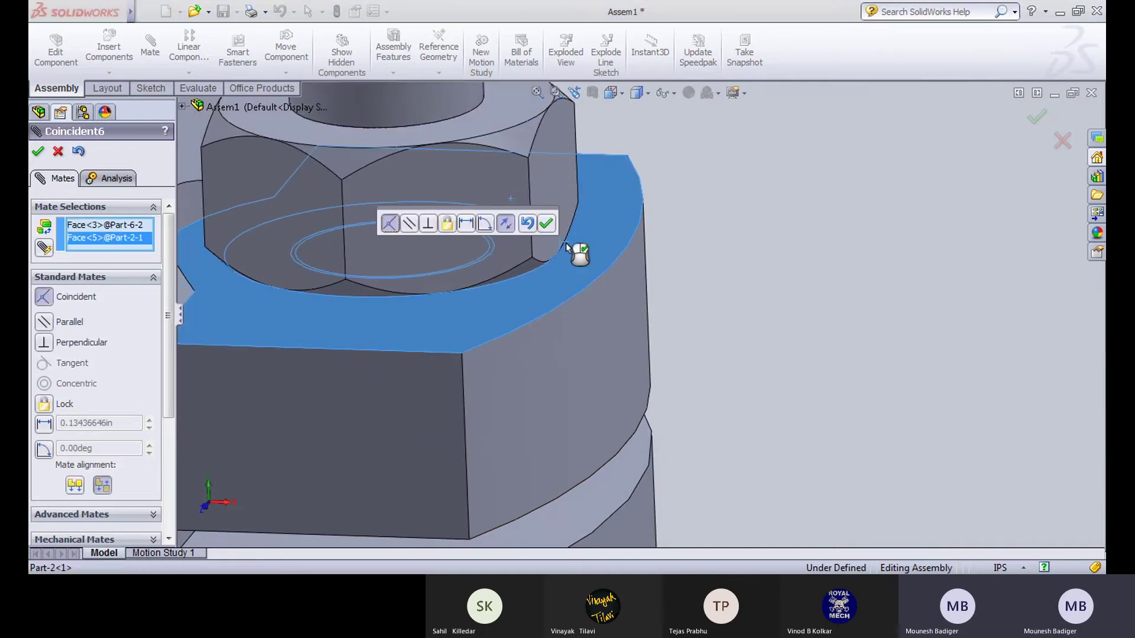
click(545, 223)
key(f)
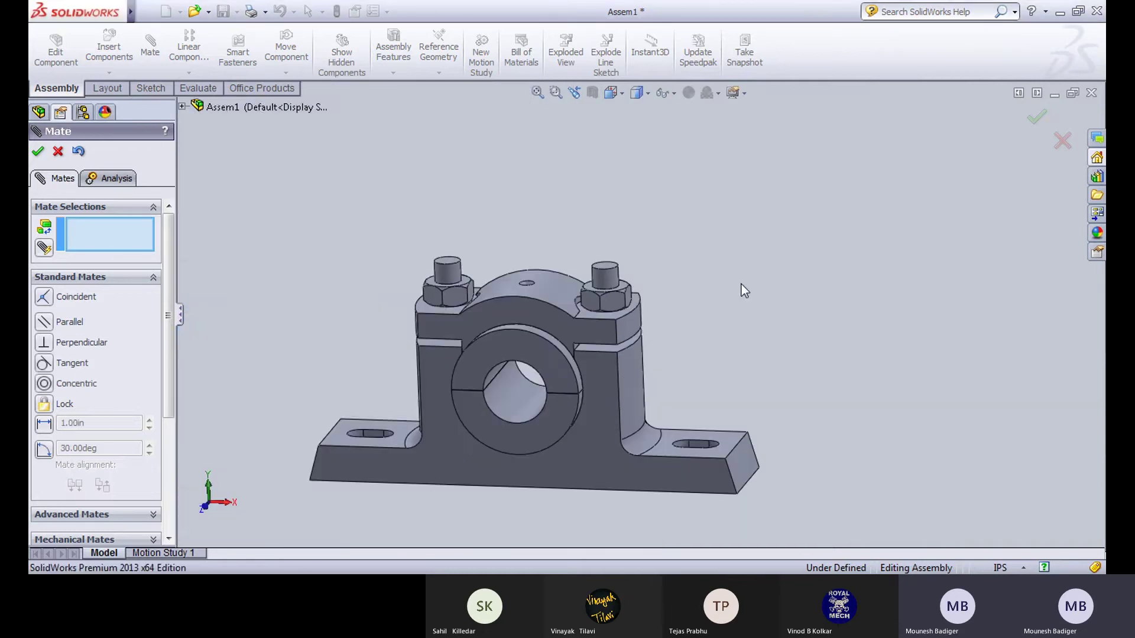
scroll(402, 377, down, 4)
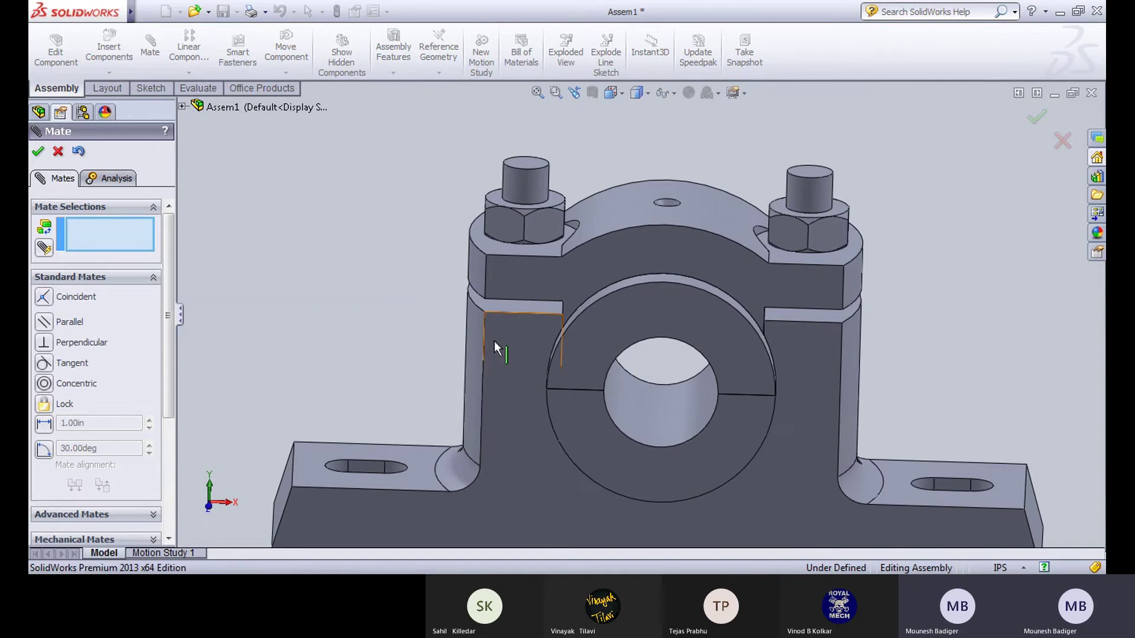
click(38, 152)
Step: Insert a Part-7 lock nut and place it beside the left stud
click(109, 73)
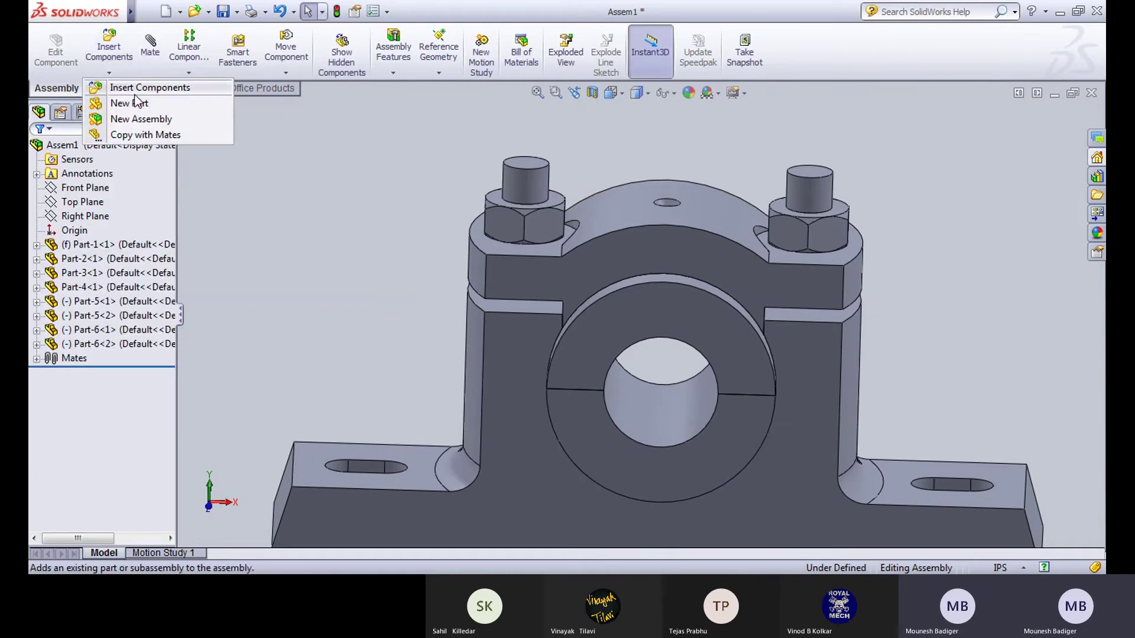
click(139, 88)
click(94, 427)
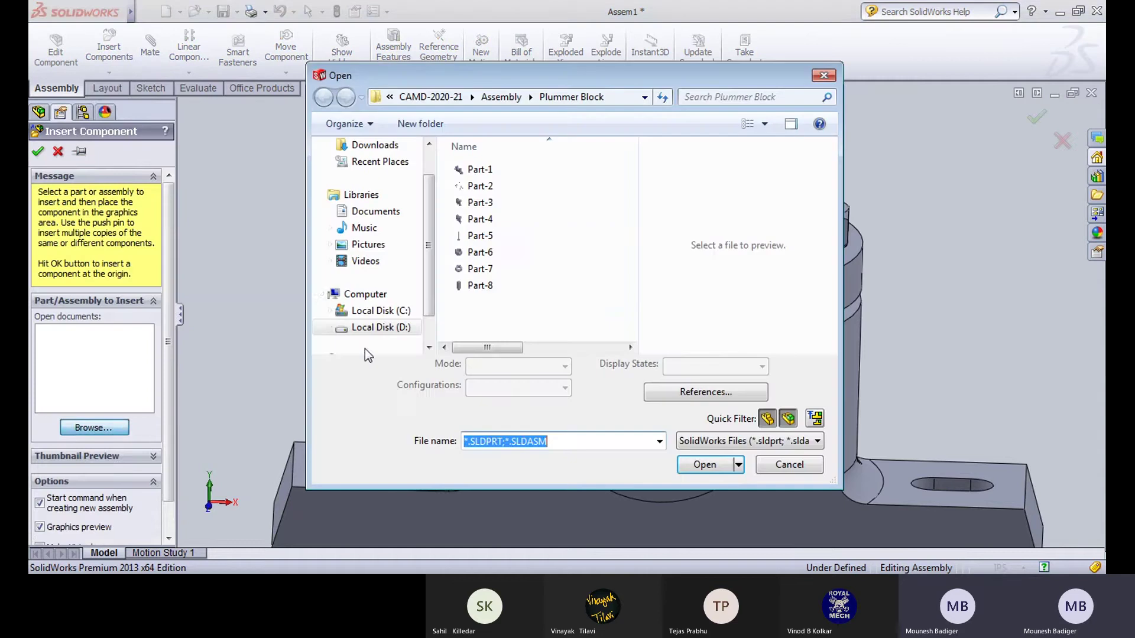
click(490, 273)
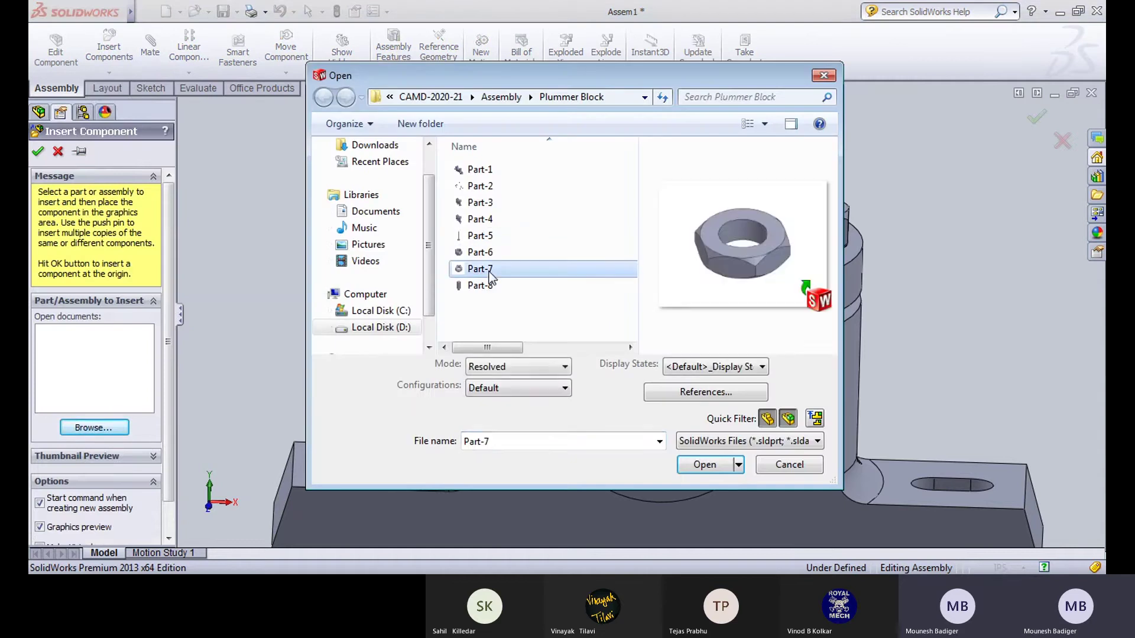
click(722, 464)
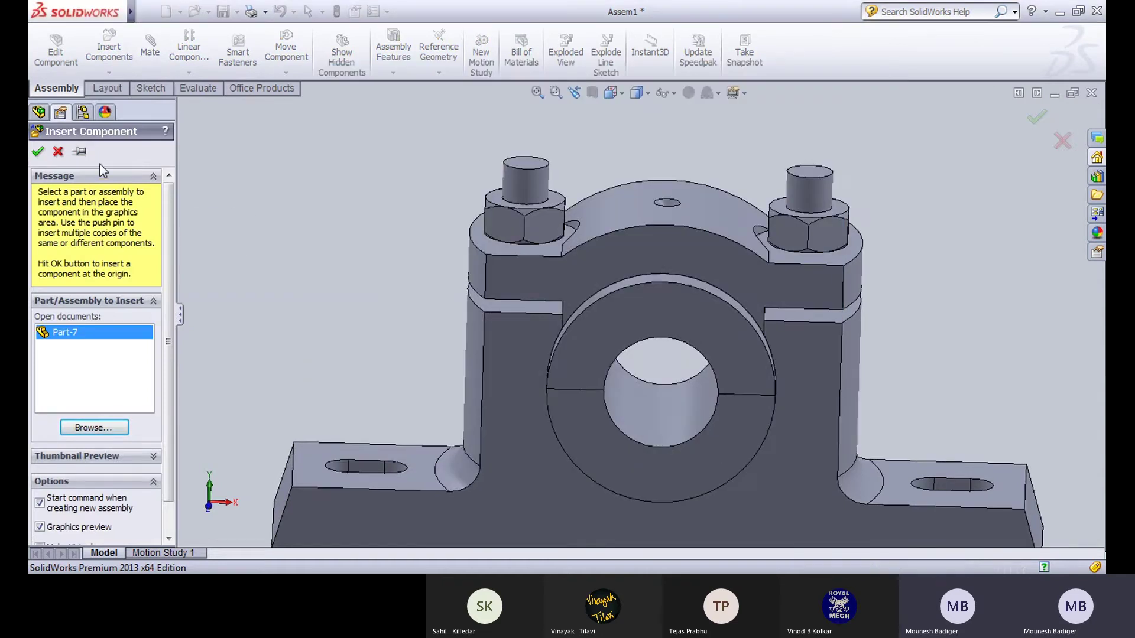
click(325, 243)
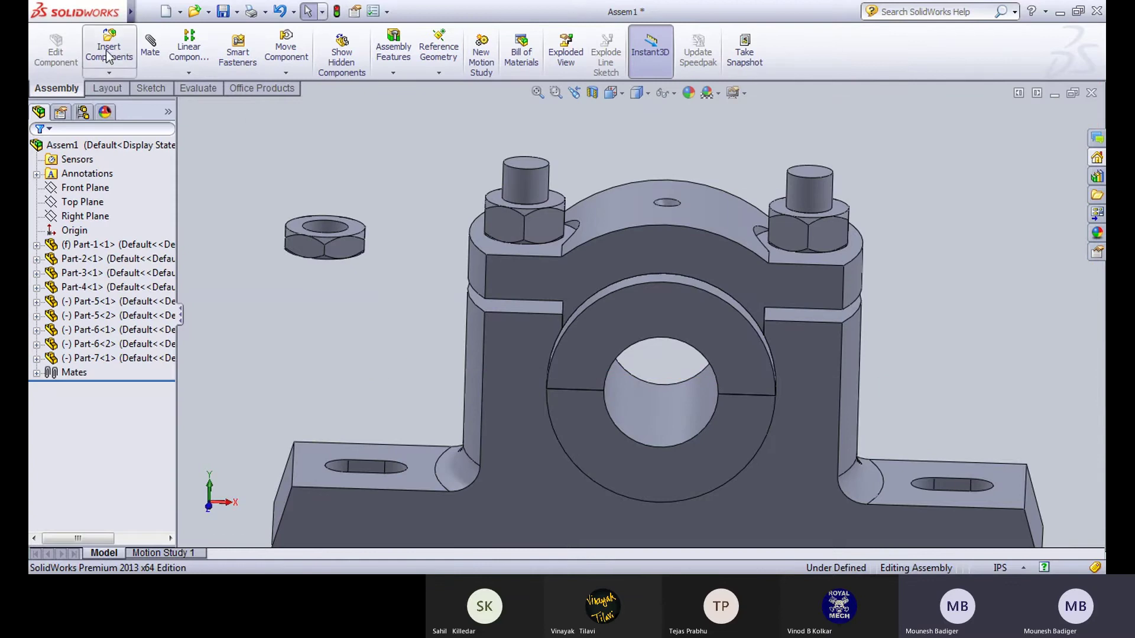
Step: Insert a second Part-7 lock nut and place it beside the right stud
click(109, 72)
click(142, 88)
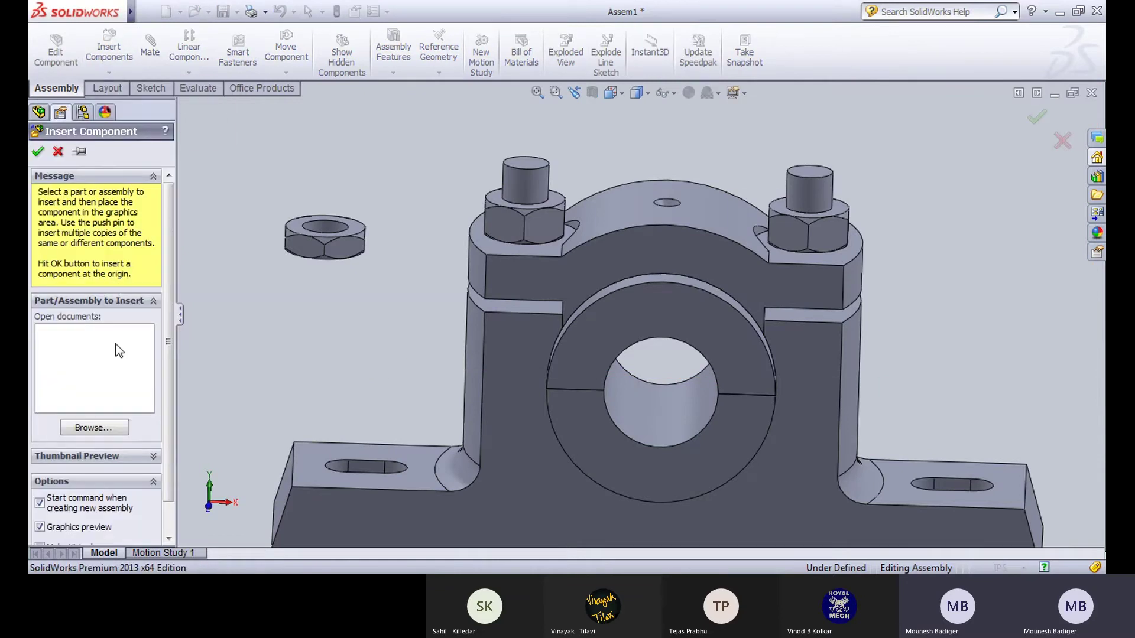
click(95, 430)
click(504, 266)
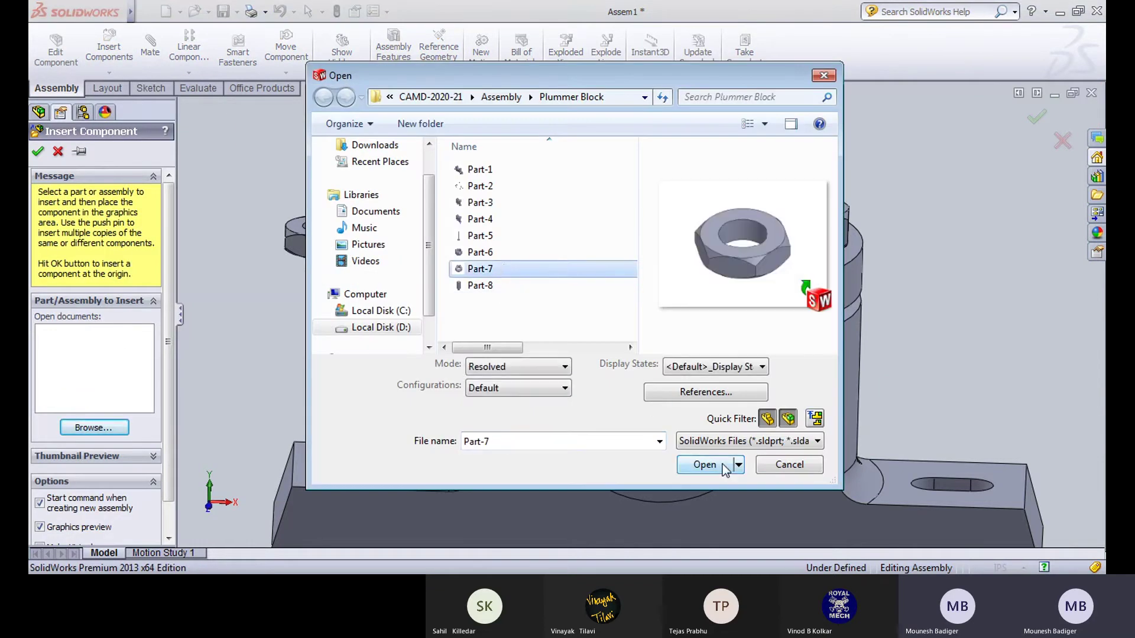
click(725, 470)
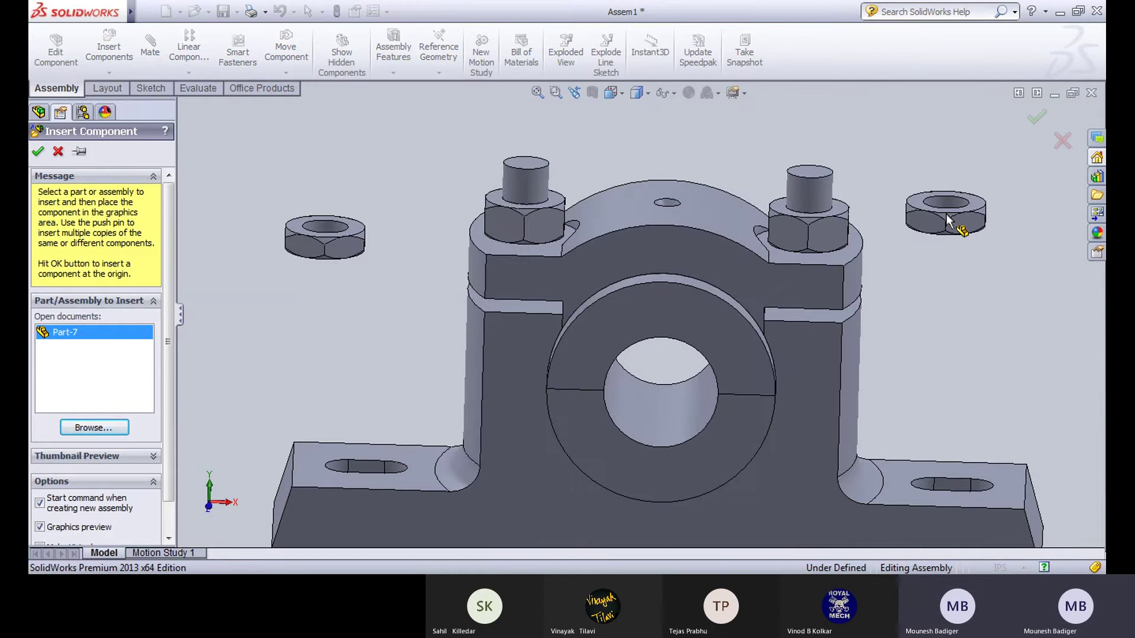
click(946, 214)
Step: Try to add a concentric mate between the left Part-7 lock nut's bore and the left stud
middle_drag(946, 213, 633, 286)
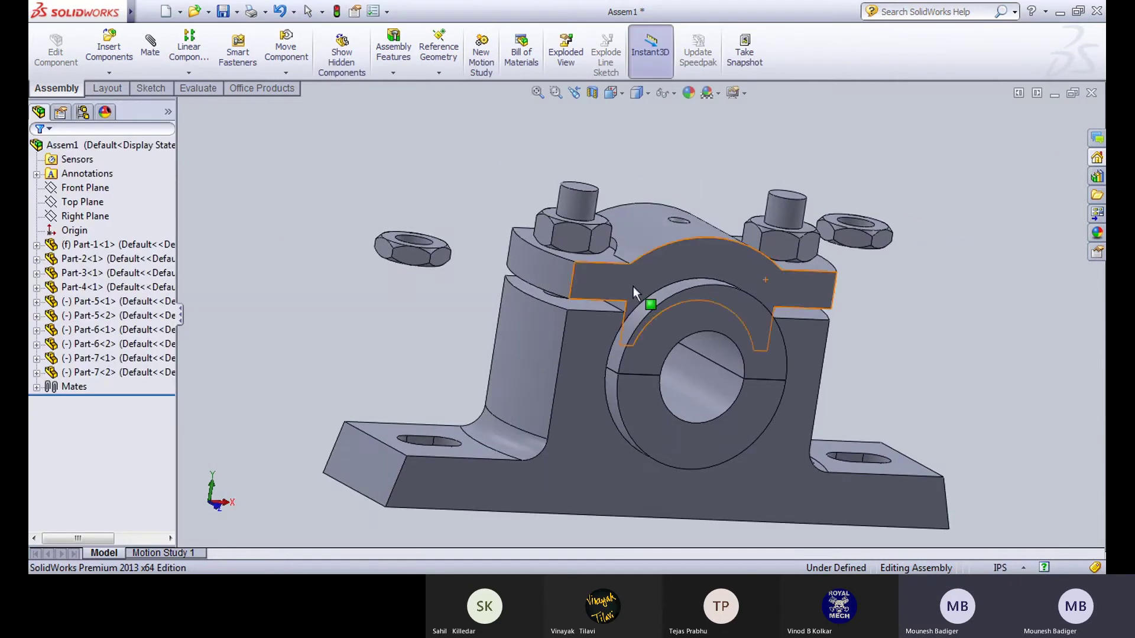
click(150, 46)
middle_drag(367, 316, 370, 233)
click(395, 225)
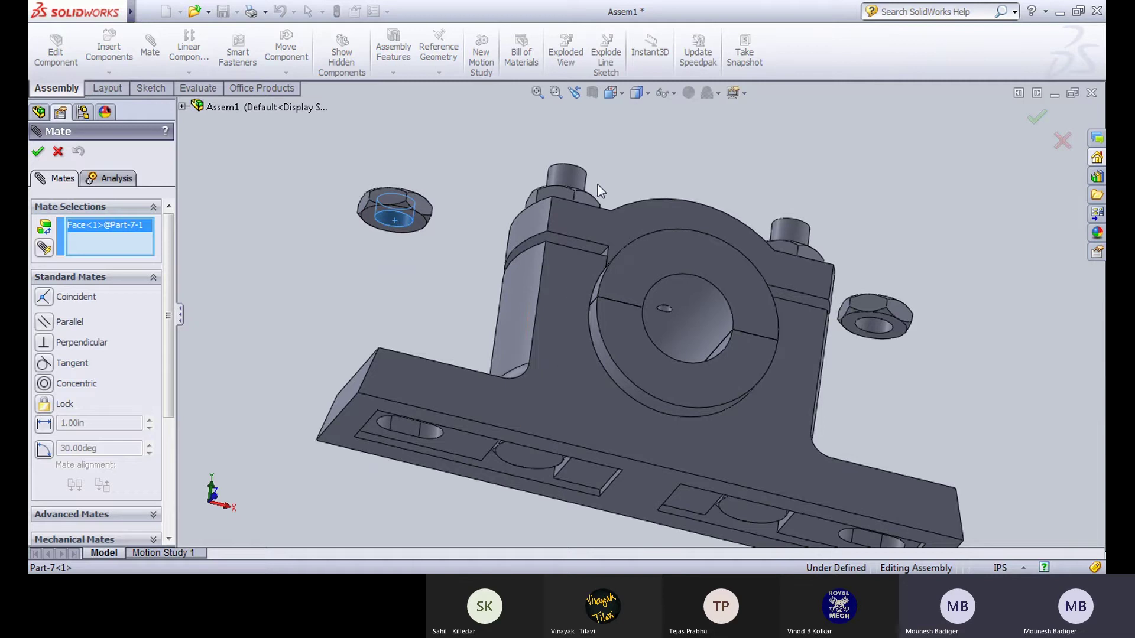
click(573, 178)
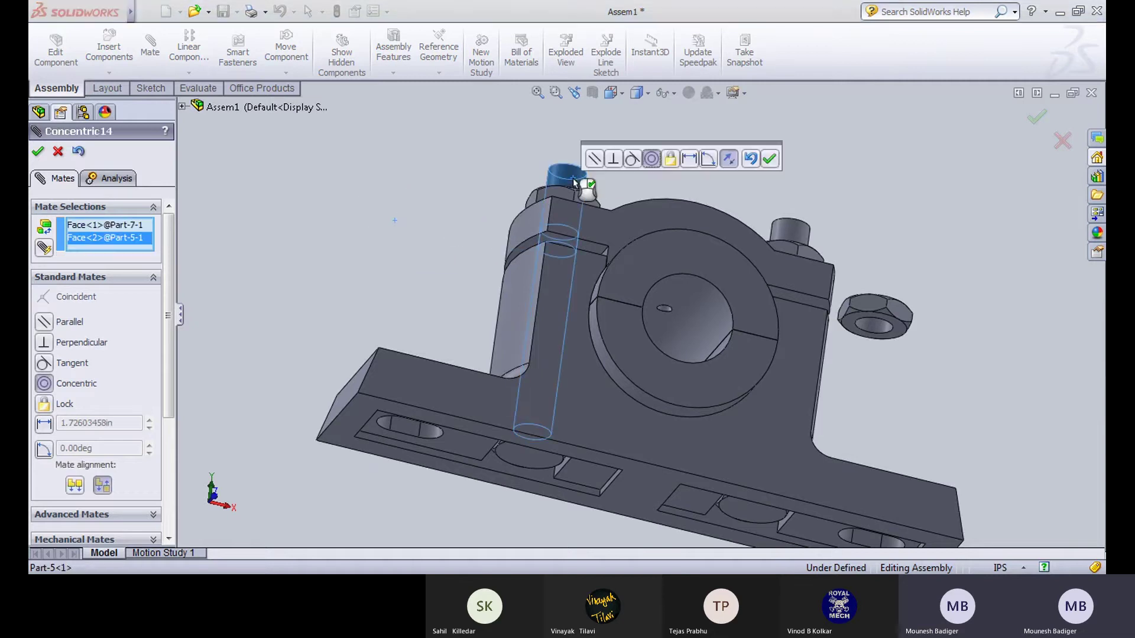
click(746, 160)
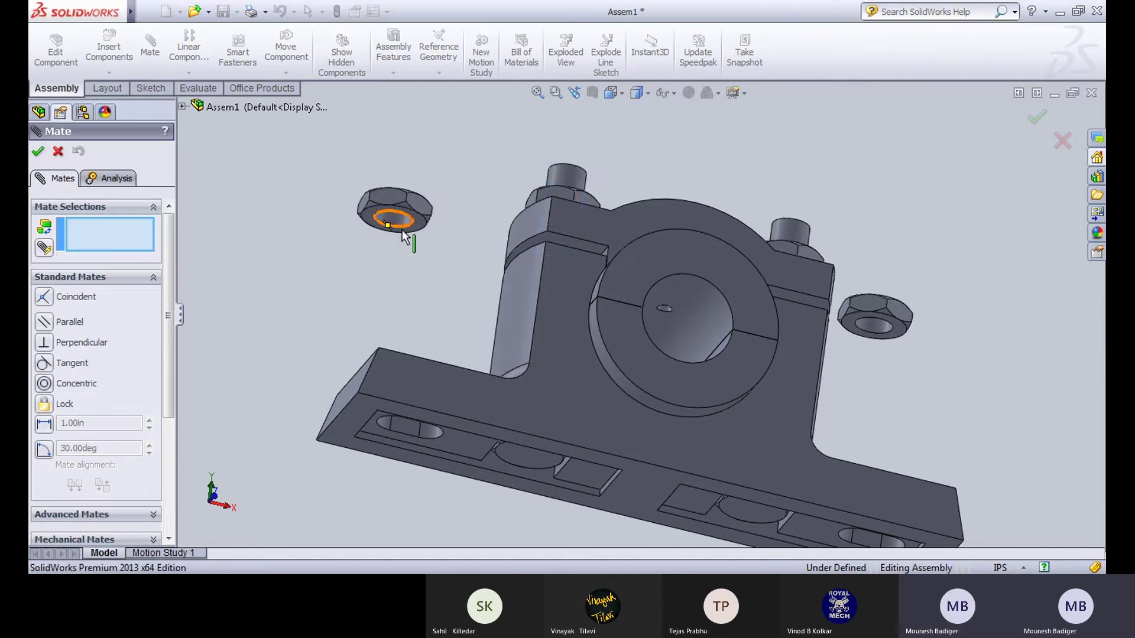
Step: Add a coincident mate between the left Part-7 lock nut's bottom face and the left Part-6 nut's top face
scroll(400, 225, down, 3)
click(397, 229)
middle_drag(396, 230, 538, 292)
click(698, 152)
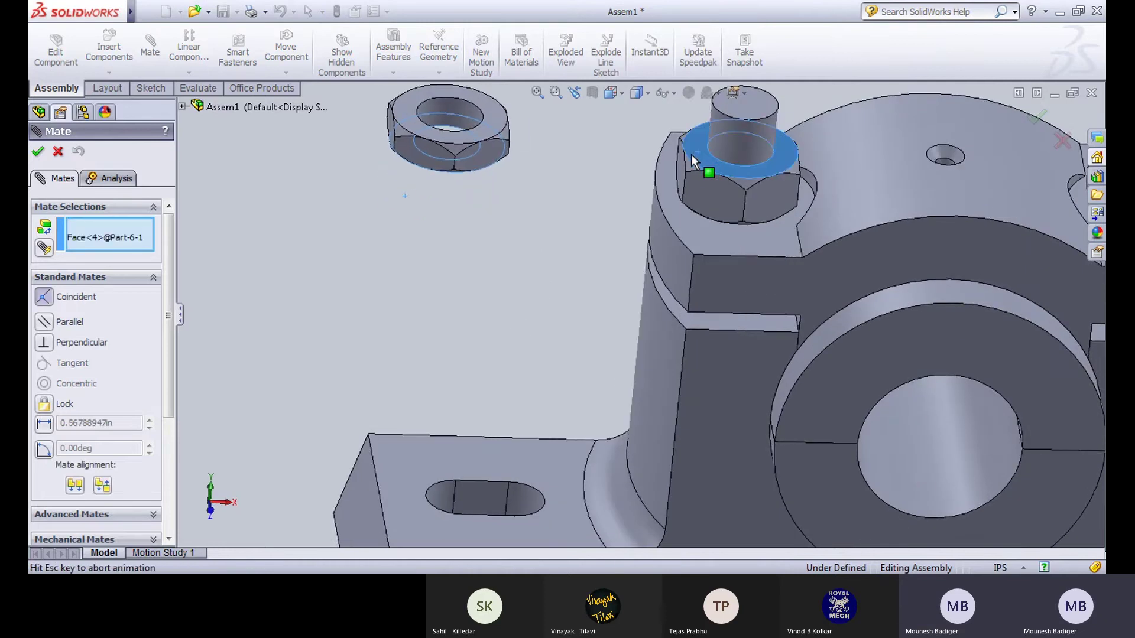
click(876, 139)
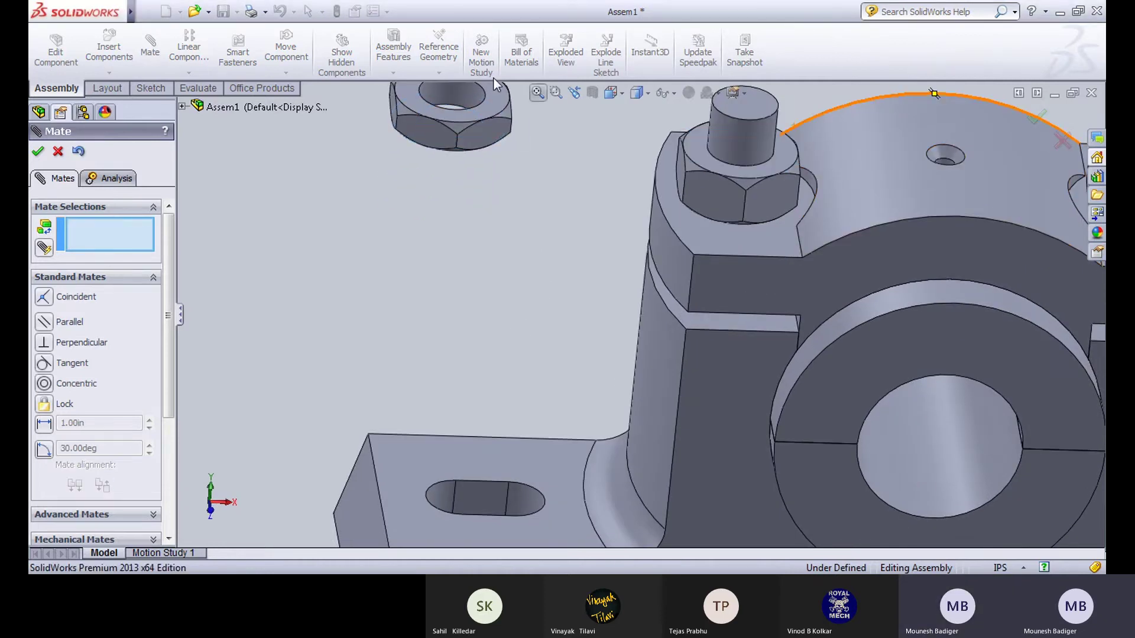
Step: Add a concentric mate between the left Part-7 lock nut's bore and the left Part-5 stud
click(456, 97)
click(735, 130)
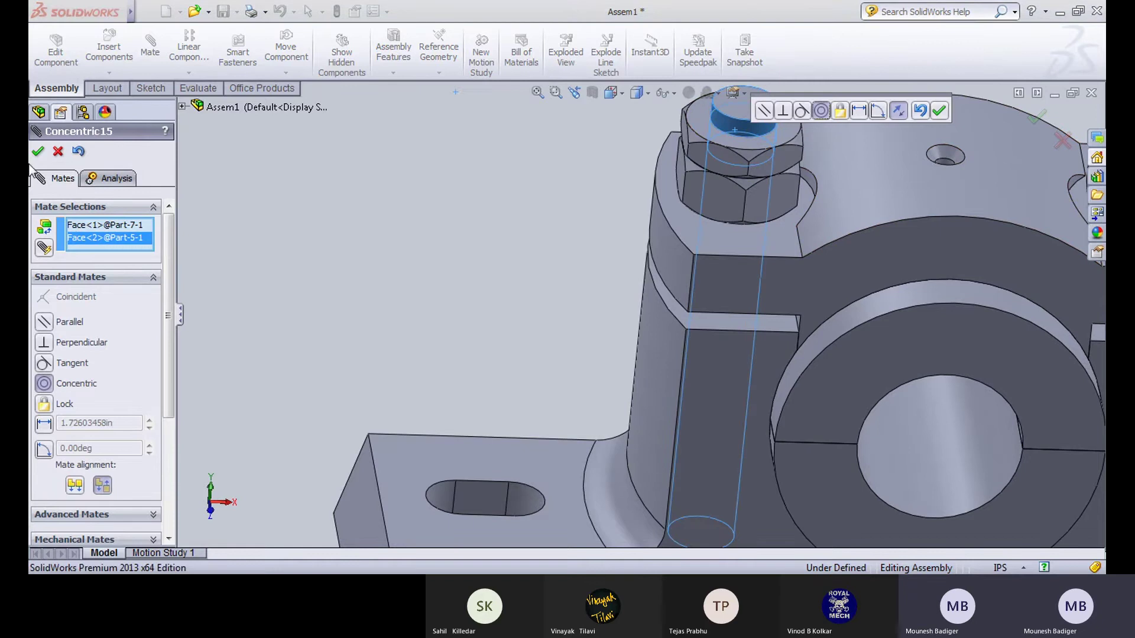
click(939, 110)
scroll(795, 183, up, 3)
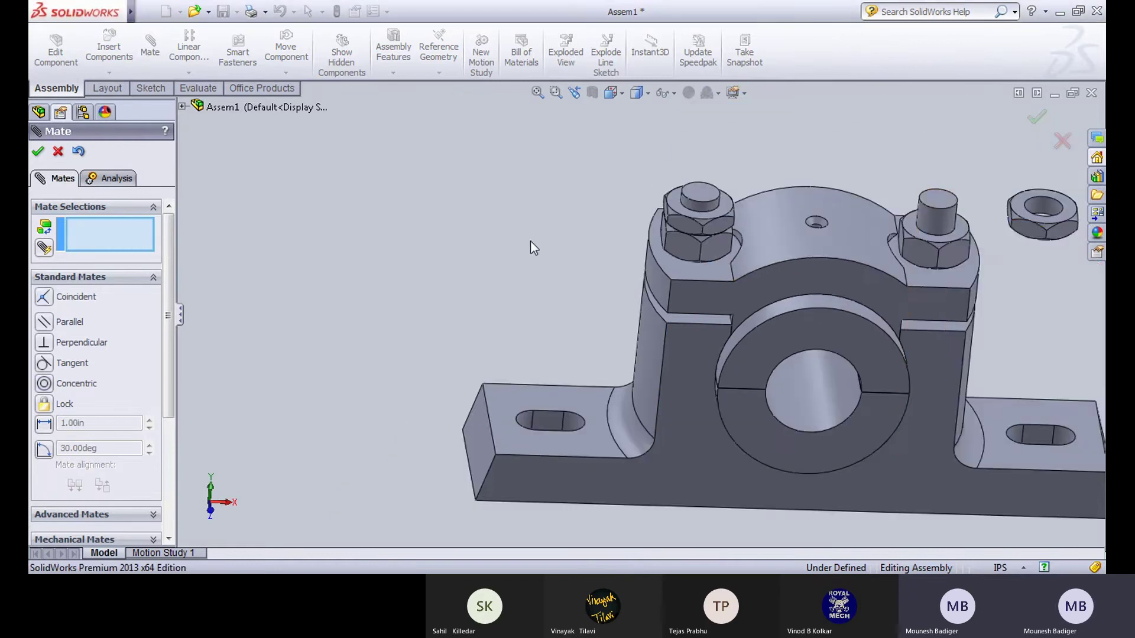
mouse_move(1021, 258)
middle_down()
mouse_move(997, 246)
mouse_move(1015, 250)
middle_up()
scroll(1014, 251, down, 3)
click(966, 179)
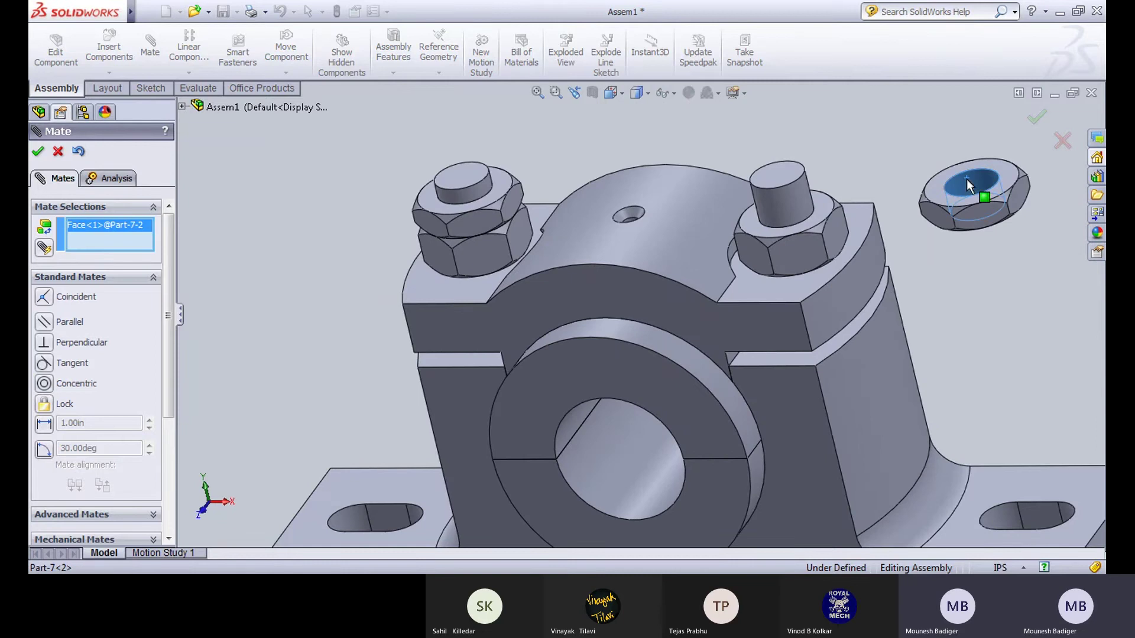
click(782, 204)
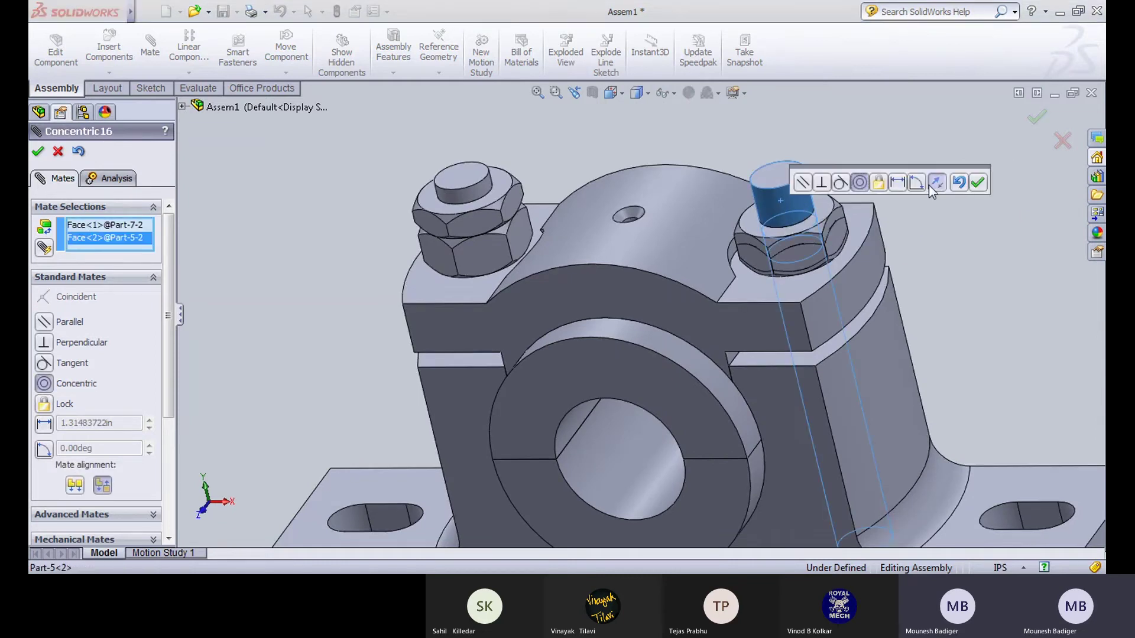
click(962, 180)
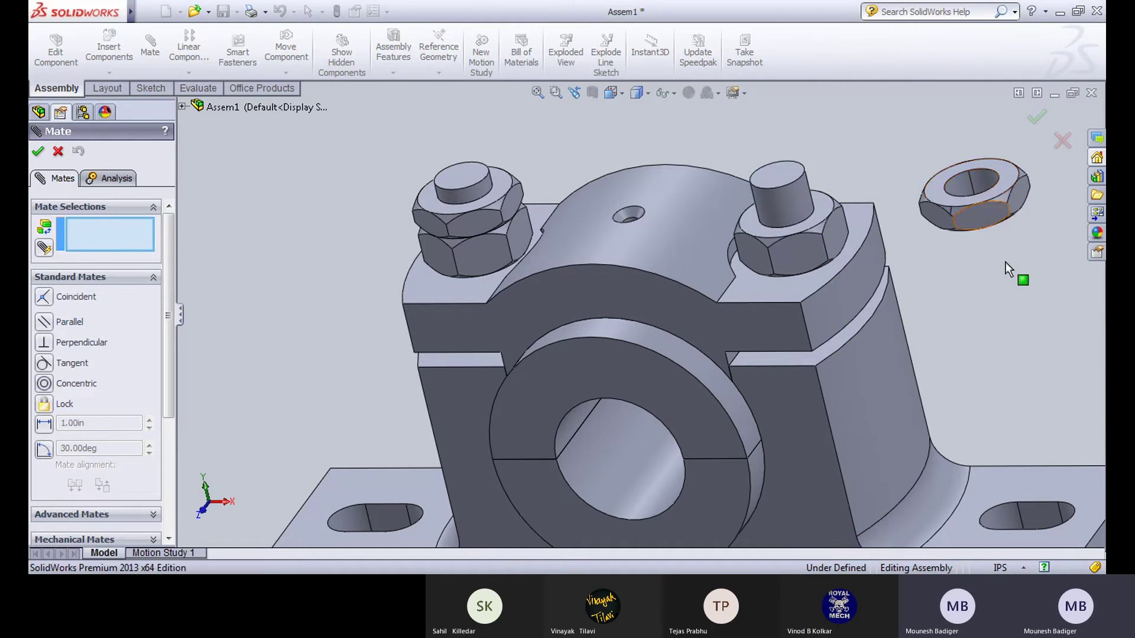
Step: Add a coincident mate between the right Part-7 lock nut's bottom face and the right Part-6 nut's top face
middle_drag(1006, 262, 946, 240)
scroll(921, 231, down, 5)
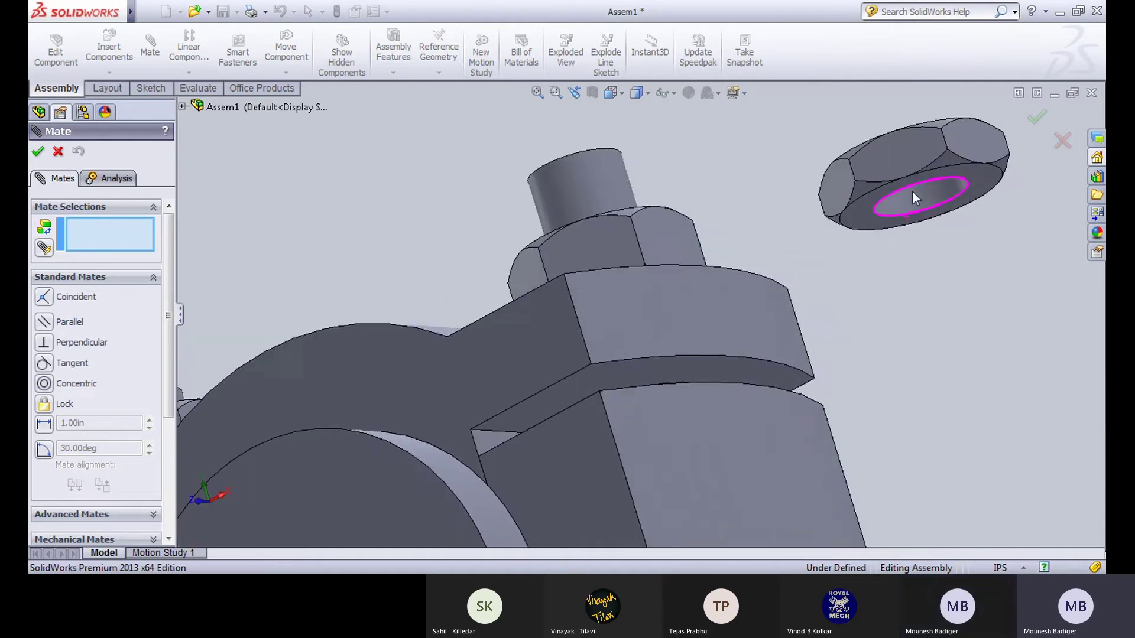
click(865, 215)
middle_drag(626, 219, 602, 253)
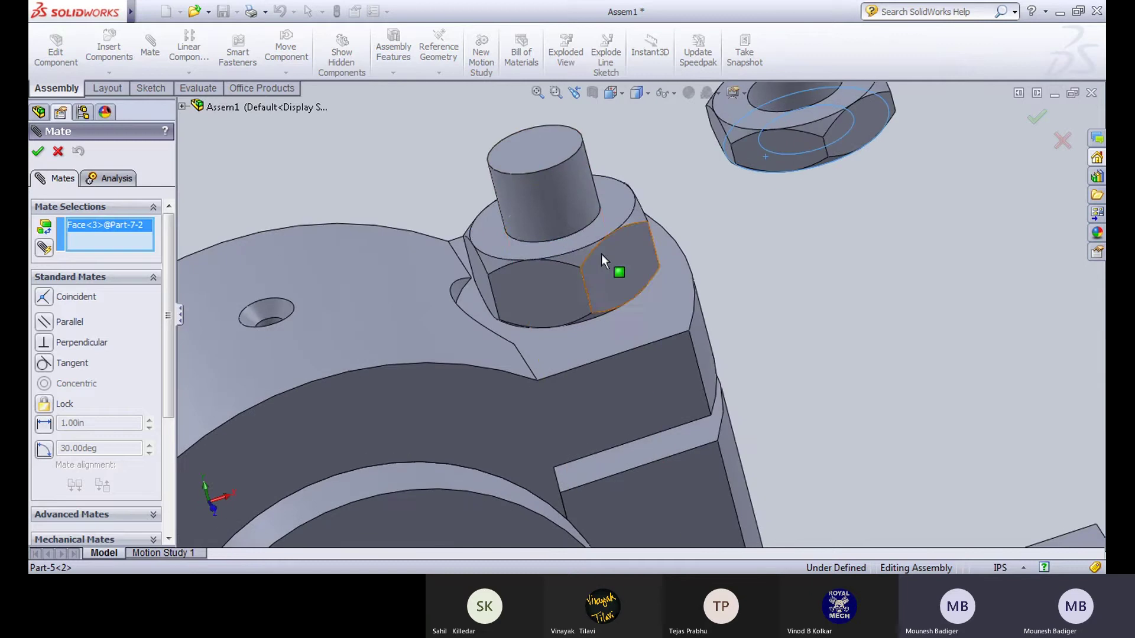
click(580, 239)
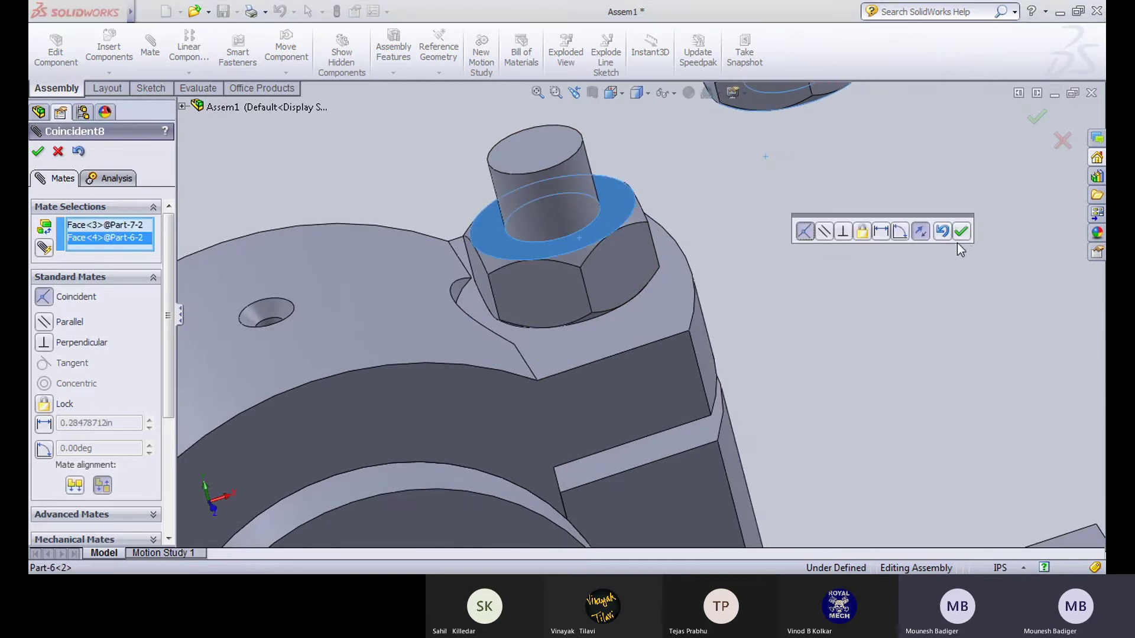
click(961, 235)
Step: Add a concentric mate between the right Part-7 lock nut's bore and the right Part-5 stud, and finish mating
middle_drag(807, 271, 836, 194)
click(779, 169)
click(570, 311)
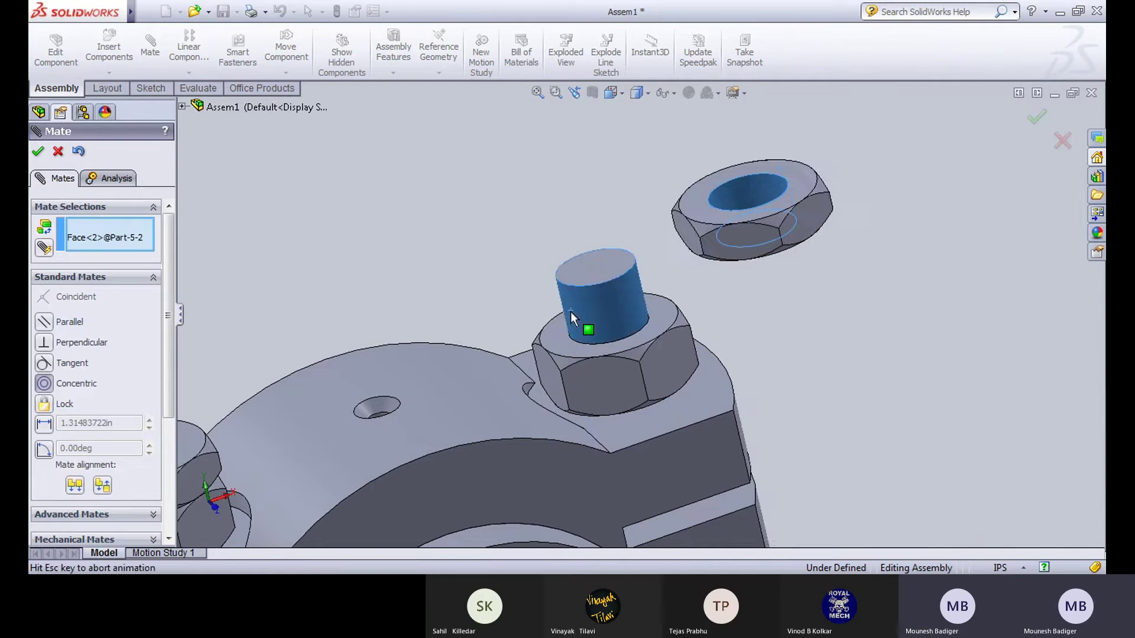
click(769, 294)
scroll(692, 301, down, 5)
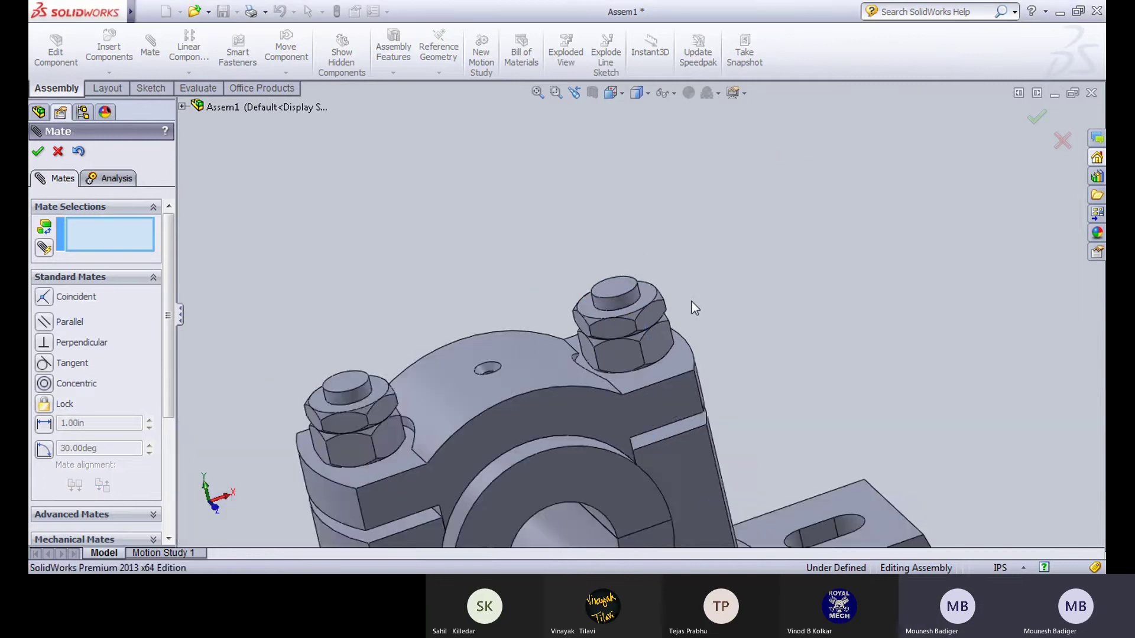
middle_drag(643, 380, 623, 441)
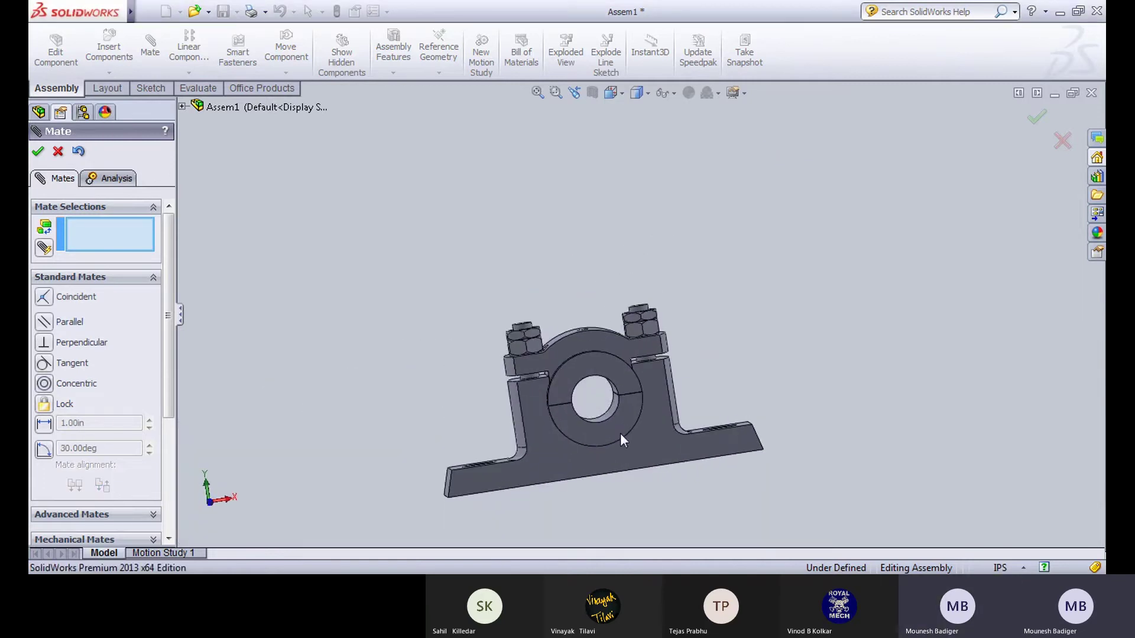
click(38, 151)
Step: Insert the Part-8 shaft from the Plummer Block folder and place it left of the bearing assembly
click(110, 73)
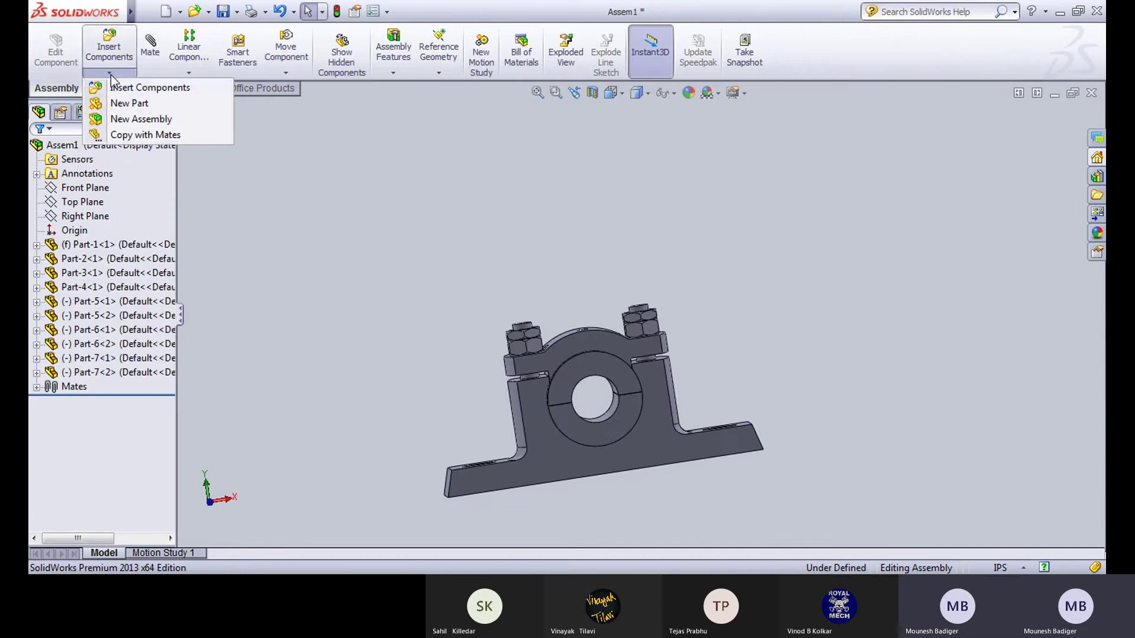
click(123, 89)
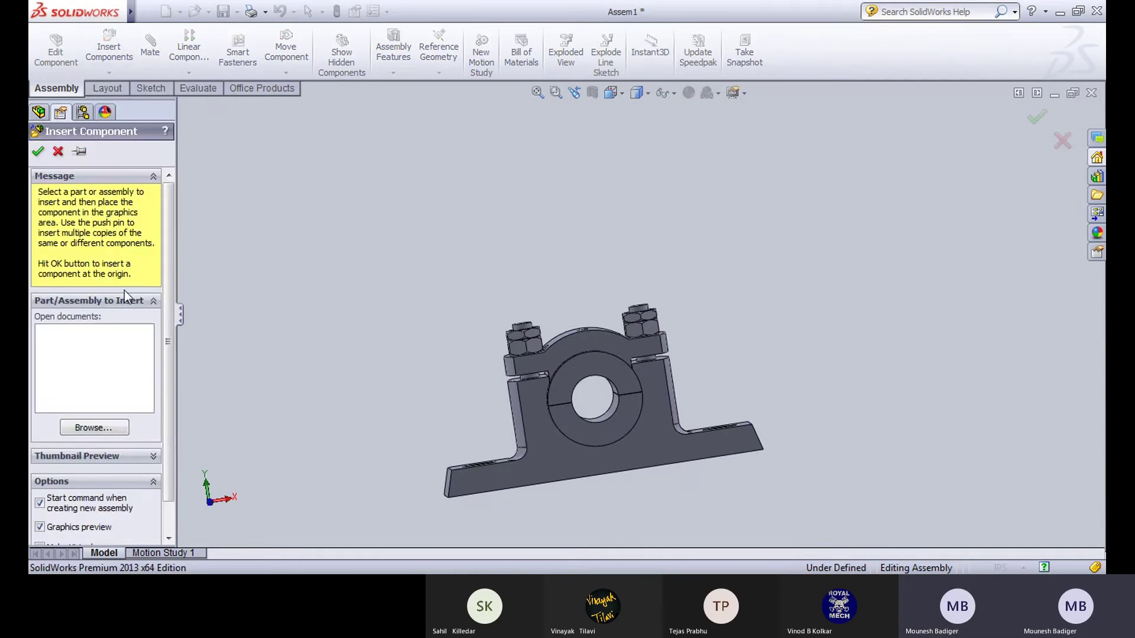
click(107, 426)
click(499, 289)
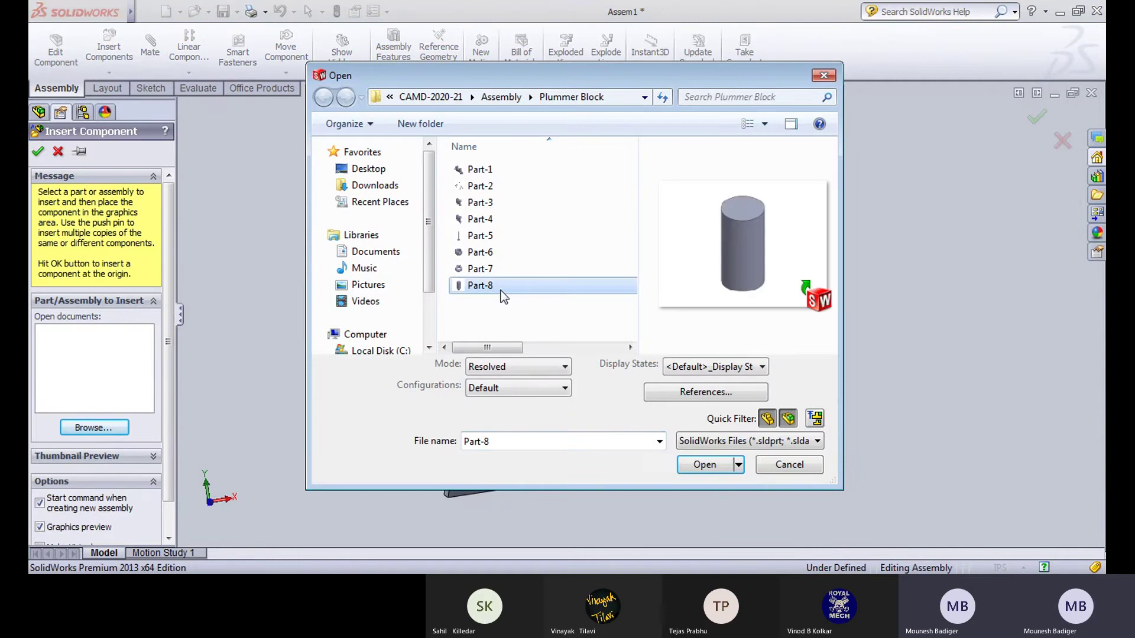
click(704, 464)
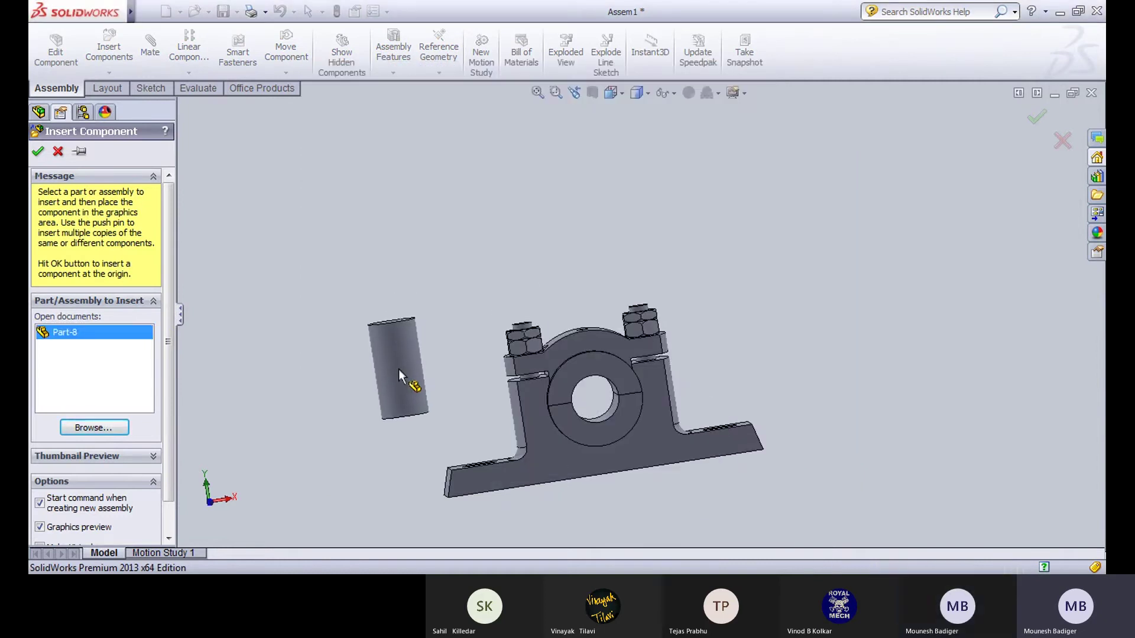
click(398, 369)
middle_drag(412, 385, 485, 378)
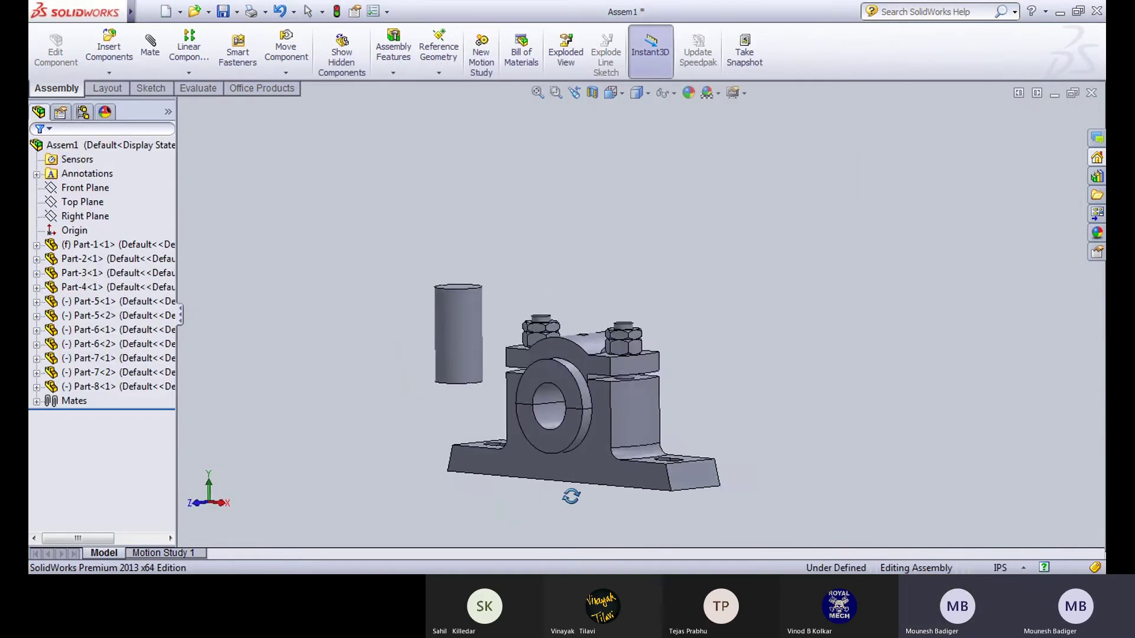
Step: Add a concentric mate between the Part-3 bearing's bore and the Part-8 shaft's cylindrical face, and finish mating
click(161, 48)
middle_drag(307, 365, 423, 380)
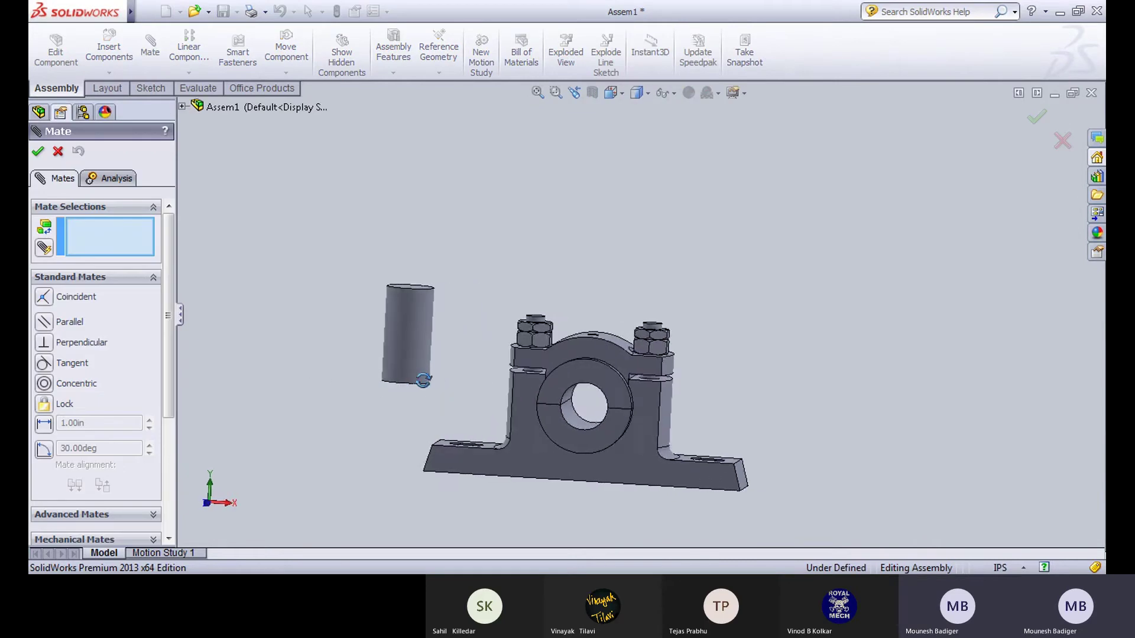
click(573, 417)
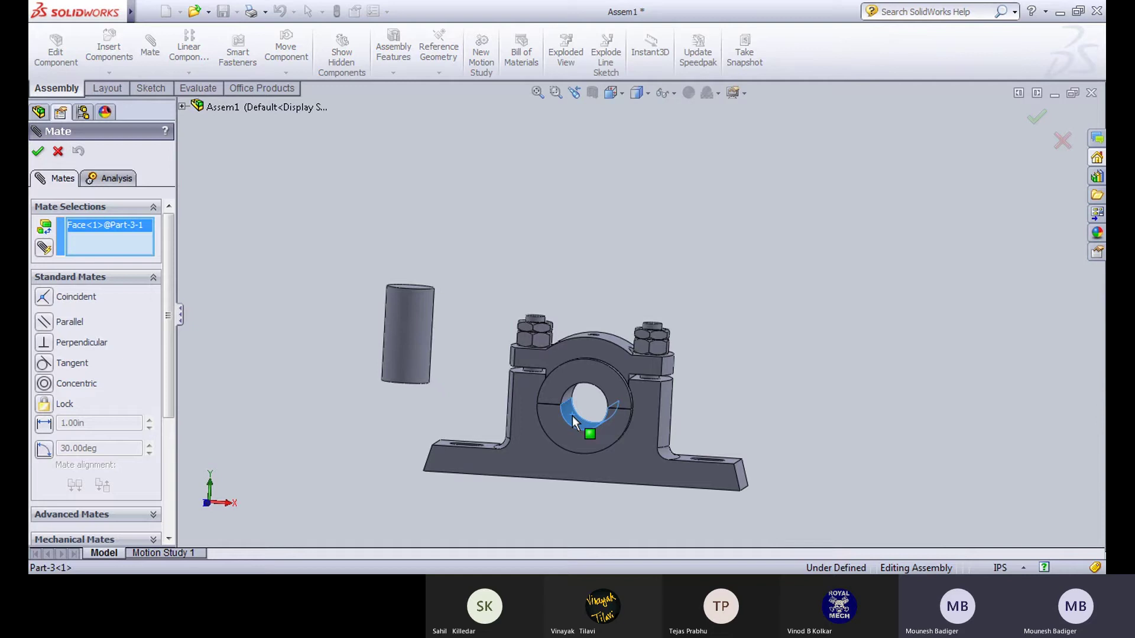
click(415, 349)
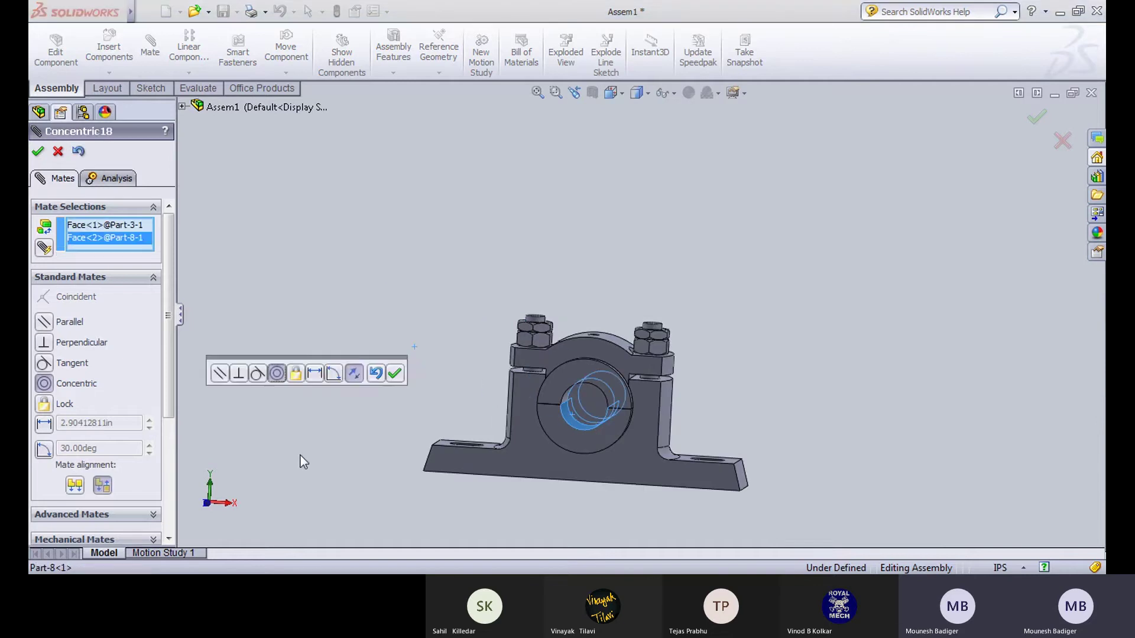
click(395, 373)
key(ctrl+4)
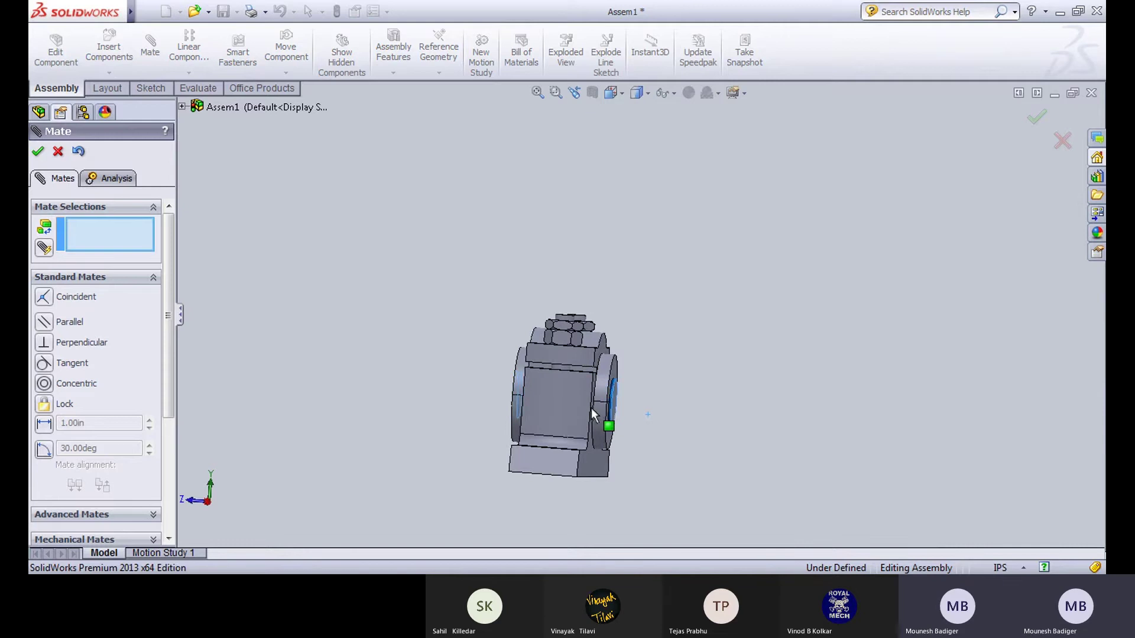
middle_drag(494, 408, 517, 471)
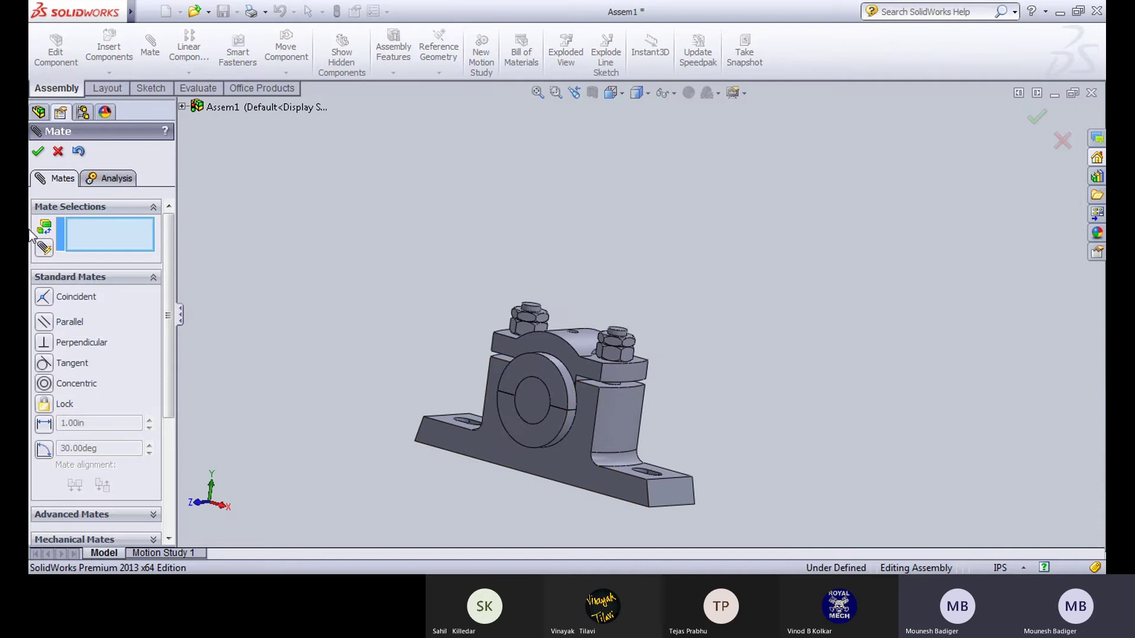
click(38, 152)
middle_drag(409, 327, 506, 338)
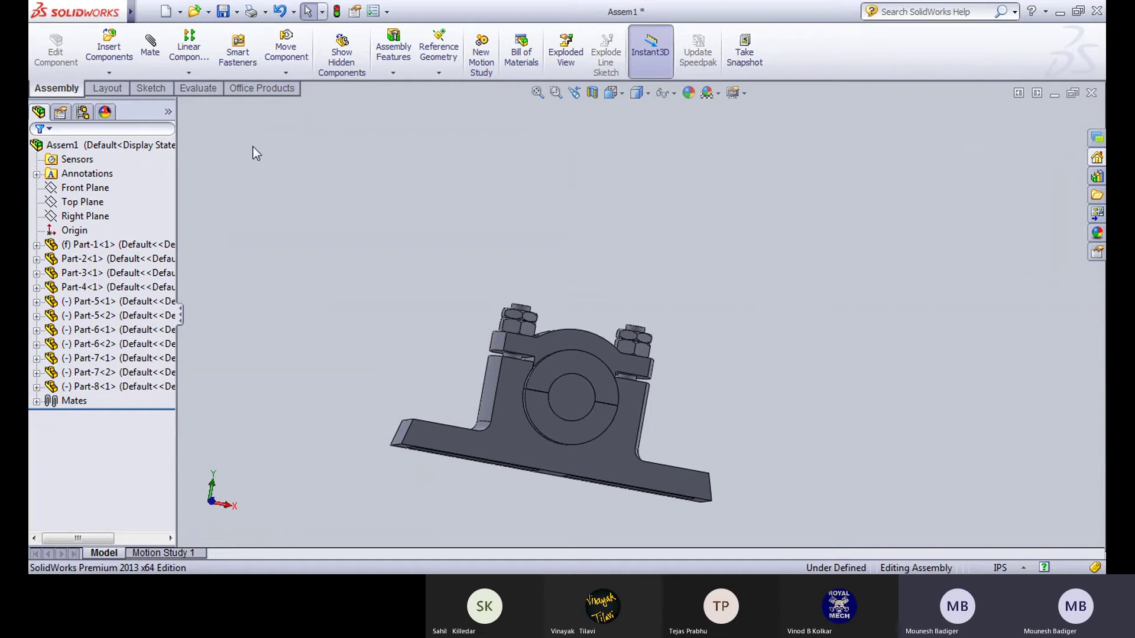
Step: Open the Part-8 shaft file from the Plummer Block folder in its own window
click(194, 12)
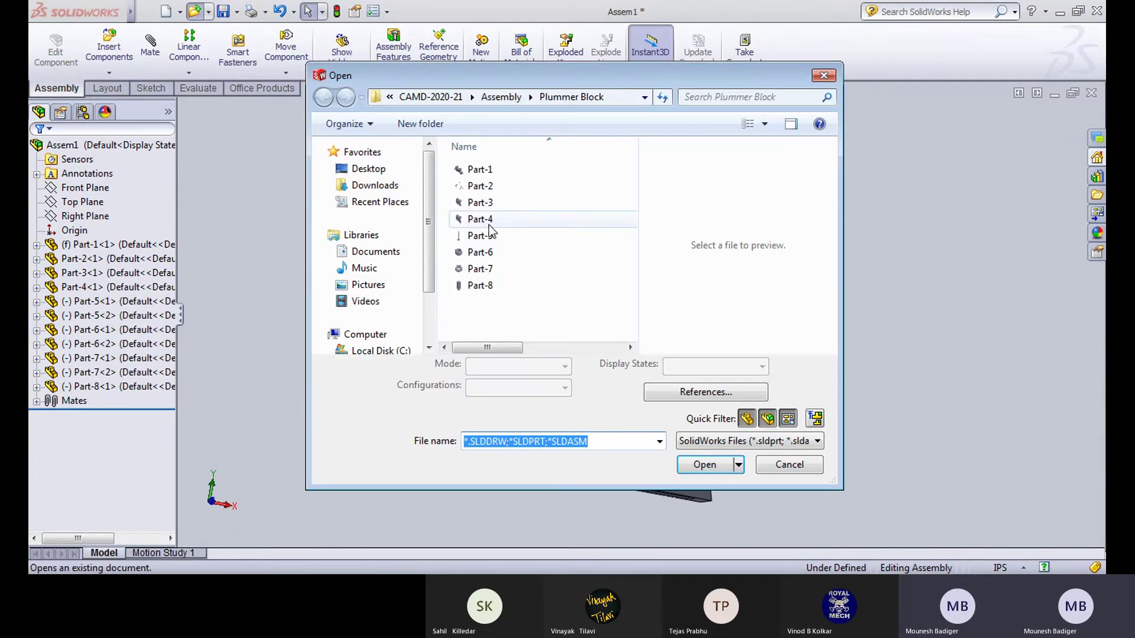
click(480, 285)
click(705, 464)
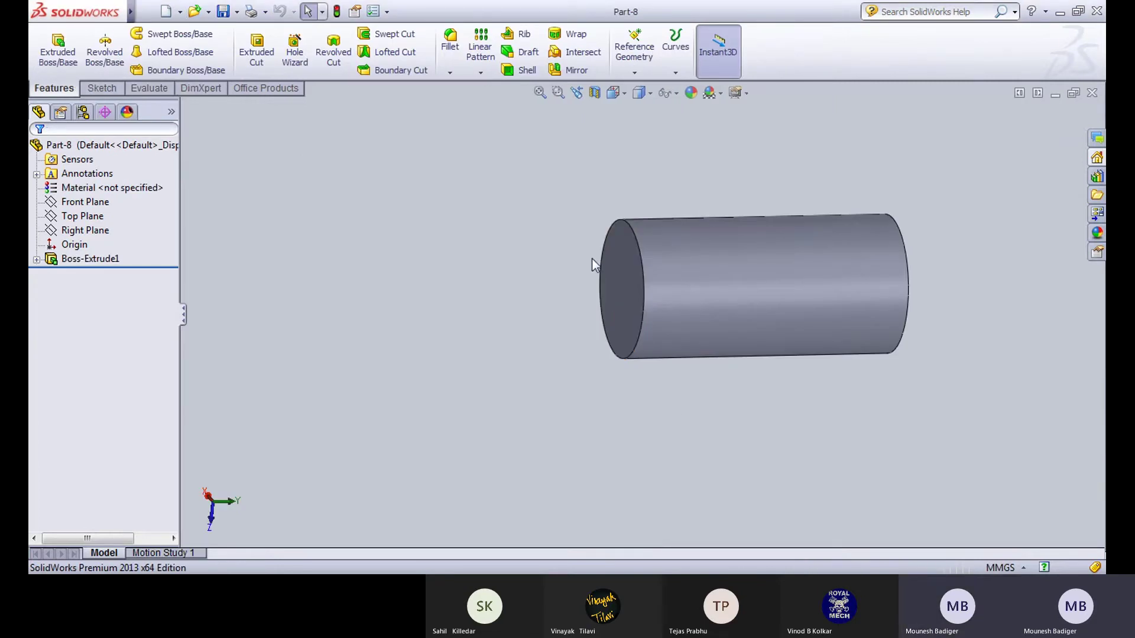
Step: Set the shaft's extrusion depth to 80 mm and save the part
click(677, 243)
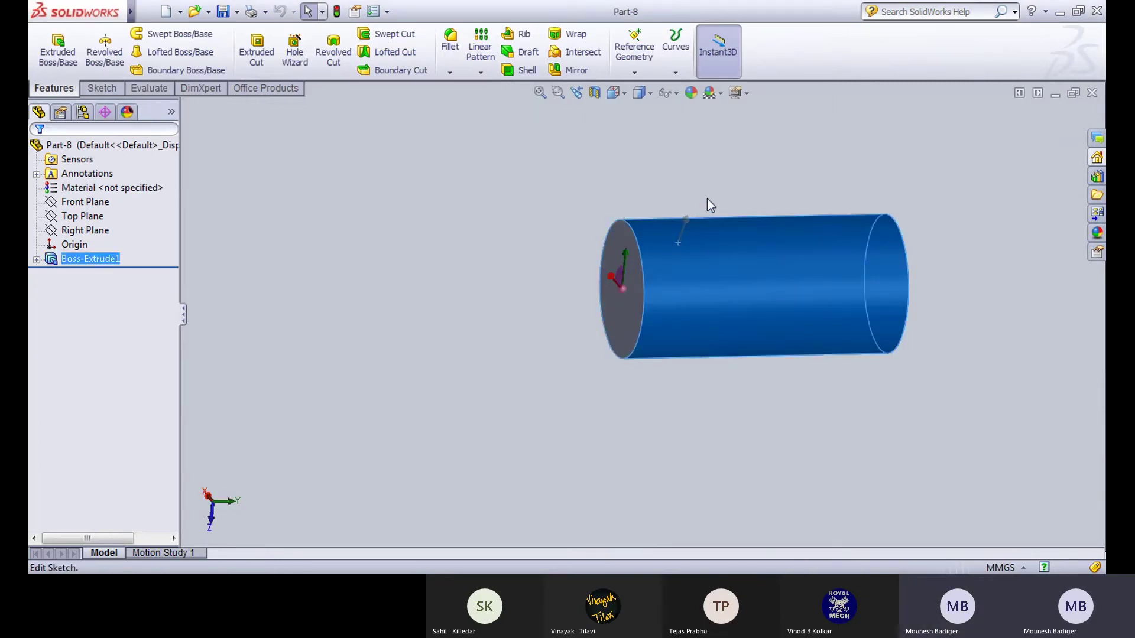
click(684, 199)
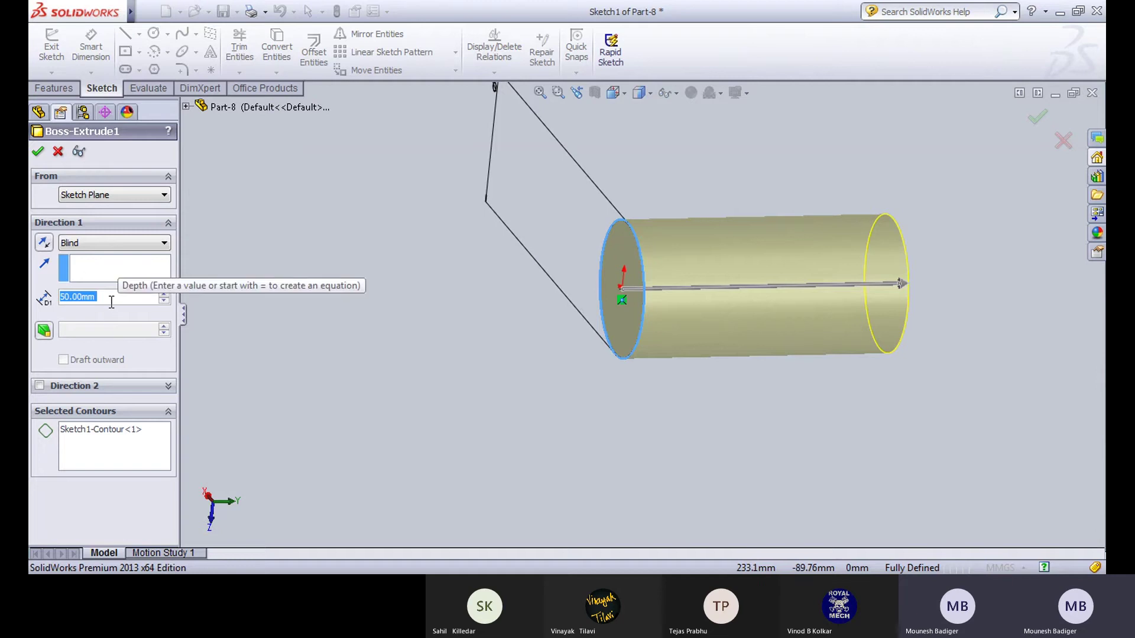
text(80)
key(Return)
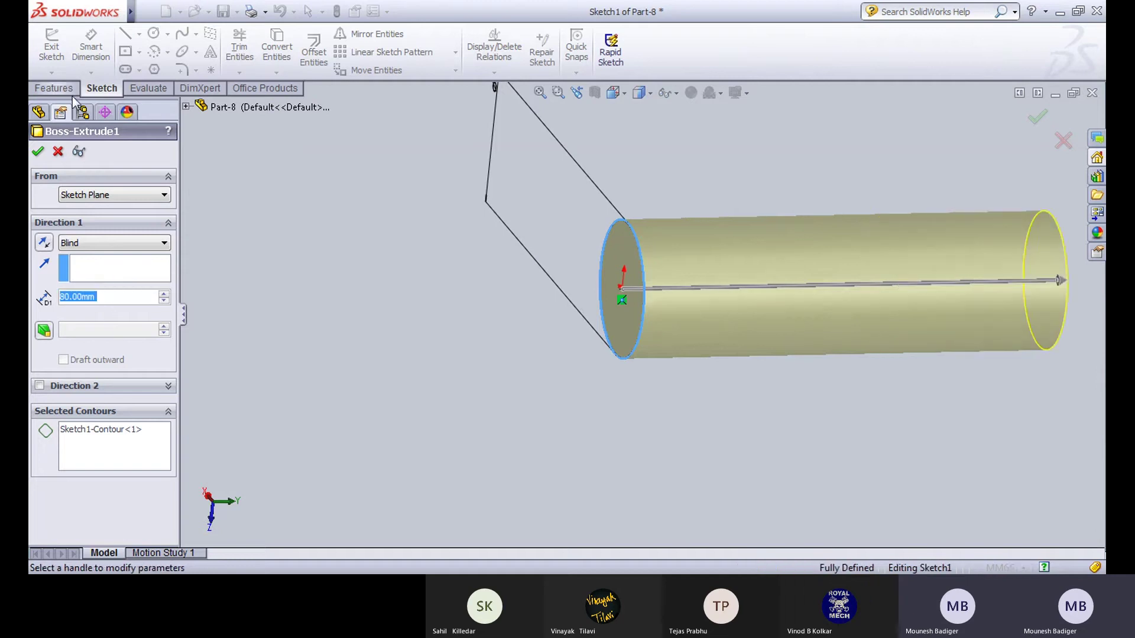
click(38, 152)
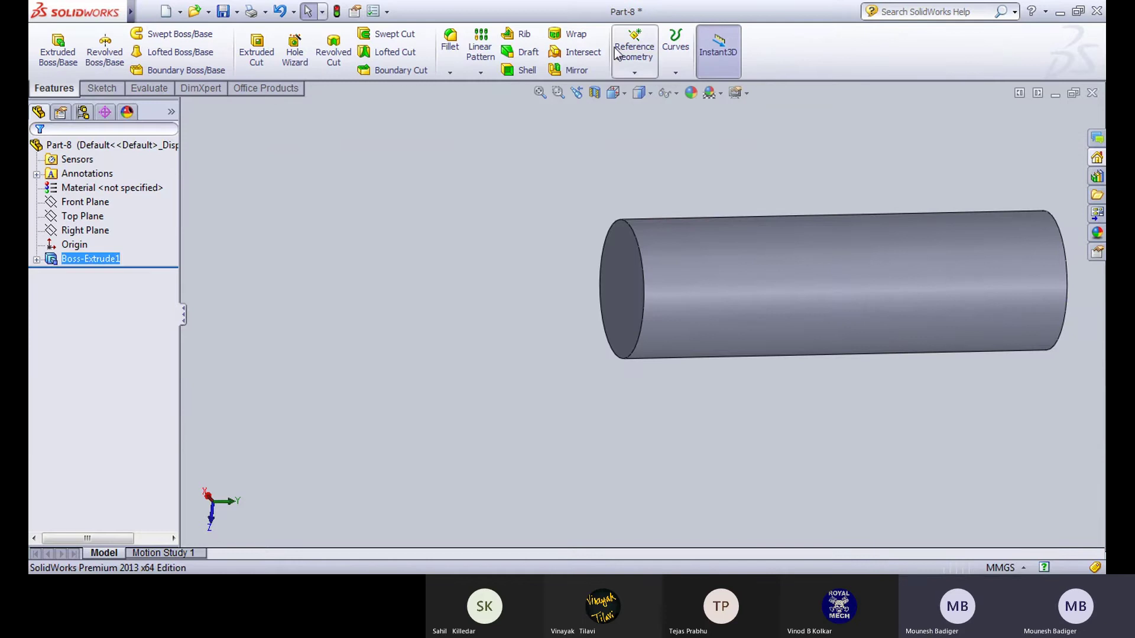
click(224, 11)
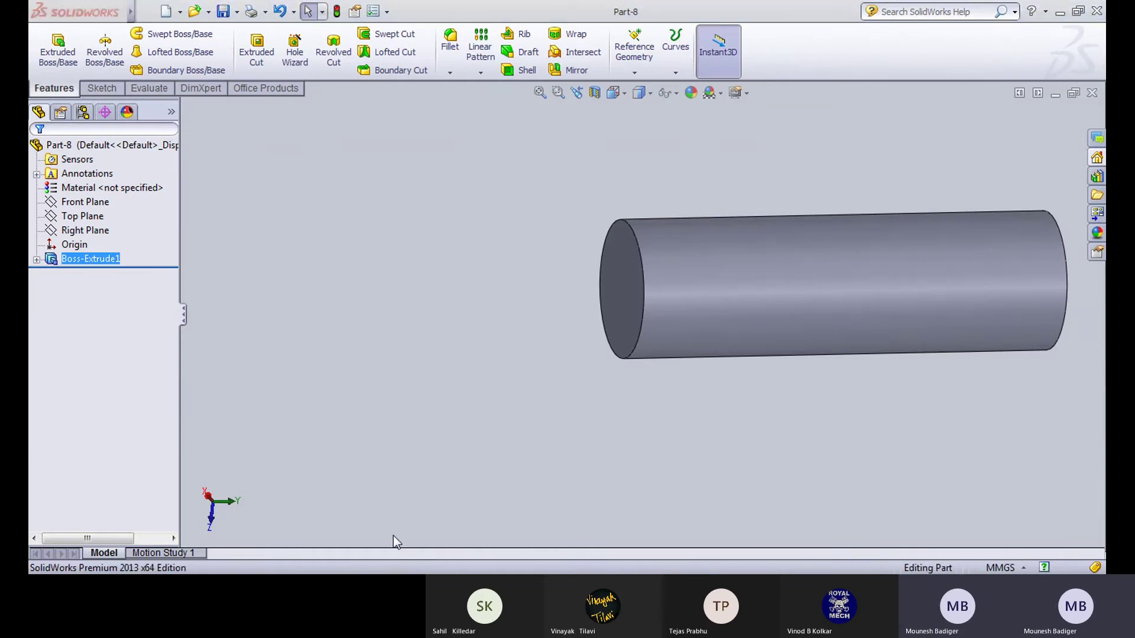
Step: Return to the assembly and rebuild it with the changed part, and slide the Part-8 shaft axially through the bearing bore
key(ctrl+Tab)
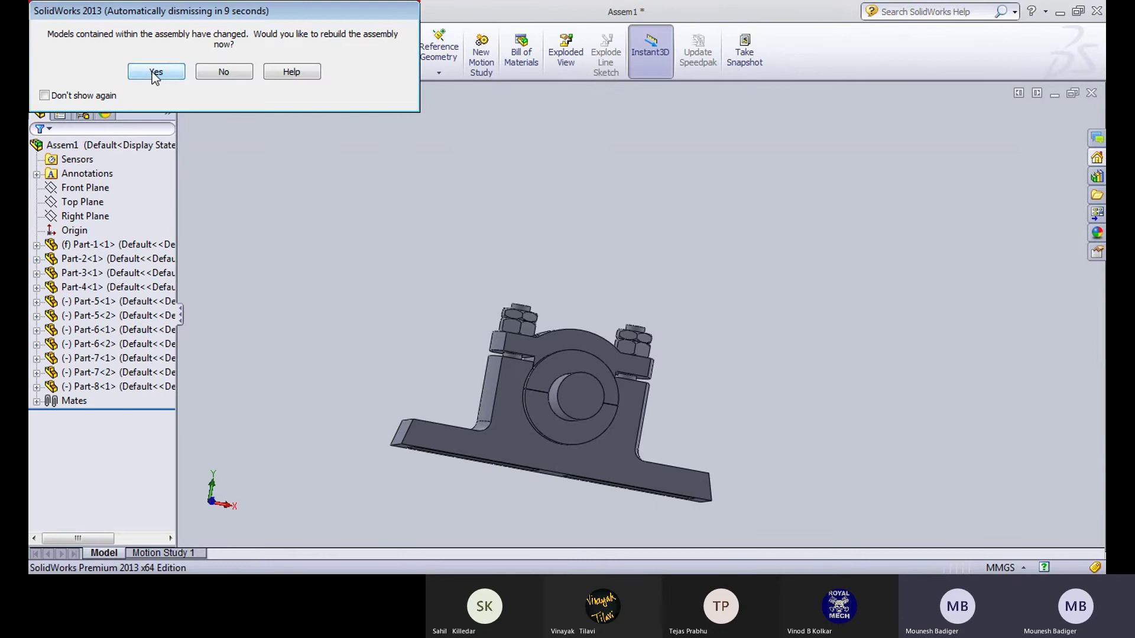
click(155, 72)
middle_drag(407, 263, 690, 424)
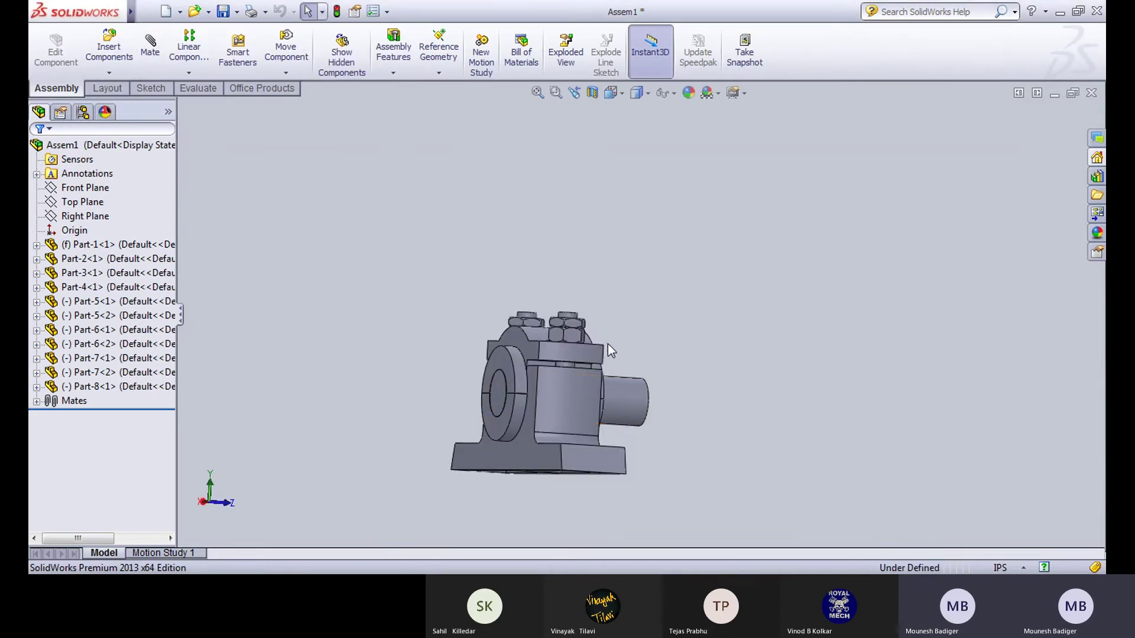
drag(623, 392, 595, 393)
click(696, 379)
middle_drag(697, 379, 671, 388)
key(Escape)
middle_drag(339, 436, 453, 459)
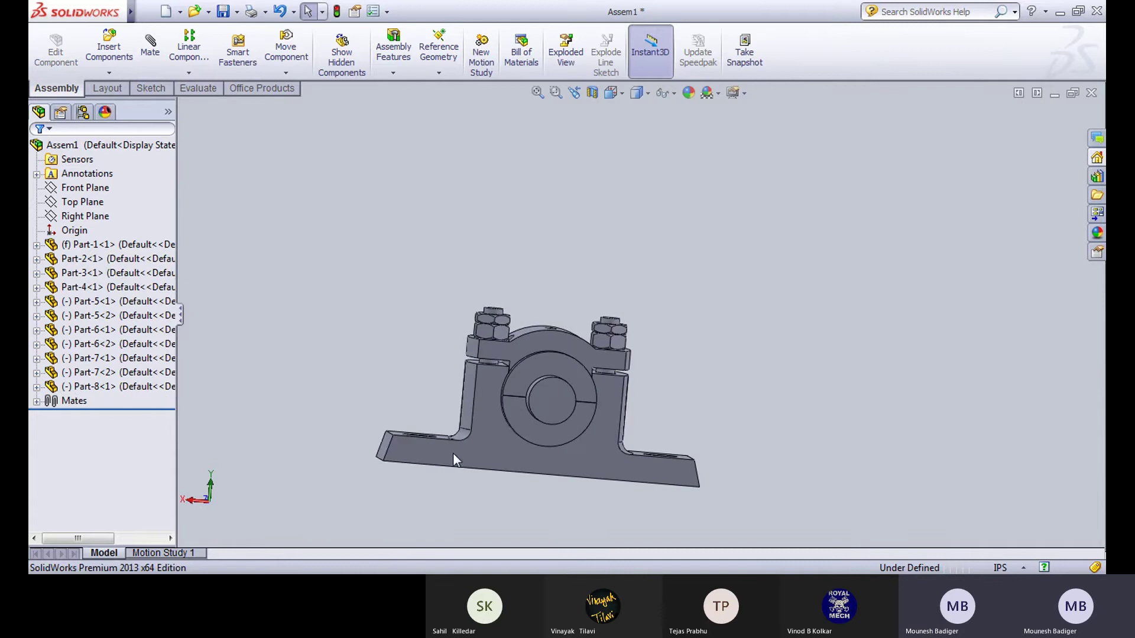
click(237, 11)
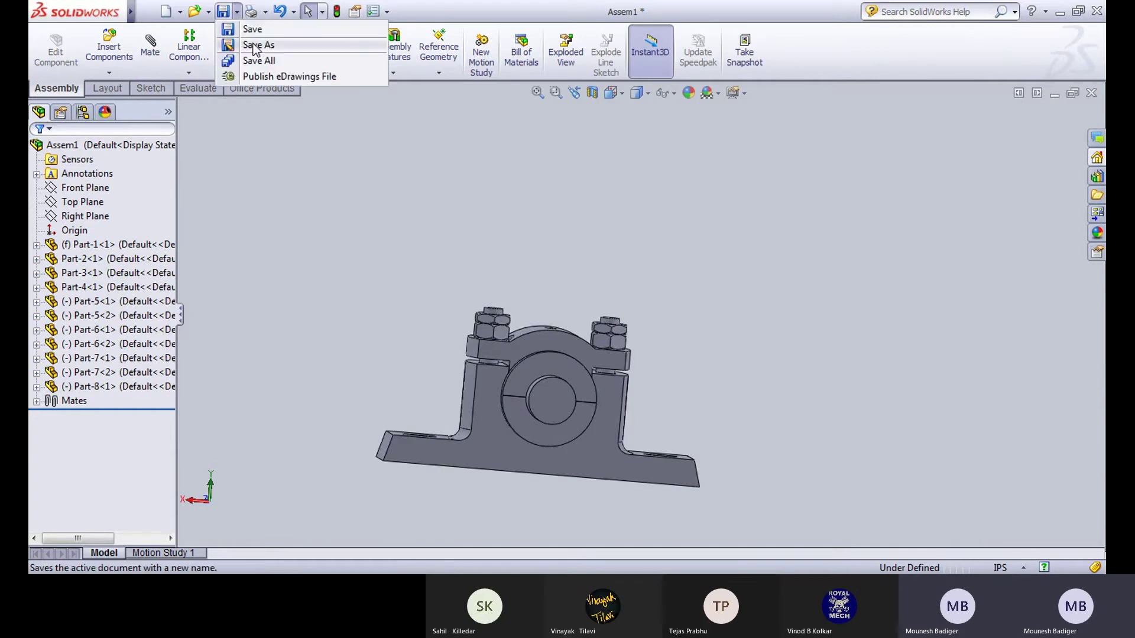
click(250, 29)
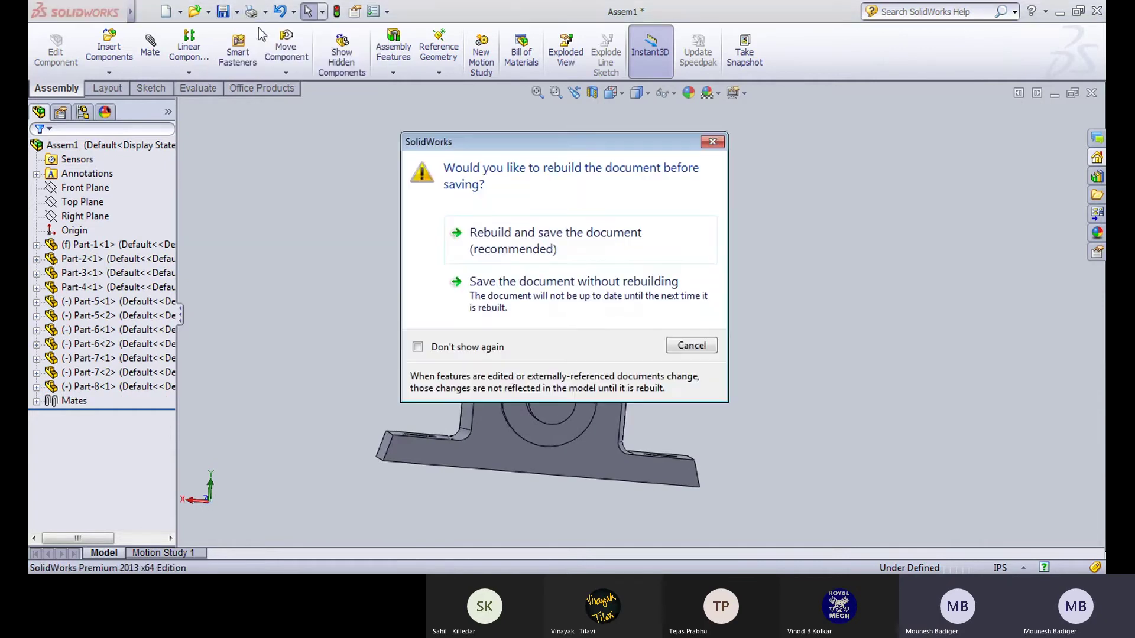
click(551, 251)
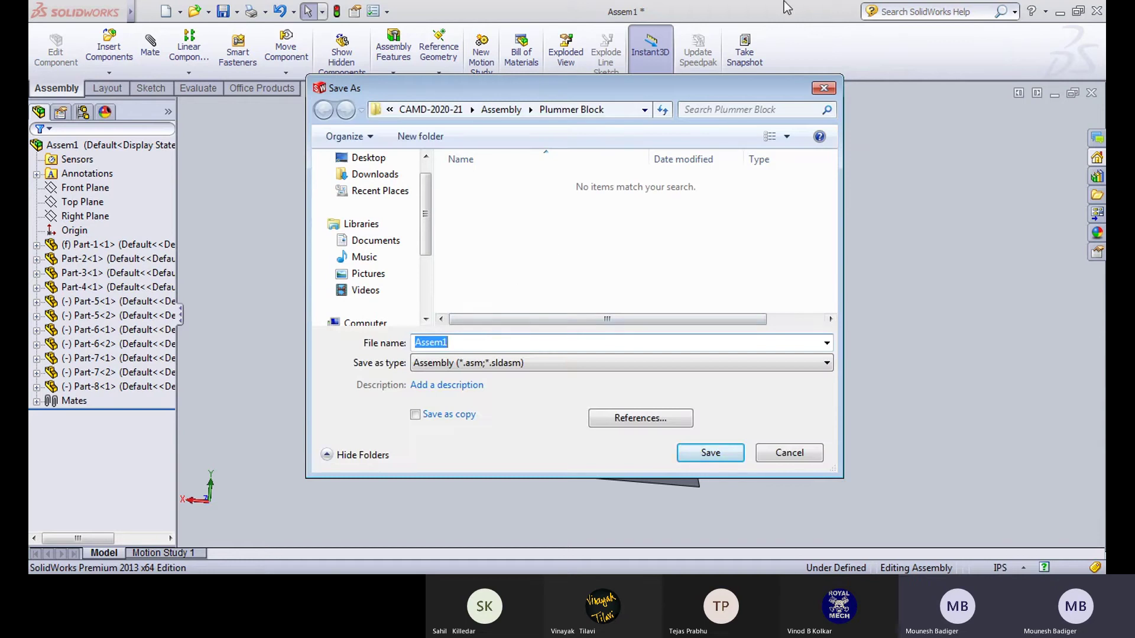
key(Escape)
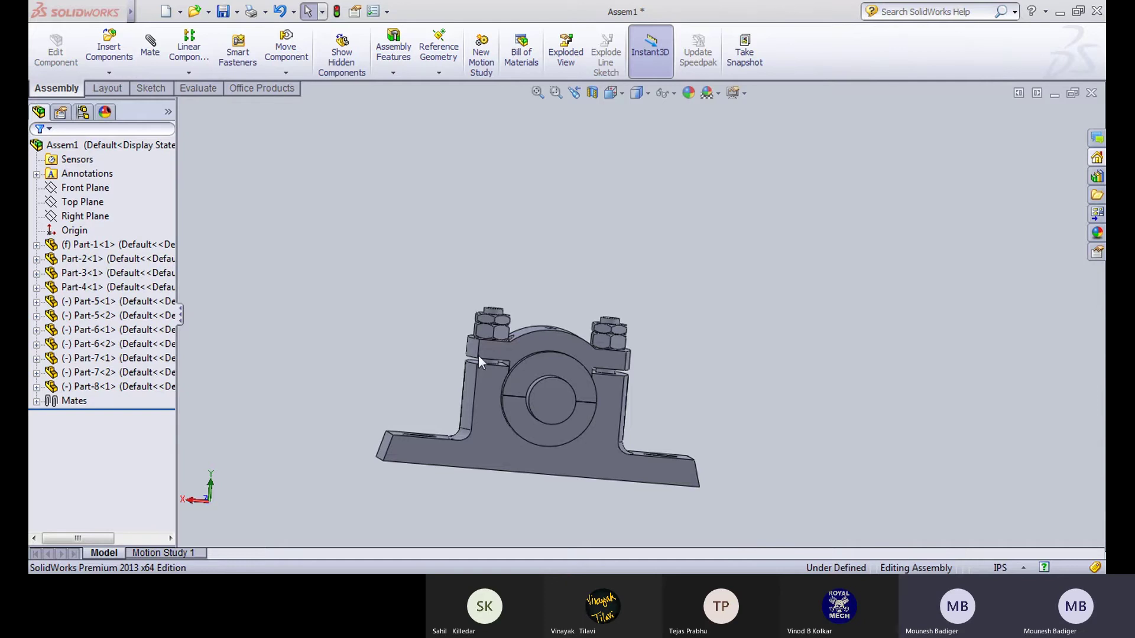
Step: Save the assembly as "Plummer block Assembly" in the Plummer Block folder
key(ctrl+s)
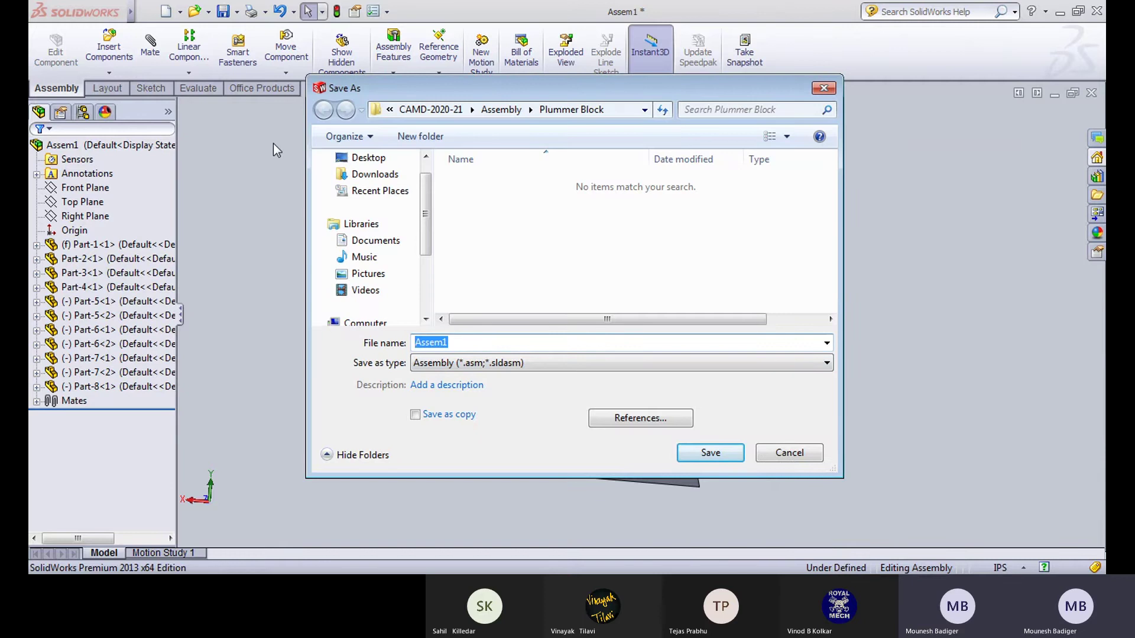
text(Plummer block)
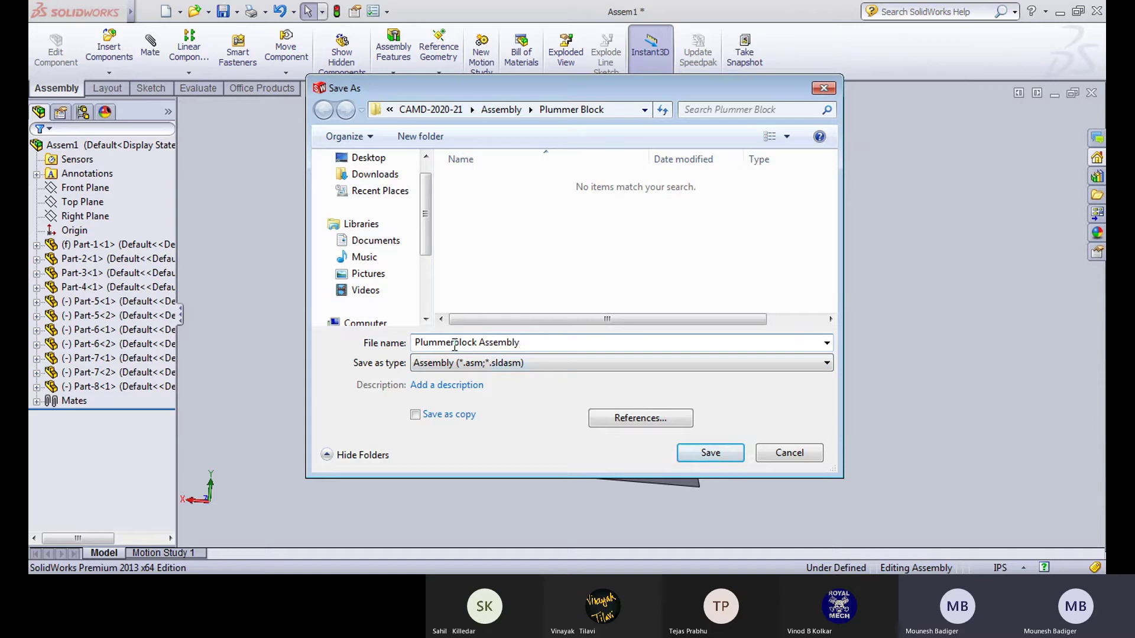
click(711, 453)
Step: Colour the Part-1 base cyan (RGB 0, 255, 255) at part document level and accept the appearance
middle_drag(688, 430, 535, 393)
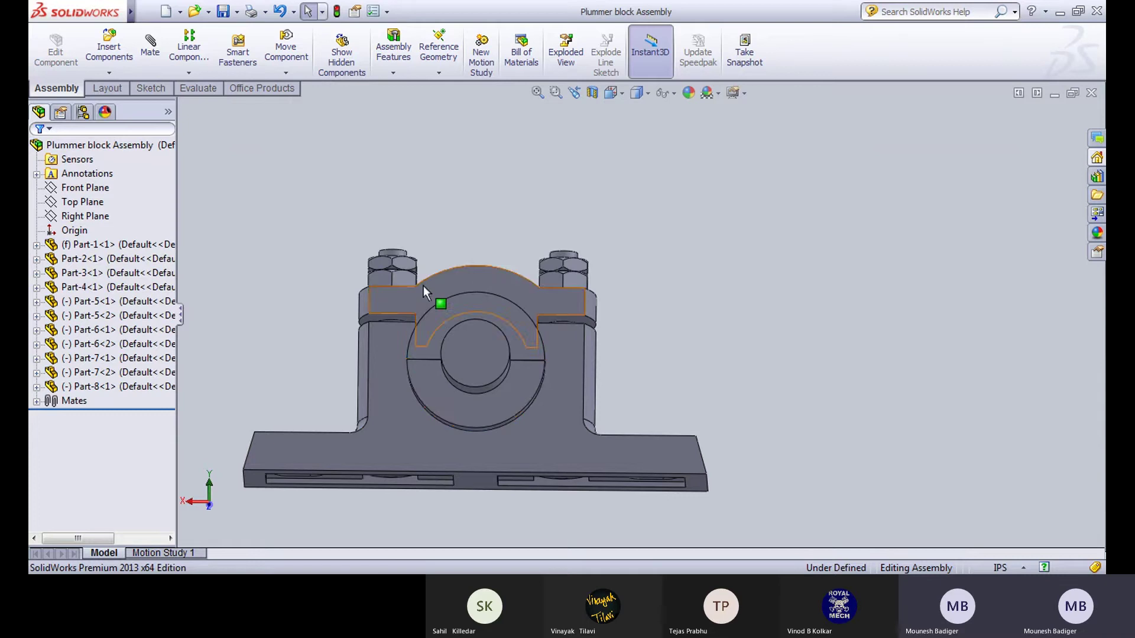
scroll(423, 285, down, 3)
middle_drag(432, 282, 790, 343)
scroll(768, 349, up, 2)
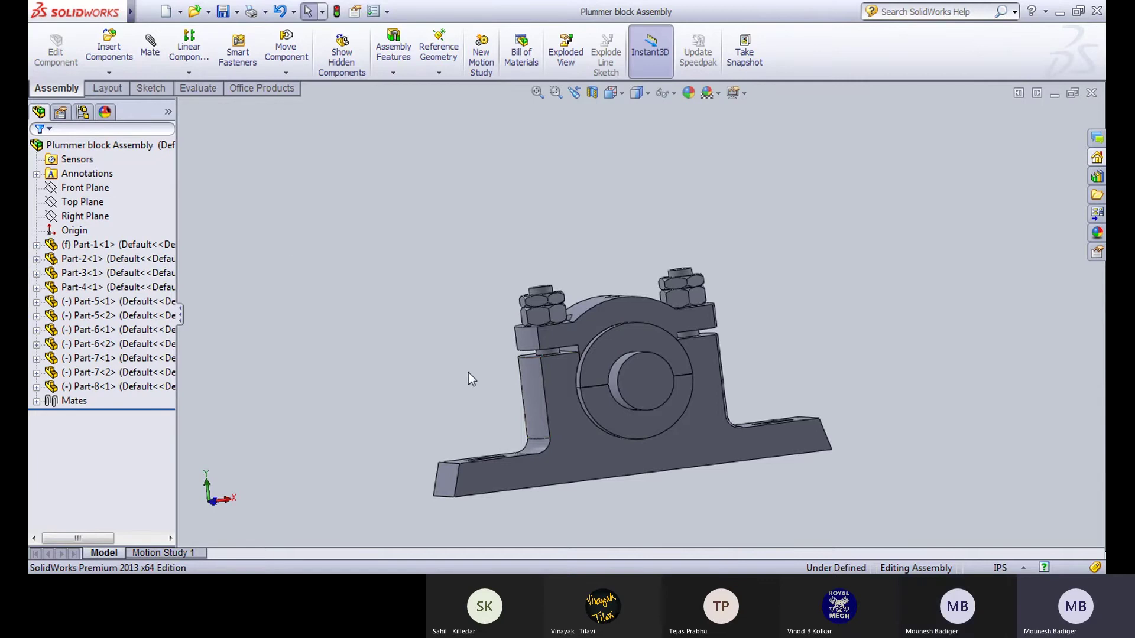
scroll(650, 420, down, 1)
click(594, 458)
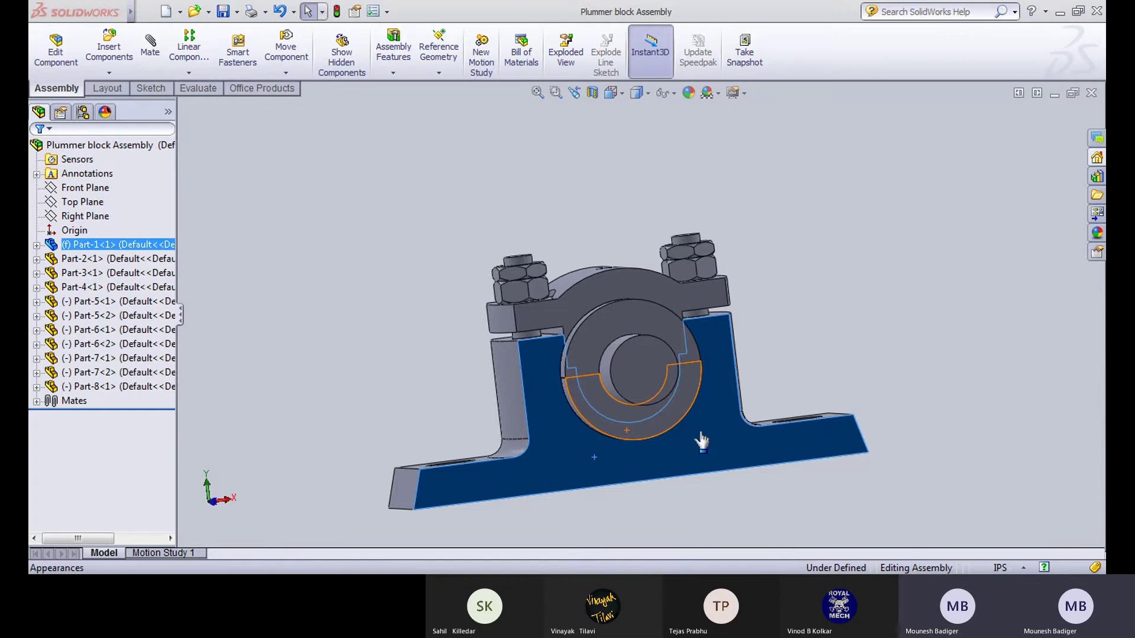
click(715, 488)
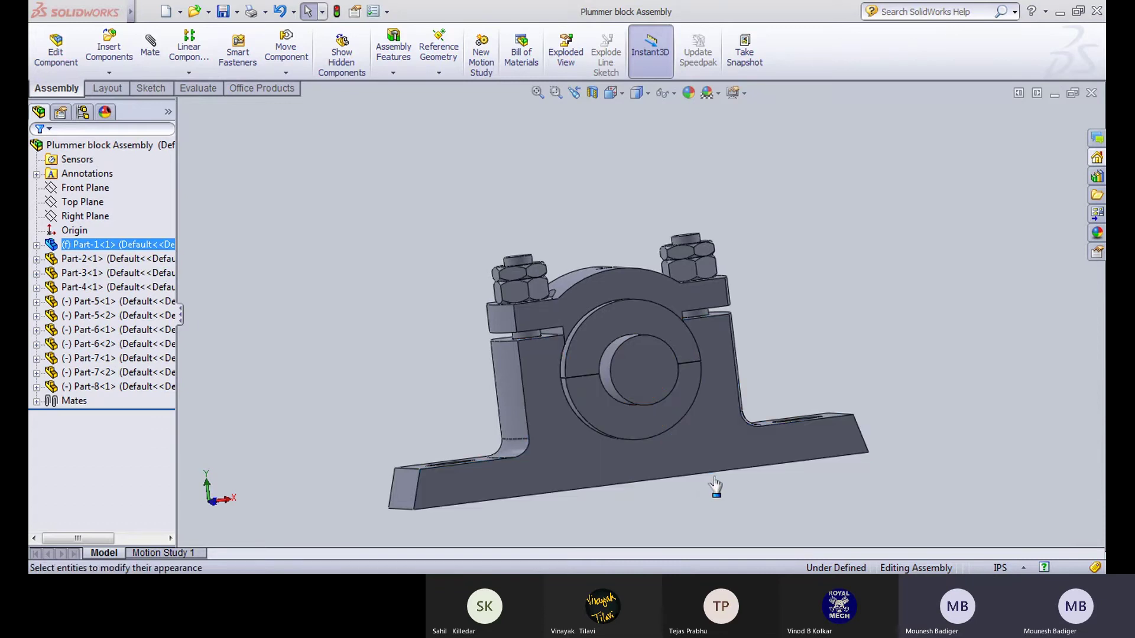
click(716, 487)
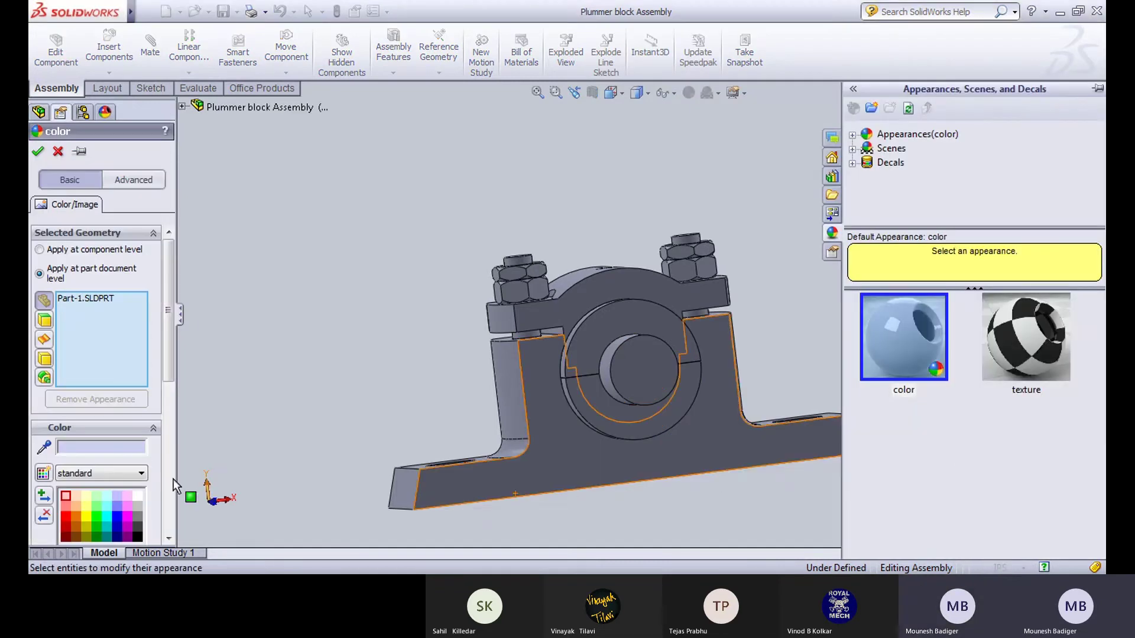
click(97, 517)
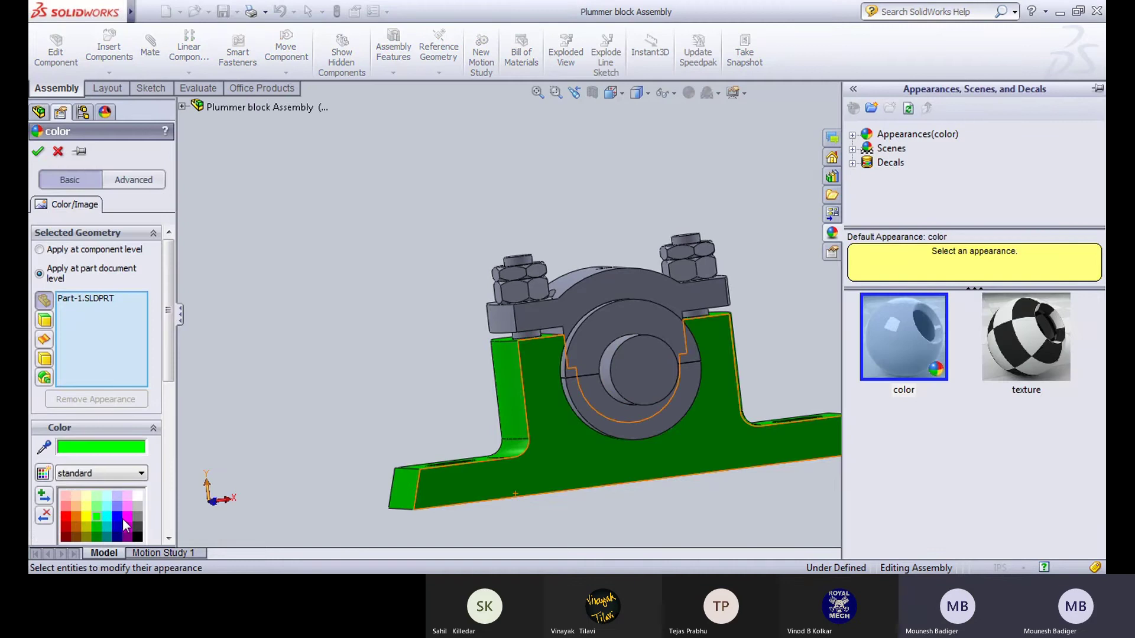
click(84, 531)
click(78, 526)
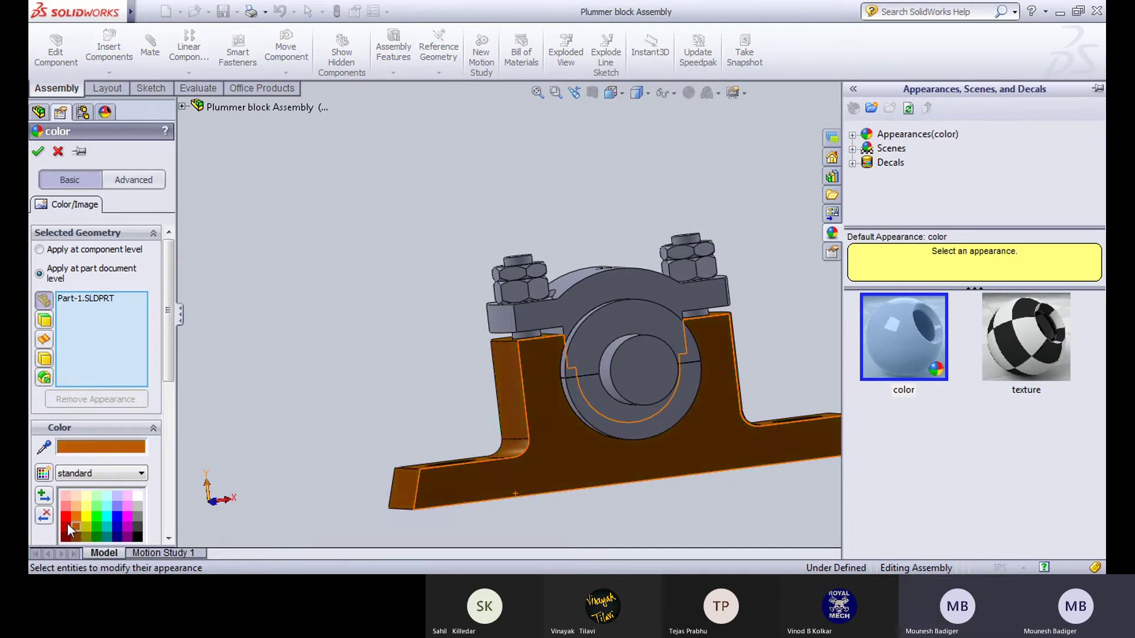
click(67, 524)
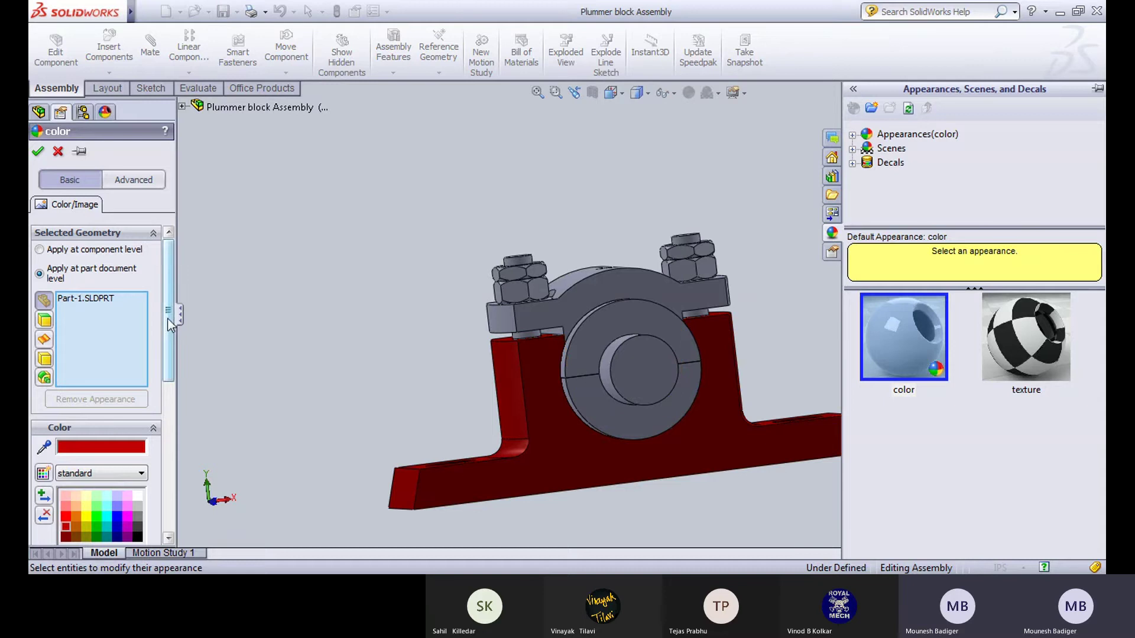
scroll(171, 324, down, 5)
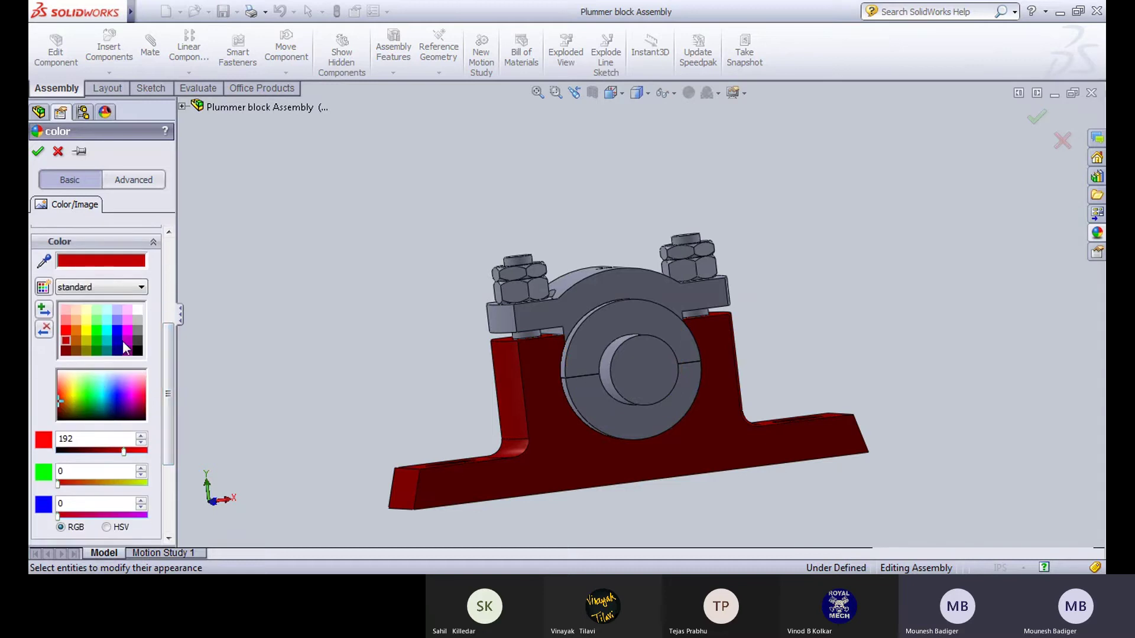
click(109, 330)
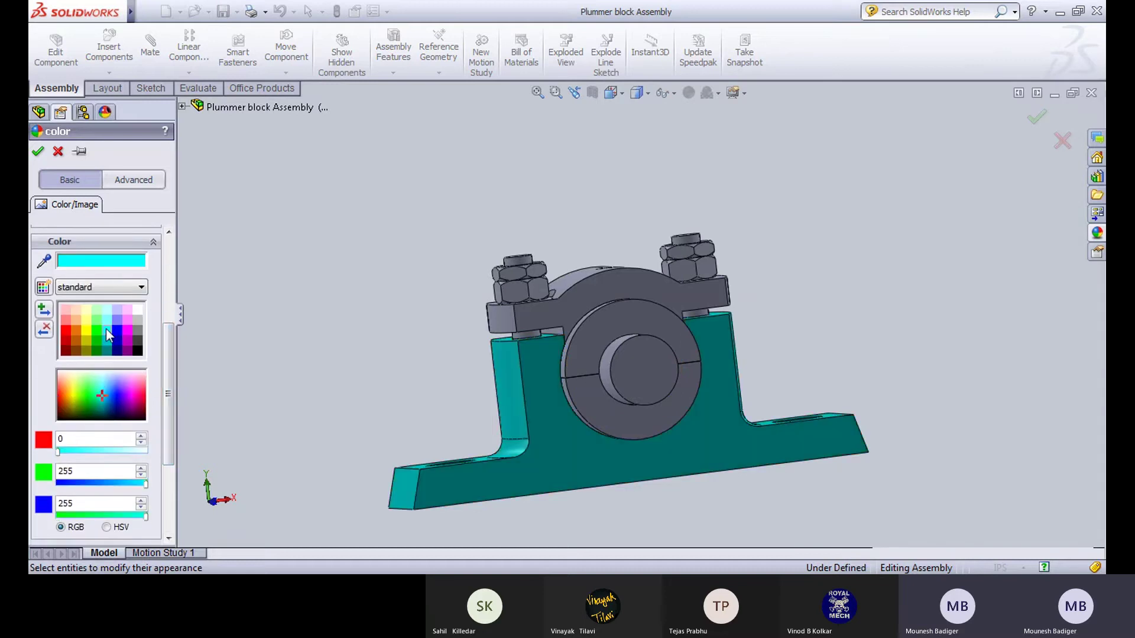
click(37, 151)
Step: Colour the Part-2 bearing cap light red from the standard swatches at part document level and accept the appearance
middle_drag(337, 355, 367, 367)
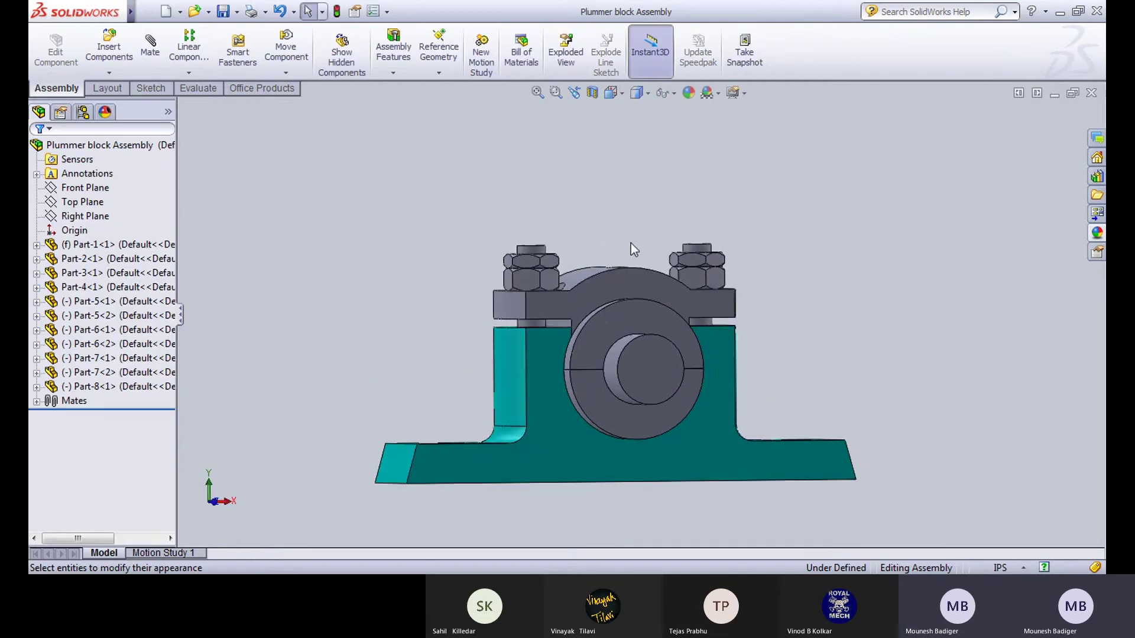
click(626, 283)
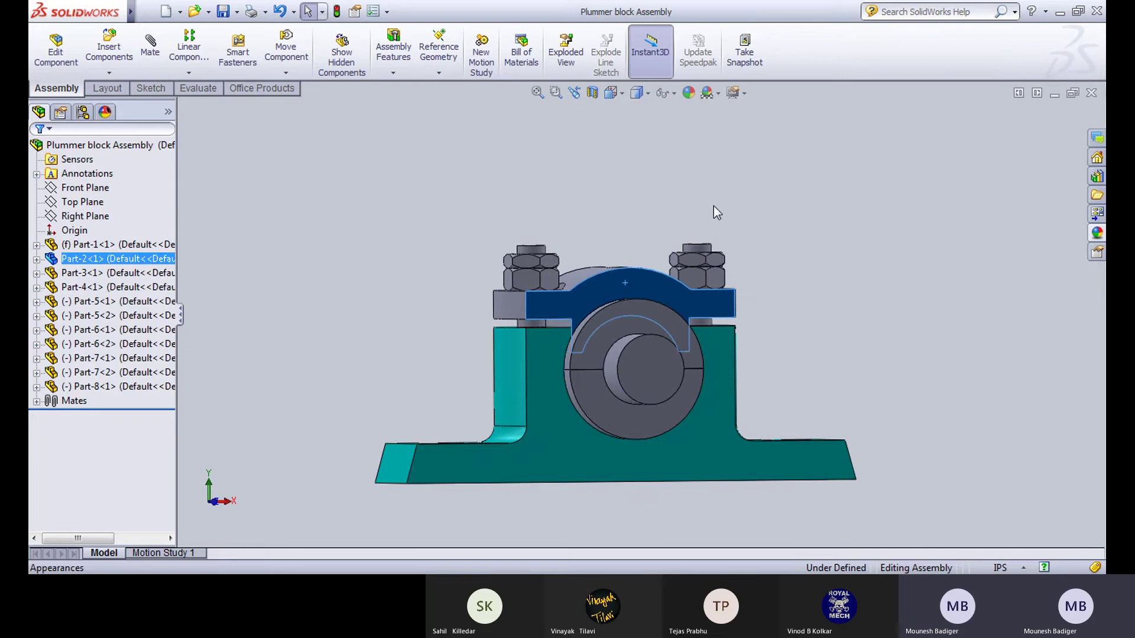
click(752, 309)
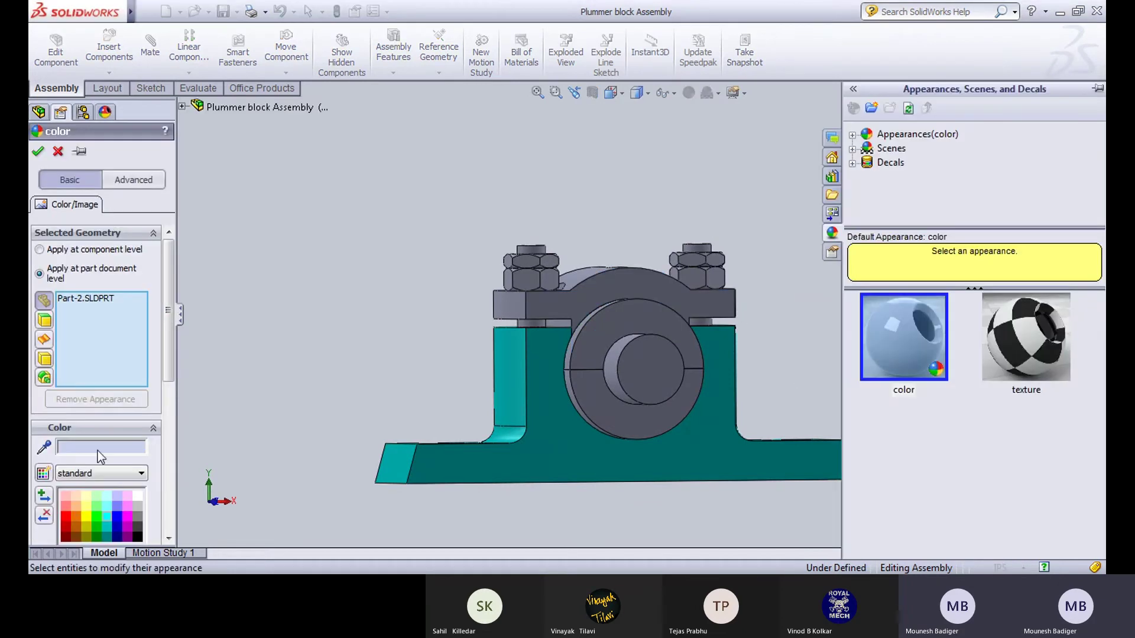
click(137, 517)
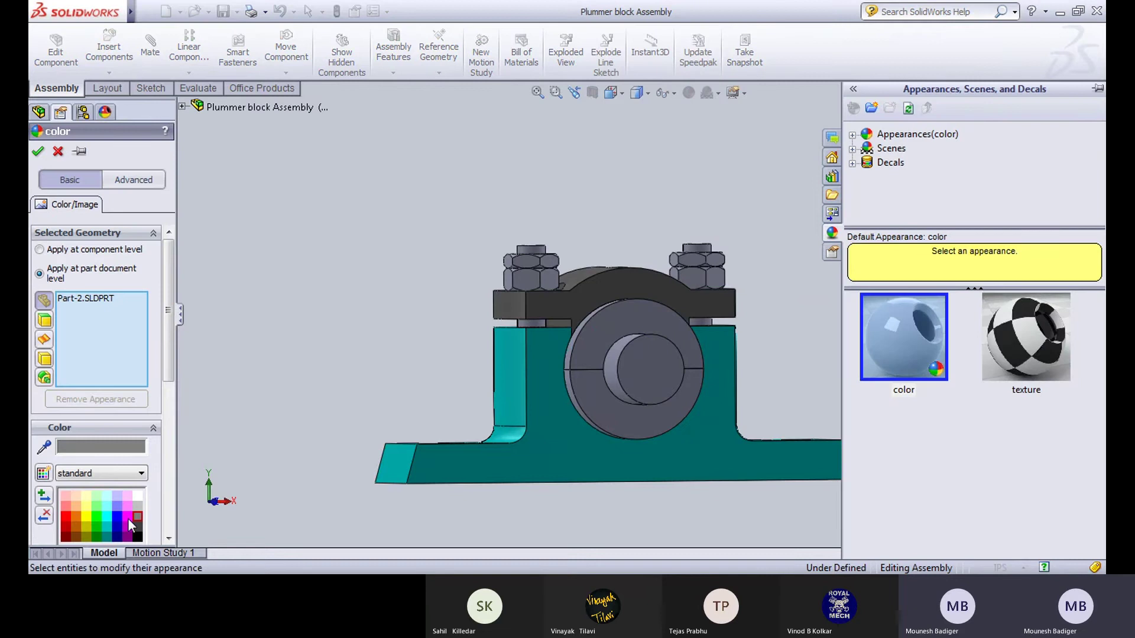
click(68, 524)
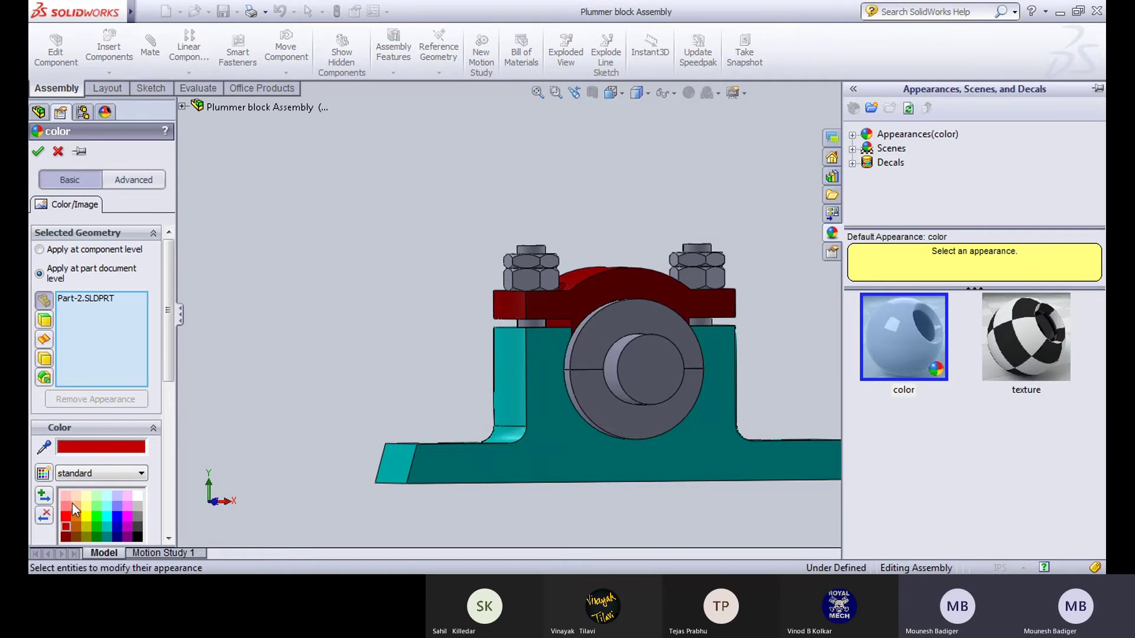
click(69, 502)
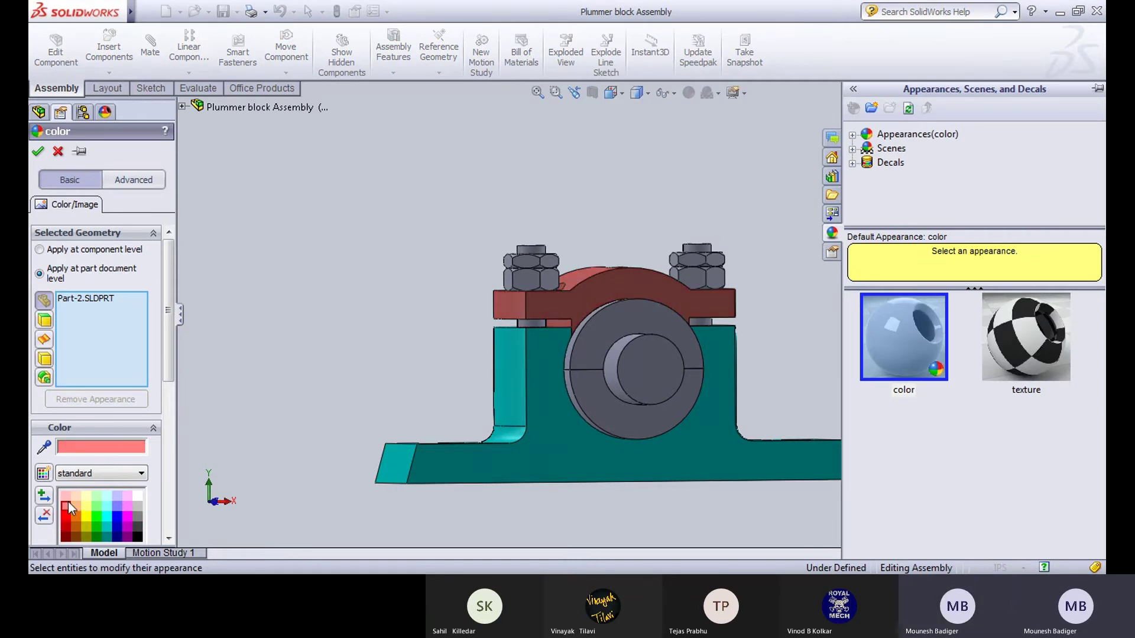
click(38, 152)
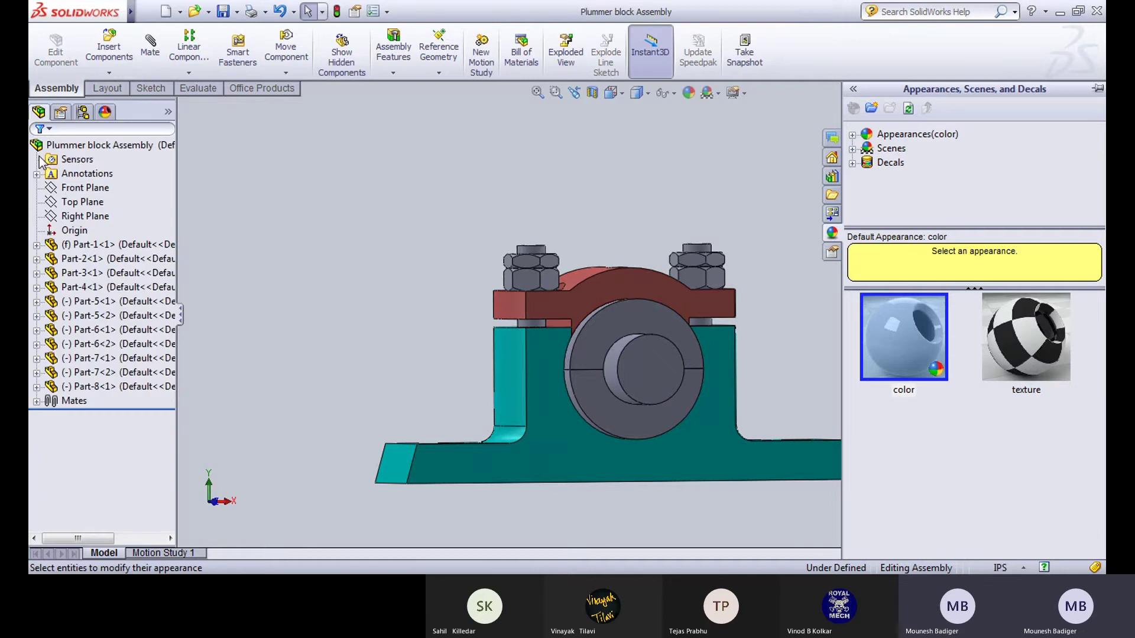
Step: Colour the Part-3 lower bearing half dark yellow at part document level and accept the appearance
middle_drag(346, 281, 397, 337)
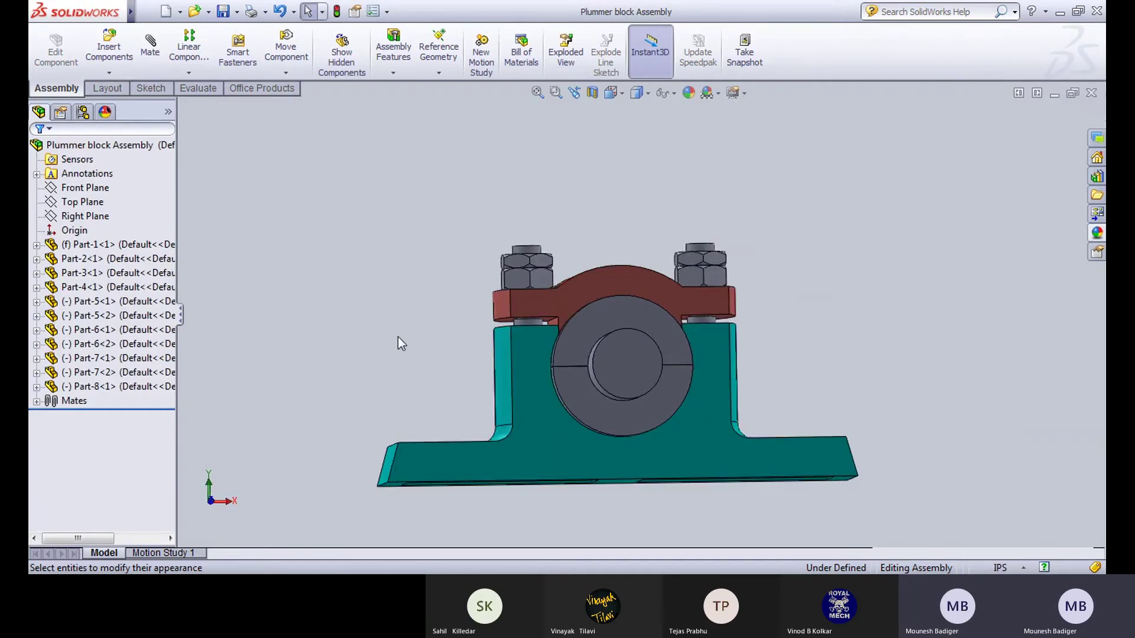
middle_drag(514, 397, 594, 409)
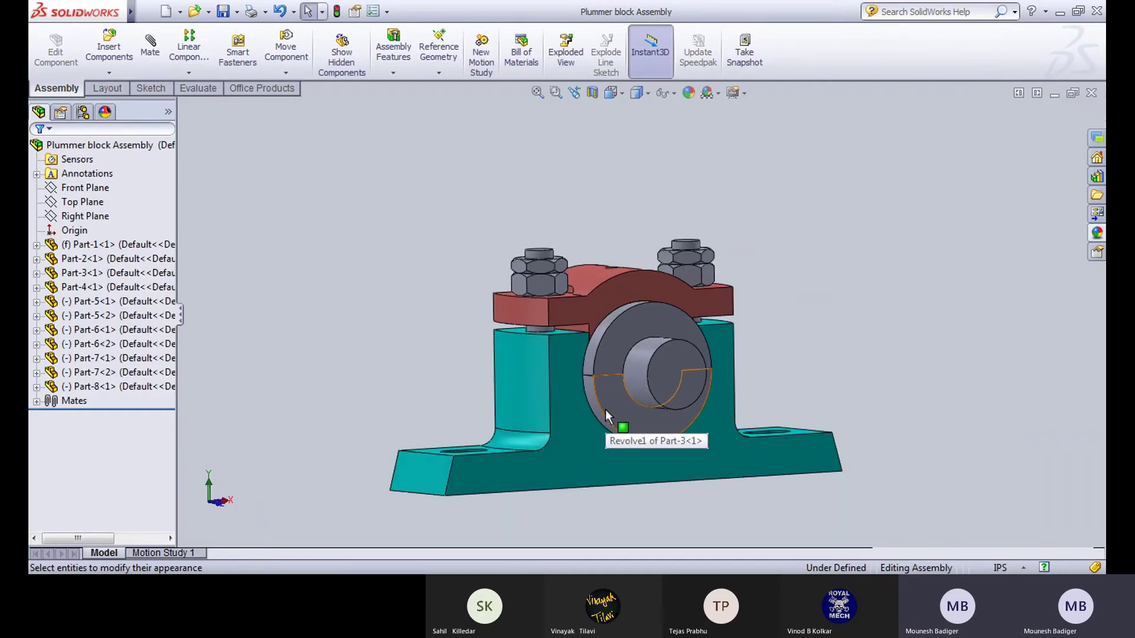
click(606, 410)
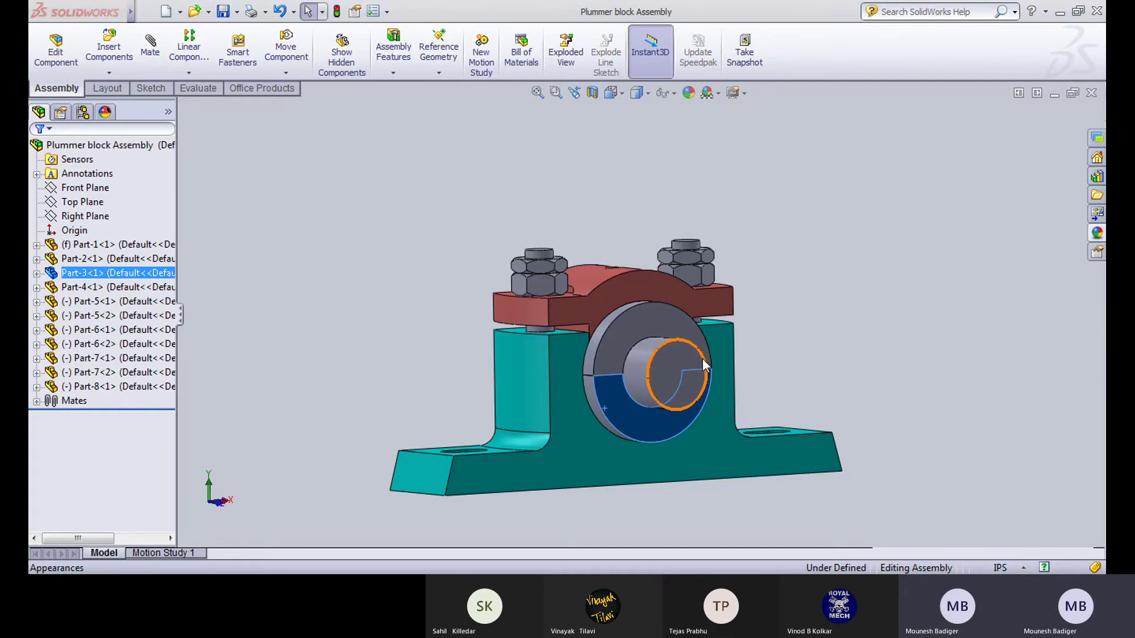
click(721, 436)
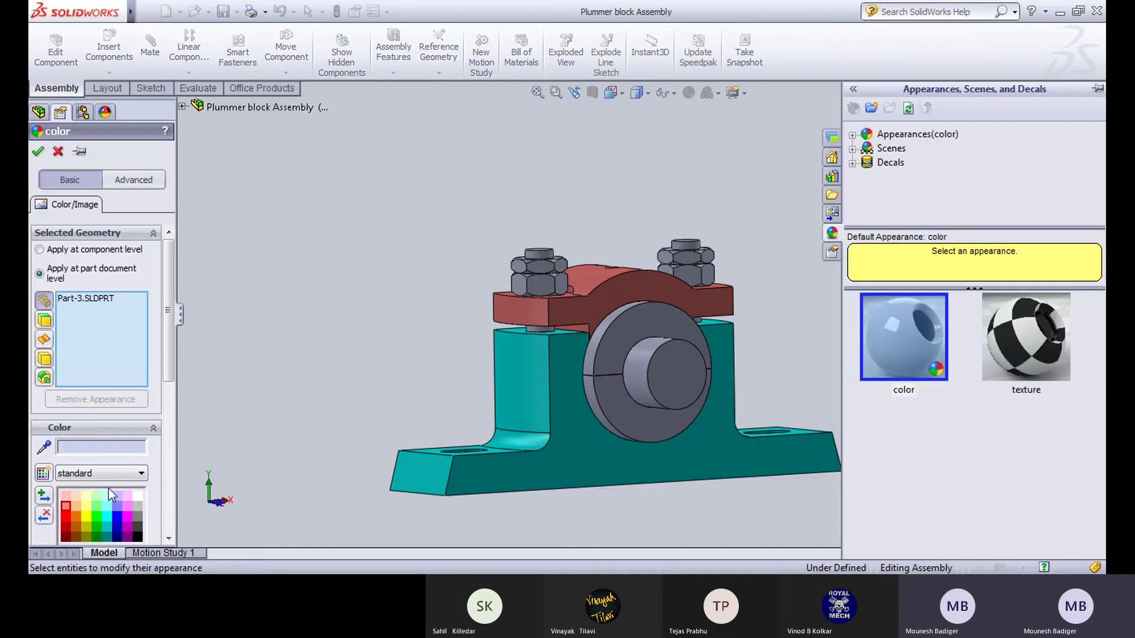
click(118, 520)
click(99, 521)
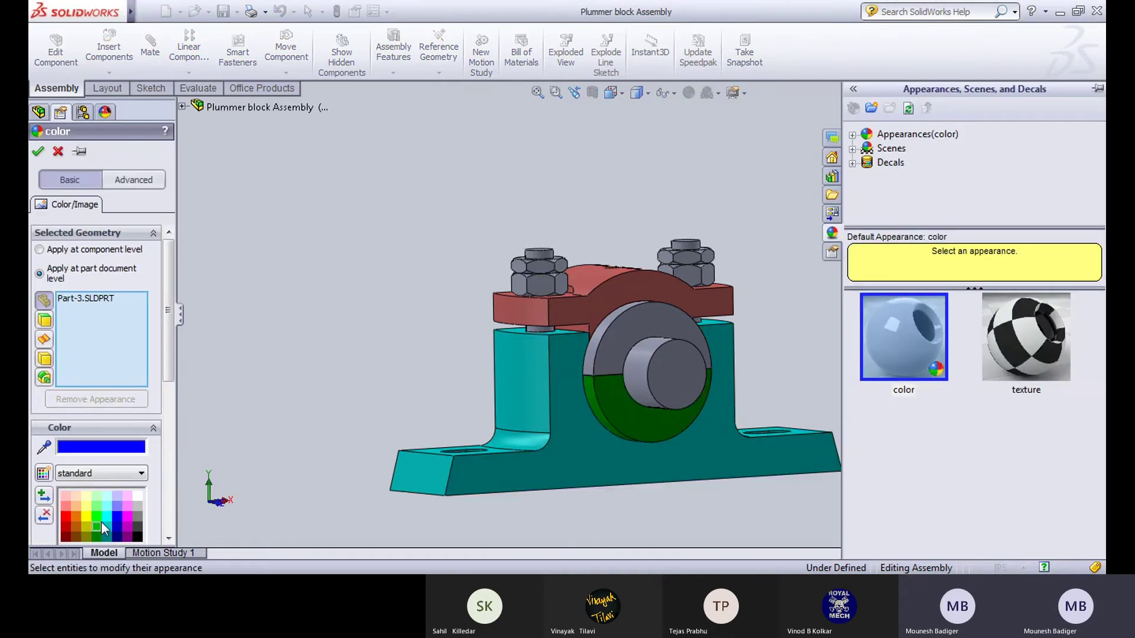
click(87, 521)
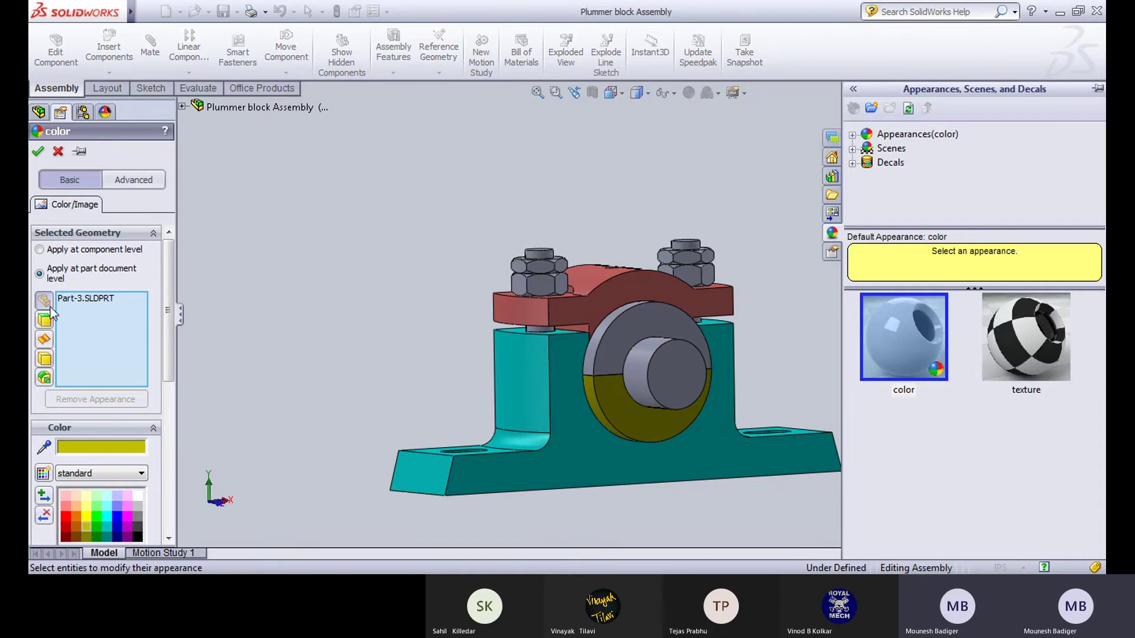
click(37, 152)
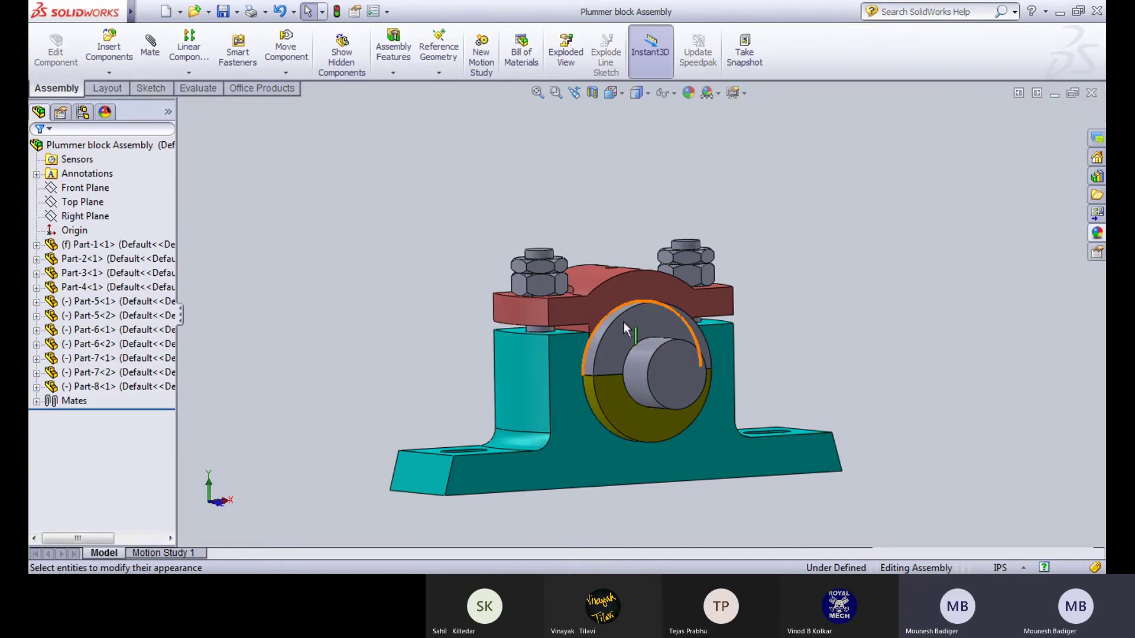
Step: Colour the Part-4 upper bearing half dark yellow from the standard swatches at part document level and accept the appearance
click(655, 327)
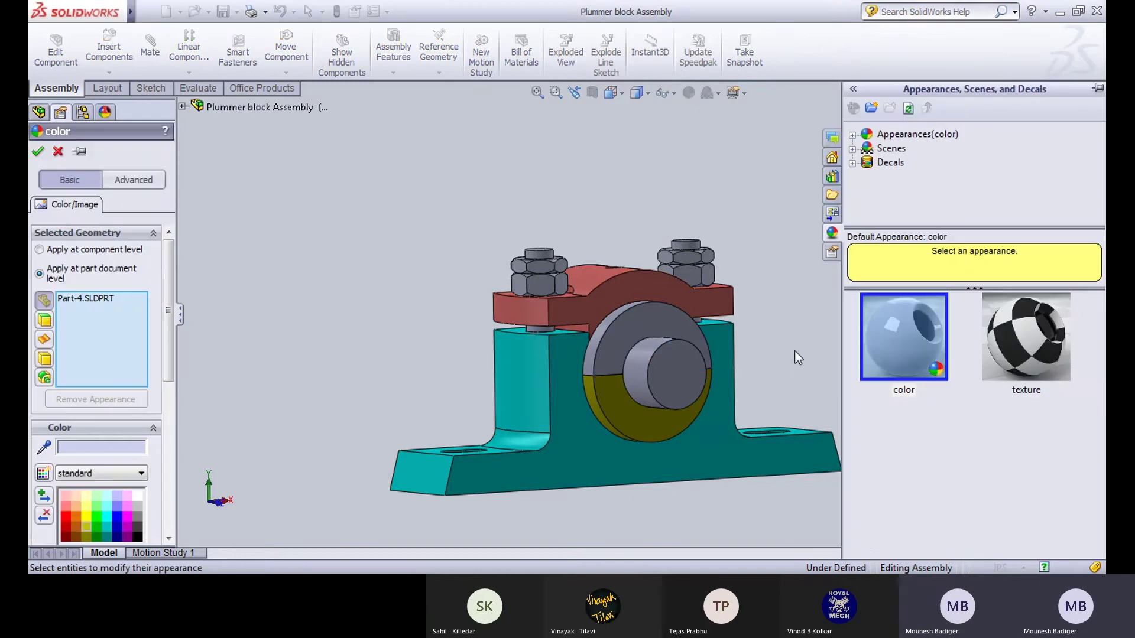
click(77, 509)
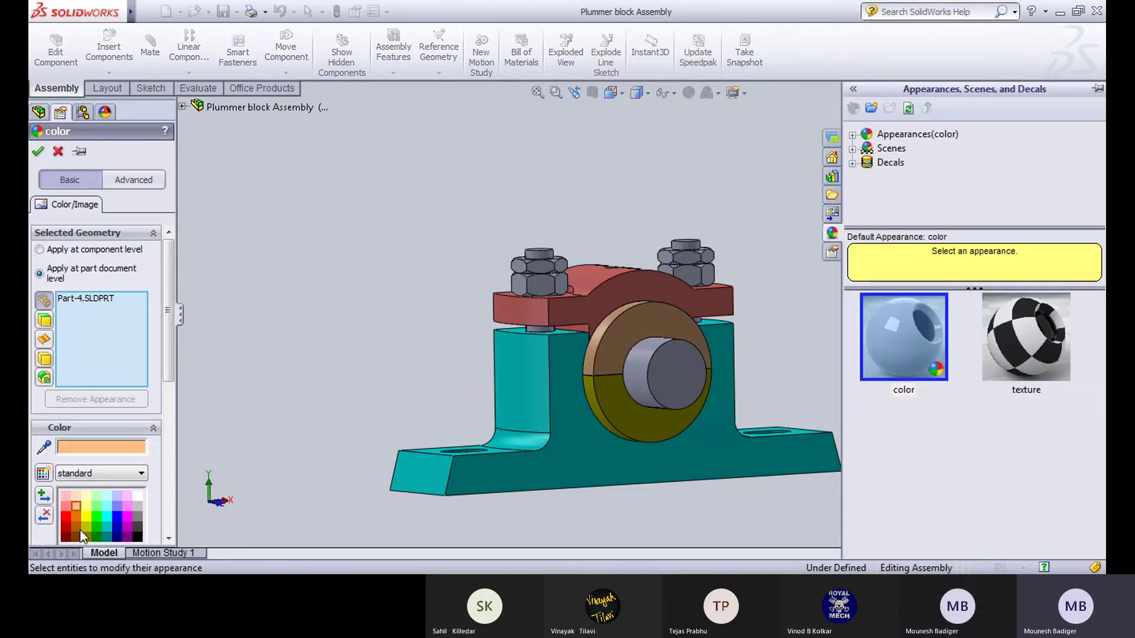
click(75, 527)
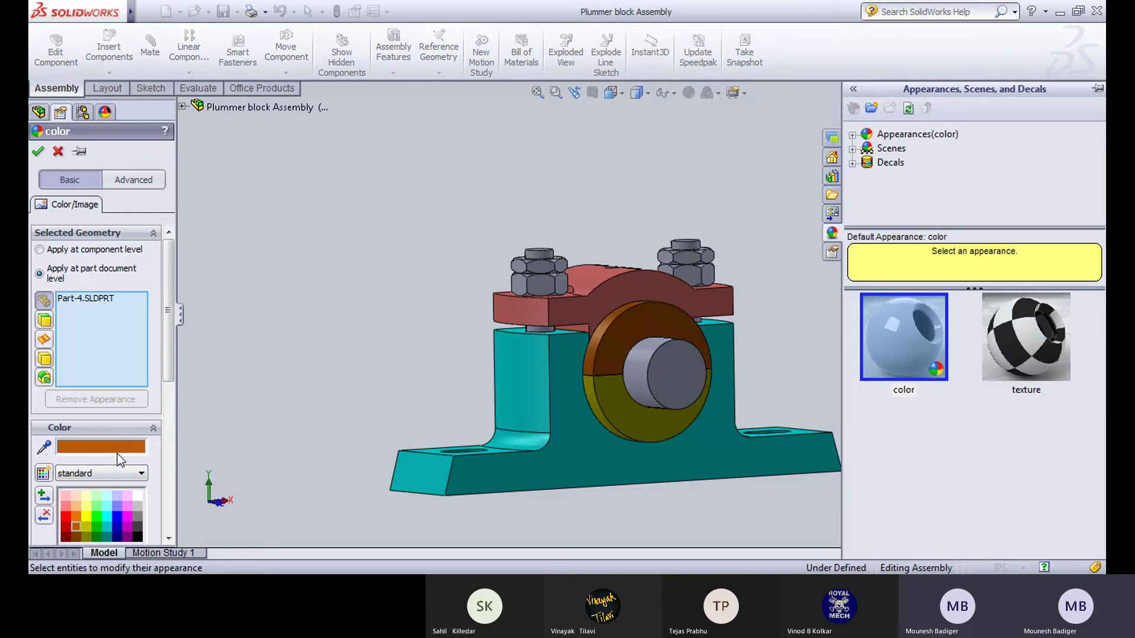
drag(166, 290, 169, 336)
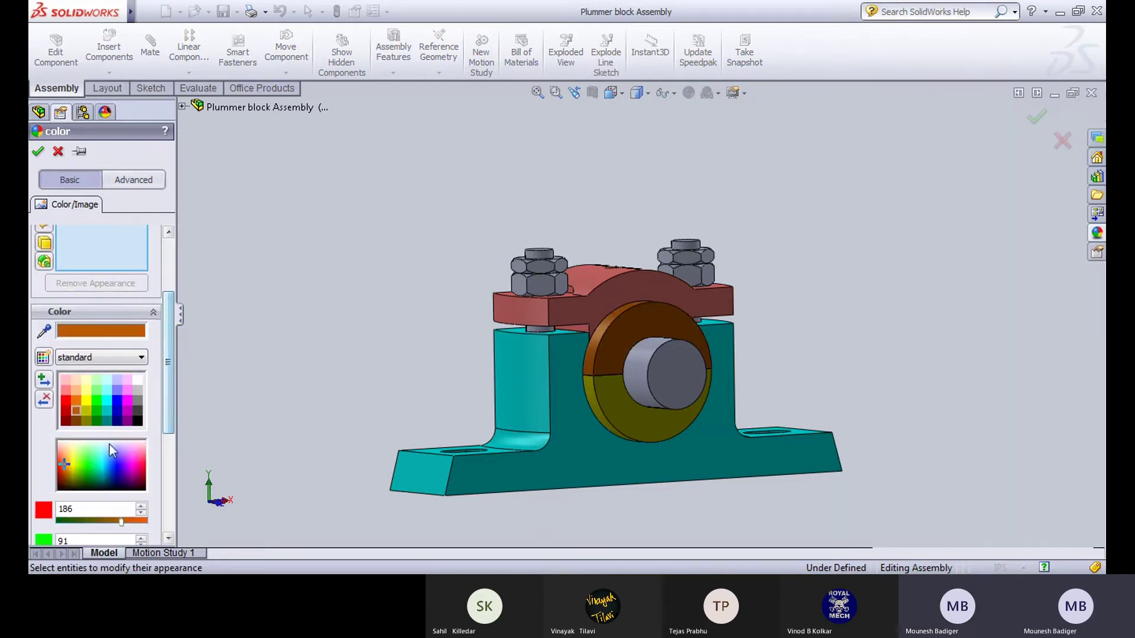
click(615, 404)
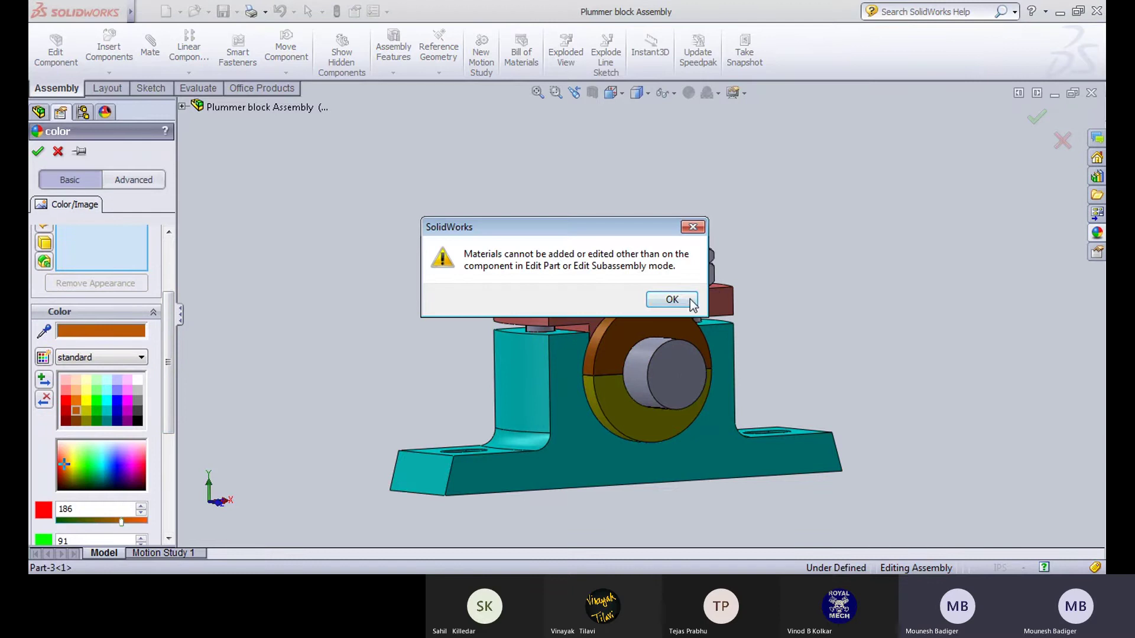
click(672, 299)
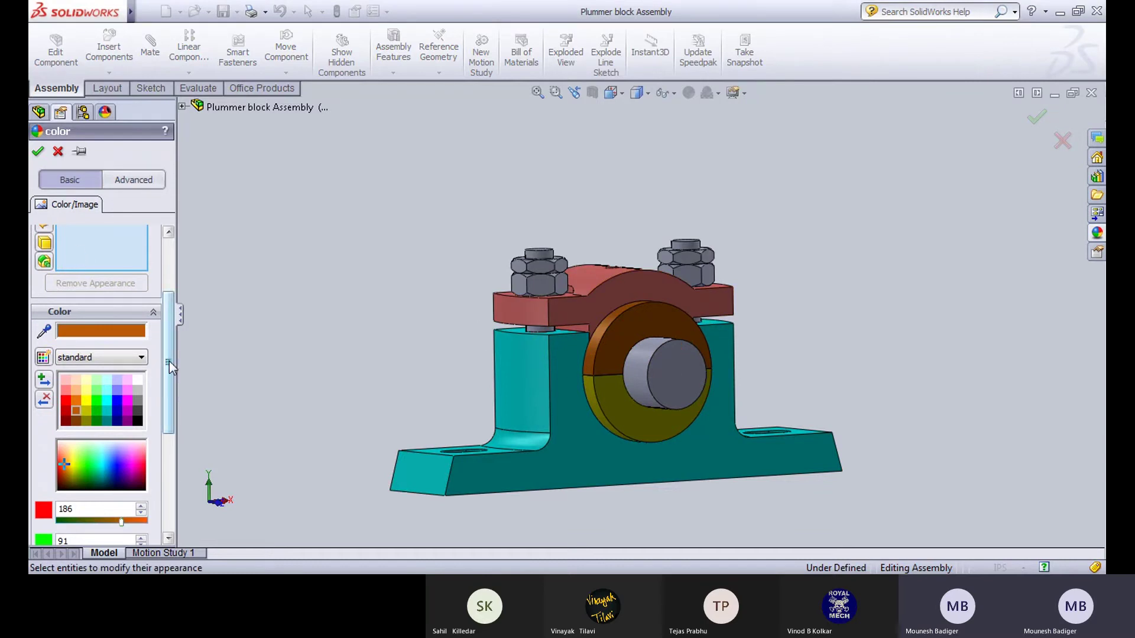
scroll(169, 360, up, 2)
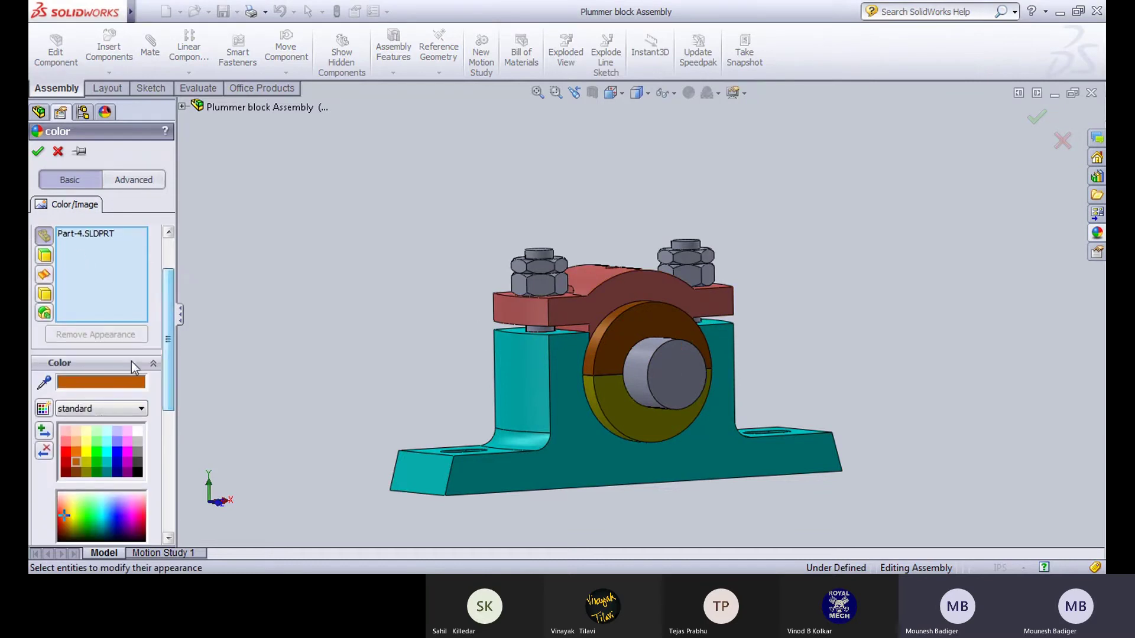
click(84, 463)
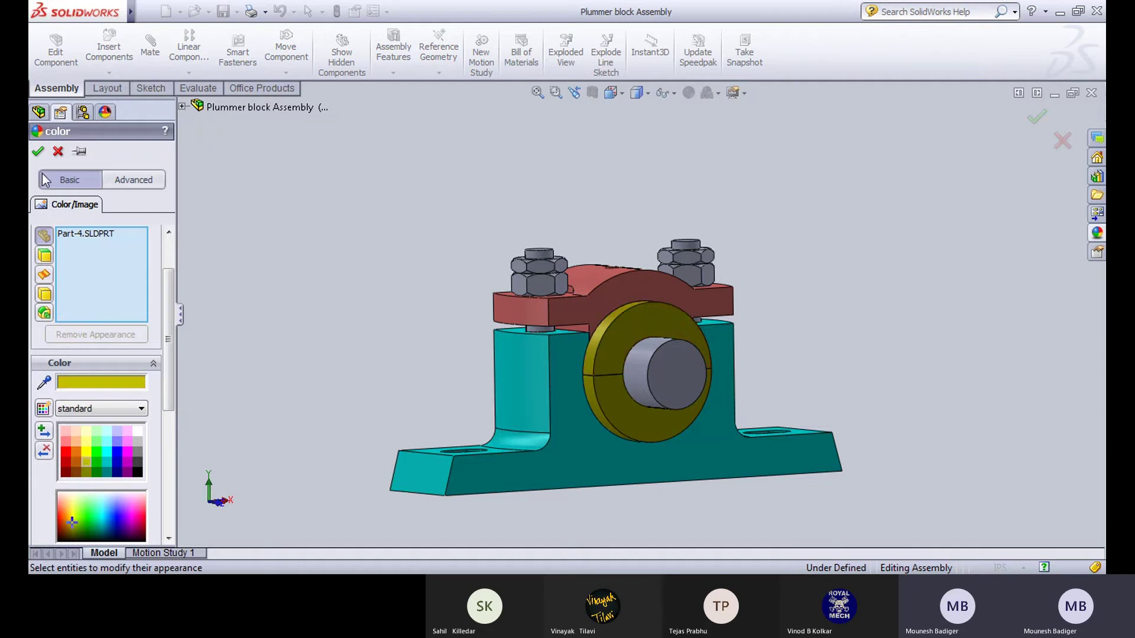
click(39, 155)
middle_drag(401, 304, 577, 226)
click(536, 260)
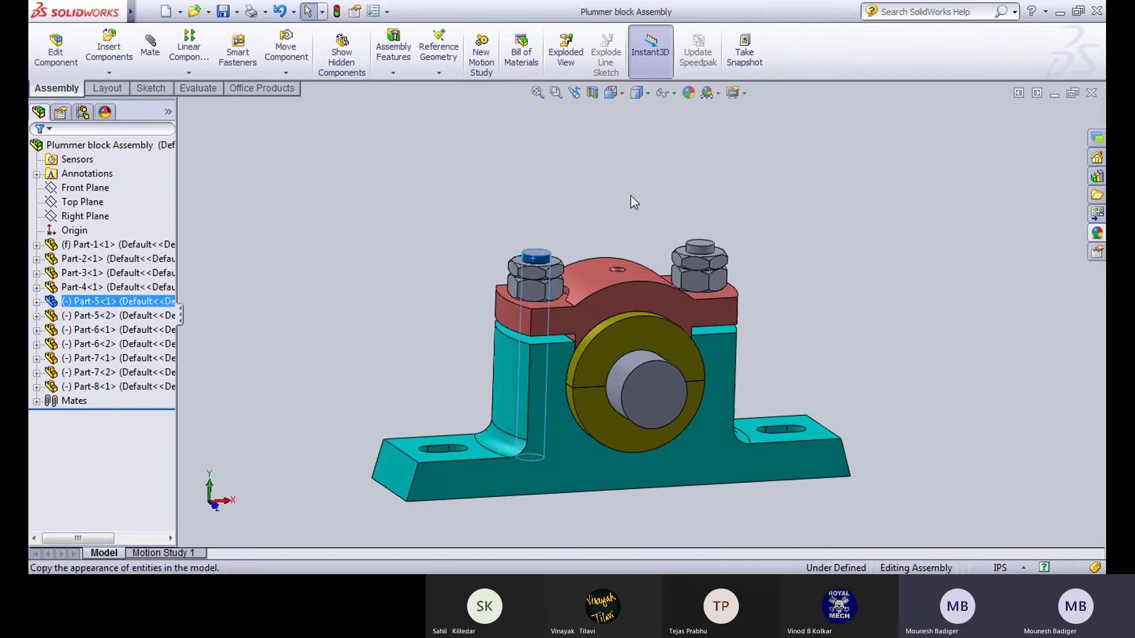
click(668, 275)
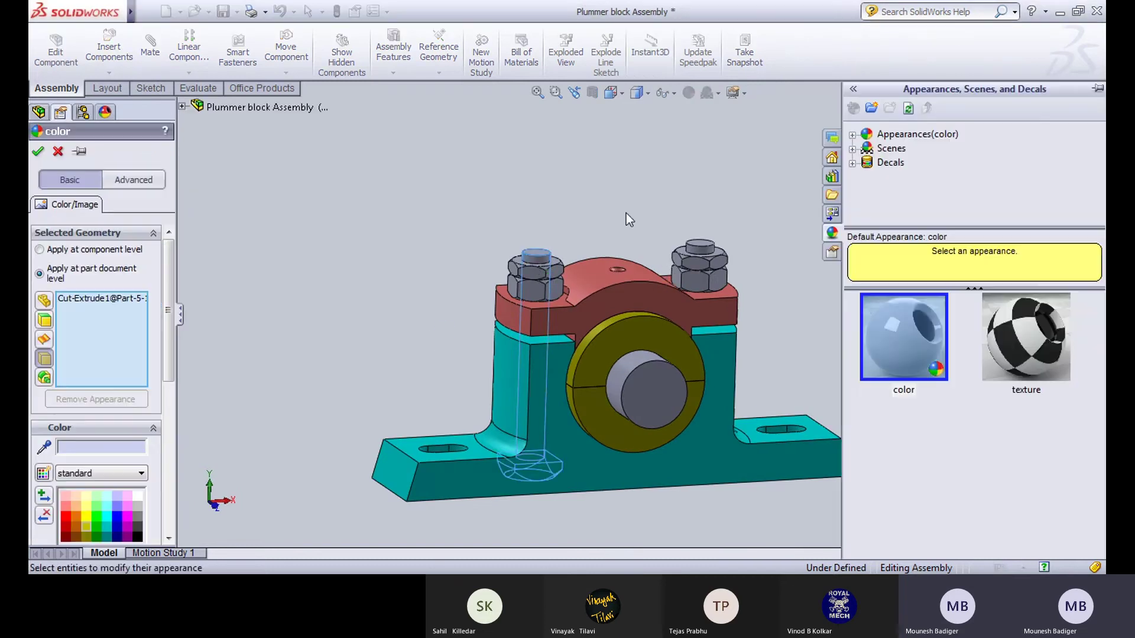
click(57, 152)
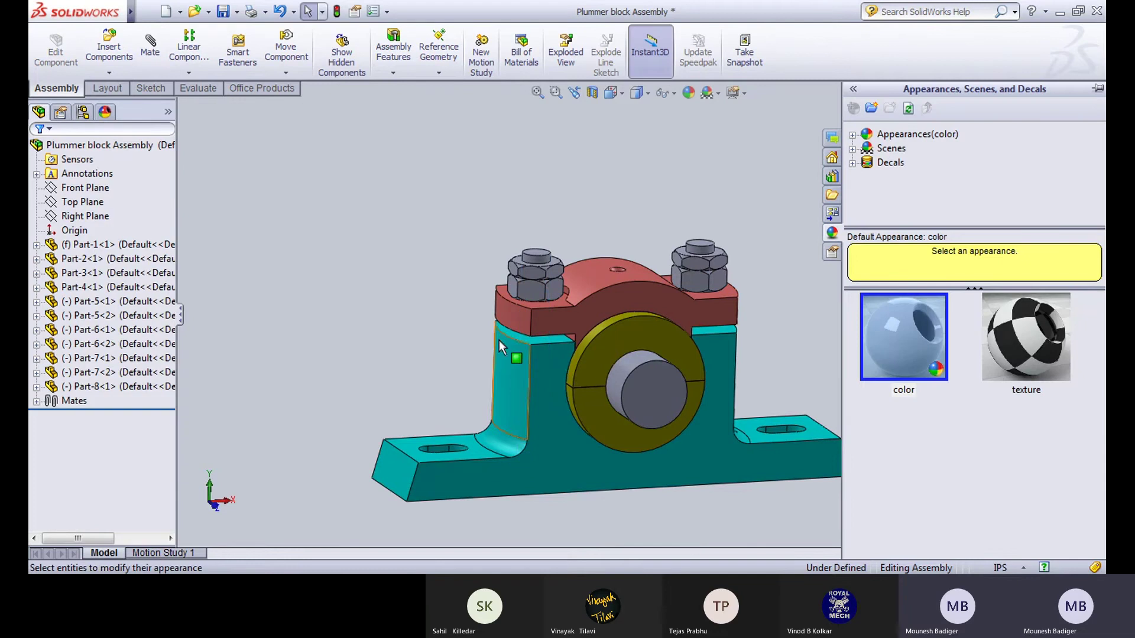
click(535, 261)
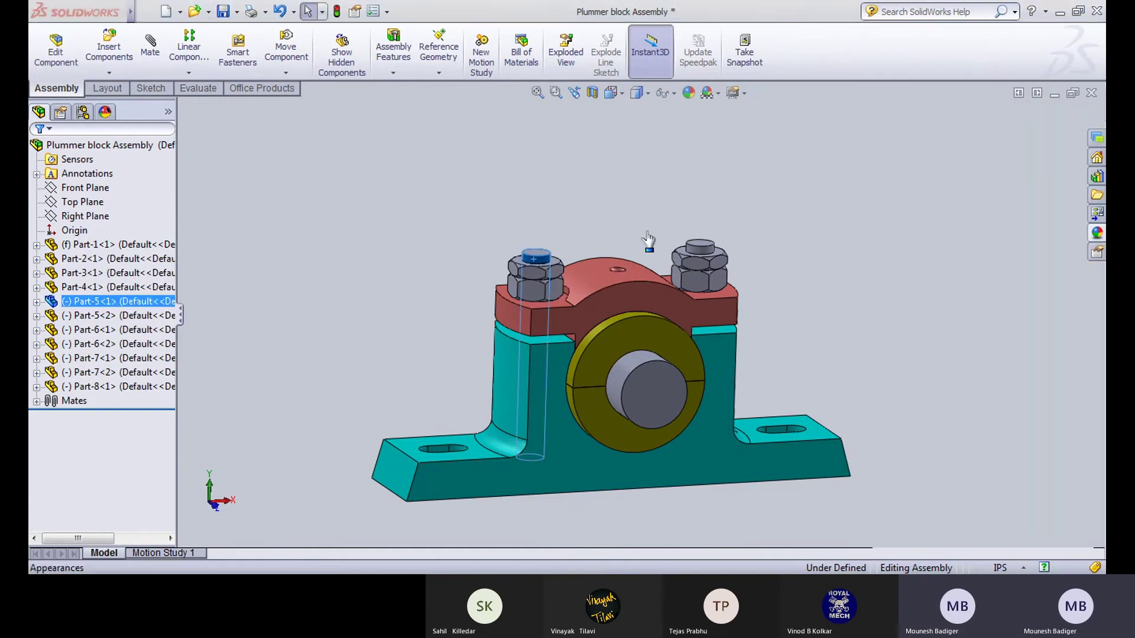
click(655, 282)
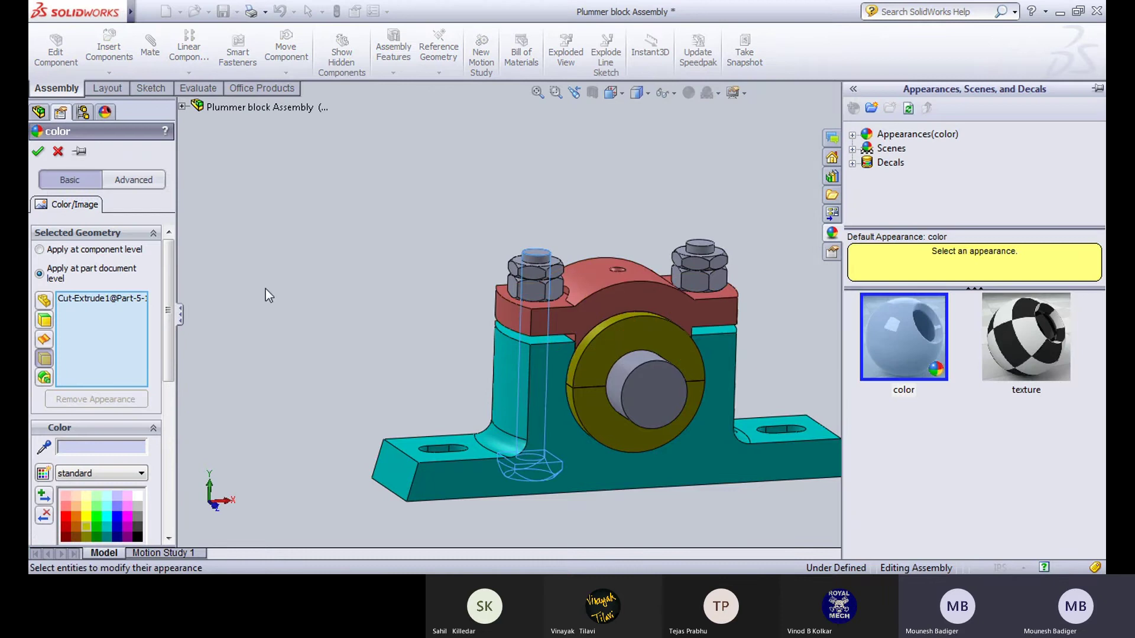
click(38, 152)
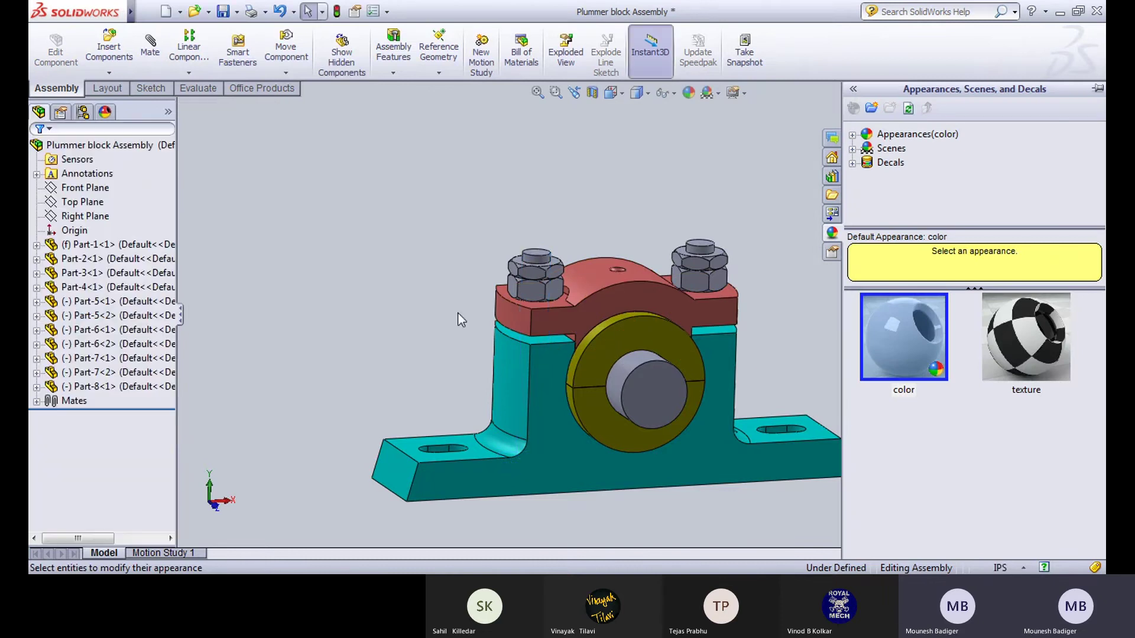
Step: Colour the Part-5 bolts orange (RGB 232, 113, 8) at part document level and accept the appearance
click(533, 260)
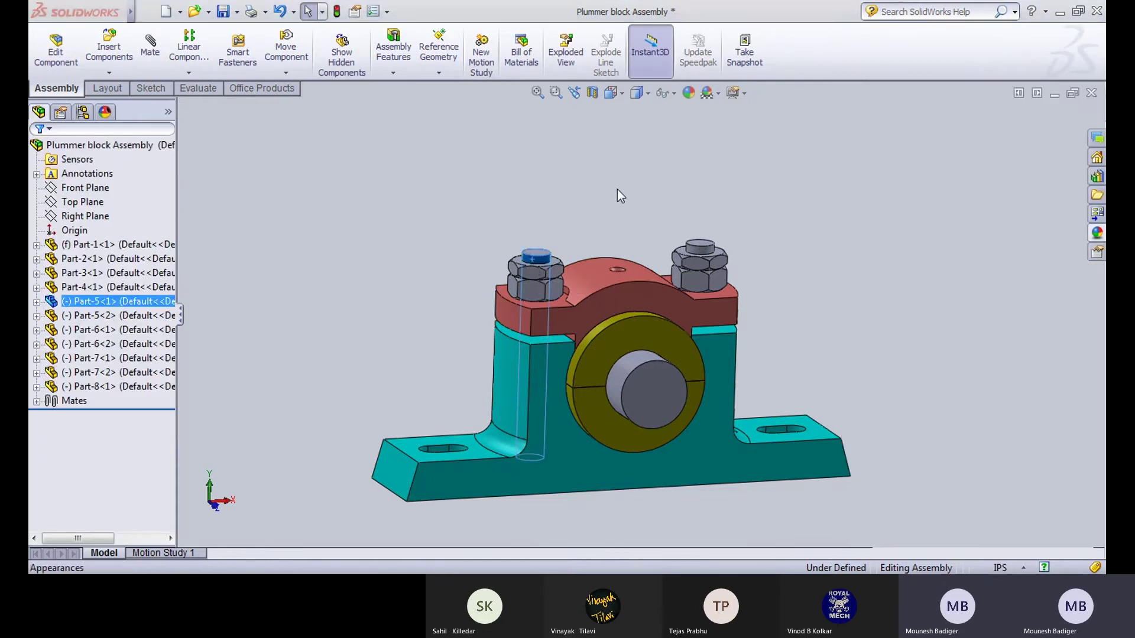
click(648, 280)
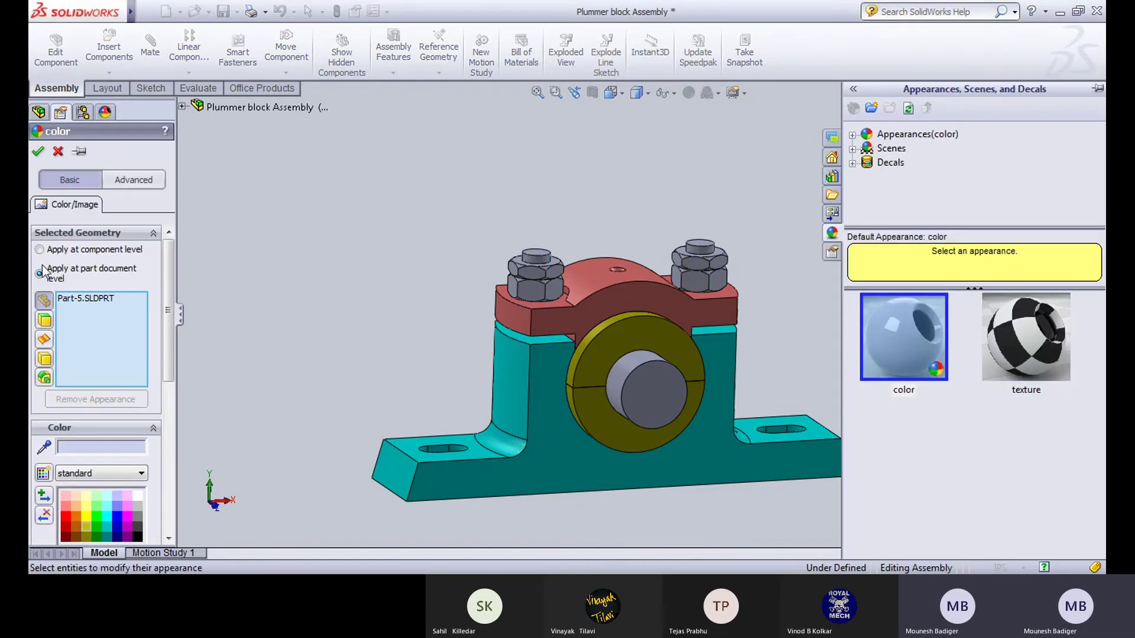
drag(172, 290, 179, 357)
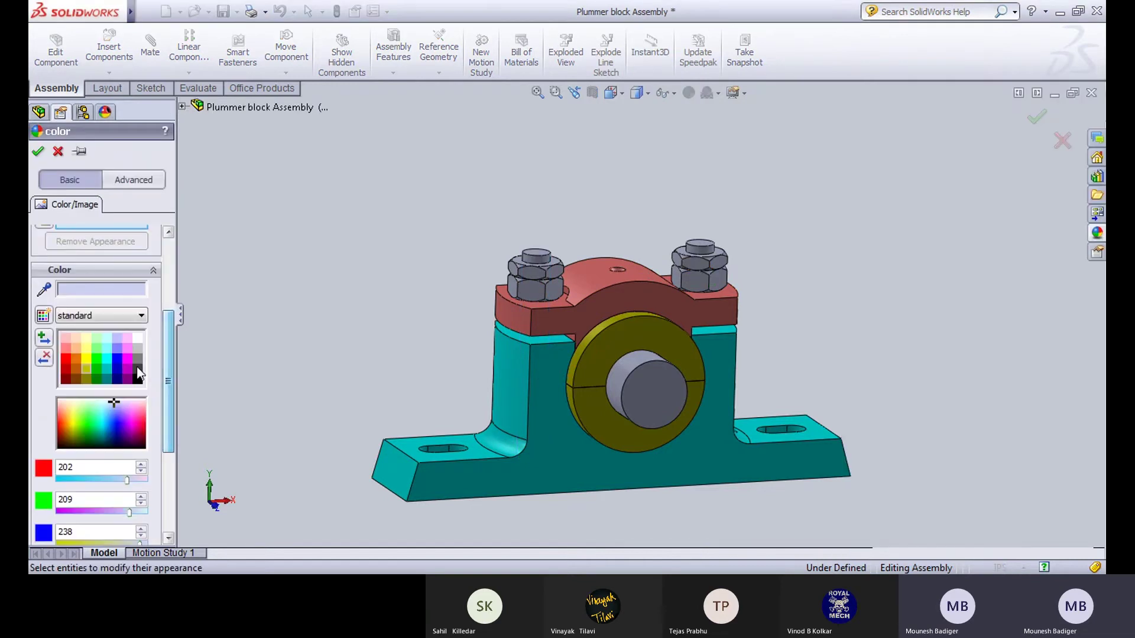
click(104, 360)
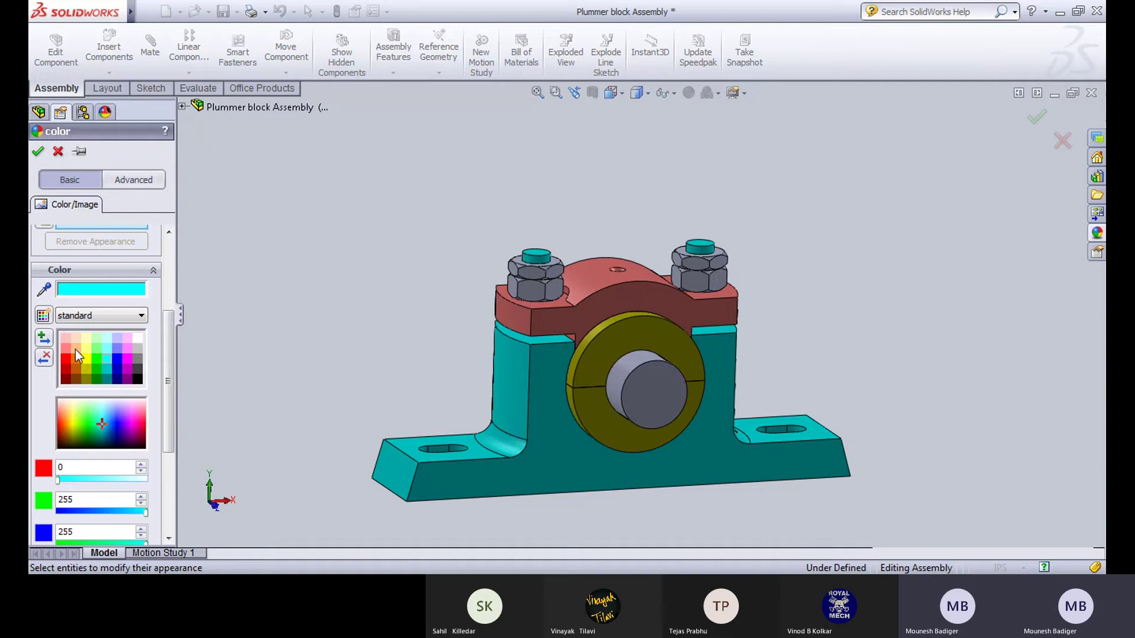
click(76, 358)
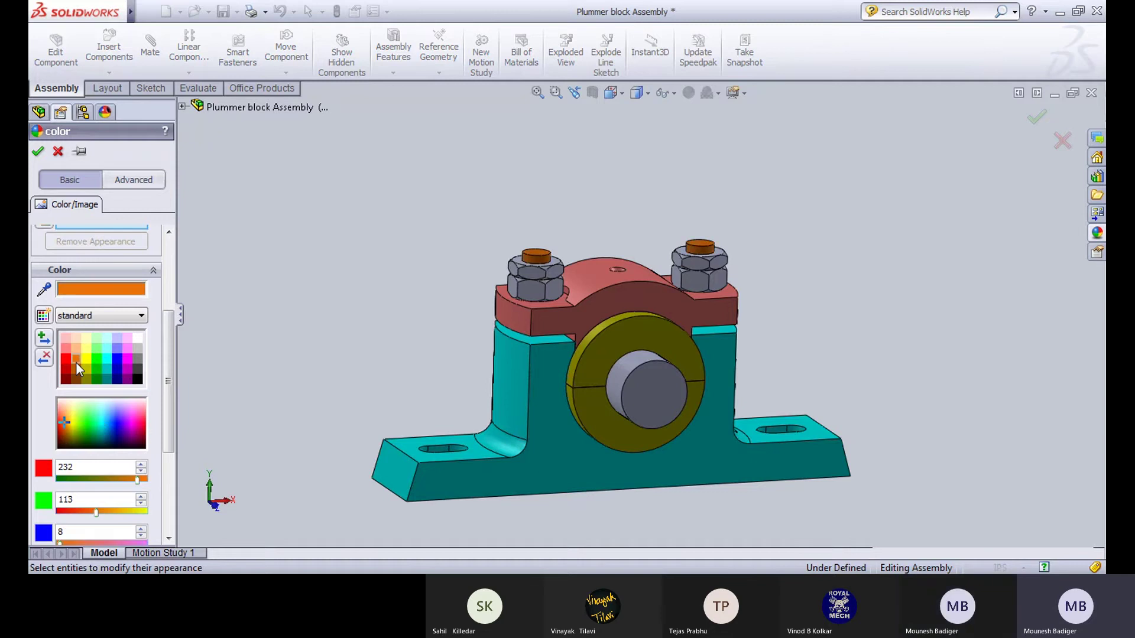
click(37, 151)
Step: Colour the Part-6 lower nuts pale green (RGB 192, 255, 192) at part document level and accept the appearance
scroll(625, 307, down, 2)
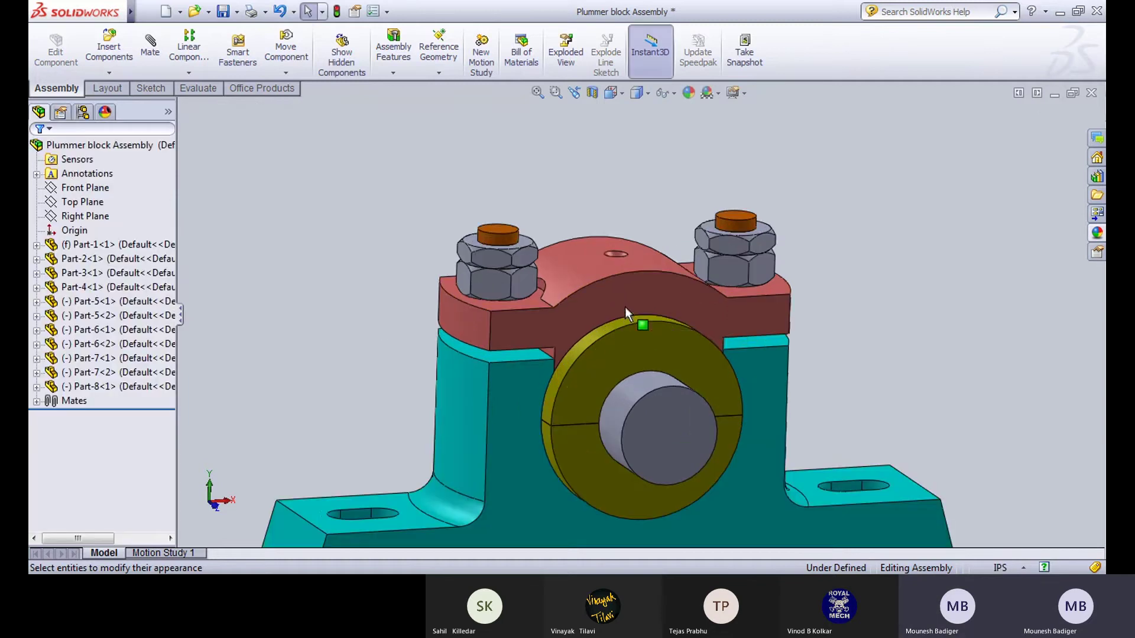
middle_drag(626, 314, 566, 302)
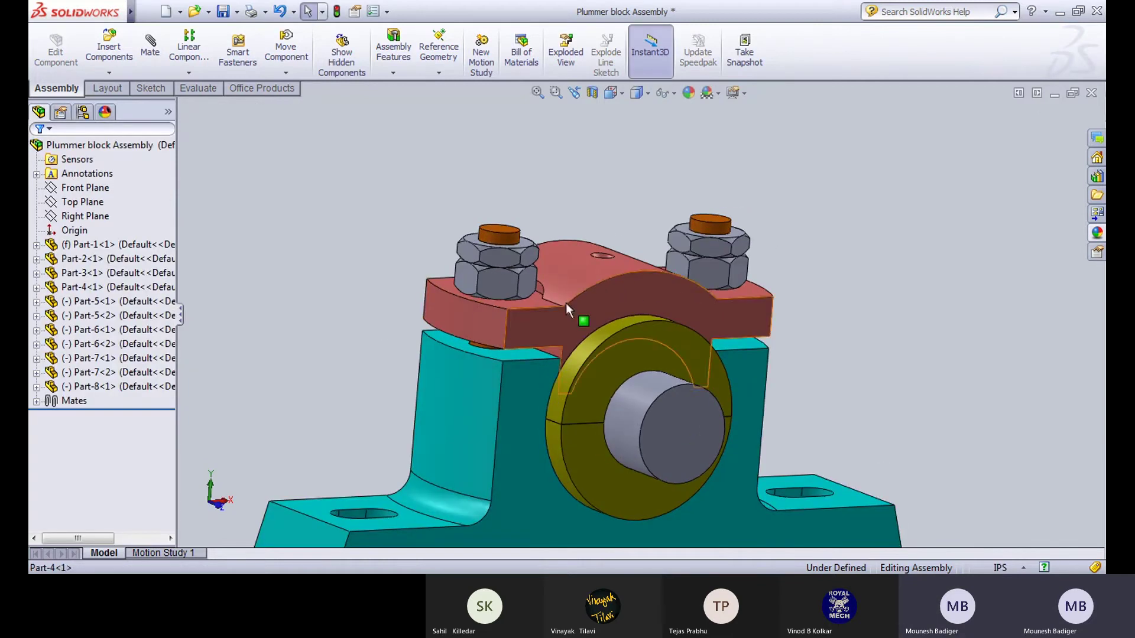
click(502, 288)
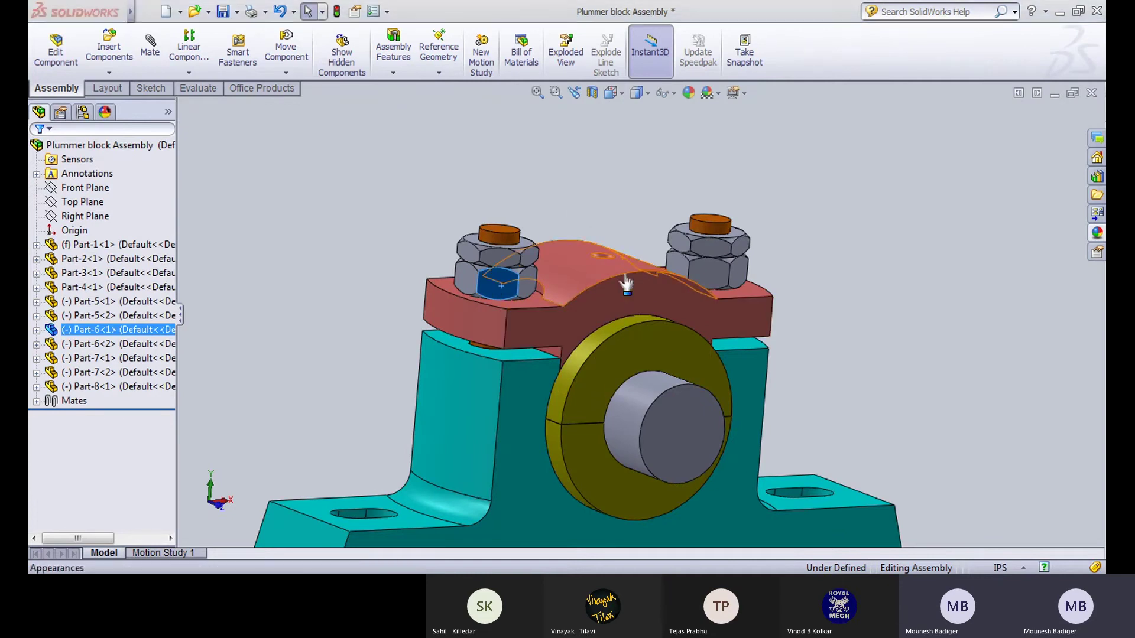
click(638, 313)
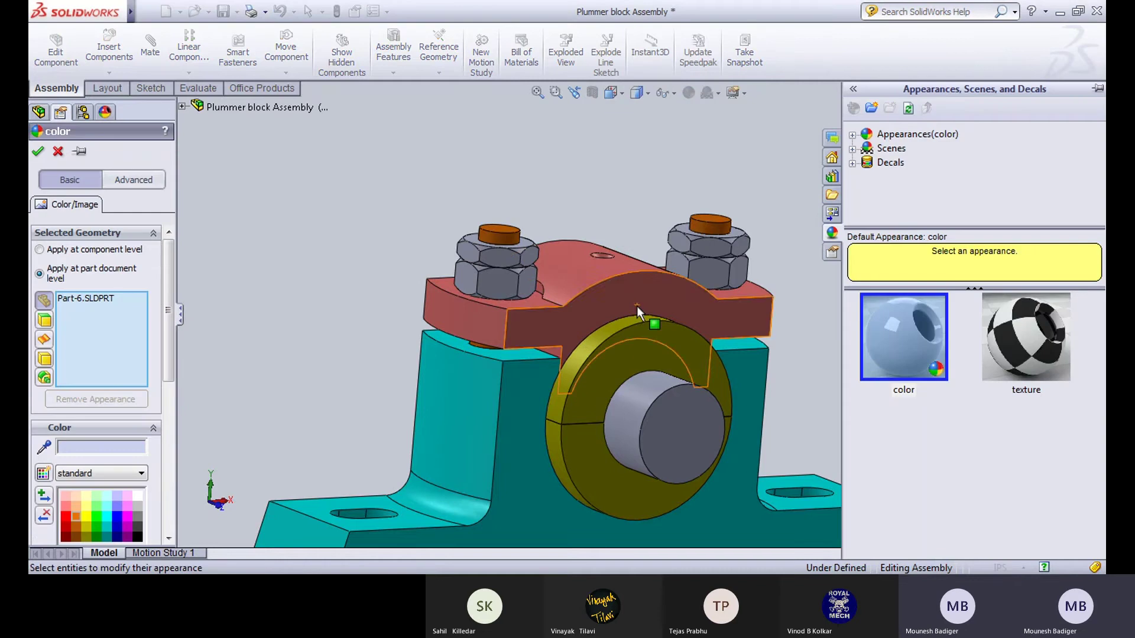
scroll(169, 265, down, 3)
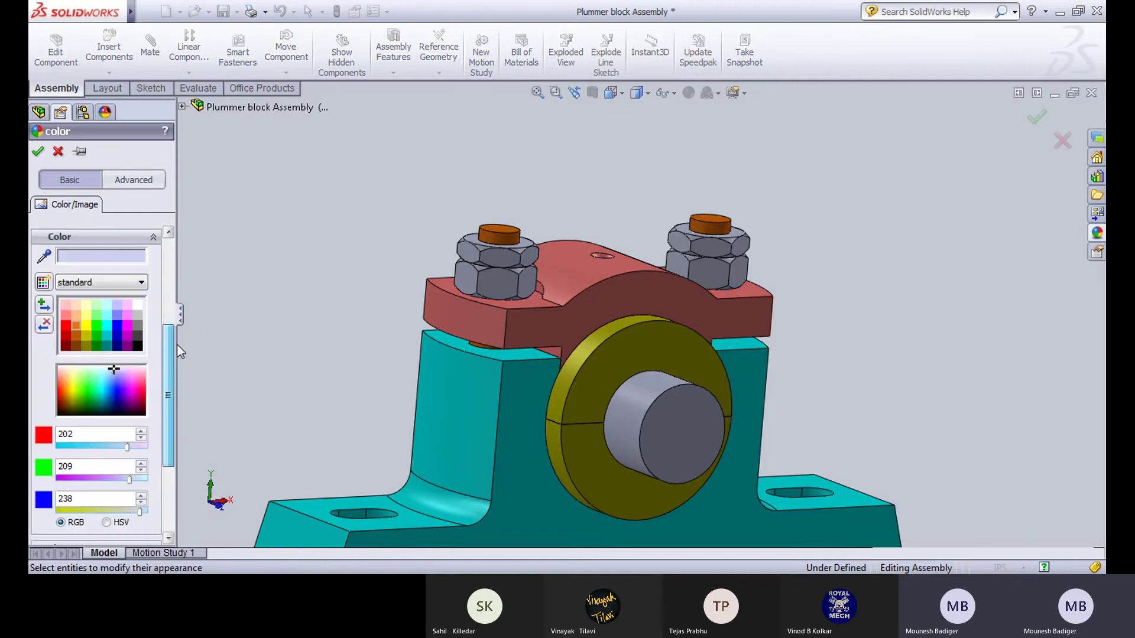
click(96, 325)
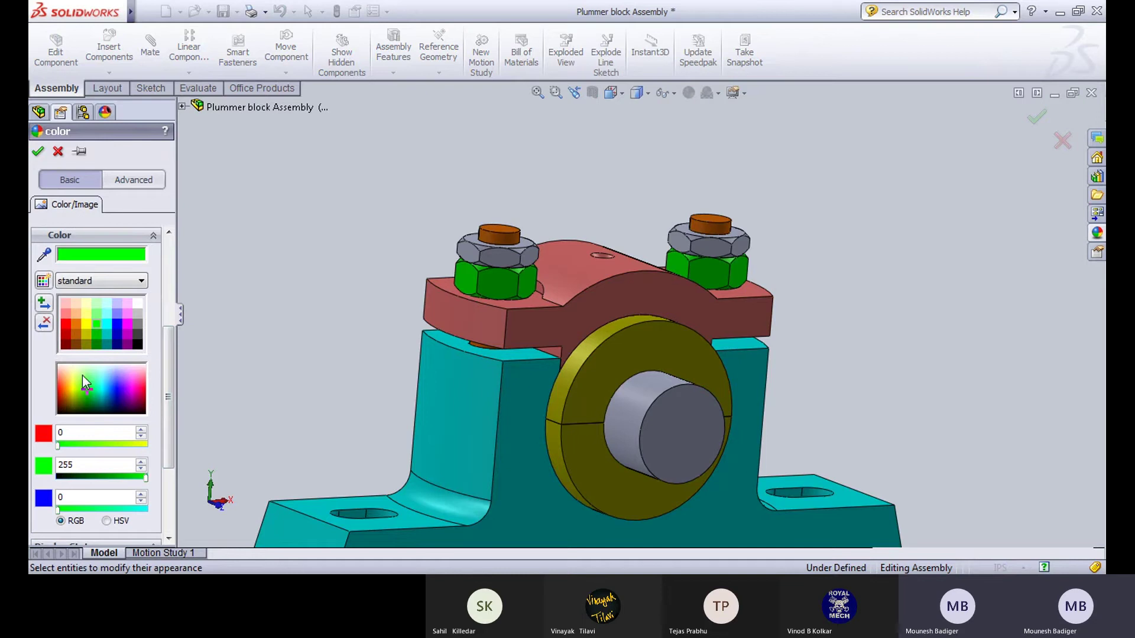
click(96, 304)
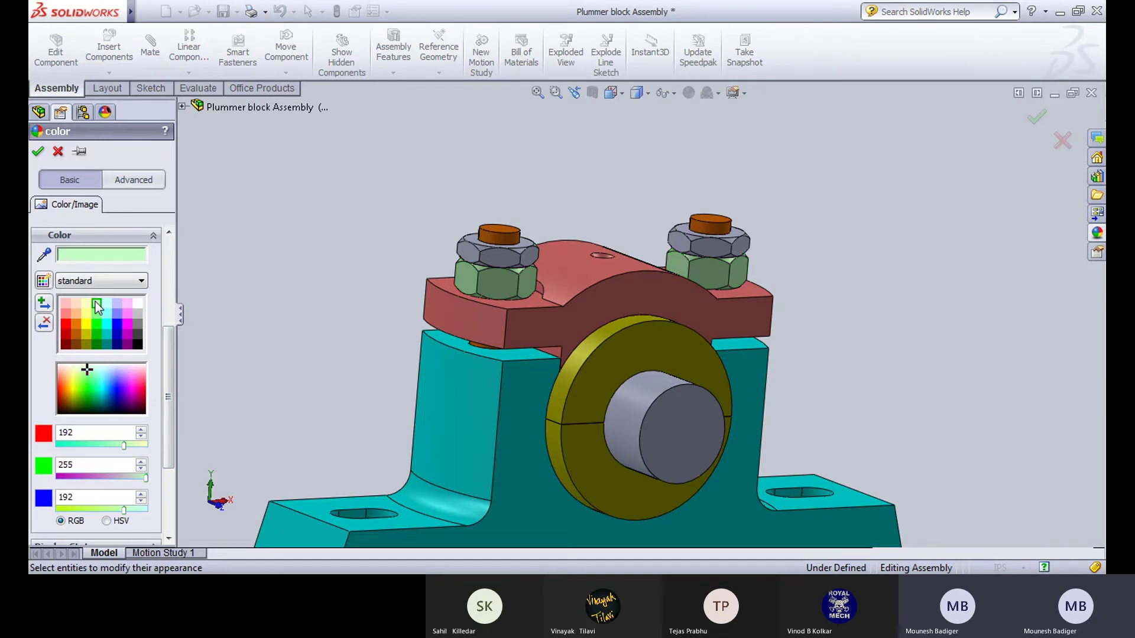
click(38, 153)
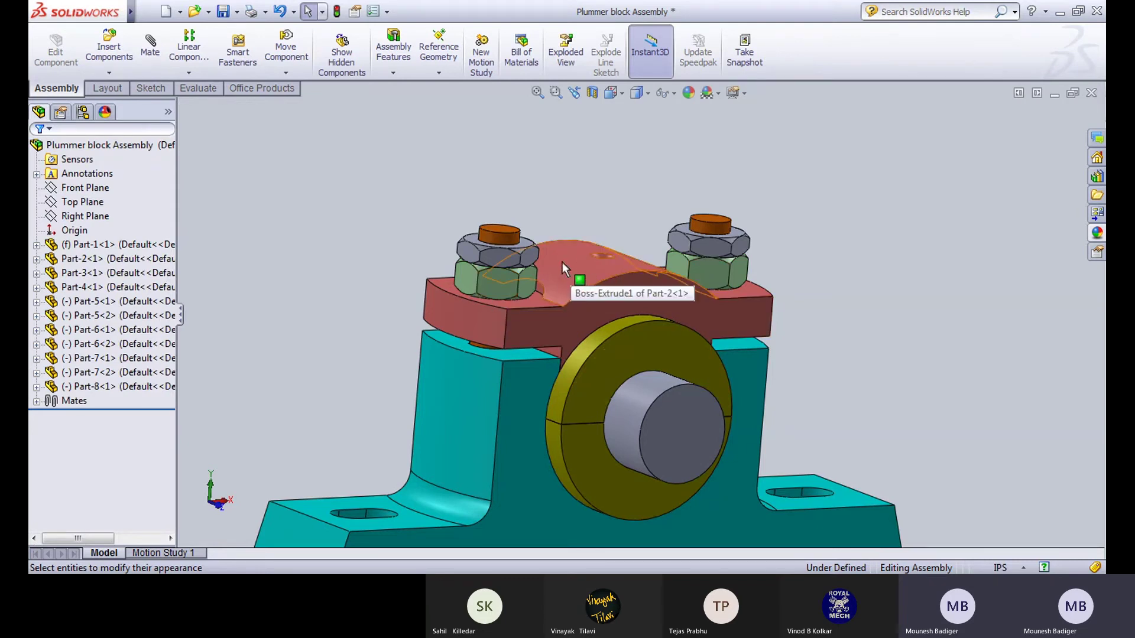
Step: Colour the Part-7 upper nuts pale yellow (RGB 243, 255, 159) at part document level and accept the appearance
scroll(538, 264, down, 3)
click(480, 261)
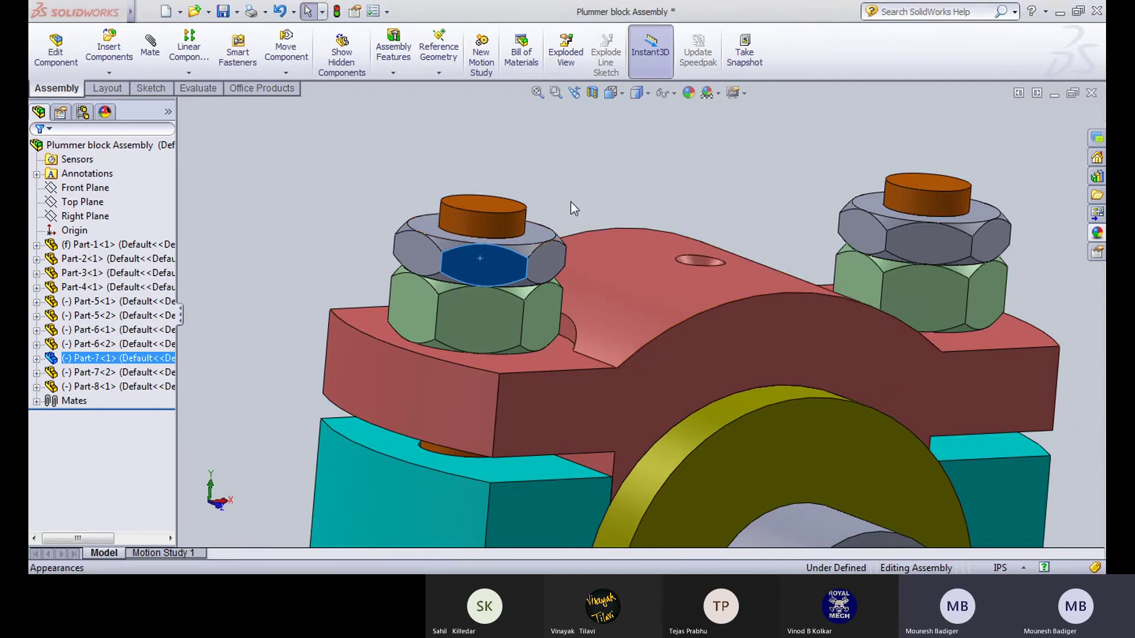
click(594, 279)
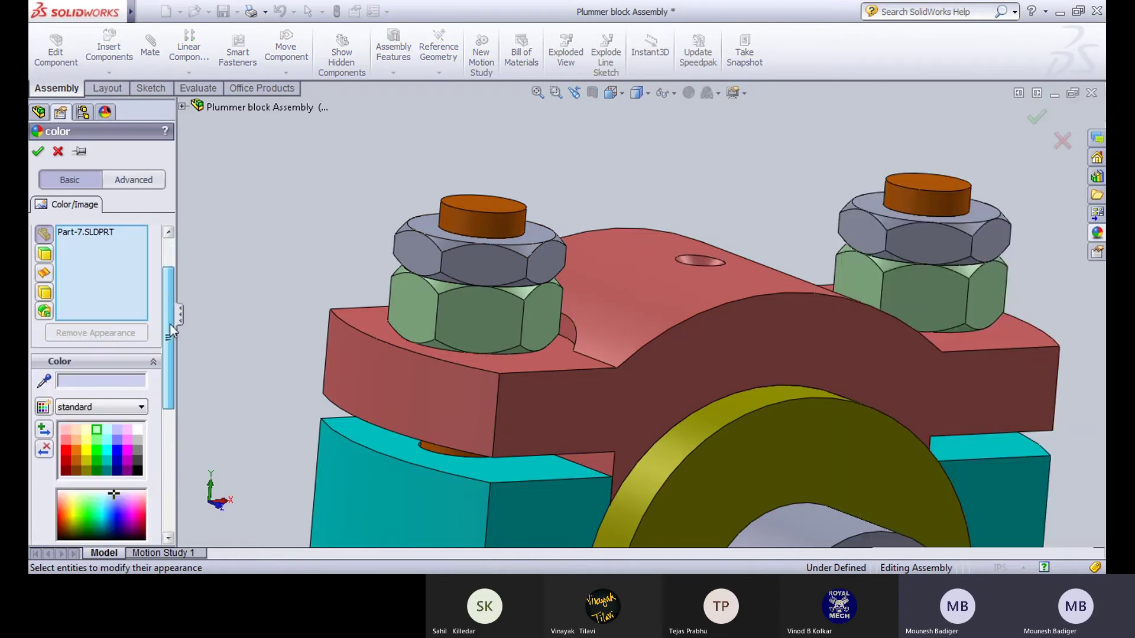
drag(171, 299, 172, 365)
click(86, 334)
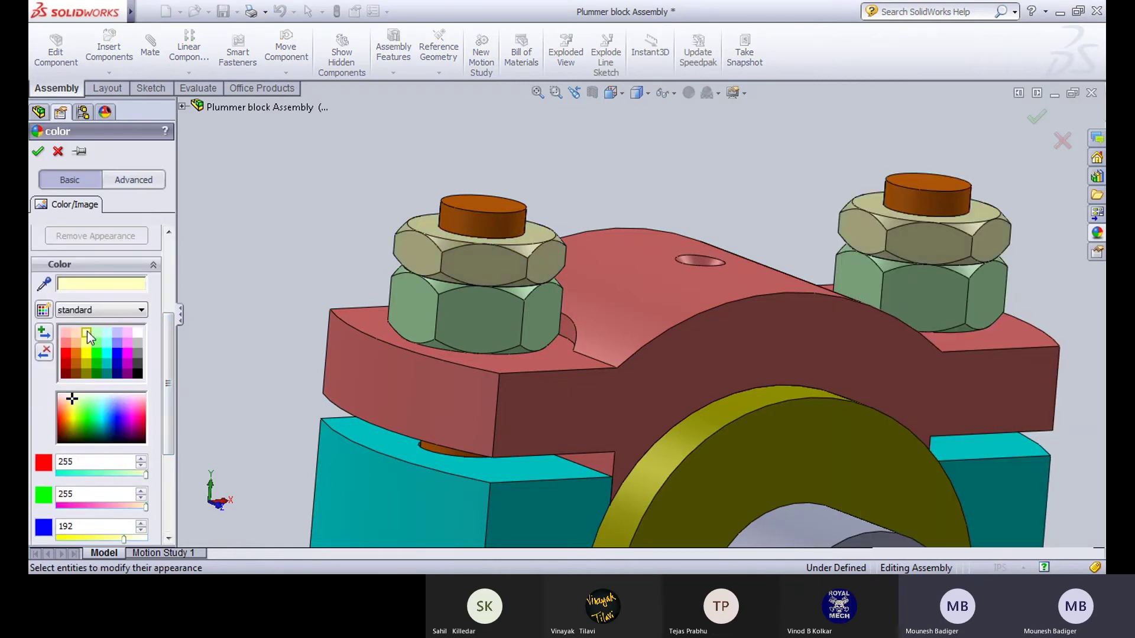
click(77, 355)
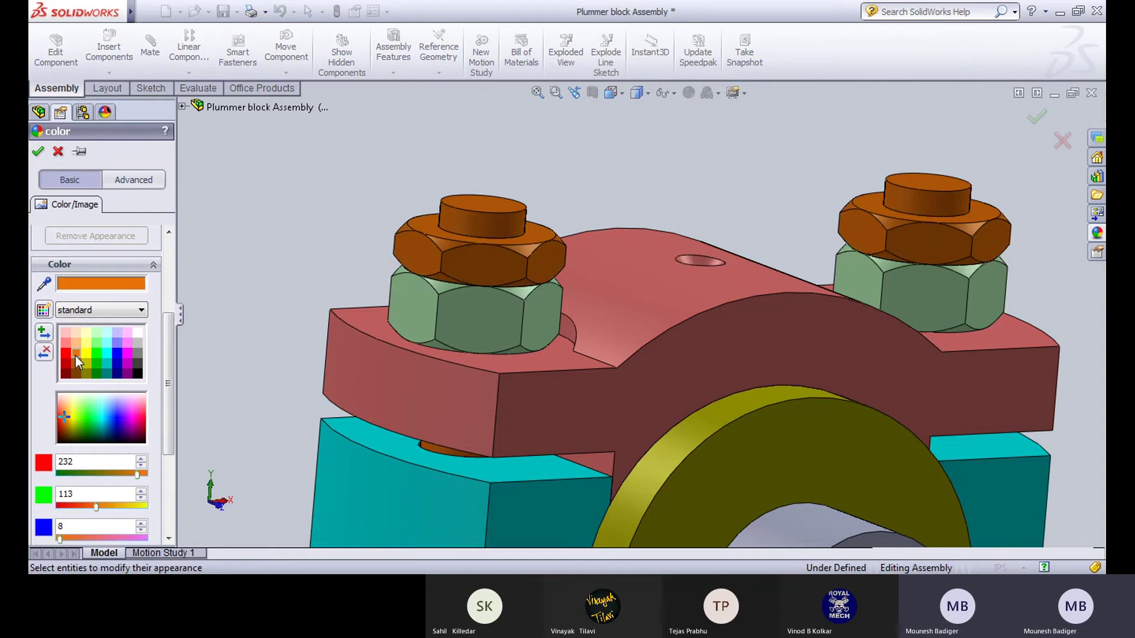
click(138, 334)
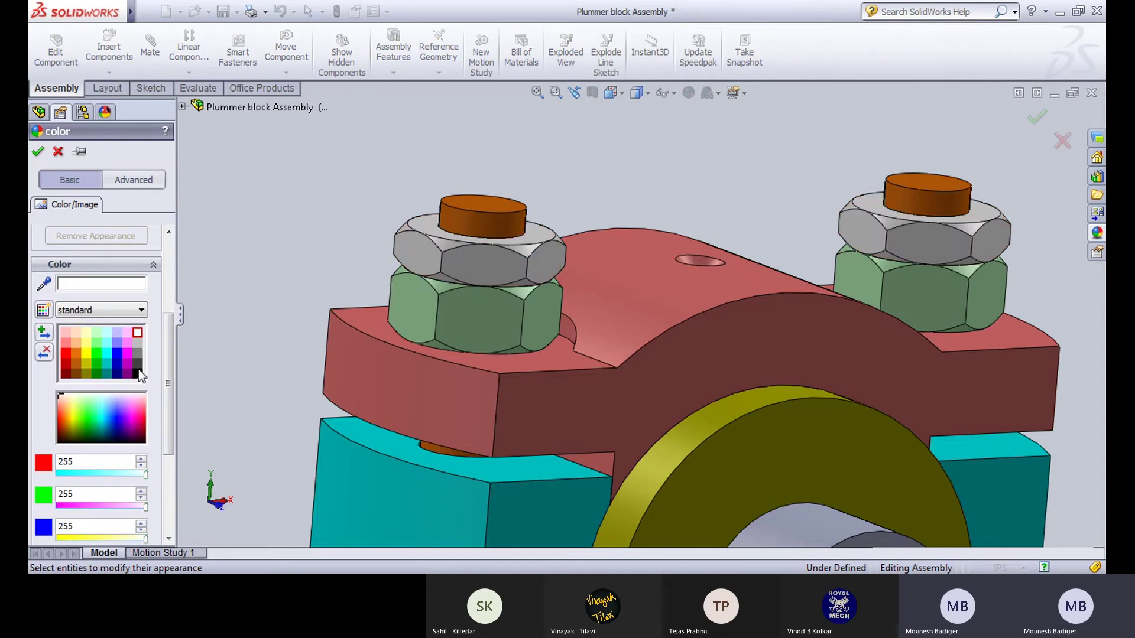
click(137, 373)
click(116, 354)
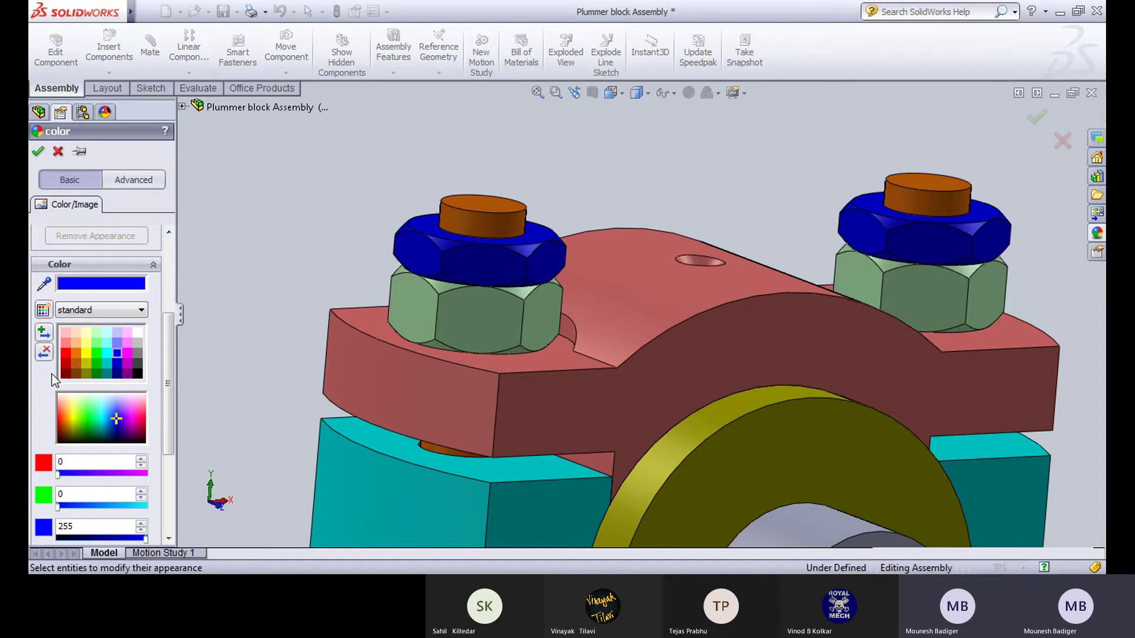
click(83, 409)
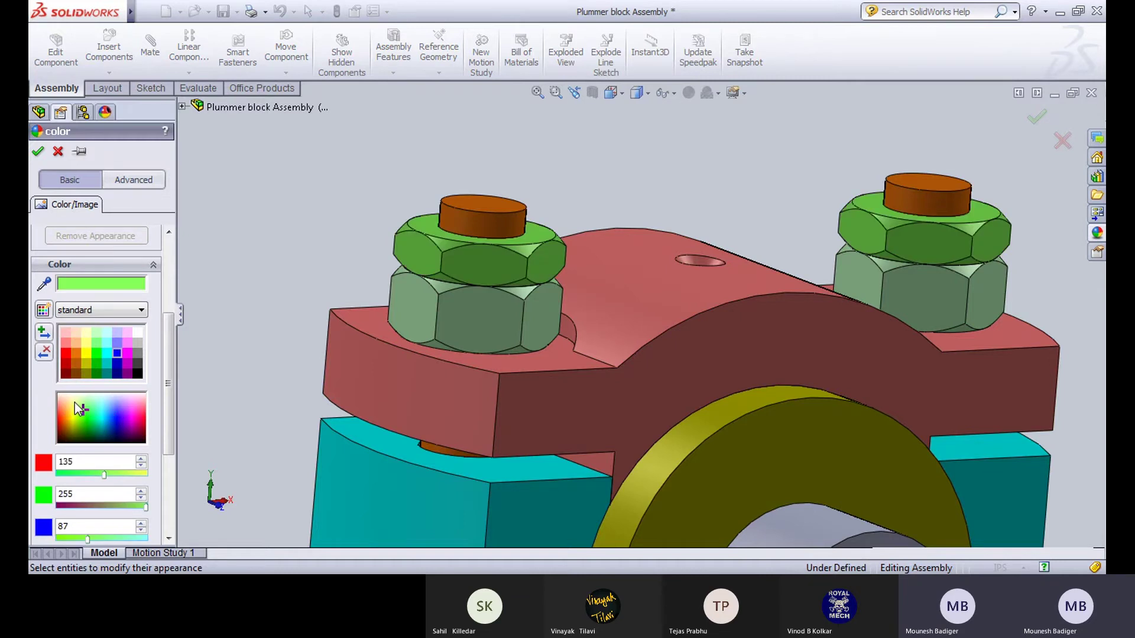
click(75, 403)
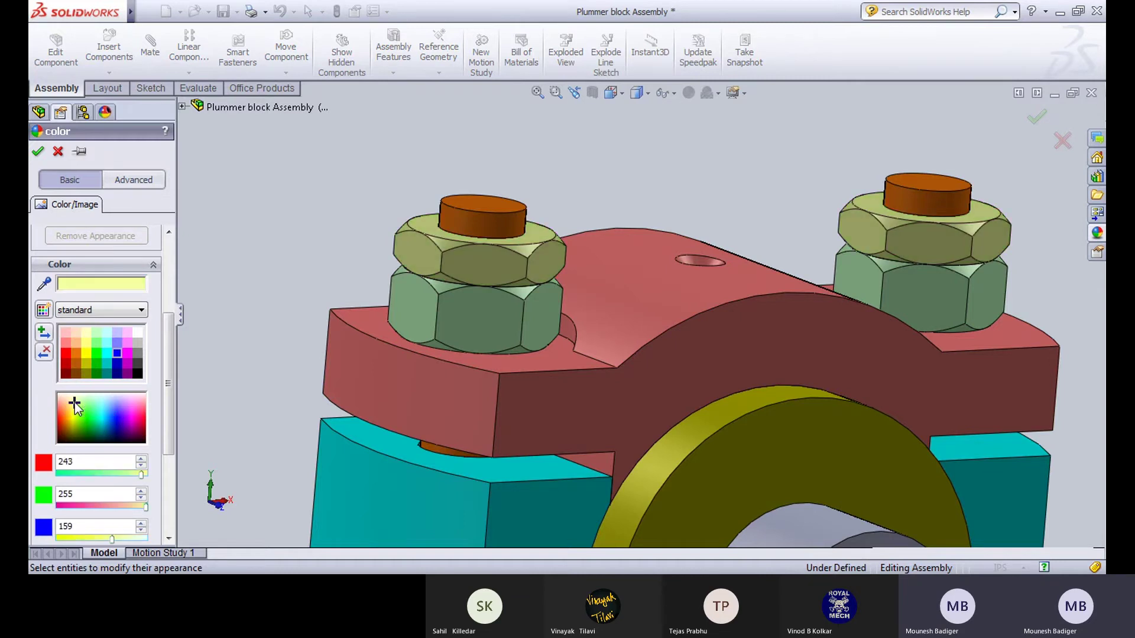
click(37, 152)
Step: Colour the Part-8 shaft light orange (RGB 252, 188, 132) at part document level and accept the appearance
scroll(364, 296, up, 3)
scroll(364, 297, up, 2)
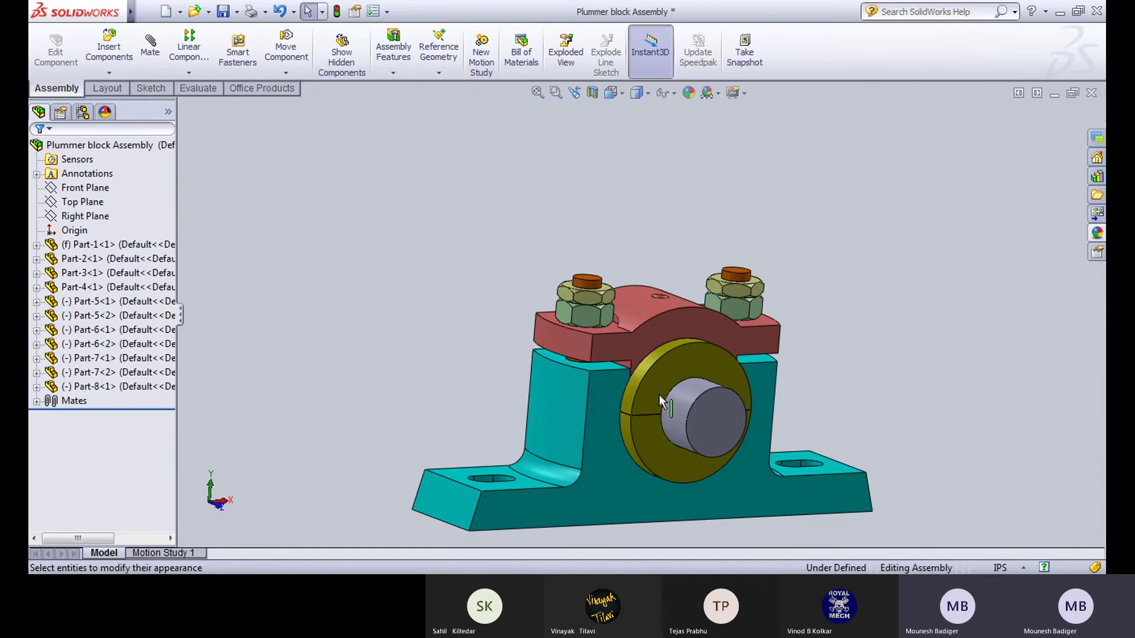
scroll(659, 395, down, 4)
click(669, 342)
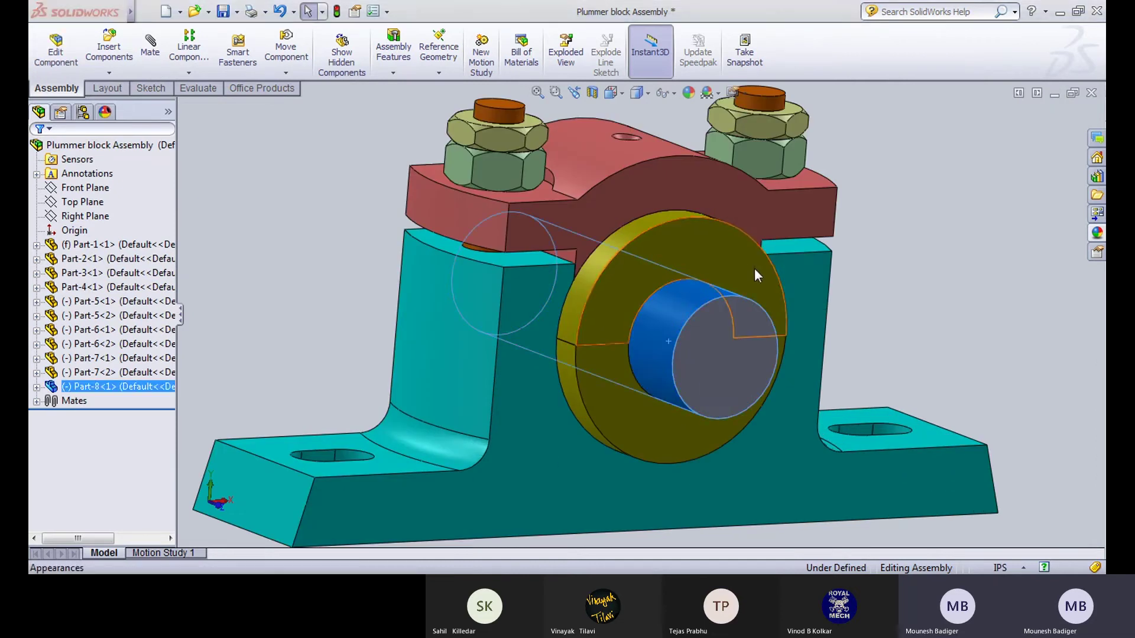
click(787, 369)
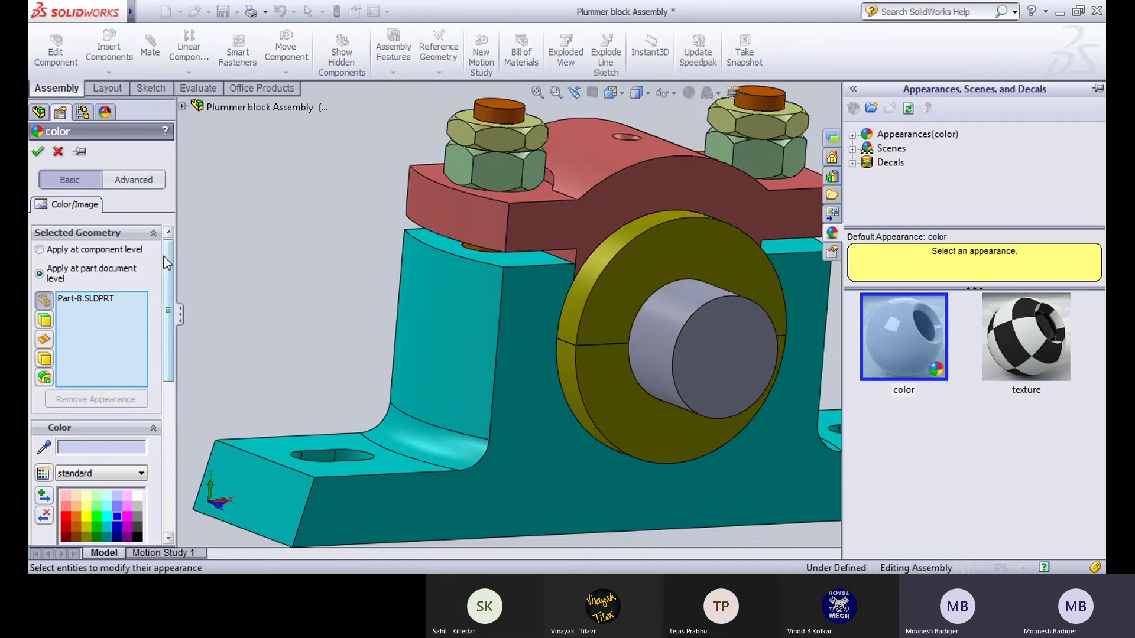
drag(165, 256, 175, 345)
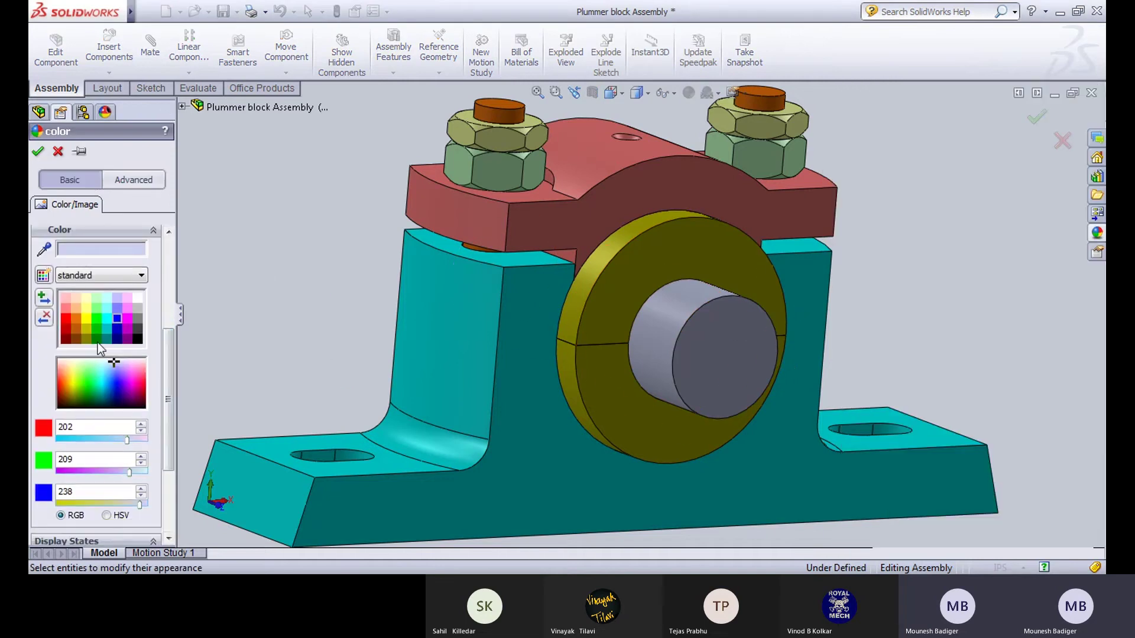
click(96, 309)
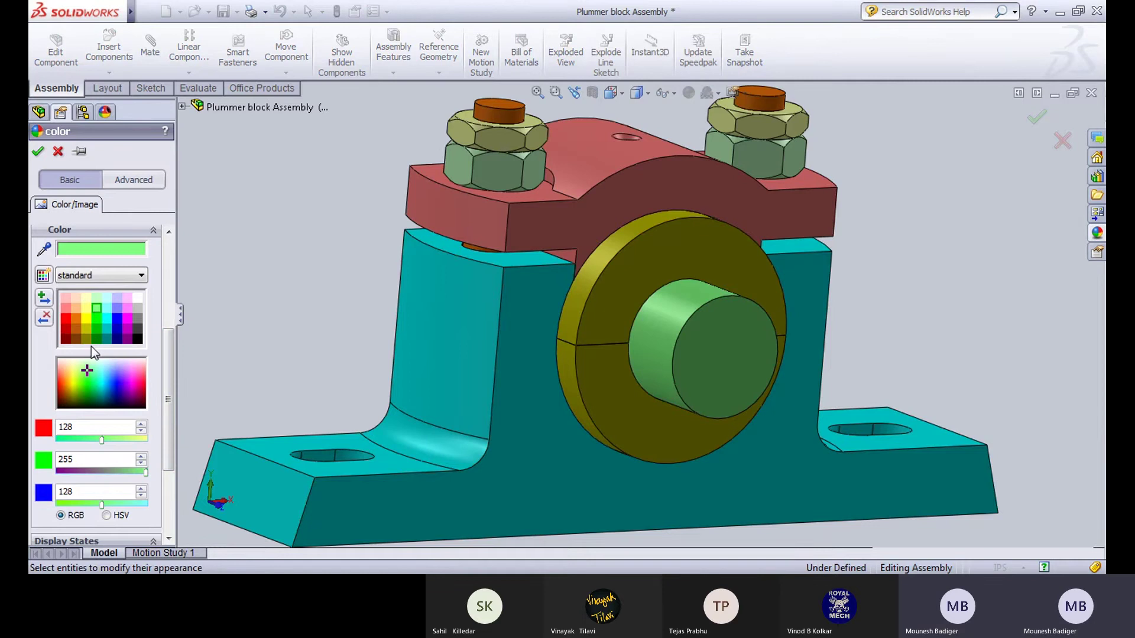
click(106, 308)
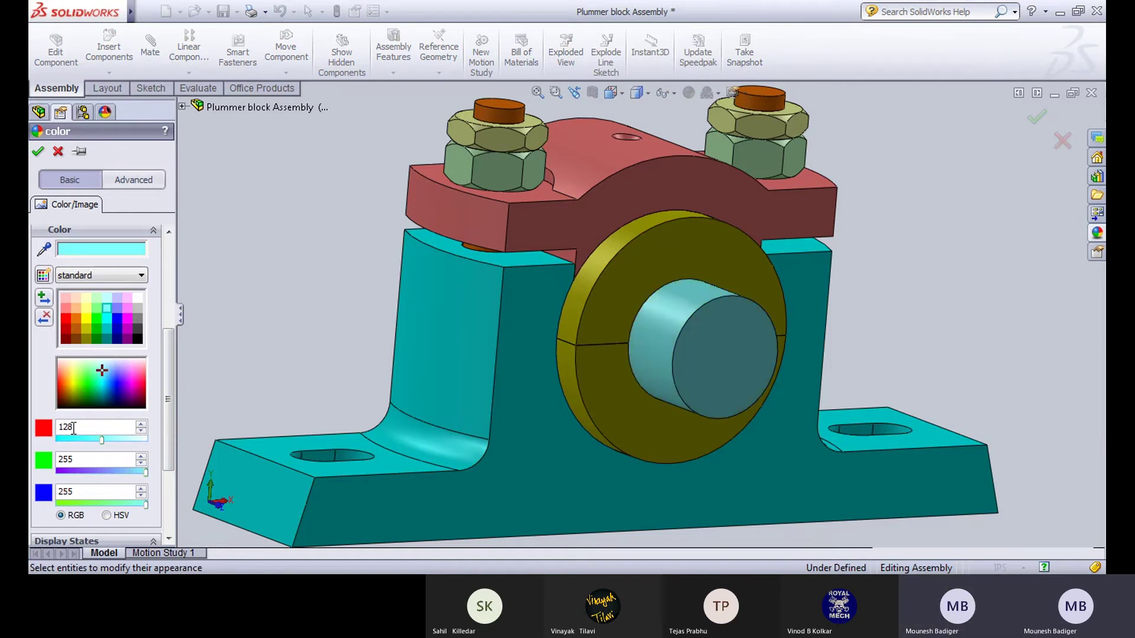
click(75, 309)
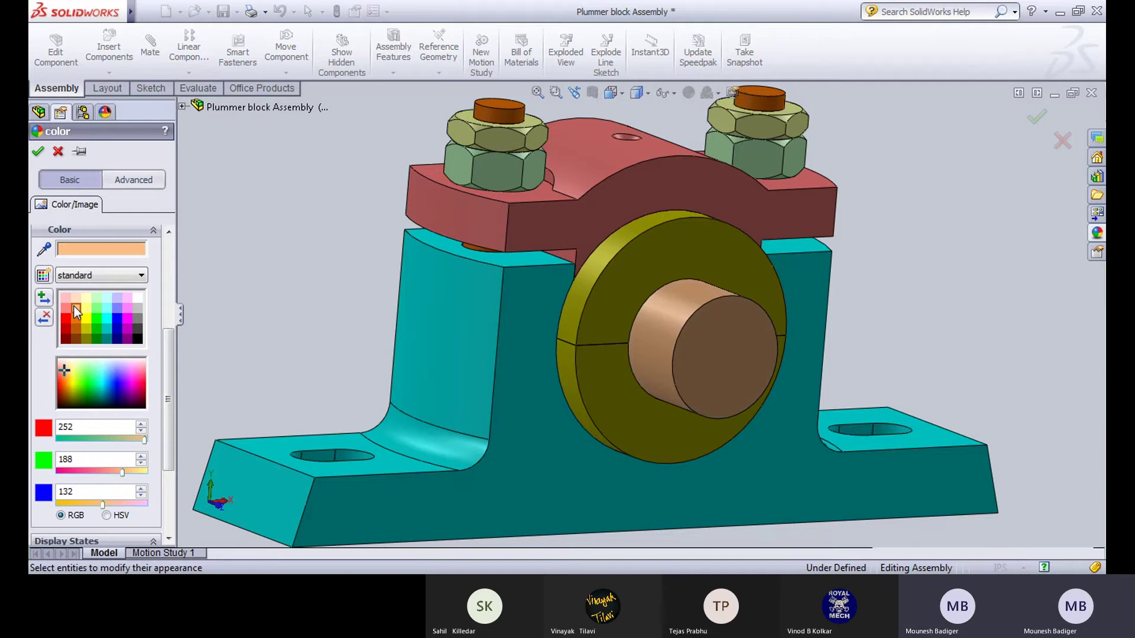
click(38, 152)
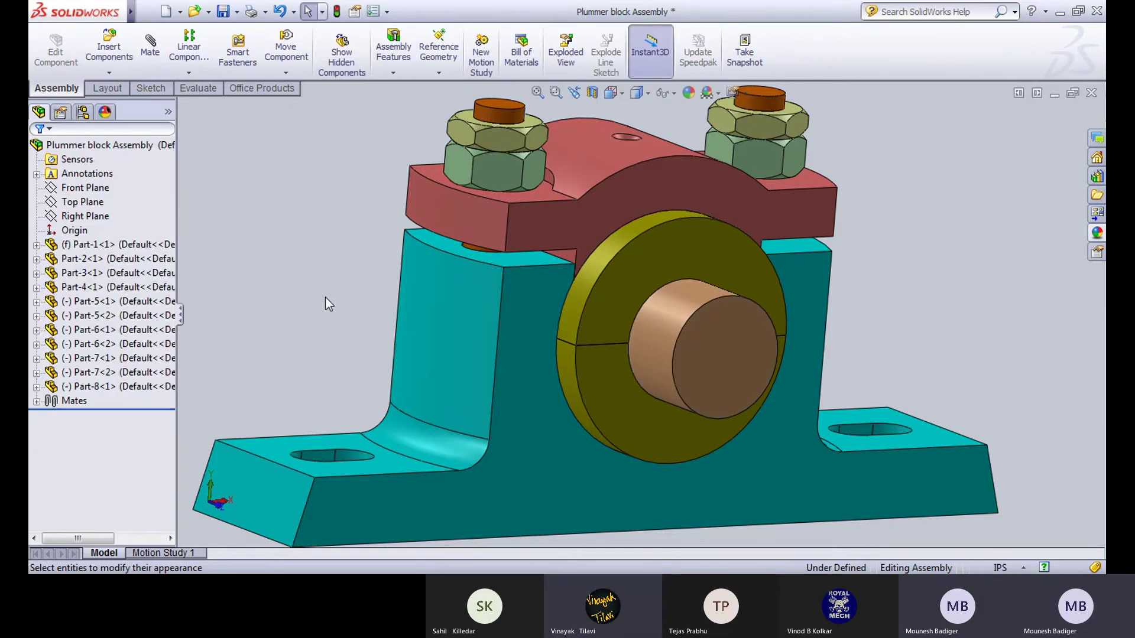
Step: Save the plummer block assembly together with all of its modified part files
key(f)
mouse_move(331, 301)
middle_down()
mouse_move(365, 301)
mouse_move(304, 294)
mouse_move(313, 291)
middle_up()
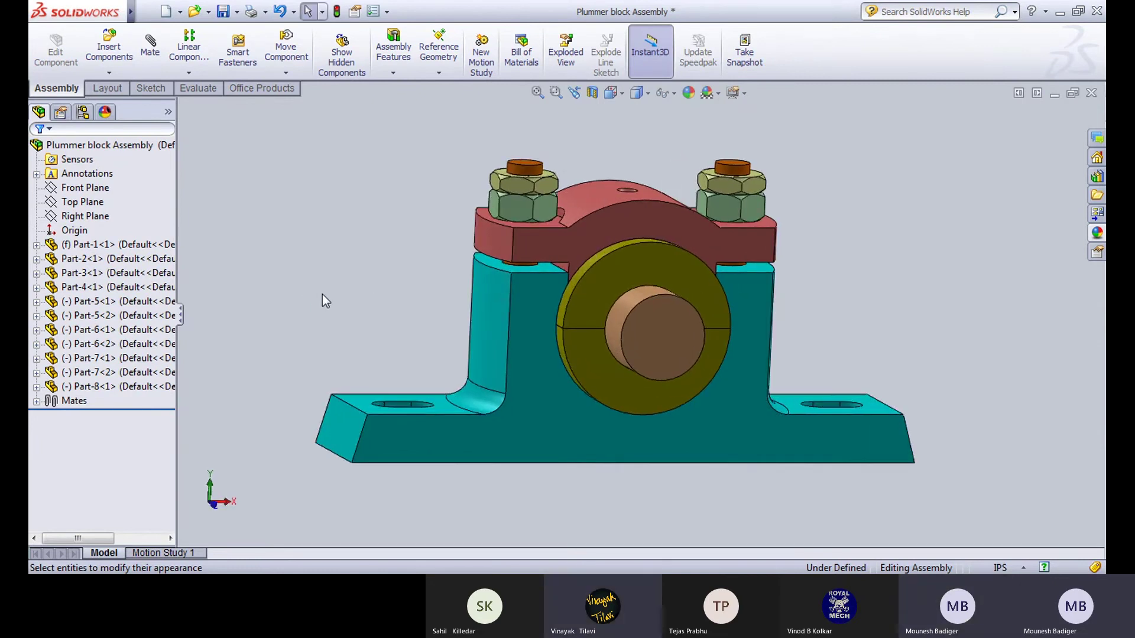
scroll(325, 296, down, 2)
scroll(335, 289, up, 2)
middle_drag(886, 351, 849, 371)
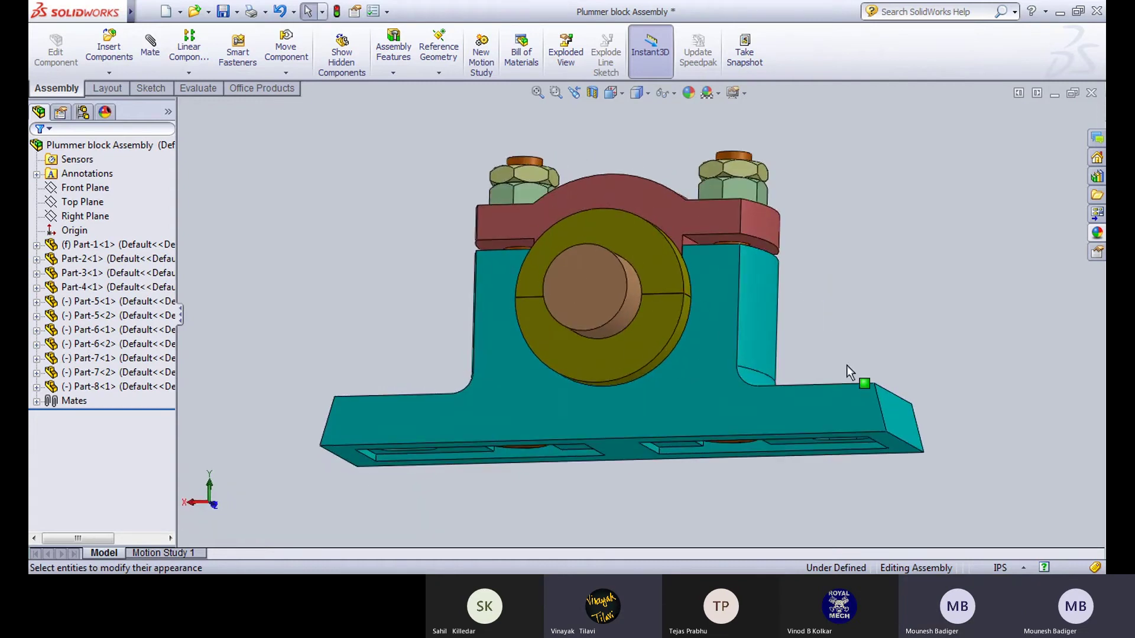
click(236, 11)
click(254, 30)
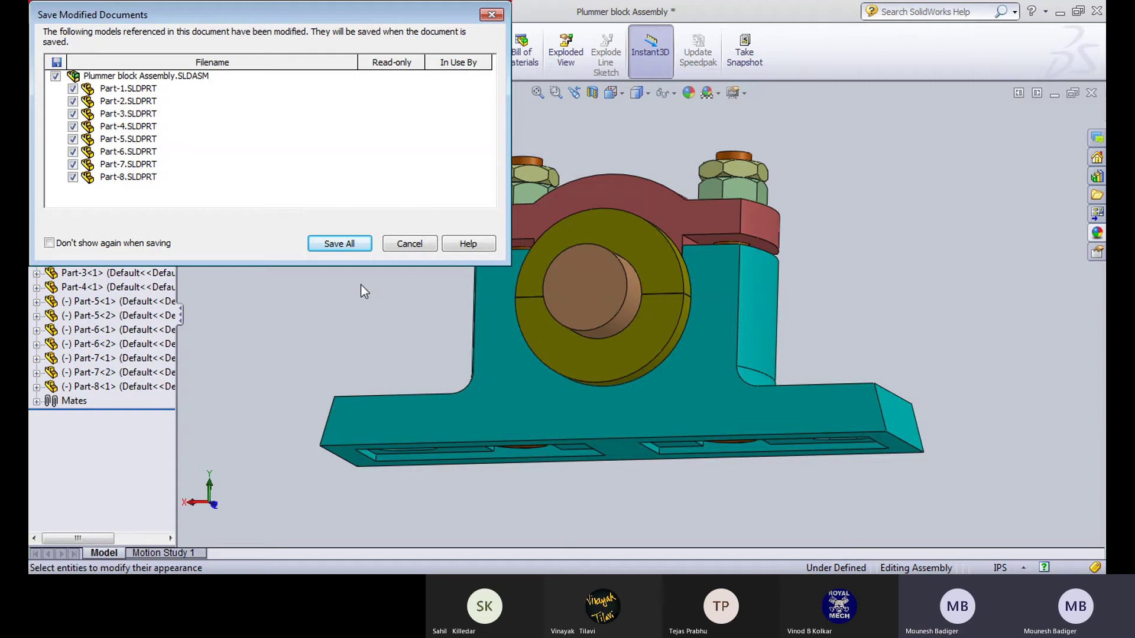
click(336, 244)
Step: Orient the assembly to its standard front view and fit it comfortably in the graphics area
middle_drag(336, 244, 444, 173)
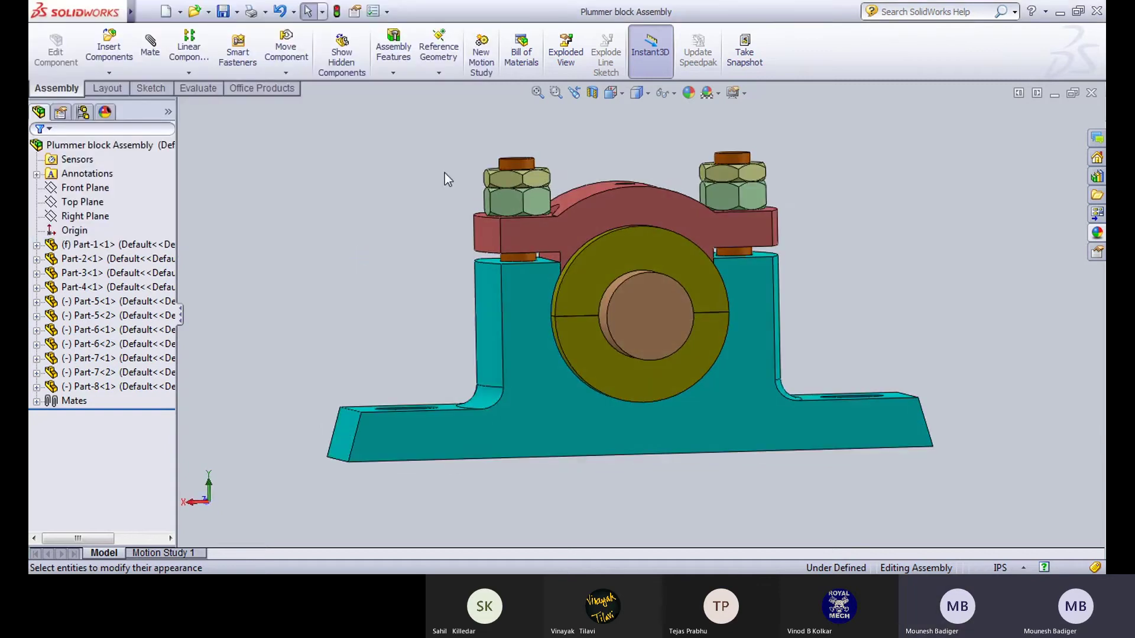
click(609, 94)
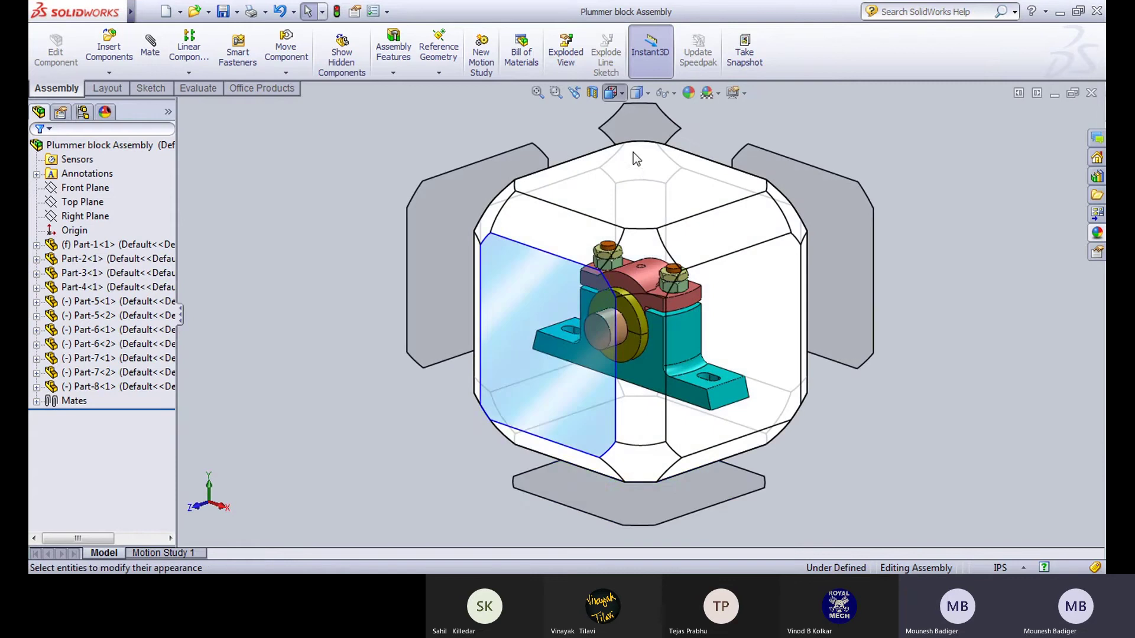
click(496, 213)
scroll(924, 322, down, 1)
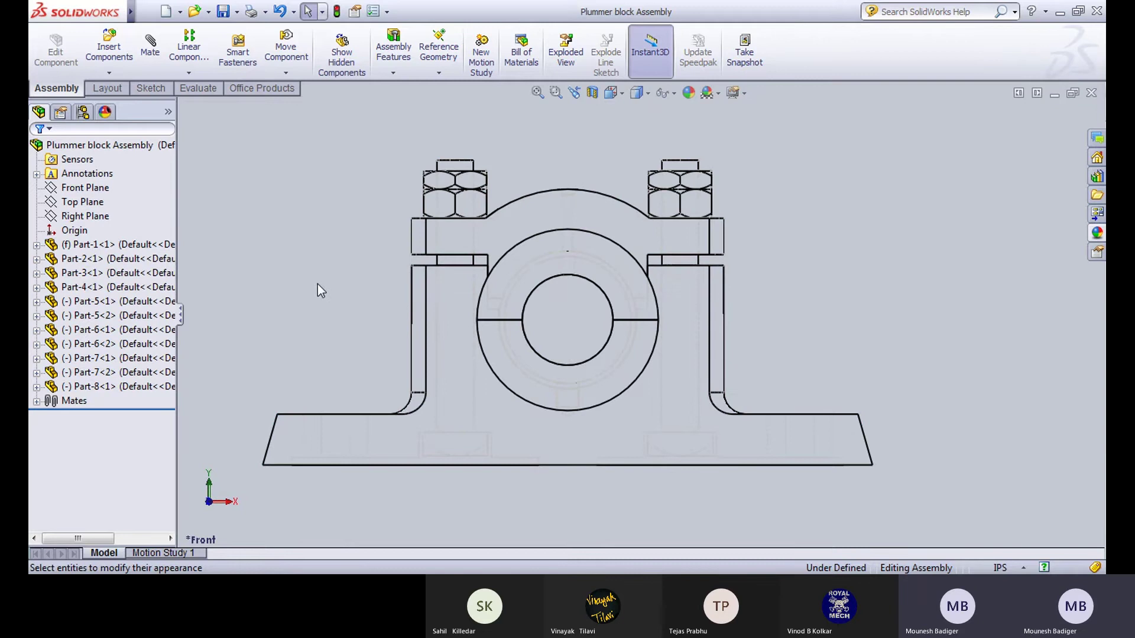
key(z)
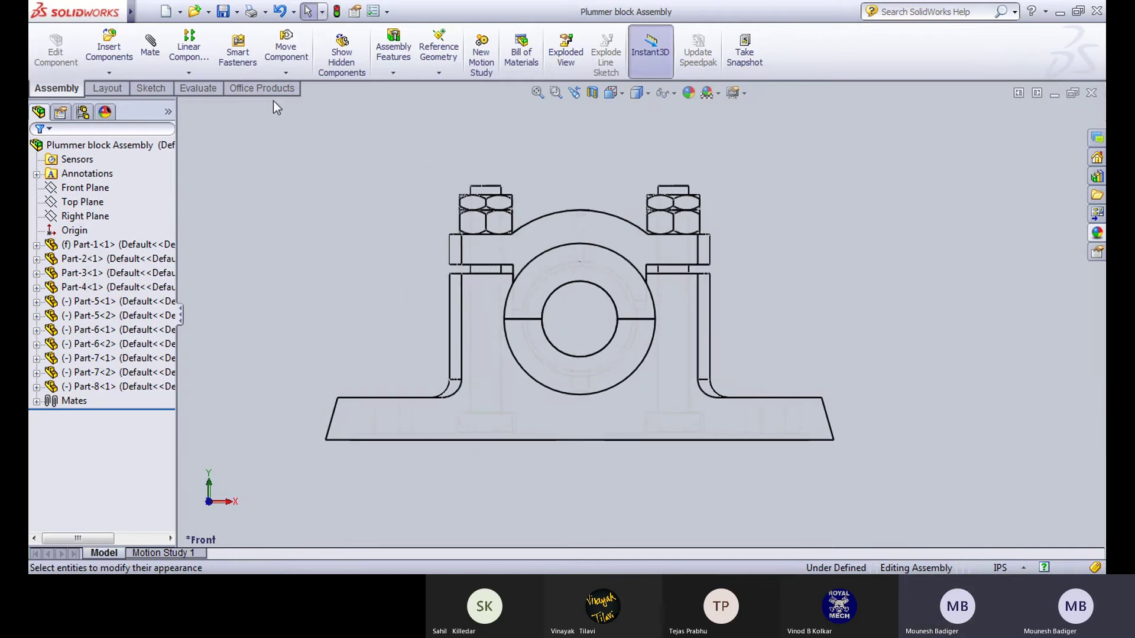
Step: Create a new drawing from the assembly on an A4 (ANSI) Landscape sheet
click(179, 11)
click(185, 47)
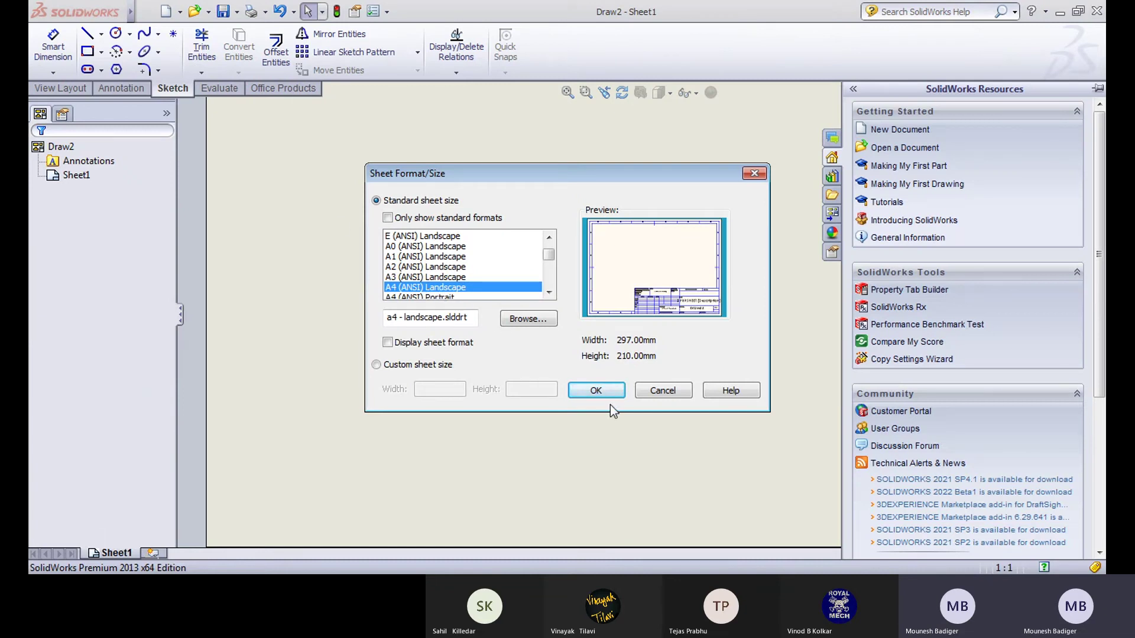
click(596, 391)
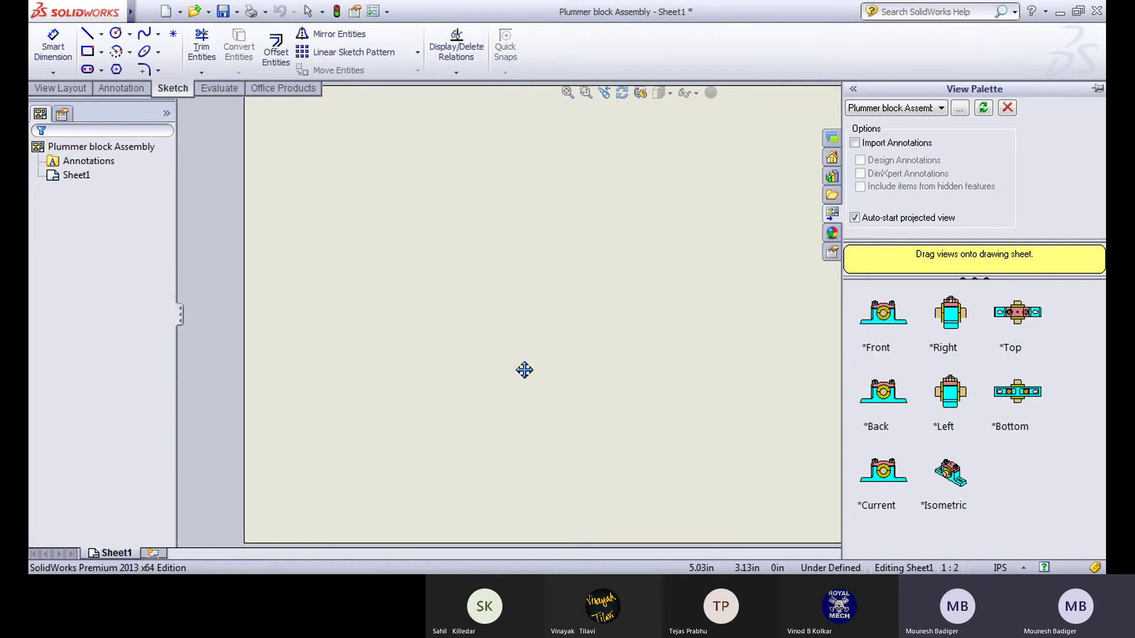
Step: Place the assembly's front view on the sheet with projected top, side and isometric views around it
drag(896, 317, 580, 362)
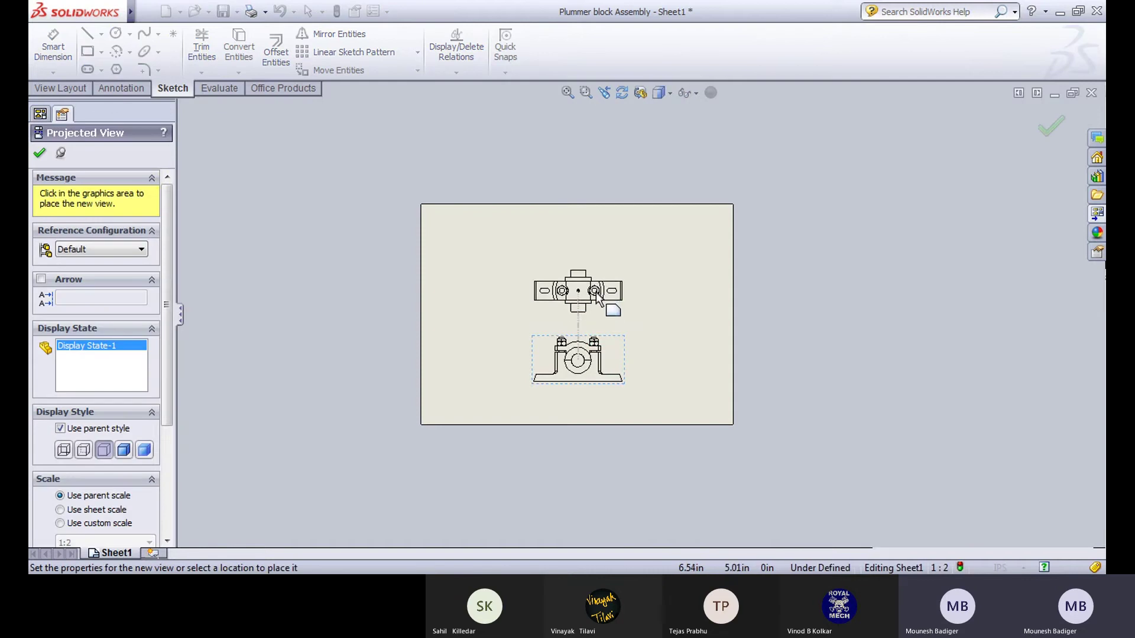
click(598, 295)
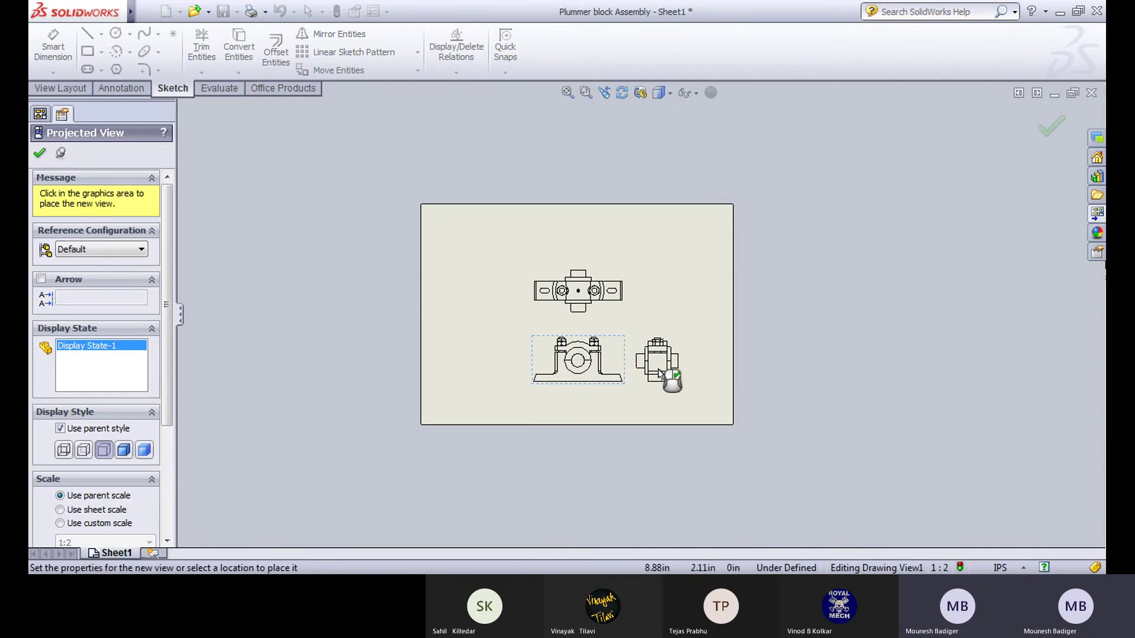
click(658, 370)
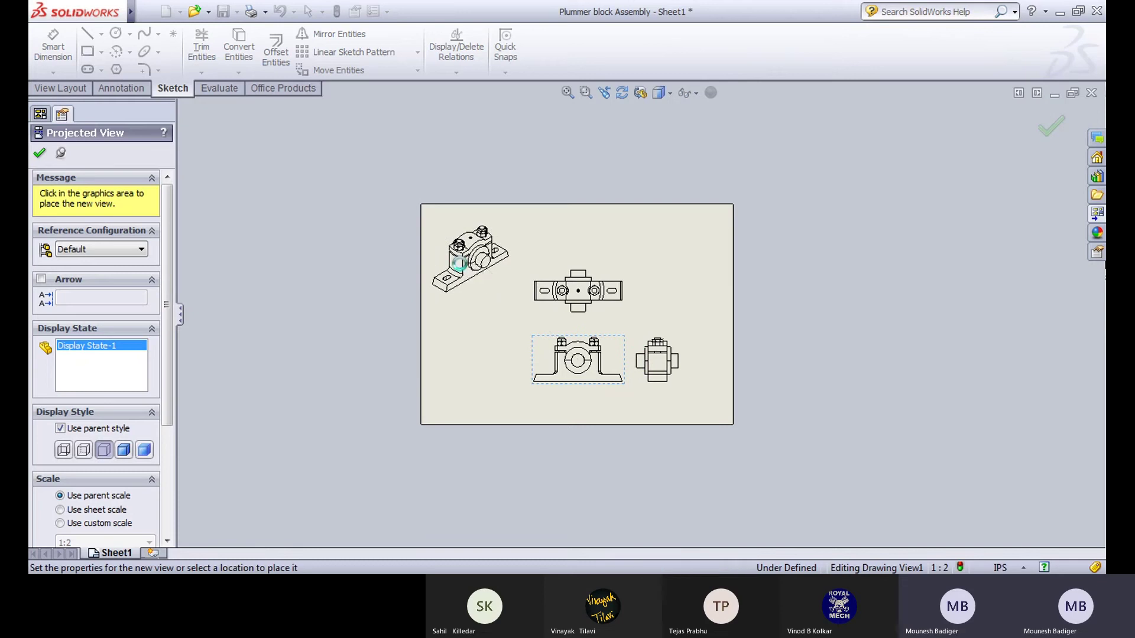
right_click(464, 268)
key(f)
Step: Start a full section view with a horizontal cutting line through the centre hole of the top view
scroll(642, 290, down, 3)
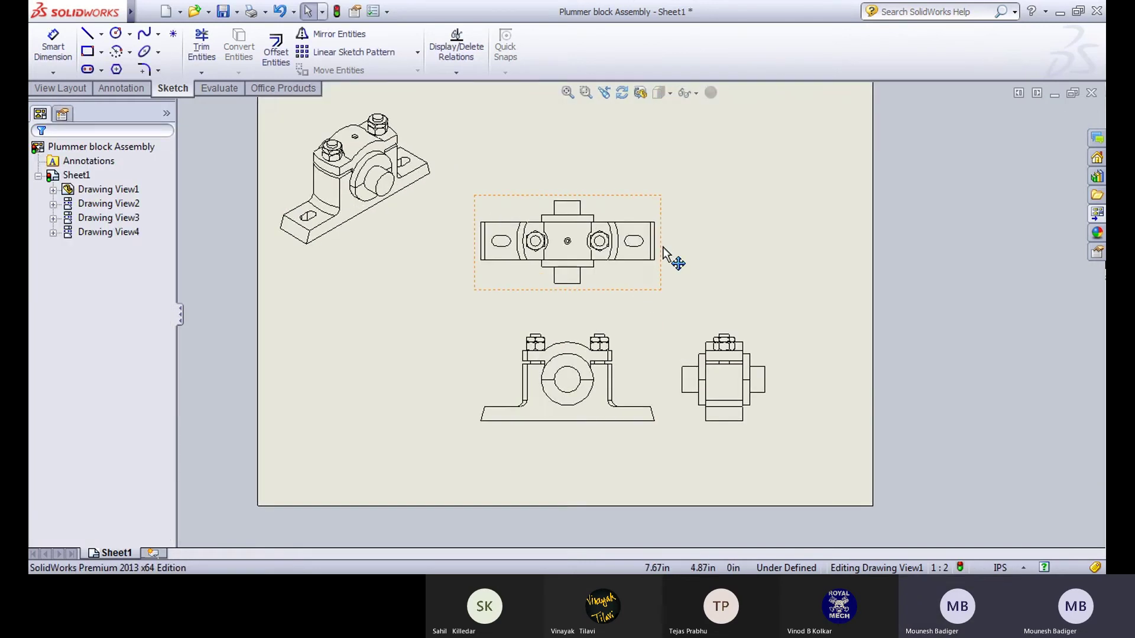
scroll(559, 449, up, 2)
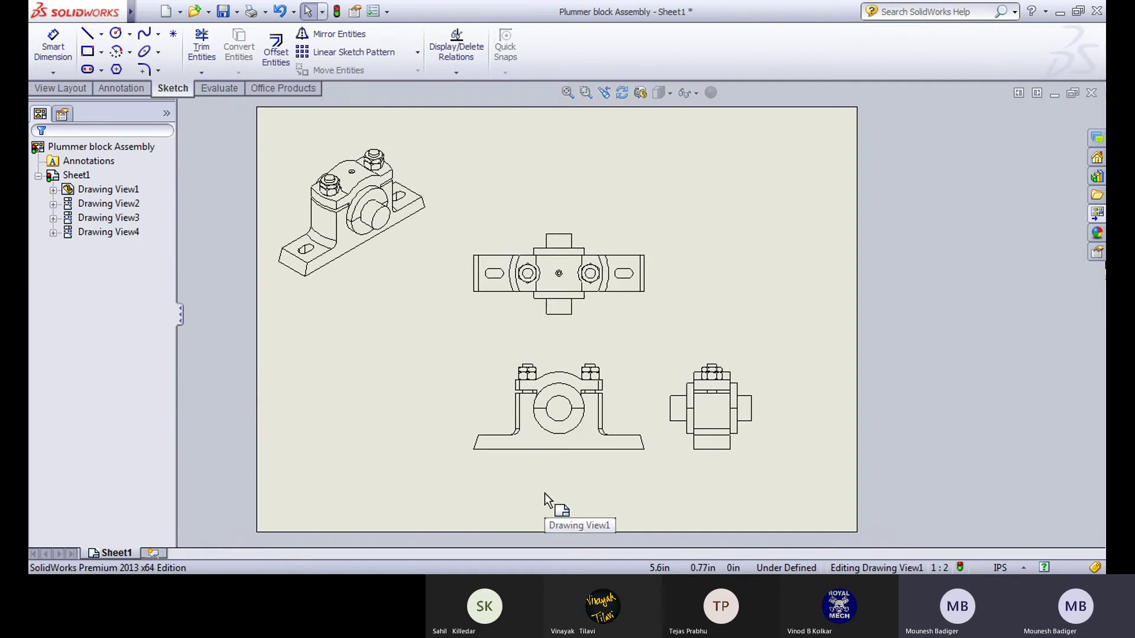
scroll(559, 499, down, 1)
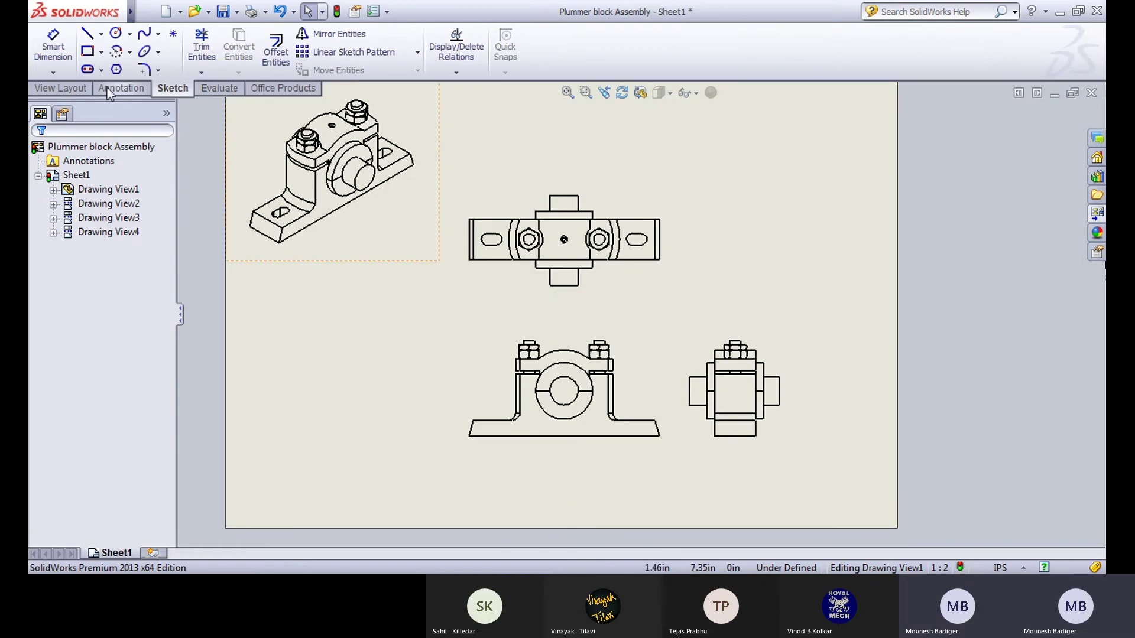
click(72, 91)
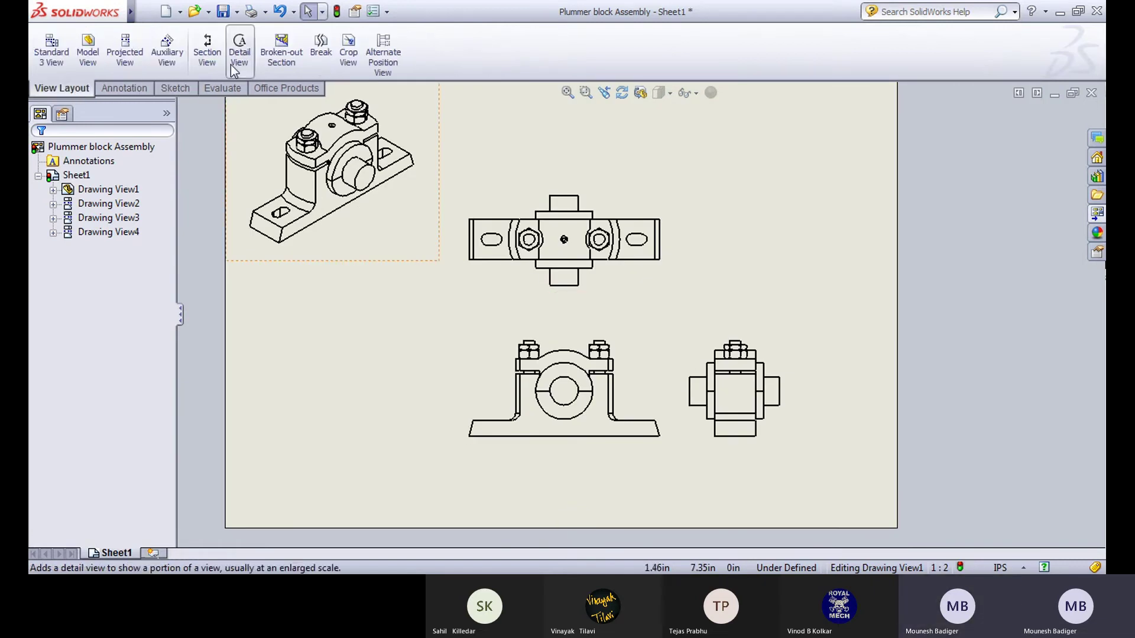
click(207, 53)
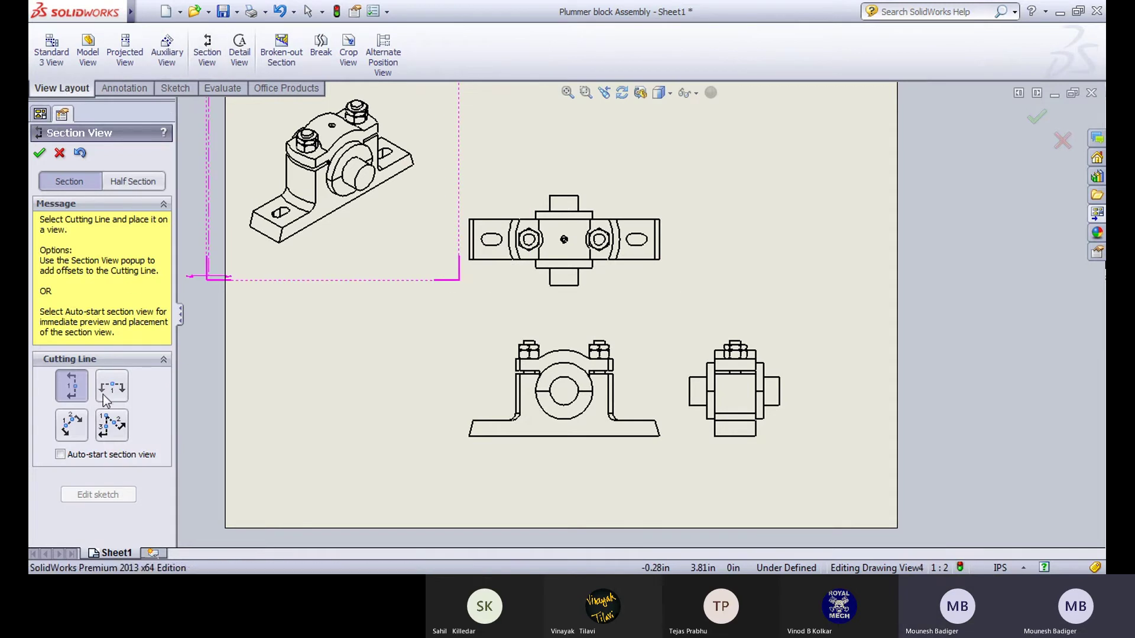
click(110, 389)
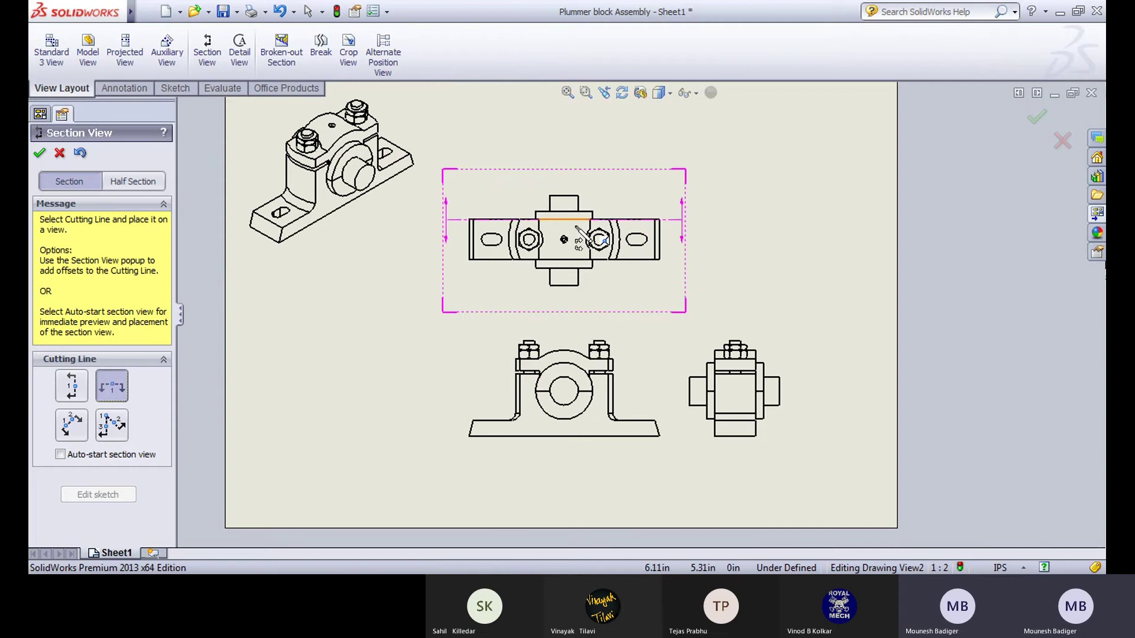
scroll(558, 254, down, 2)
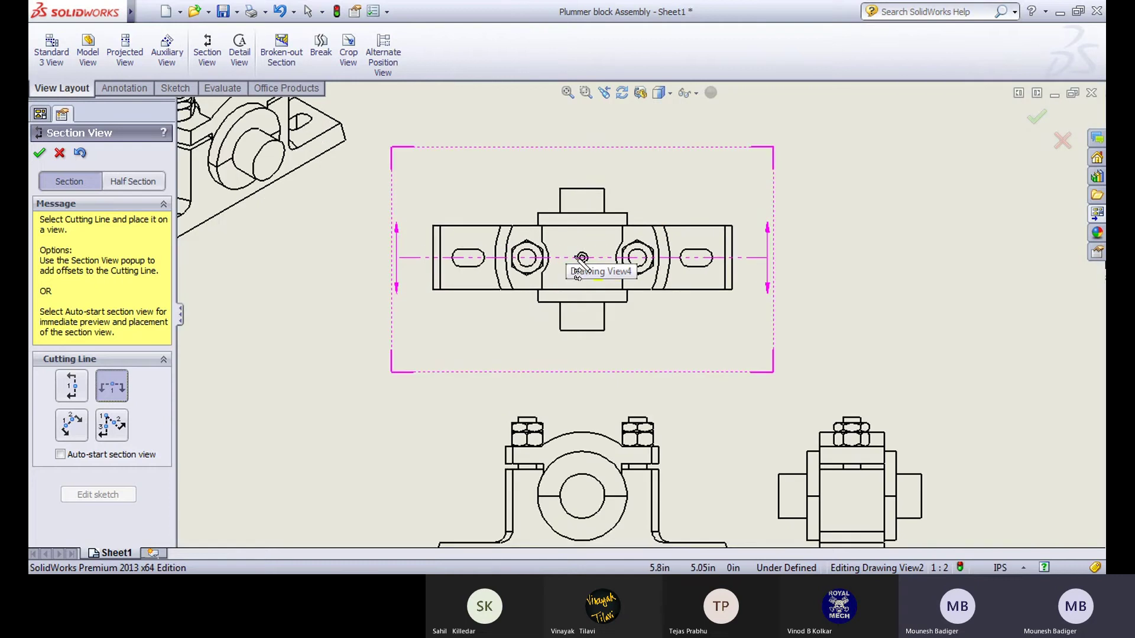
click(583, 258)
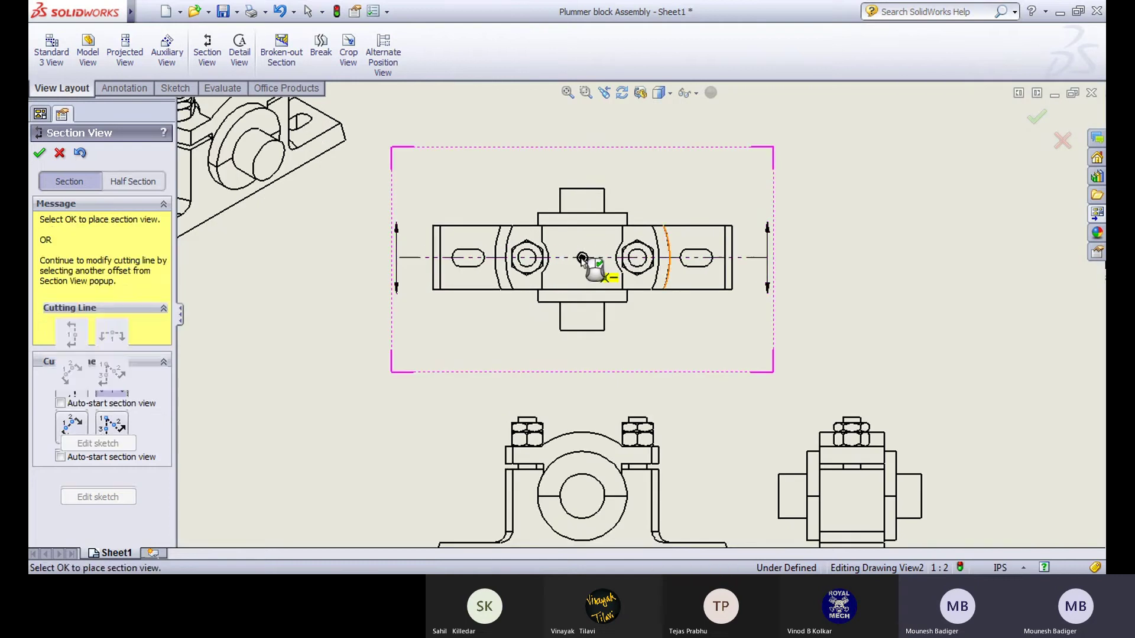
click(718, 237)
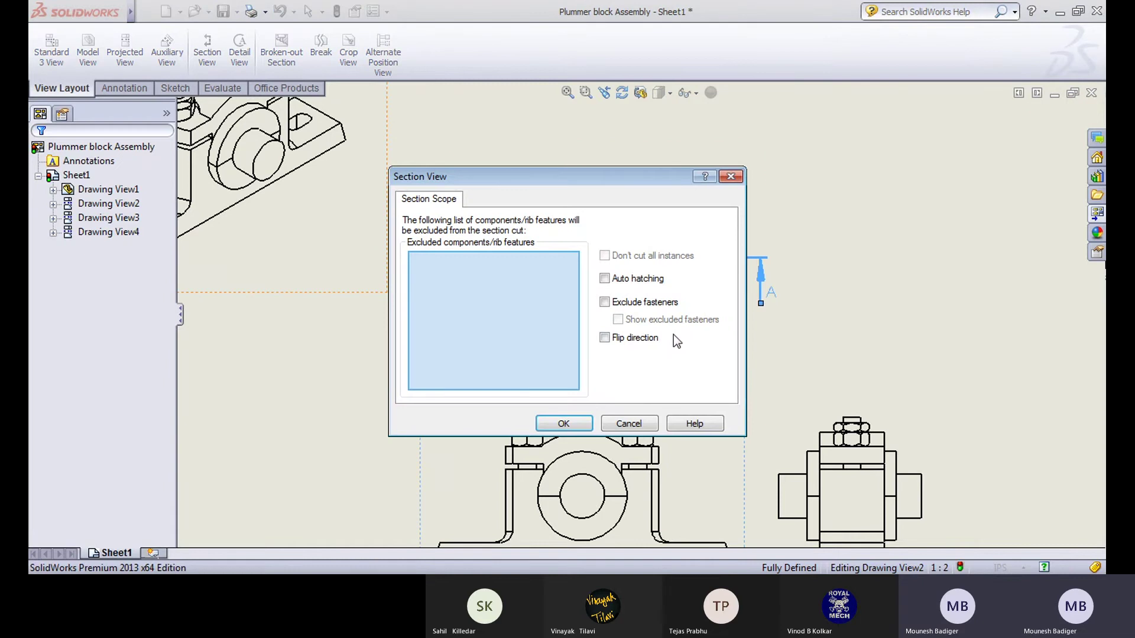
Step: Accept the section scope without excluding any components and place section A-A over the front view below the top view
click(577, 430)
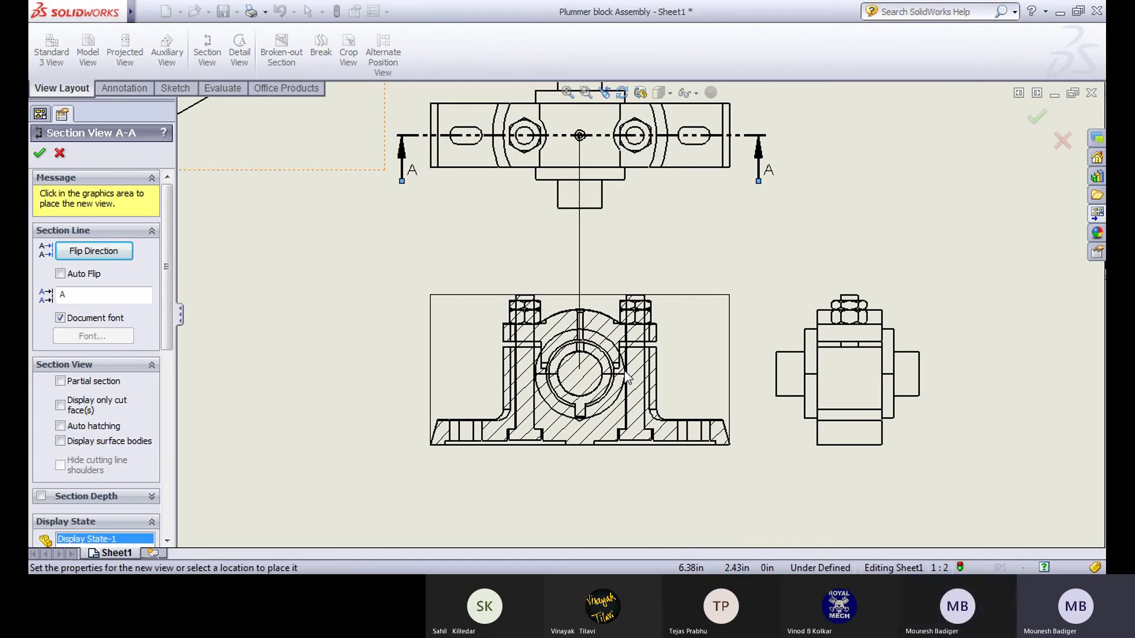
click(626, 376)
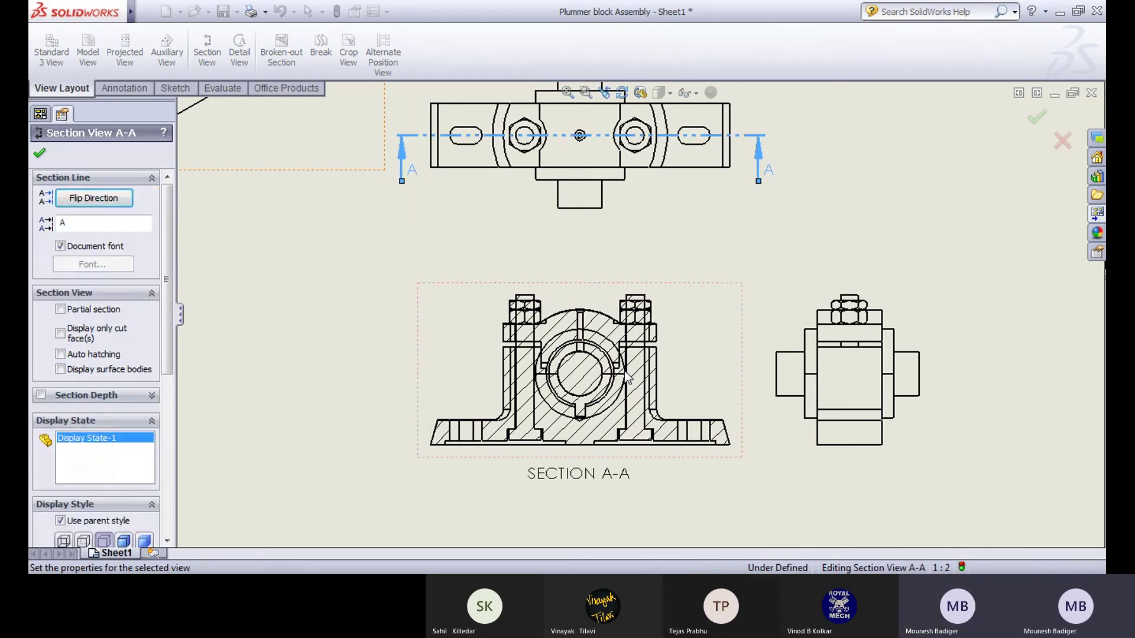
click(346, 334)
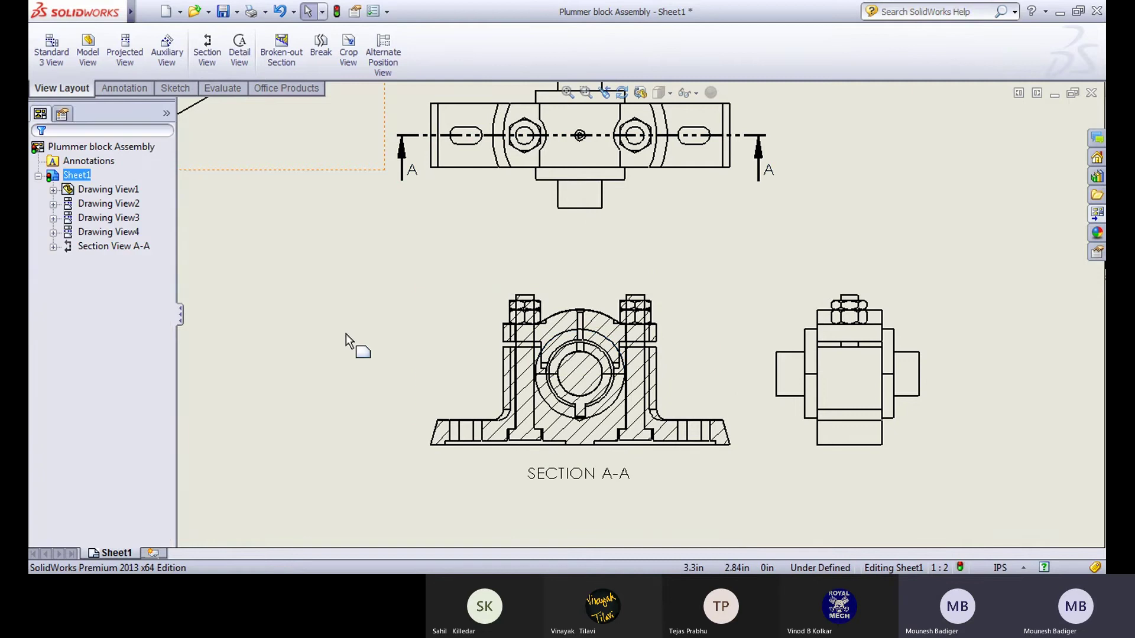
Step: Examine the hatching and internal parts in section A-A and compare them with the cutting line and surrounding views
key(f)
scroll(627, 253, down, 4)
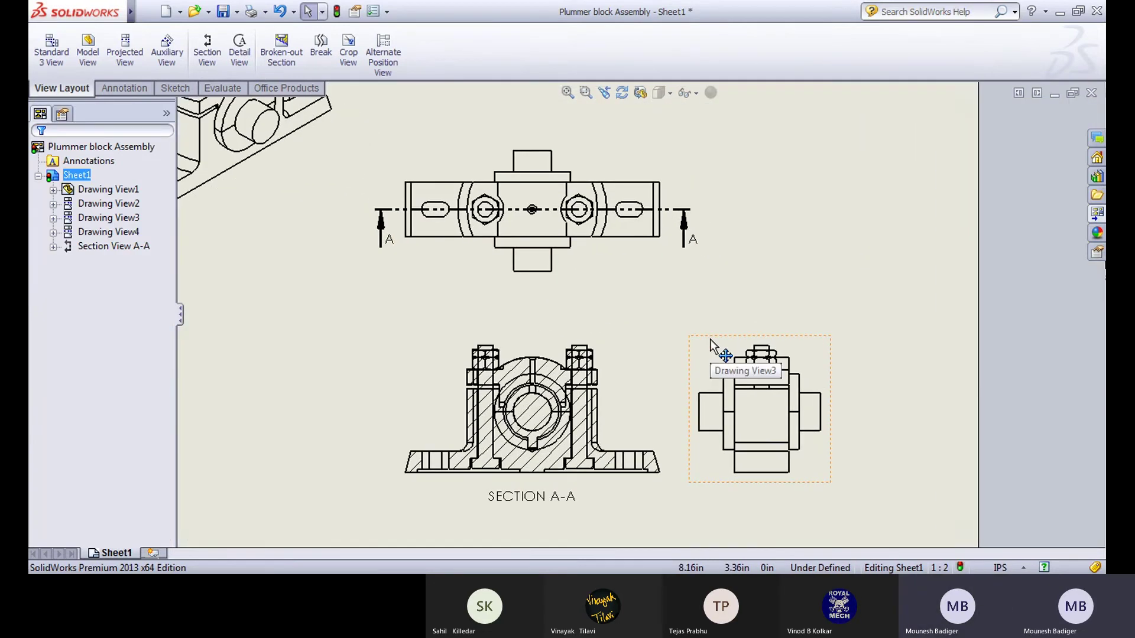
key(z)
key(z)
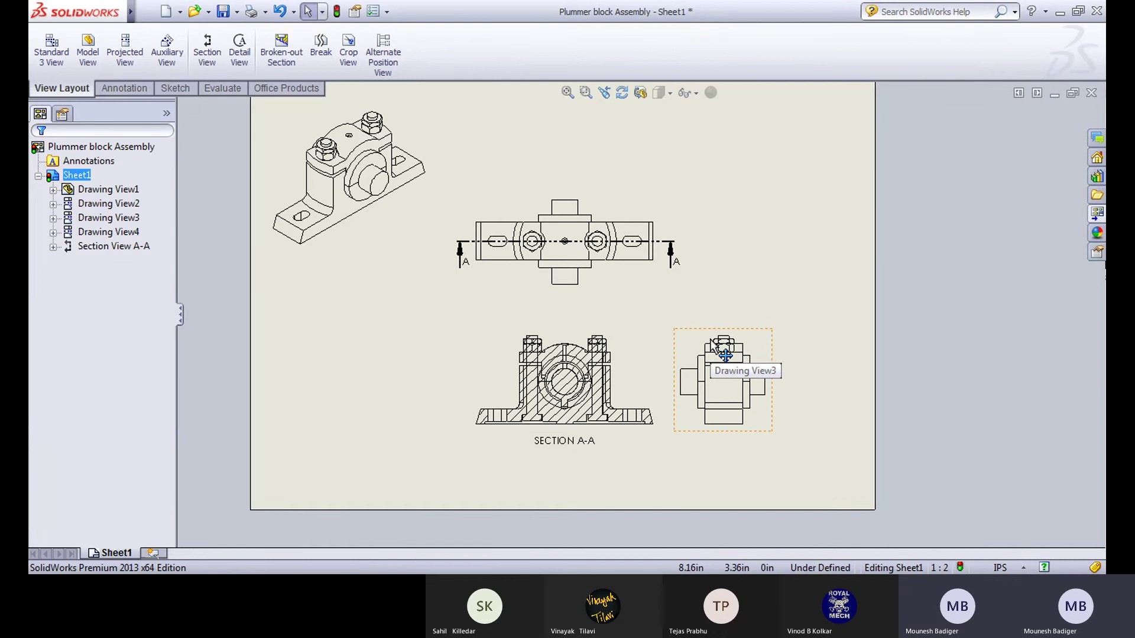
scroll(501, 424, down, 5)
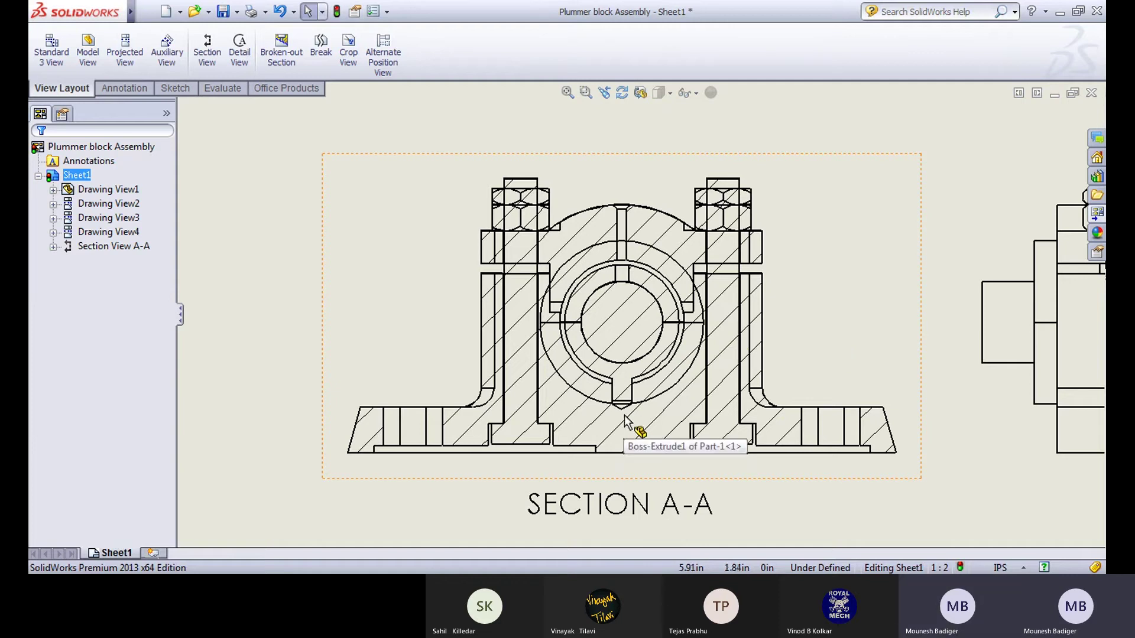
scroll(648, 384, up, 3)
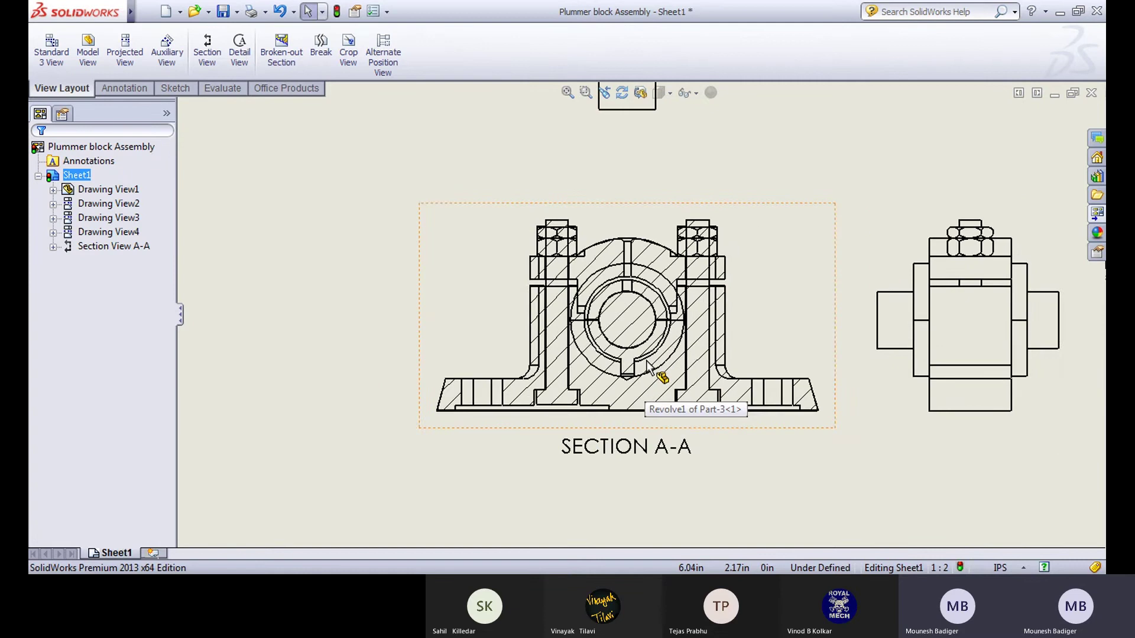
scroll(648, 363, down, 1)
scroll(651, 362, up, 4)
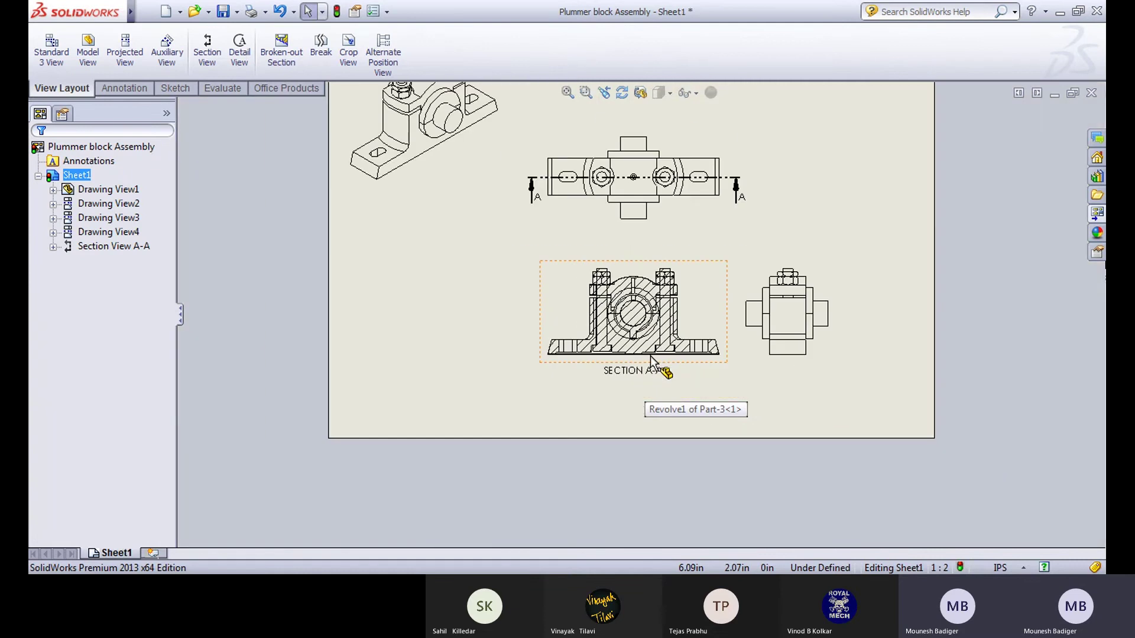
scroll(651, 354, up, 2)
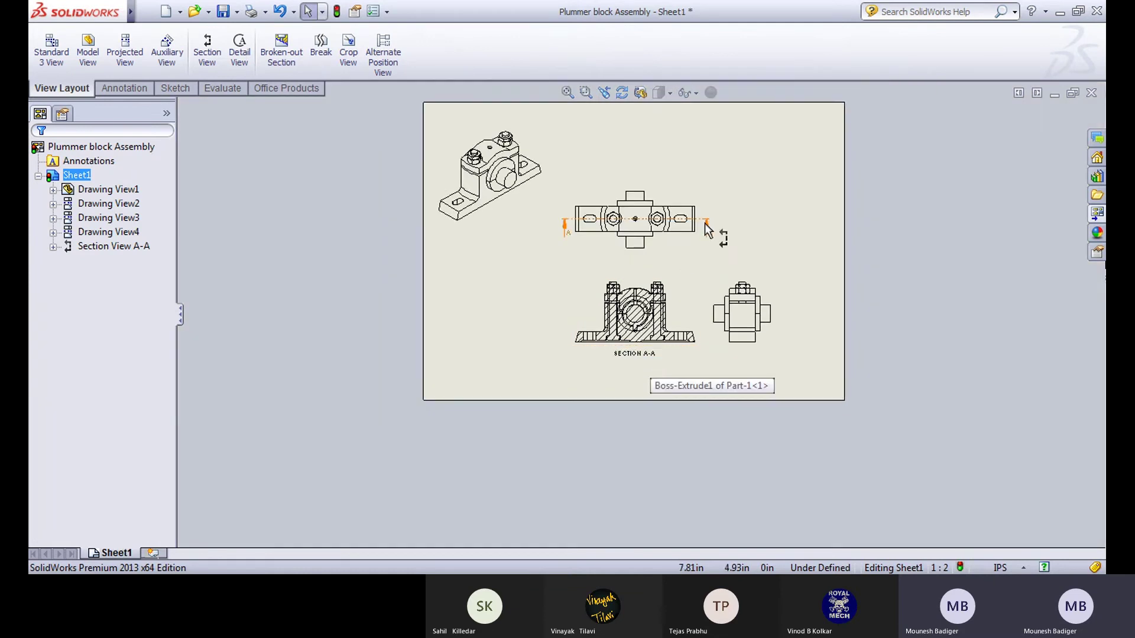
scroll(652, 378, down, 4)
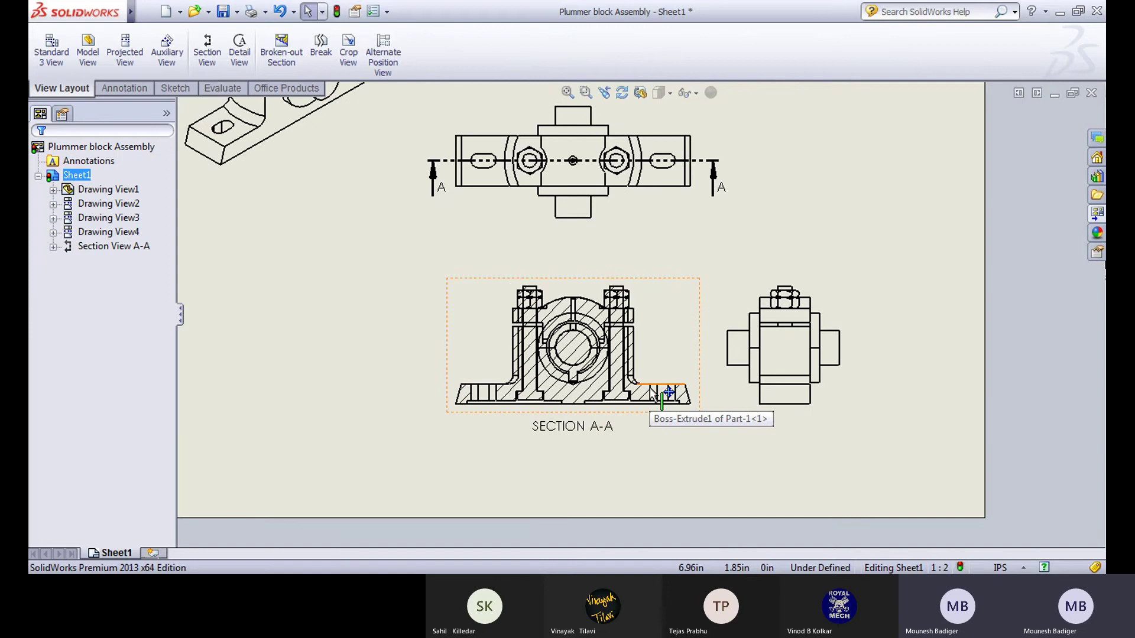
scroll(644, 402, down, 2)
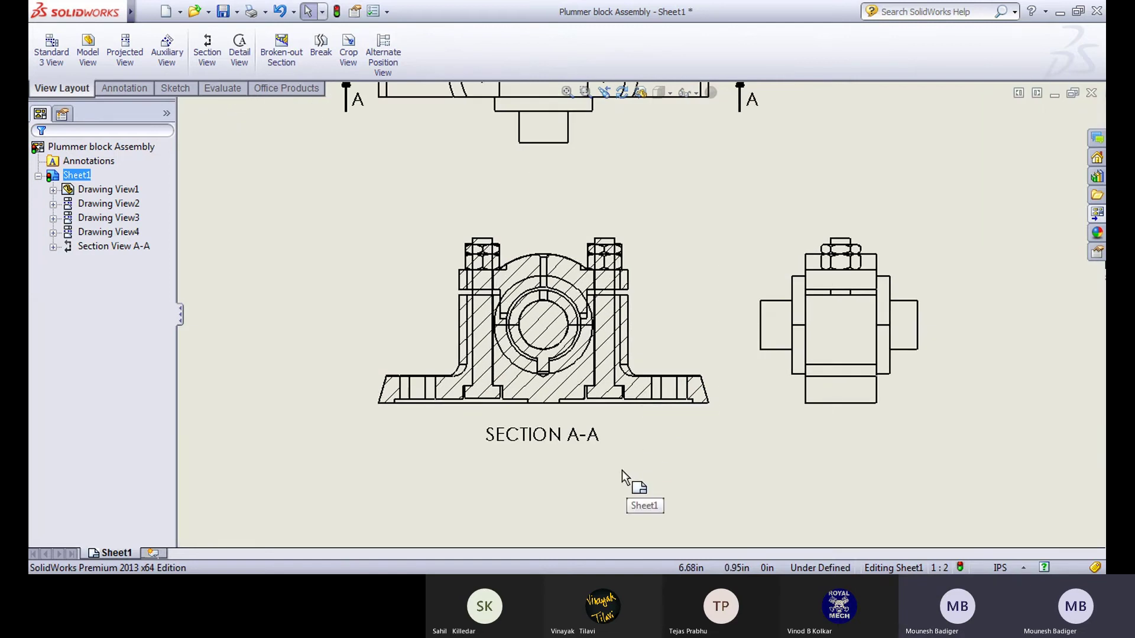
scroll(622, 470, up, 2)
scroll(516, 377, up, 1)
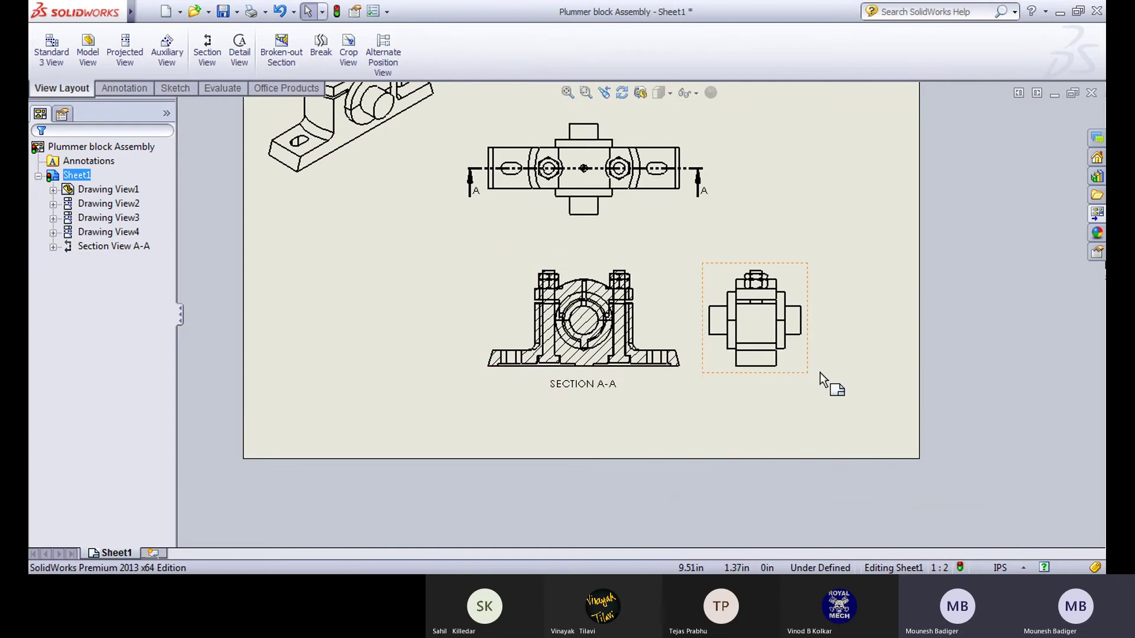
scroll(537, 330, down, 2)
scroll(537, 329, down, 2)
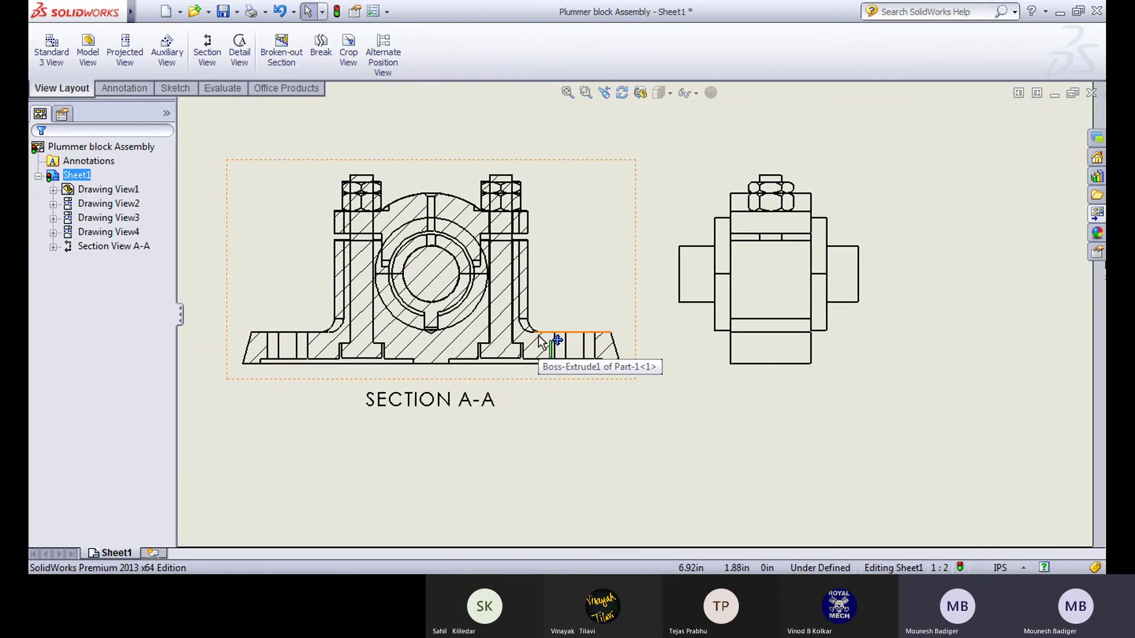
scroll(543, 341, up, 5)
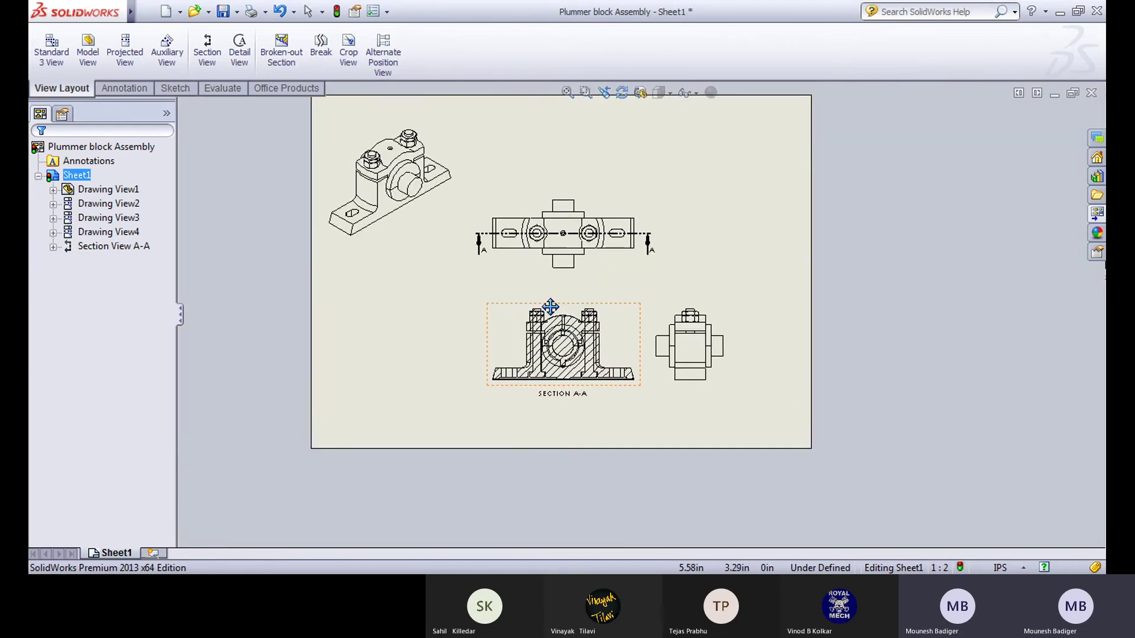
scroll(550, 307, down, 2)
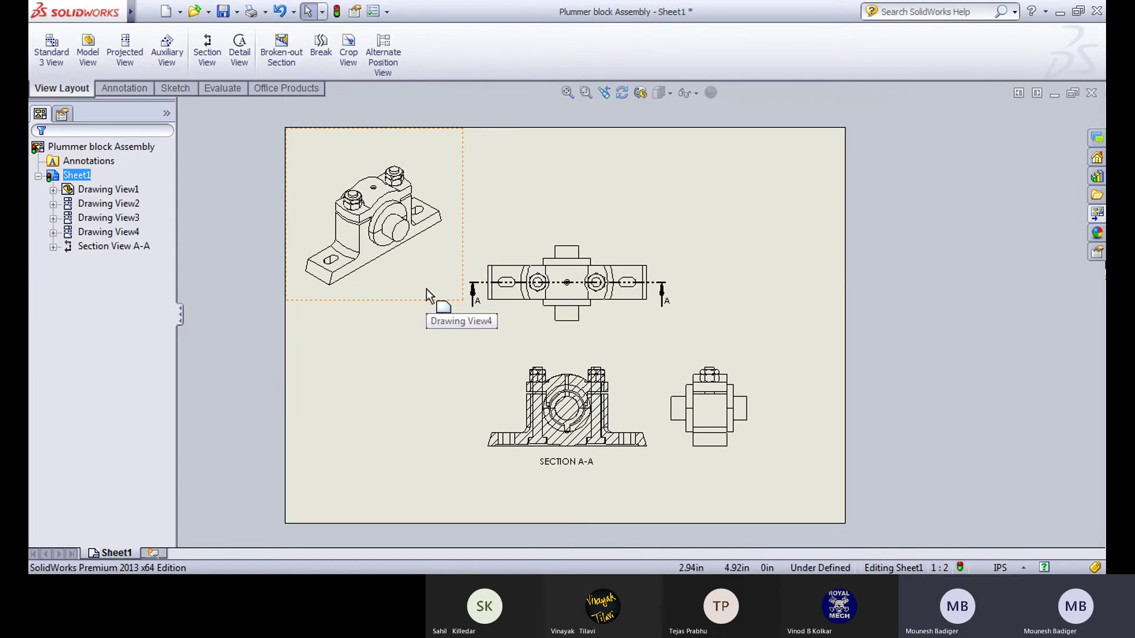
Step: Set the display style of the isometric view and the top view to Shaded With Edges
click(427, 289)
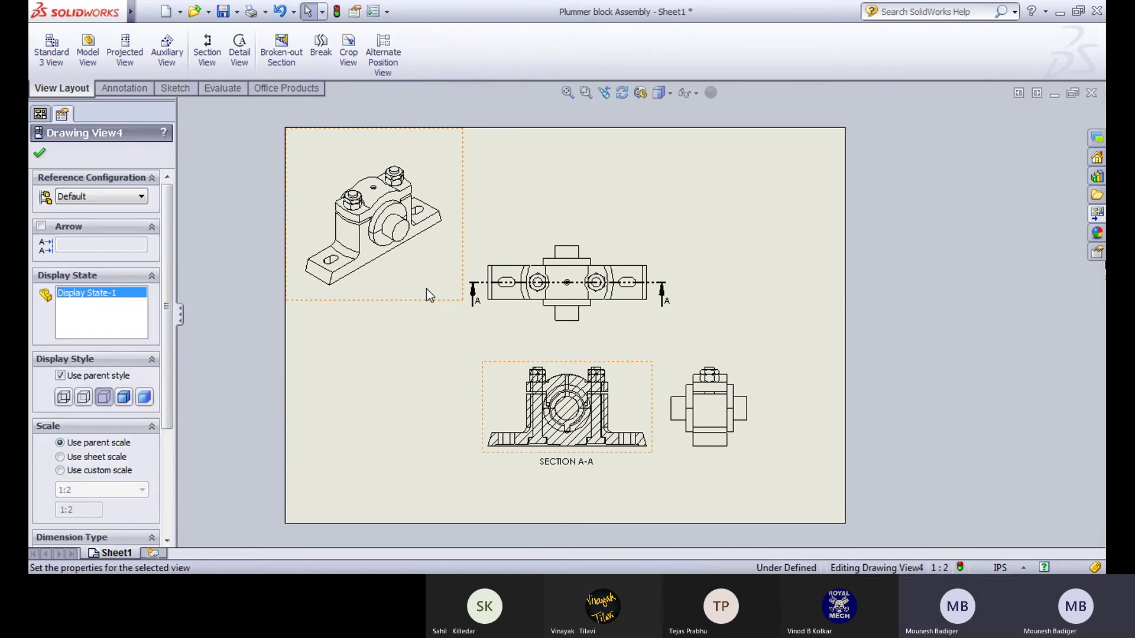
click(124, 397)
click(370, 377)
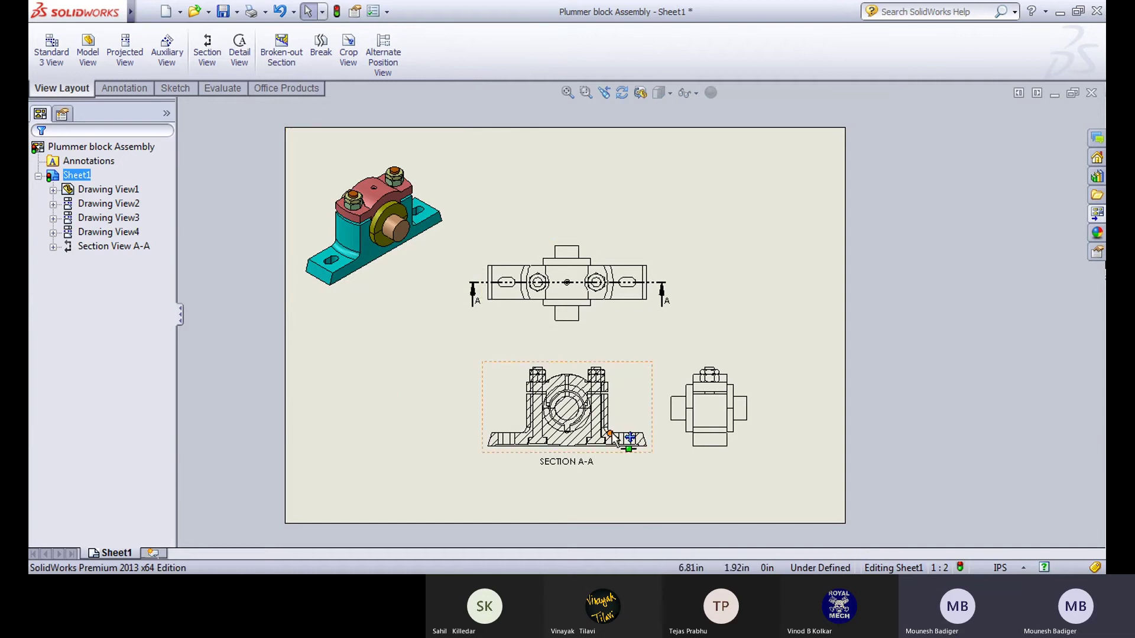
click(637, 290)
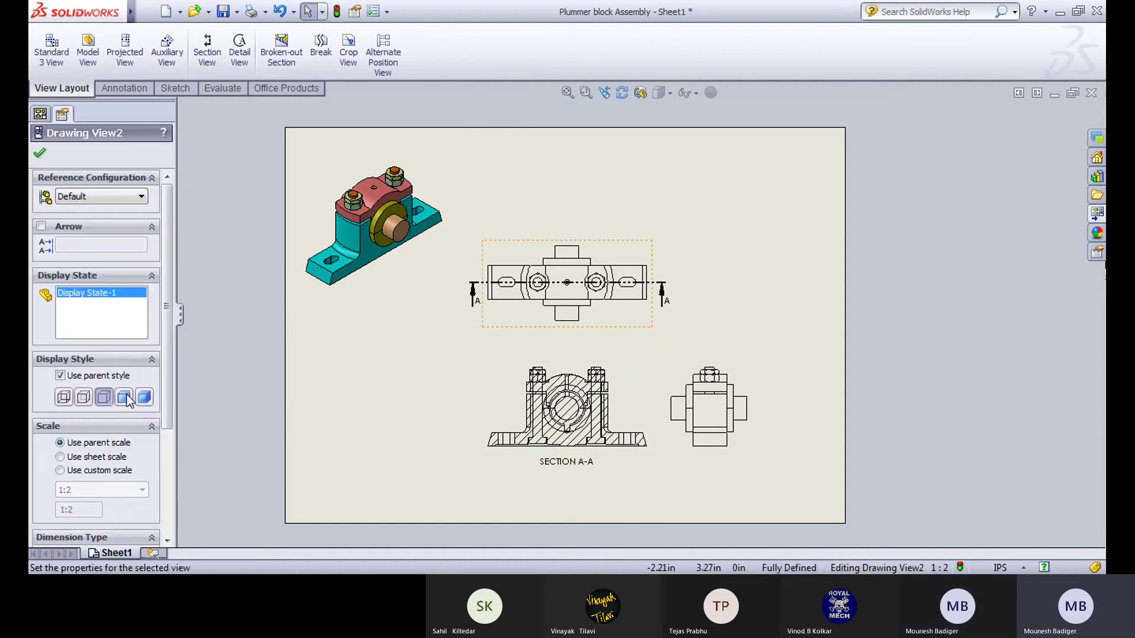
click(124, 397)
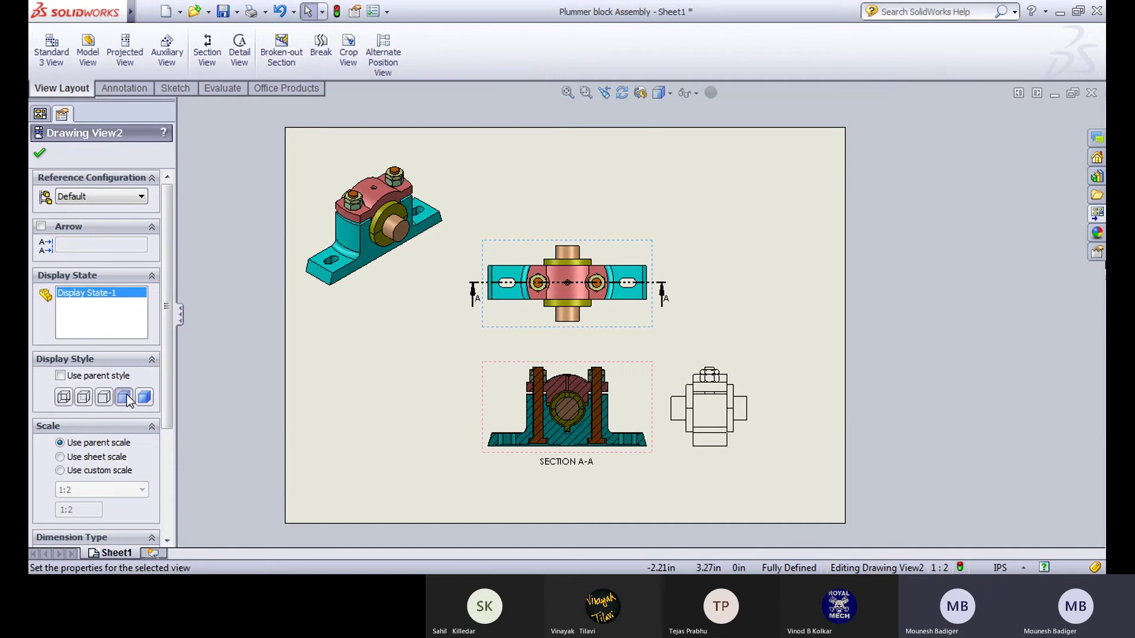
click(842, 284)
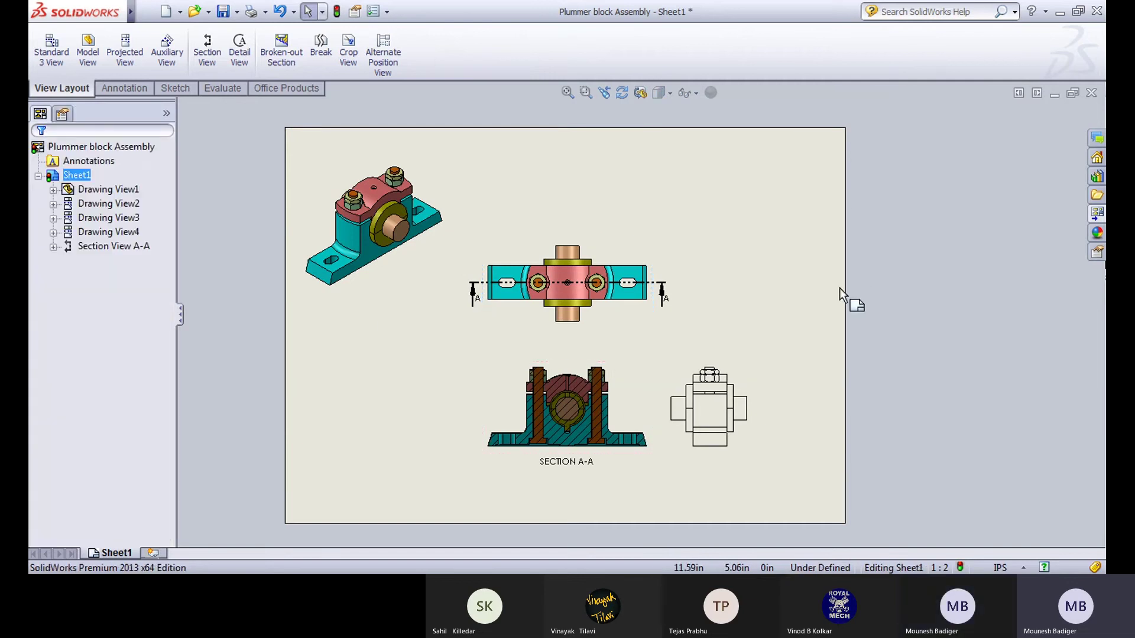
Step: Set the side view beside section A-A to the Shaded With Edges display style
scroll(773, 451, down, 2)
click(720, 334)
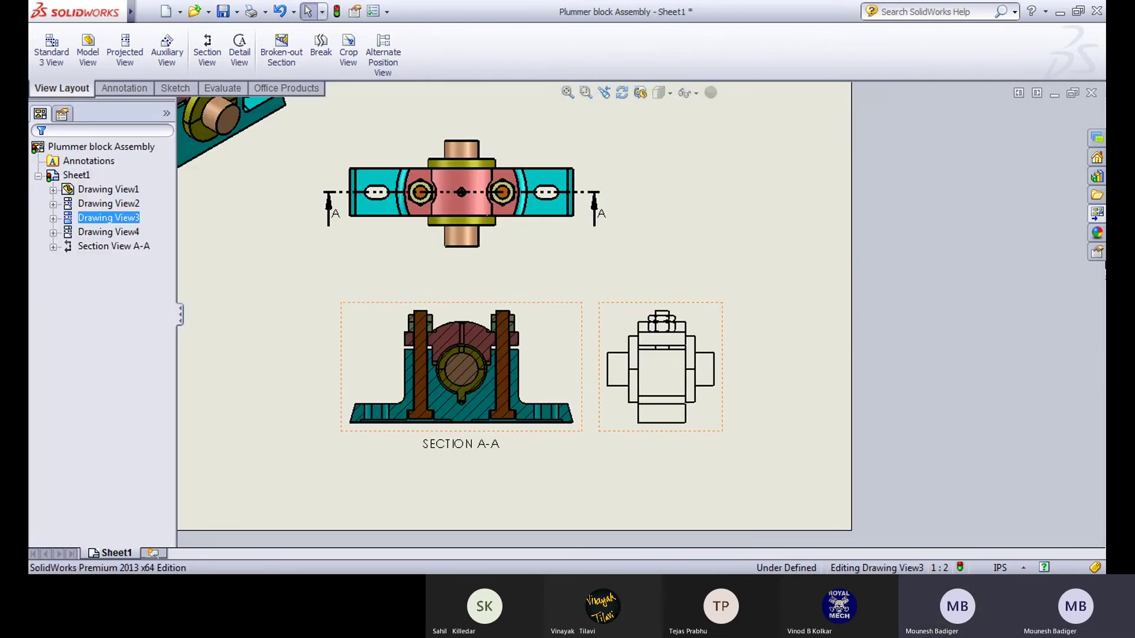
click(125, 398)
click(824, 239)
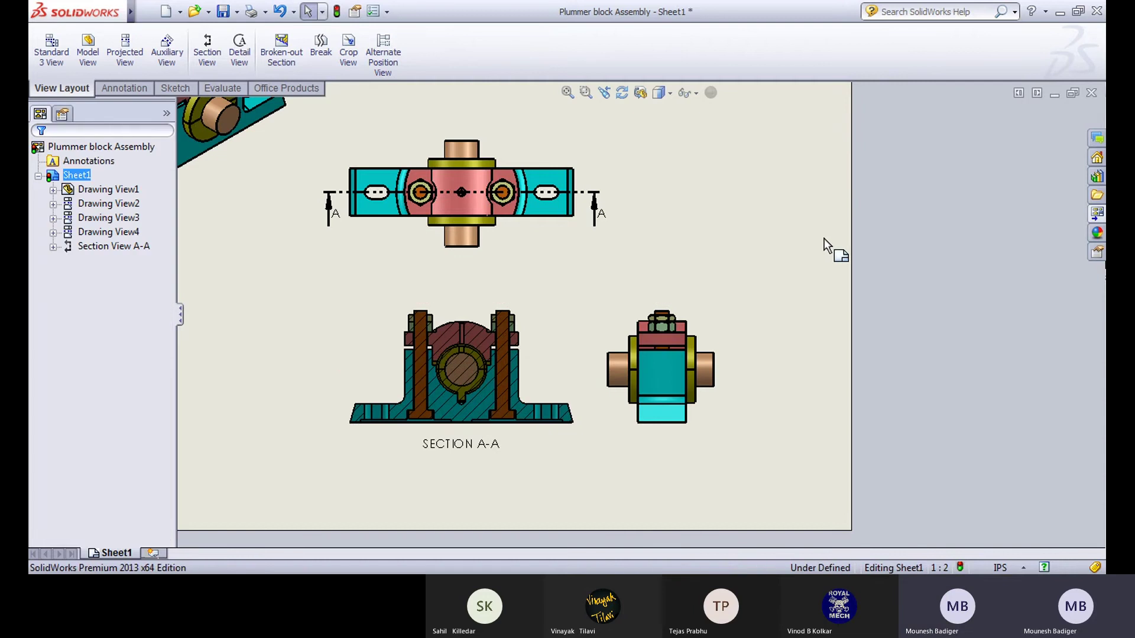
scroll(685, 249, up, 2)
scroll(494, 454, down, 5)
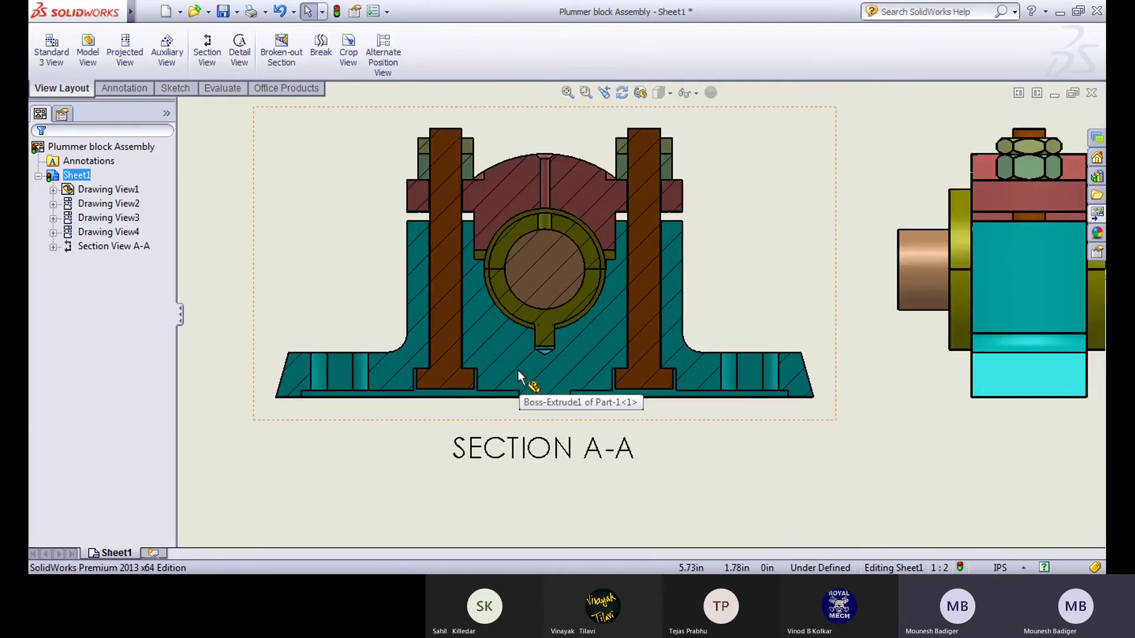
scroll(518, 370, up, 5)
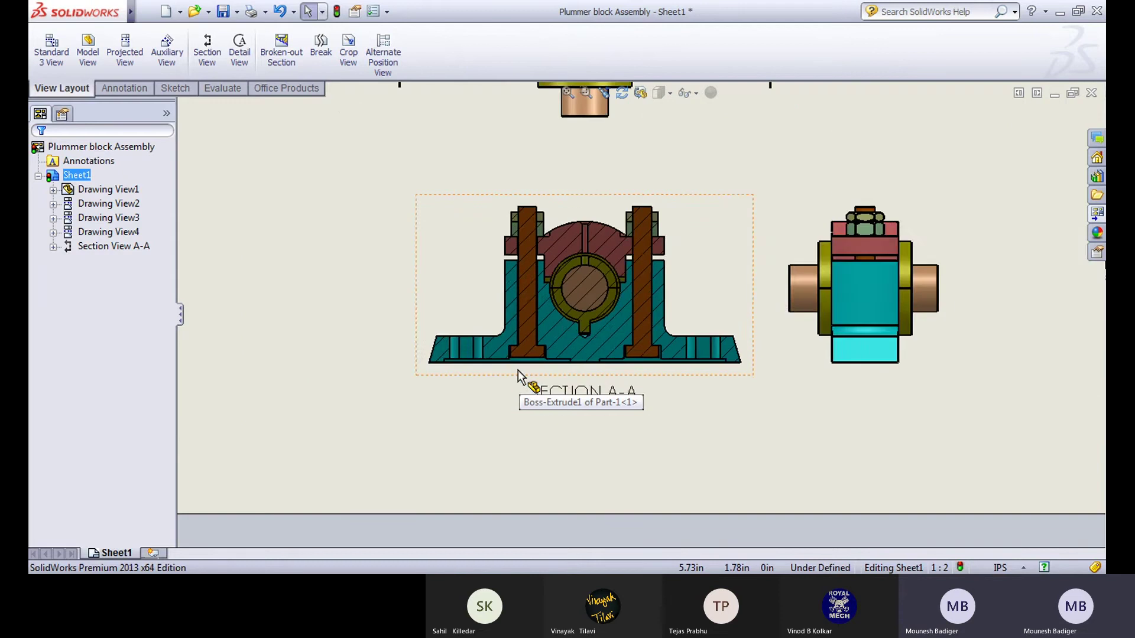
scroll(619, 183, down, 3)
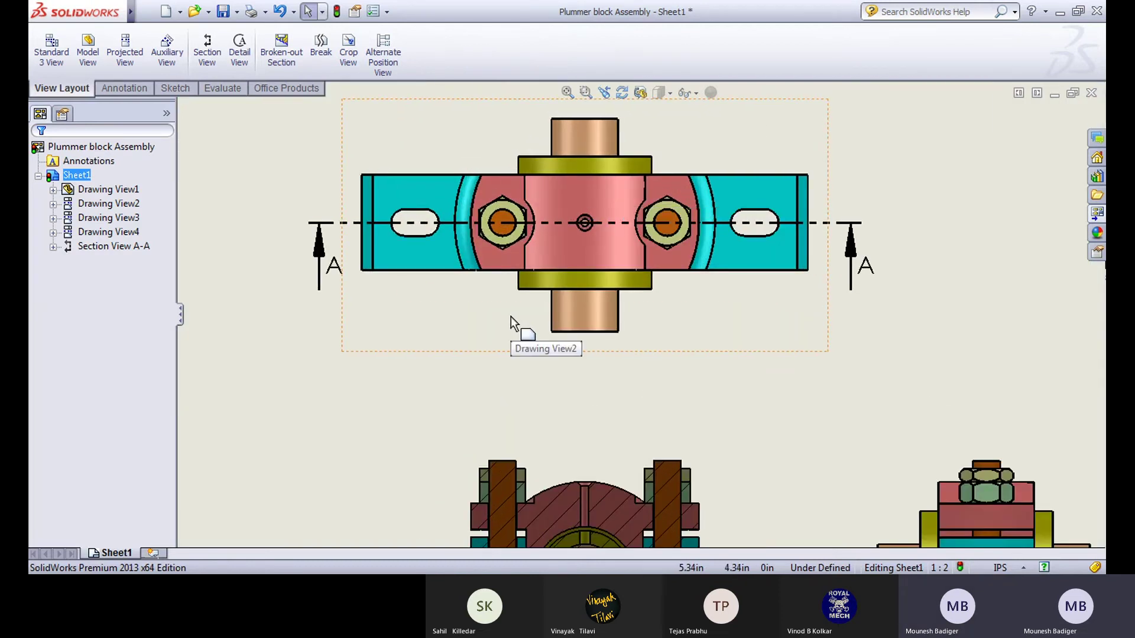
scroll(511, 317, up, 5)
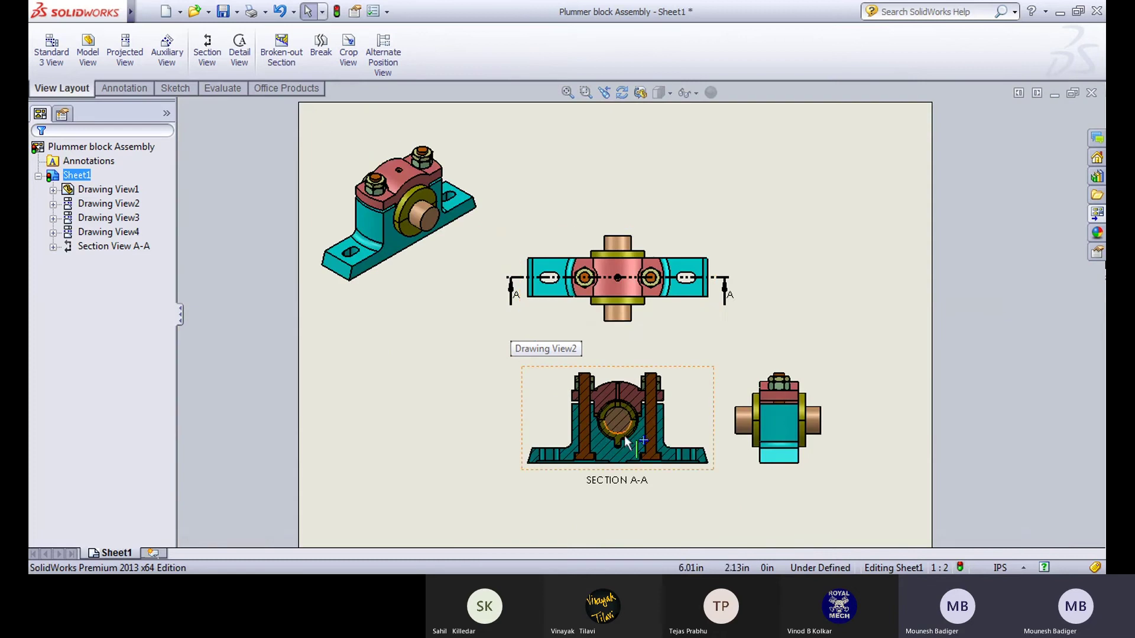
Step: Inspect the shaft, bearing halves and bolts in section A-A up close and compare them with the top view
scroll(622, 289, down, 2)
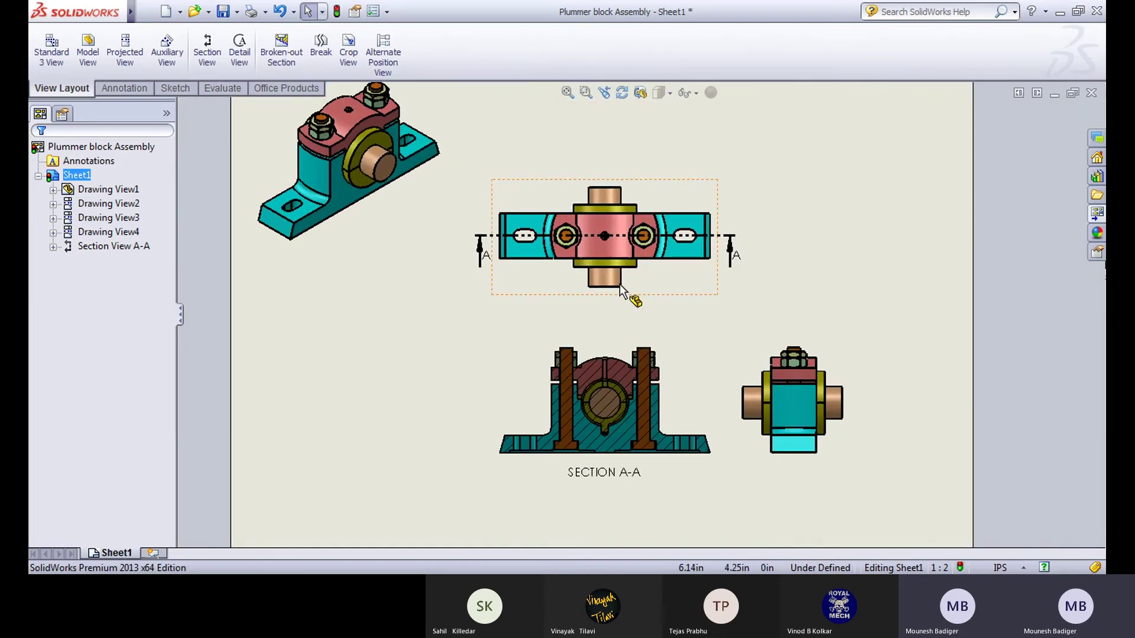
ctrl+middle_drag(622, 293, 593, 343)
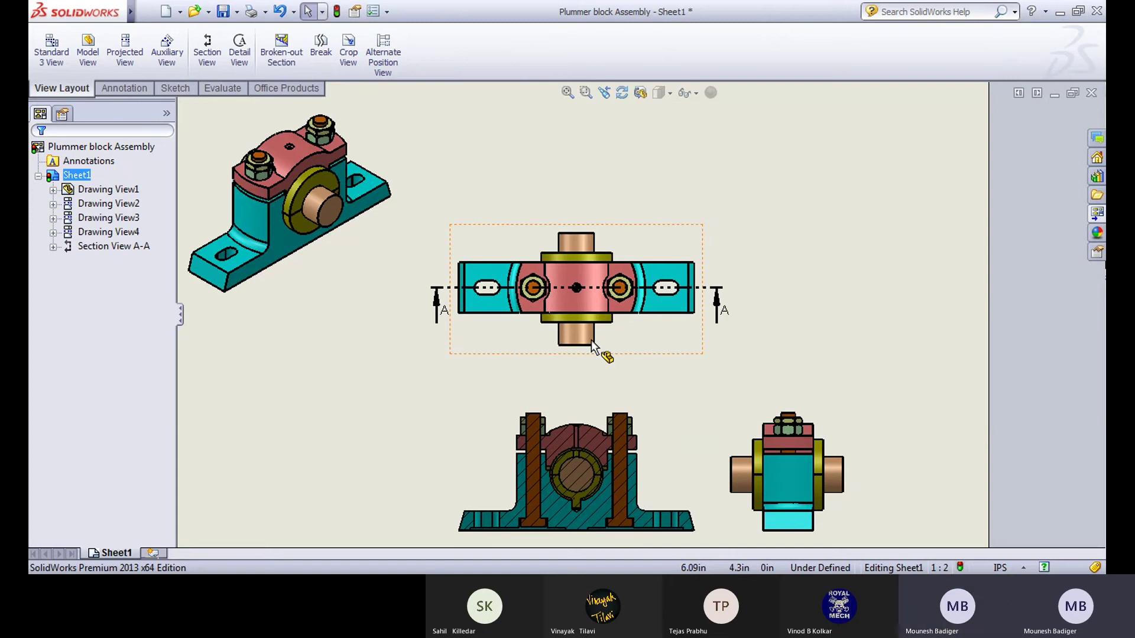
scroll(609, 523, down, 2)
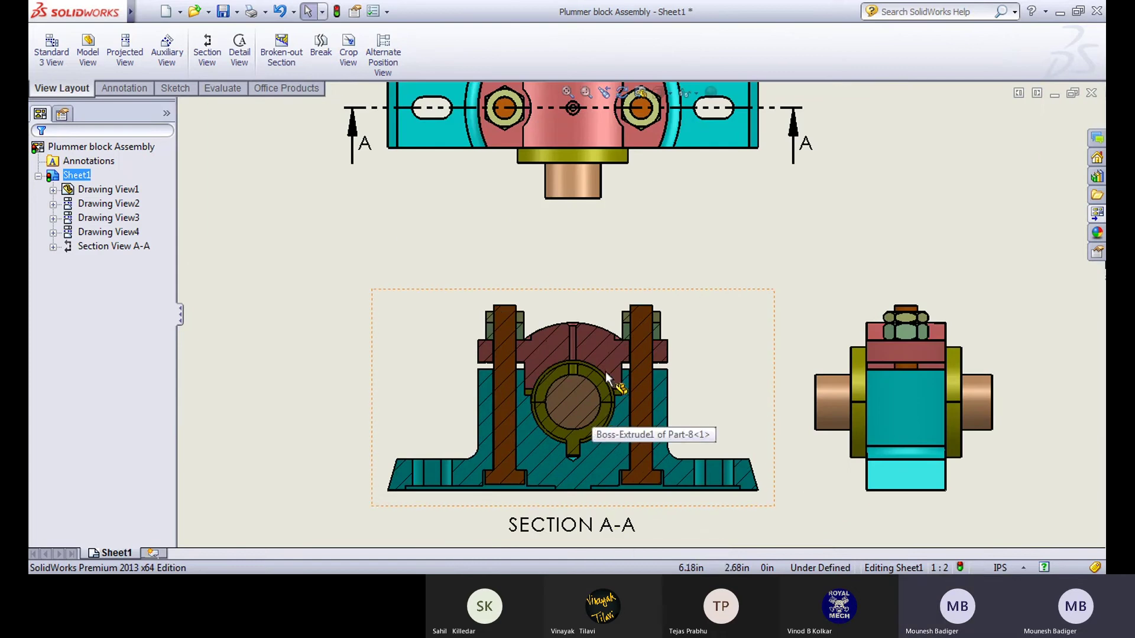
middle_drag(605, 370, 552, 322)
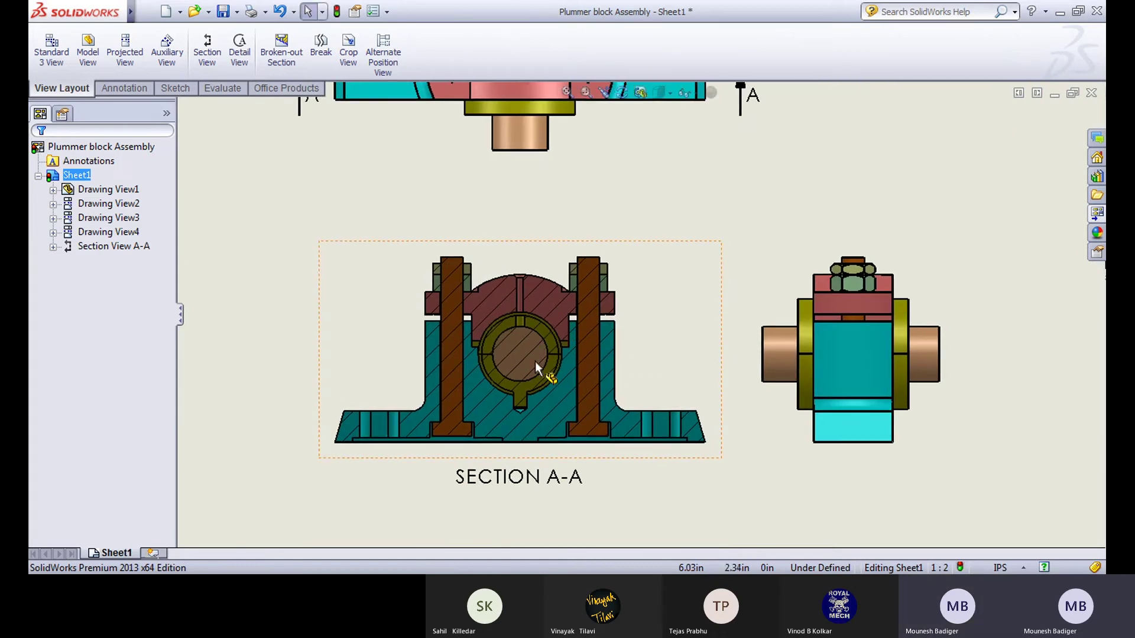
scroll(505, 367, down, 2)
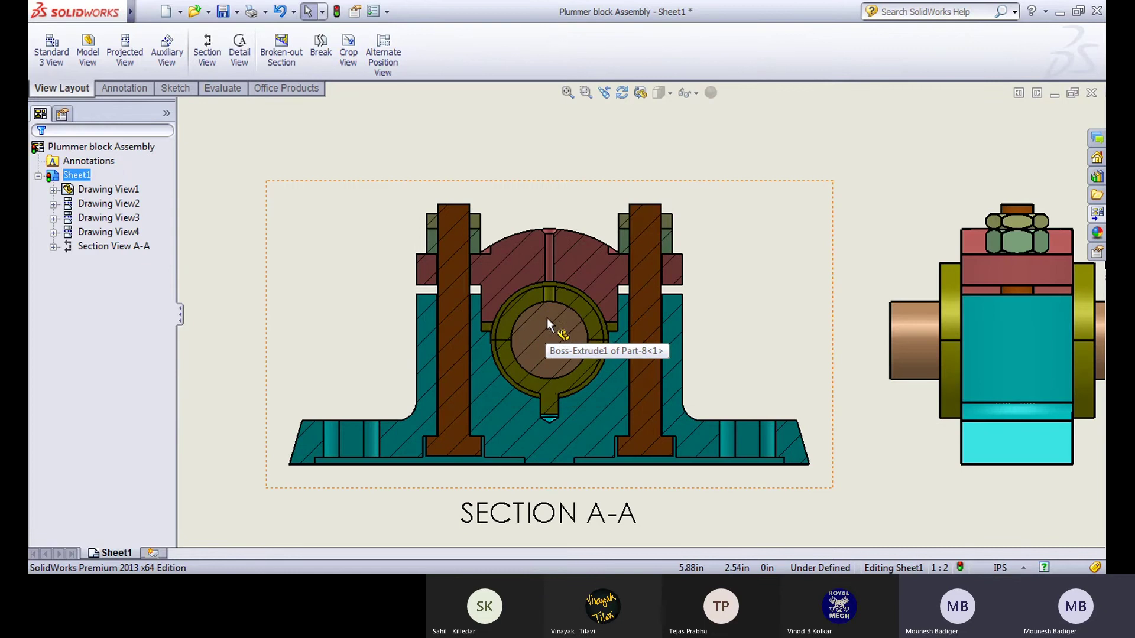
scroll(547, 319, down, 1)
middle_drag(572, 428, 558, 374)
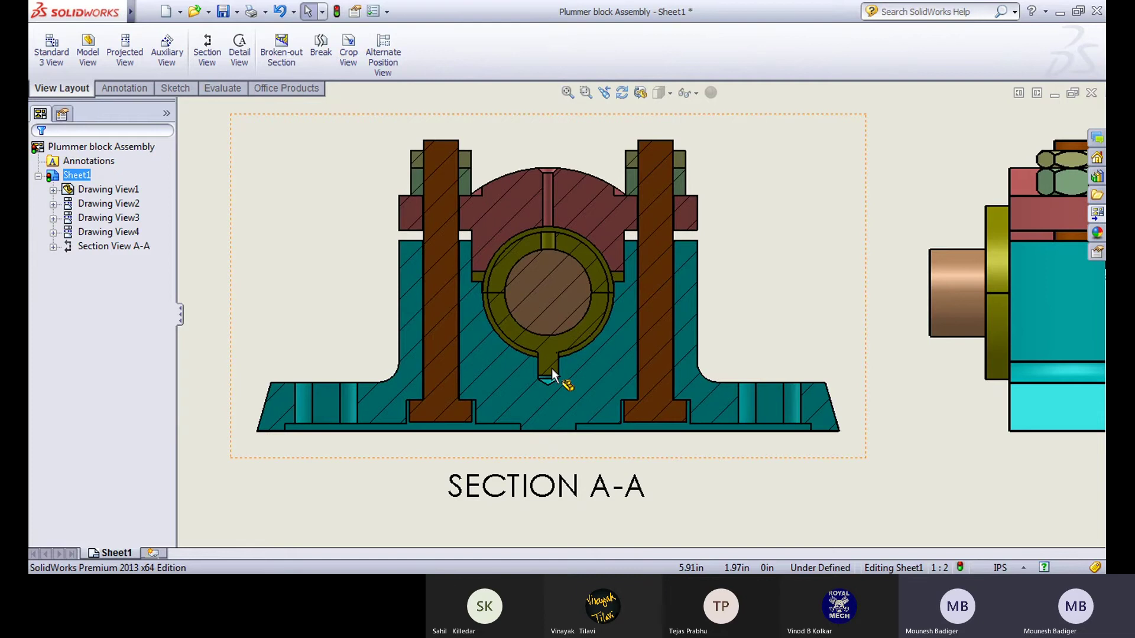
scroll(551, 368, up, 4)
middle_drag(551, 356, 555, 525)
scroll(565, 444, up, 2)
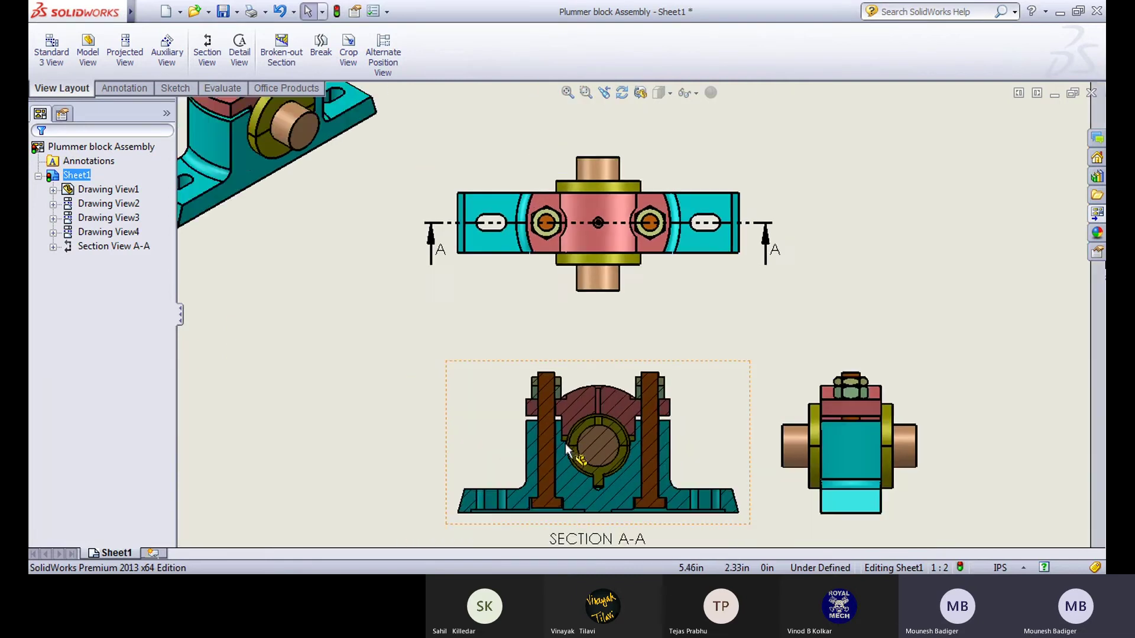
scroll(597, 352, up, 1)
scroll(585, 384, up, 1)
middle_drag(577, 406, 563, 349)
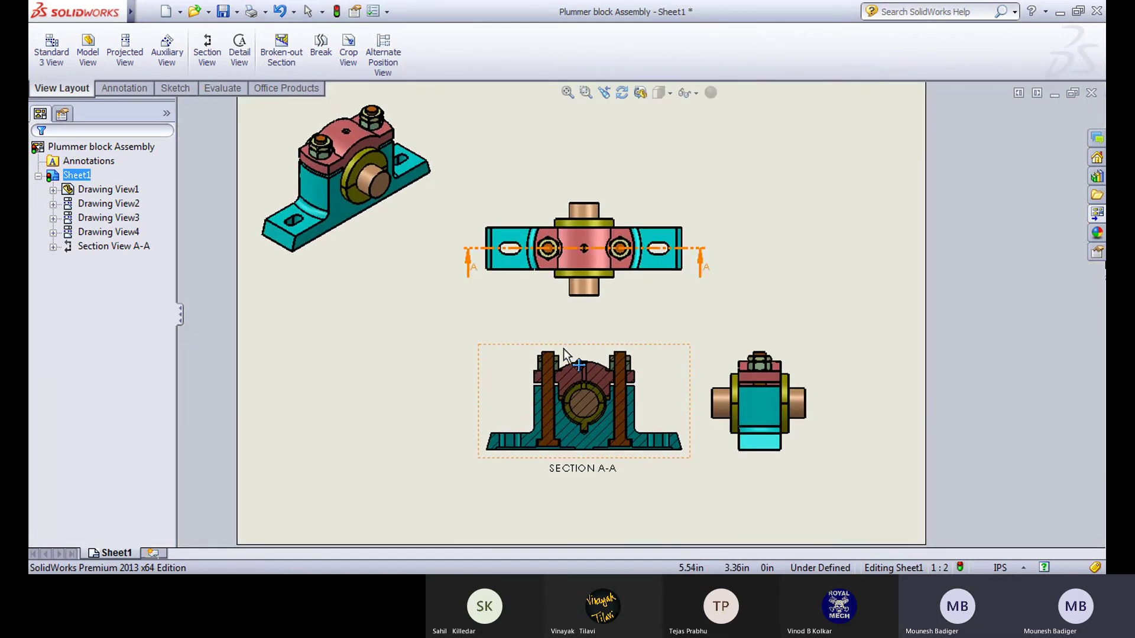
Step: Save the drawing under the file name Plummer block Assembly_DWG in the Plummer Block folder
click(237, 13)
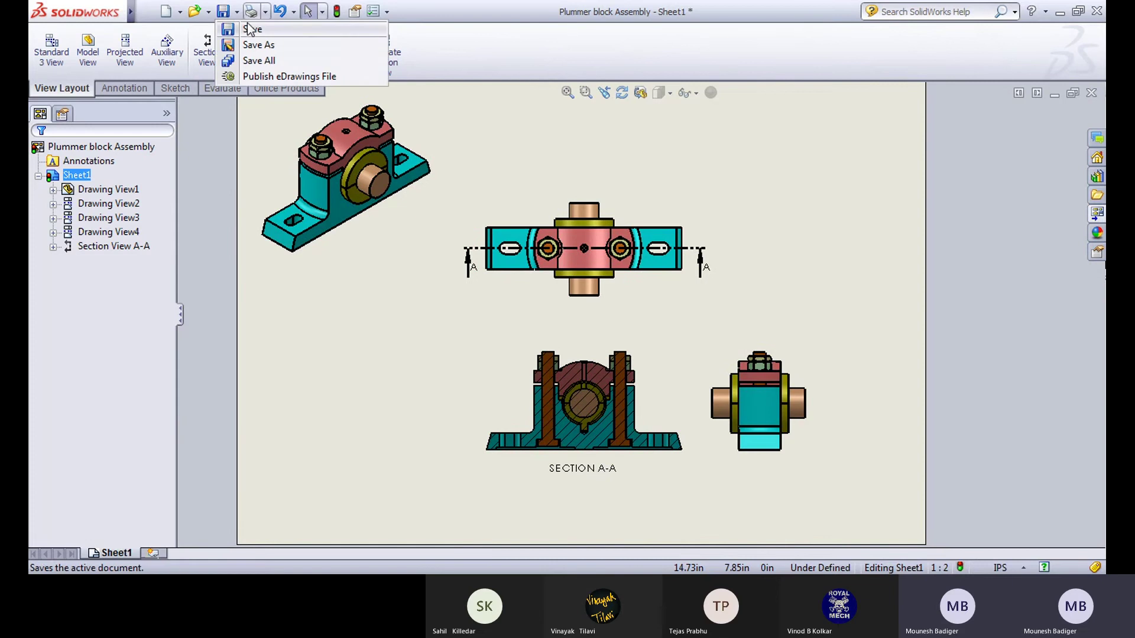
click(254, 44)
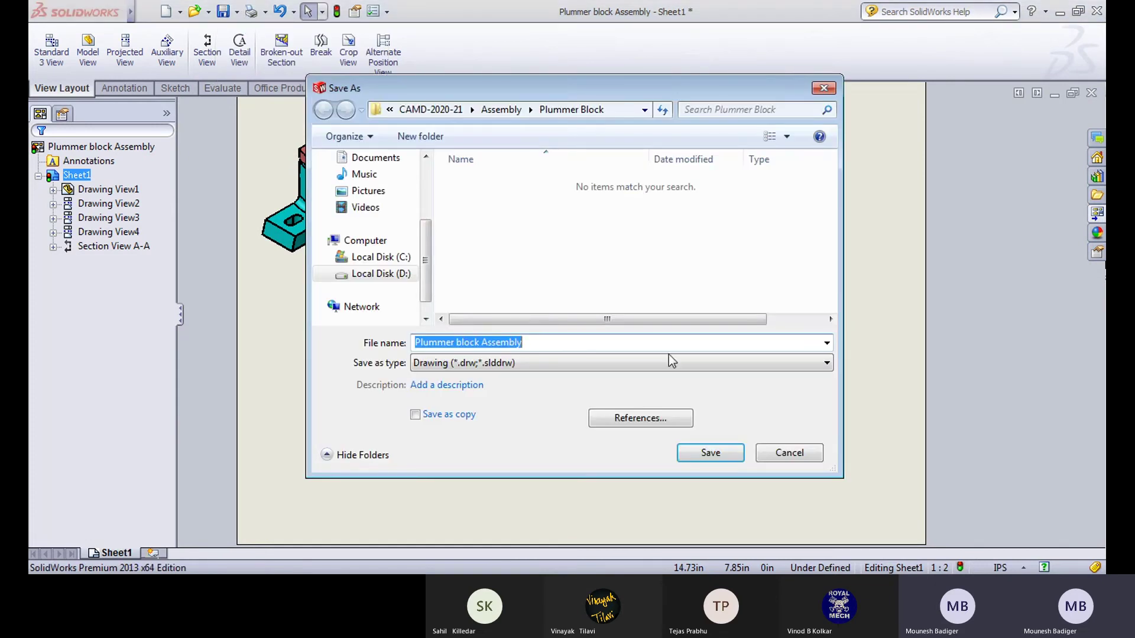
click(607, 341)
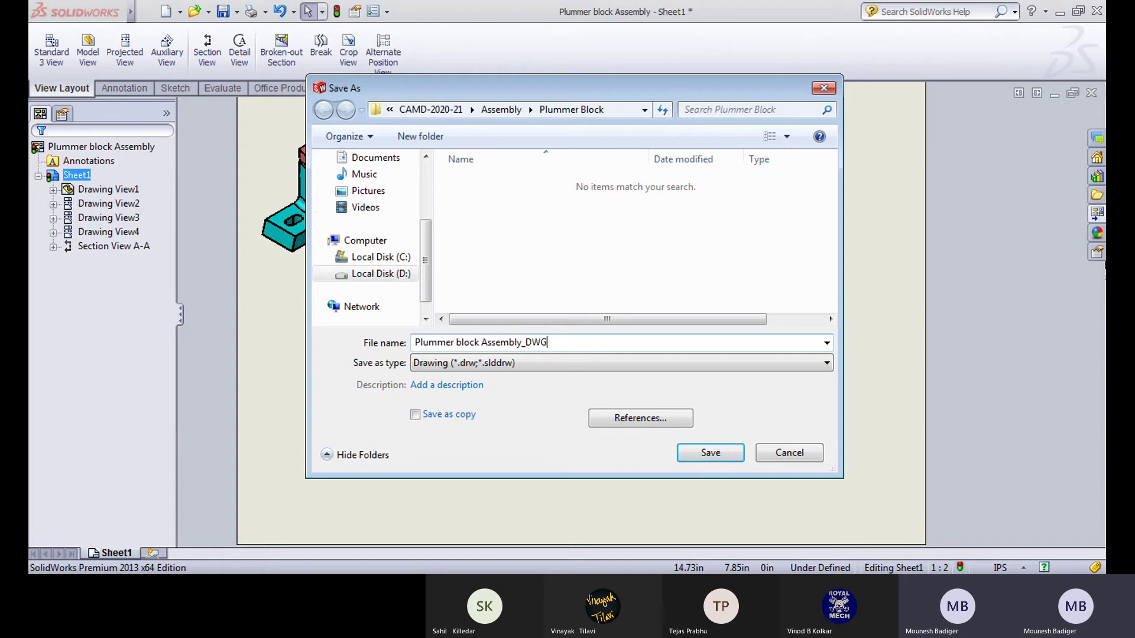
click(711, 453)
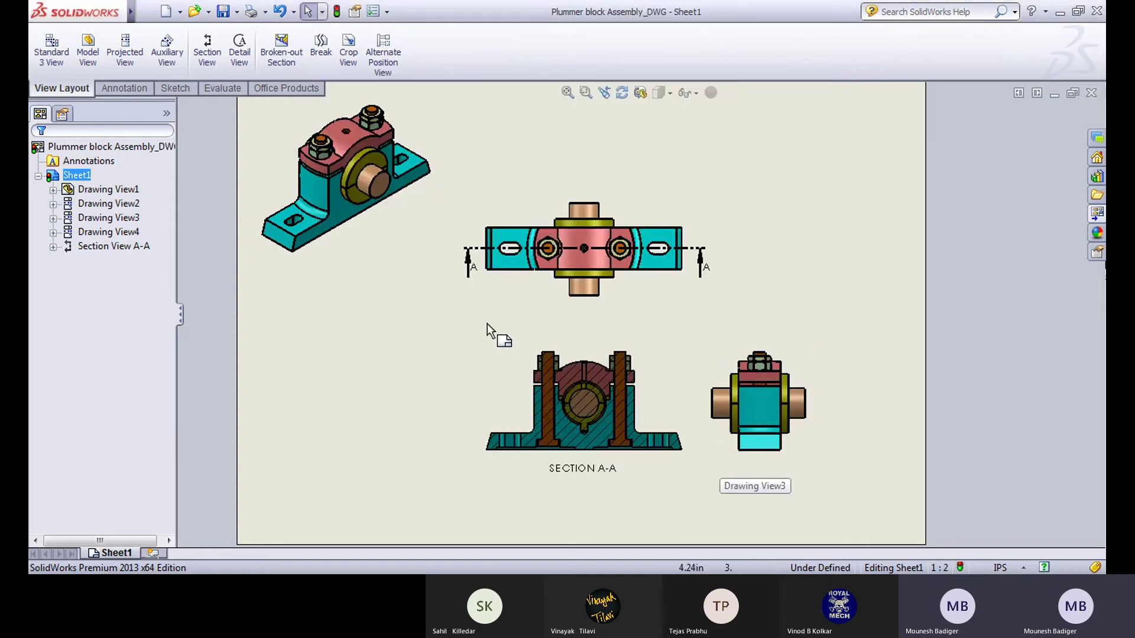
Step: Set the display style of the isometric, top, side and section A-A views together to Hidden Lines Removed
click(370, 274)
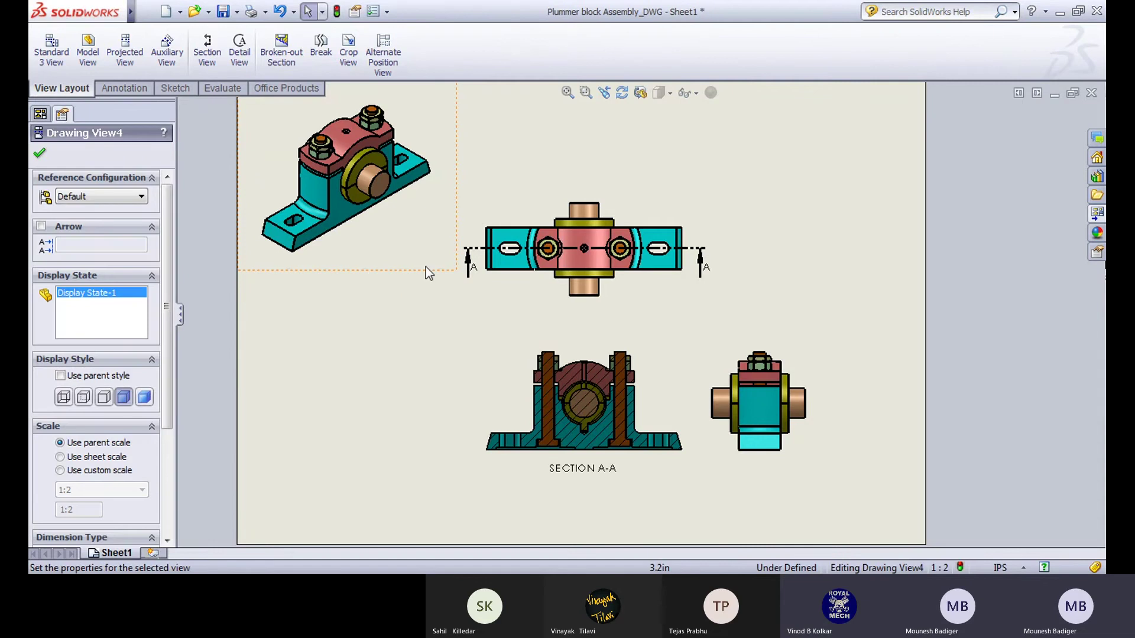
ctrl+click(649, 303)
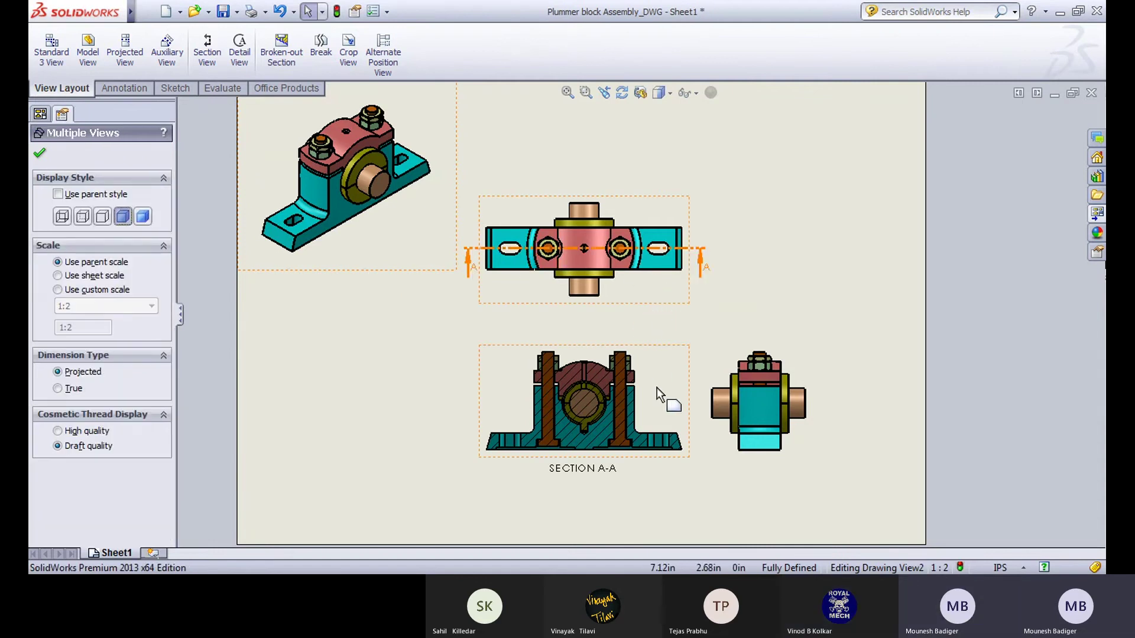
click(782, 458)
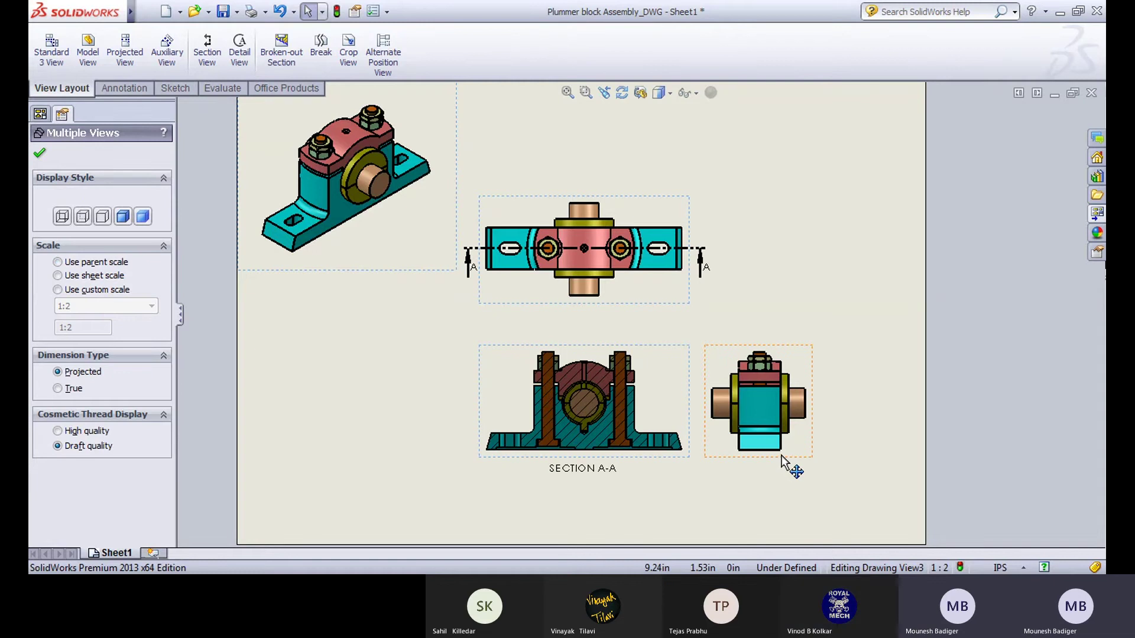
click(83, 217)
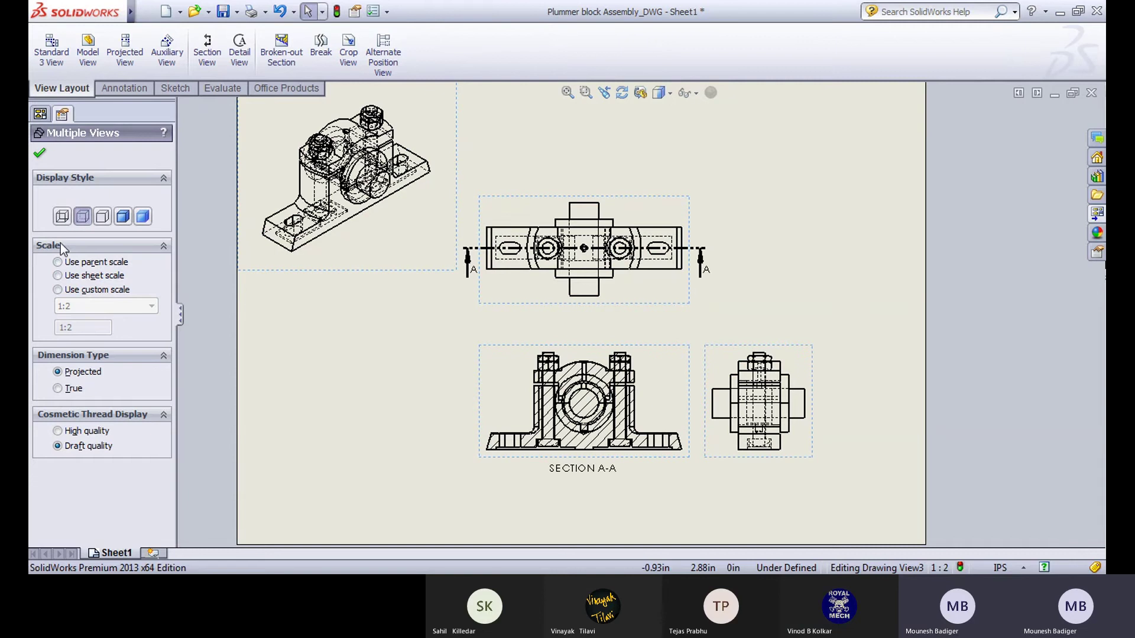
click(63, 217)
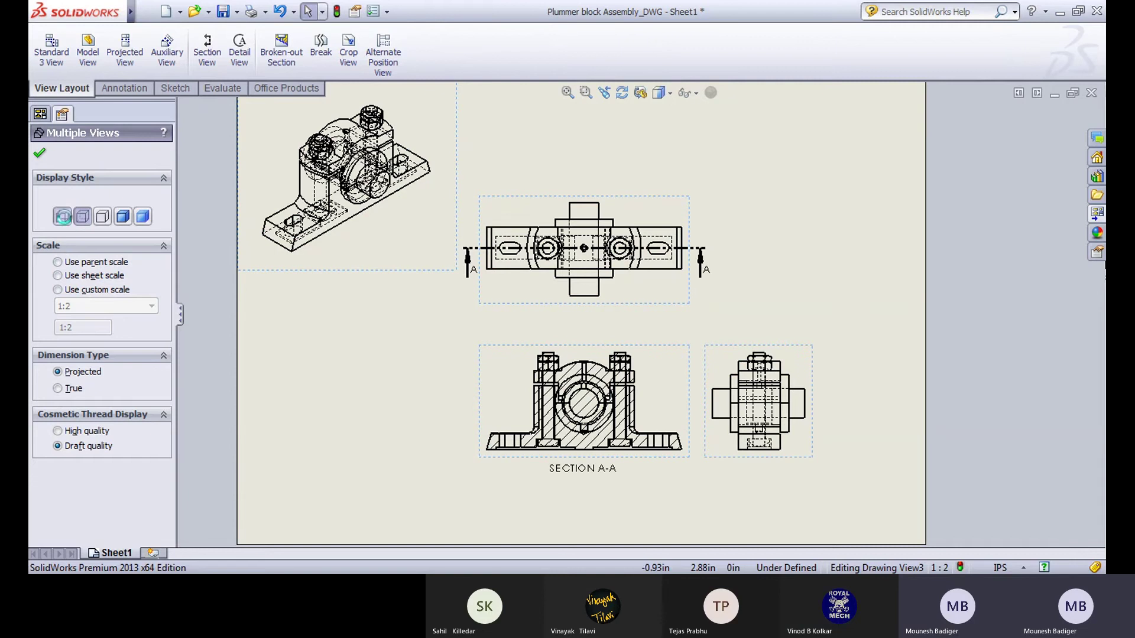
click(102, 216)
click(367, 344)
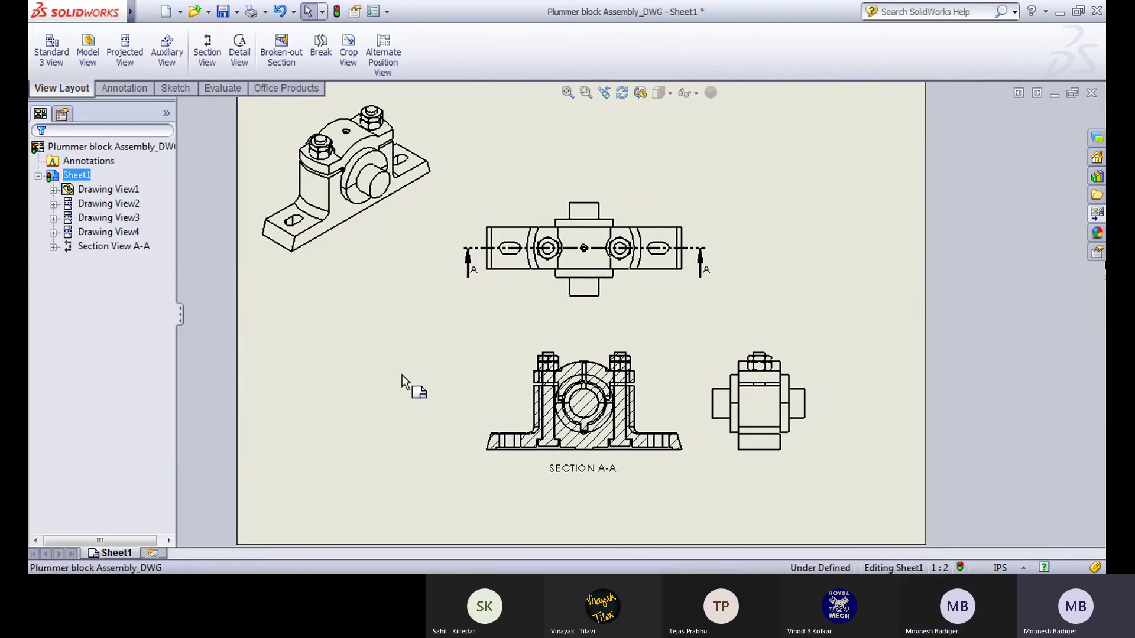
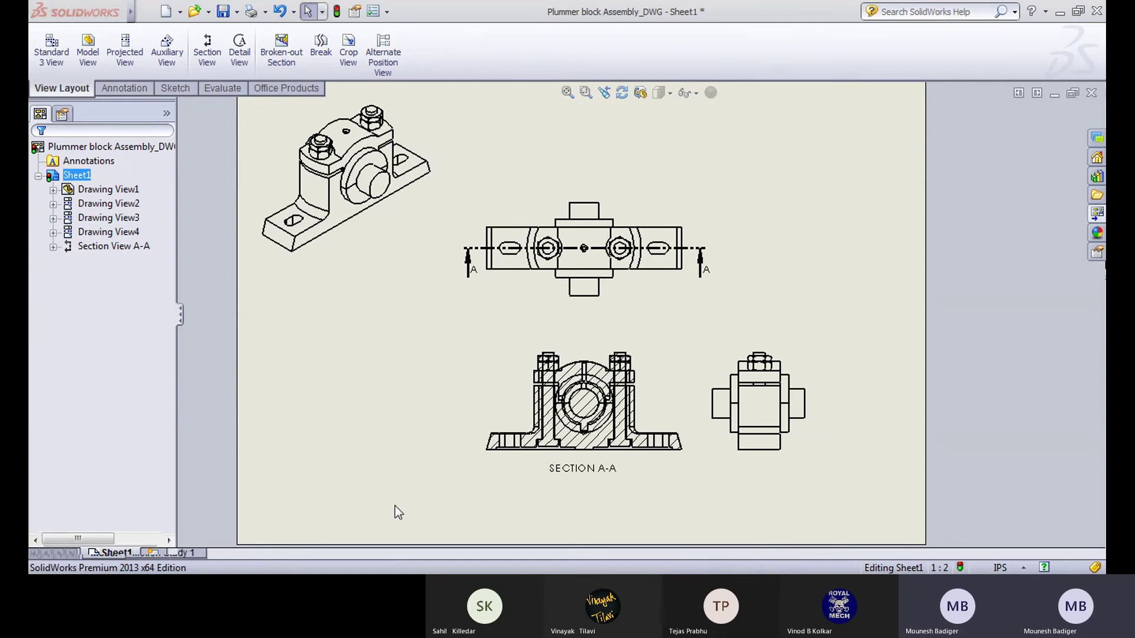
key(ctrl+Tab)
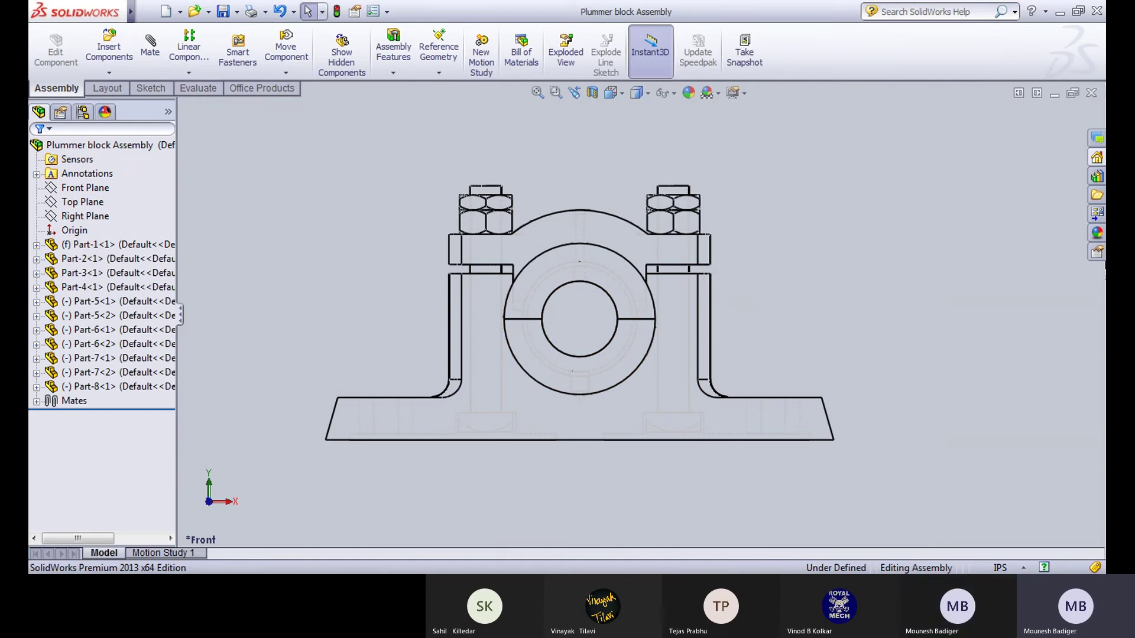
key(ctrl+Tab)
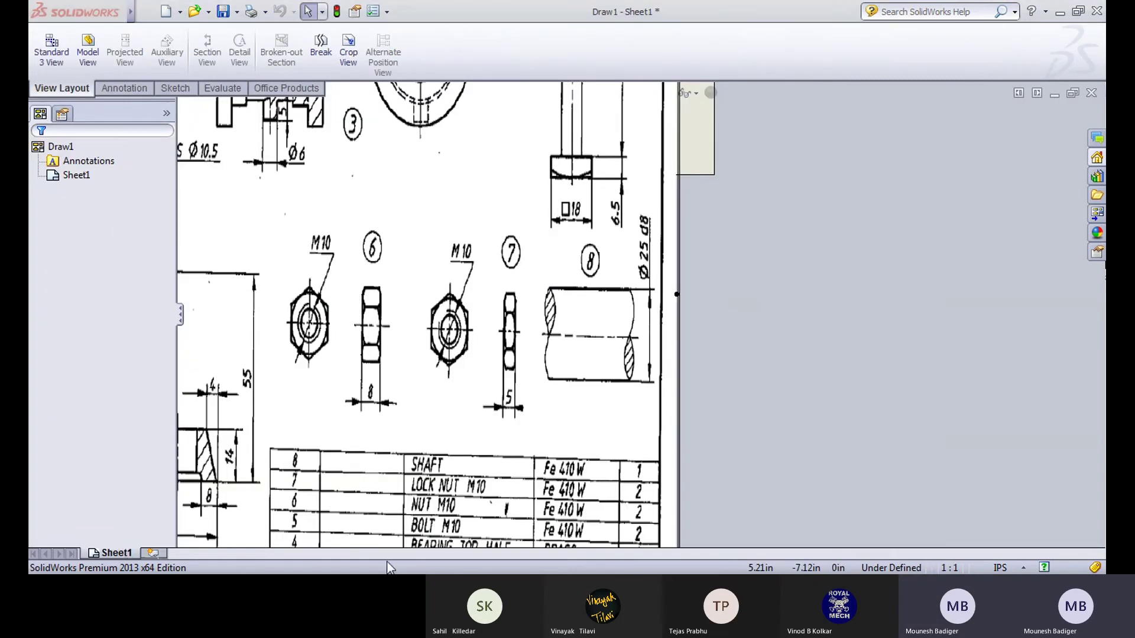
key(ctrl+Tab)
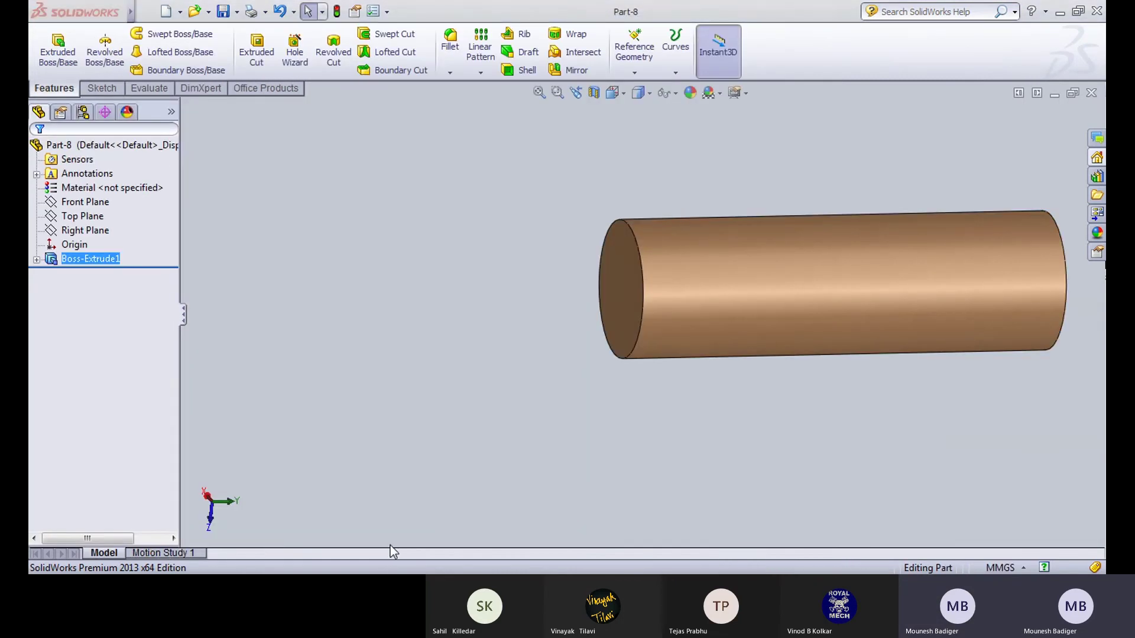
key(ctrl+Tab)
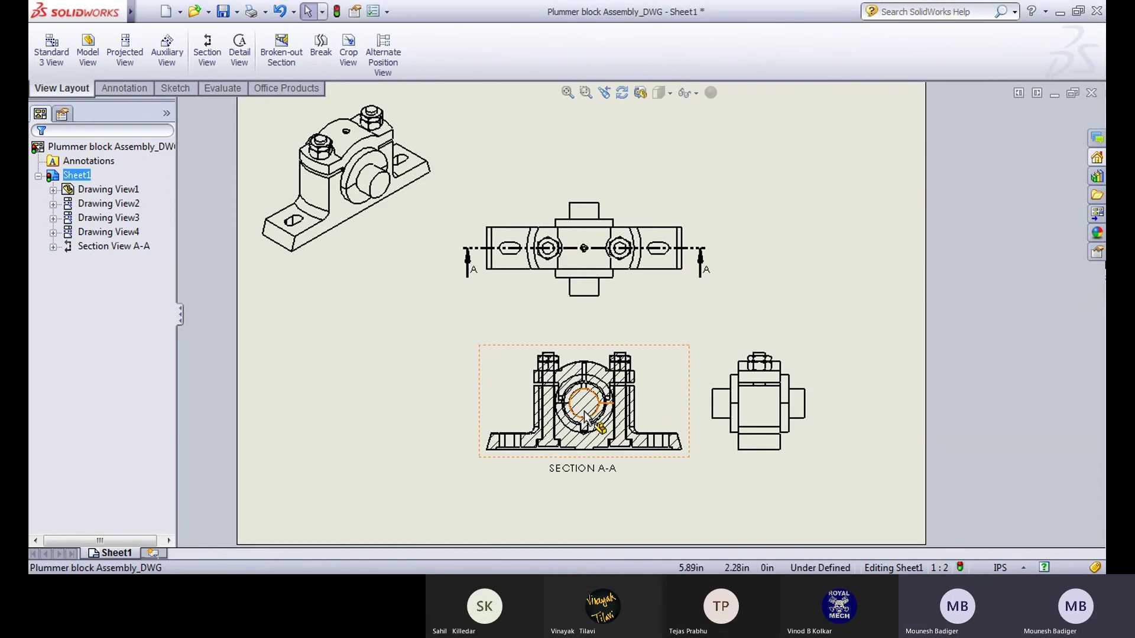
Step: Check the print options for the current drawing sheet without printing it
scroll(591, 408, down, 3)
scroll(612, 368, up, 2)
middle_drag(615, 370, 544, 428)
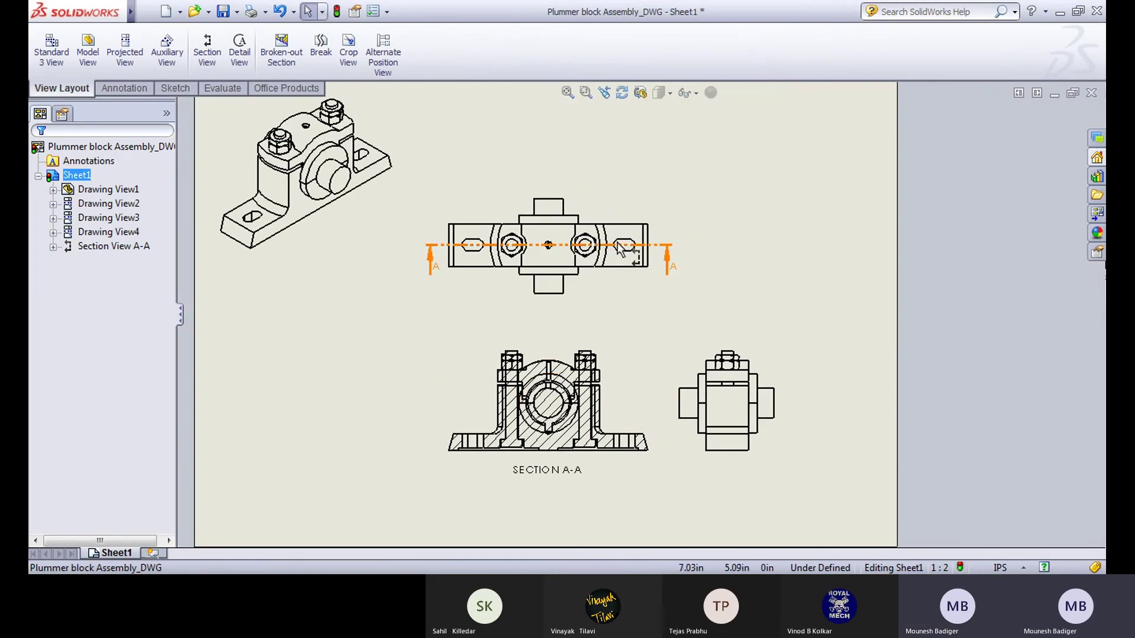
click(249, 12)
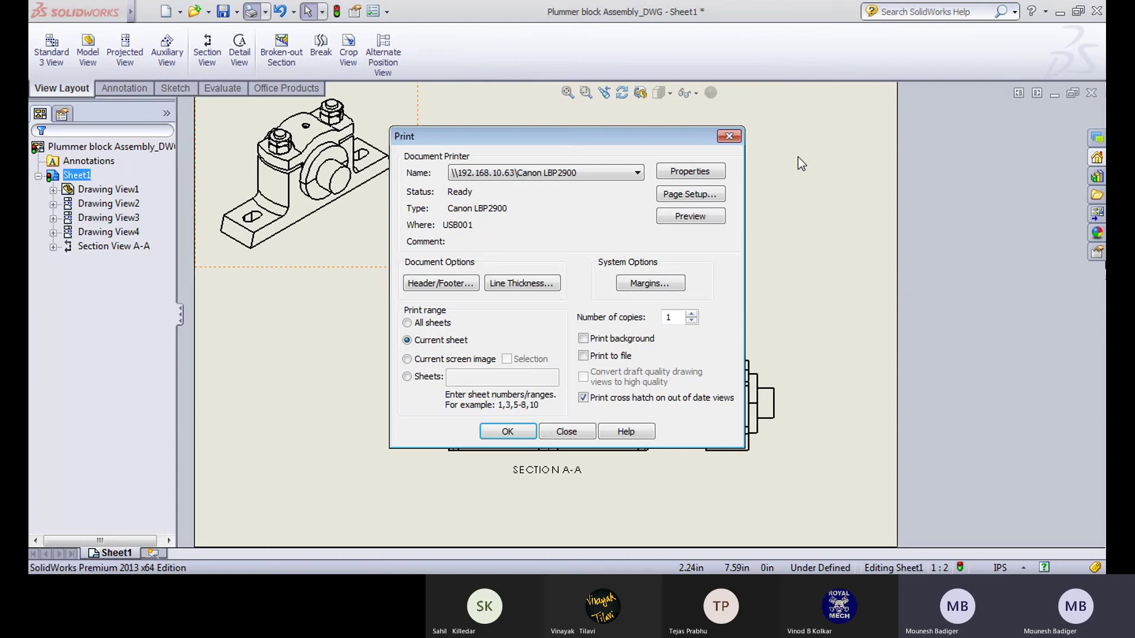
click(741, 131)
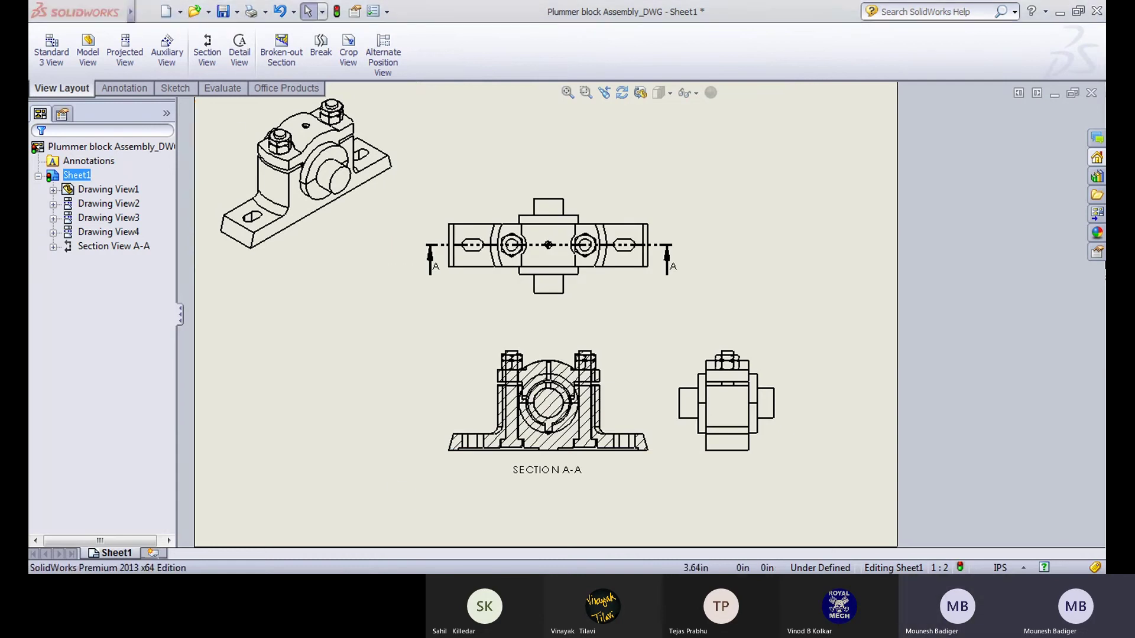
Step: Switch to the plummer block assembly model and set its display style to Shaded With Edges
key(ctrl+Tab)
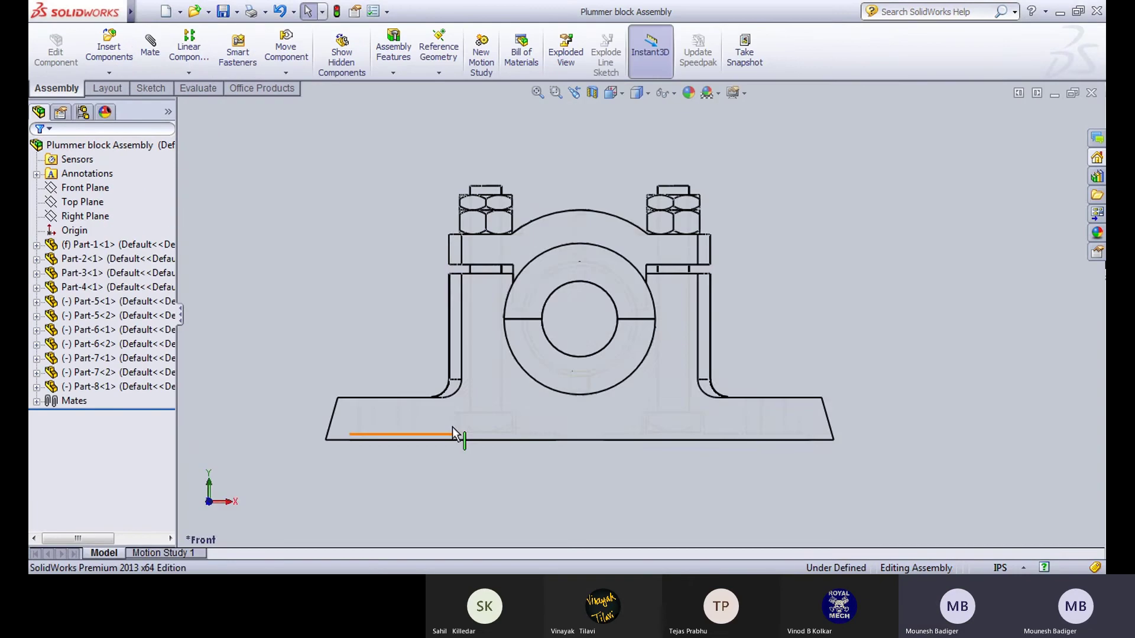
middle_drag(452, 427, 516, 445)
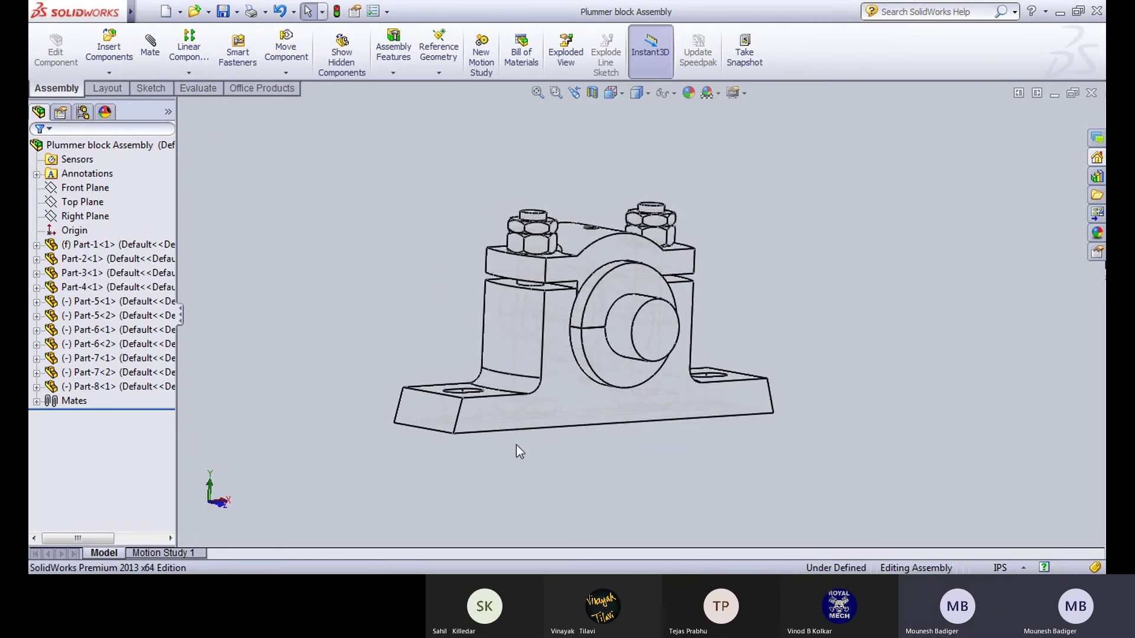
click(638, 93)
click(640, 114)
middle_drag(532, 191, 471, 255)
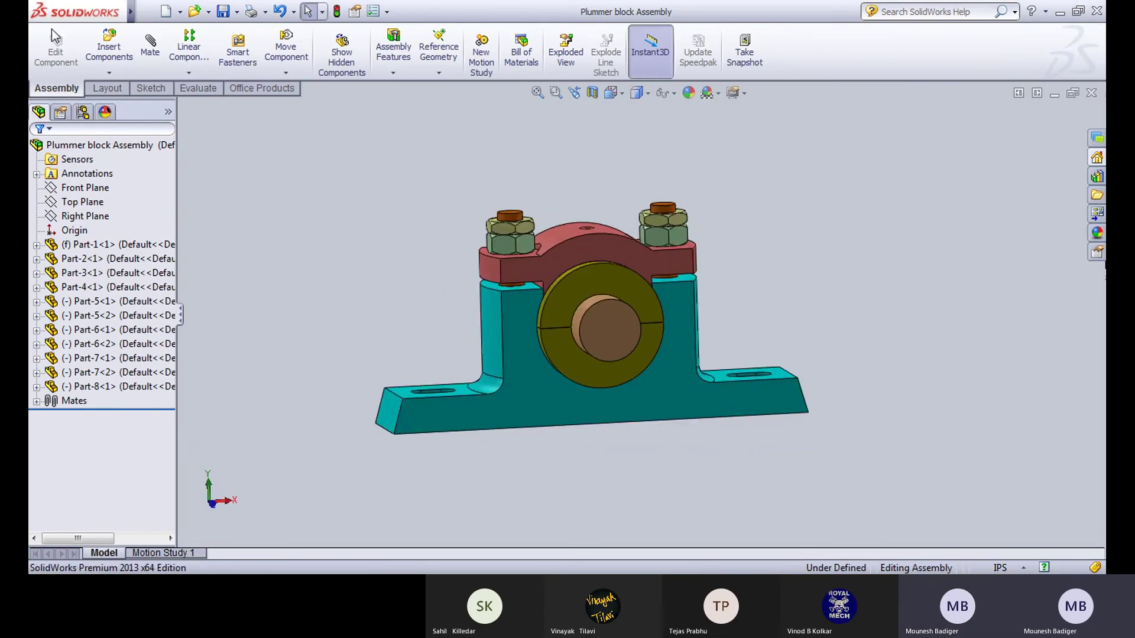
click(181, 12)
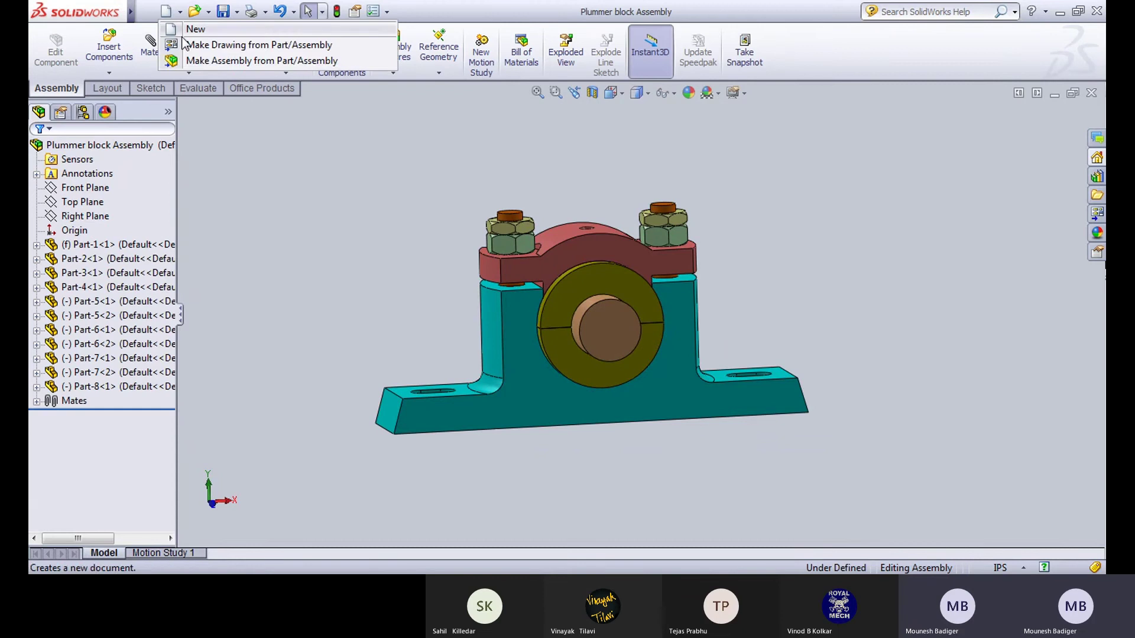
click(192, 55)
click(721, 158)
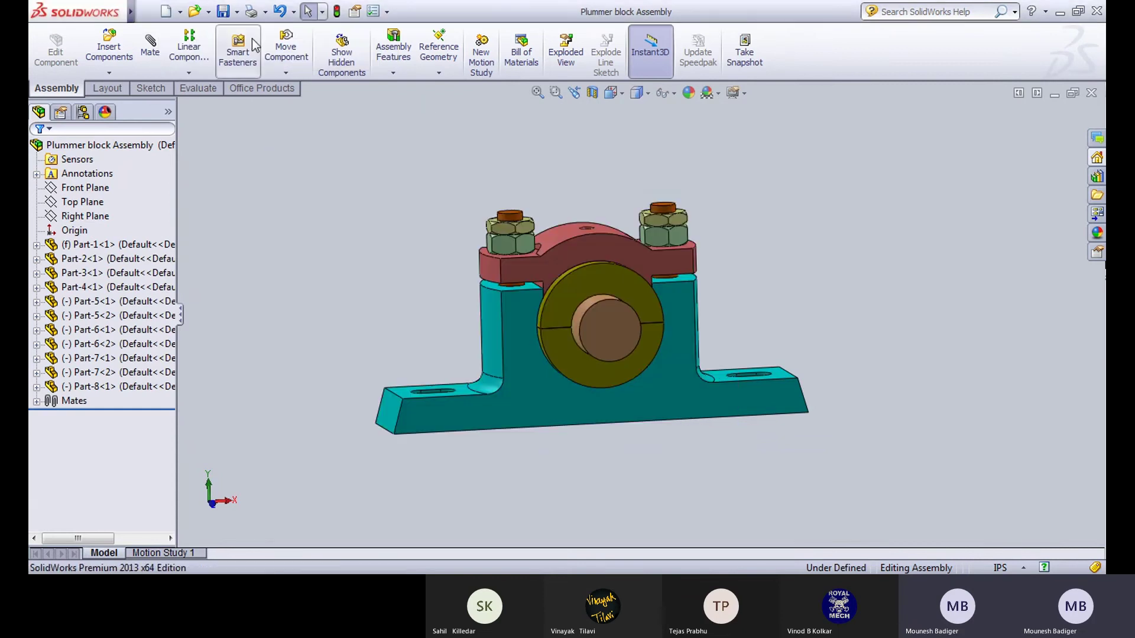
Step: Make a new drawing from the assembly on an A4 (ANSI) Landscape sheet without displaying the sheet format
click(180, 12)
click(195, 45)
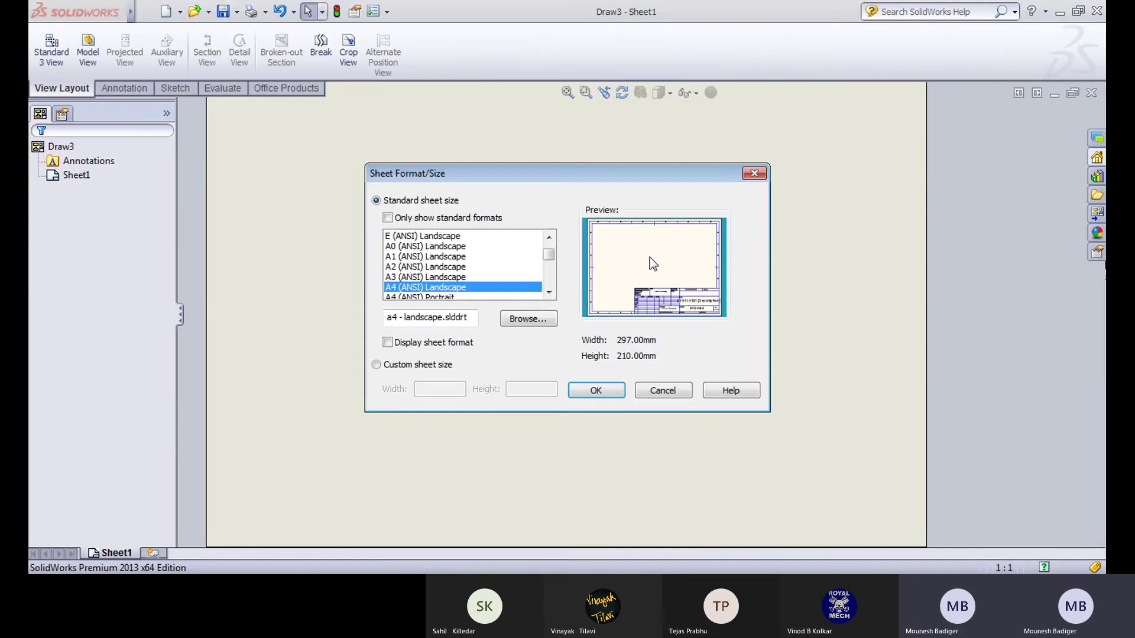
click(603, 390)
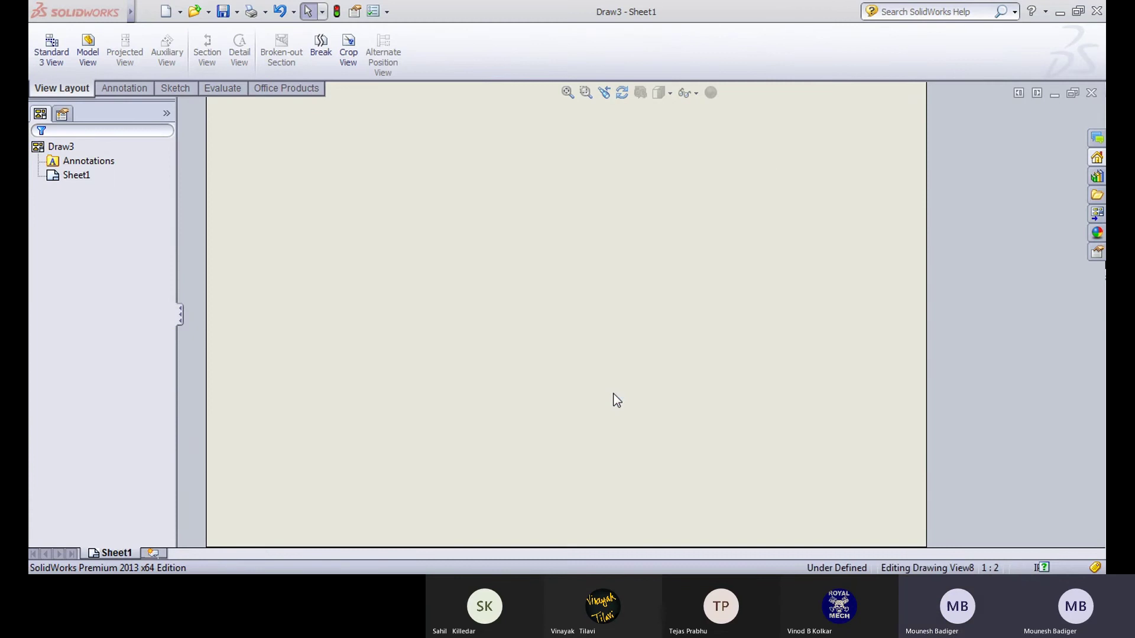
Step: Place the assembly's front view low on the sheet, with a projected top view above it and a side view to its left
mouse_move(887, 307)
mouse_down()
mouse_move(621, 383)
mouse_move(618, 444)
mouse_up()
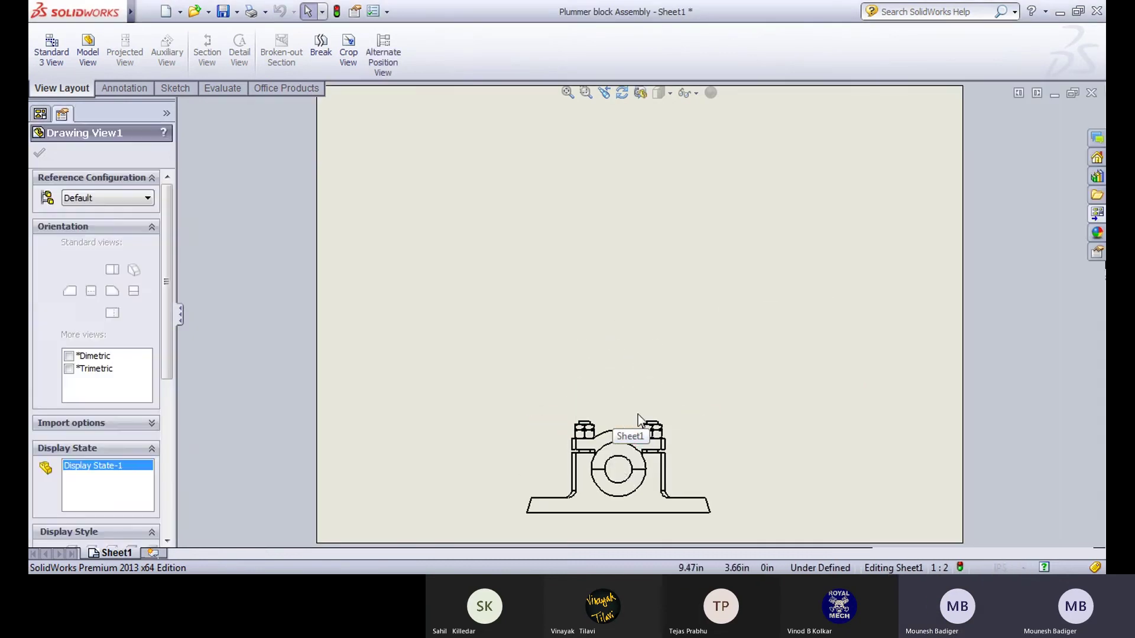
click(643, 302)
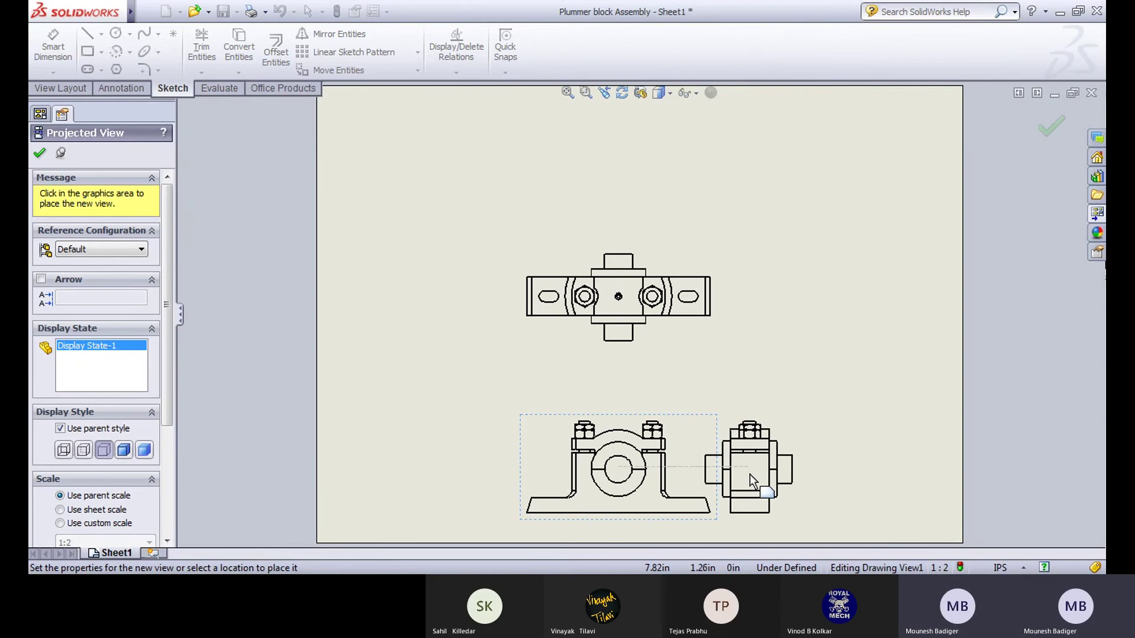
click(455, 481)
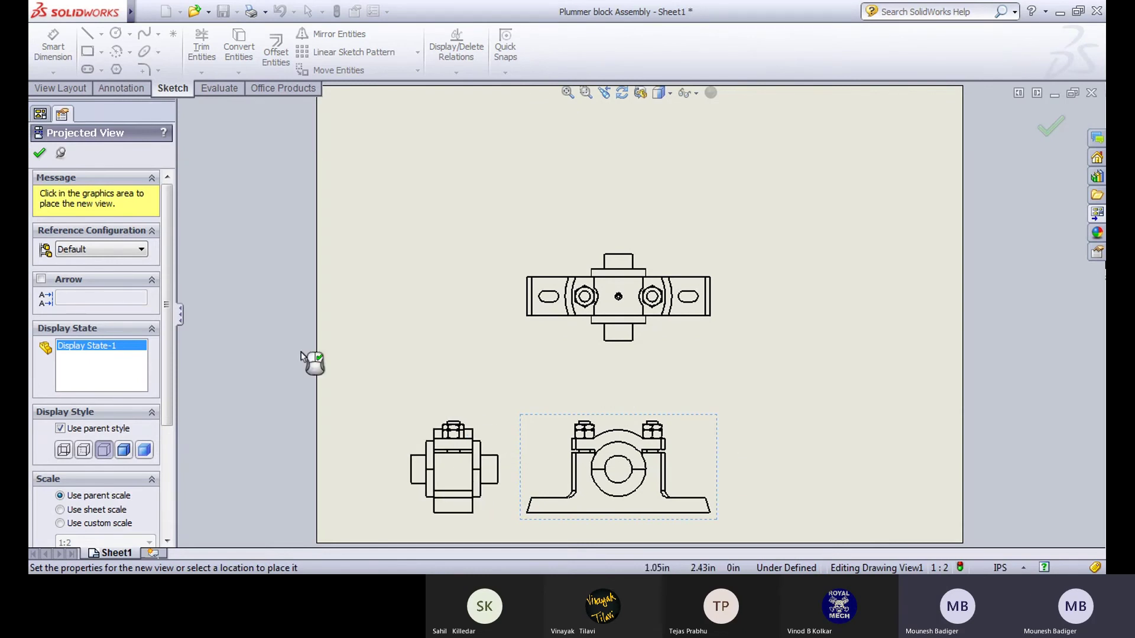
Step: Project an isometric view from the front view into the sheet's upper left area and reposition it within the sheet border
right_click(423, 206)
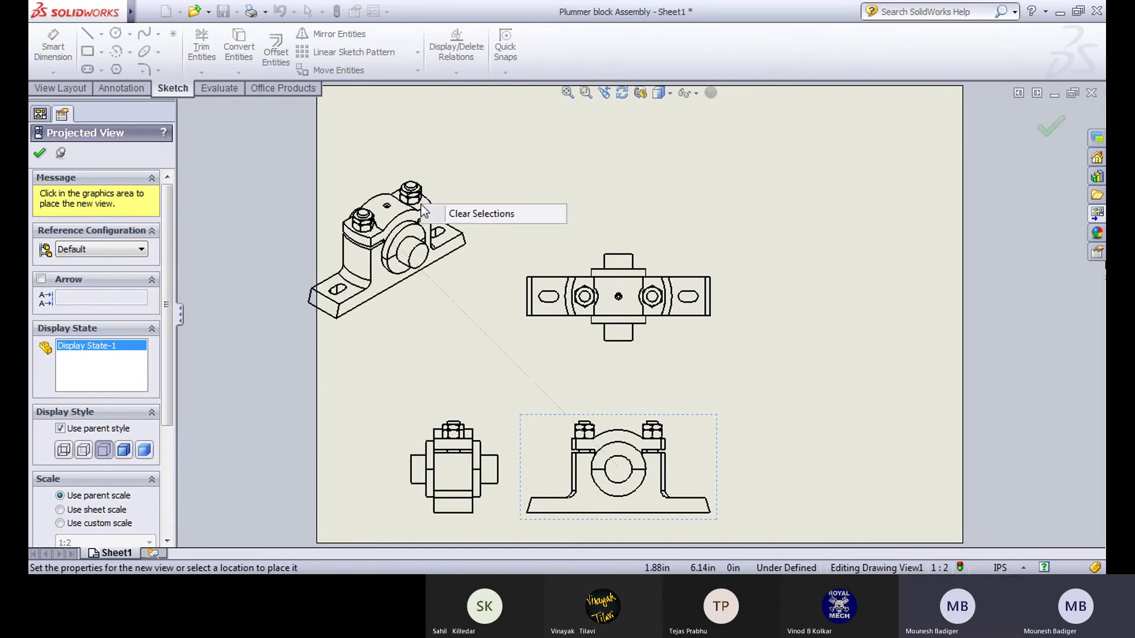
click(349, 153)
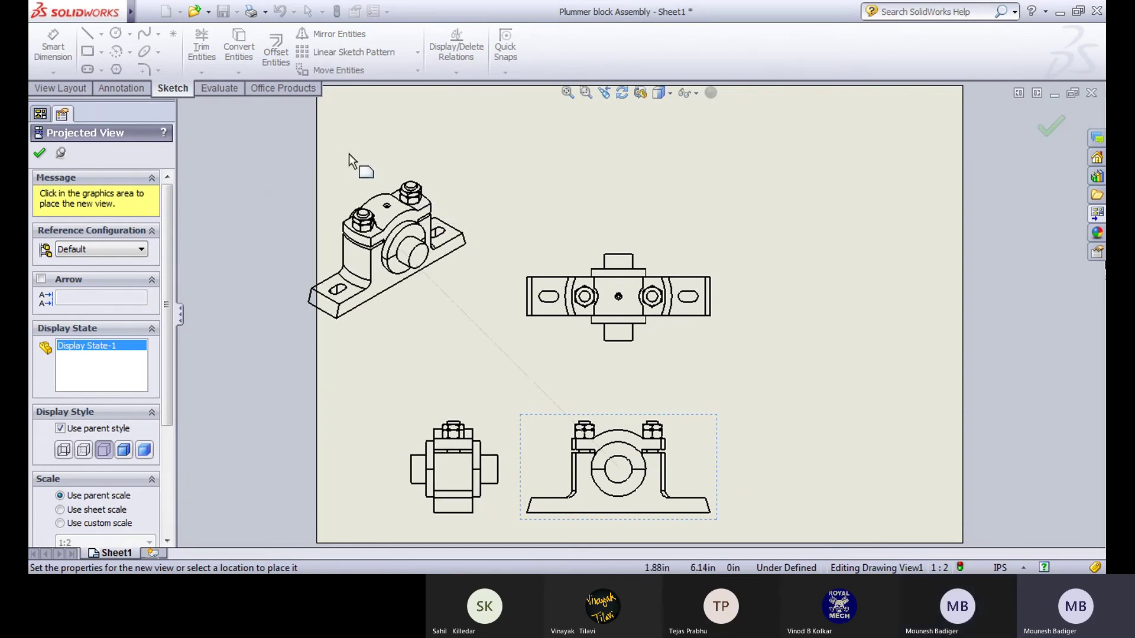
click(443, 263)
key(Escape)
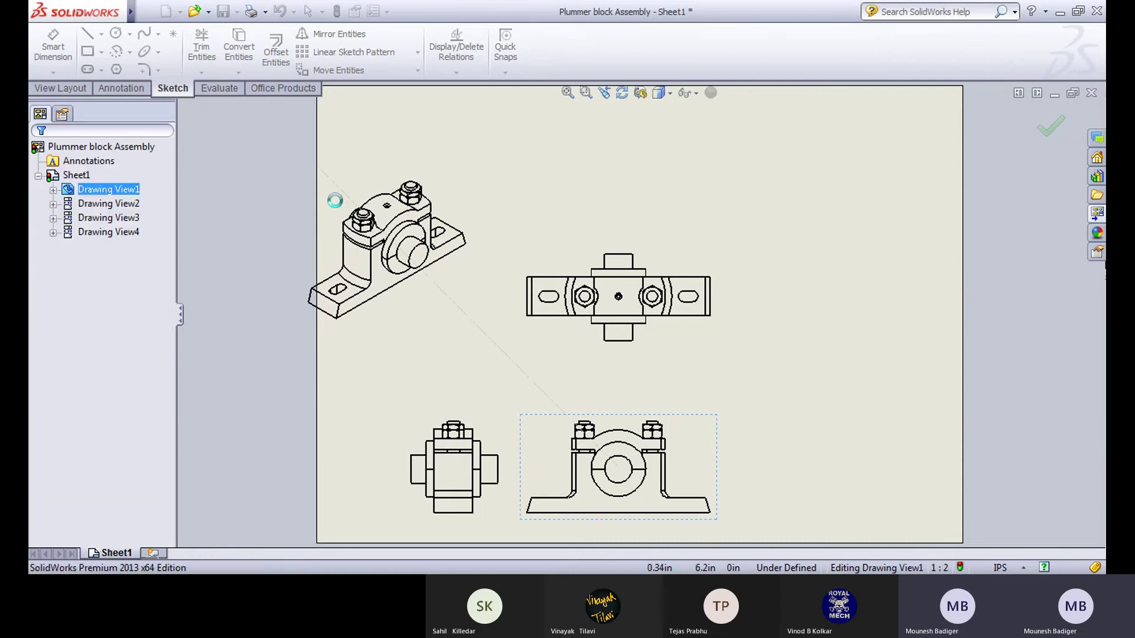
drag(439, 143, 475, 99)
click(229, 228)
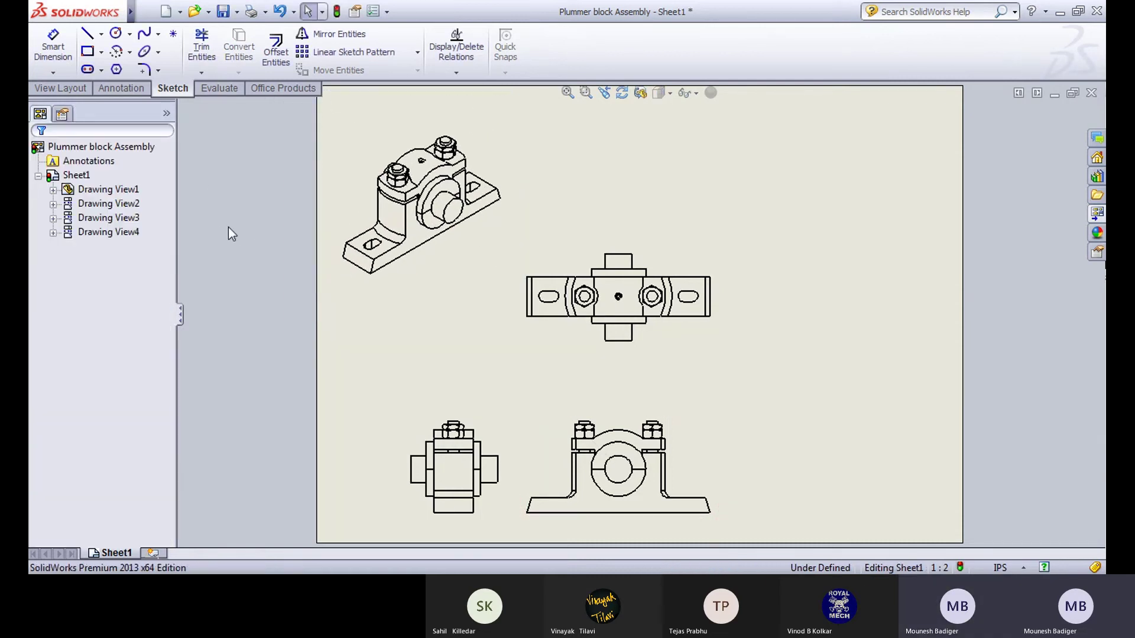
click(60, 88)
click(216, 58)
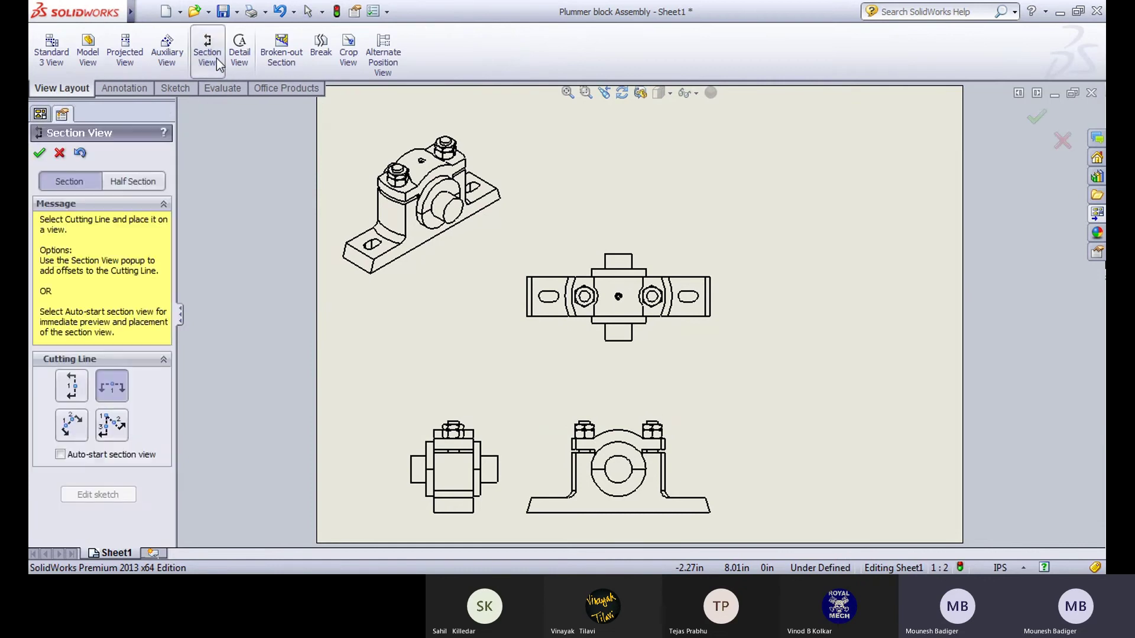
click(111, 425)
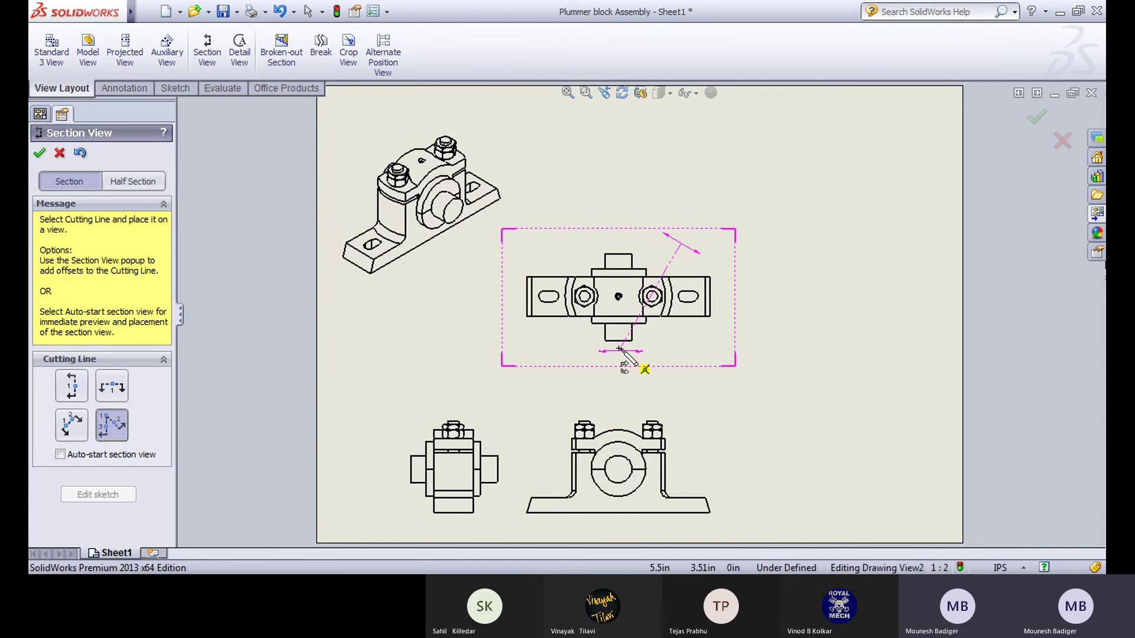
click(618, 297)
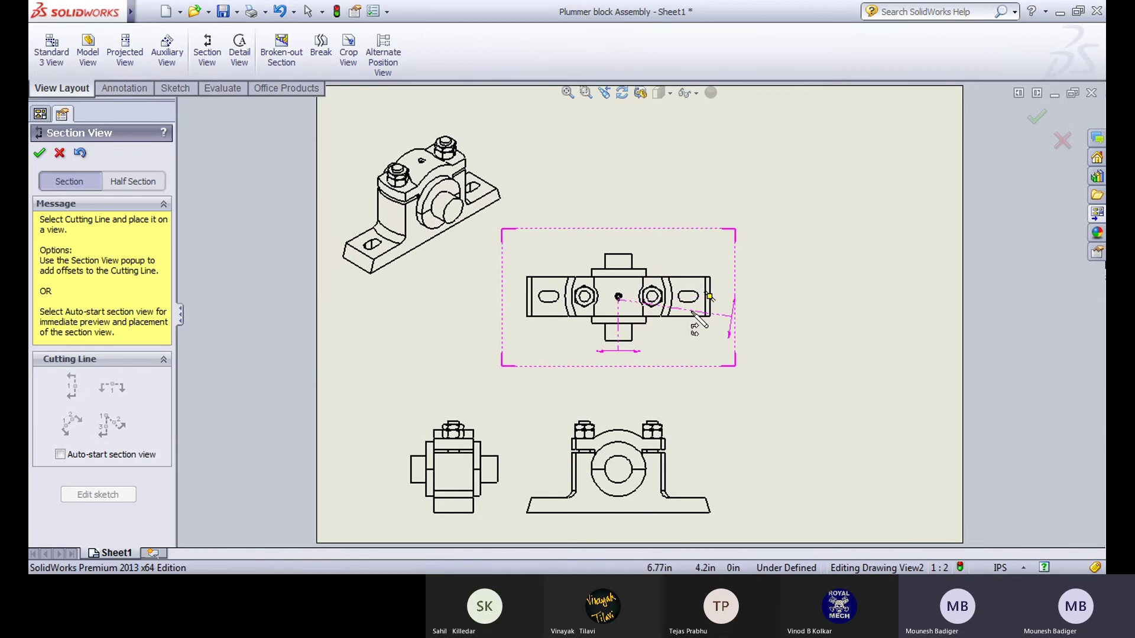
key(Escape)
key(Escape)
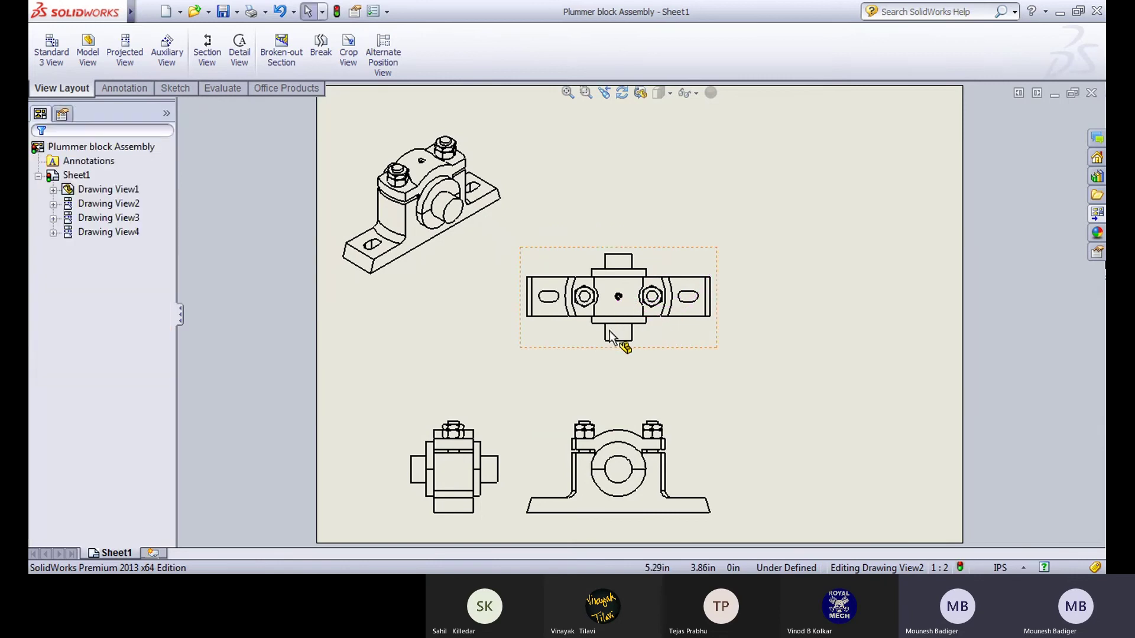
Step: Try to create an aligned section on the top view, pivoting at the central hole with one leg through the right slot
scroll(616, 329, down, 6)
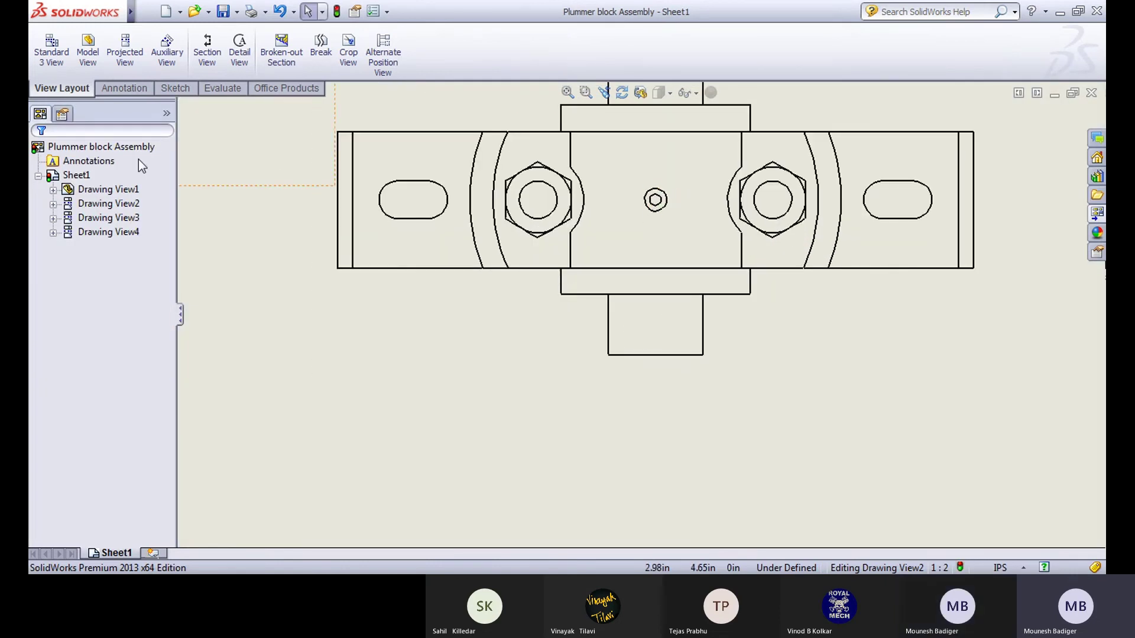
click(207, 52)
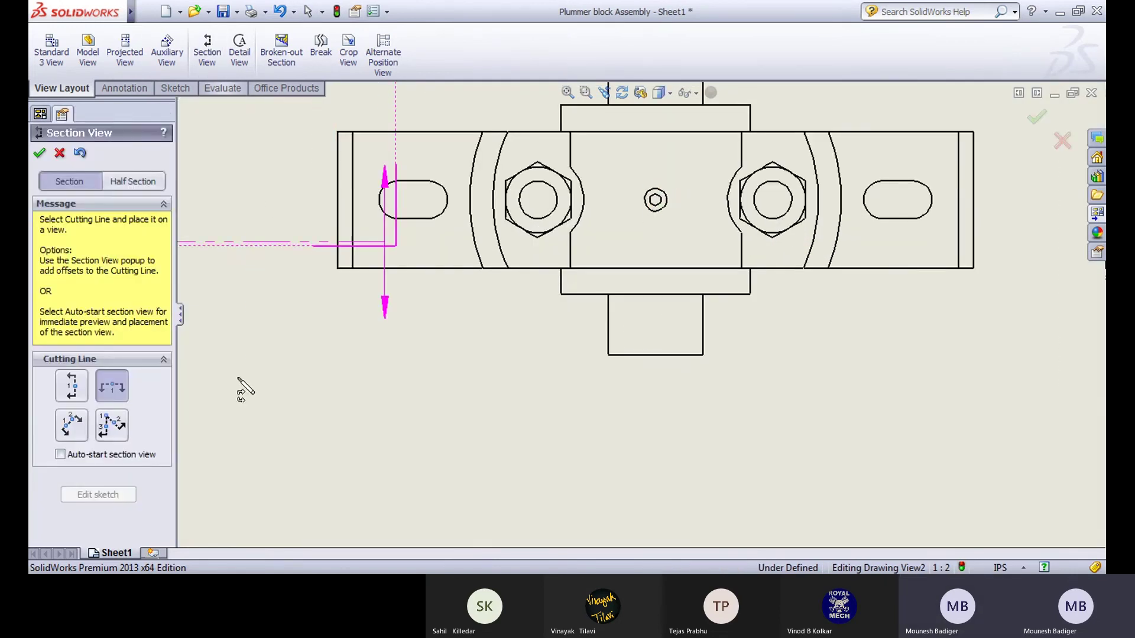
click(110, 431)
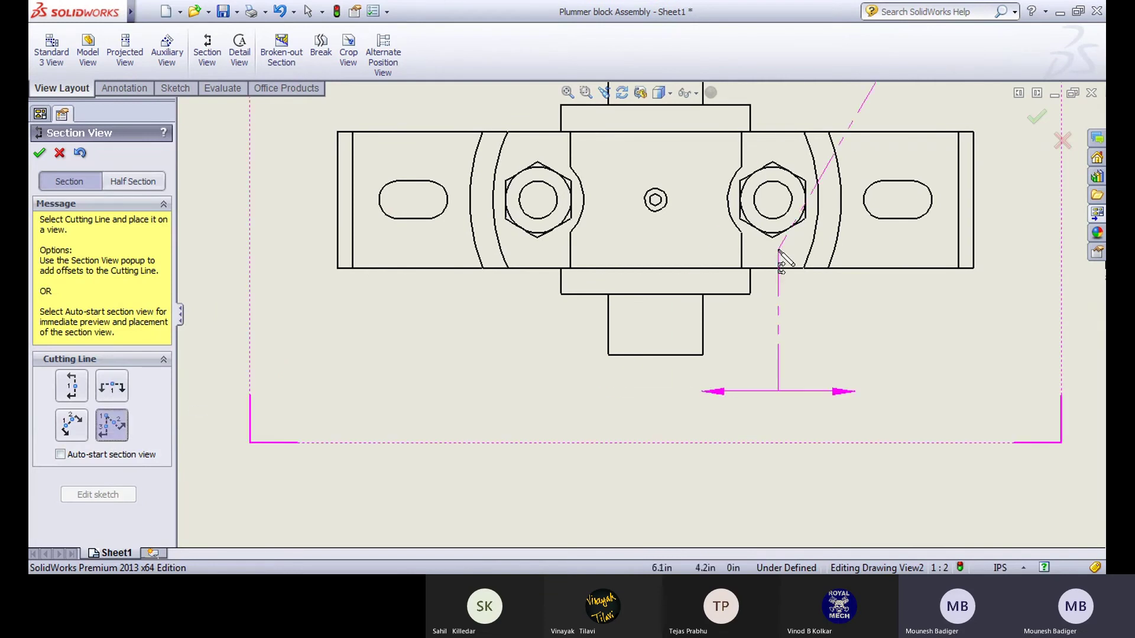
click(655, 200)
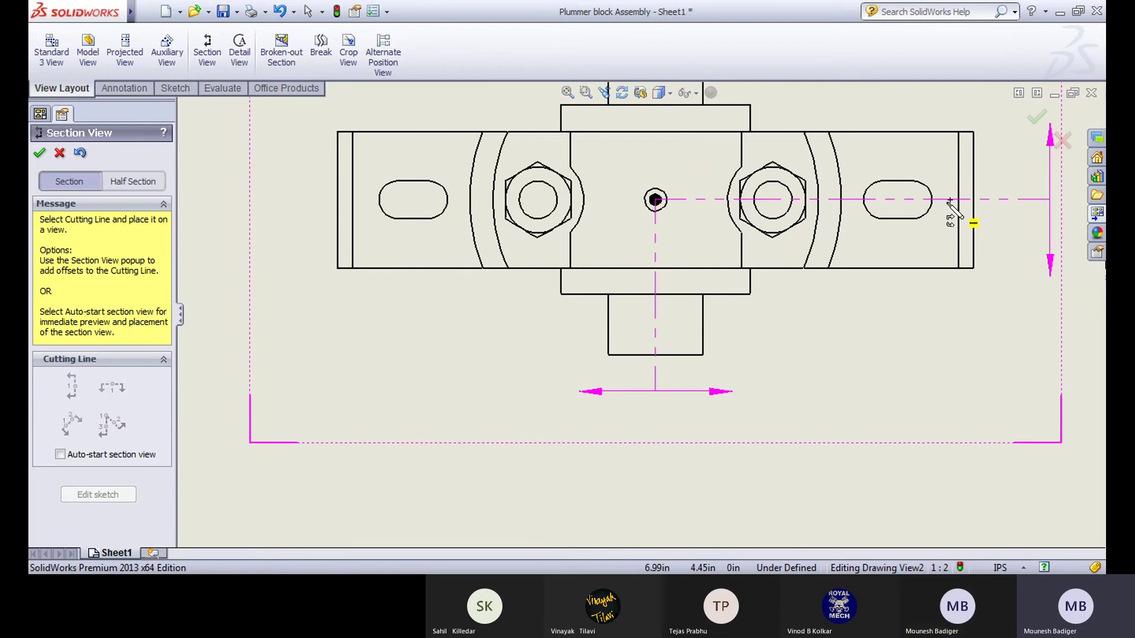
click(916, 201)
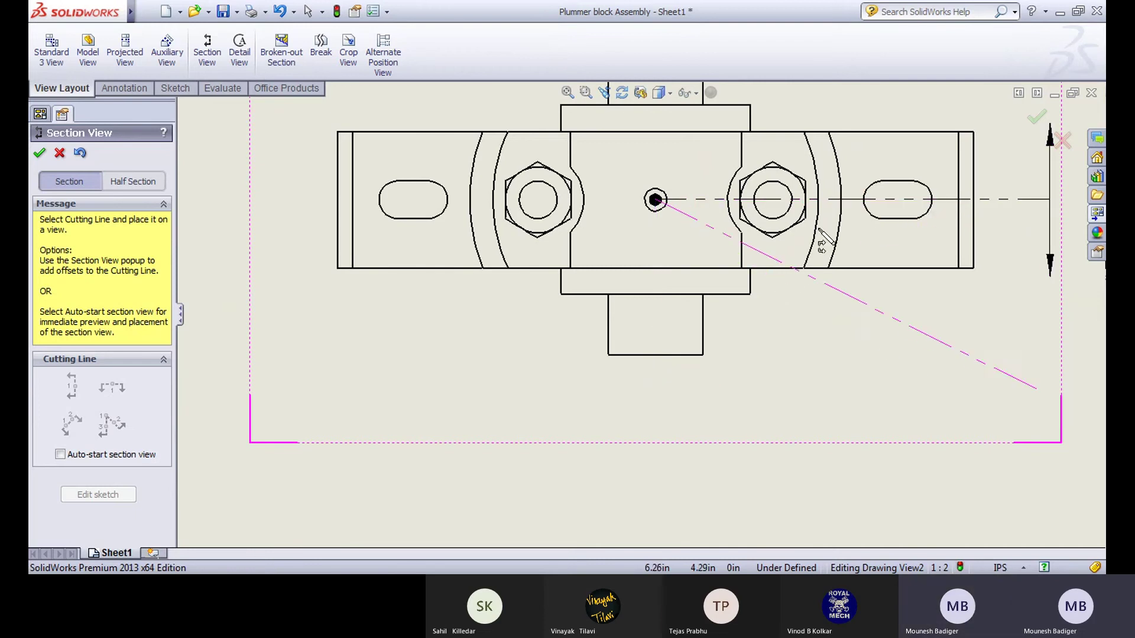
click(975, 201)
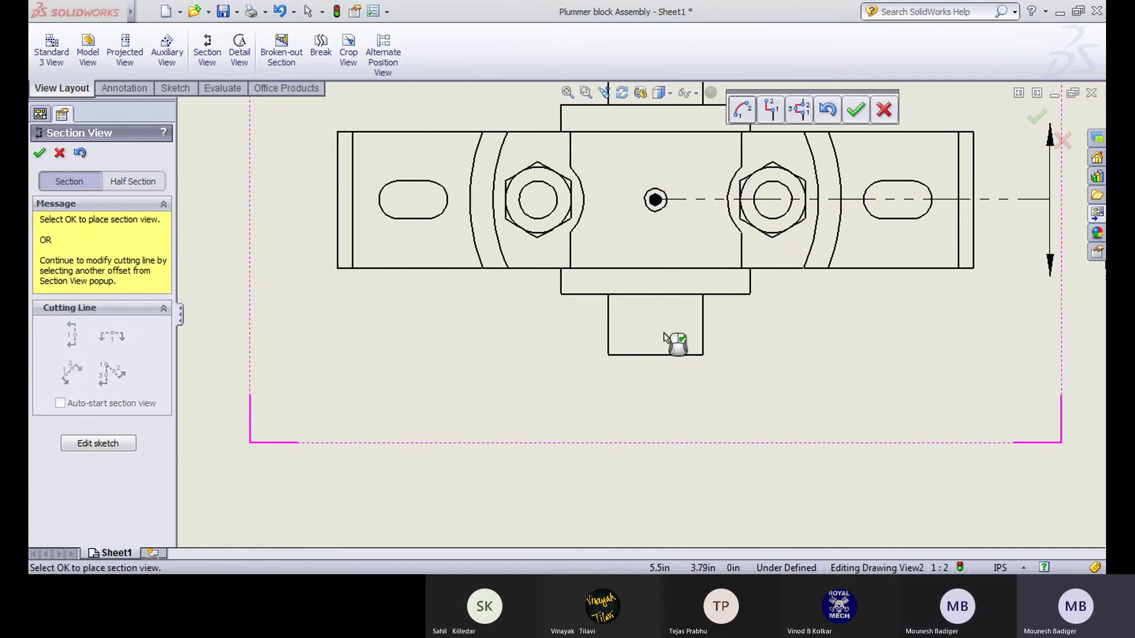
click(855, 110)
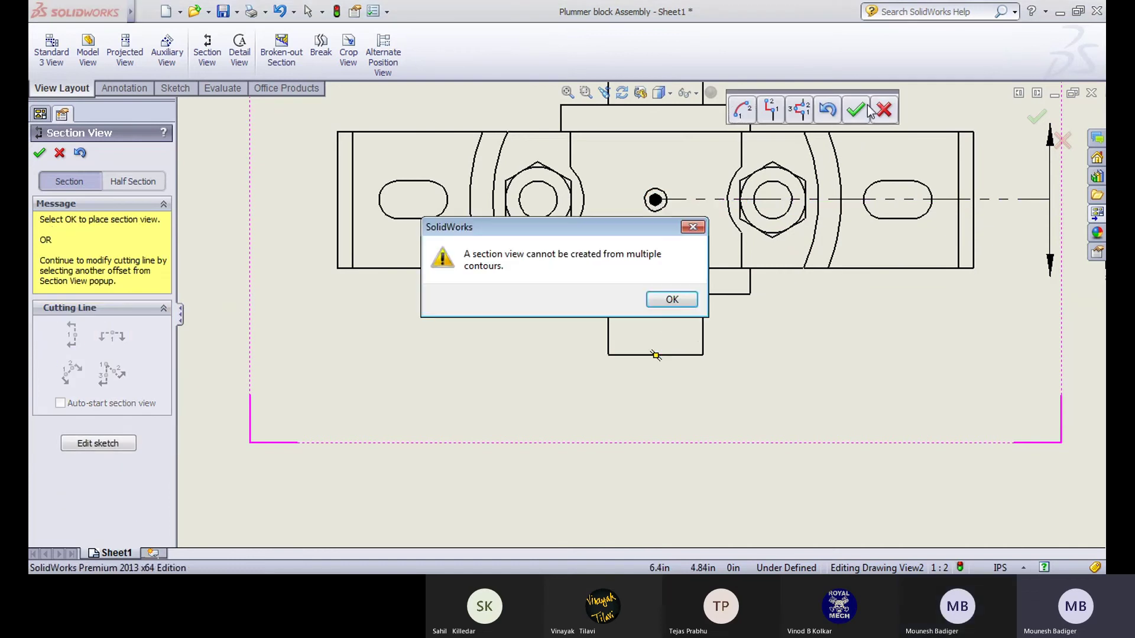
click(668, 299)
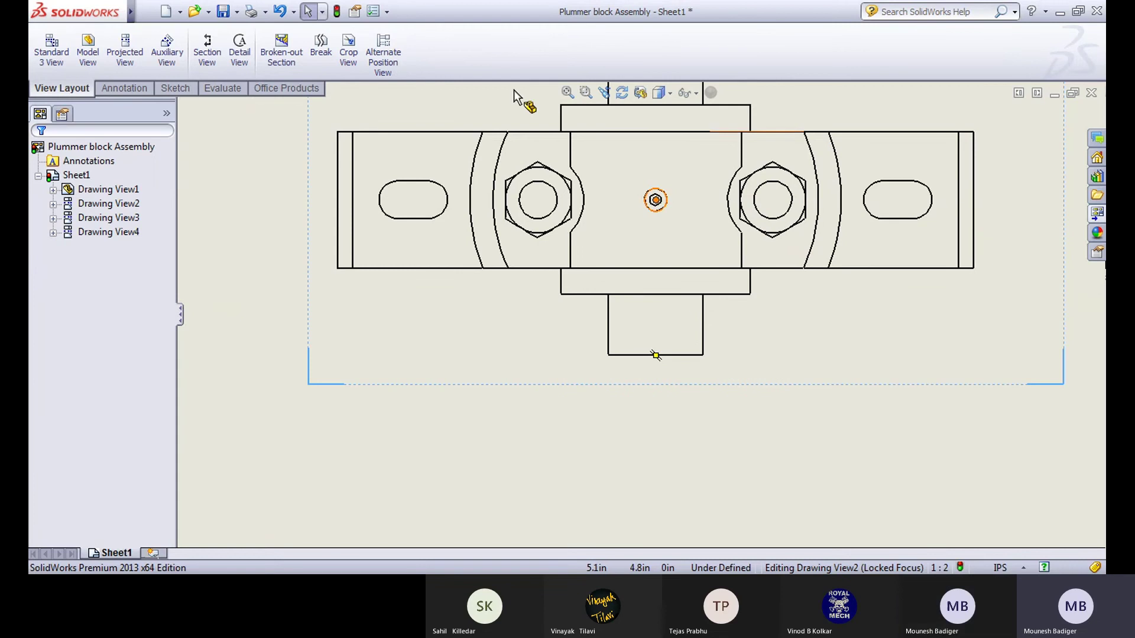
Step: Define an aligned section A-A on the top view from the central hole through the right slot and the lower shaft end, excluding no components
click(218, 48)
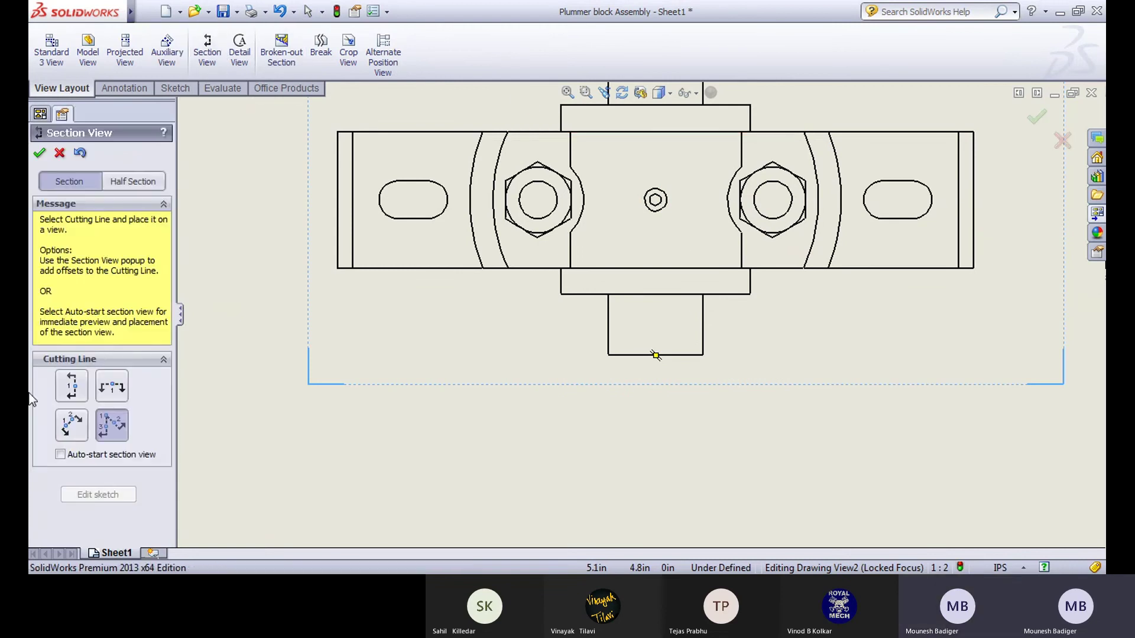
click(100, 428)
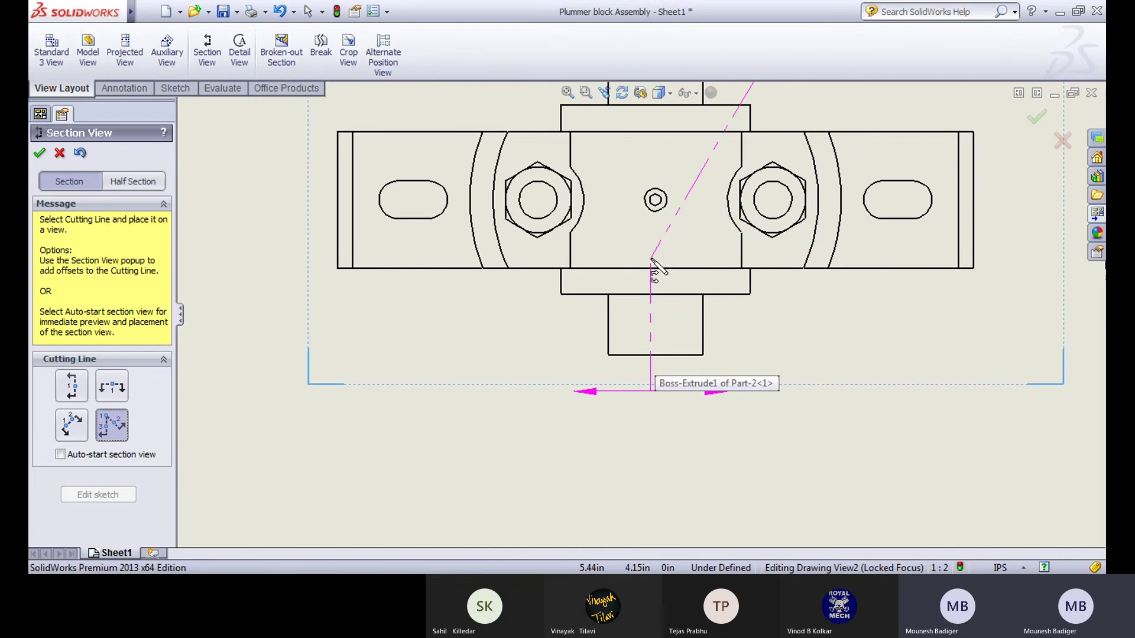
click(656, 200)
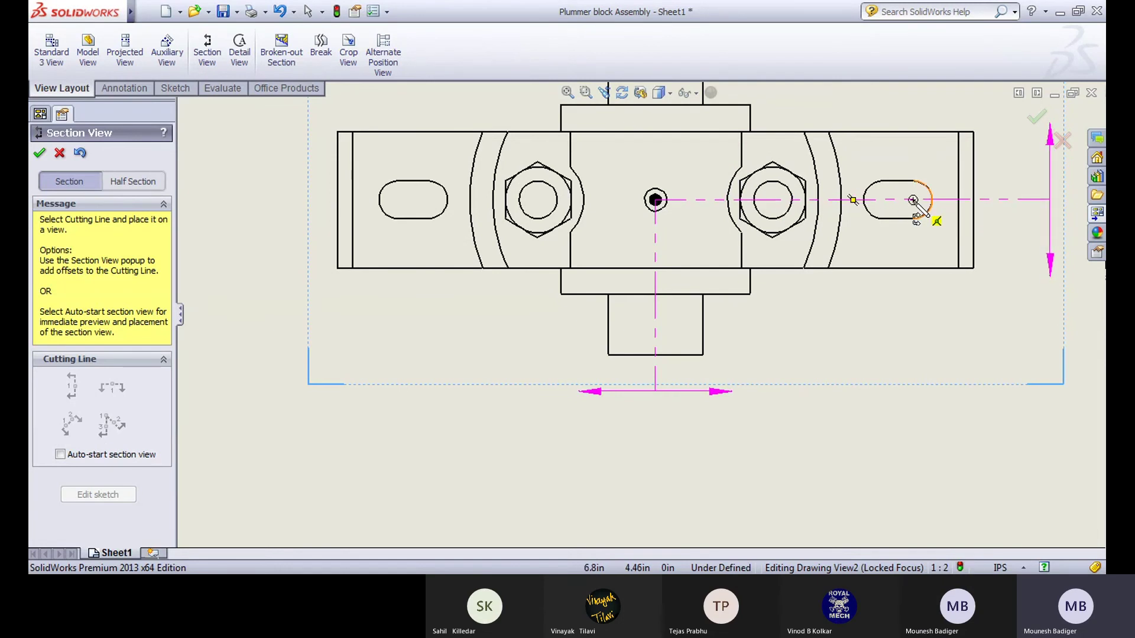
click(913, 199)
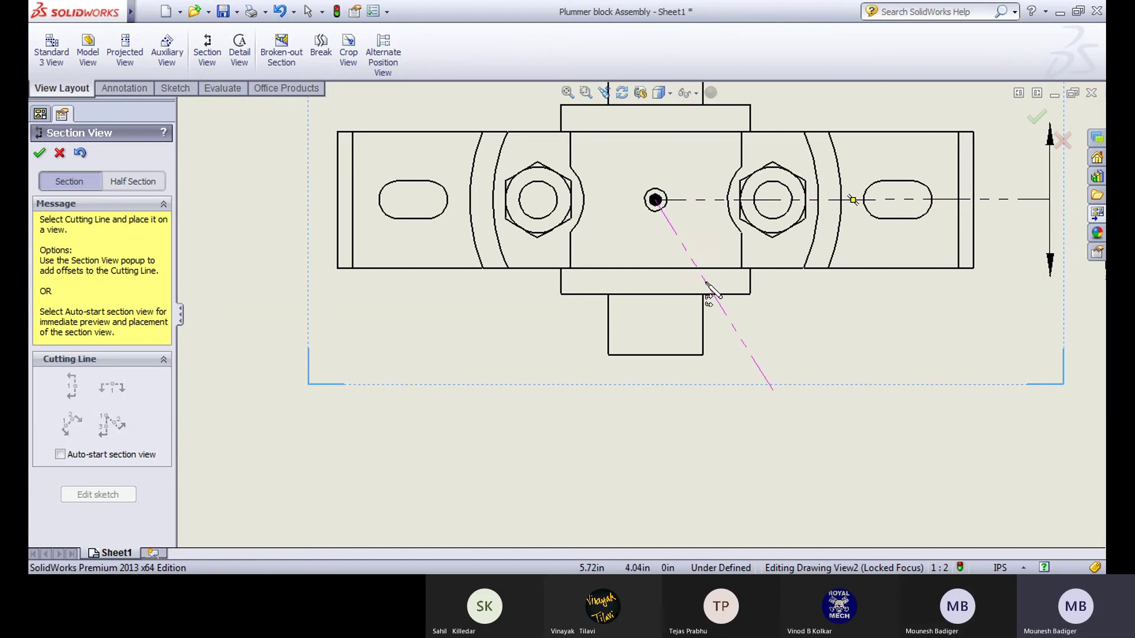
click(655, 356)
click(794, 387)
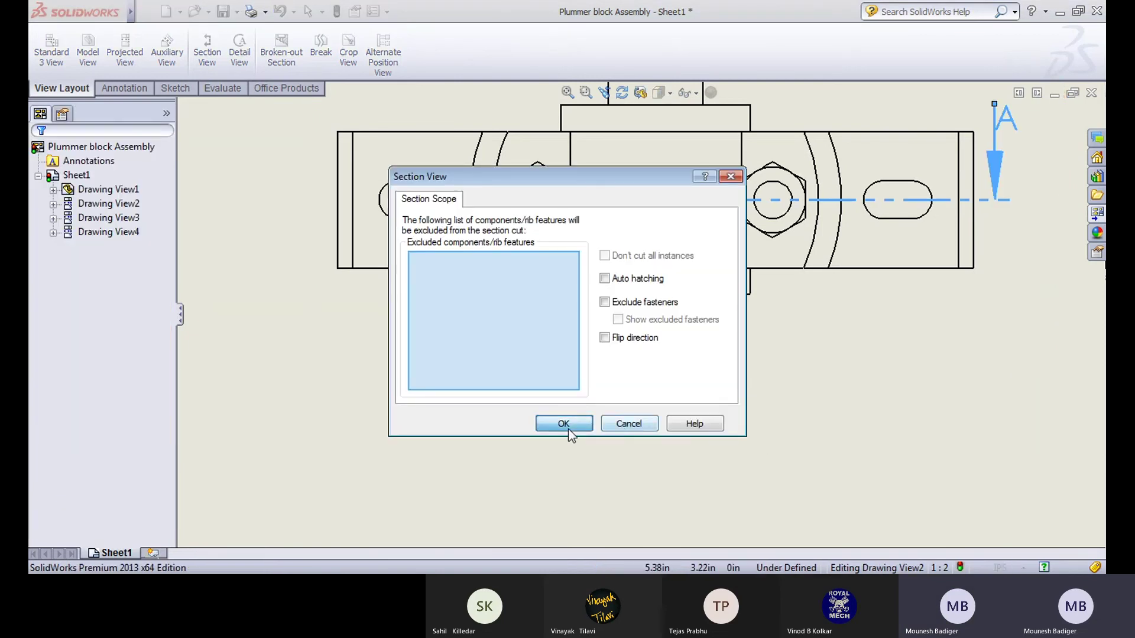
click(565, 424)
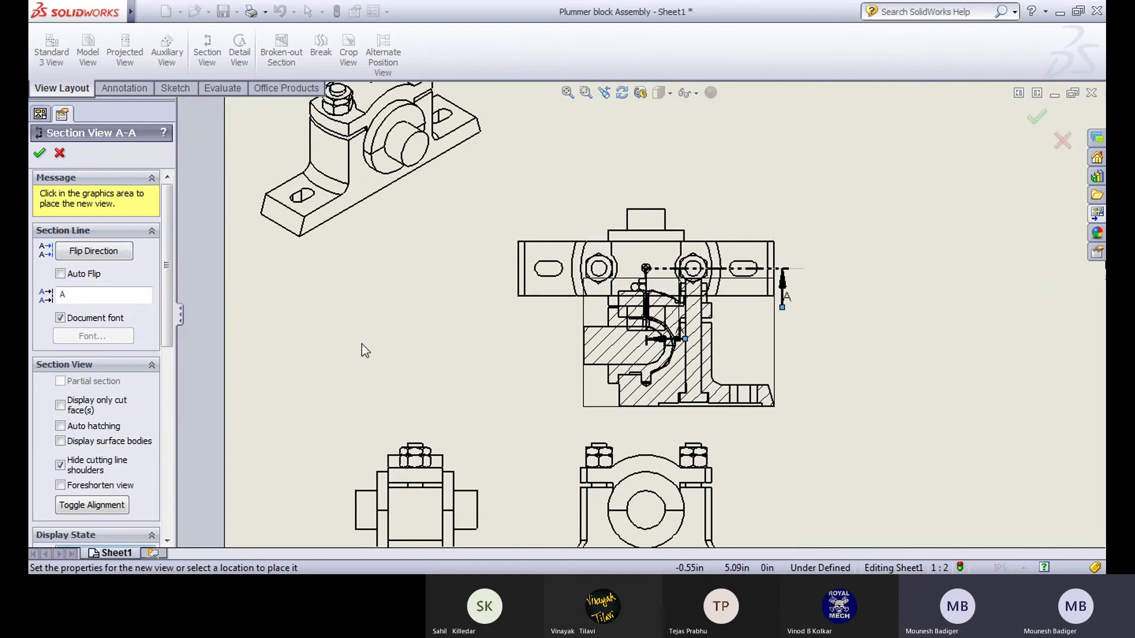
Step: Place section view A-A over the front view and inspect its hatched cut up close
ctrl+middle_drag(696, 478, 697, 342)
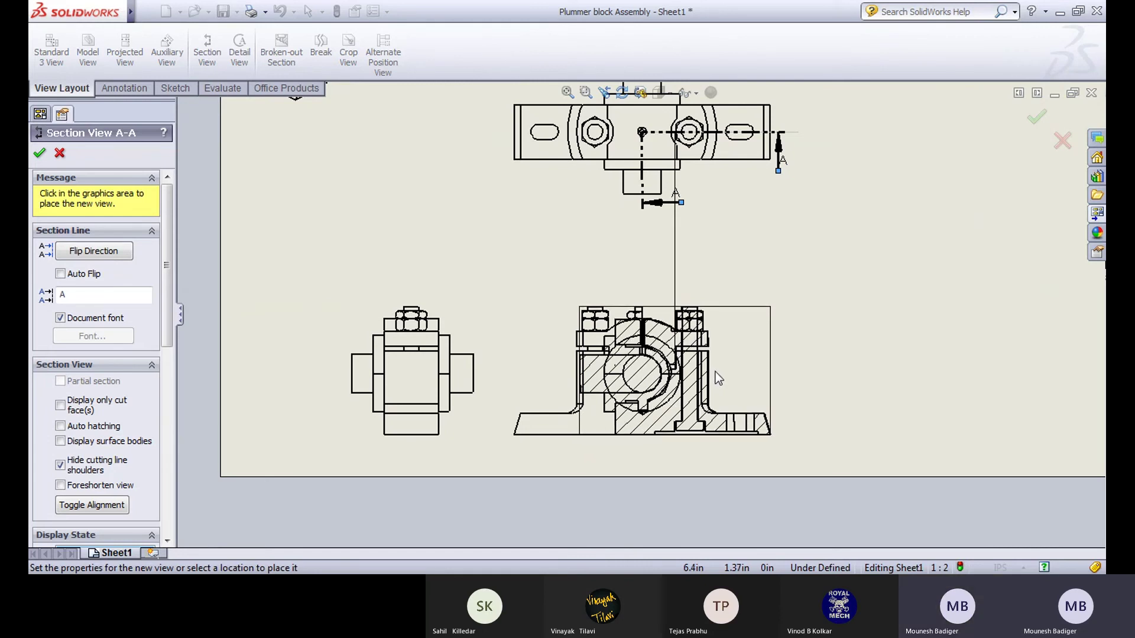
click(716, 371)
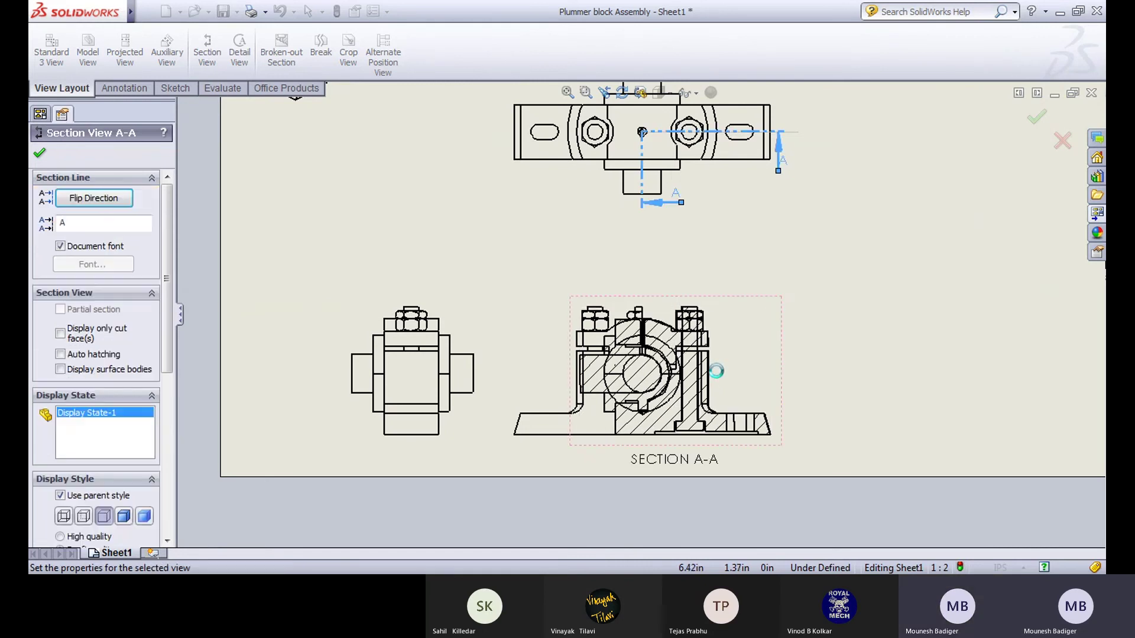
click(834, 349)
scroll(735, 393, down, 5)
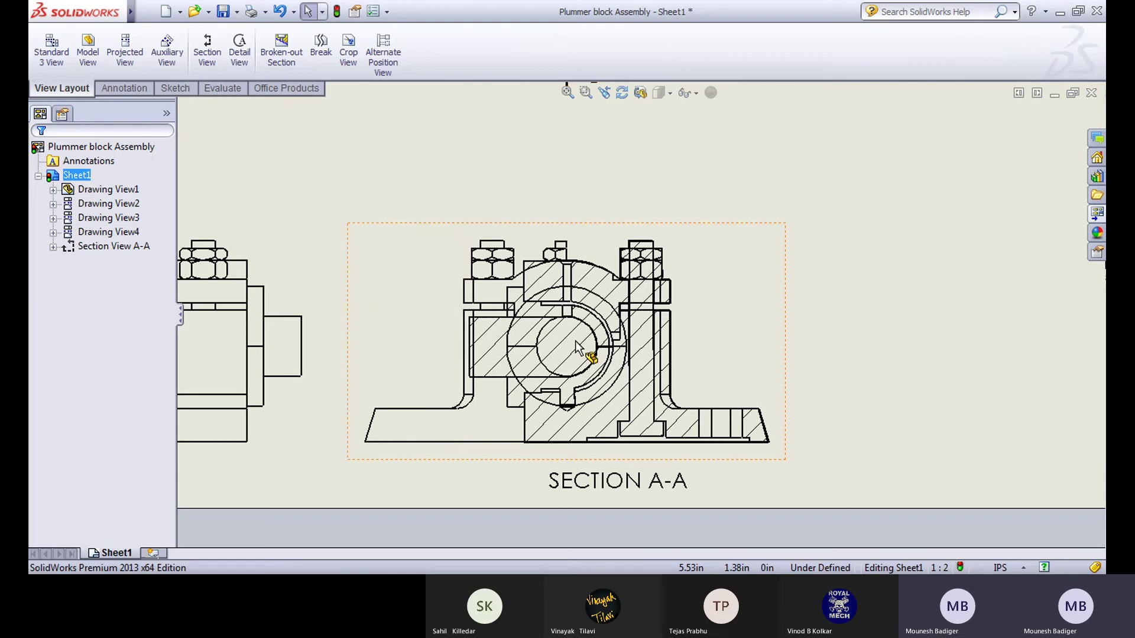
scroll(576, 349, down, 2)
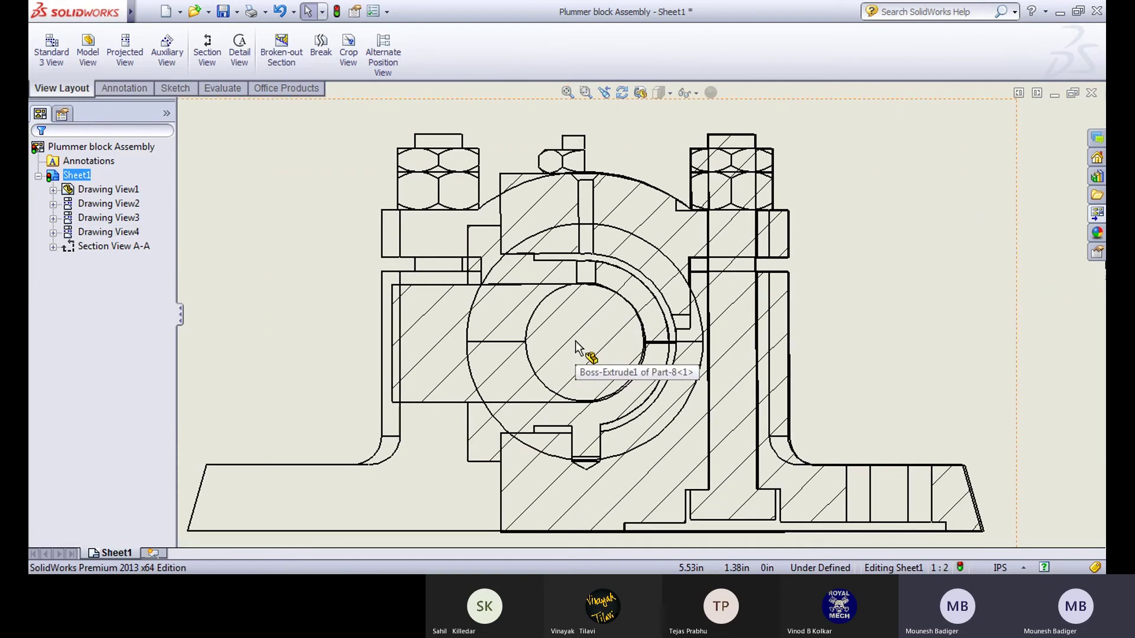
scroll(578, 421, up, 3)
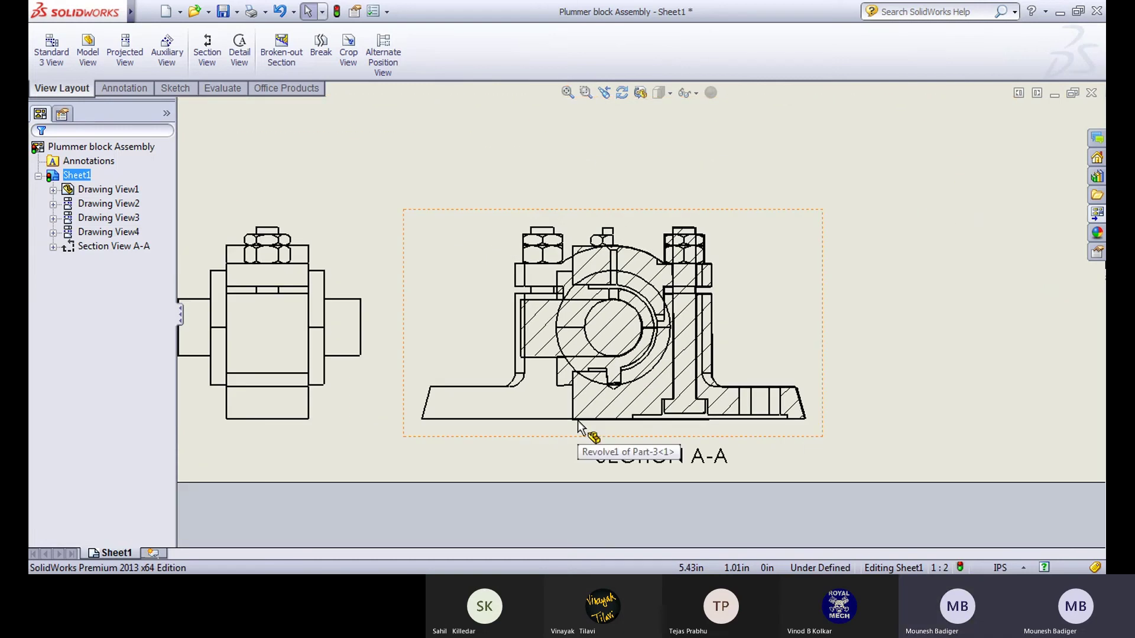
Step: Undo the creation of section view A-A
key(ctrl+z)
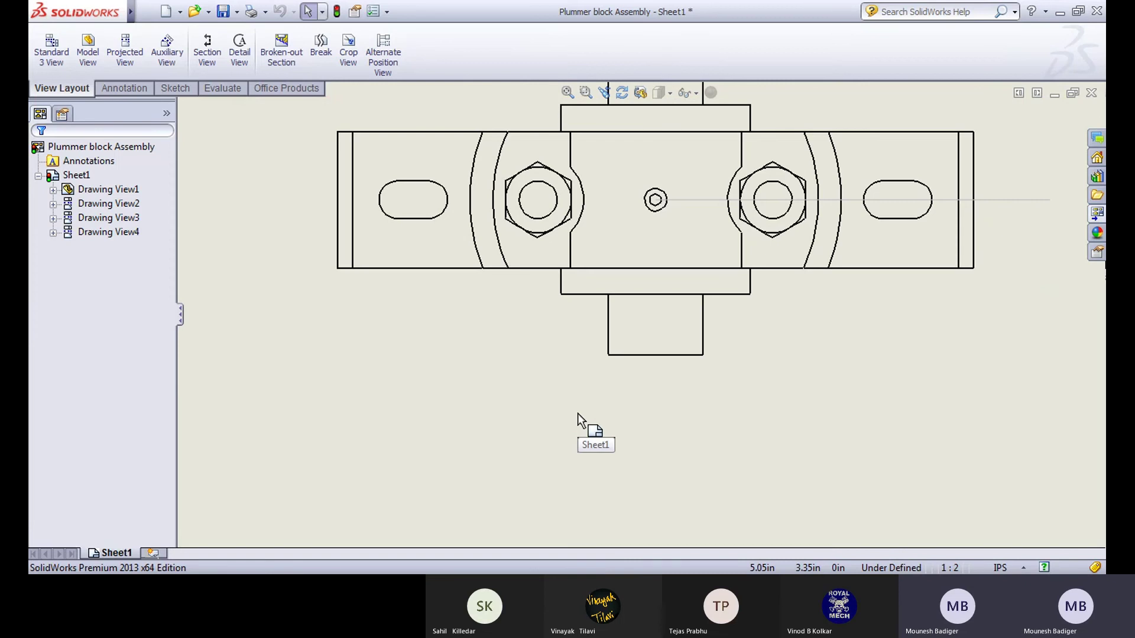
key(f)
scroll(619, 497, down, 1)
scroll(620, 487, up, 1)
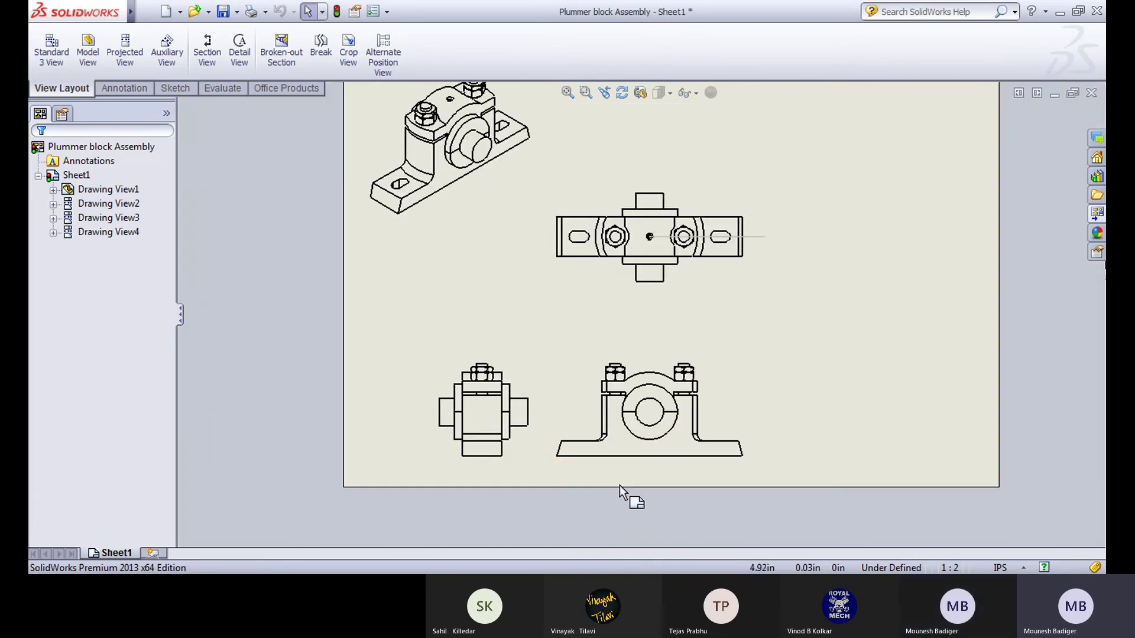
Step: Try to create an aligned section on the front view, pivoting at the bore centre with one horizontal and one vertical leg, excluding no components
click(207, 48)
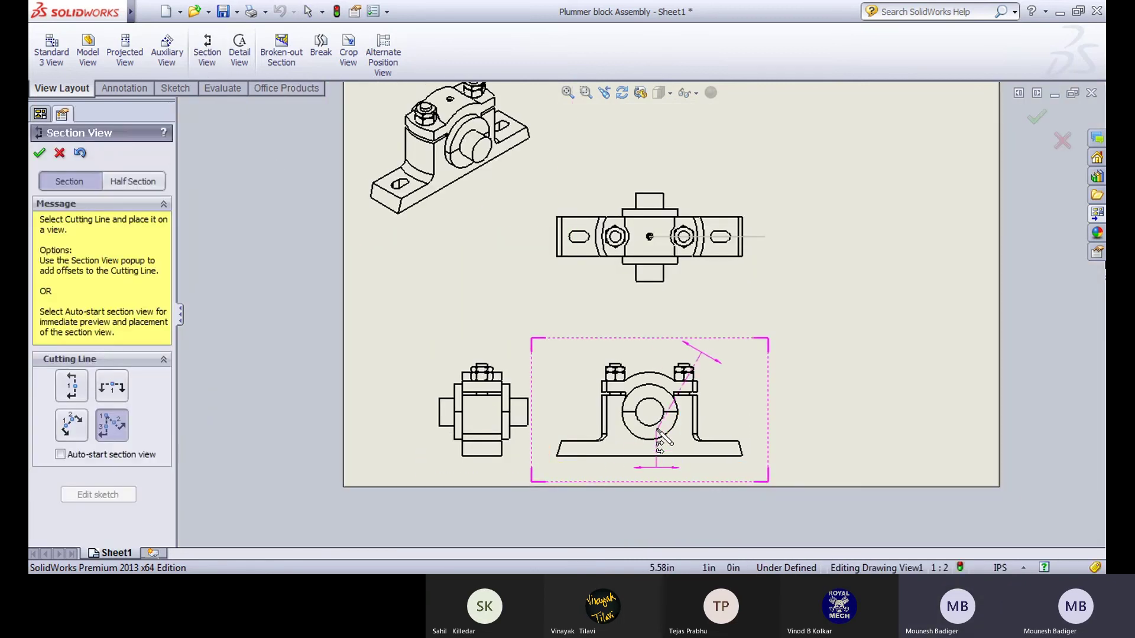
scroll(667, 411, down, 1)
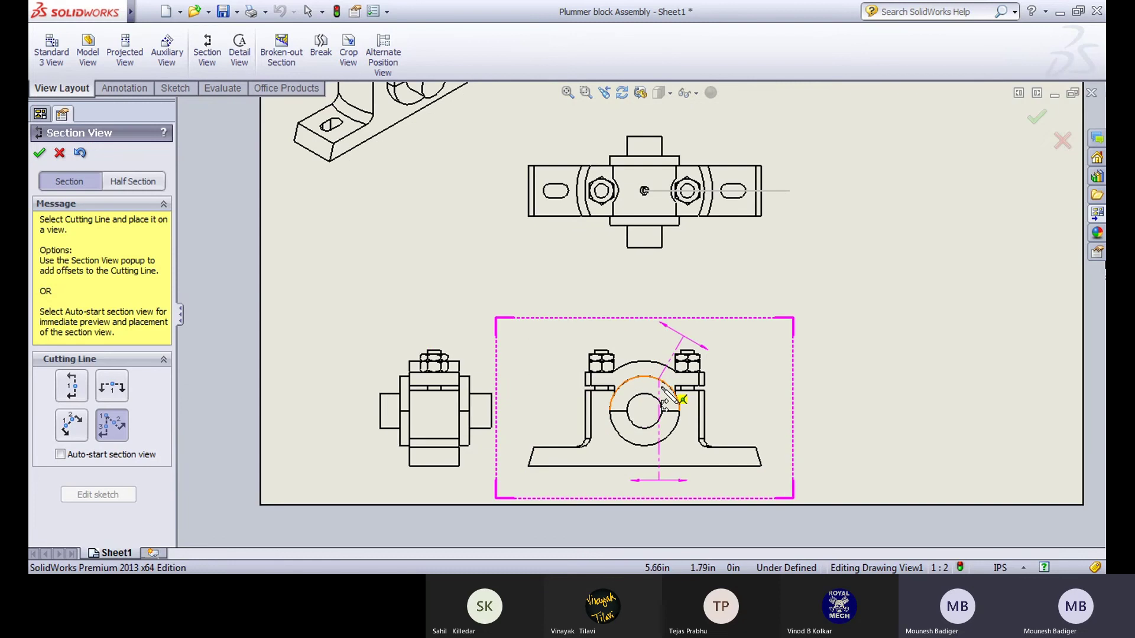
scroll(663, 394, down, 3)
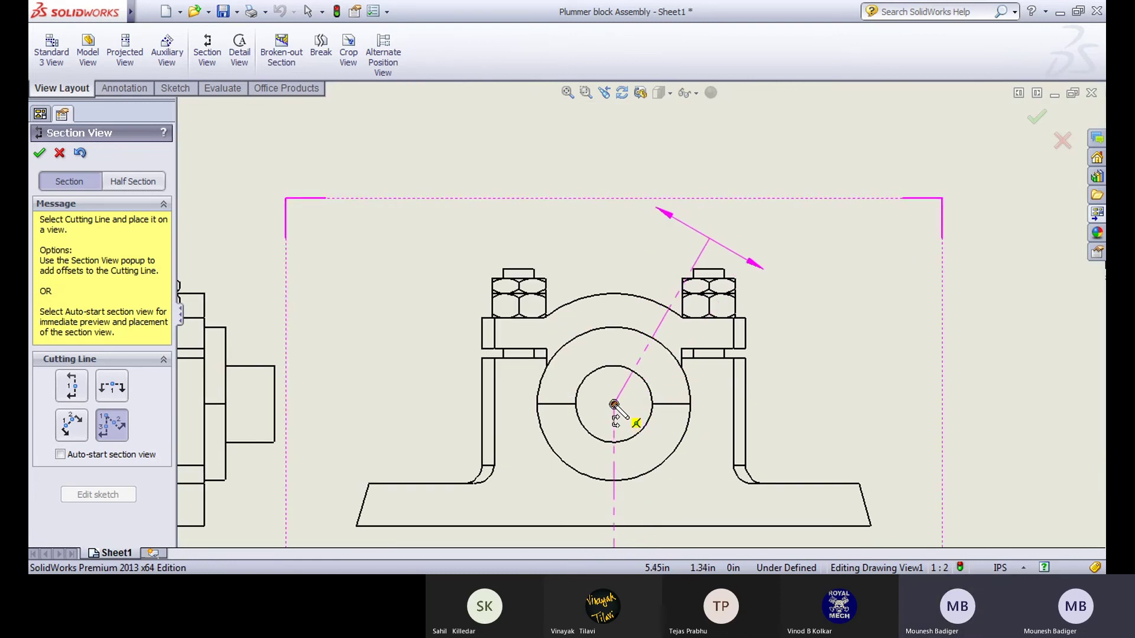
click(615, 404)
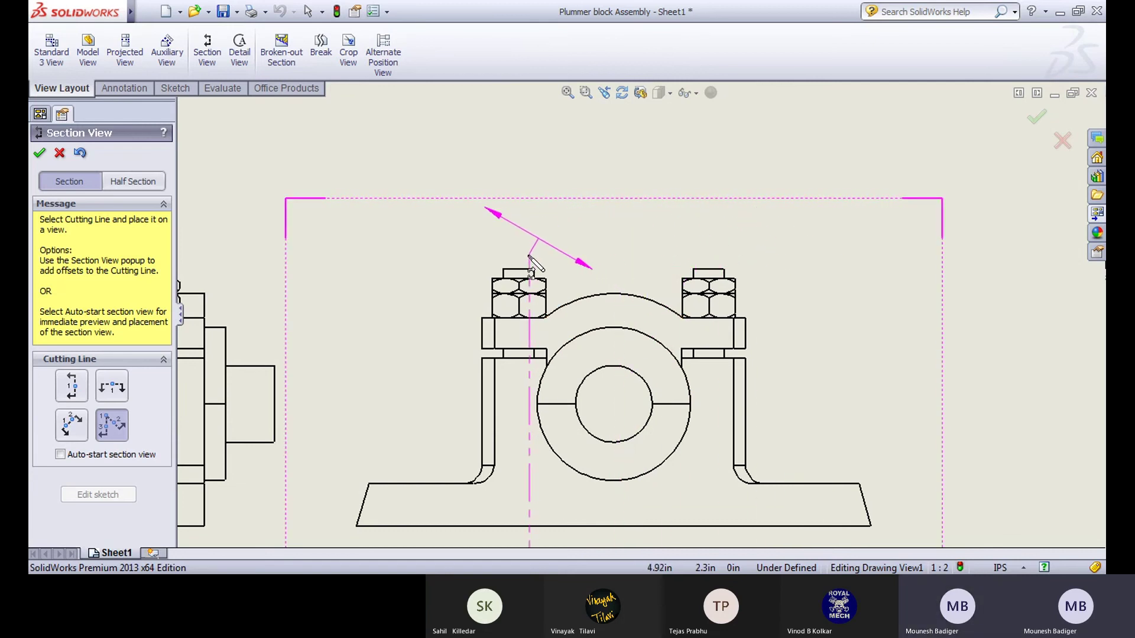
click(614, 405)
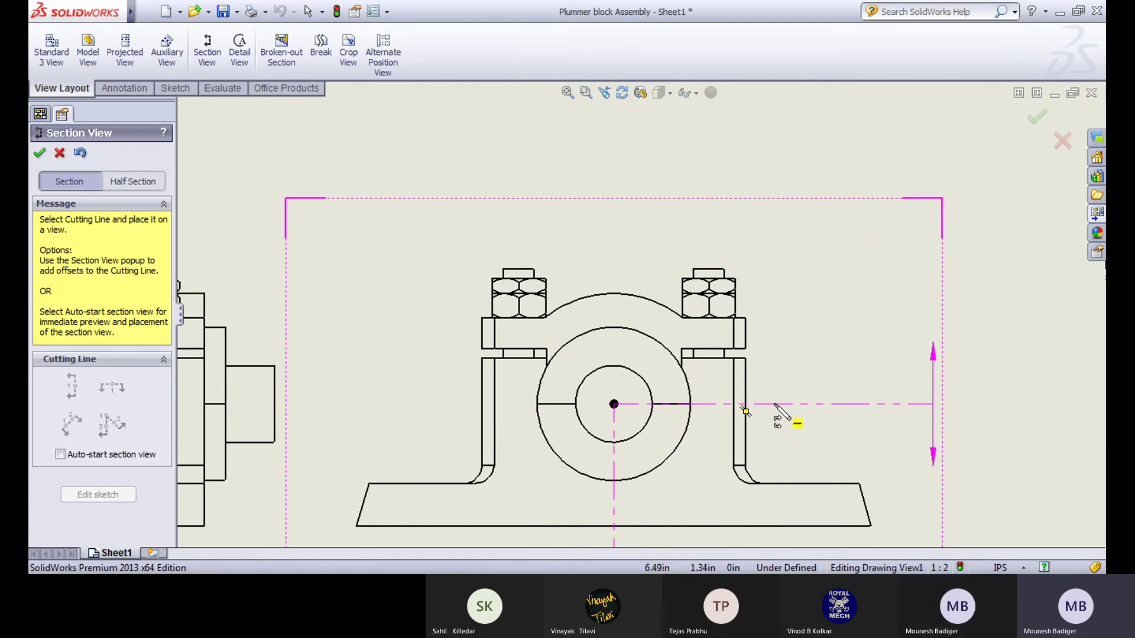
key(z)
key(z)
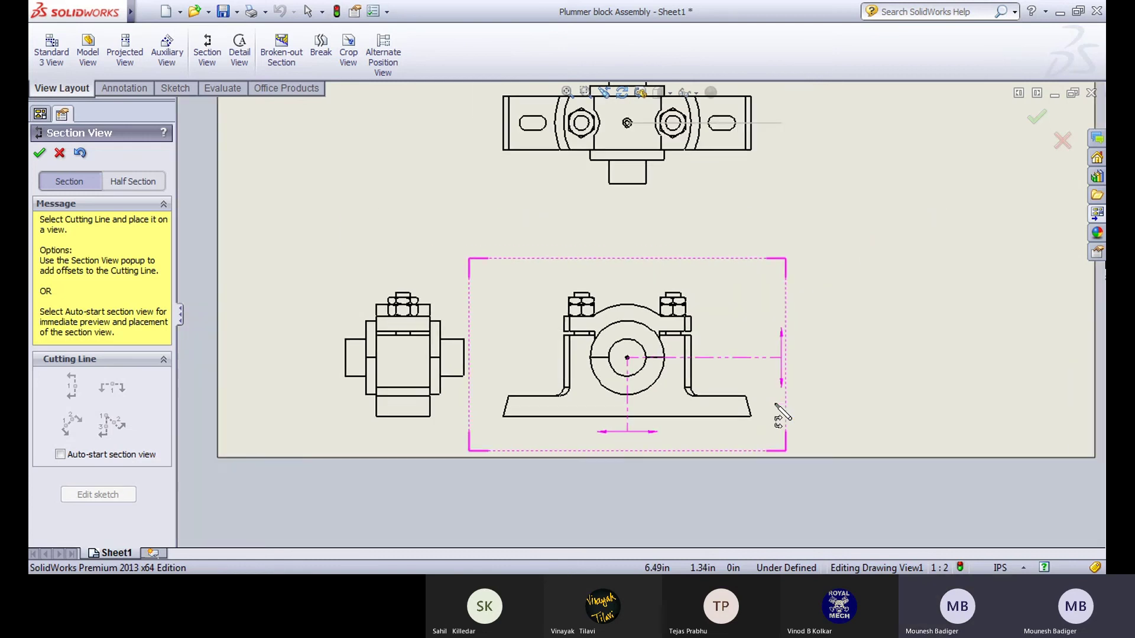
click(781, 414)
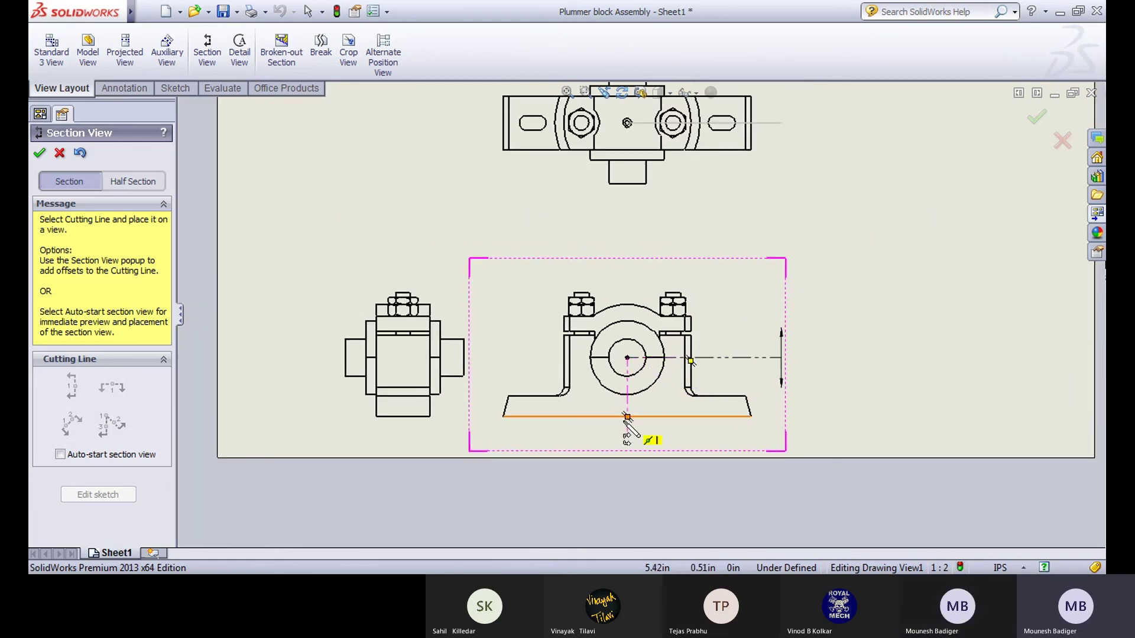
click(628, 417)
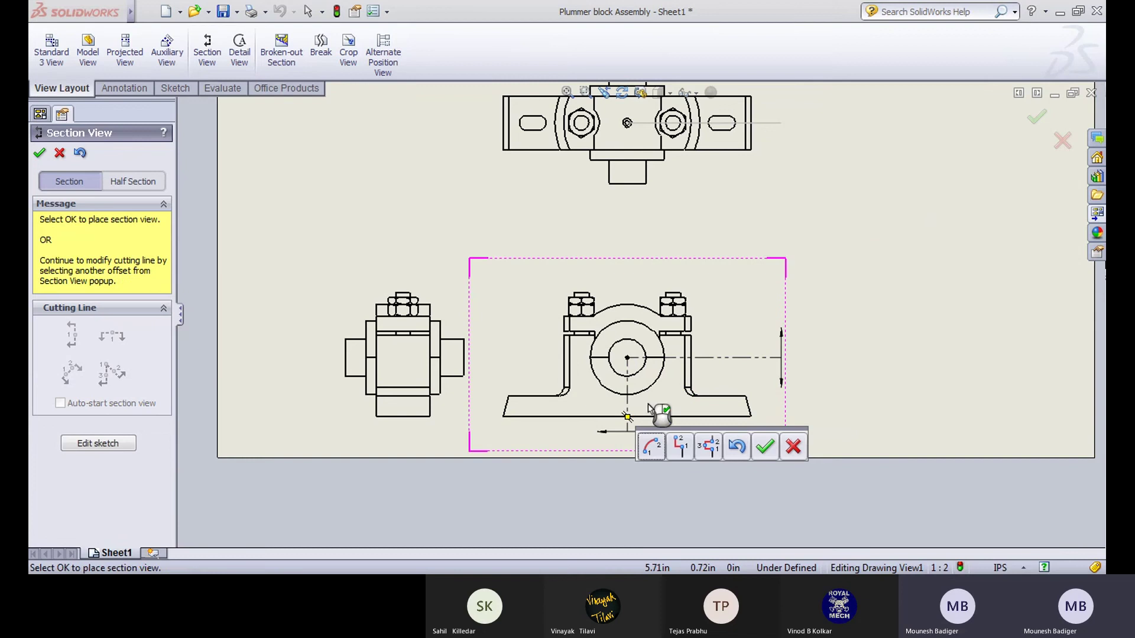
click(764, 446)
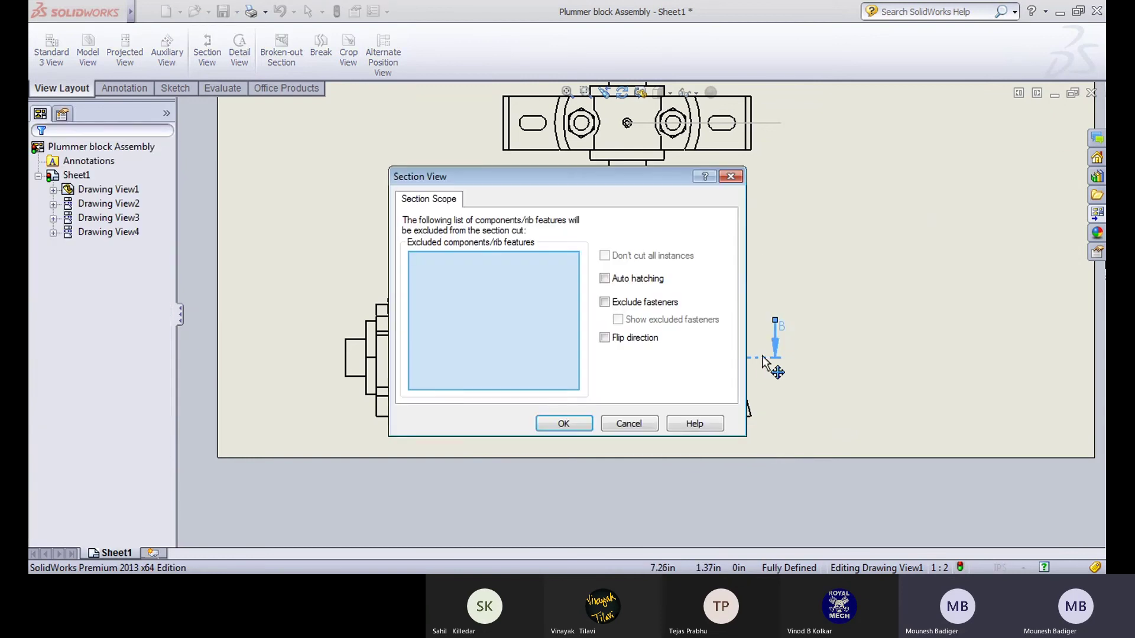
click(572, 431)
click(686, 331)
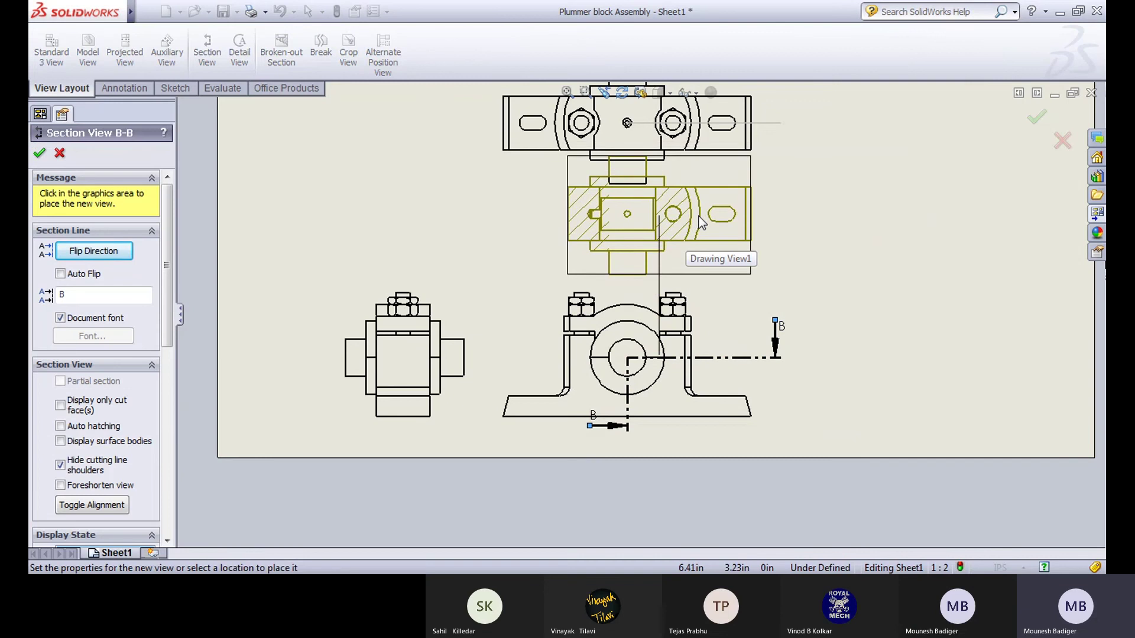
key(Escape)
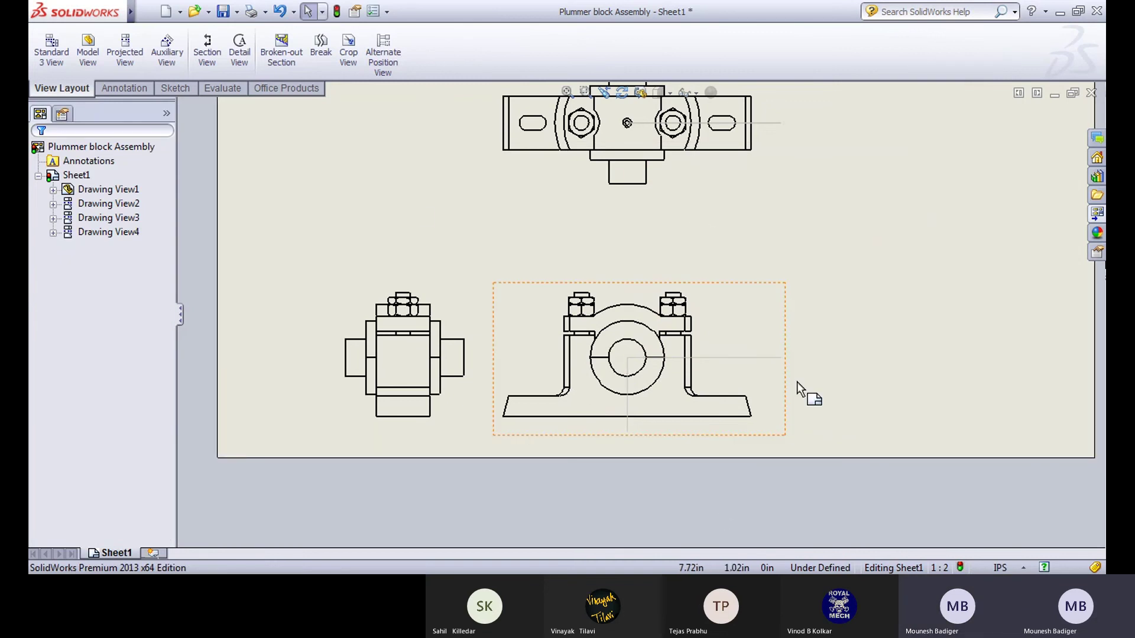
click(877, 378)
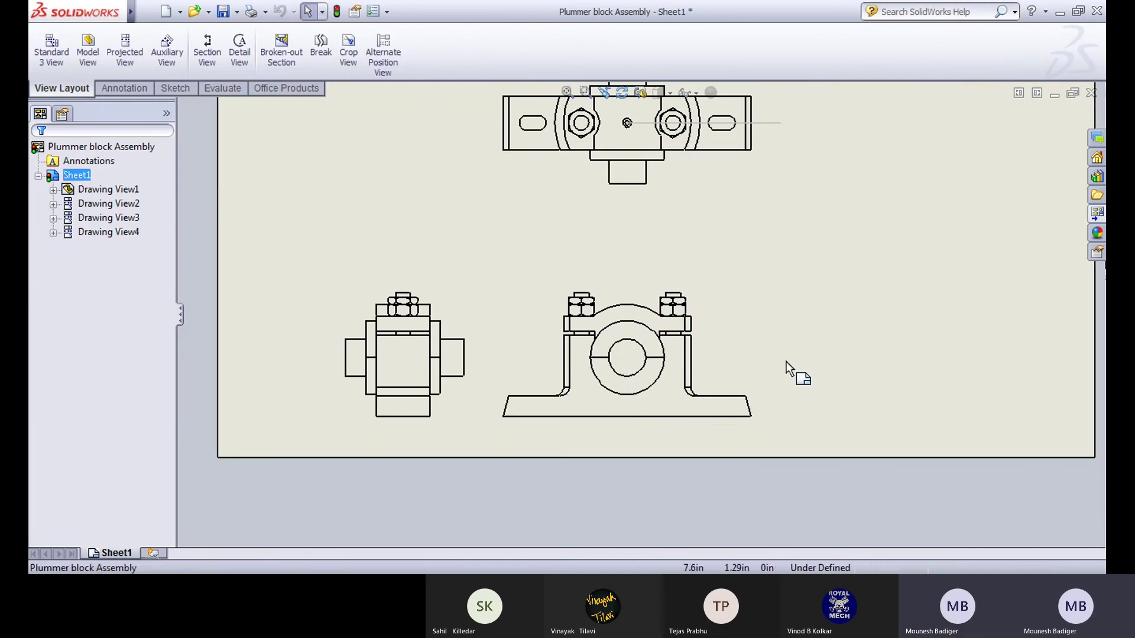
Step: Delete the leftover horizontal sketch line running from the central hole in the top view
scroll(469, 385, down, 3)
scroll(601, 228, up, 2)
scroll(619, 214, down, 2)
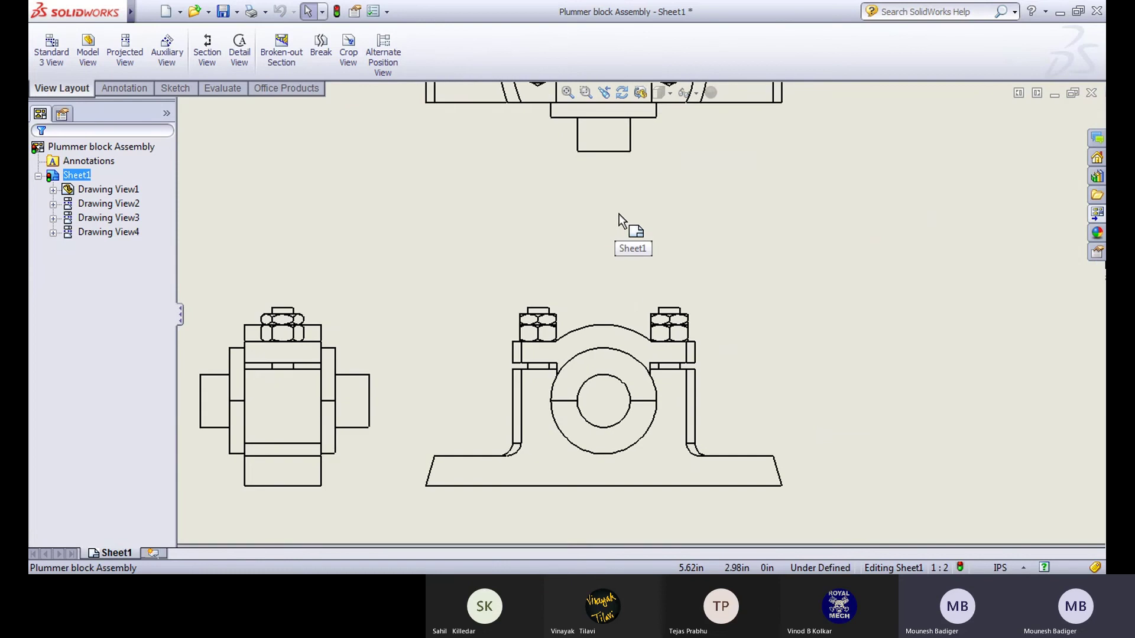
scroll(619, 214, up, 4)
scroll(643, 296, down, 5)
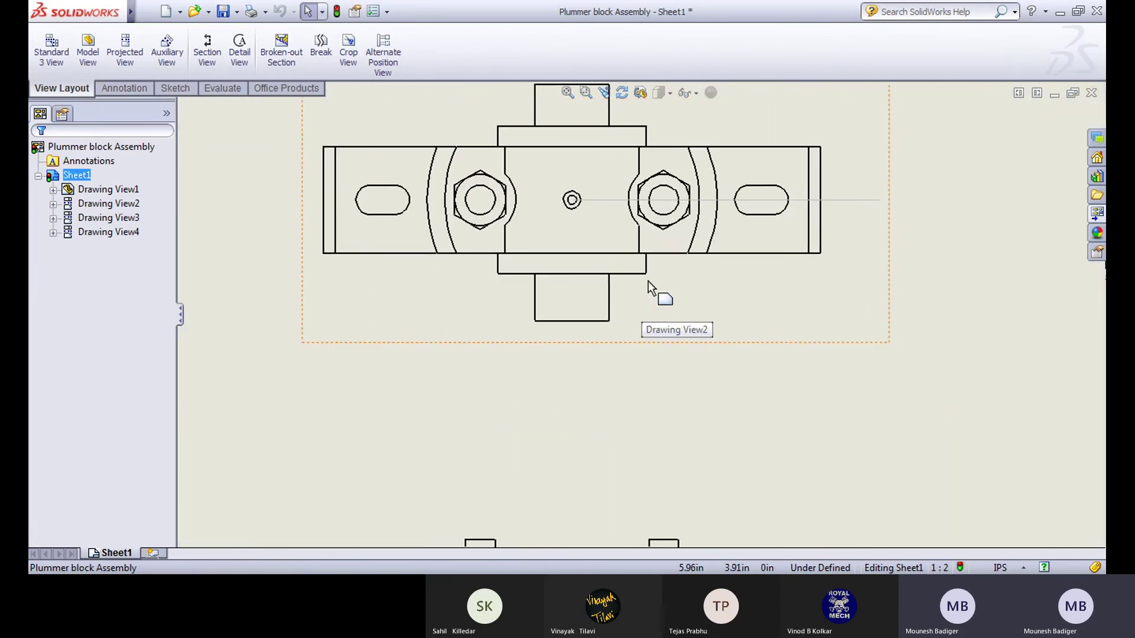
click(587, 263)
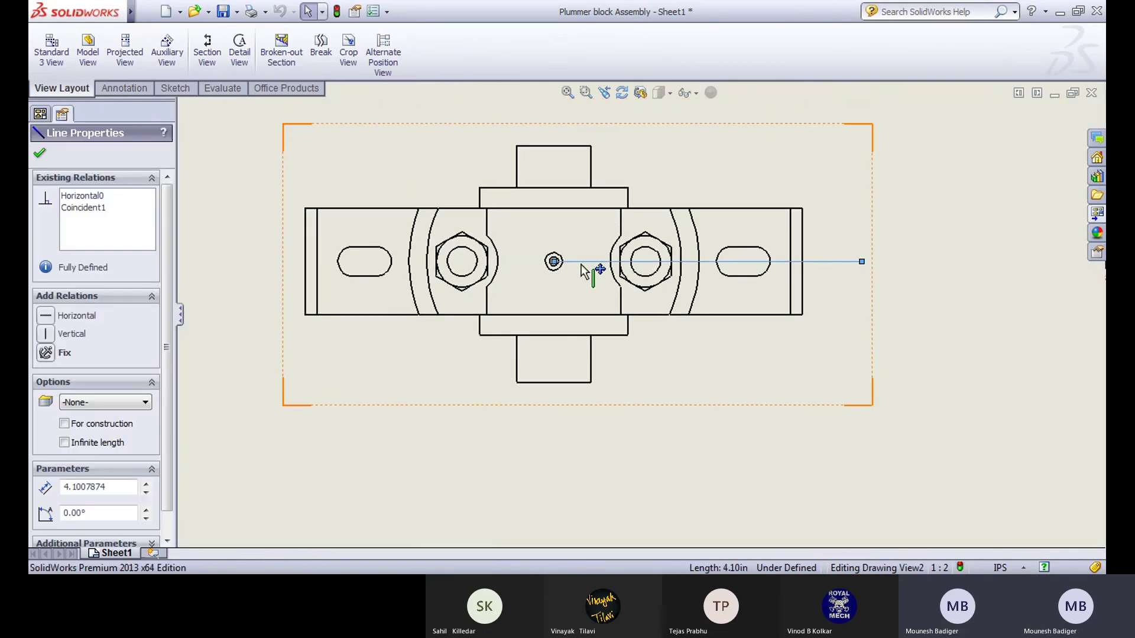
key(Escape)
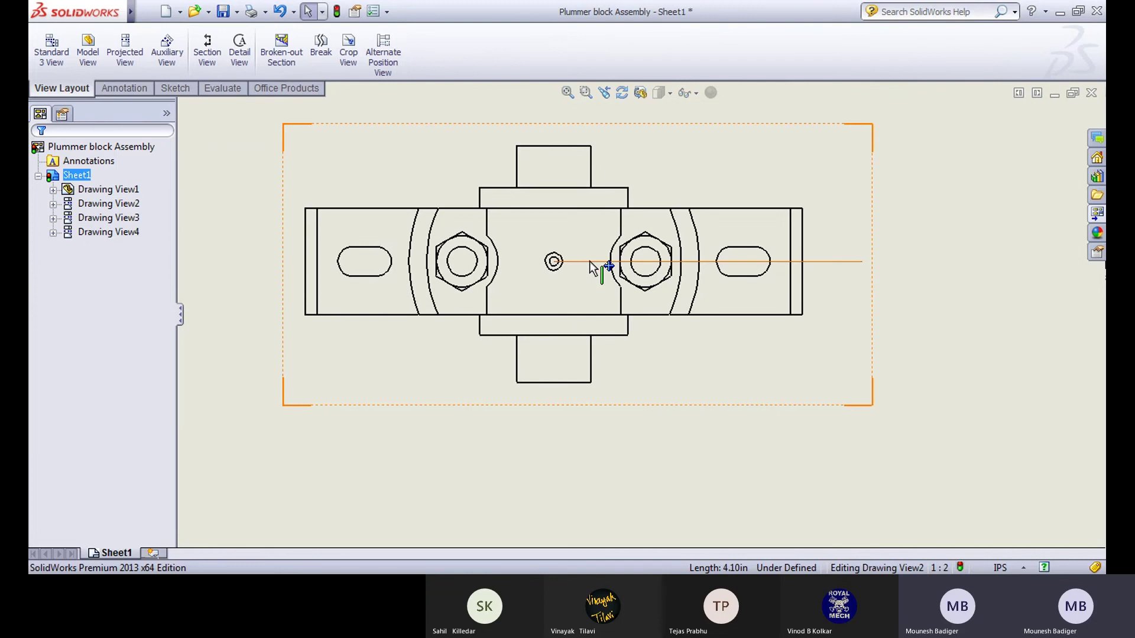
click(590, 261)
key(Delete)
Step: Define a straight section on the top view with an auxiliary cutting line running horizontally through the central hole, excluding no components
click(207, 50)
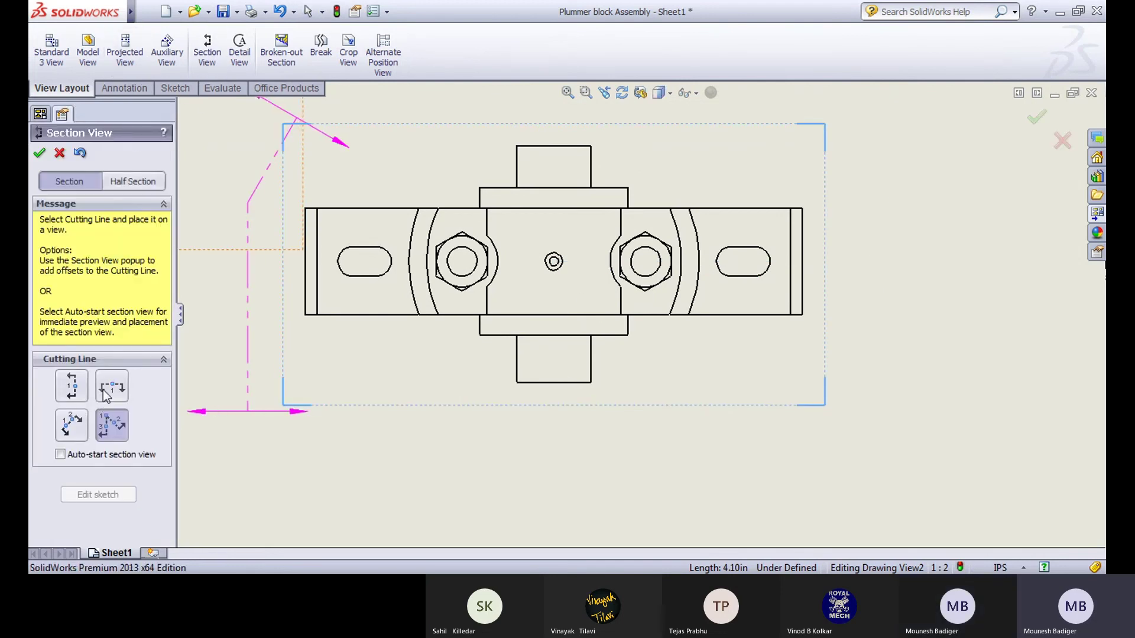
click(103, 389)
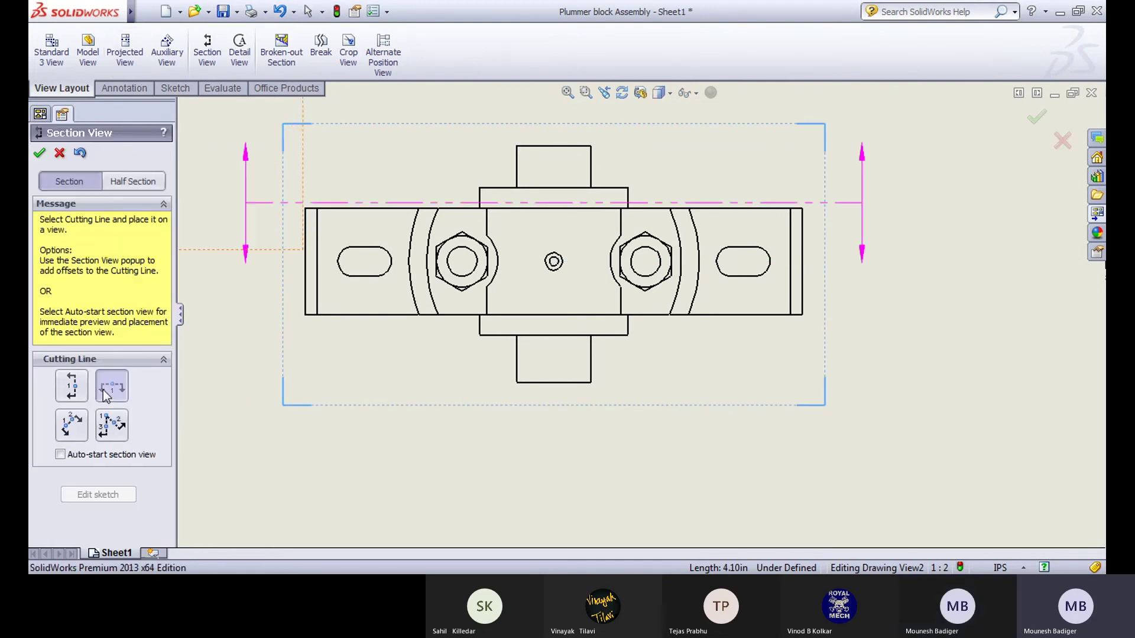
click(72, 425)
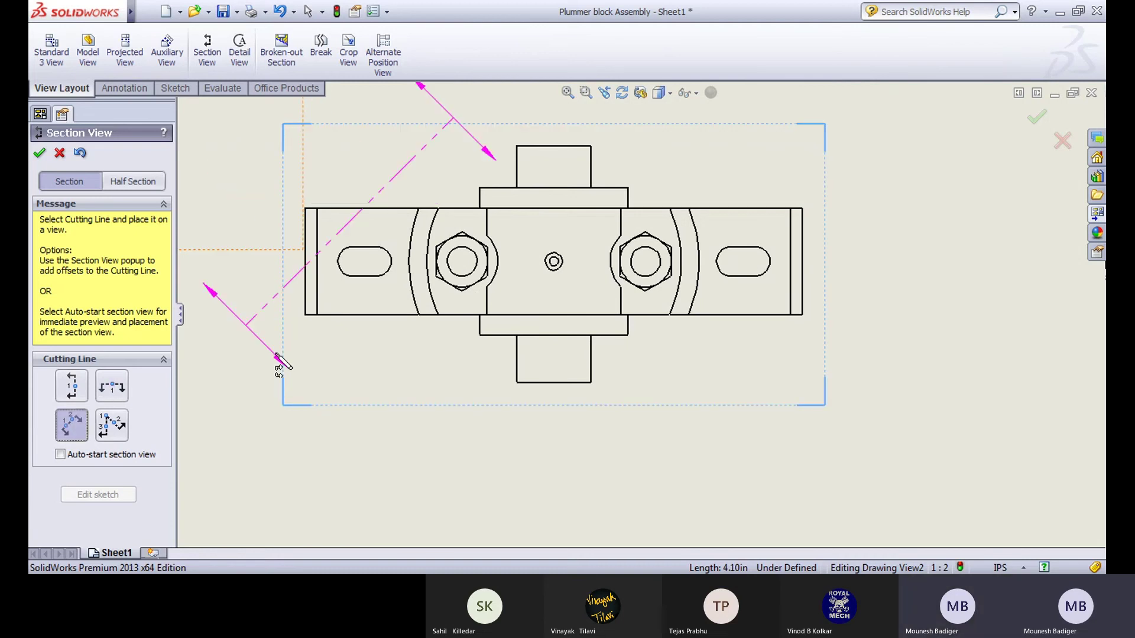
click(554, 262)
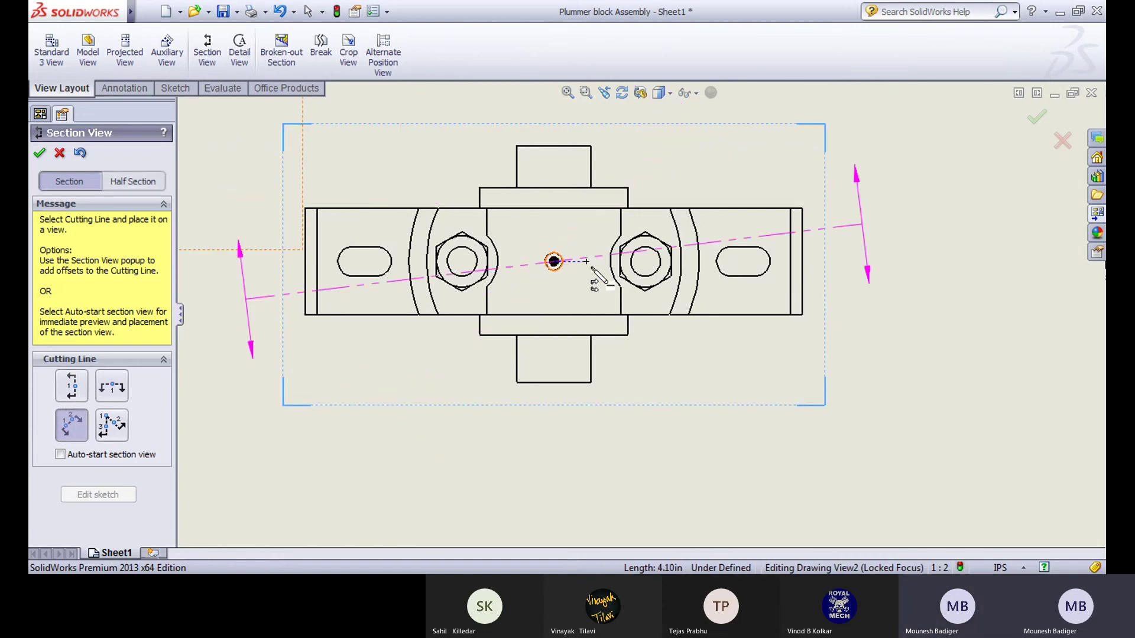
click(833, 261)
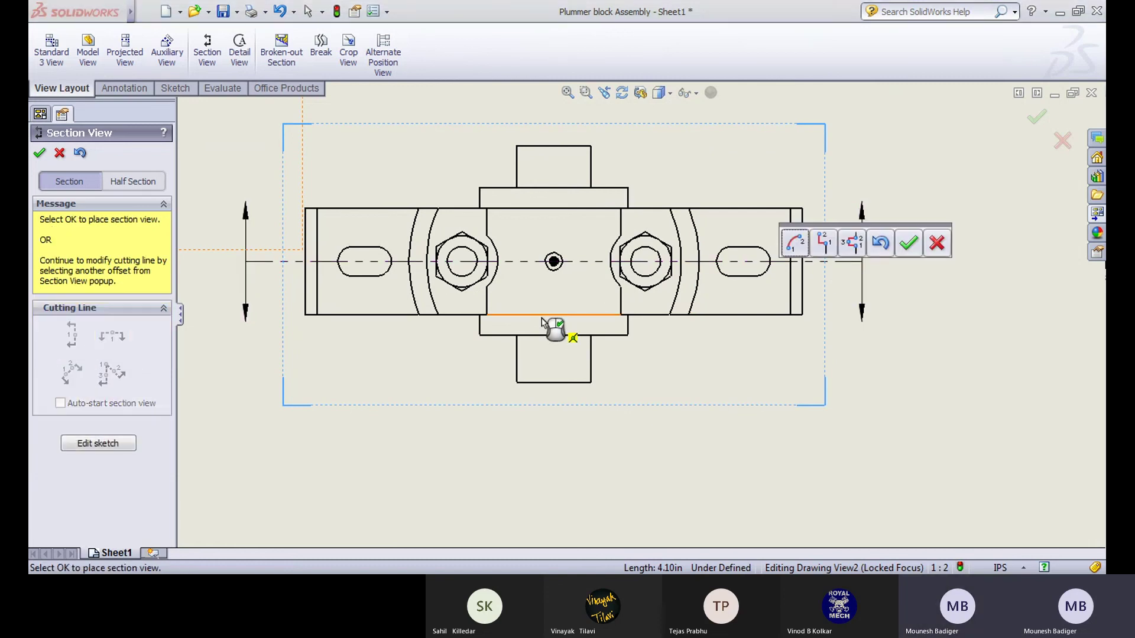
click(904, 244)
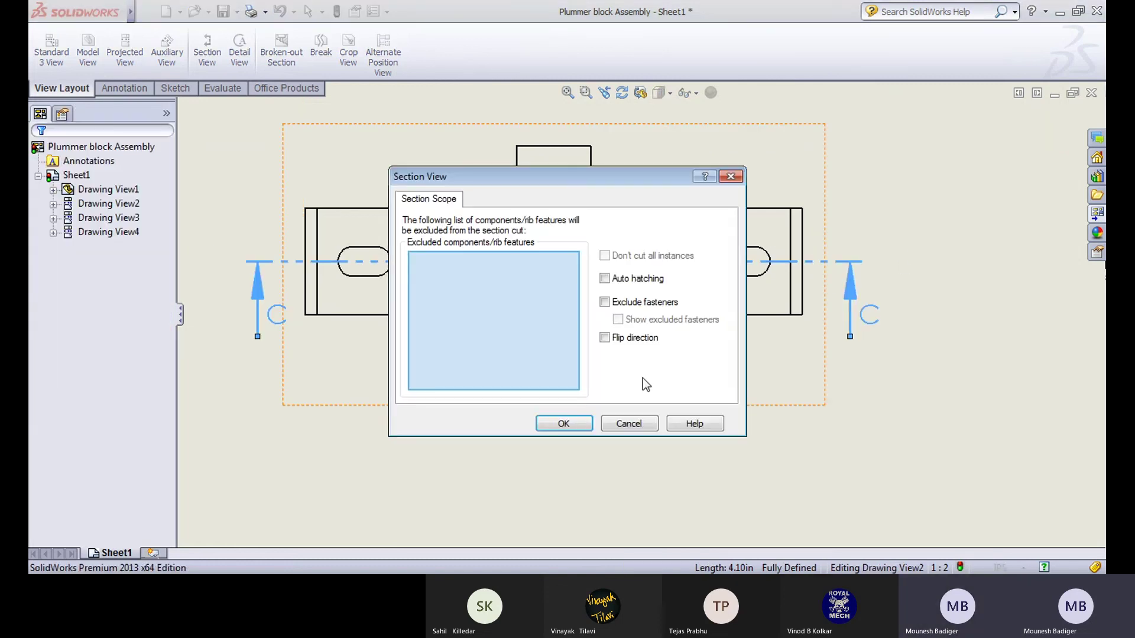
click(563, 424)
Step: Place section view C-C below the top view, directly over the front view
scroll(627, 449, up, 3)
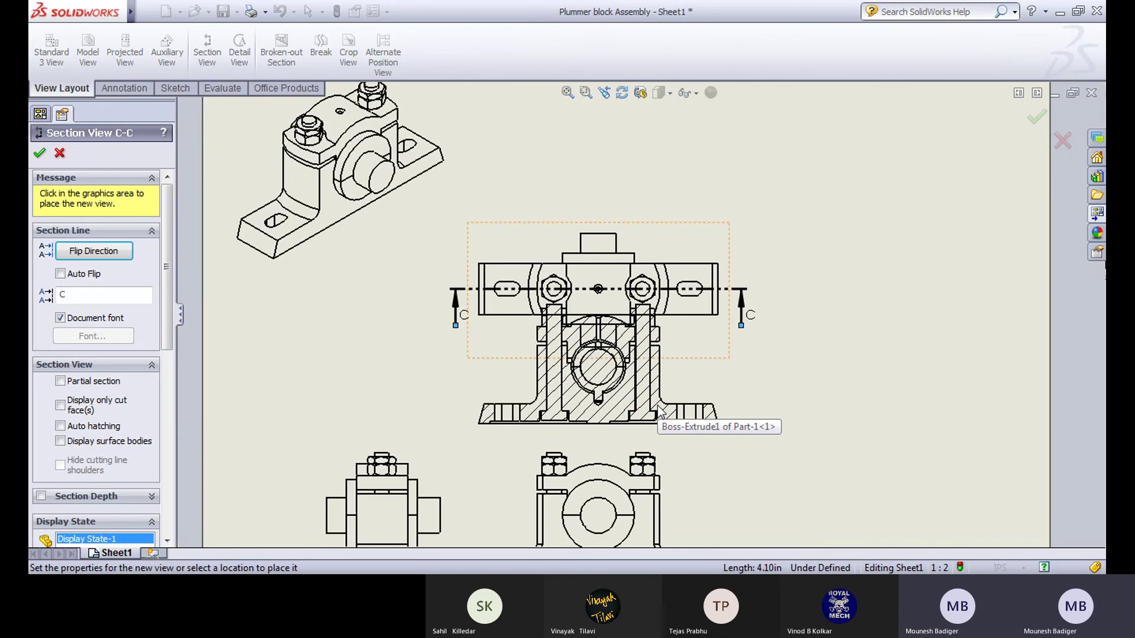
middle_drag(658, 538, 643, 362)
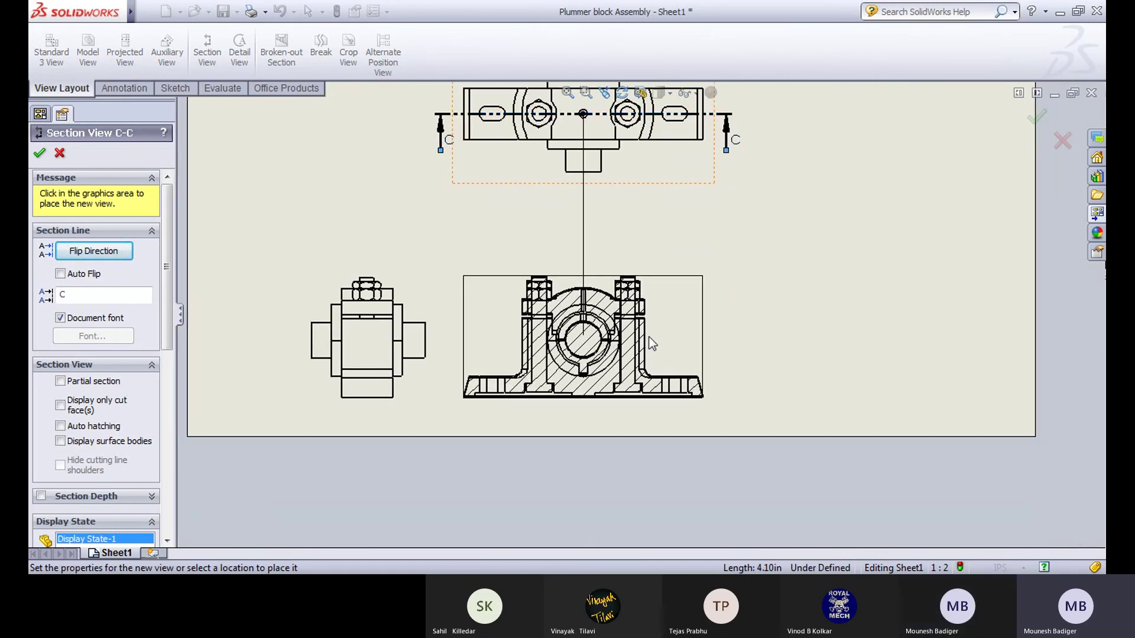
scroll(651, 342, down, 1)
scroll(649, 337, down, 8)
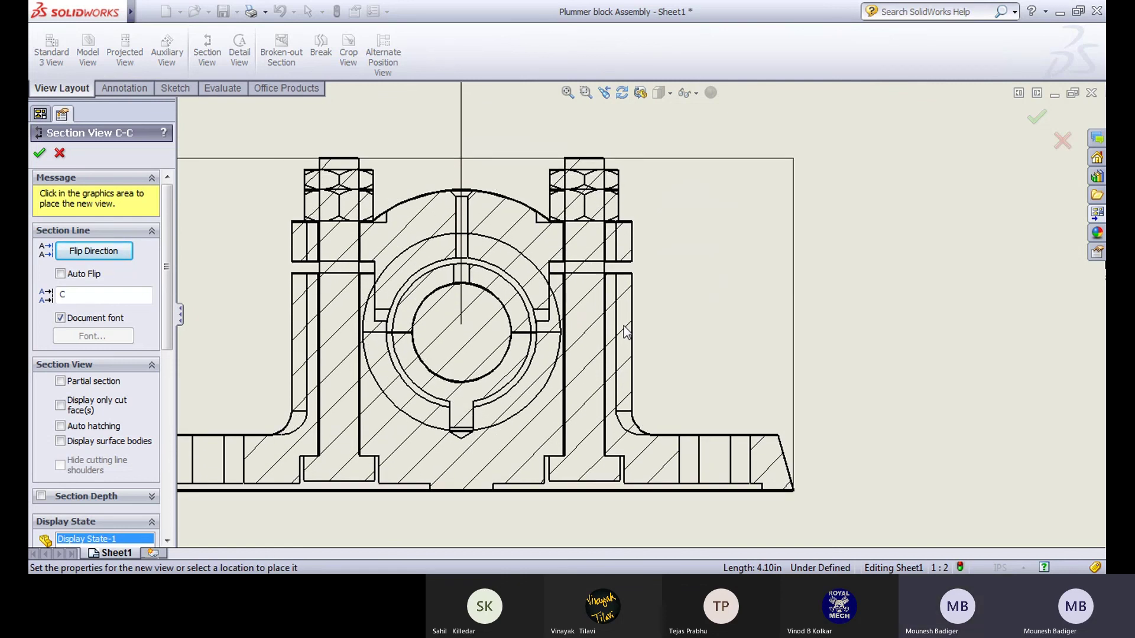
click(626, 332)
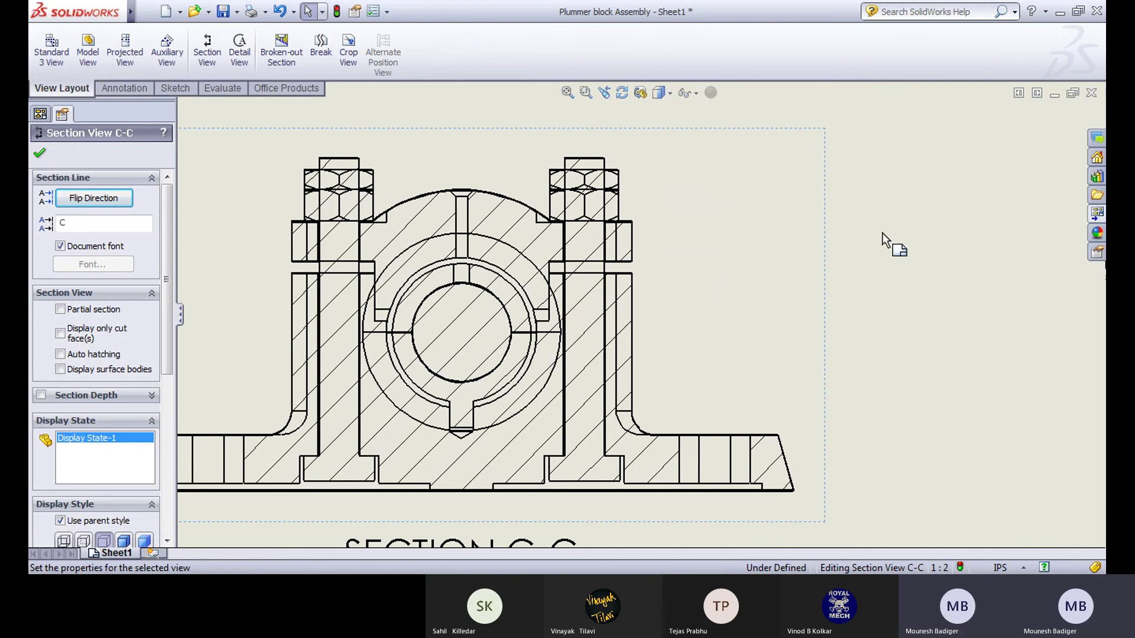
click(917, 255)
Step: Examine the hatched cut of section view C-C together with its cutting line on the top view
scroll(854, 277, up, 3)
scroll(652, 290, up, 2)
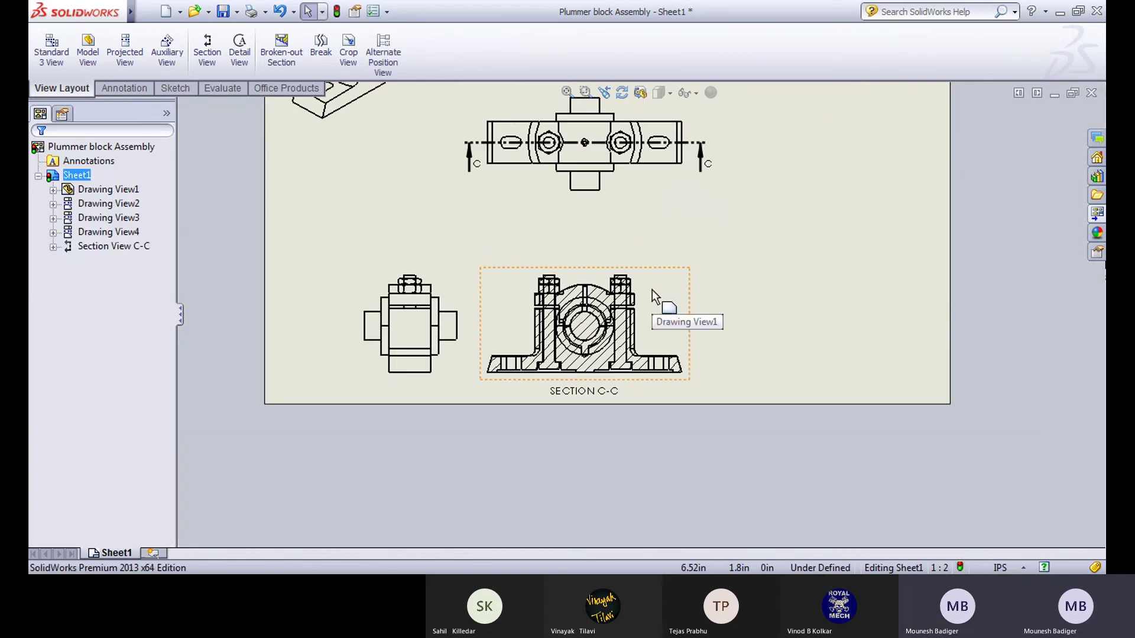
scroll(652, 290, down, 3)
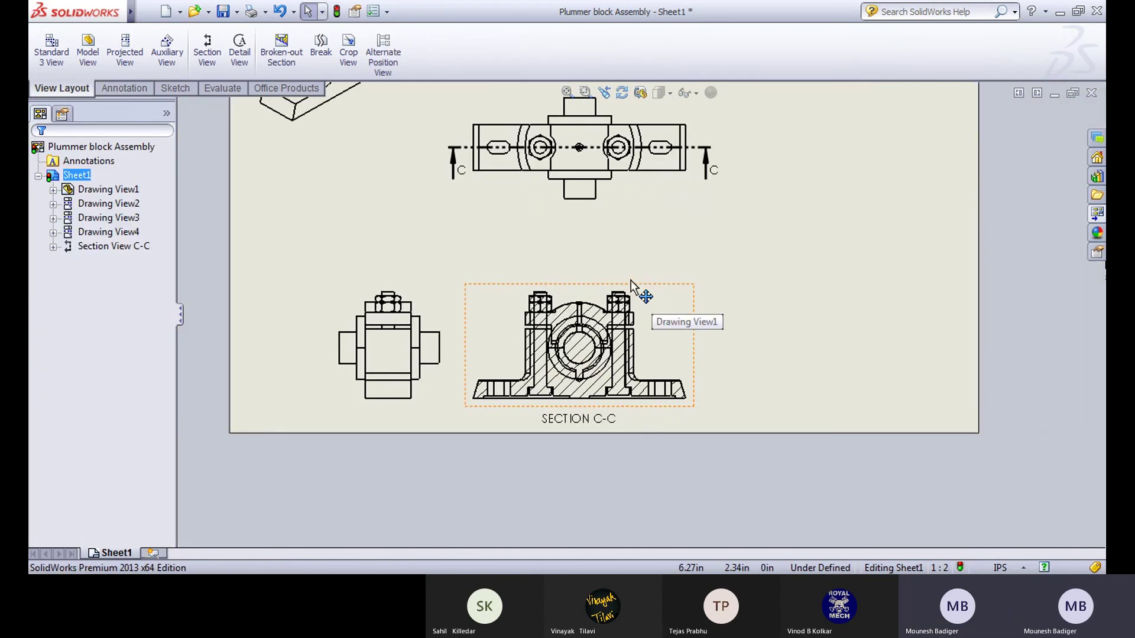
scroll(480, 399, down, 2)
scroll(480, 400, up, 2)
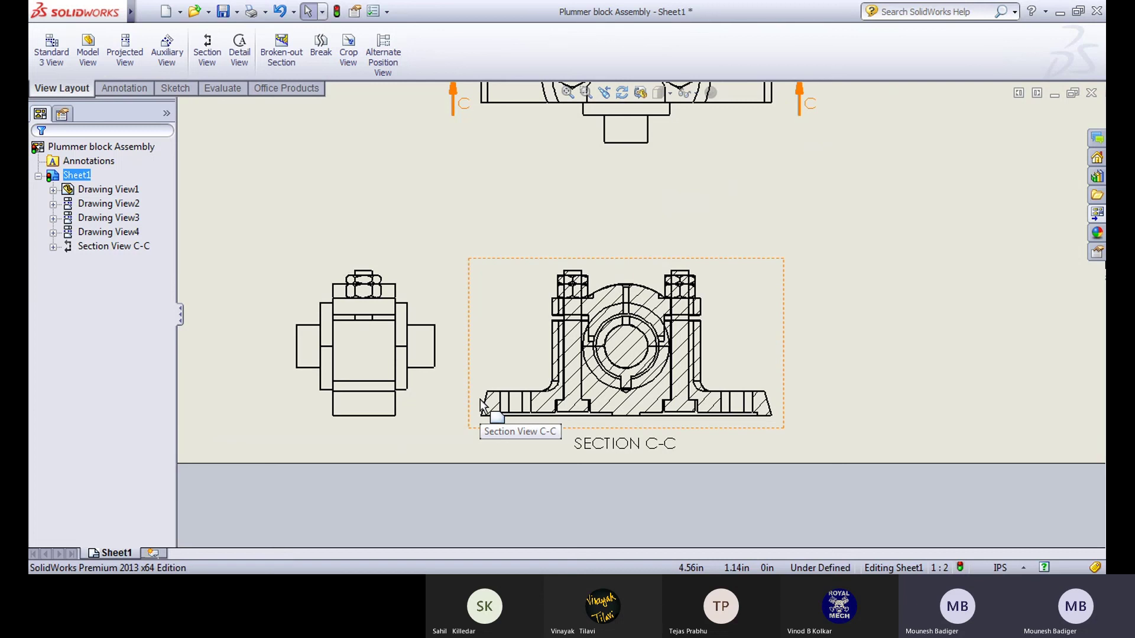
scroll(598, 383, down, 2)
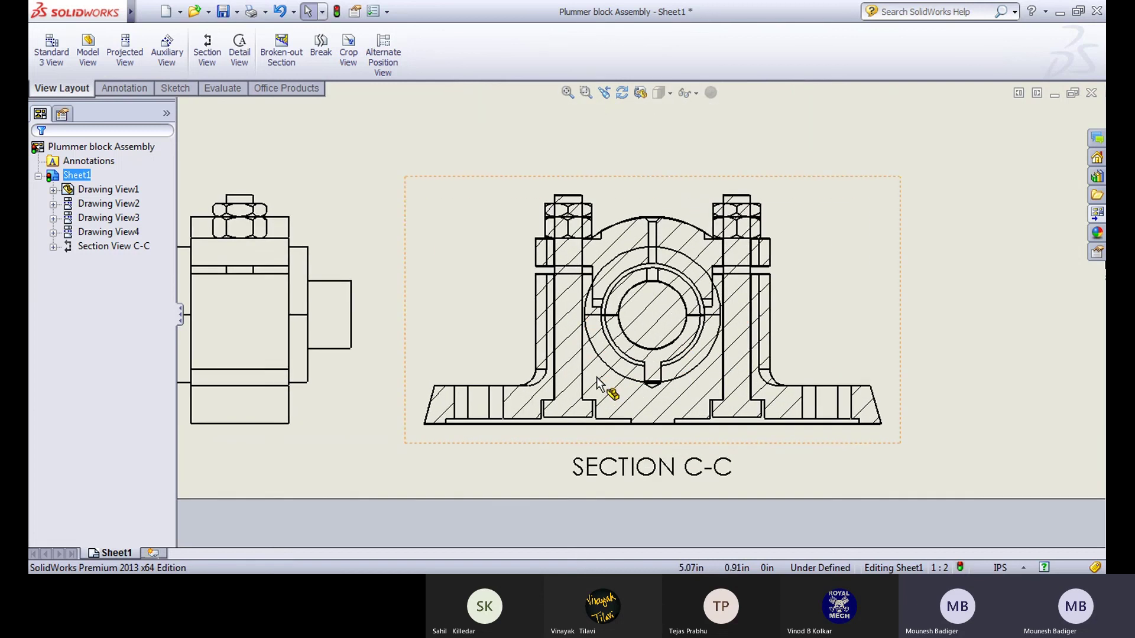
scroll(598, 383, up, 2)
middle_drag(597, 387, 567, 526)
scroll(615, 376, up, 2)
mouse_move(615, 376)
middle_down()
mouse_move(576, 472)
mouse_move(567, 417)
middle_up()
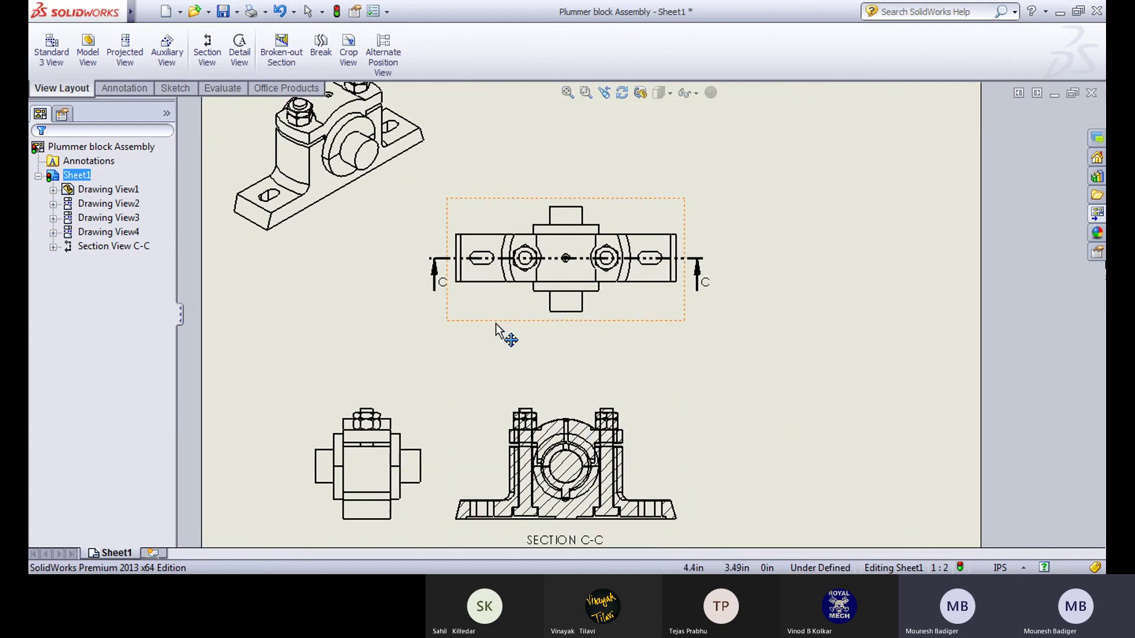
middle_drag(496, 327, 502, 373)
scroll(508, 373, up, 1)
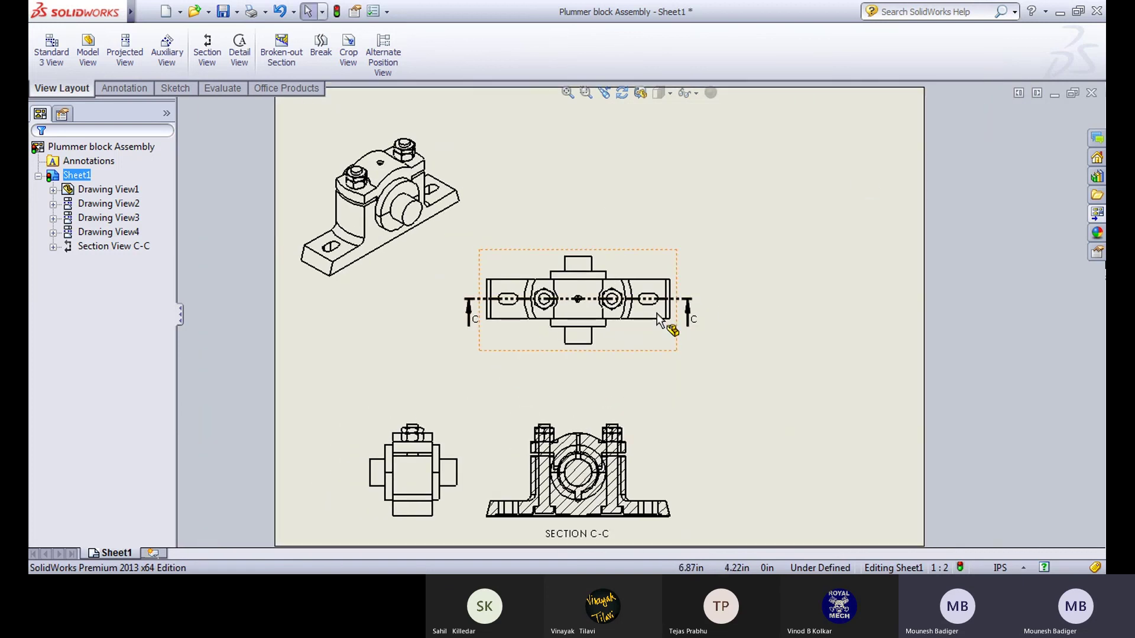
scroll(658, 314, down, 4)
scroll(657, 314, up, 5)
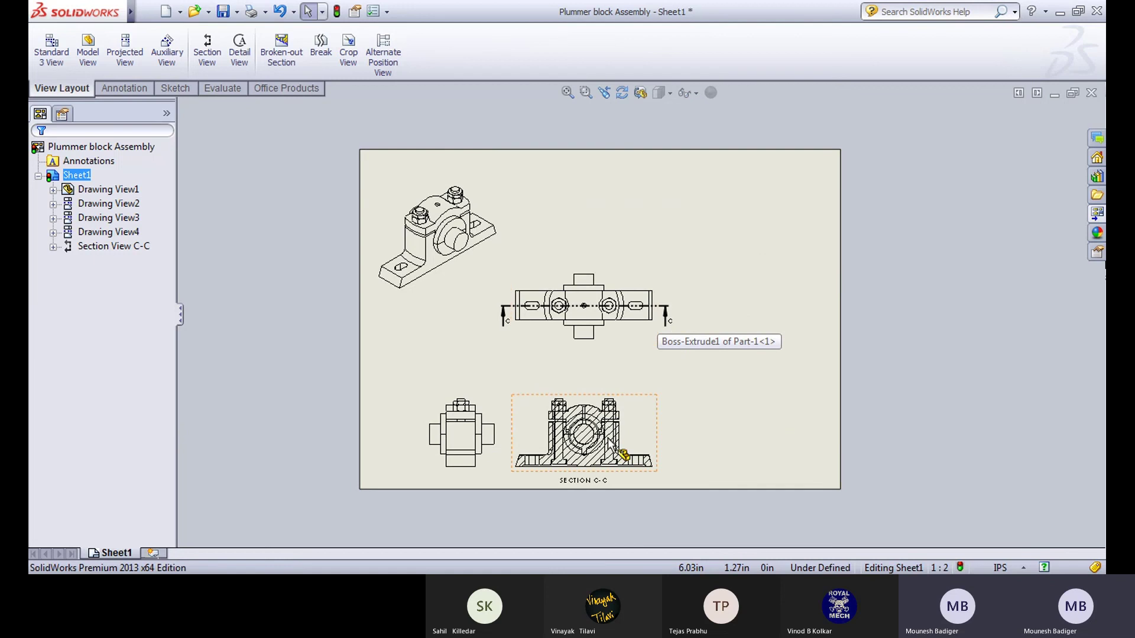
scroll(612, 443, down, 4)
scroll(575, 423, up, 1)
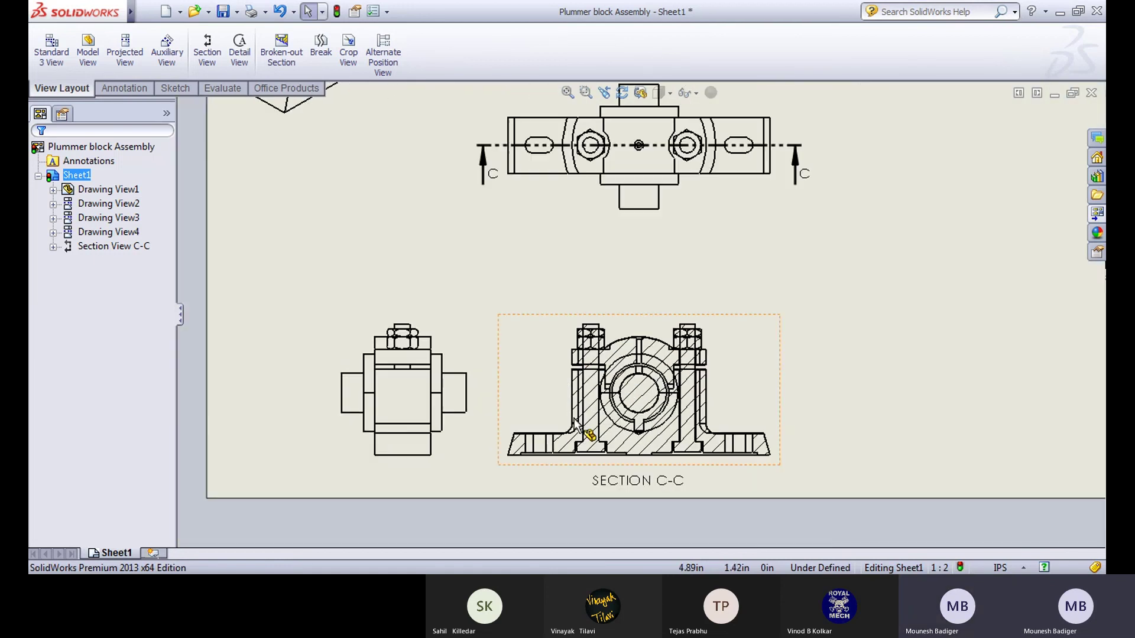
scroll(654, 342, up, 4)
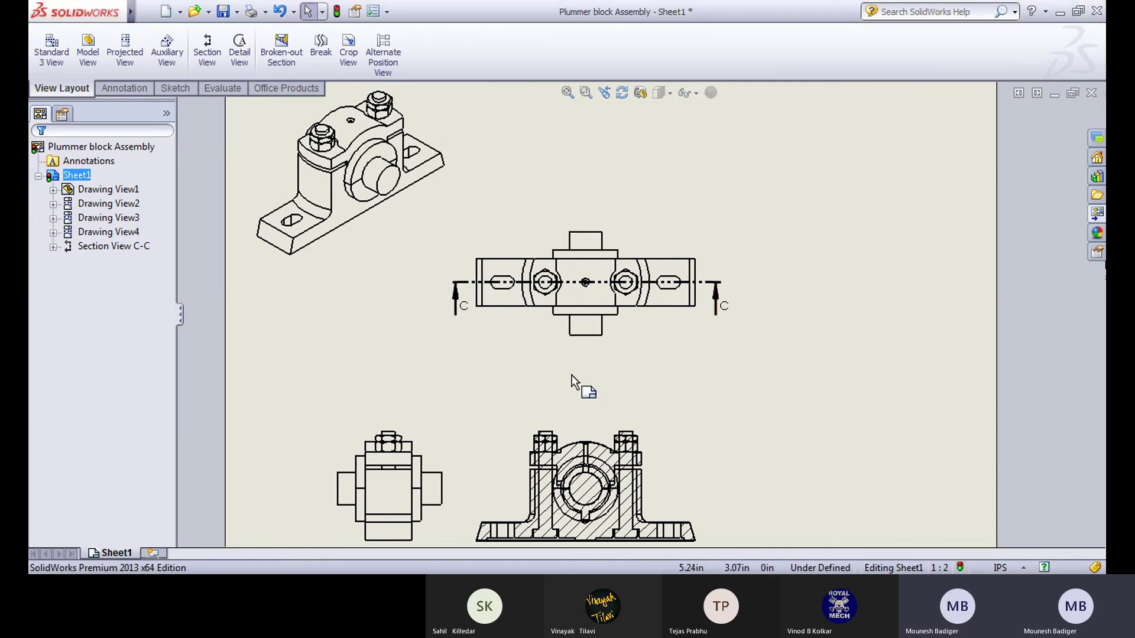
middle_drag(572, 375, 526, 360)
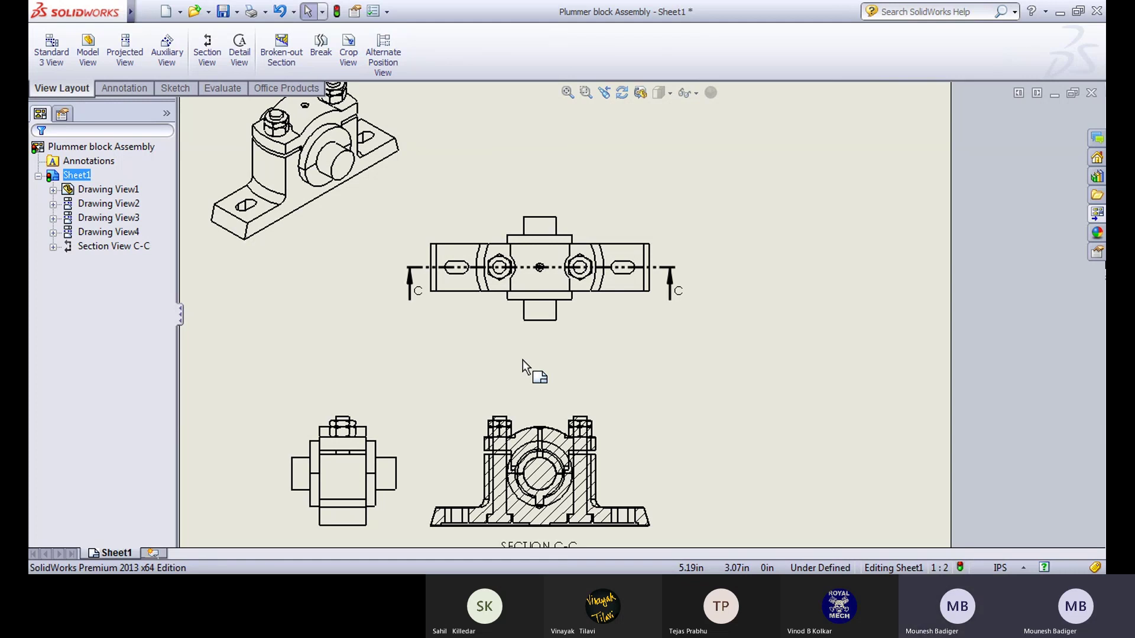
Step: Save the drawing as Plummer block Assembly in the Plummer Block folder with the Drawing file type
click(237, 12)
click(258, 45)
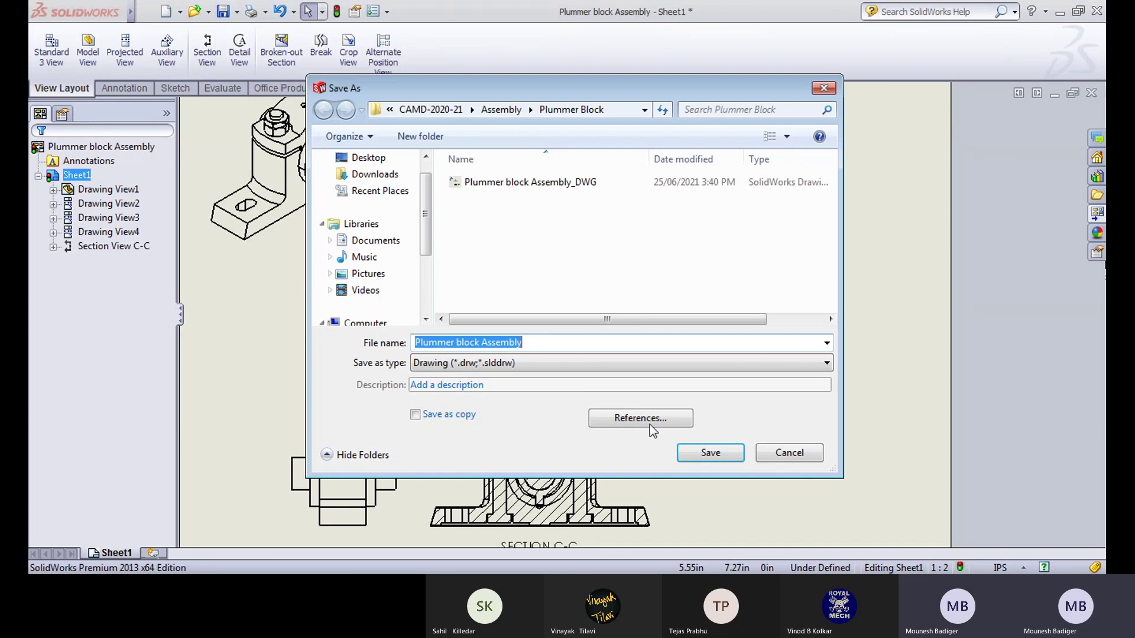
click(722, 460)
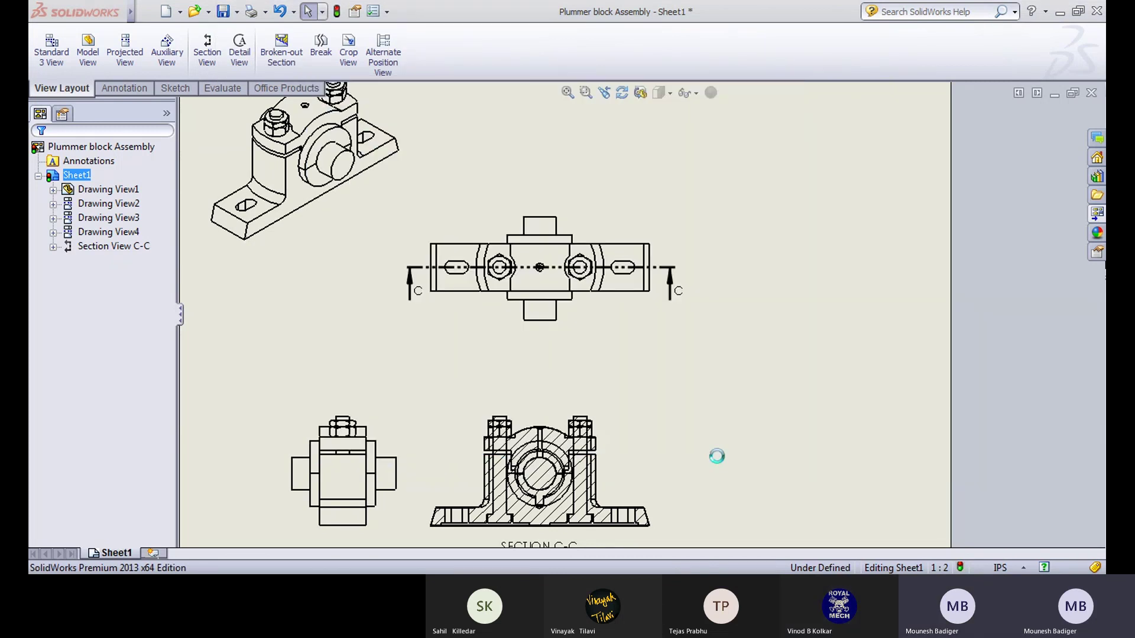
key(f)
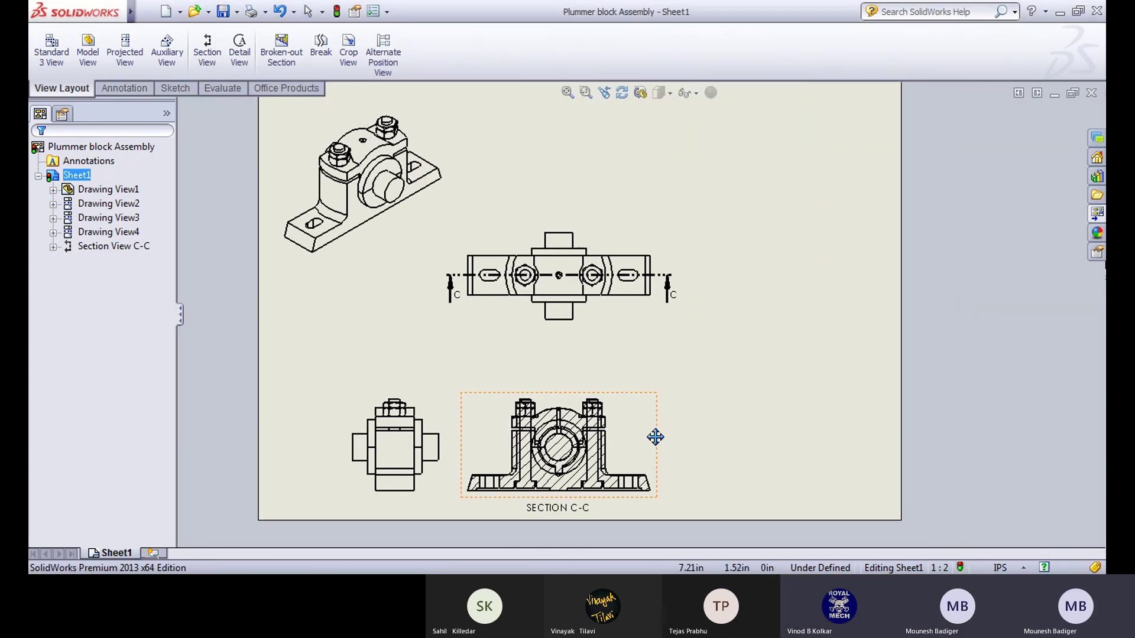
scroll(659, 451, down, 1)
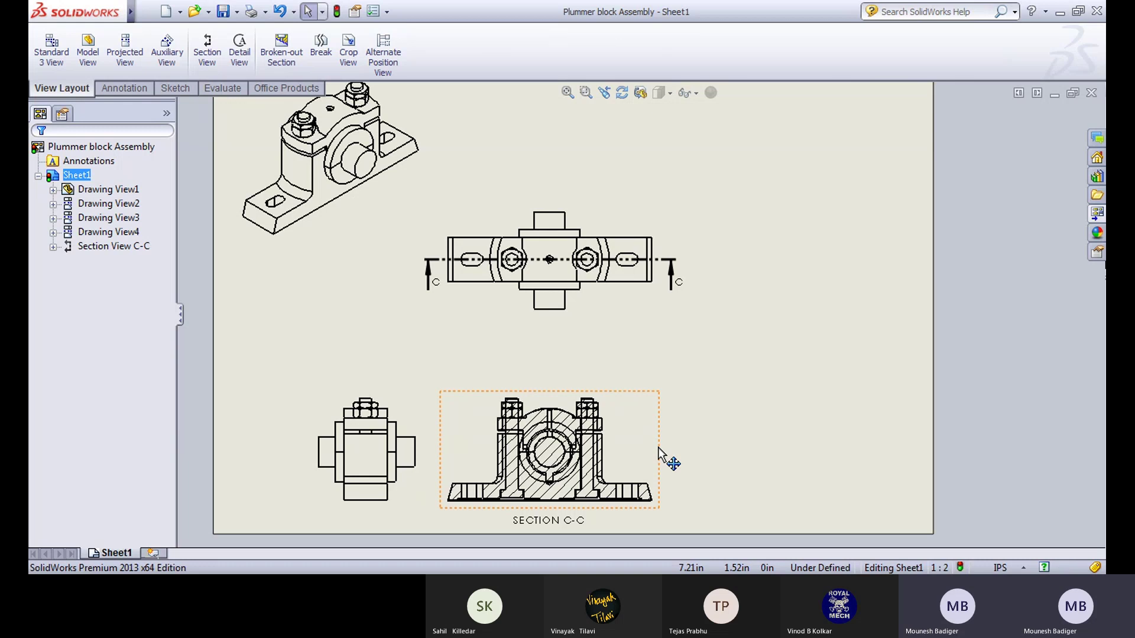